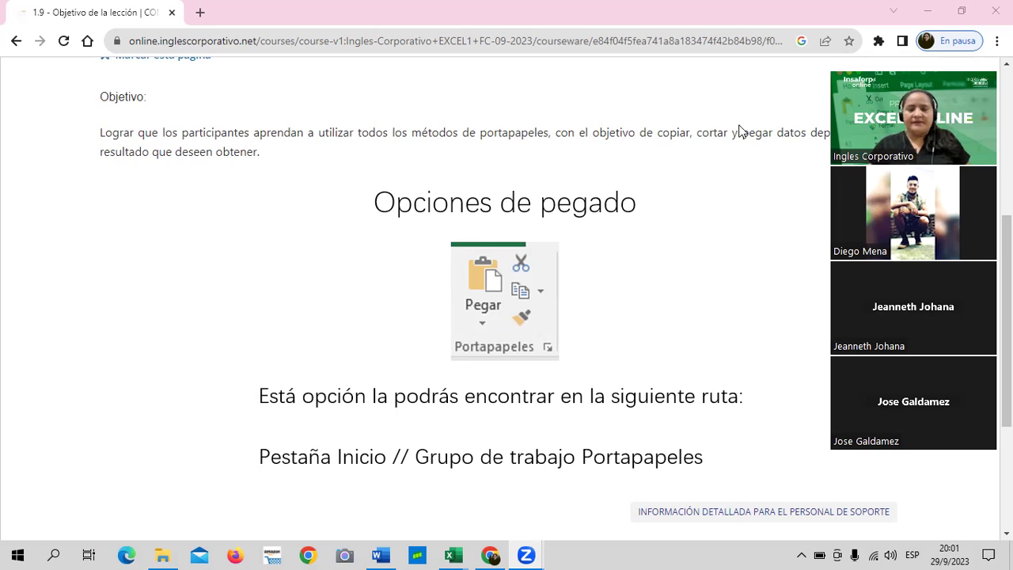
Step: Scroll the 1.9 lesson page and open the graded 1.11 Laboratorio quiz
scroll(771, 170, up, 5)
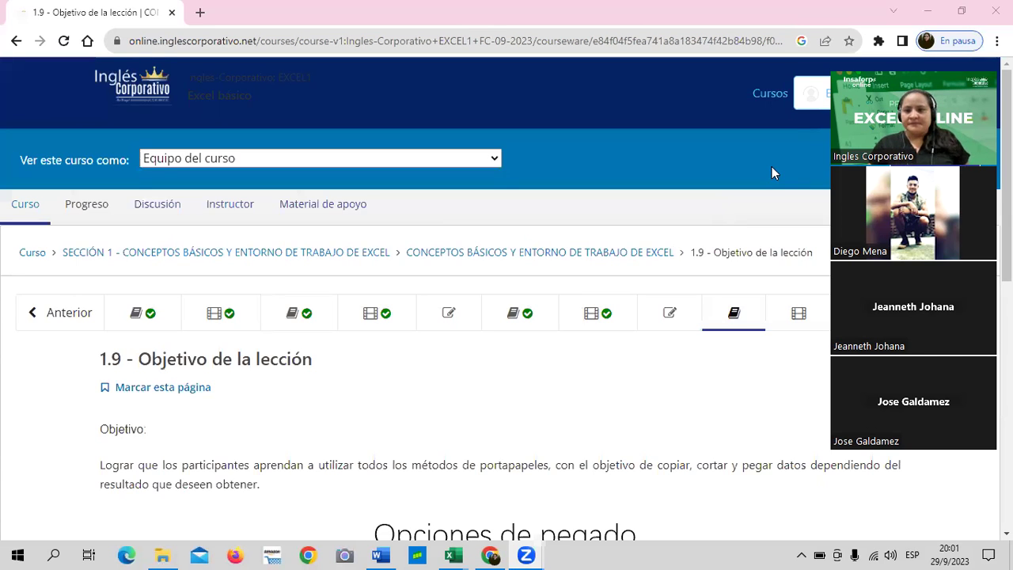
scroll(558, 357, down, 3)
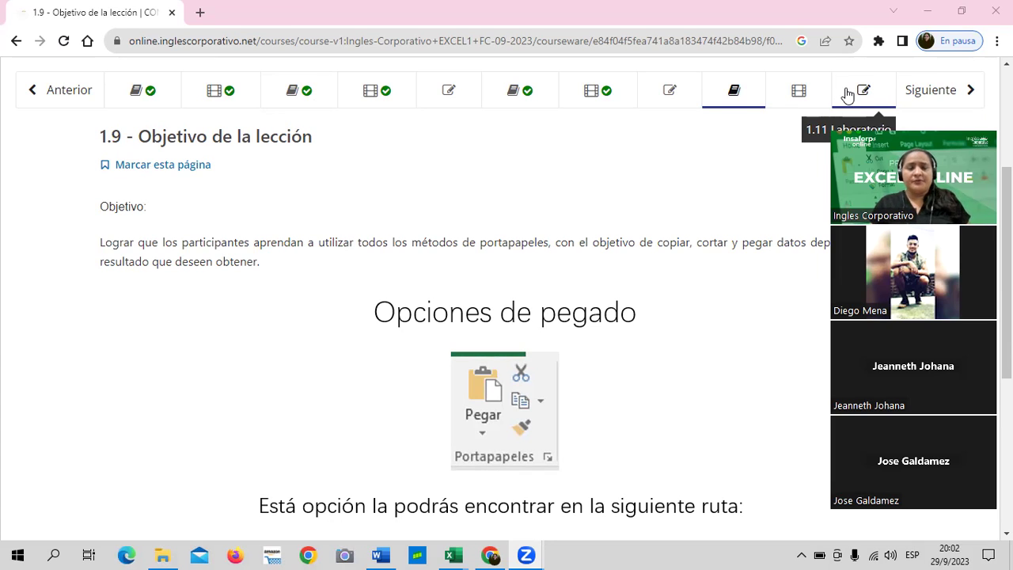
click(845, 88)
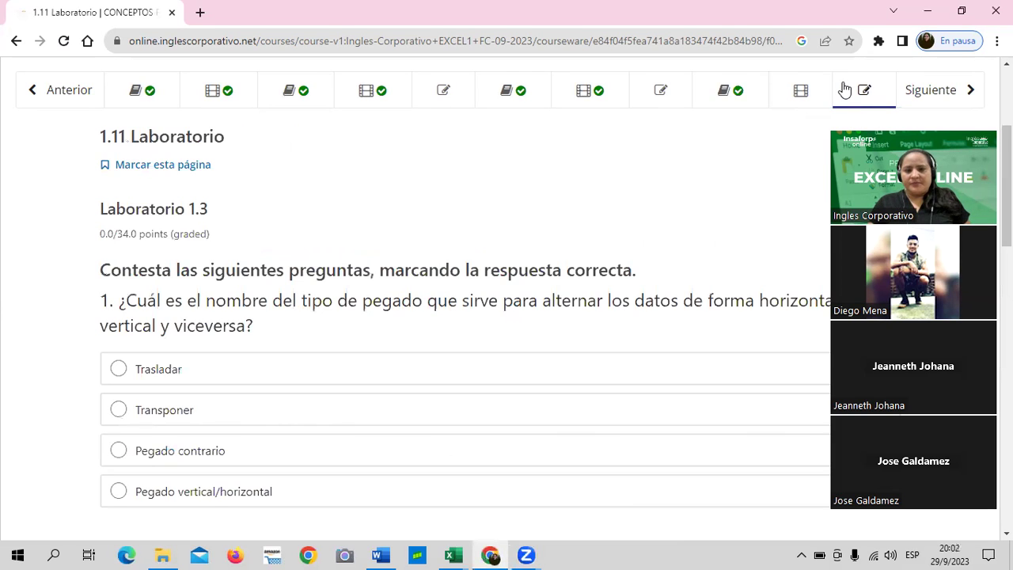
Step: Skim the 1.11 quiz questions, then return to the 1.9 Objetivo de la lección page
scroll(215, 414, down, 5)
scroll(217, 415, down, 5)
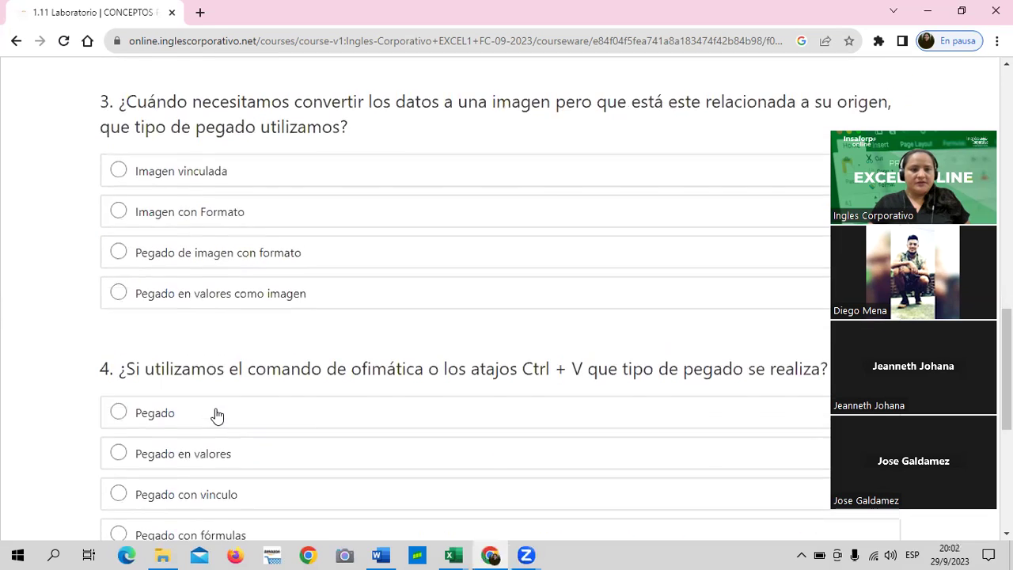
scroll(217, 414, up, 10)
scroll(670, 306, down, 3)
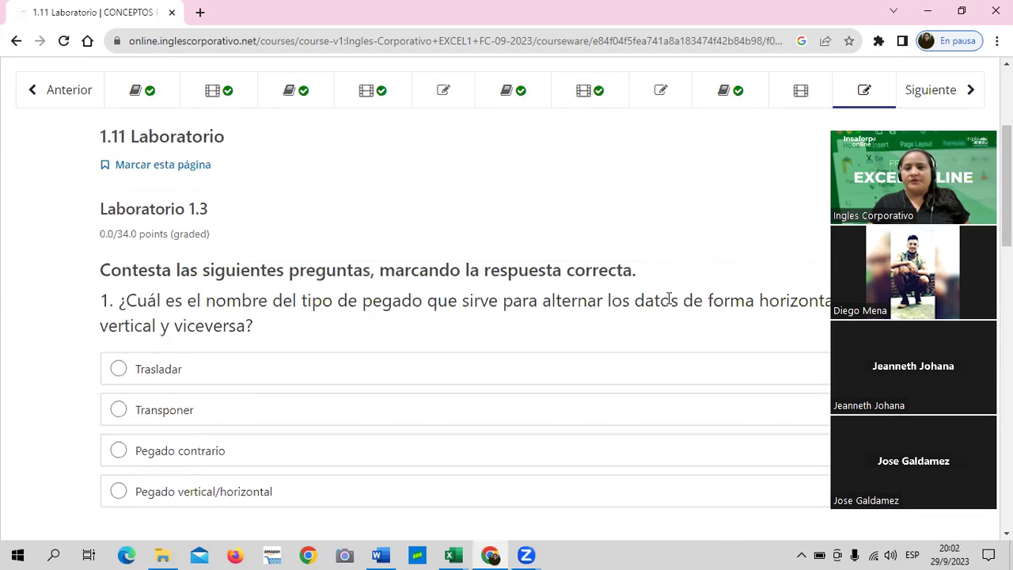
click(750, 101)
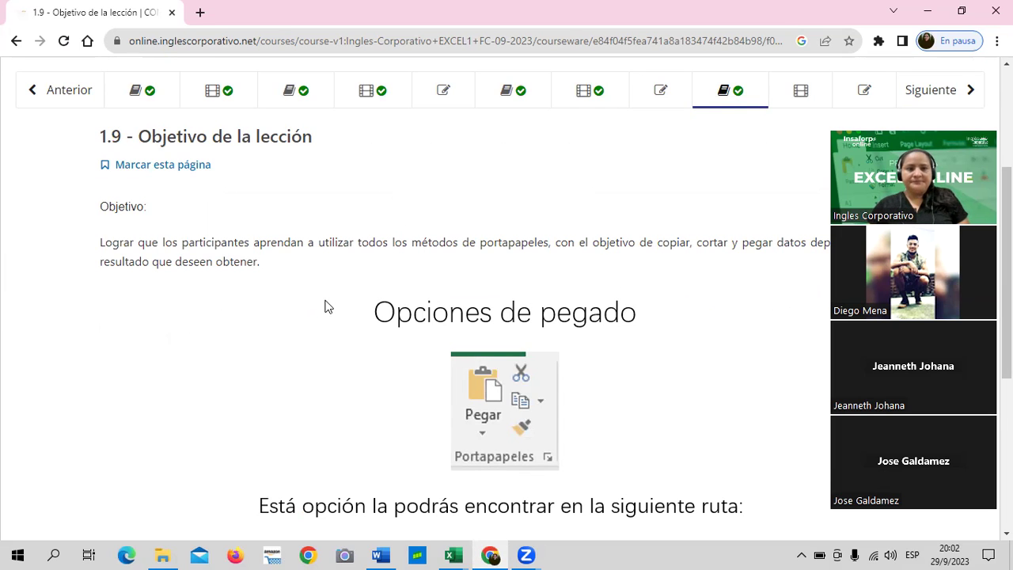
Step: Set the call panel to speaker-only and move it higher while reading the lesson
scroll(322, 306, up, 3)
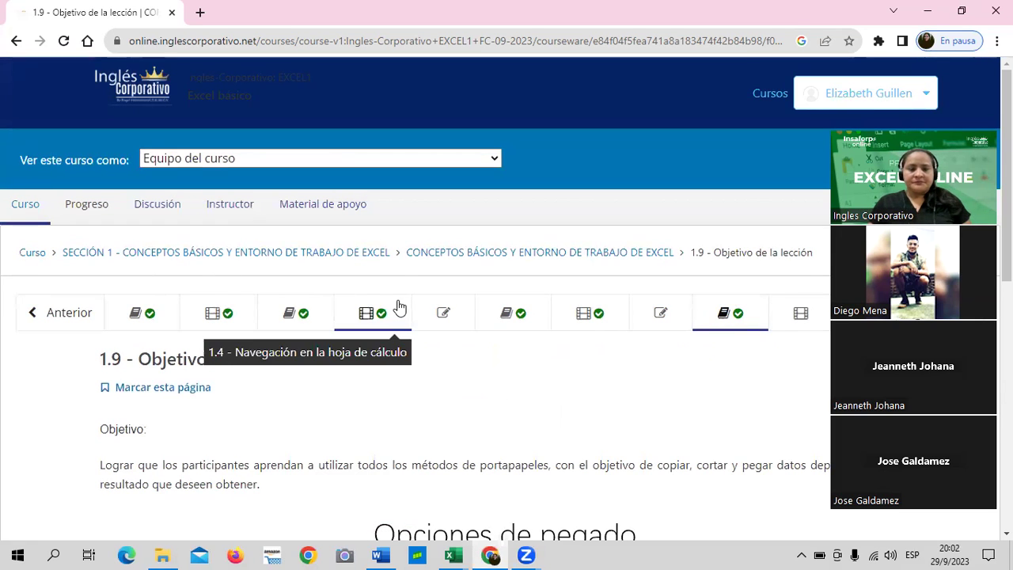
scroll(633, 324, down, 3)
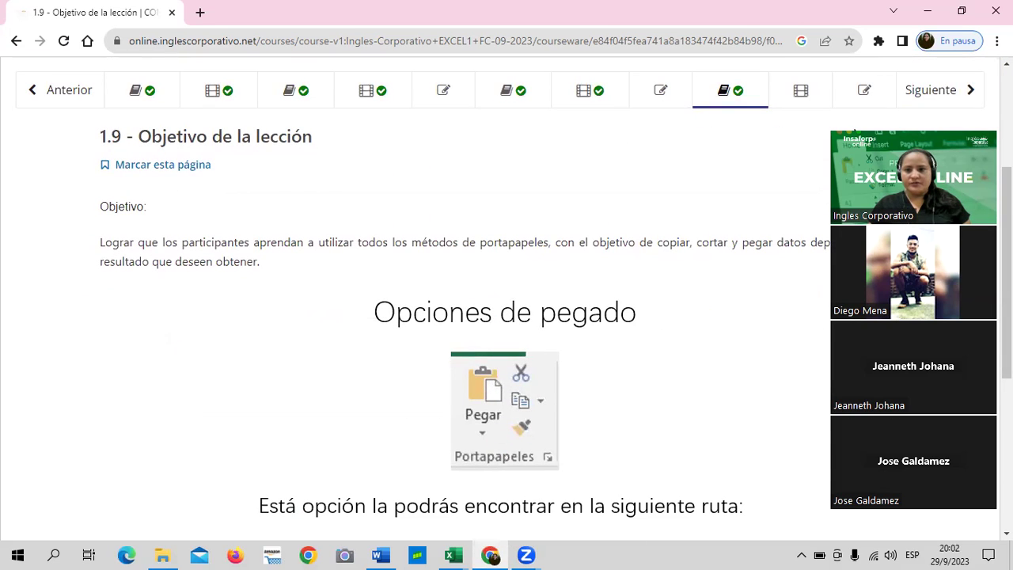
click(854, 132)
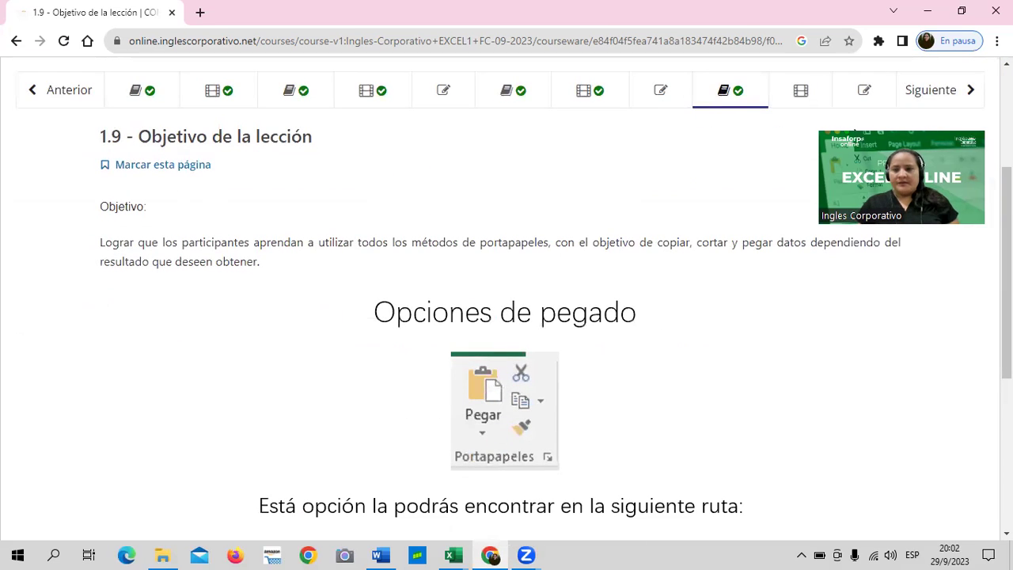
drag(924, 132, 936, 71)
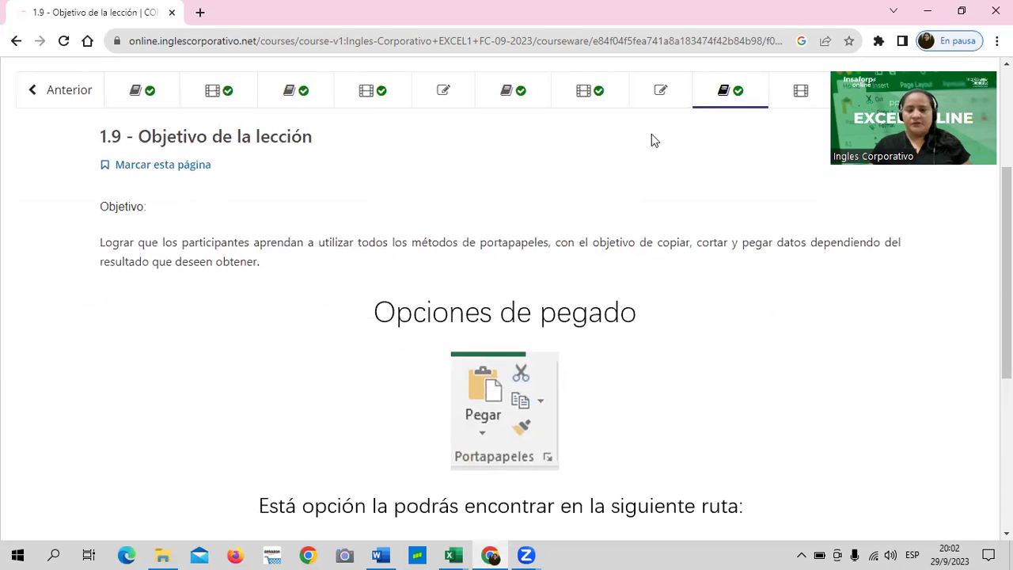
scroll(661, 194, up, 1)
scroll(660, 196, up, 2)
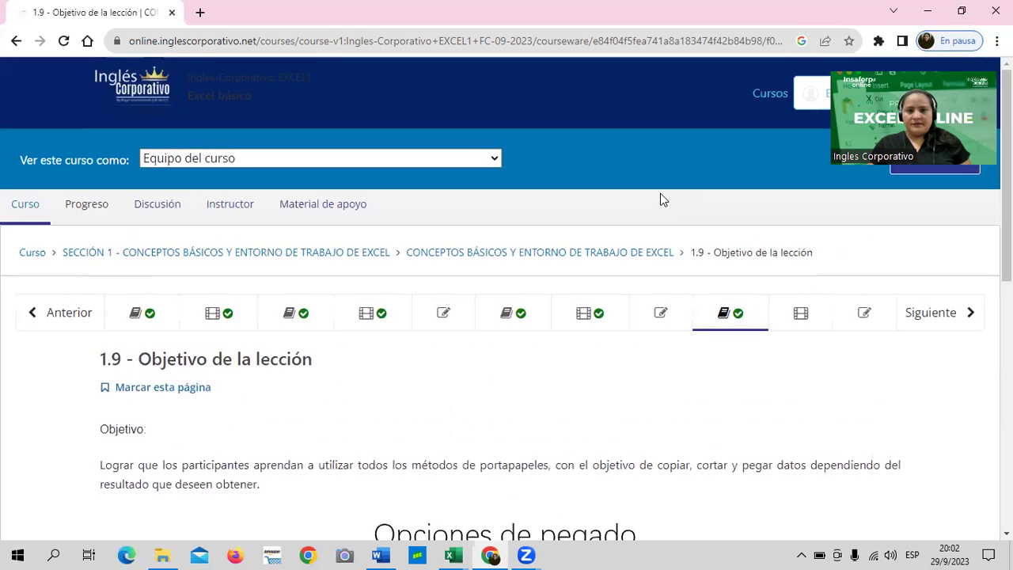
scroll(773, 250, down, 1)
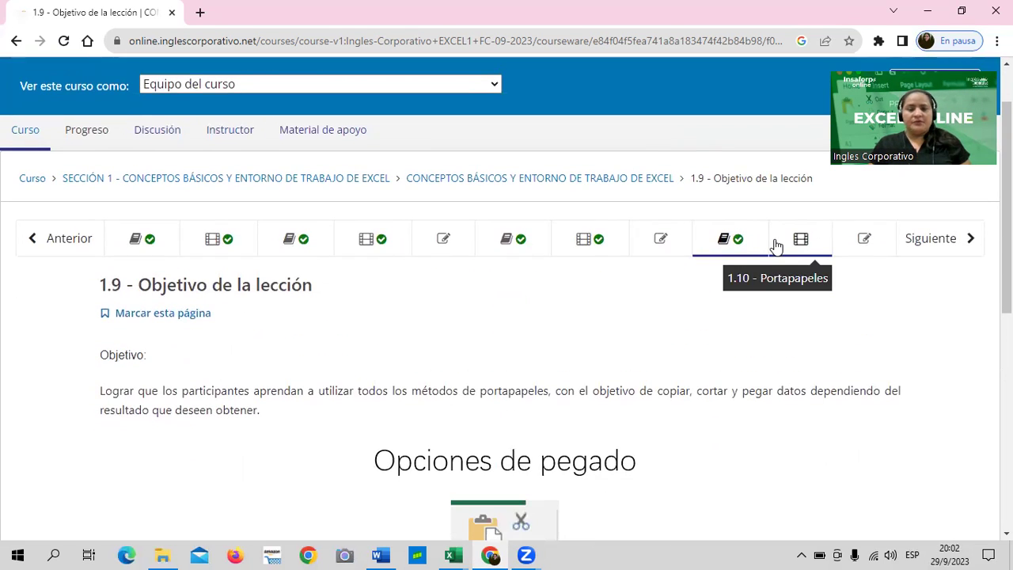
scroll(522, 317, down, 1)
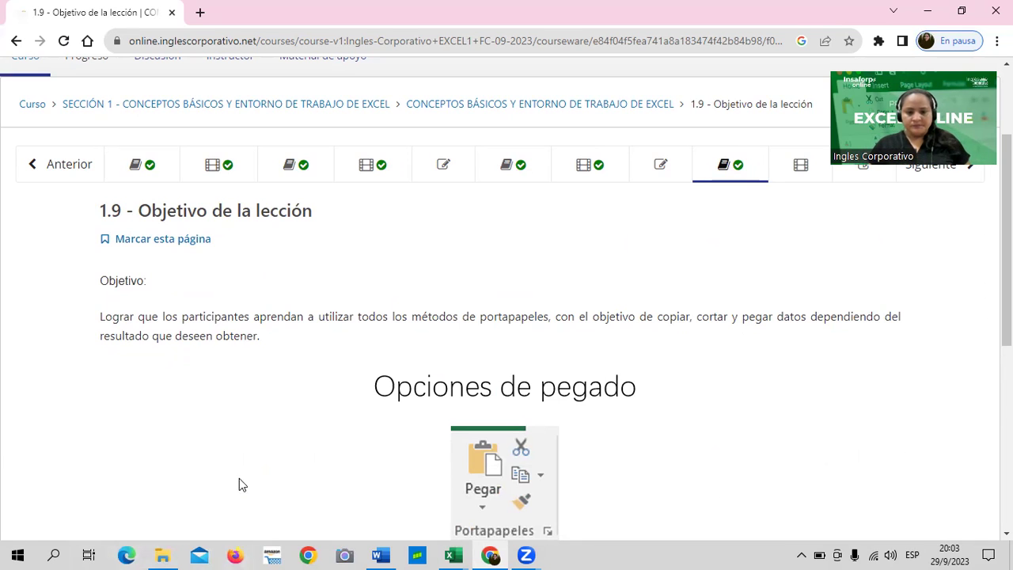
Step: Bring the 1.4 Portapapeles workbook forward and select the empty cells under SIN FORMATO
mouse_move(454, 554)
click(398, 518)
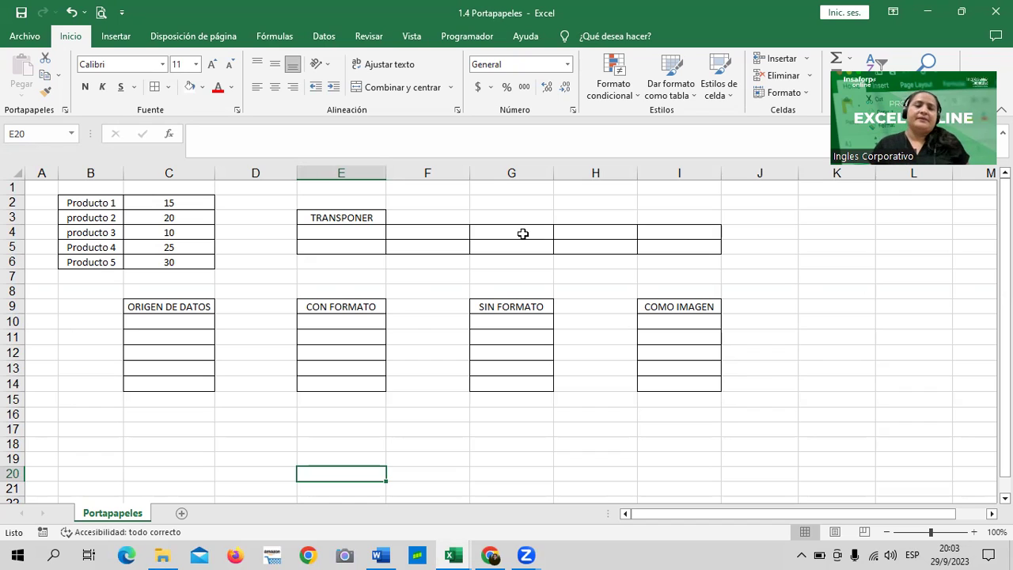
drag(493, 306, 498, 385)
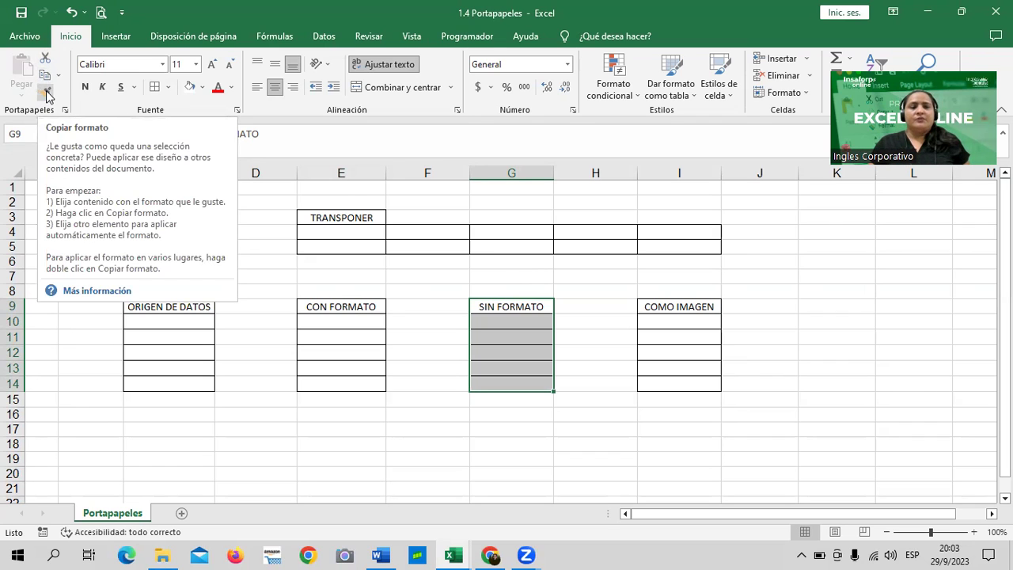
Step: Open and dismiss the J4 context menu without choosing anything, then select I6 and K5
click(775, 227)
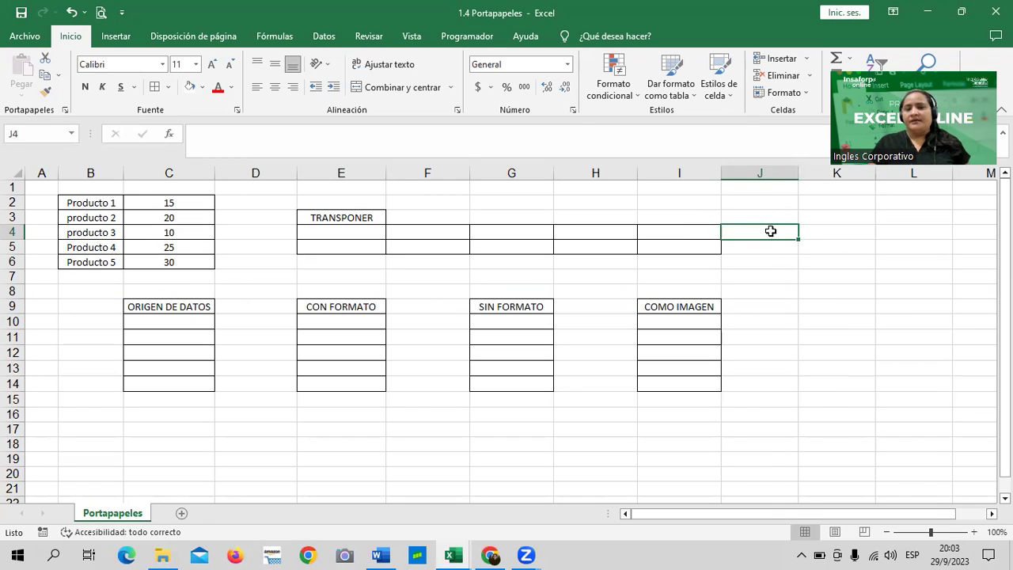
right_click(772, 237)
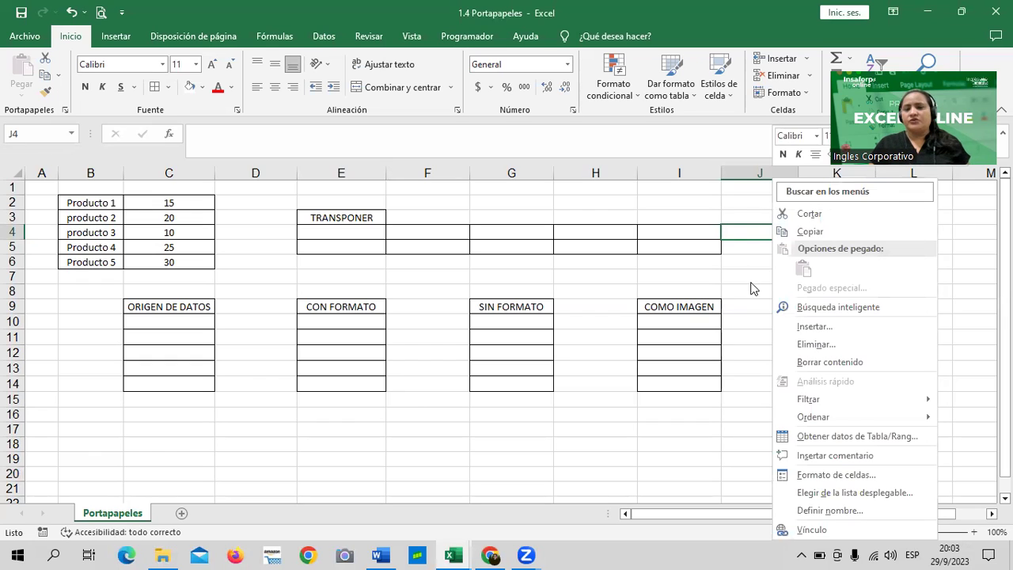
click(647, 261)
click(647, 262)
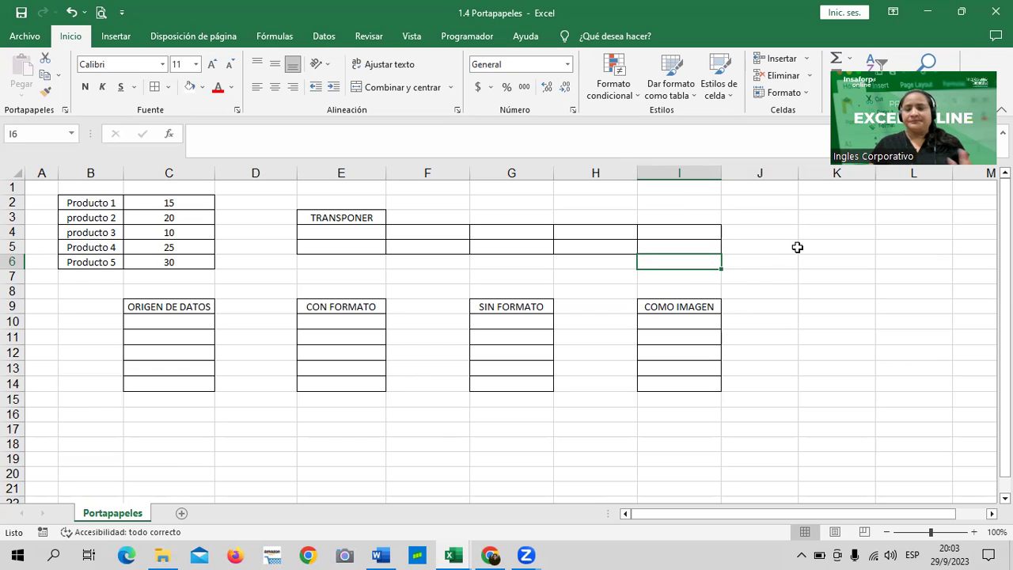
click(816, 248)
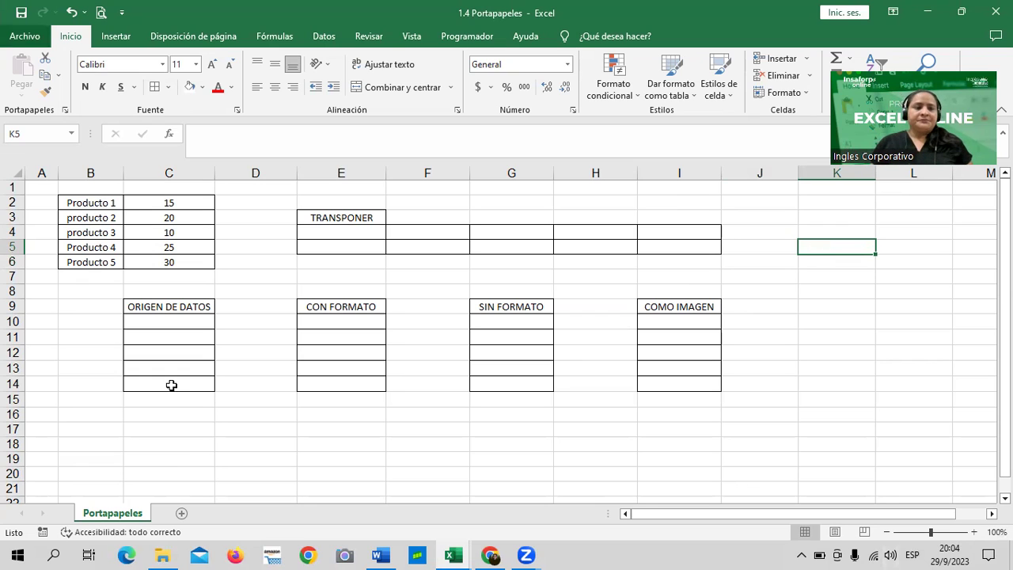
Step: Highlight the quantities C2:C6, then the whole product table B2:C6, without changing anything
drag(172, 205, 169, 262)
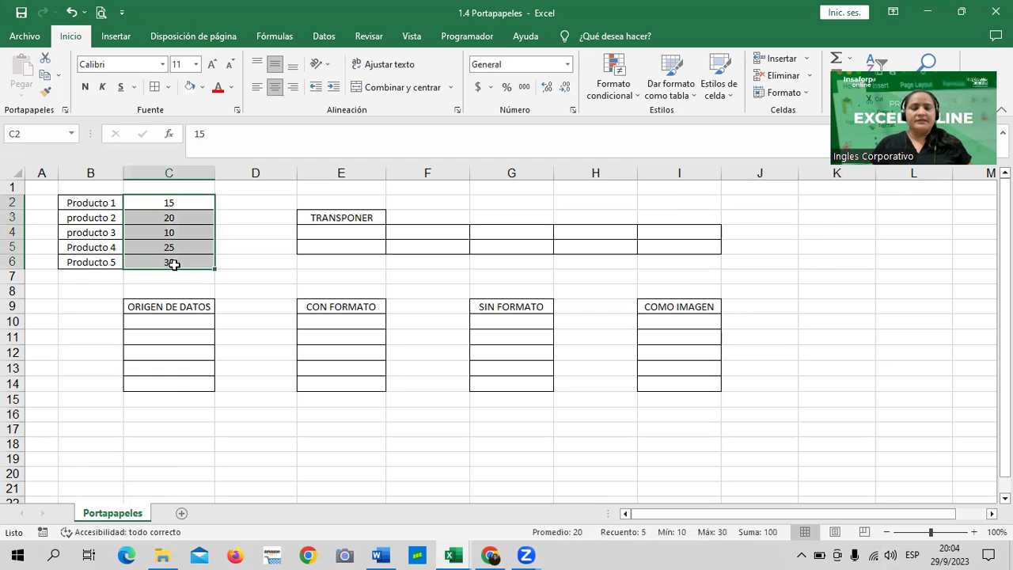
click(255, 231)
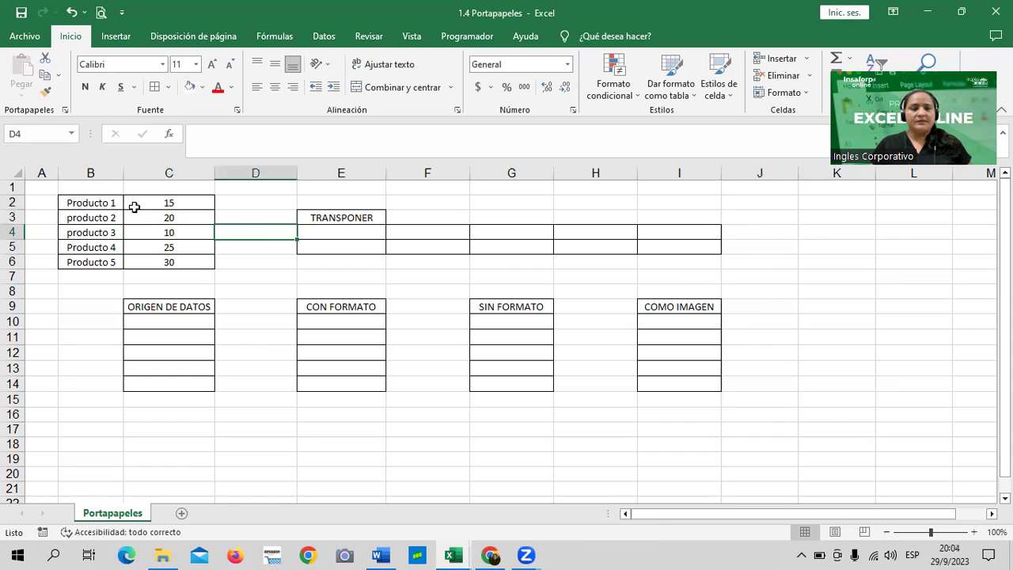
drag(108, 204, 162, 264)
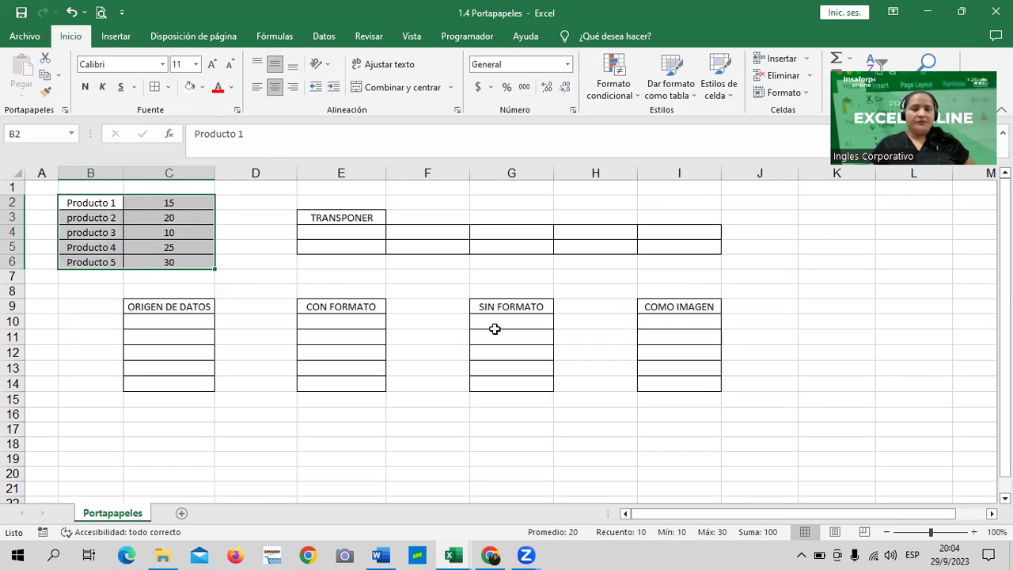
click(233, 222)
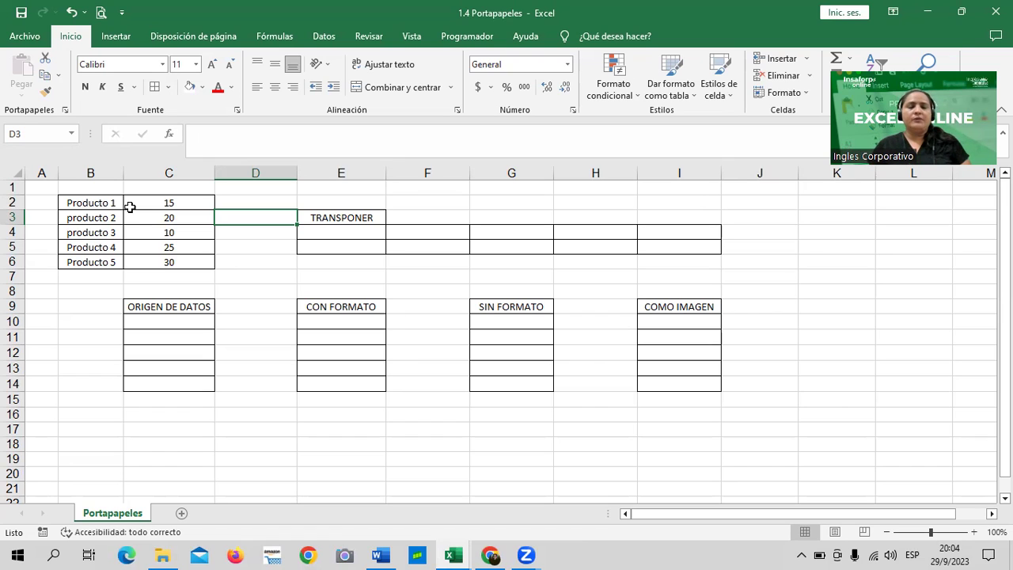
click(247, 192)
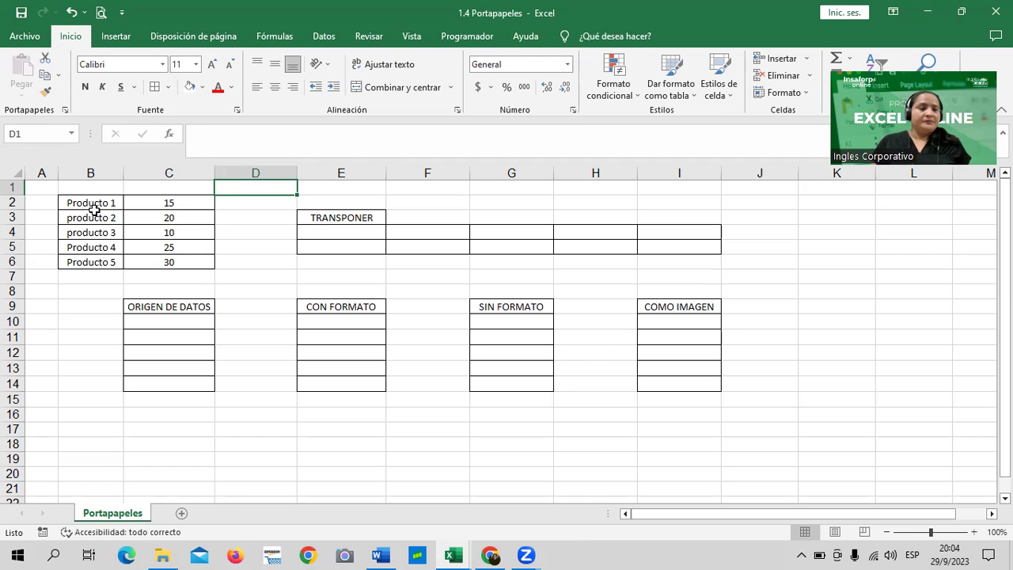
Step: Review the Pestaña Inicio // Portapapeles lesson notes, then return to the 1.4 Portapapeles workbook
click(490, 554)
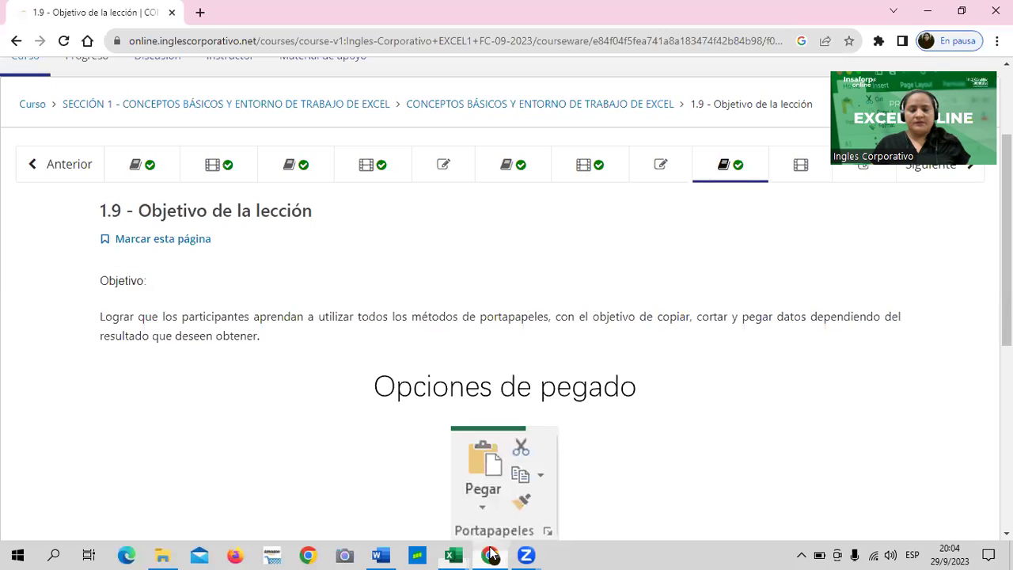
scroll(445, 365, down, 3)
scroll(401, 335, up, 3)
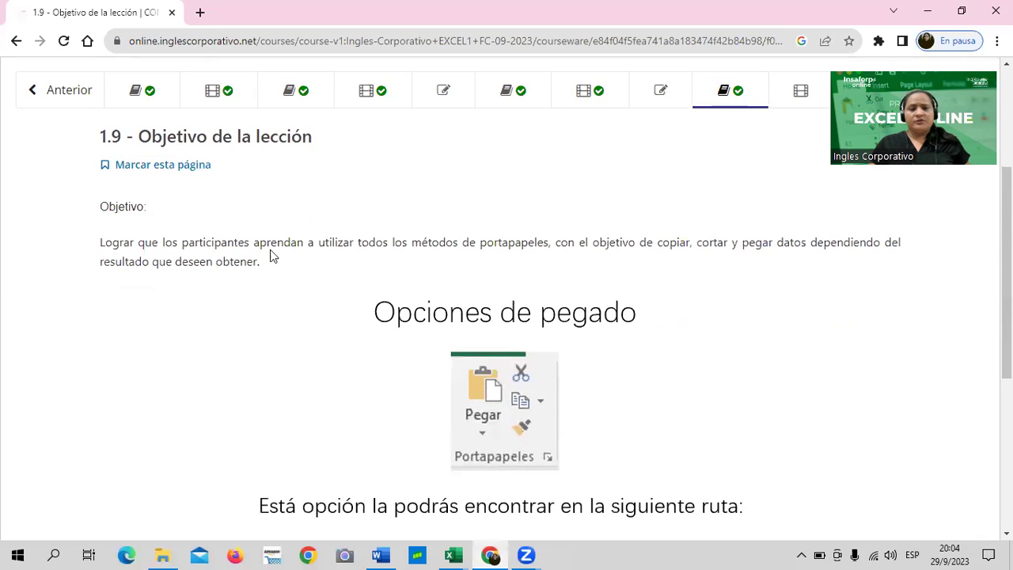
scroll(427, 253, down, 2)
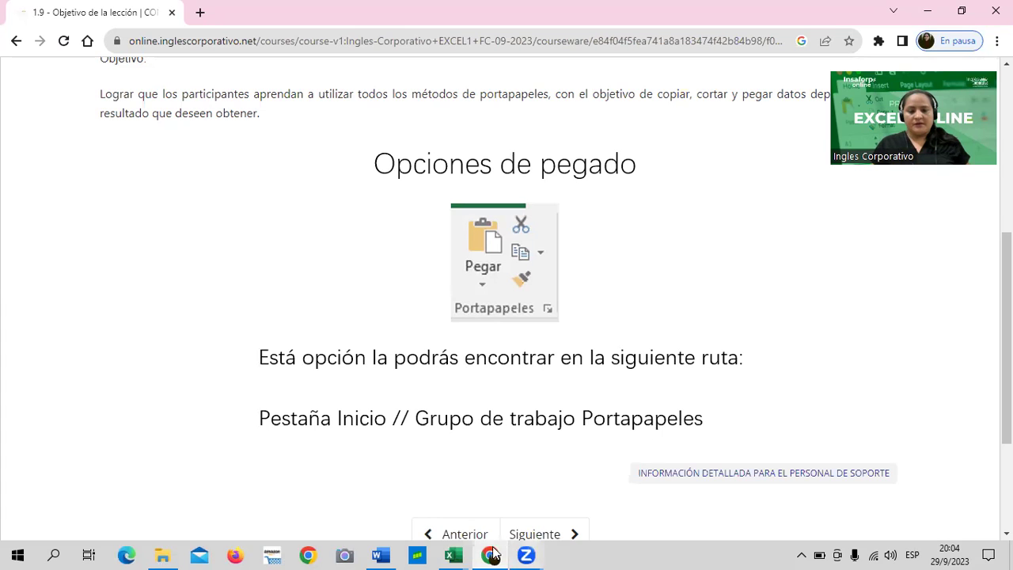
mouse_move(452, 554)
click(387, 510)
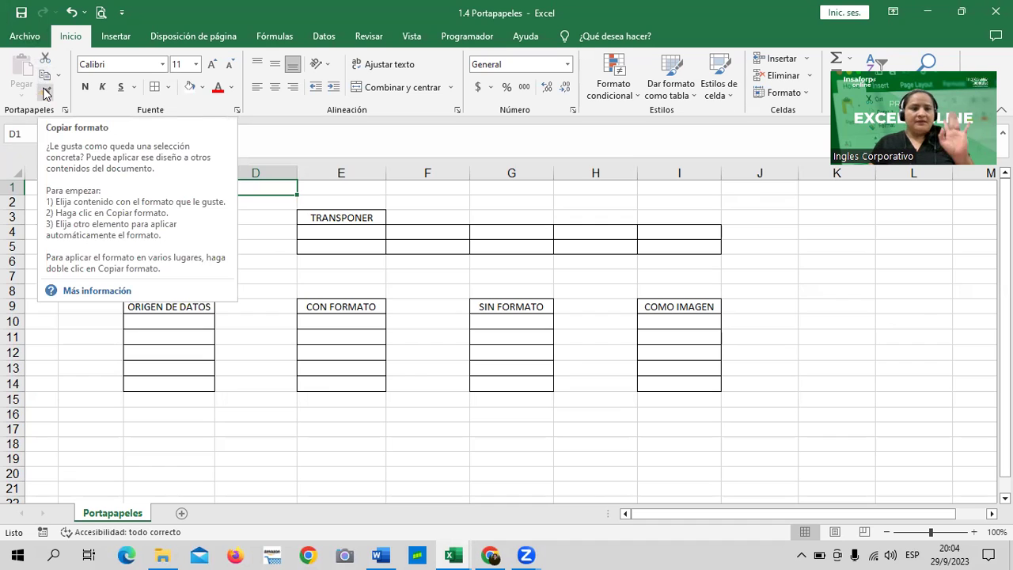
Step: Select and copy the product table B2:C6
click(423, 185)
drag(125, 203, 178, 271)
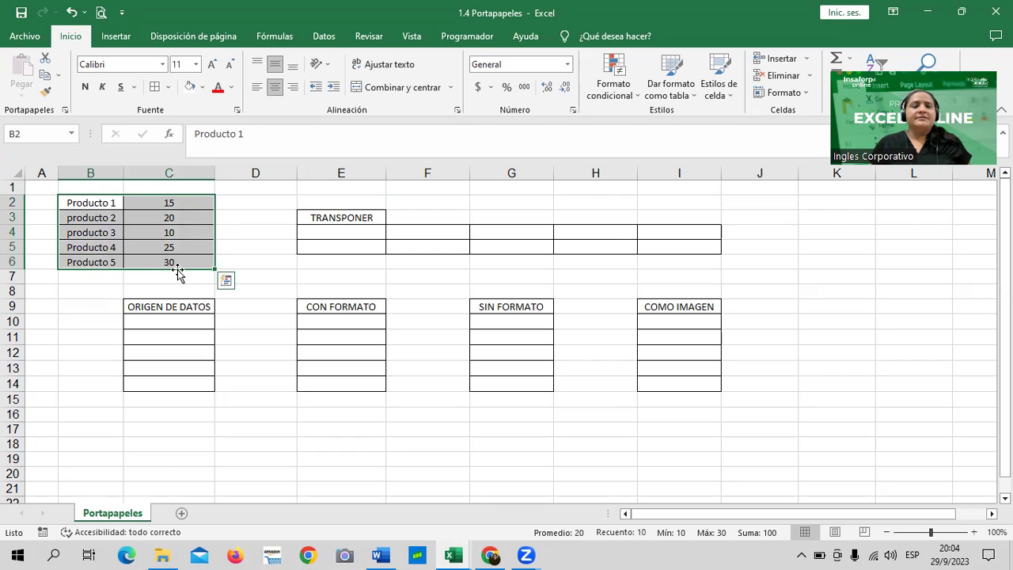
right_click(146, 228)
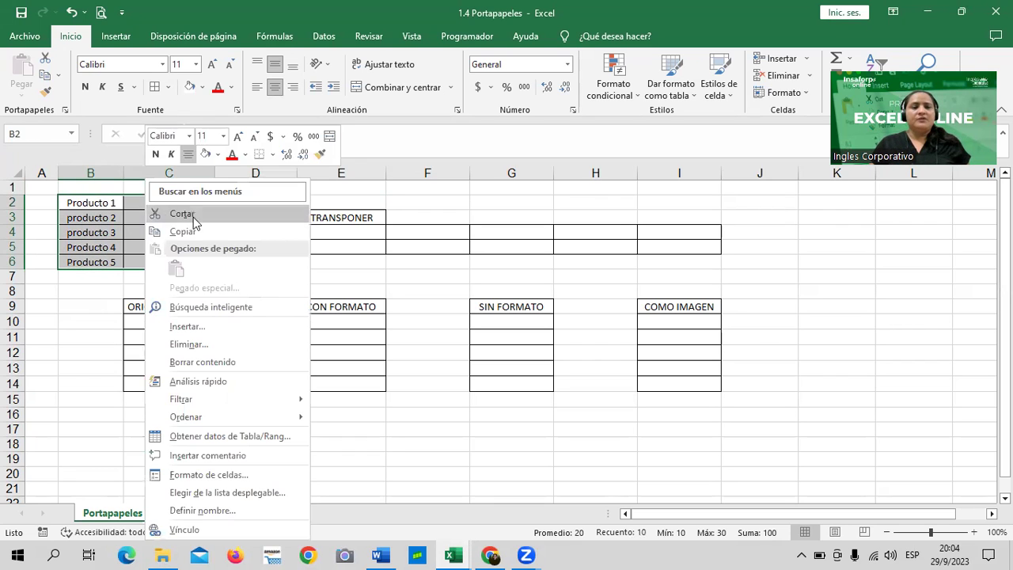
click(215, 233)
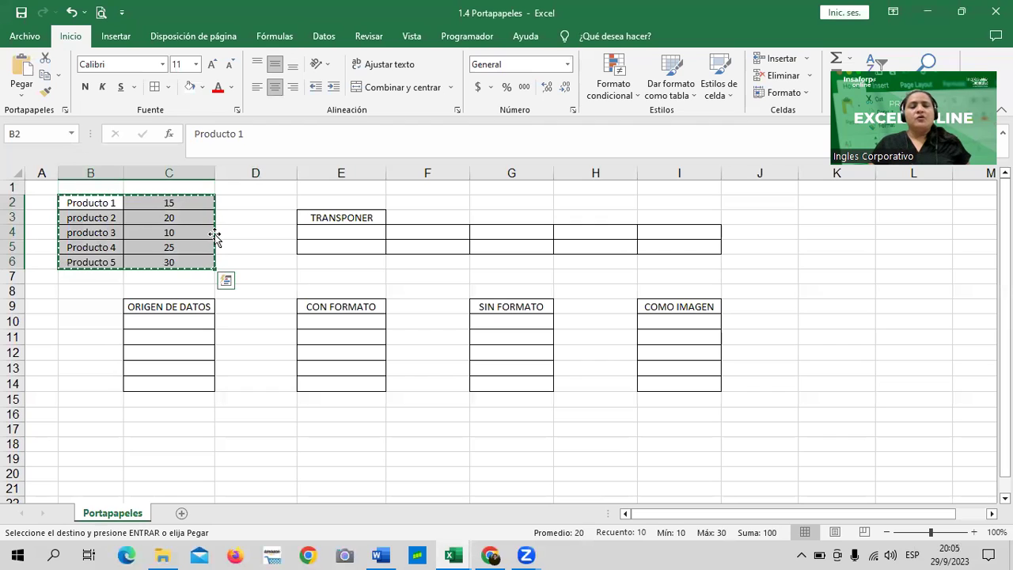
Step: Trial-paste the table at J4 into J4:K8, then undo it with Ctrl+Z
click(758, 229)
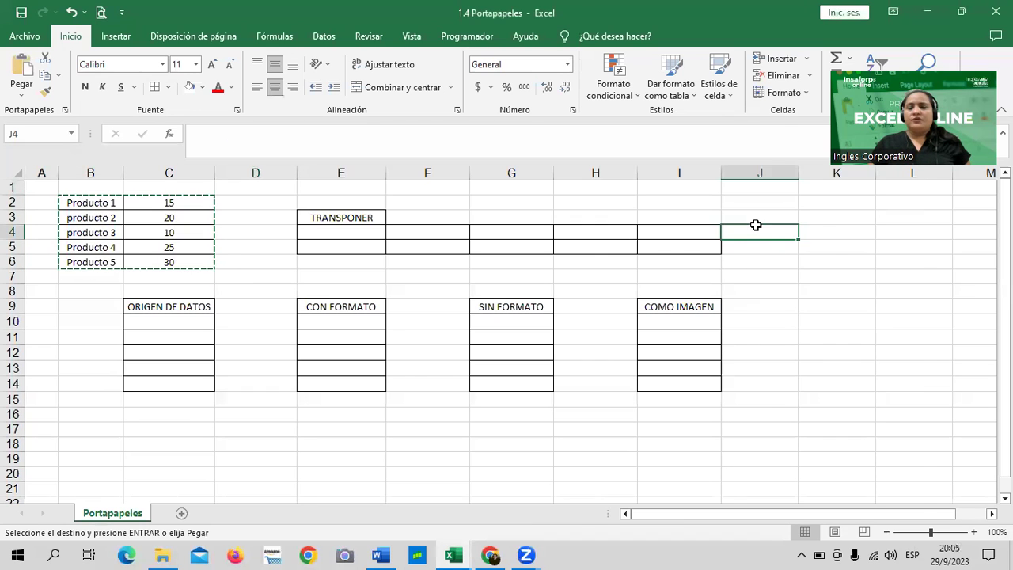
right_click(757, 228)
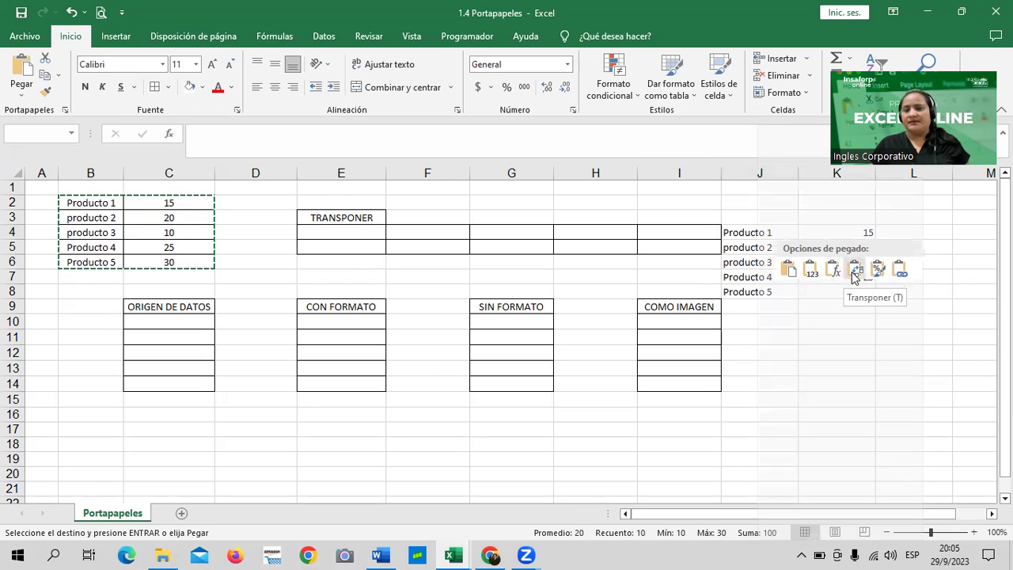
click(855, 273)
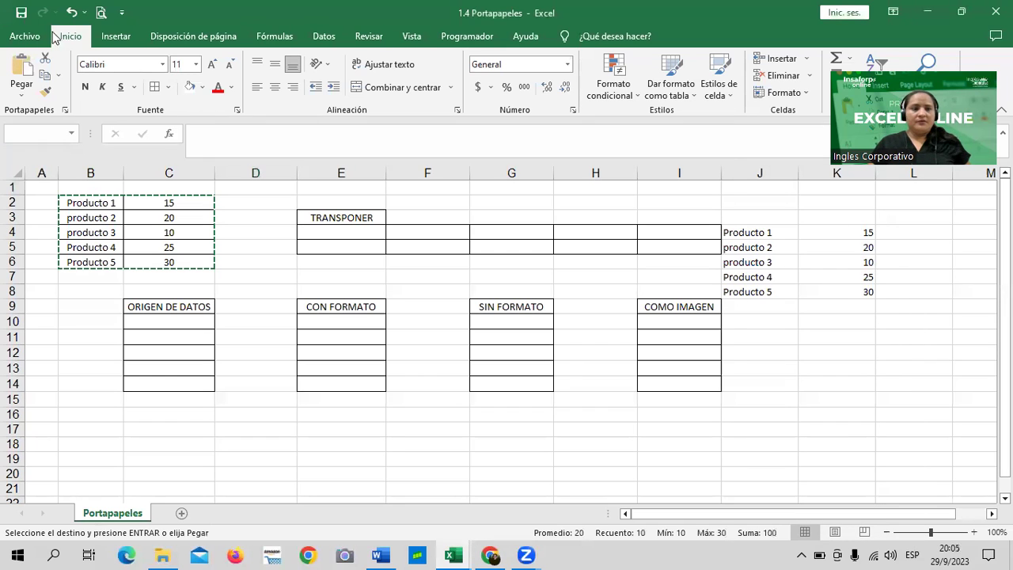
key(ctrl+z)
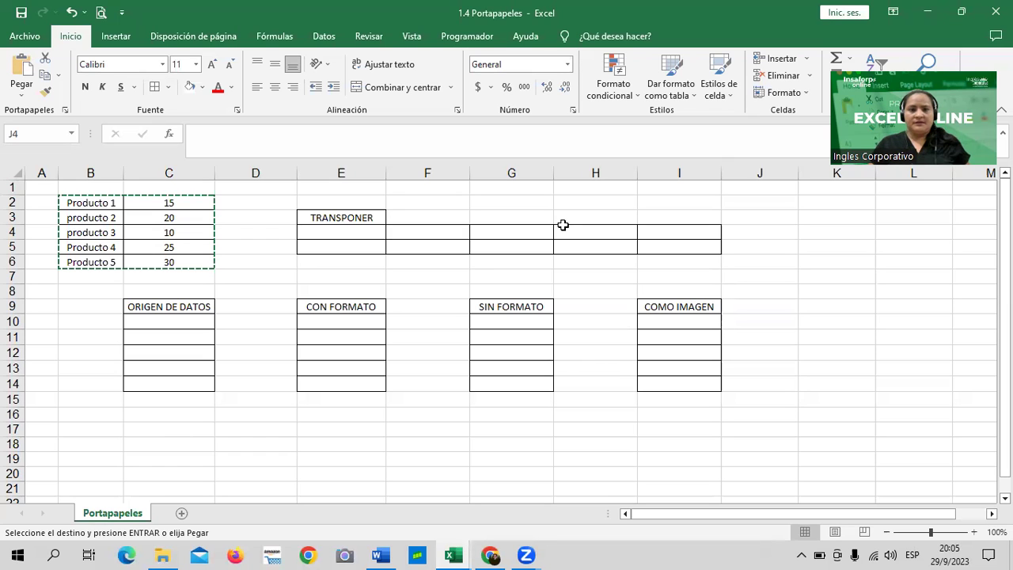
right_click(357, 231)
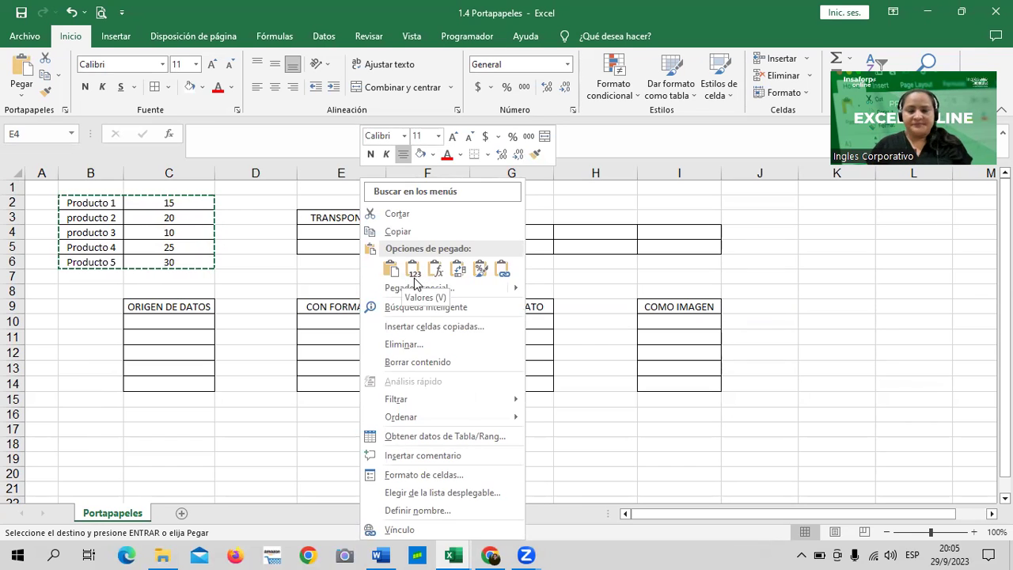
click(391, 270)
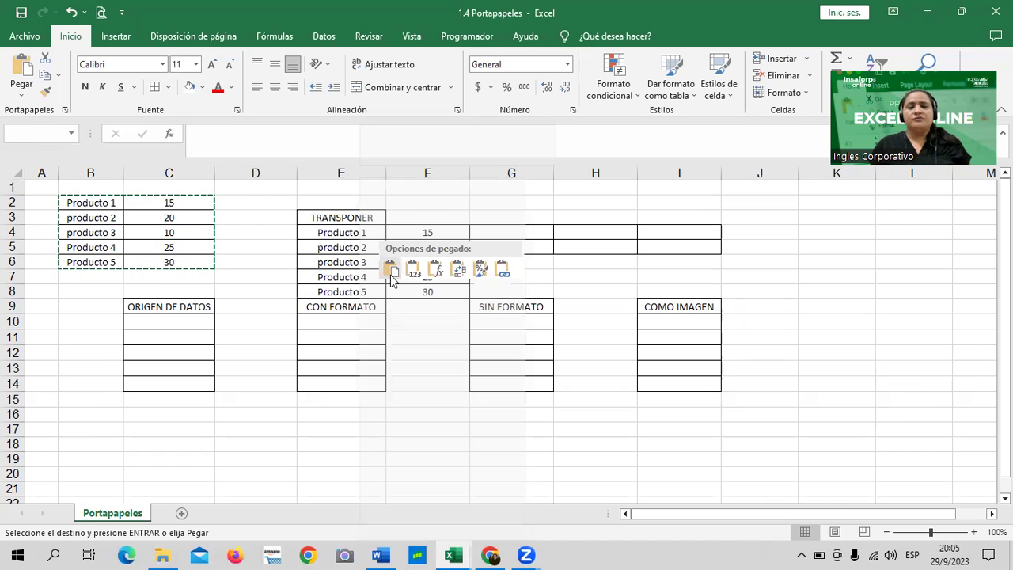
right_click(391, 277)
click(395, 275)
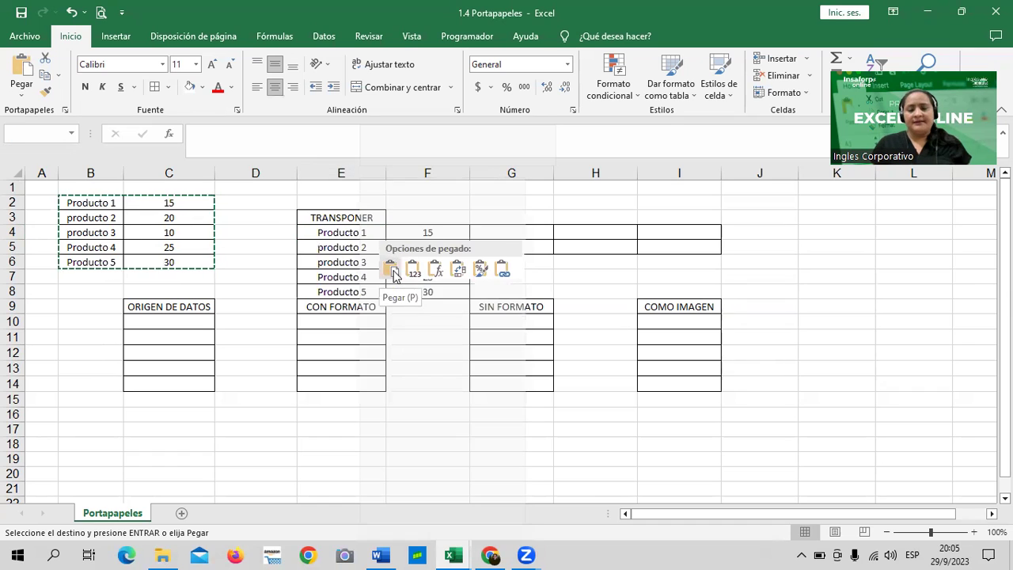
right_click(394, 276)
click(392, 279)
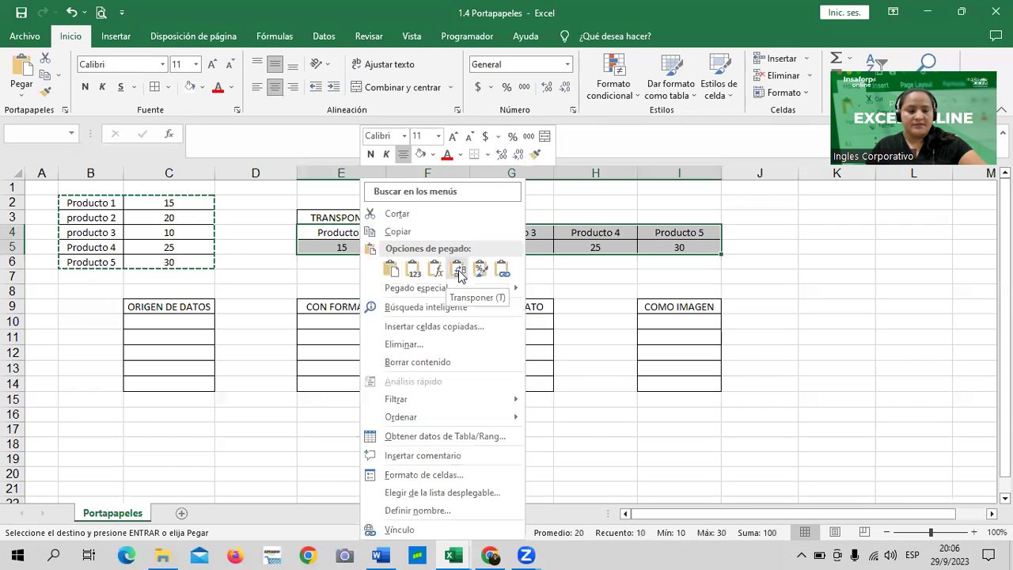
click(588, 280)
Step: Cancel the pending copy and reselect the product table B2:C6
key(Escape)
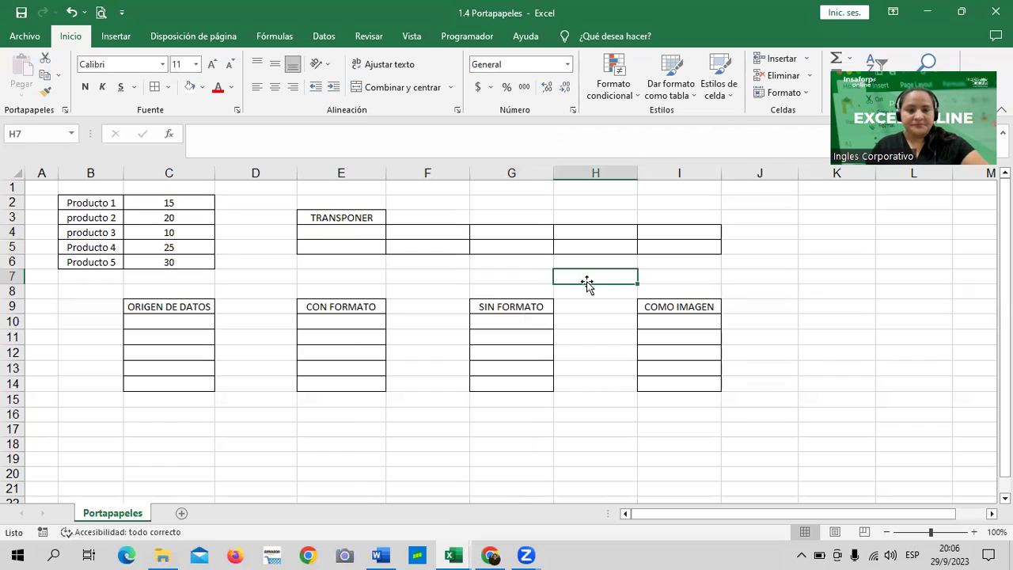
click(488, 191)
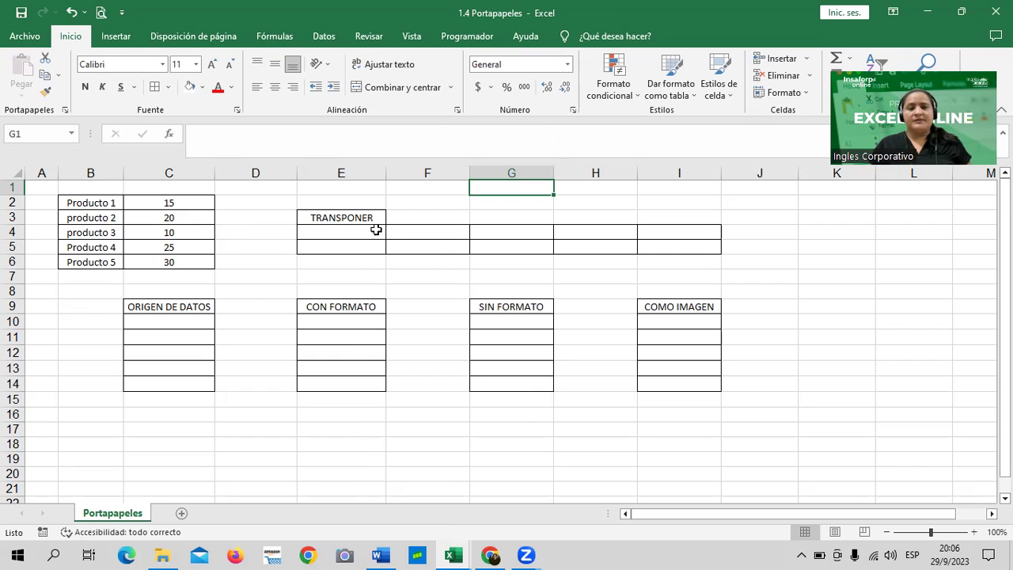
drag(99, 204, 167, 262)
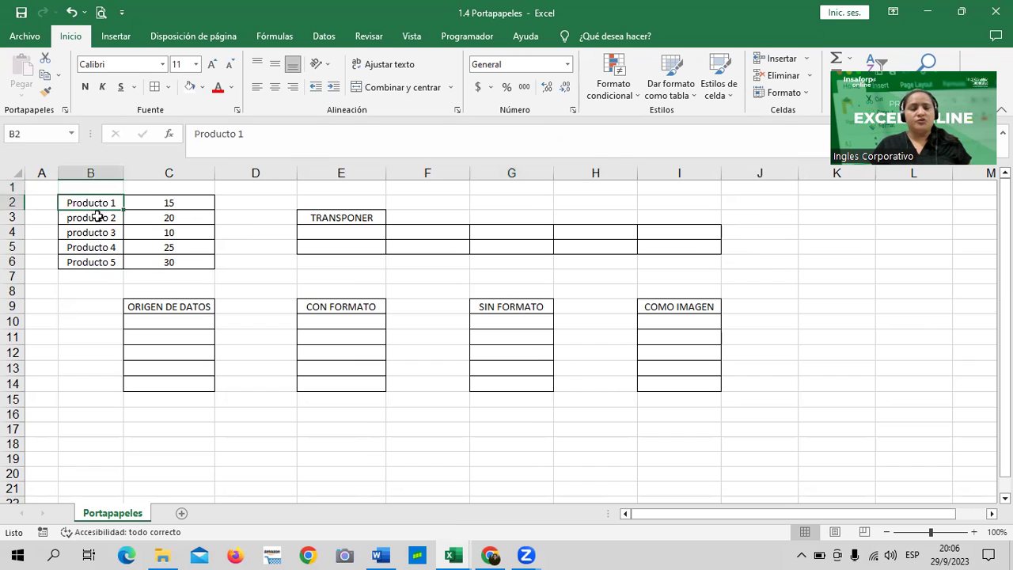
key(ctrl+v)
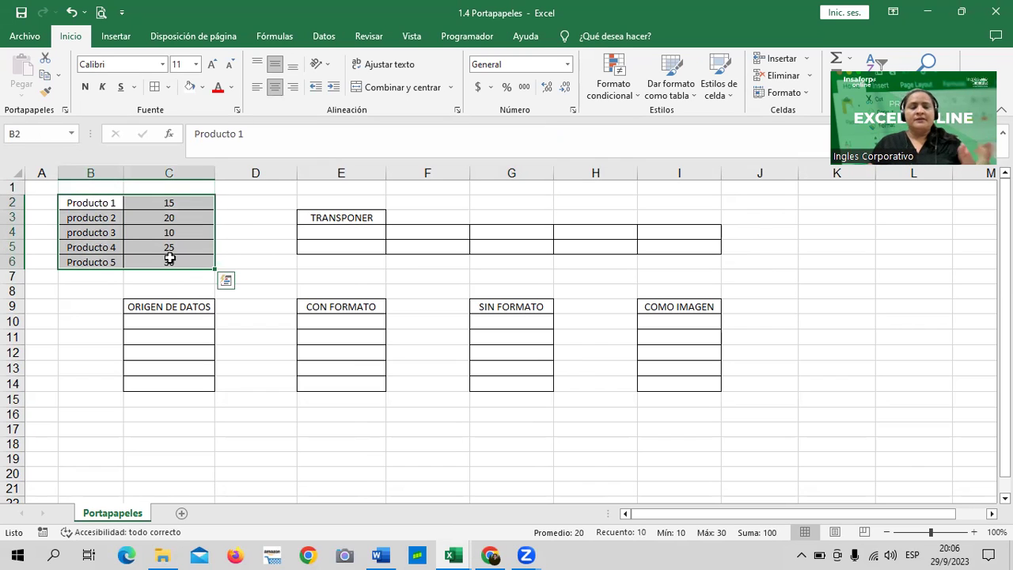
Step: Copy B2:C6 and paste the bordered table into K4:L8
right_click(110, 213)
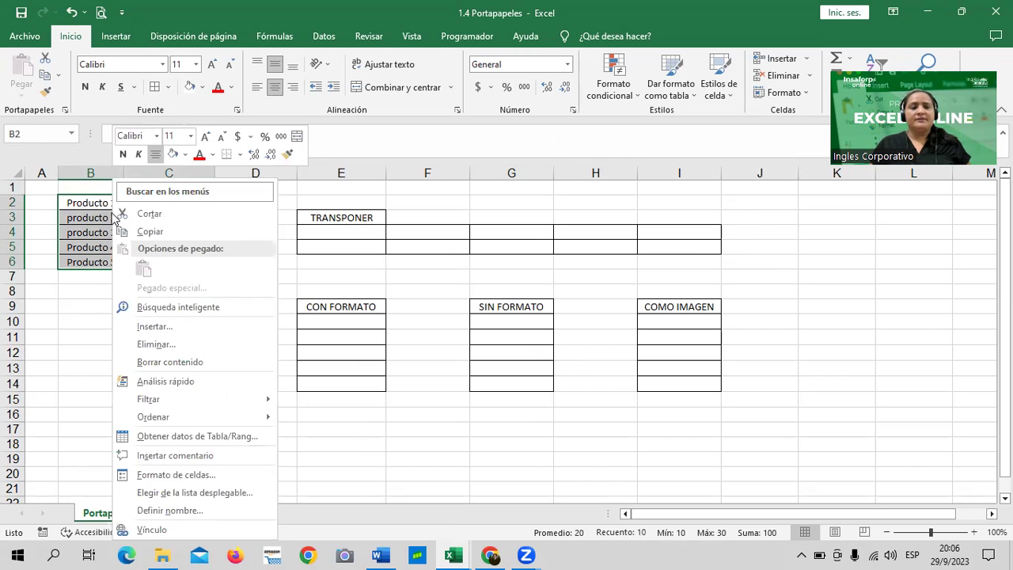
click(177, 234)
click(800, 231)
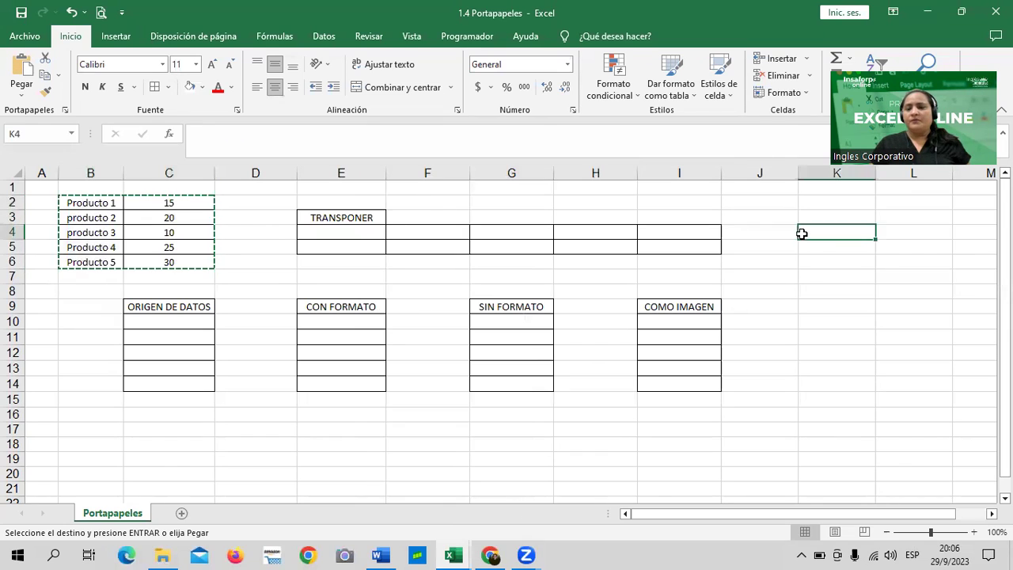
right_click(802, 232)
click(834, 270)
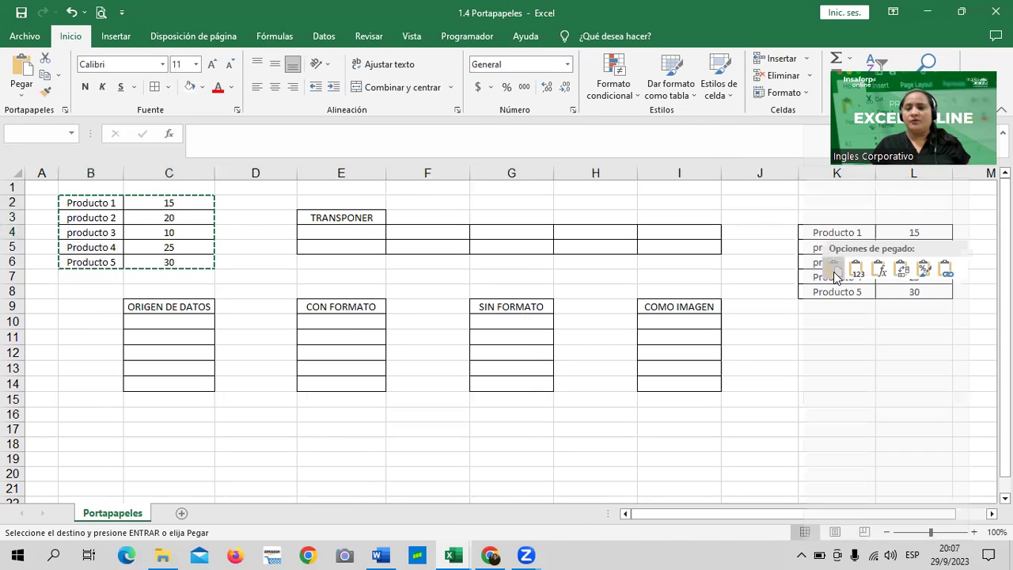
Step: End copy mode and undo the bordered paste in K4:L8
click(835, 363)
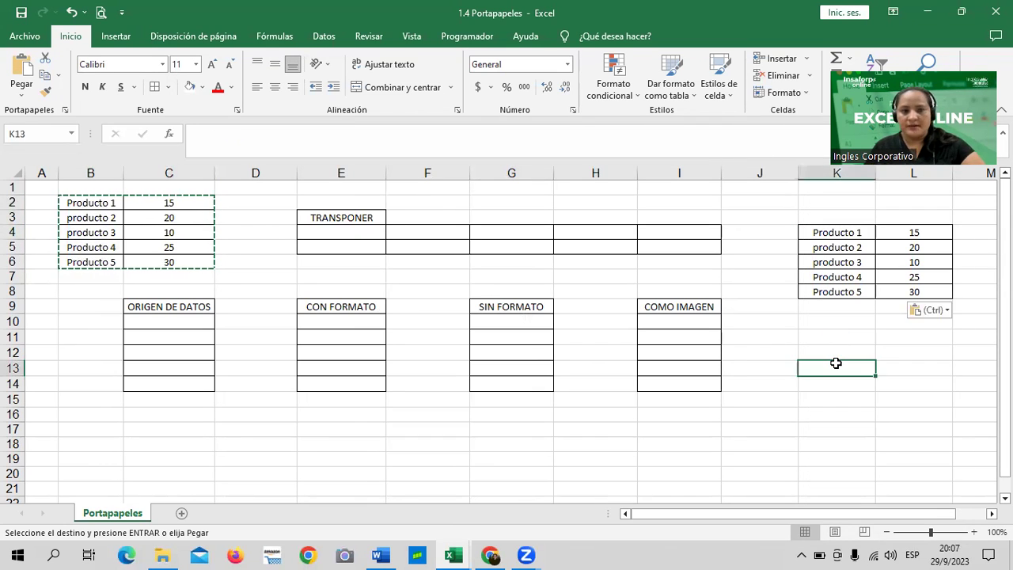
key(Escape)
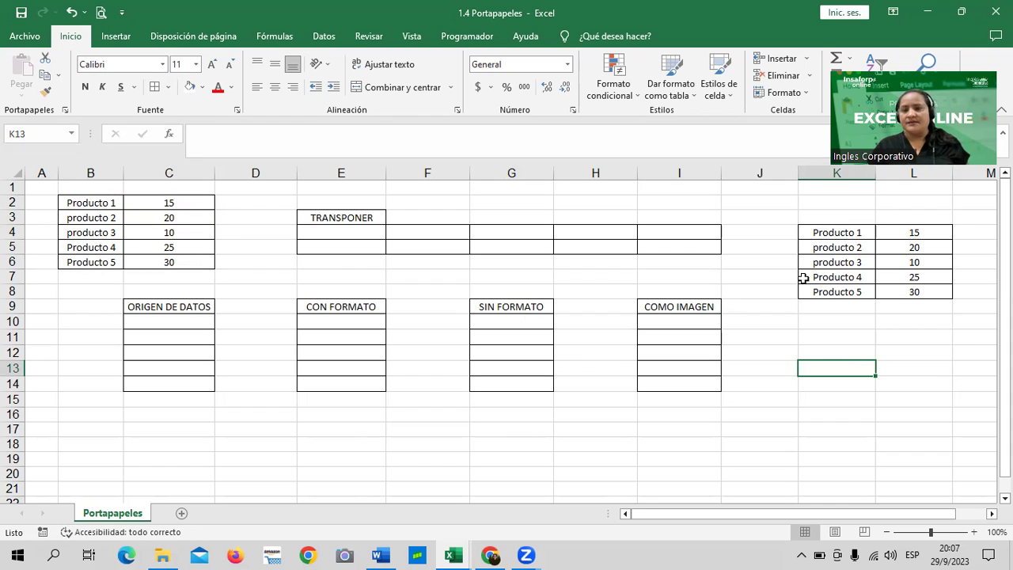
click(72, 12)
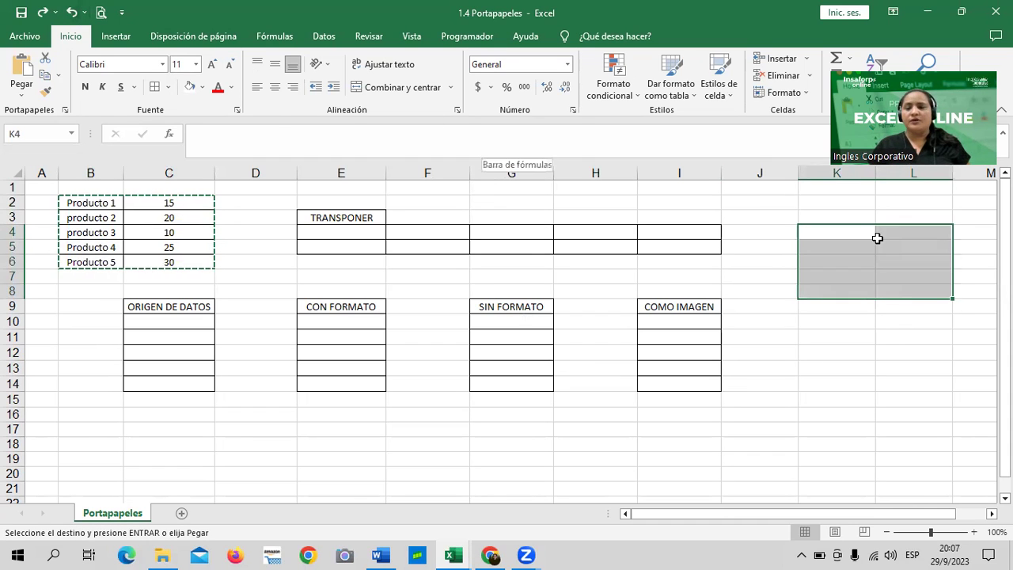
right_click(85, 219)
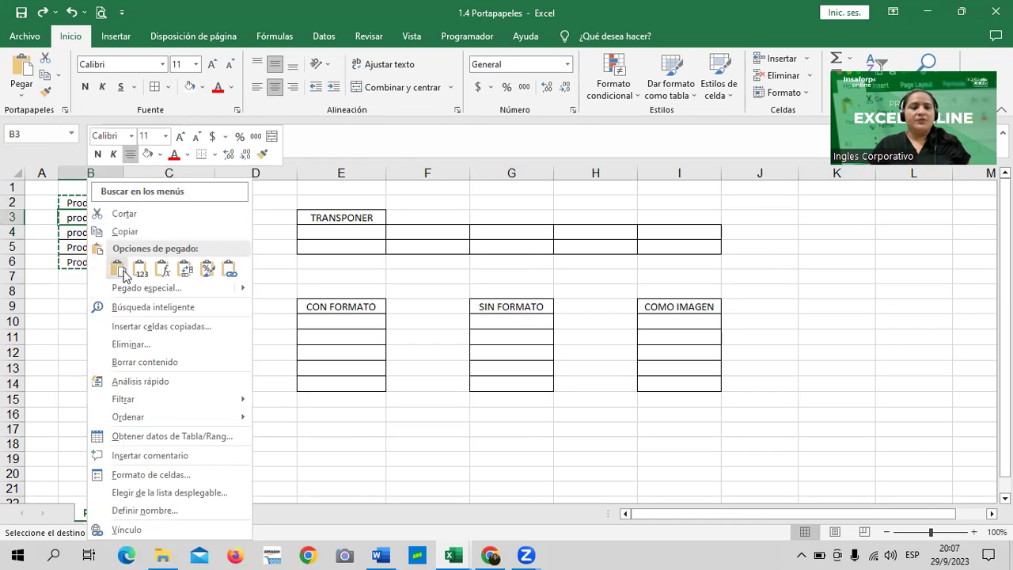
click(120, 231)
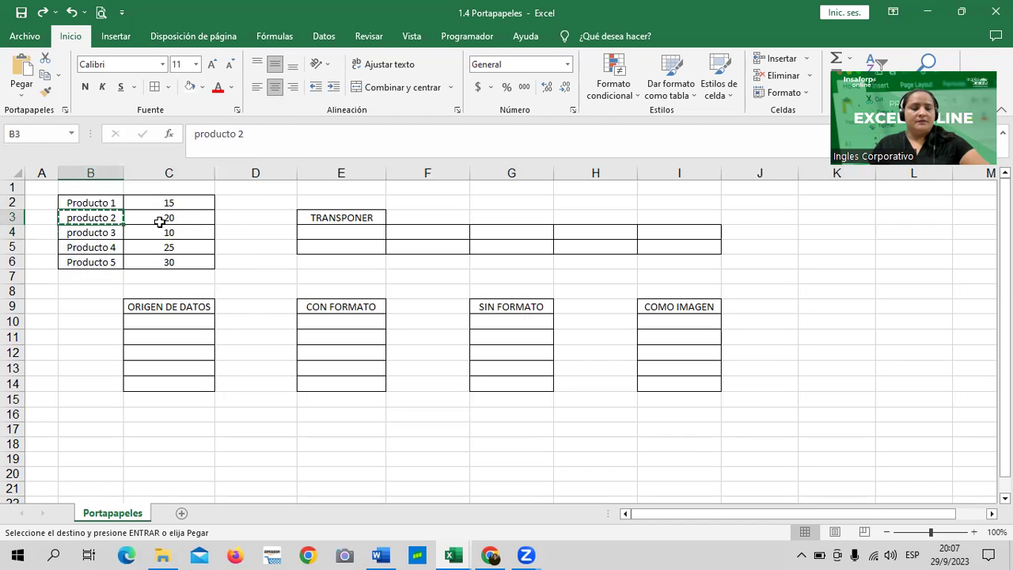
key(Escape)
Step: Copy B2:C6 and paste it with Transponer into the TRANSPONER area E4:I5
drag(115, 205, 183, 262)
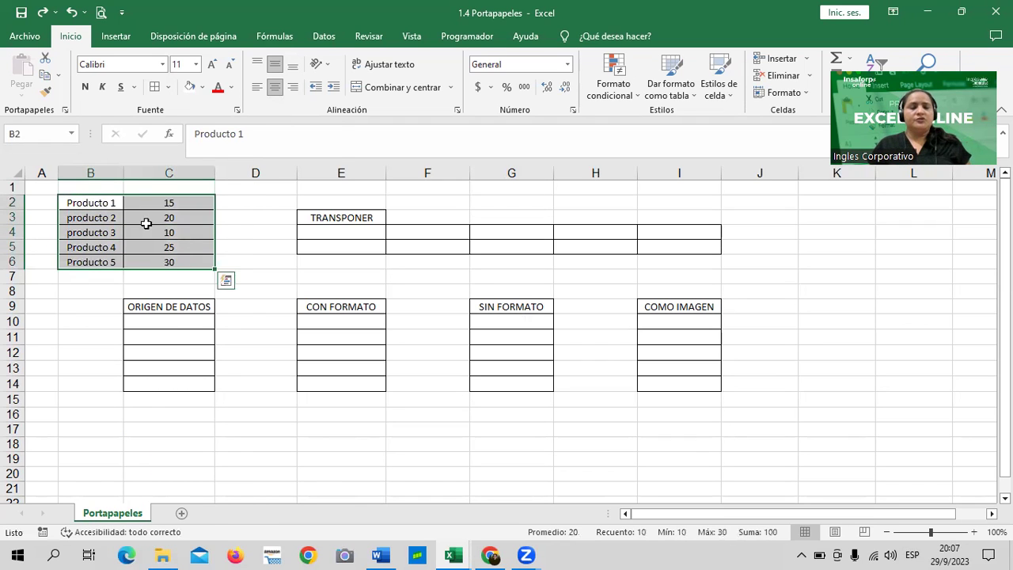
right_click(145, 221)
click(172, 232)
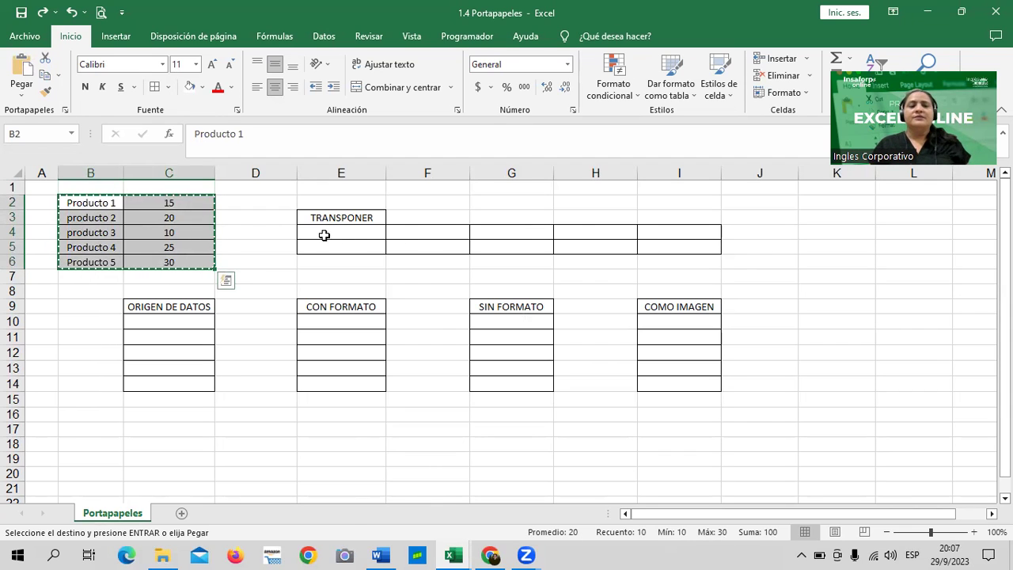
right_click(324, 237)
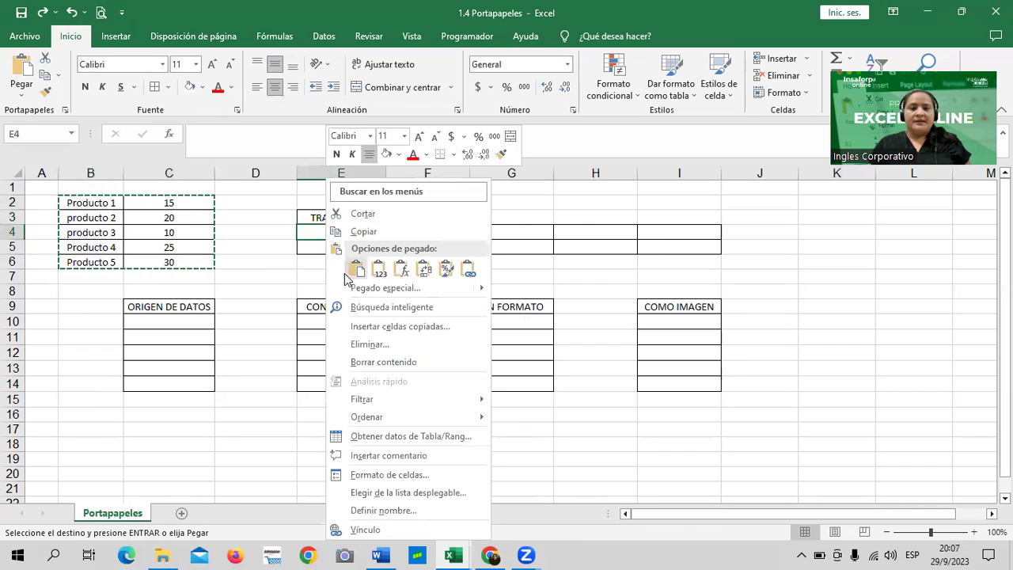
click(423, 272)
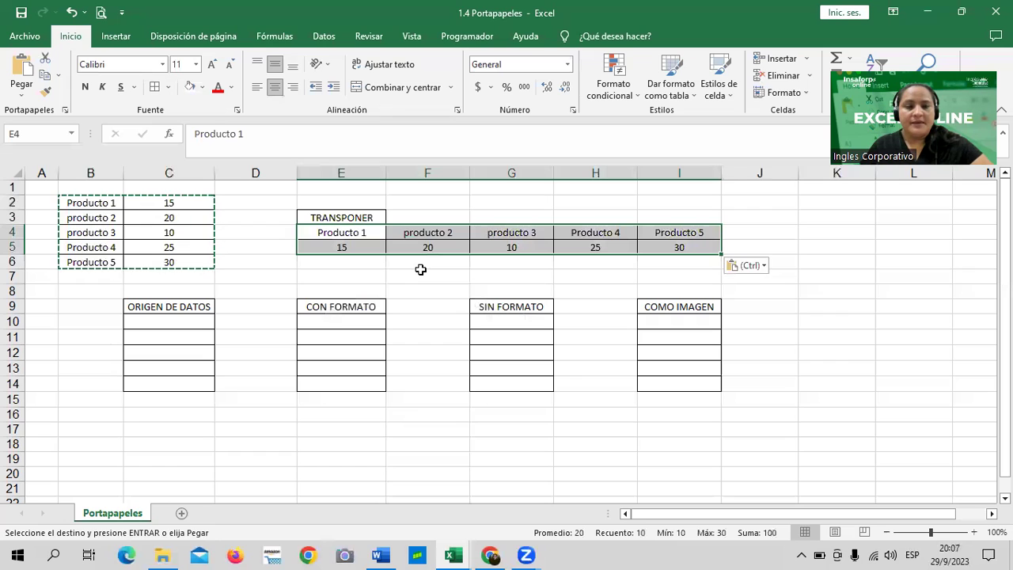
key(Escape)
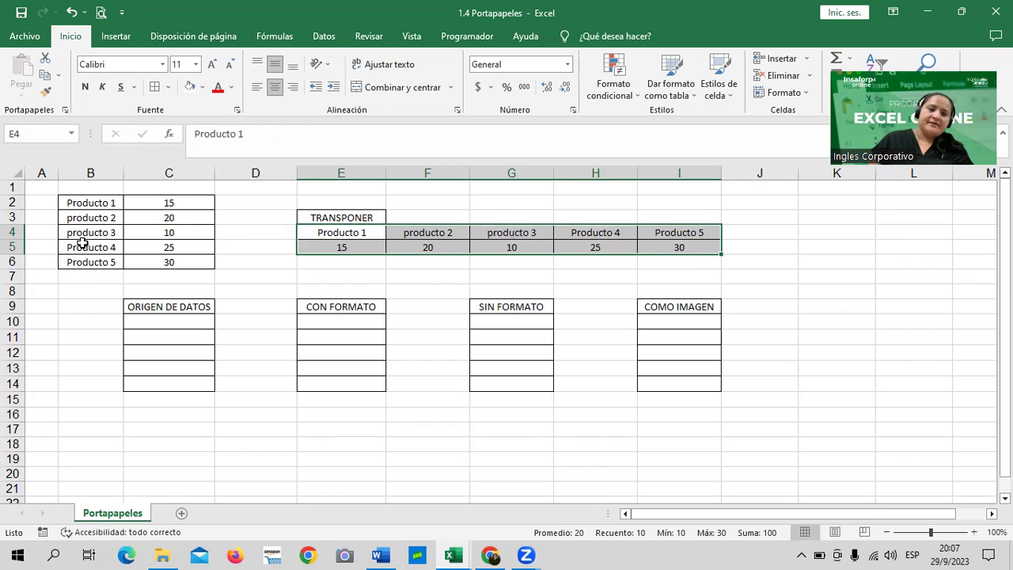
Step: Copy the row table E4:I5 and paste it transposed as a vertical list in K9:L13
click(868, 292)
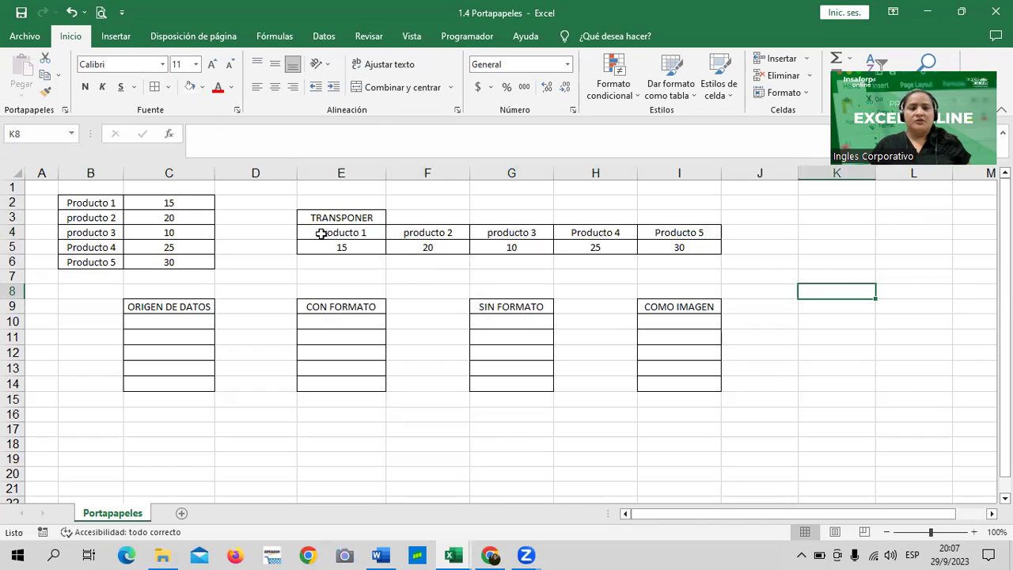
drag(321, 234, 691, 249)
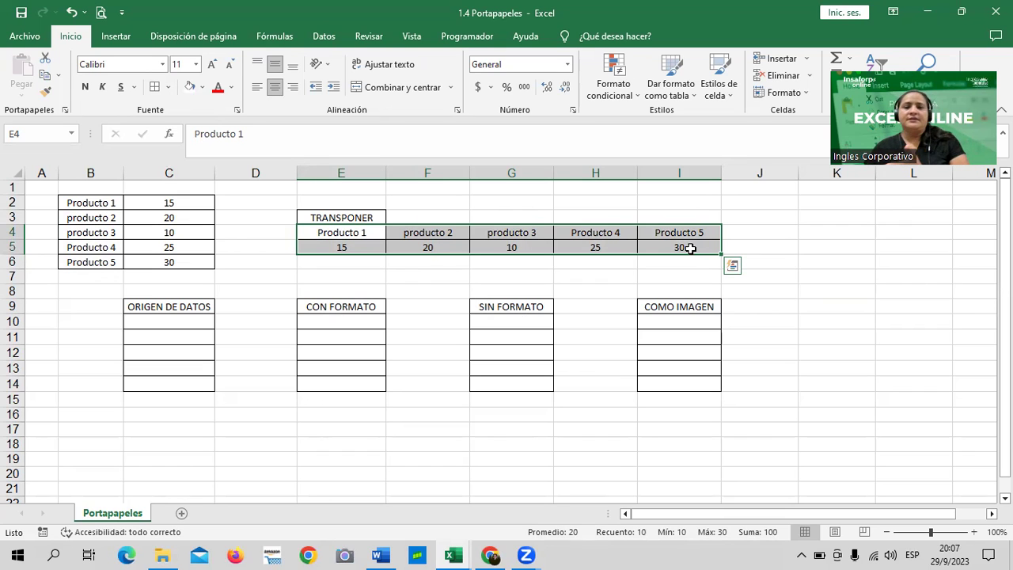
right_click(495, 228)
click(530, 231)
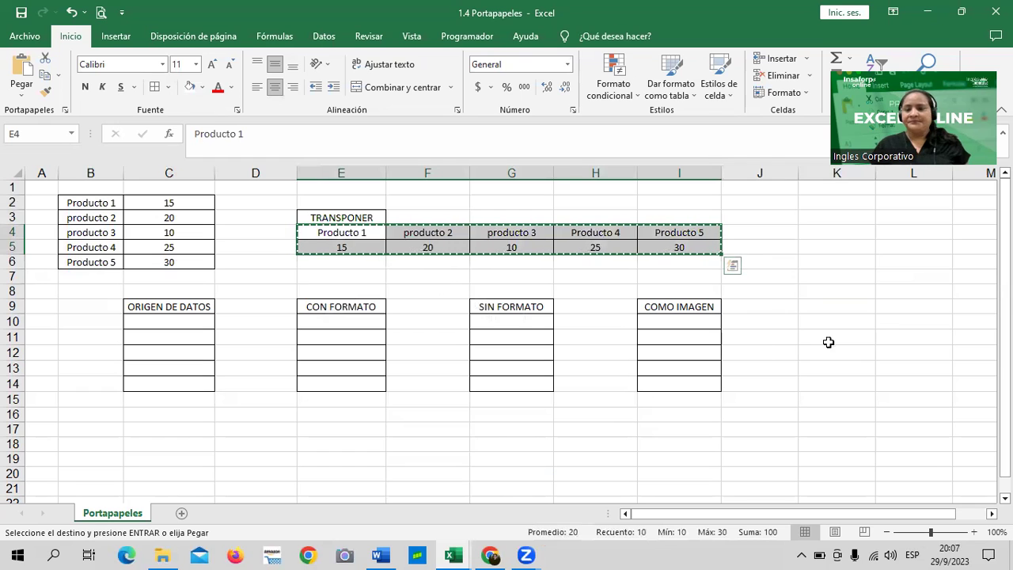
right_click(805, 307)
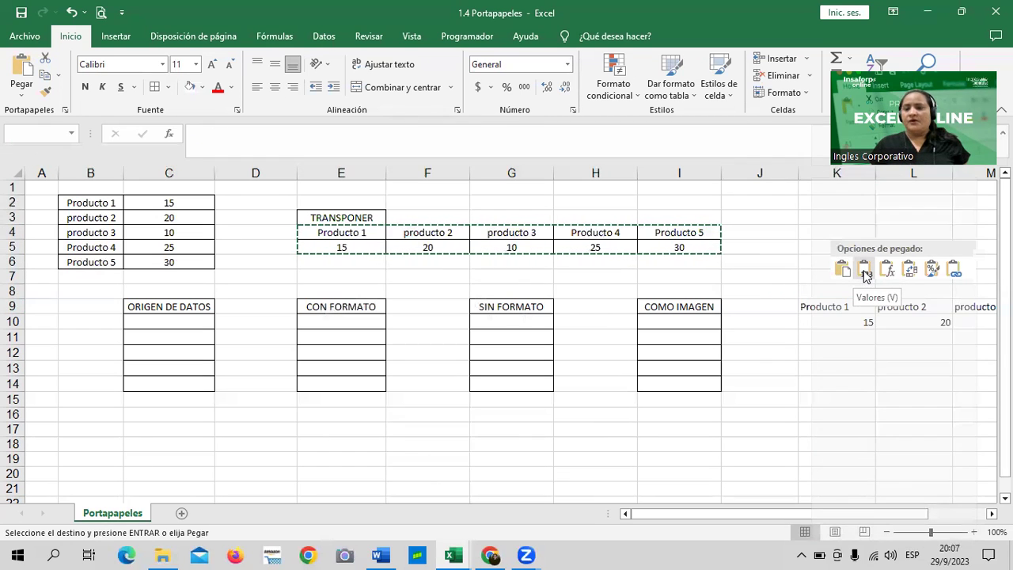
click(909, 271)
key(Escape)
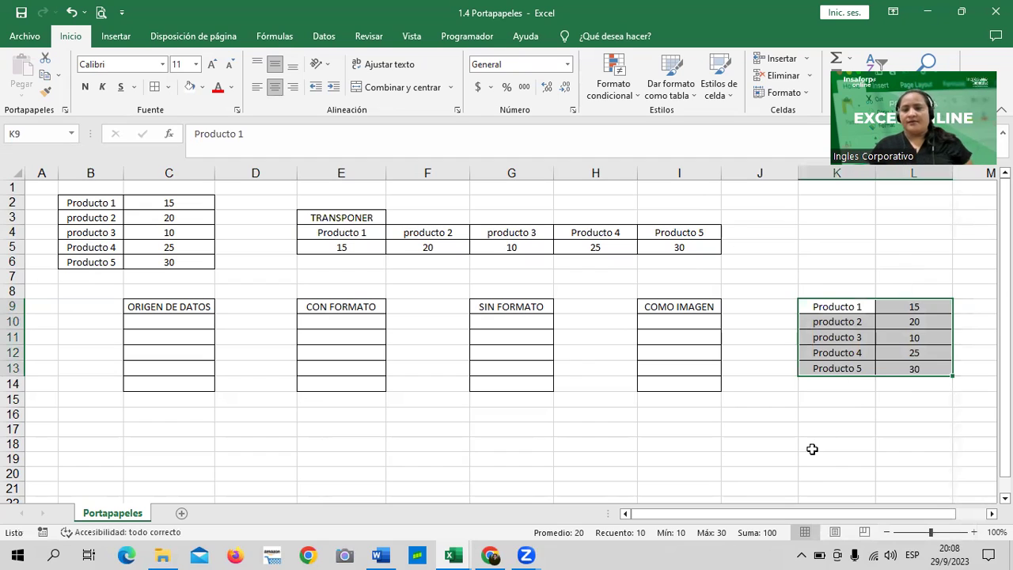
click(809, 443)
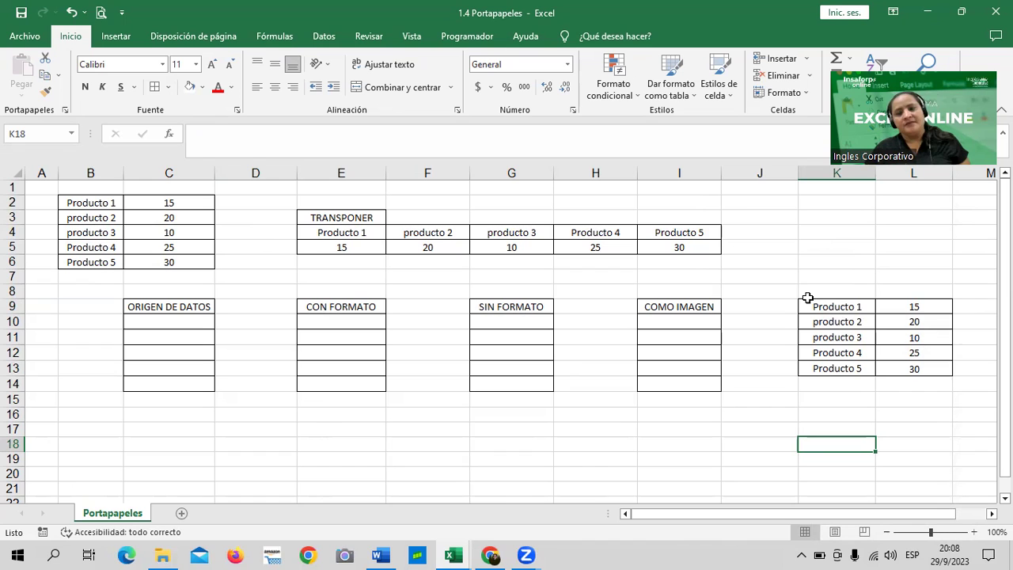
Step: Undo the transposed list in K9:L13 and clear the pending copy
click(72, 12)
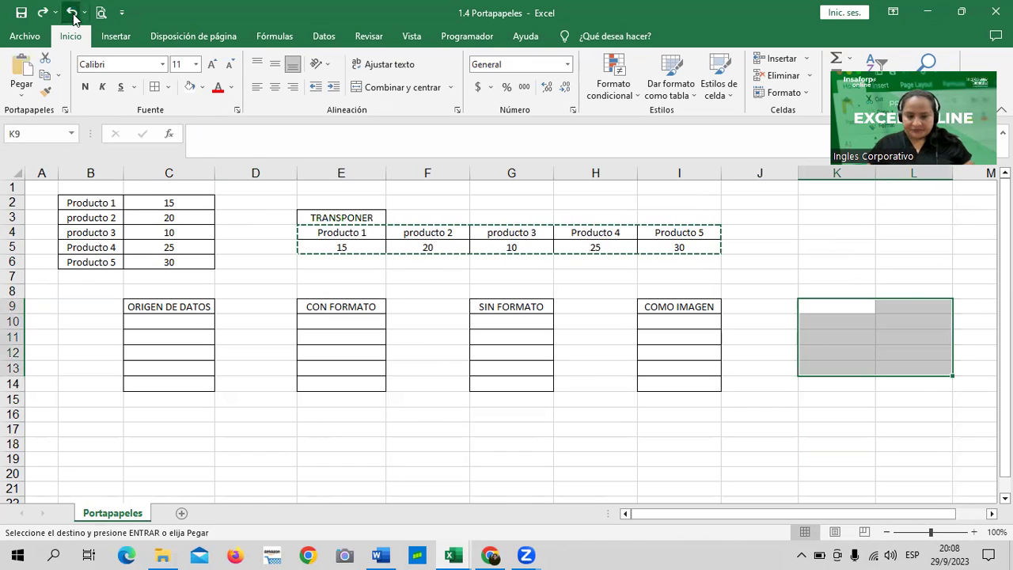
key(Escape)
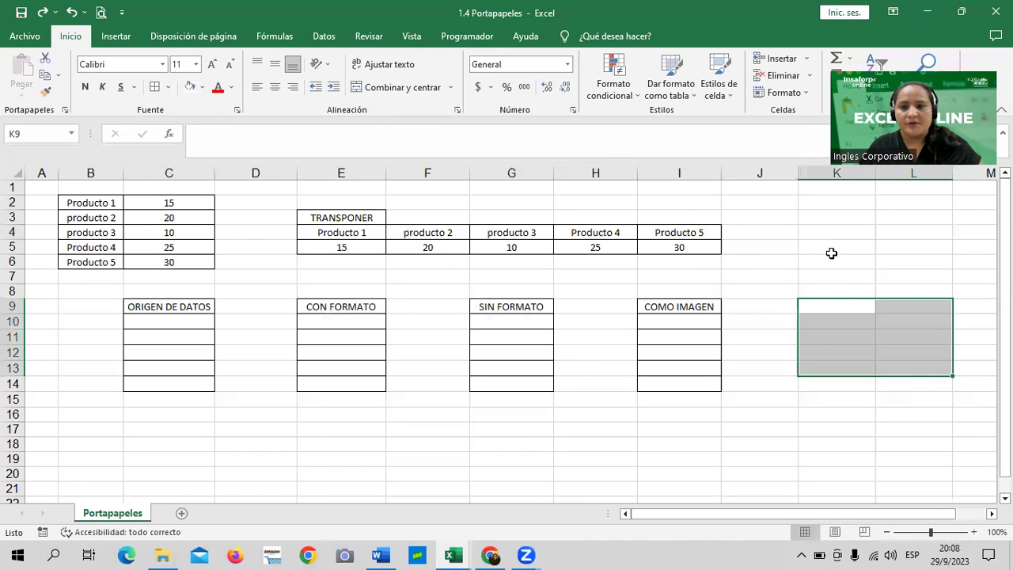
drag(830, 251, 832, 263)
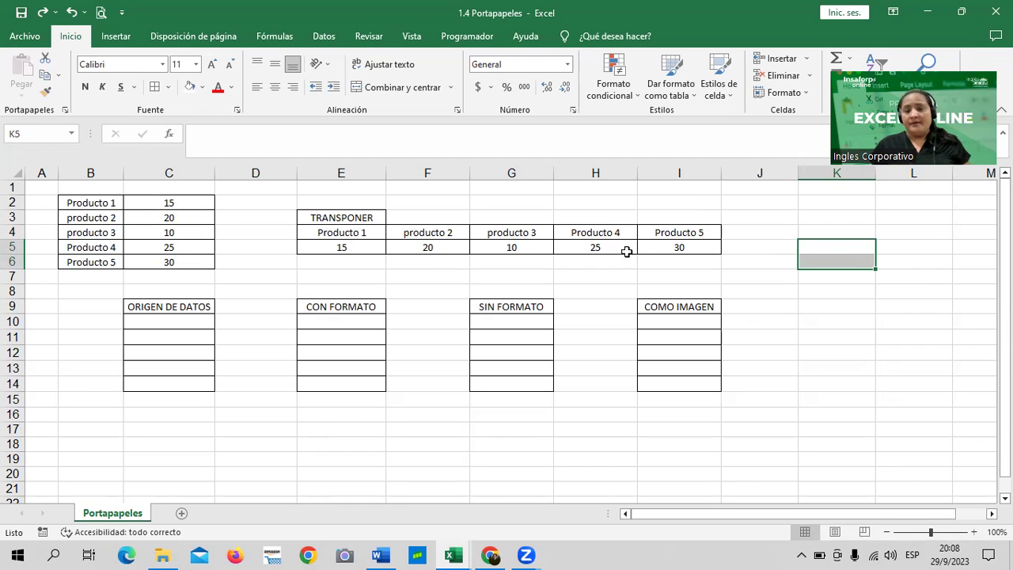
click(793, 308)
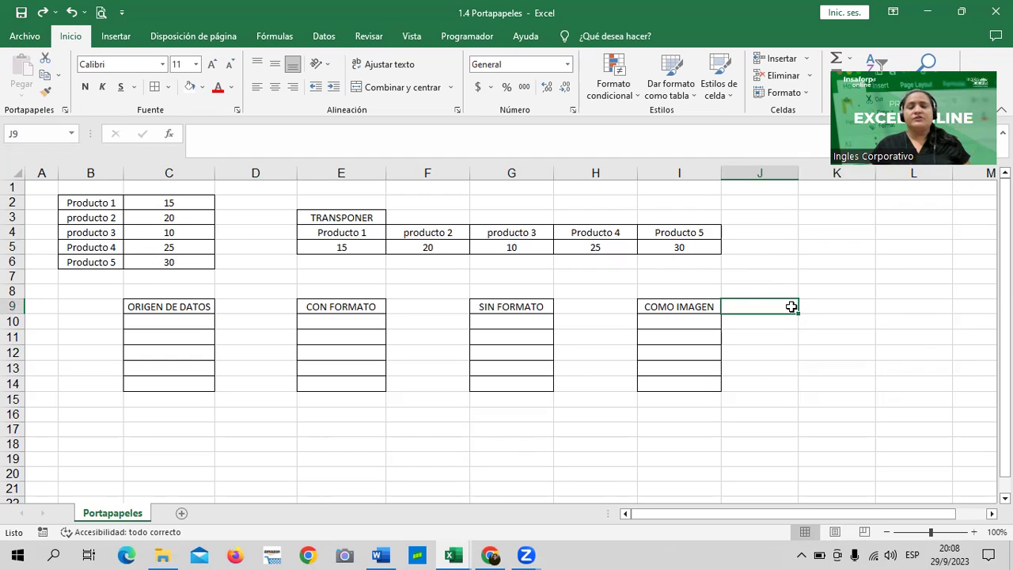
click(803, 242)
right_click(803, 242)
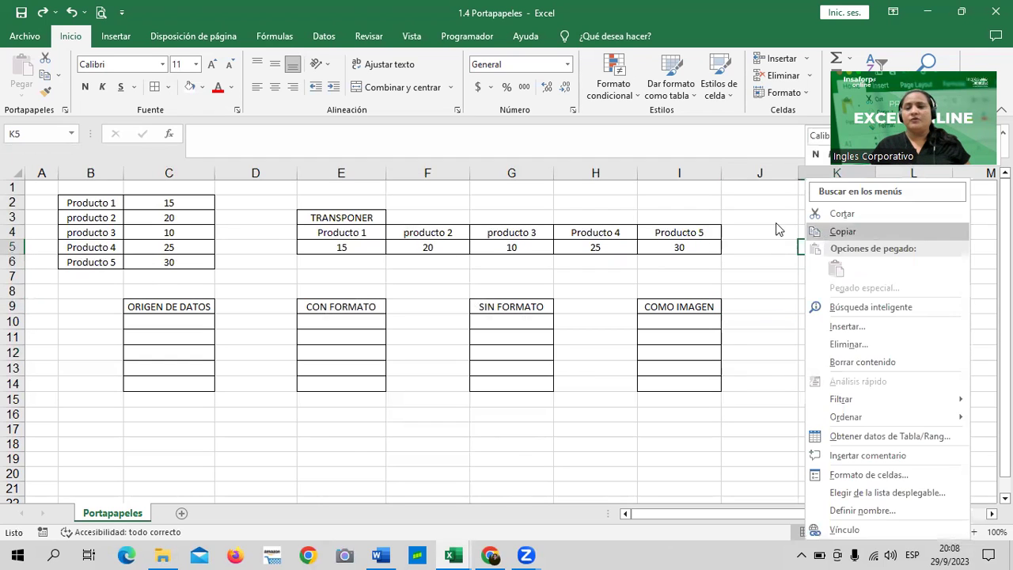
key(Escape)
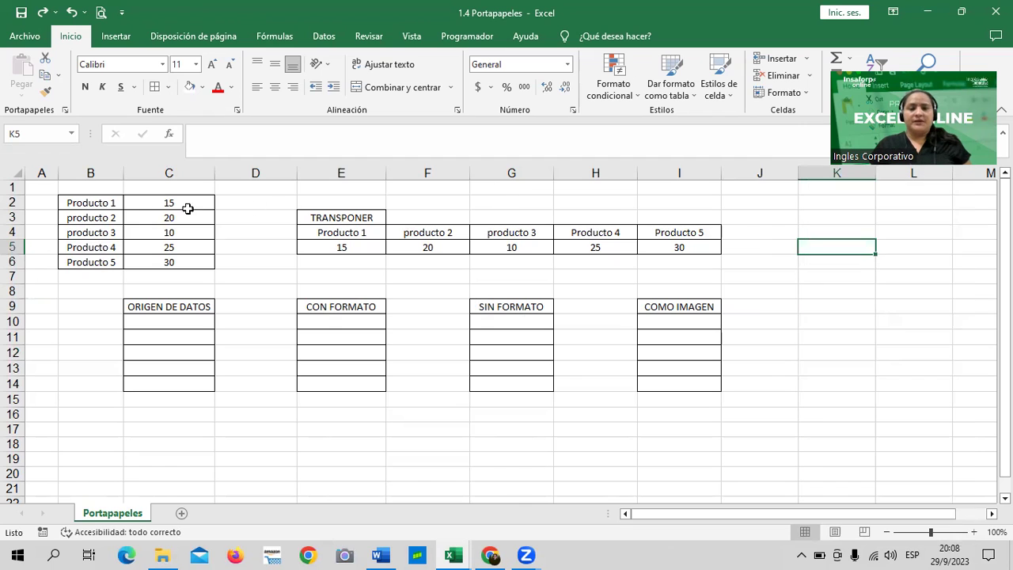
Step: Copy B2:C6 and browse the Pegado especial choices at K4 without pasting
drag(95, 203, 198, 263)
right_click(189, 226)
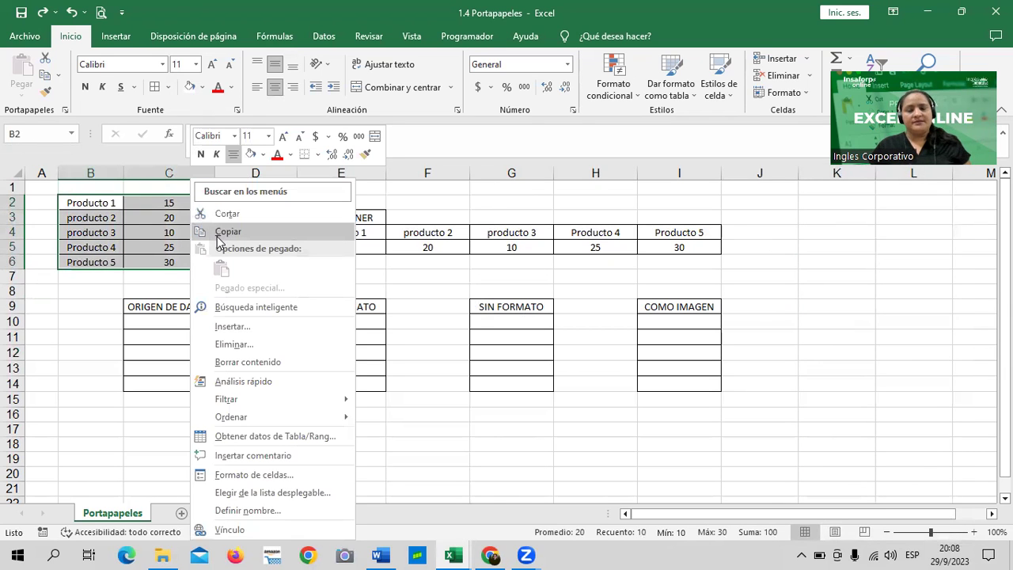
click(217, 235)
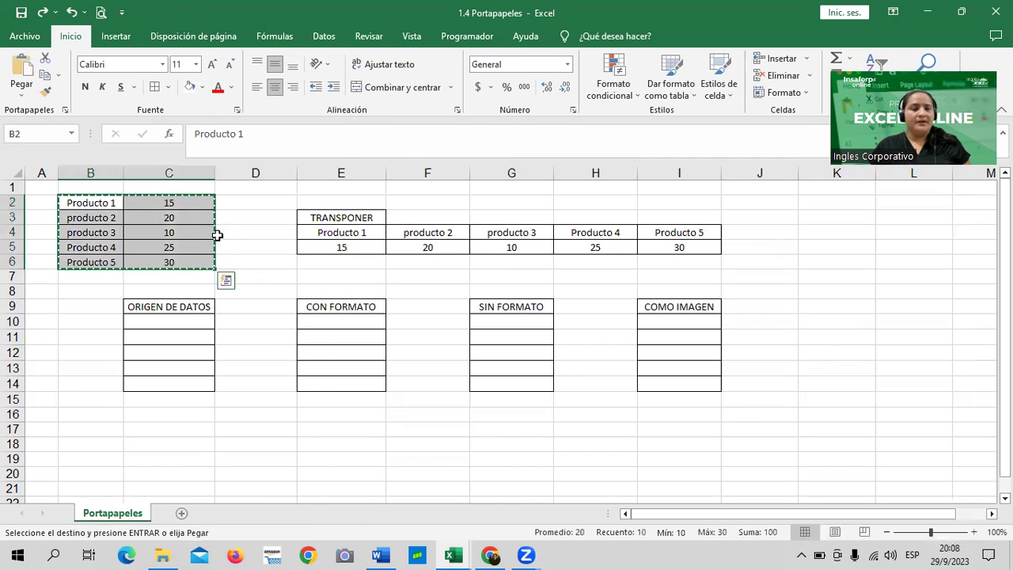
click(816, 230)
right_click(816, 230)
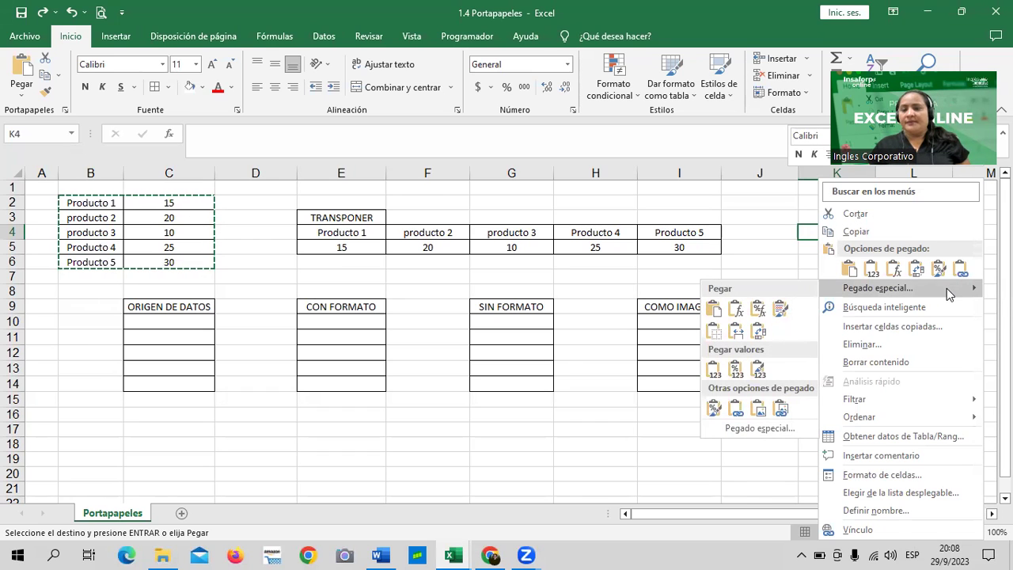
mouse_move(972, 289)
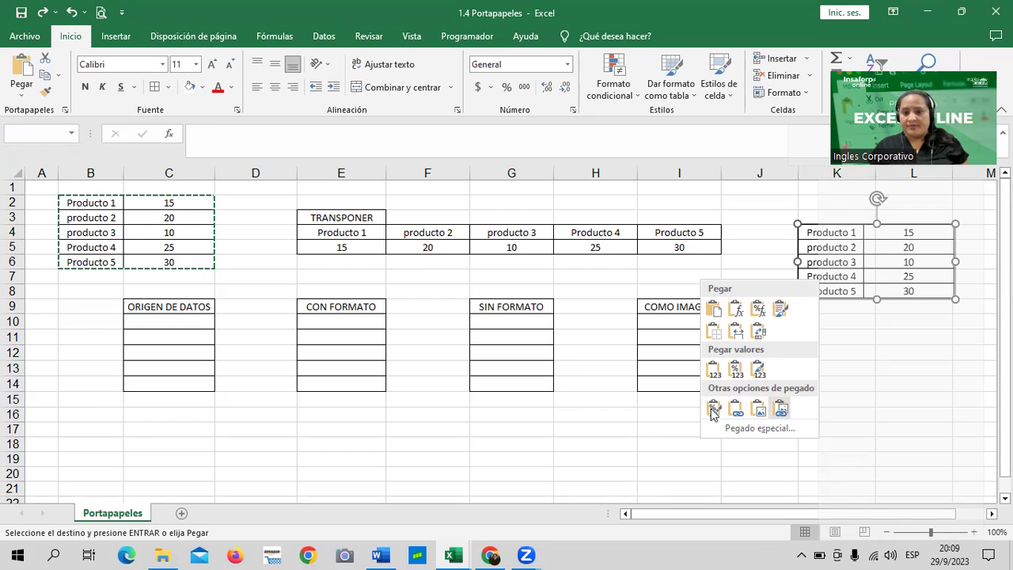
key(shift+F10)
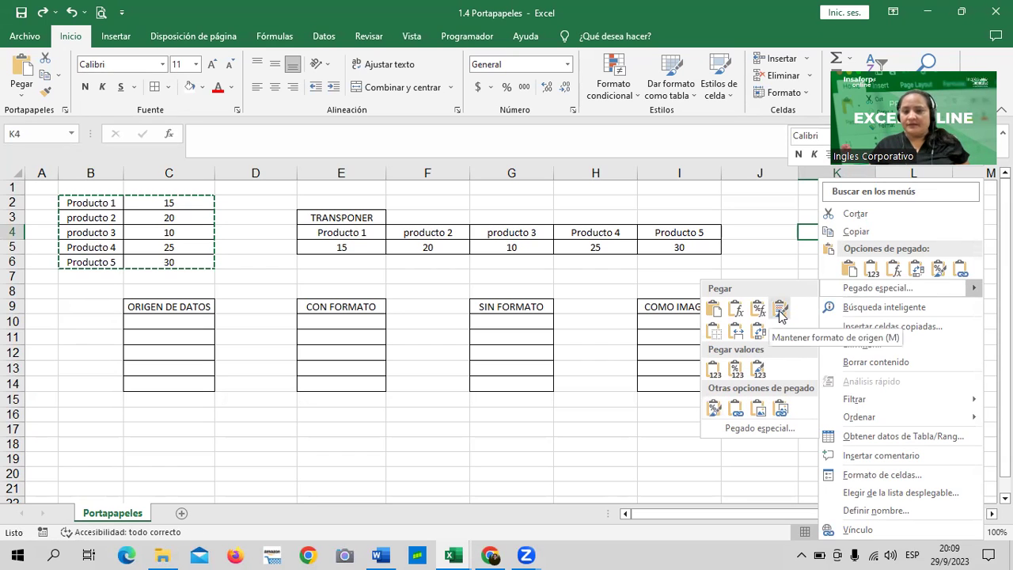
key(Escape)
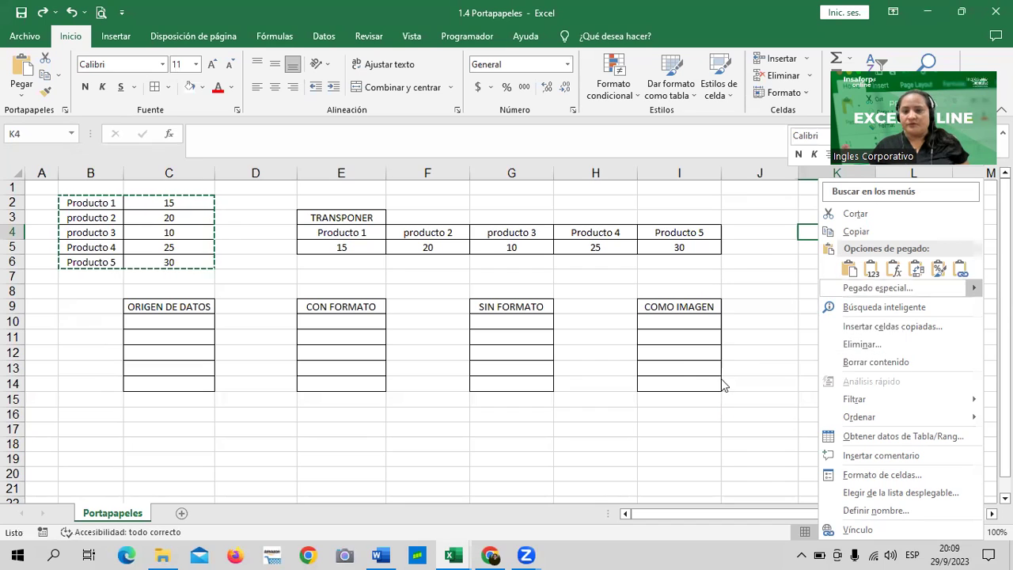
key(Down)
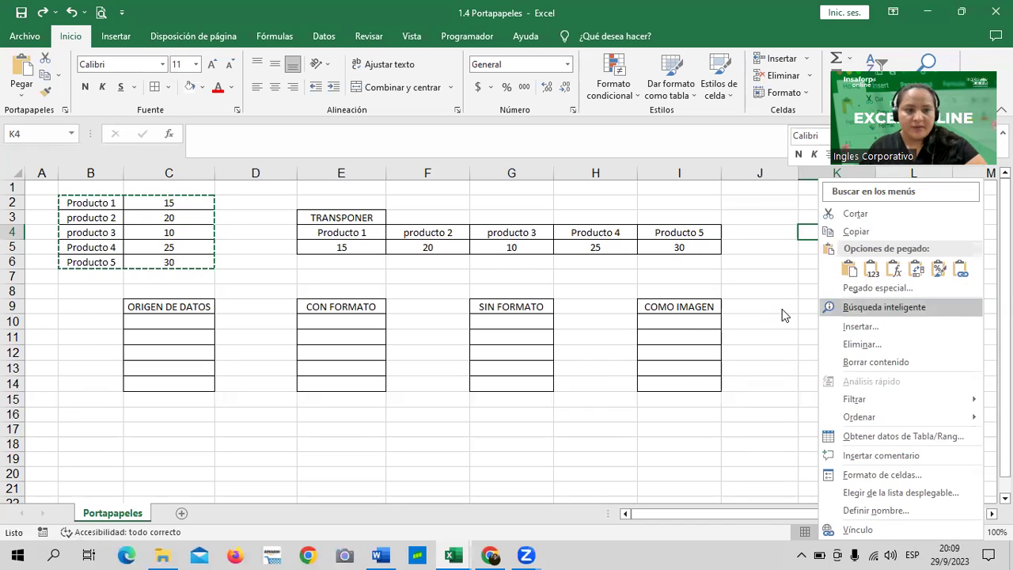
key(Escape)
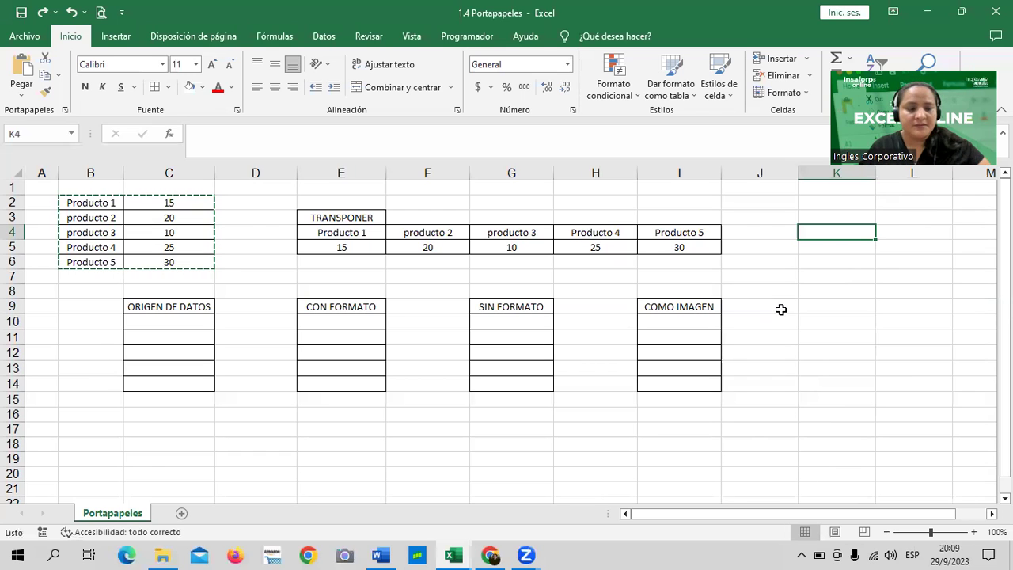
Step: Copy the empty cell H19, select J4, then cancel the copy marquee with Esc
click(791, 282)
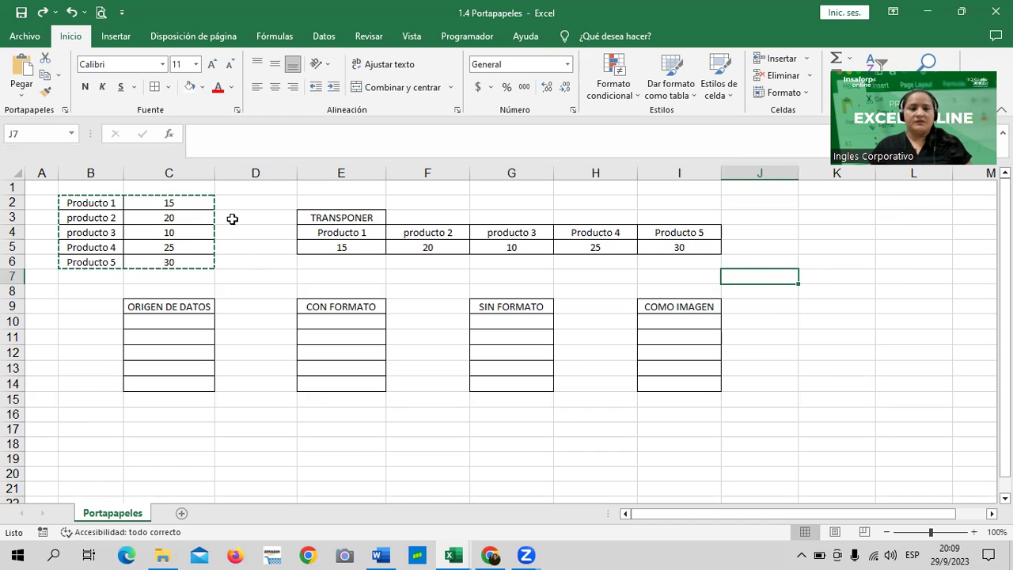
drag(232, 219, 238, 234)
click(59, 207)
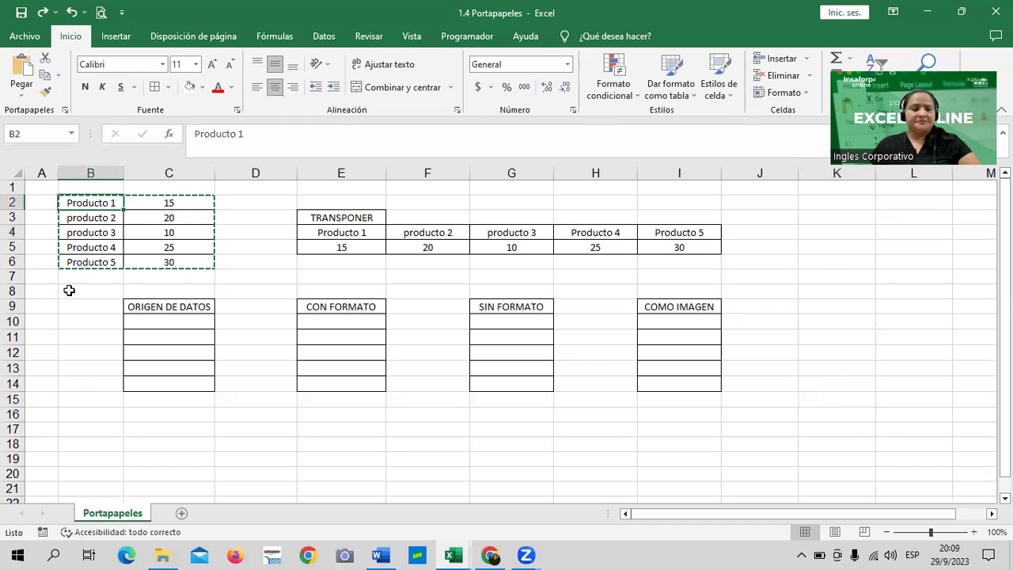
click(293, 213)
click(392, 221)
right_click(250, 230)
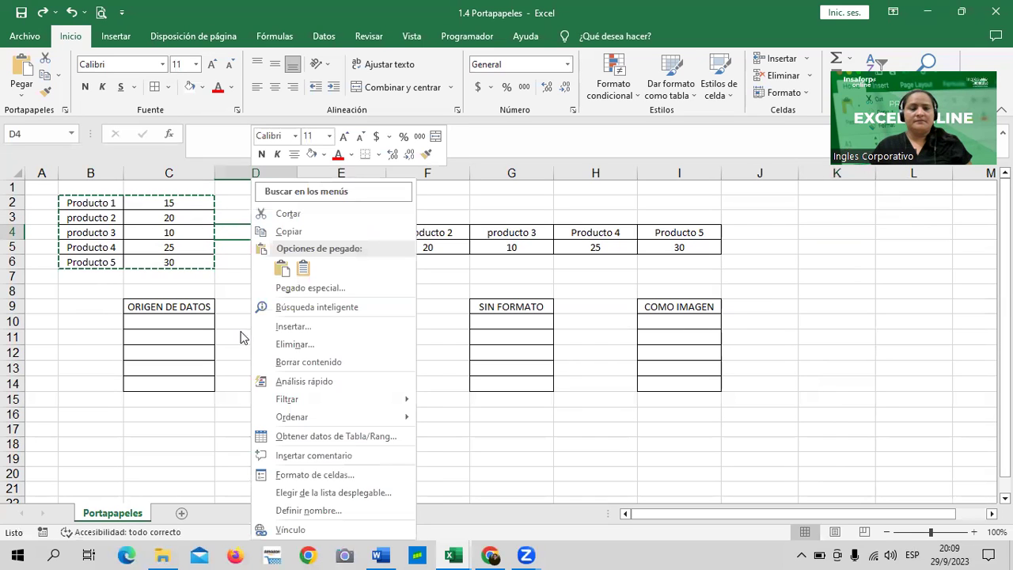
right_click(631, 457)
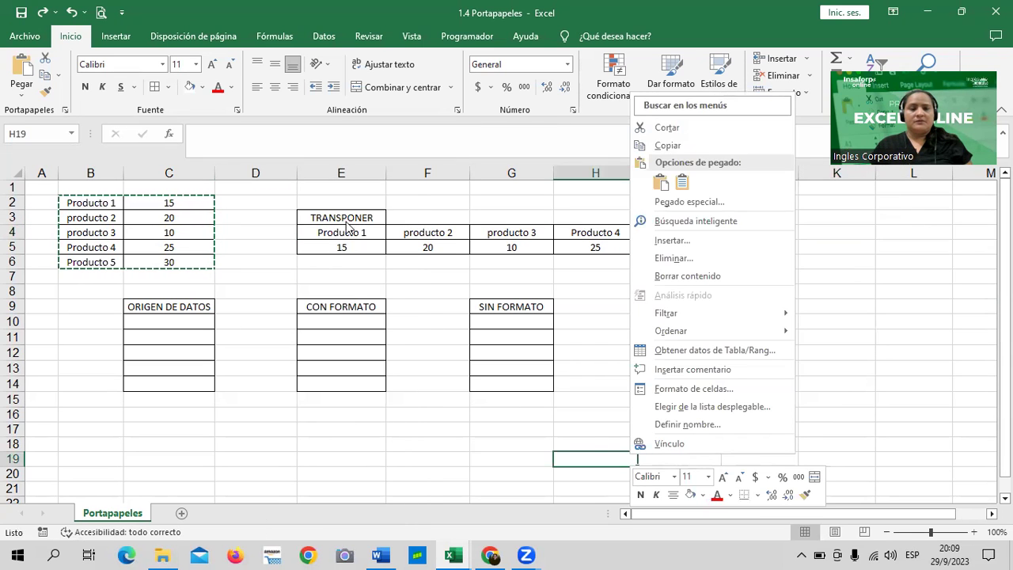
click(667, 144)
click(783, 234)
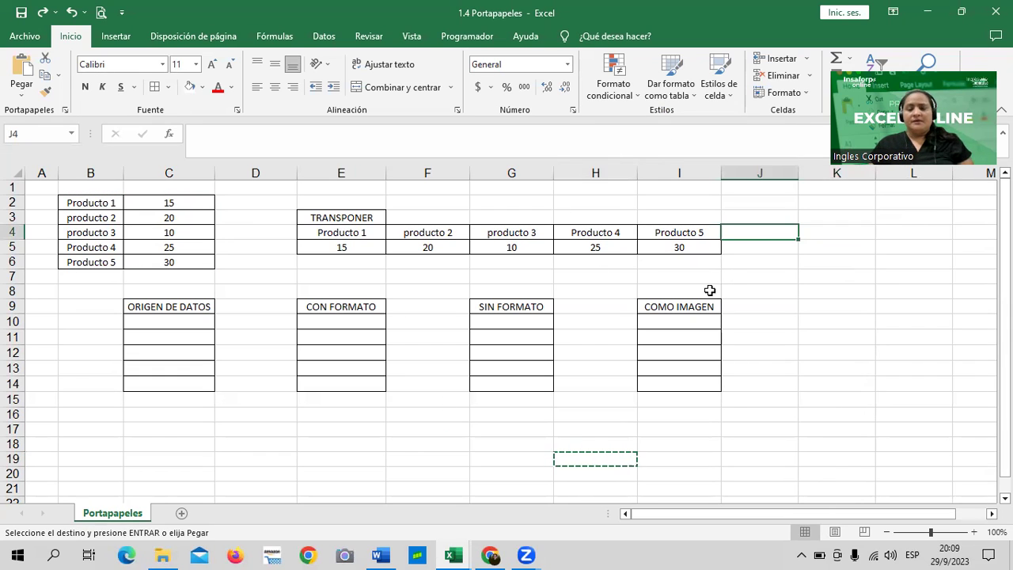
key(Escape)
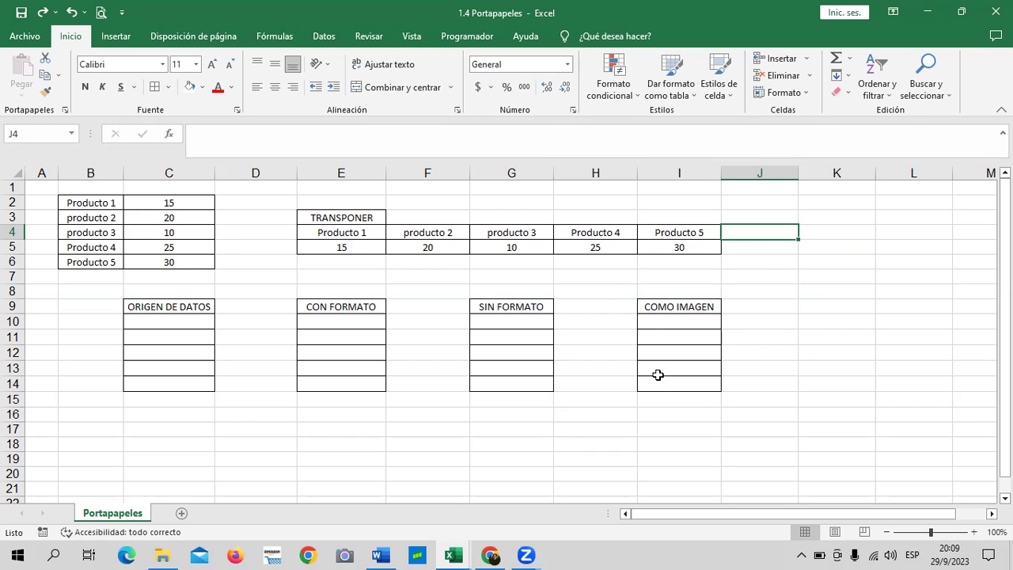
Step: Add a new sheet and set columns B through K to width 5
click(181, 514)
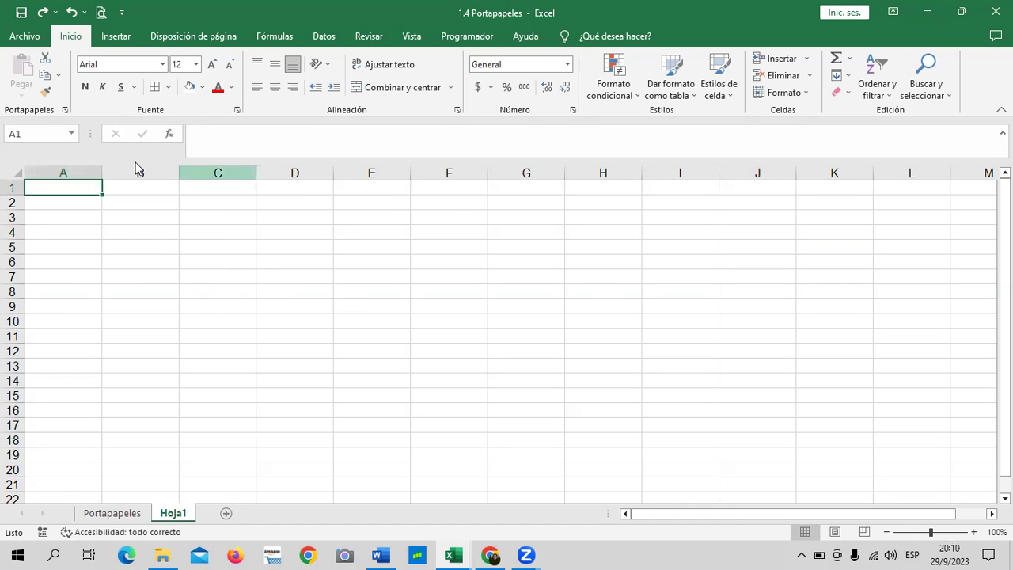
drag(153, 165, 831, 170)
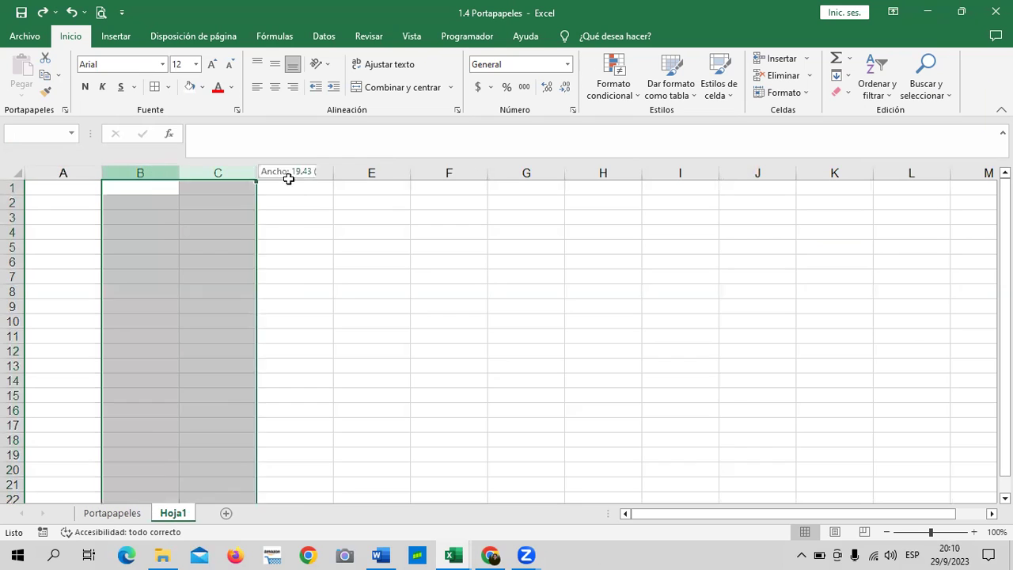
right_click(529, 235)
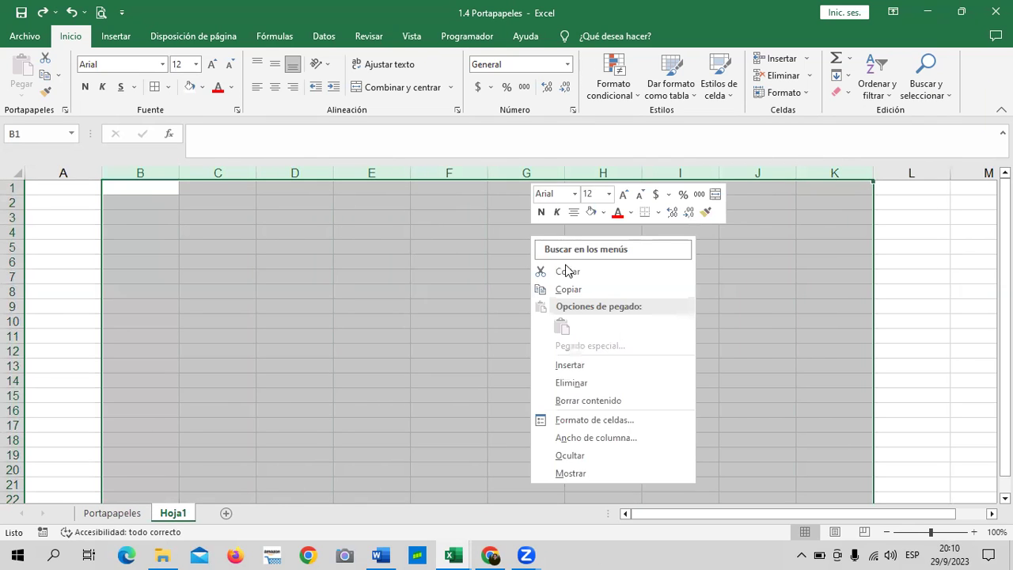
click(603, 437)
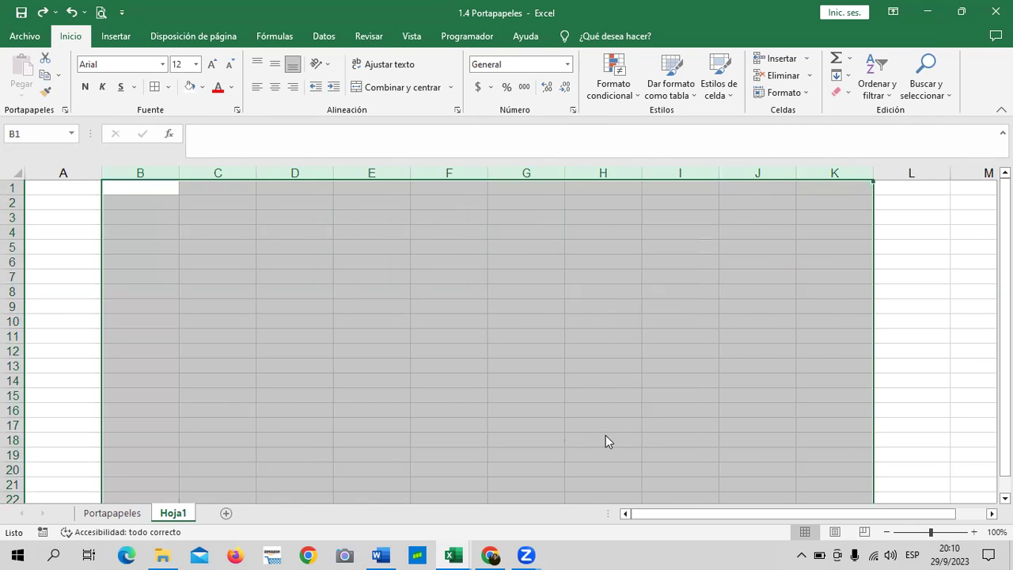
text(5)
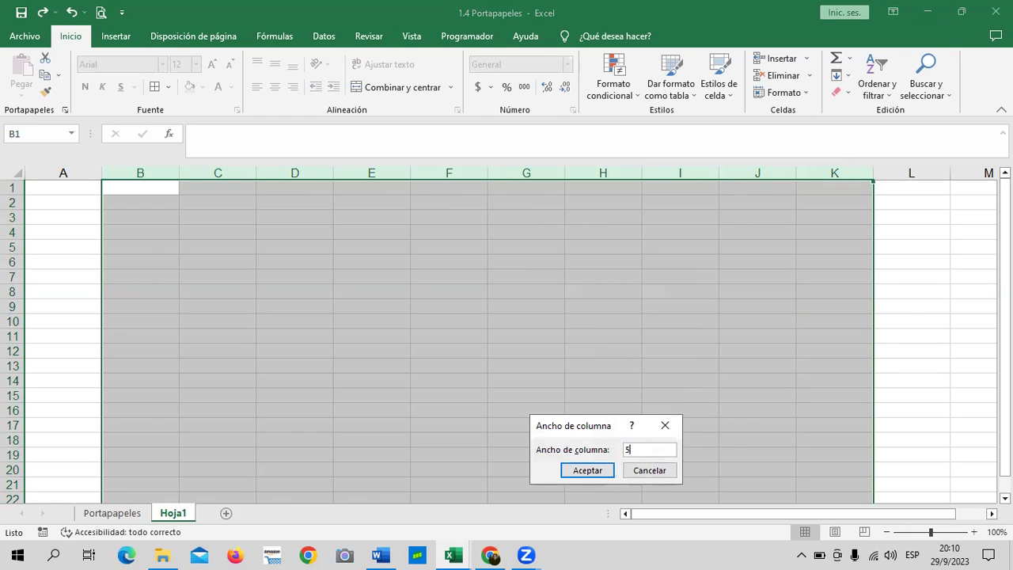
key(Return)
click(601, 320)
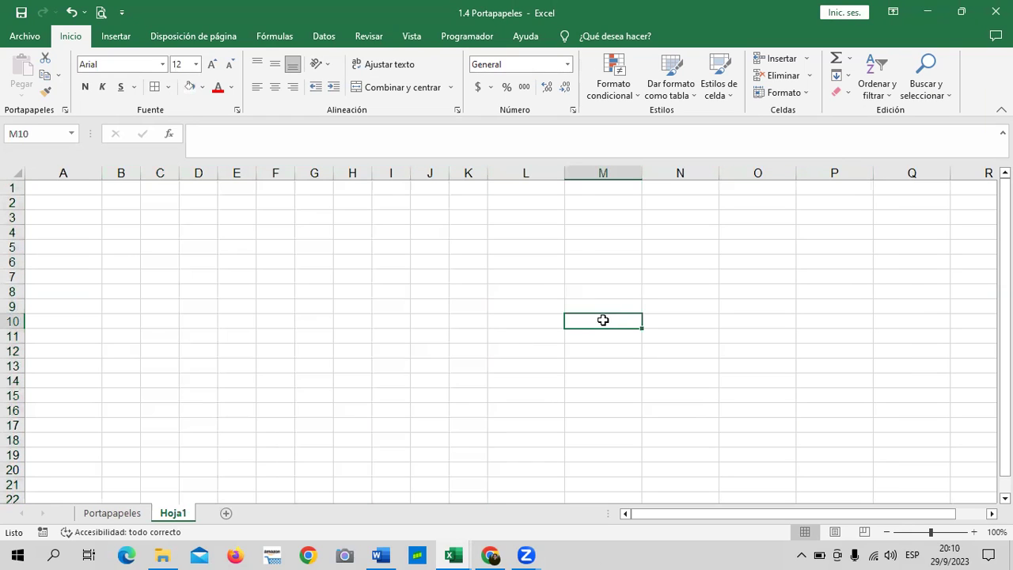
Step: Apply all borders to the grid B1:K23
drag(119, 193, 456, 460)
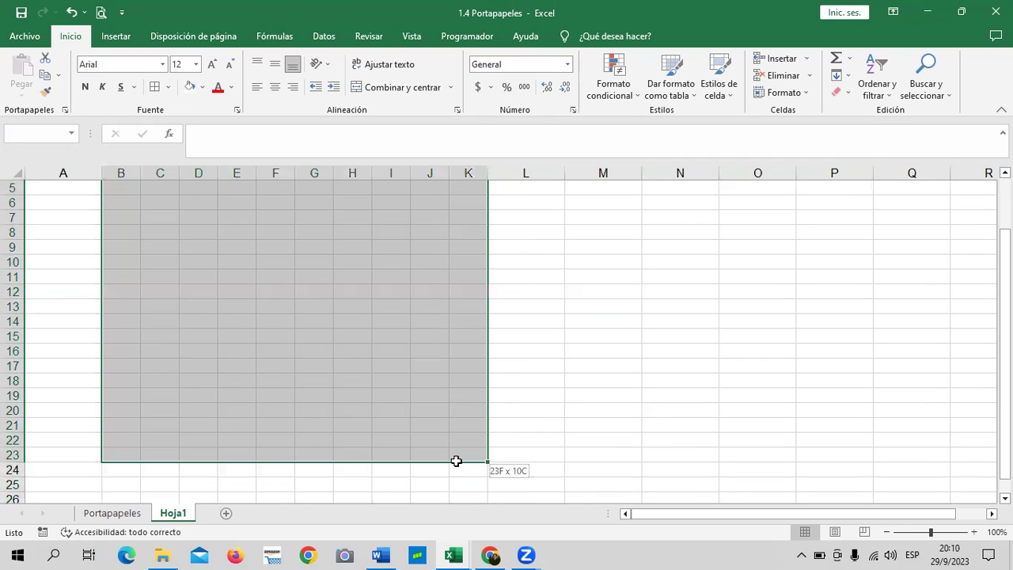
click(154, 87)
click(583, 317)
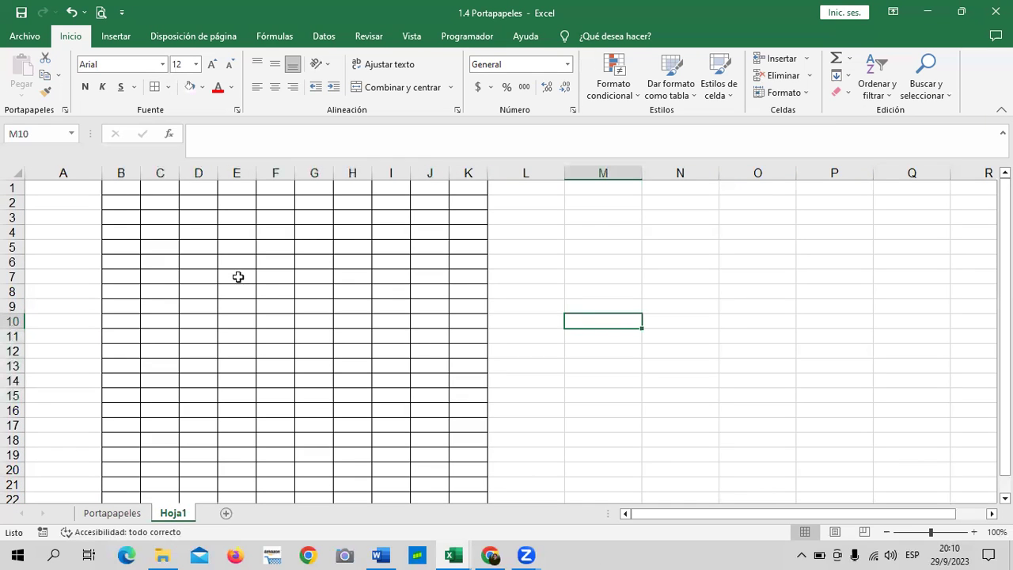
Step: Enter the headers Nota 1 in B1 and Nota 2 in C1
click(111, 189)
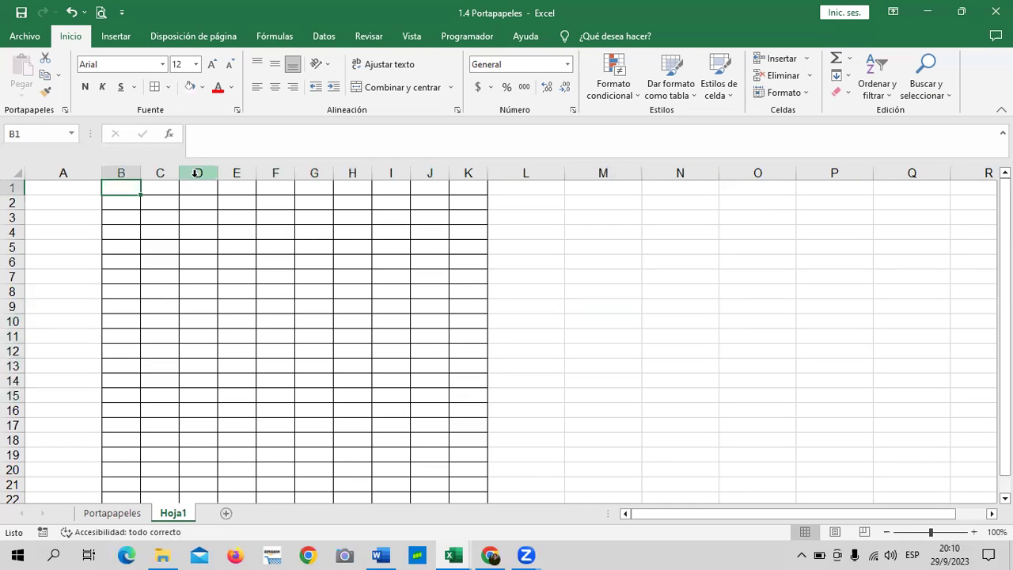
text(nota 1)
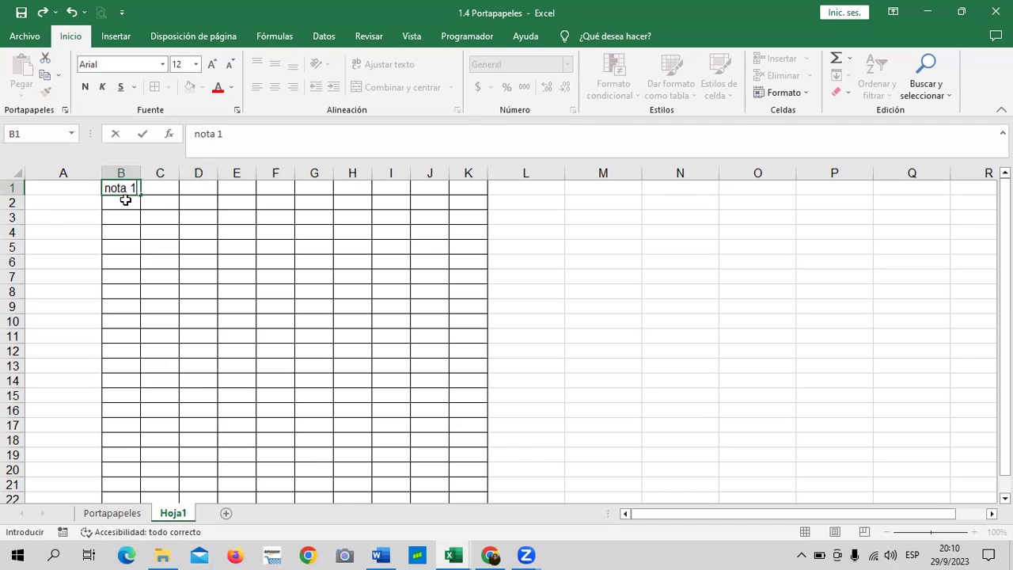
click(112, 189)
key(BackSpace)
text(N)
click(168, 186)
click(129, 190)
click(148, 188)
text(N)
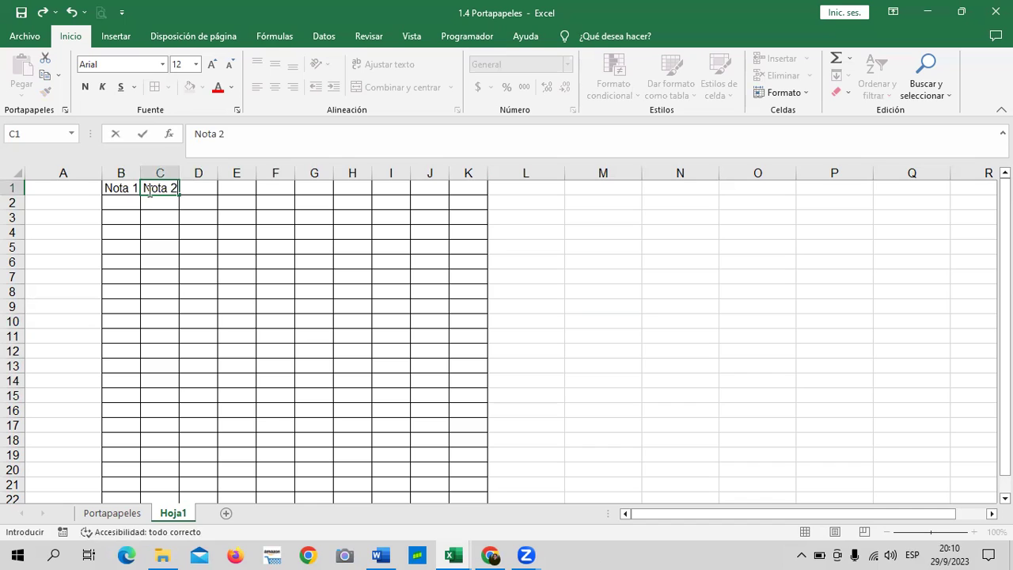
key(Return)
Step: Extend the headers through Nota 10 in K1 and autofit column K
drag(118, 188, 481, 188)
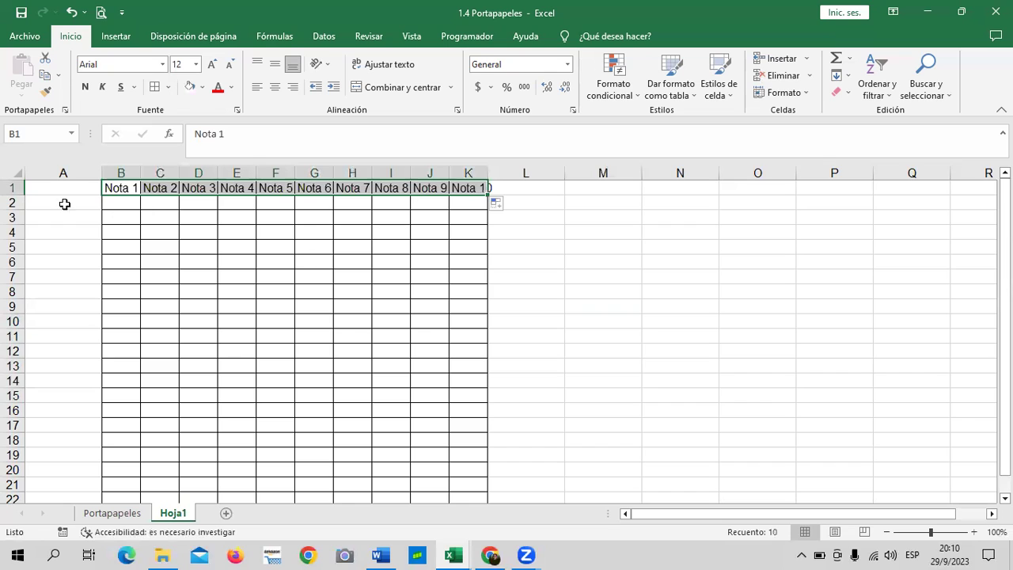
click(571, 230)
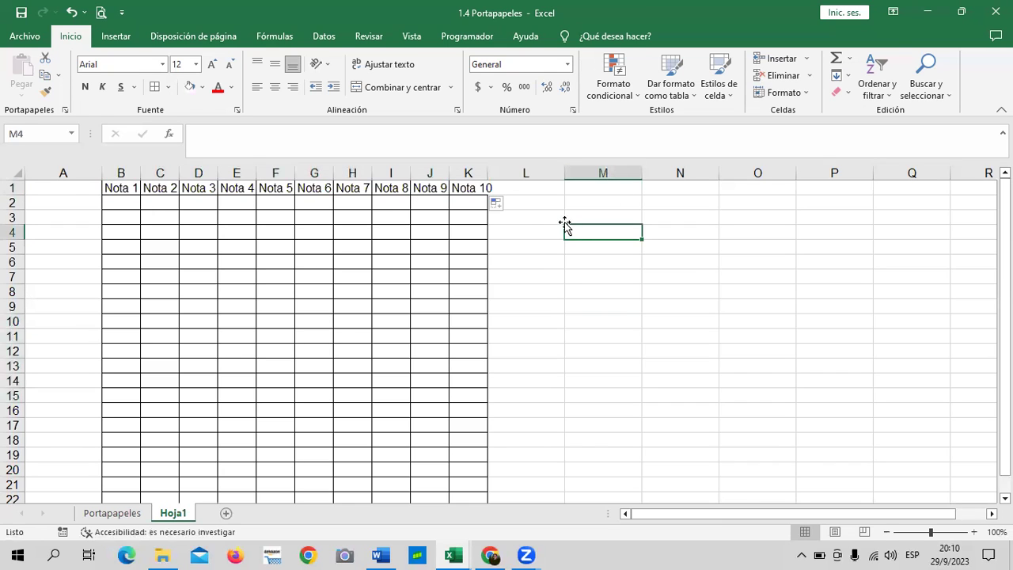
double_click(487, 173)
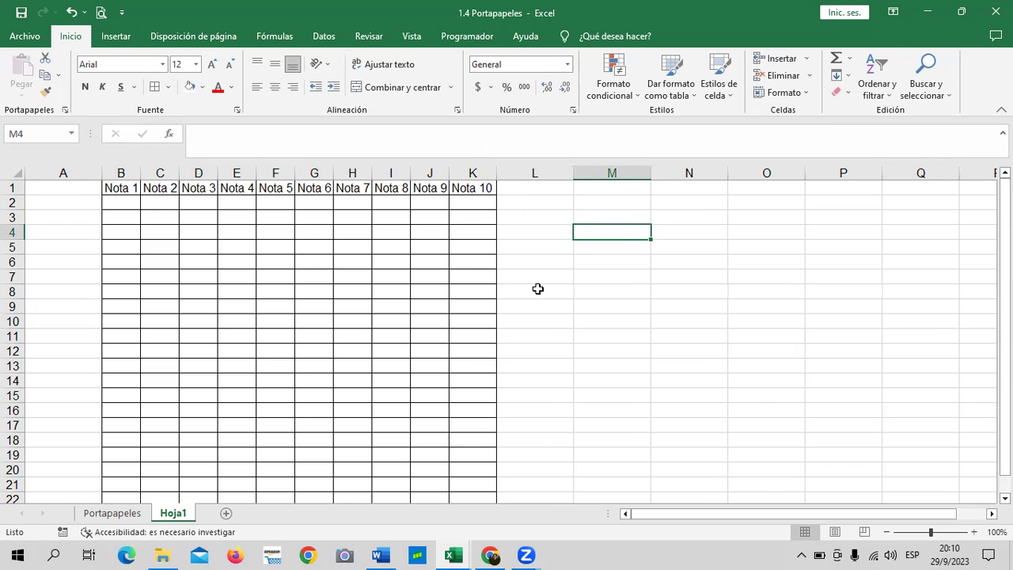
scroll(426, 286, down, 5)
scroll(427, 285, up, 5)
click(614, 302)
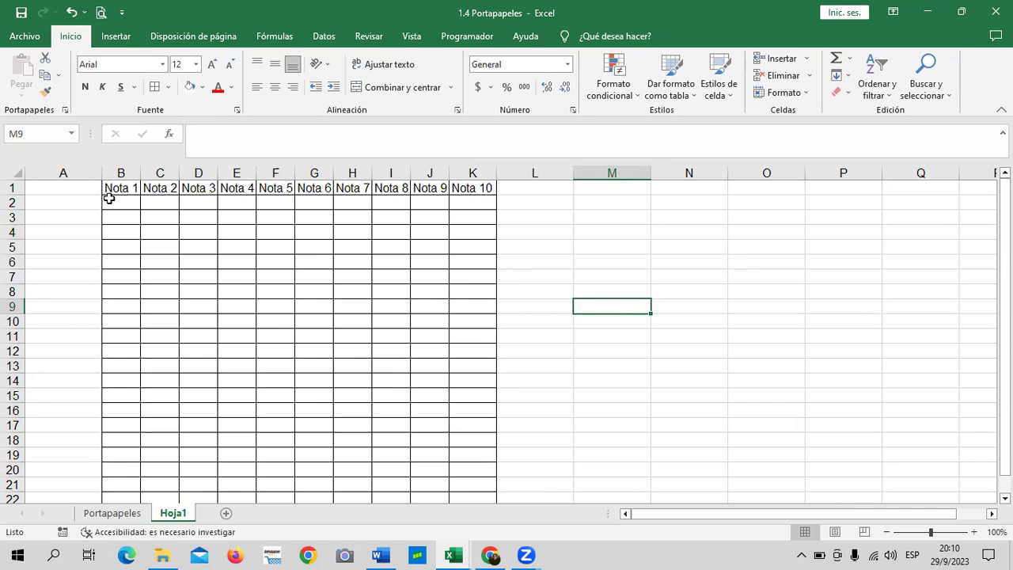
drag(114, 190, 491, 469)
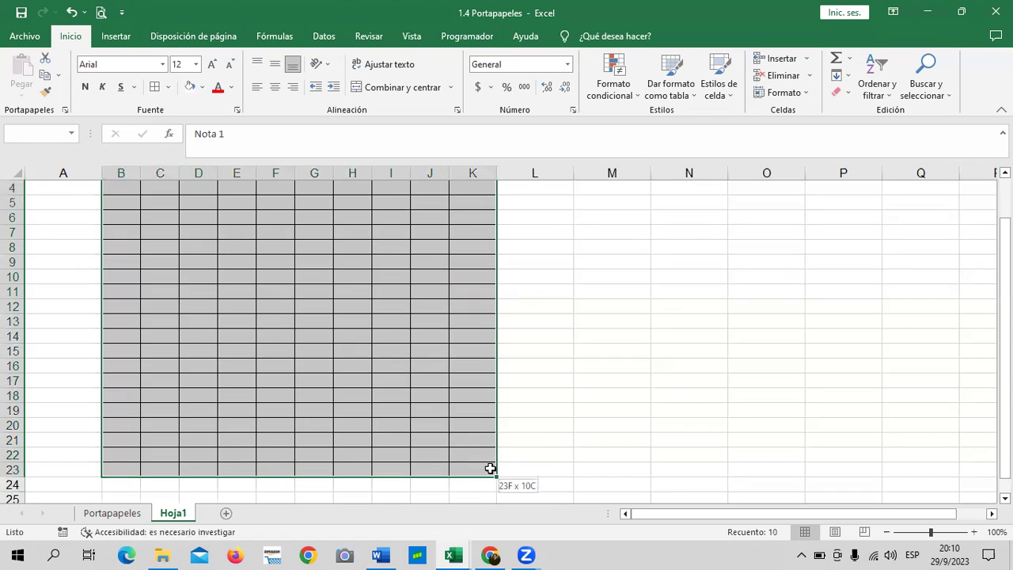
Step: Copy the B1:K23 table and paste it as values at B1 of new sheet Hoja2
right_click(380, 306)
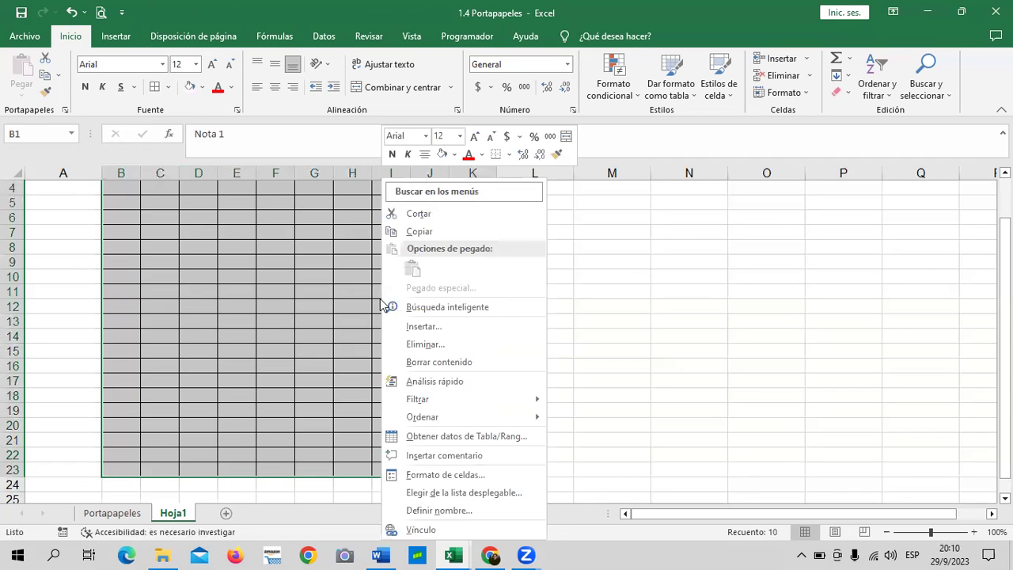
click(446, 228)
scroll(409, 235, up, 1)
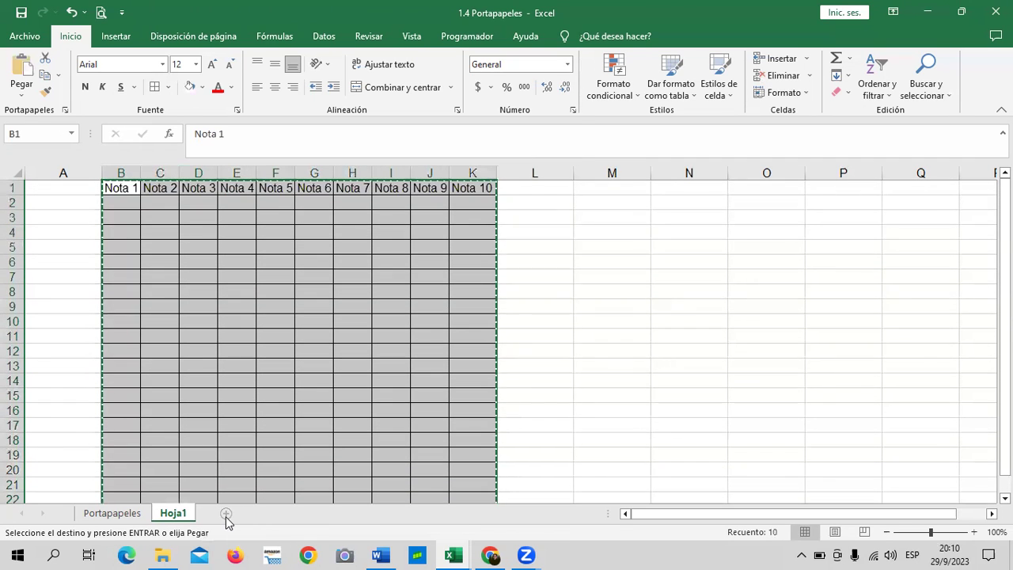
click(225, 512)
click(124, 187)
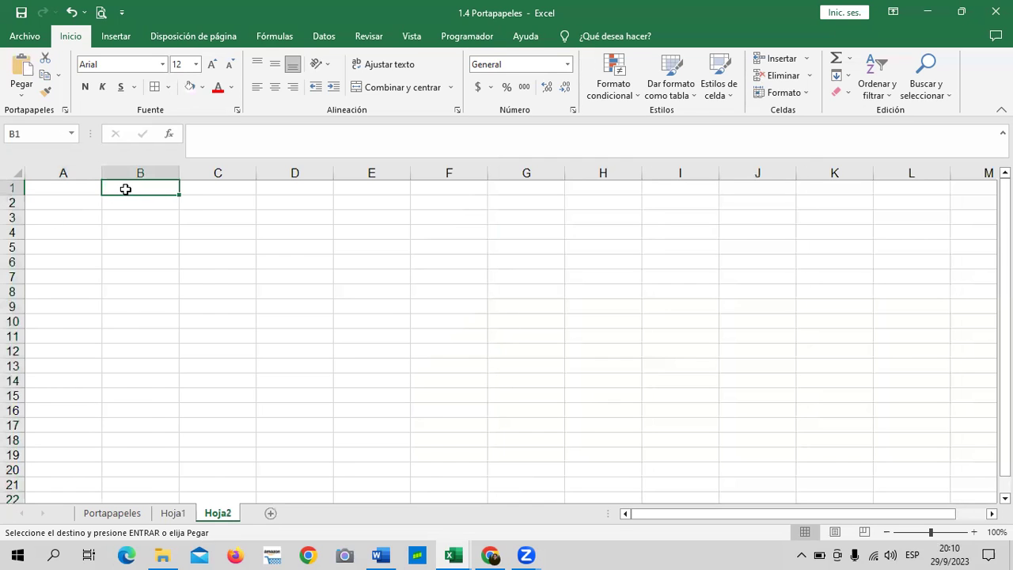
right_click(125, 188)
click(178, 270)
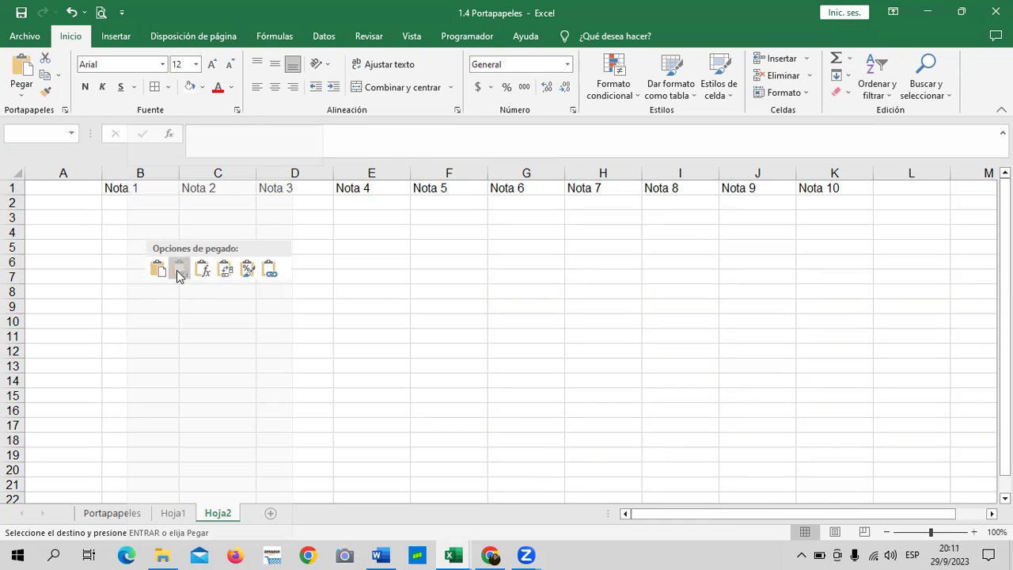
click(178, 273)
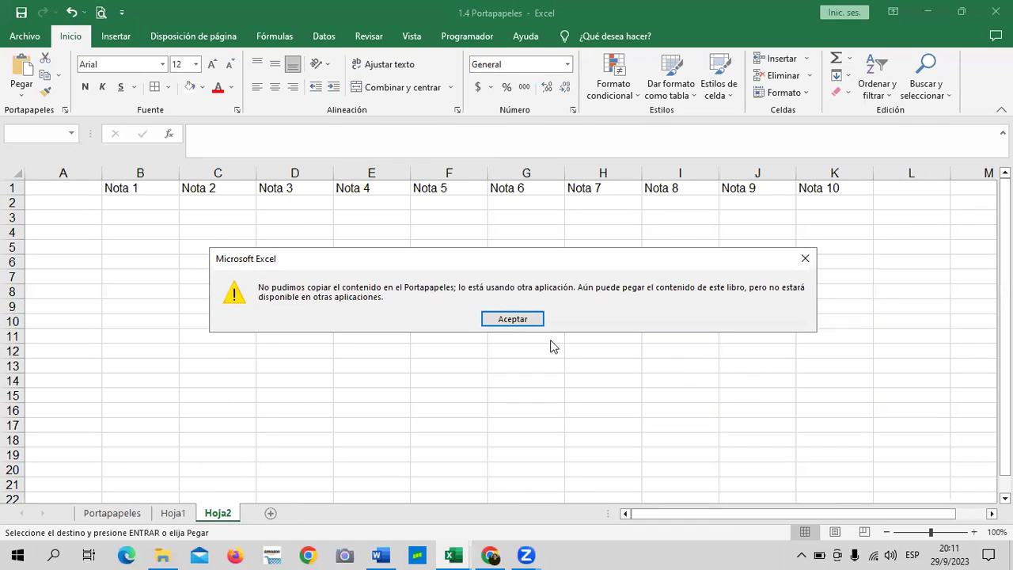
click(518, 318)
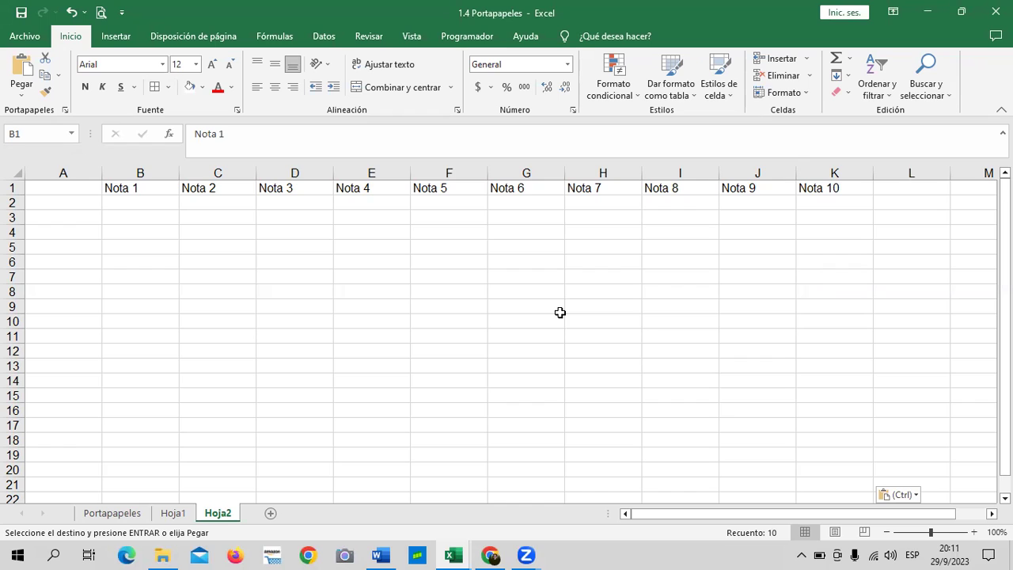
Step: Check the pasted Nota 1–Nota 10 headers across B1:K1 on Hoja2
drag(133, 187, 834, 190)
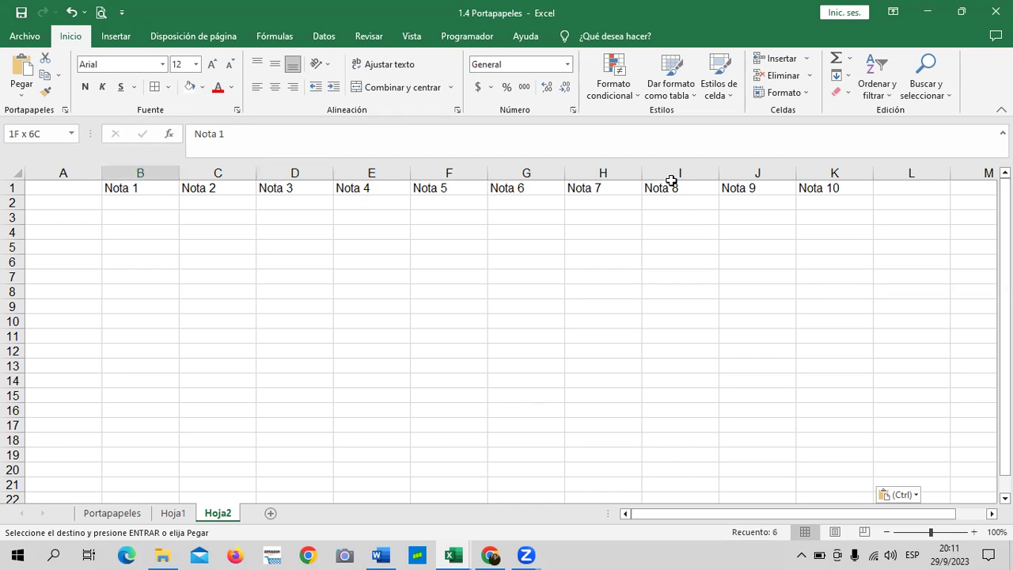
click(658, 283)
drag(147, 191, 496, 208)
click(203, 208)
click(436, 264)
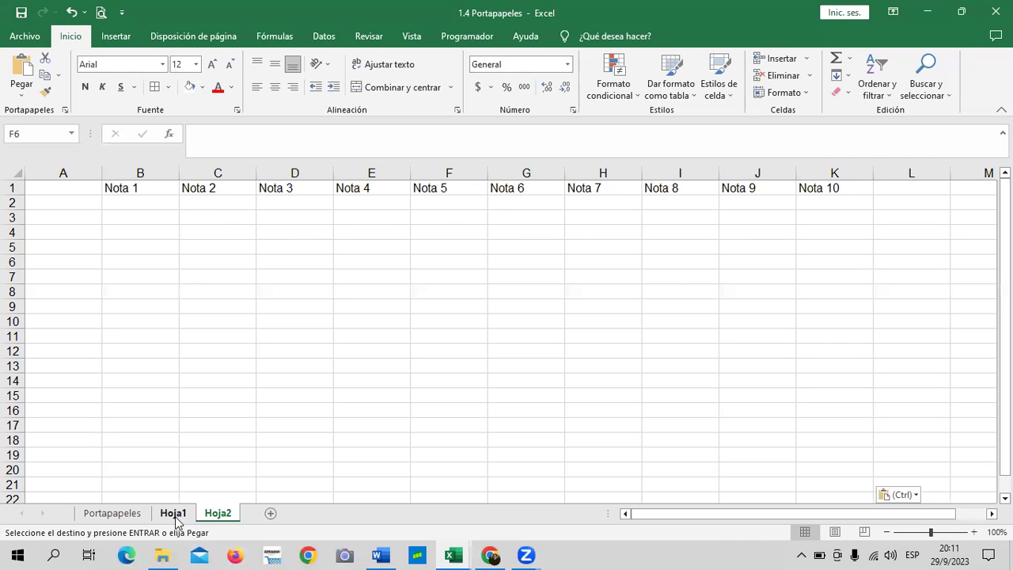
Step: Compare Hoja1's table with Hoja2 and select header cells in Hoja2's row 1
click(174, 513)
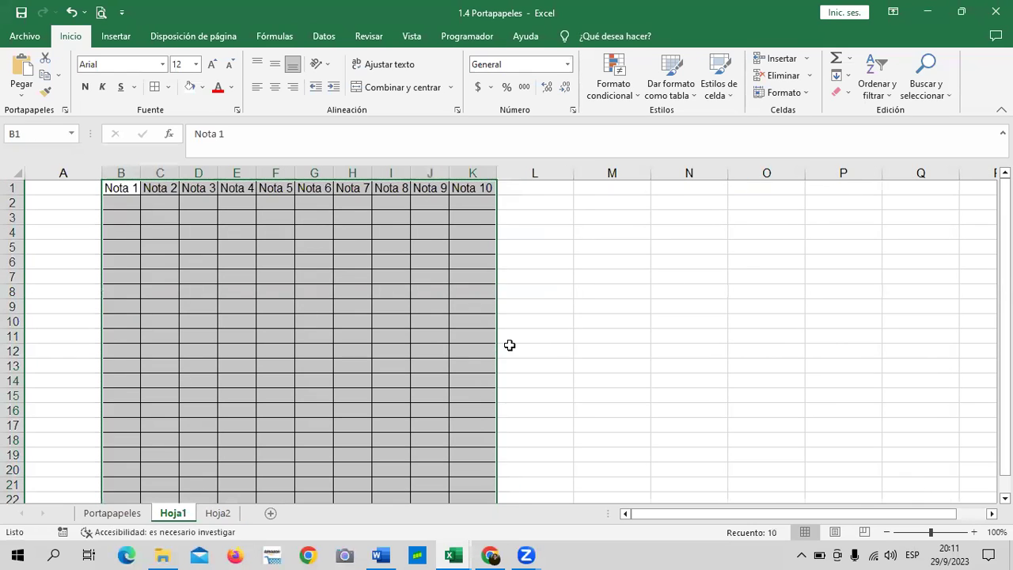
click(613, 334)
click(218, 514)
drag(163, 196, 419, 195)
click(371, 187)
right_click(371, 188)
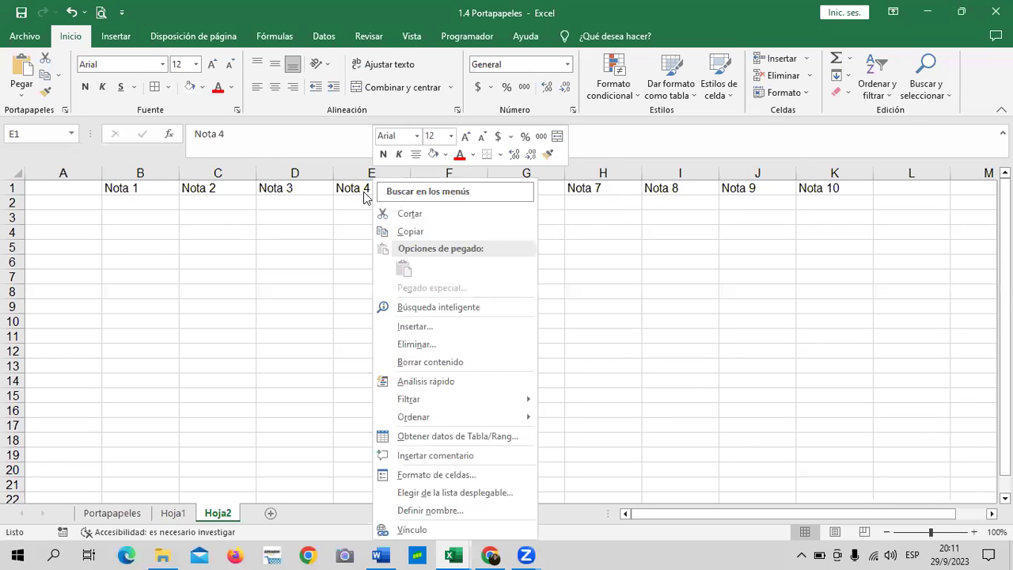
key(Escape)
Step: Add a blank Hoja3, then delete all Nota headers in B1:K2 on Hoja2
click(270, 513)
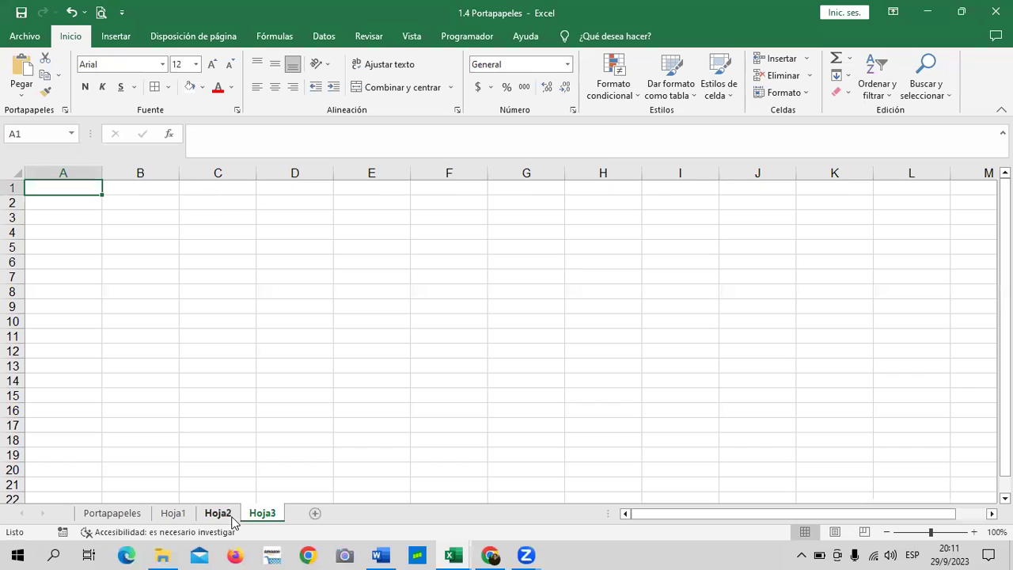
click(217, 512)
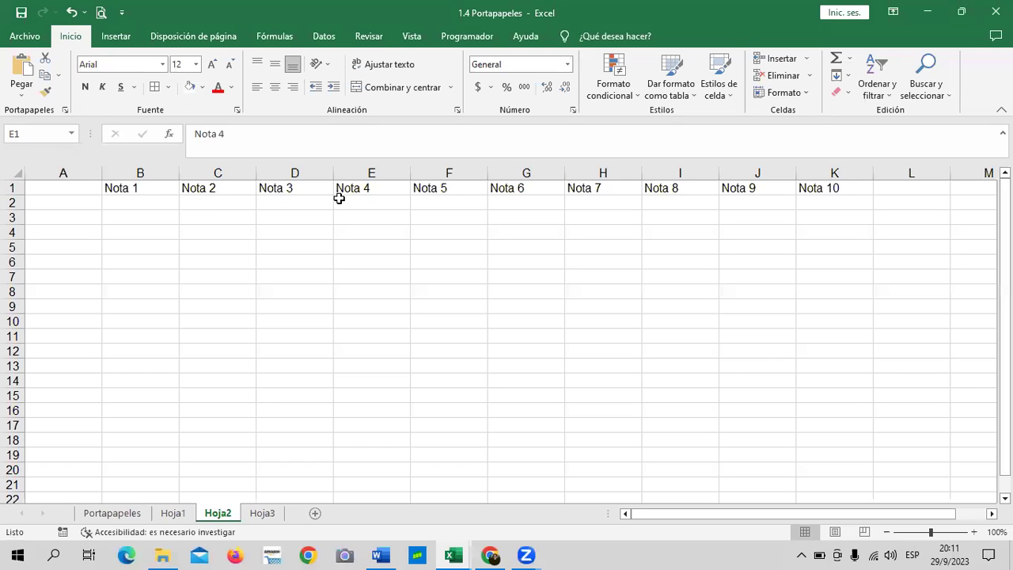
click(814, 189)
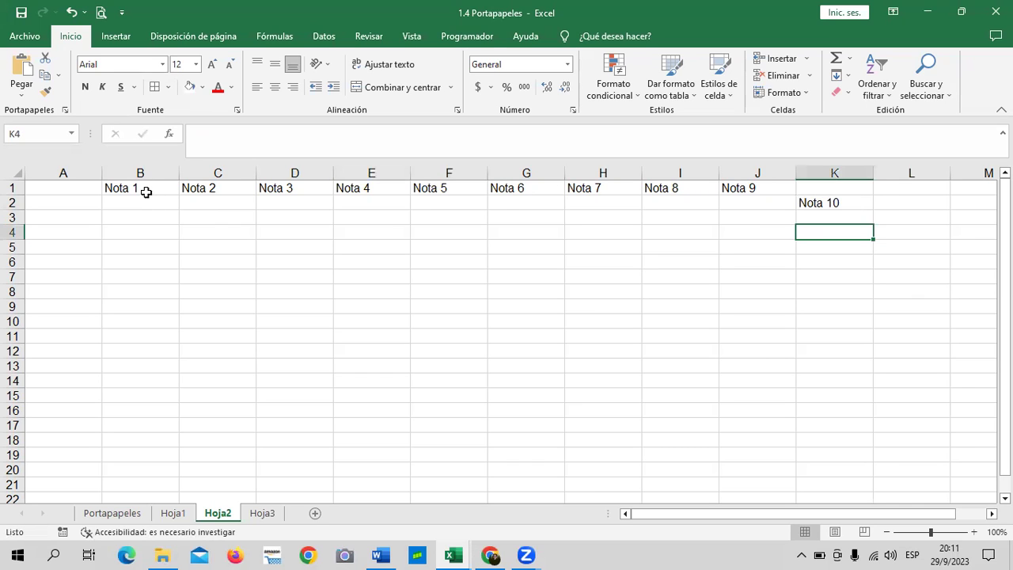
click(162, 248)
mouse_move(138, 187)
mouse_down()
mouse_move(693, 214)
mouse_move(836, 204)
mouse_up()
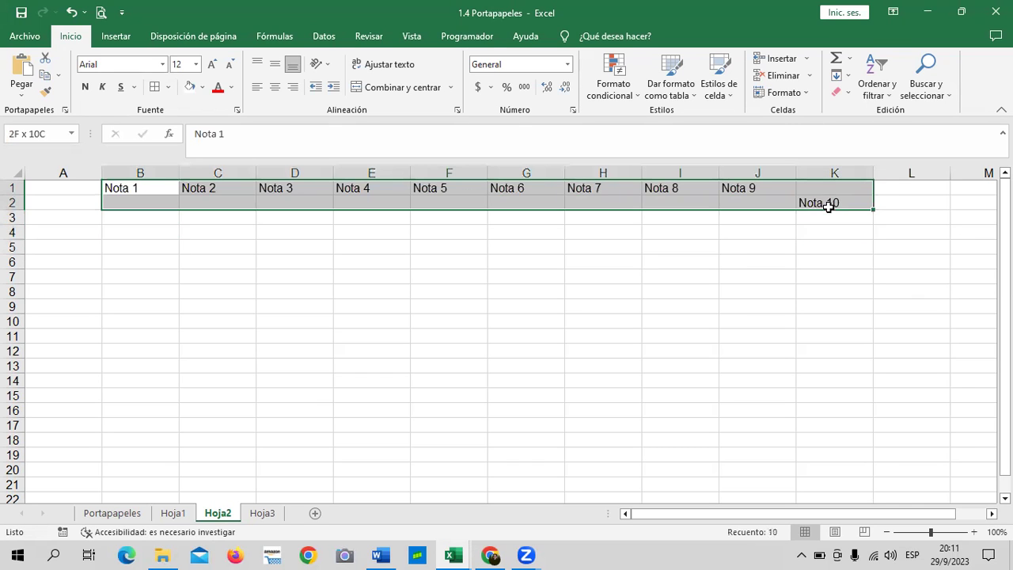
key(Delete)
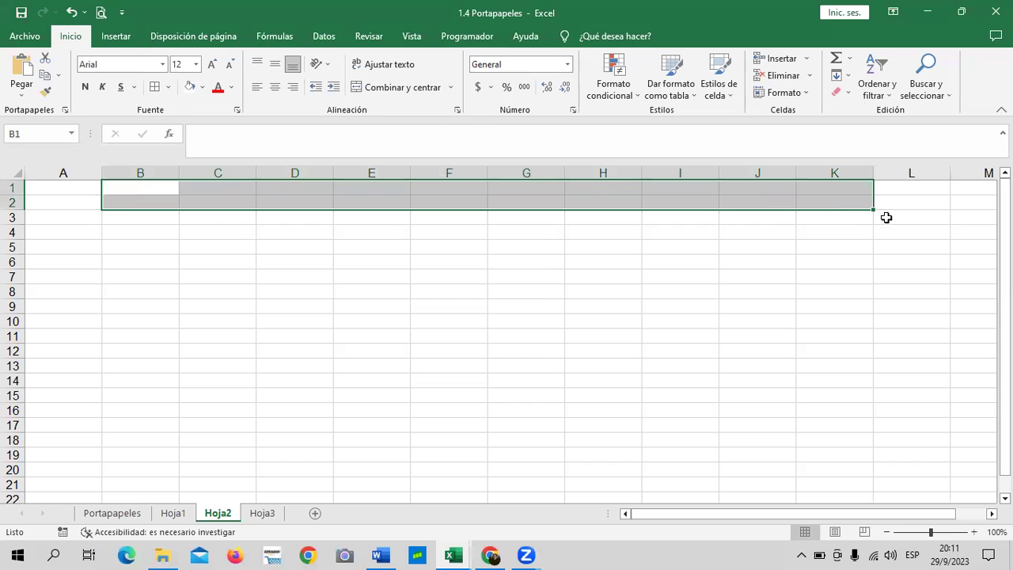
click(346, 356)
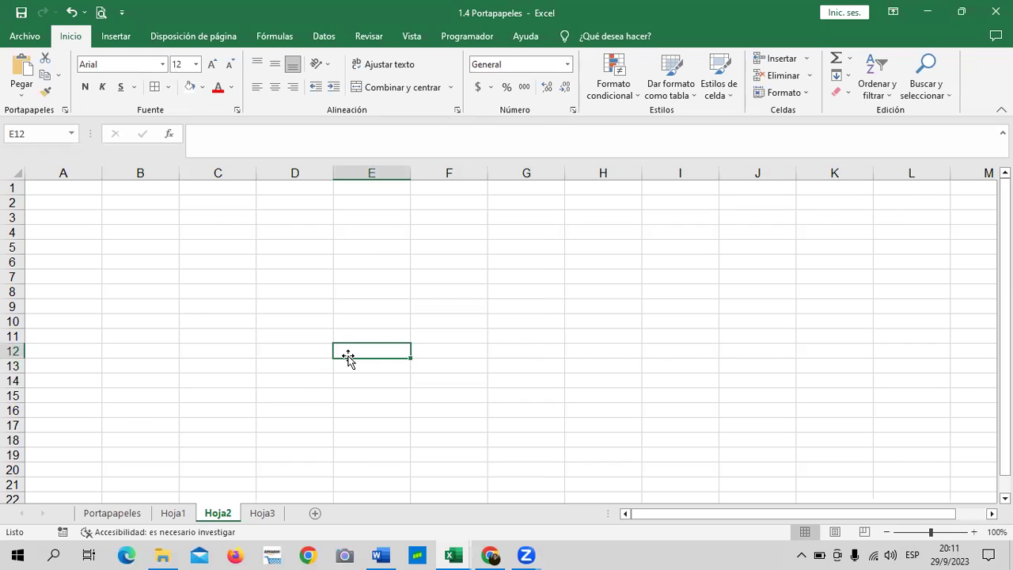
click(181, 514)
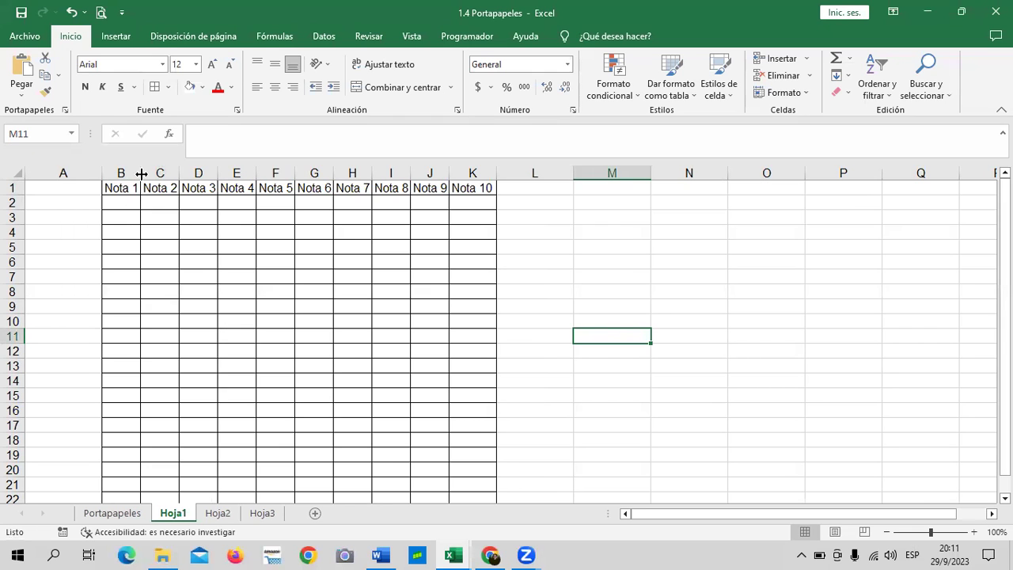
Step: Copy Hoja1's B1:K23 table and paste it with formatting at B1 on Hoja2
drag(126, 188, 459, 470)
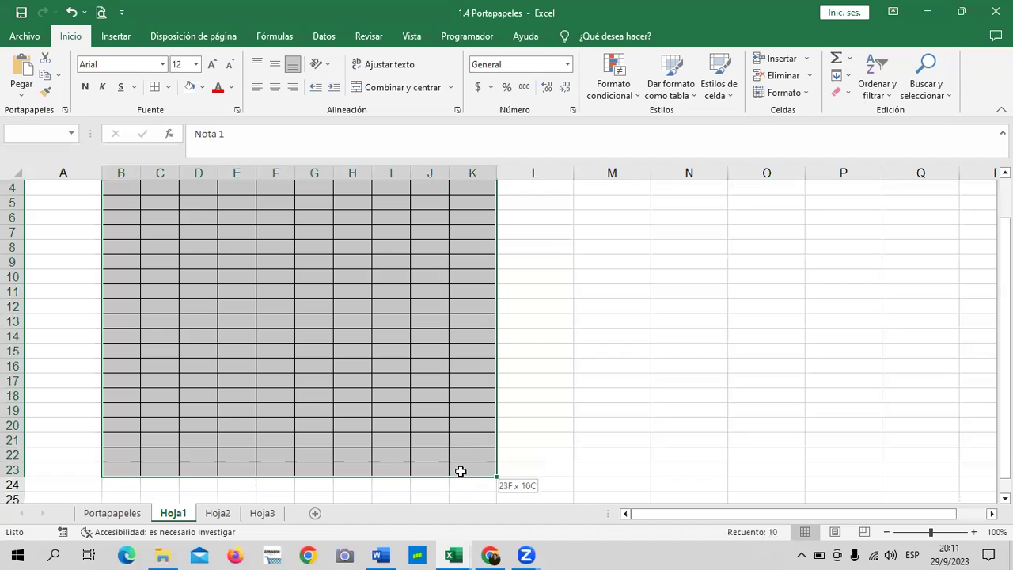
right_click(323, 324)
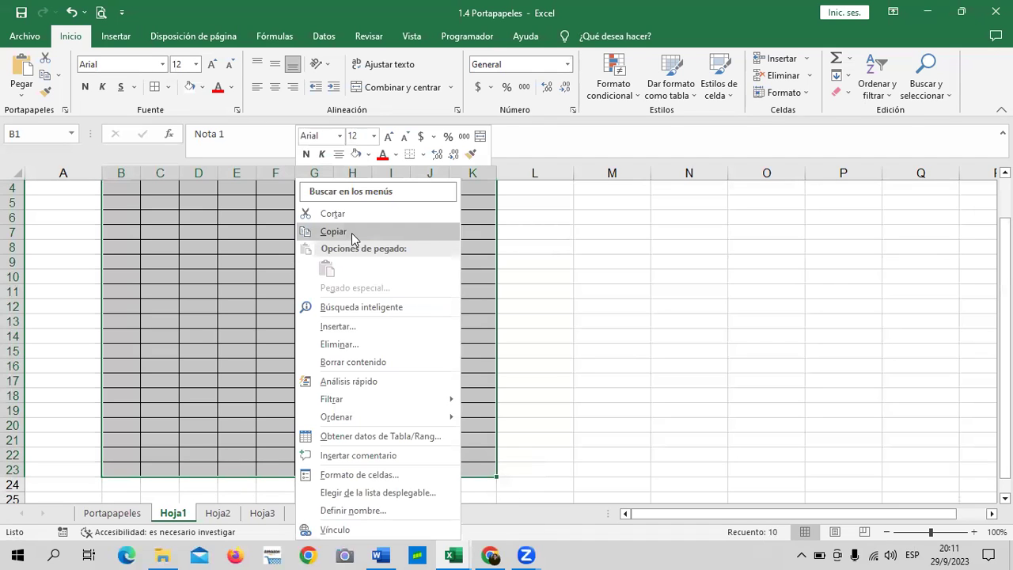
click(353, 232)
click(218, 513)
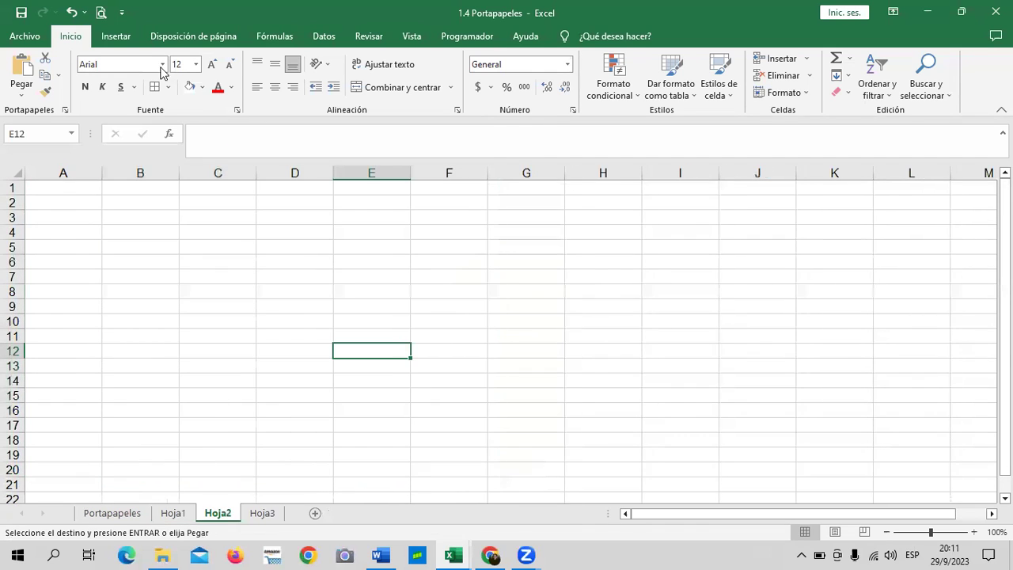
click(130, 184)
right_click(127, 186)
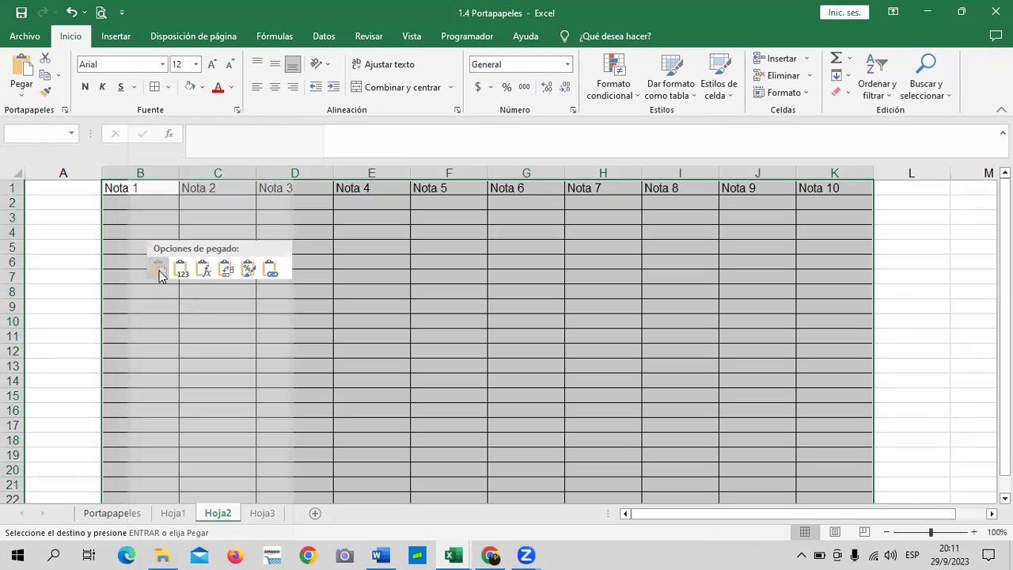
click(159, 271)
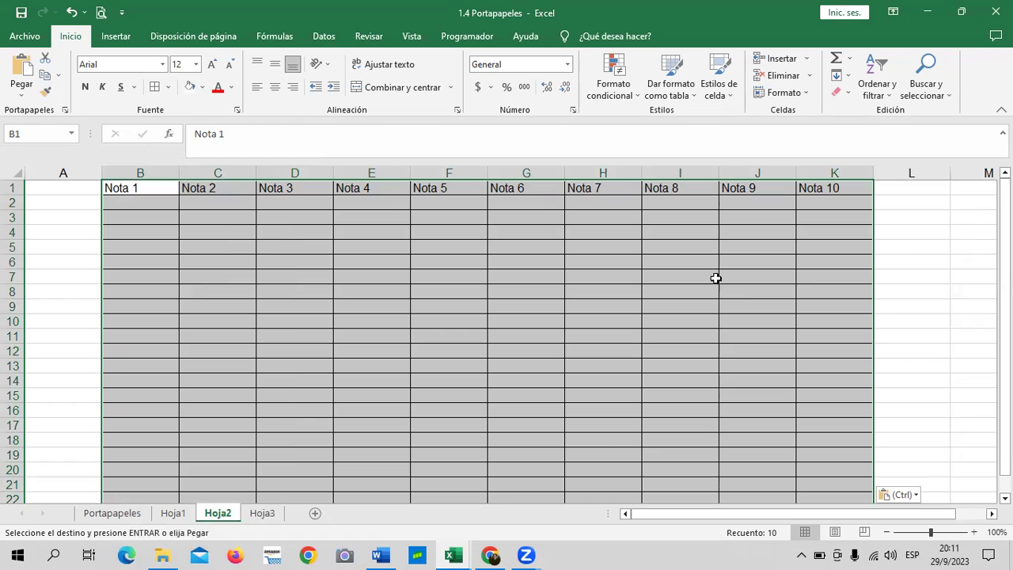
Step: Undo that paste, leaving Hoja2 without the Nota grid
click(942, 252)
scroll(664, 366, down, 3)
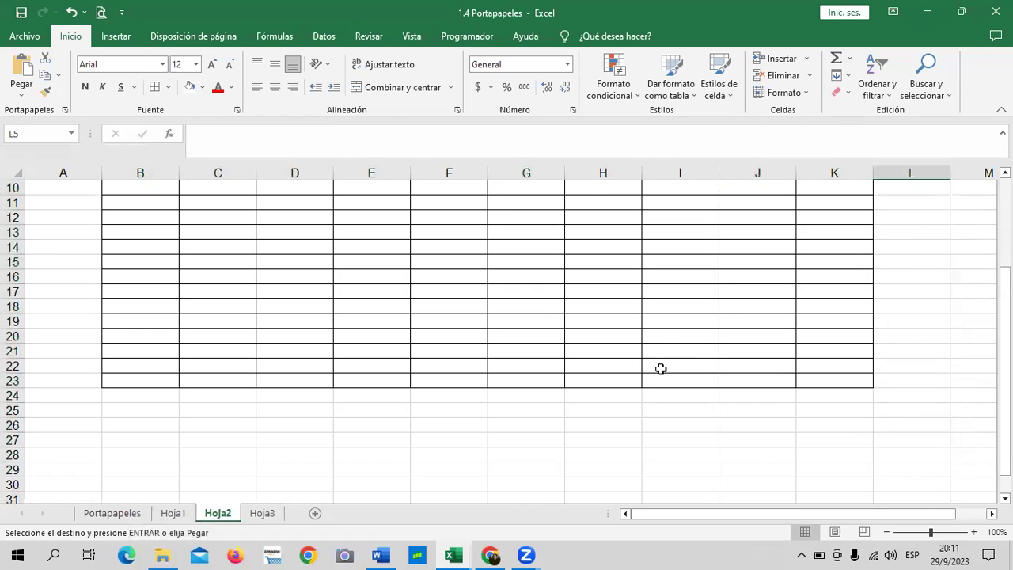
scroll(655, 375, up, 3)
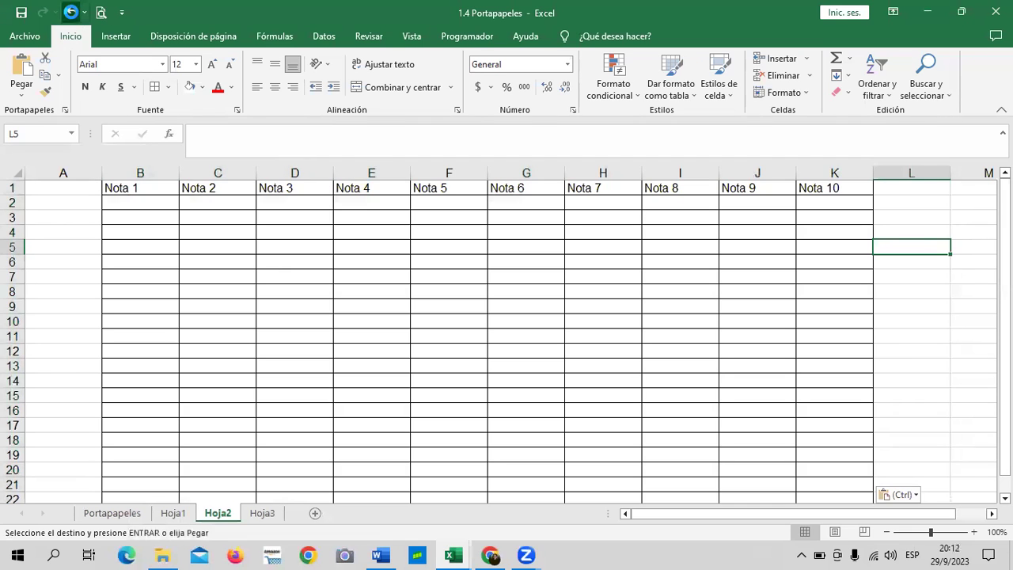
click(72, 12)
click(363, 305)
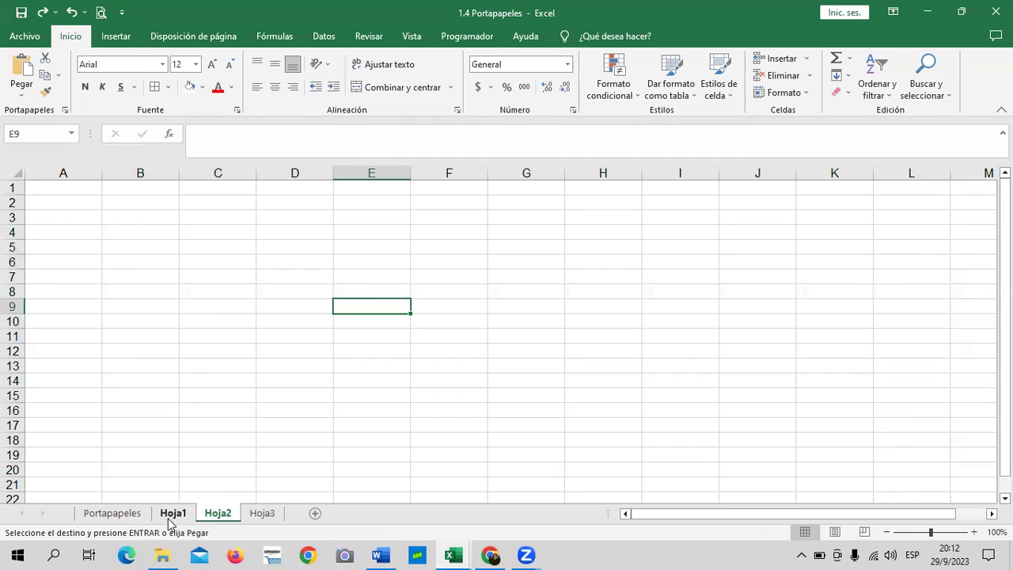
Step: Paste Hoja1's Nota grid at B1 of Hoja2 keeping source column widths, then clear the copy
click(178, 514)
scroll(208, 294, up, 1)
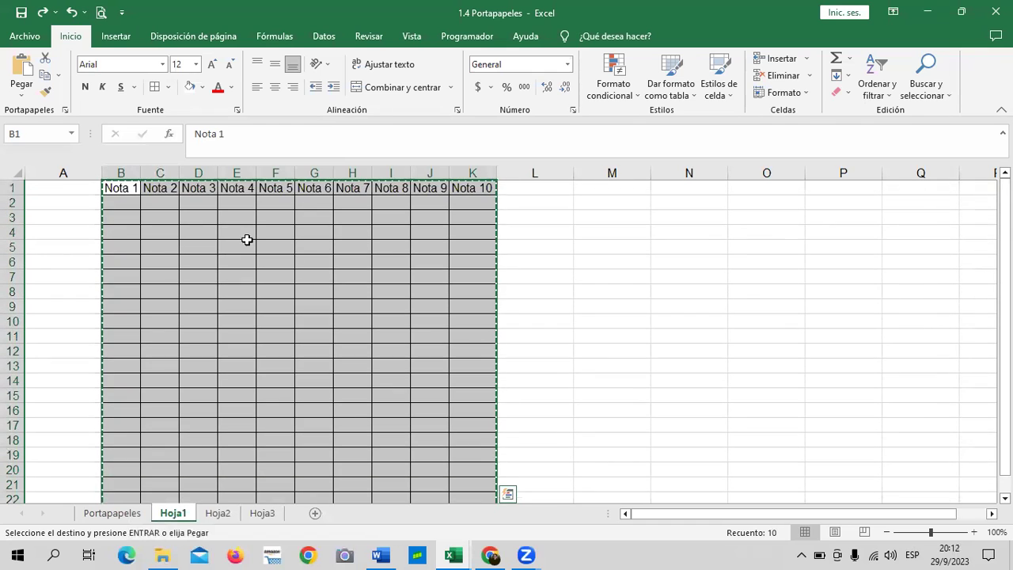
right_click(130, 189)
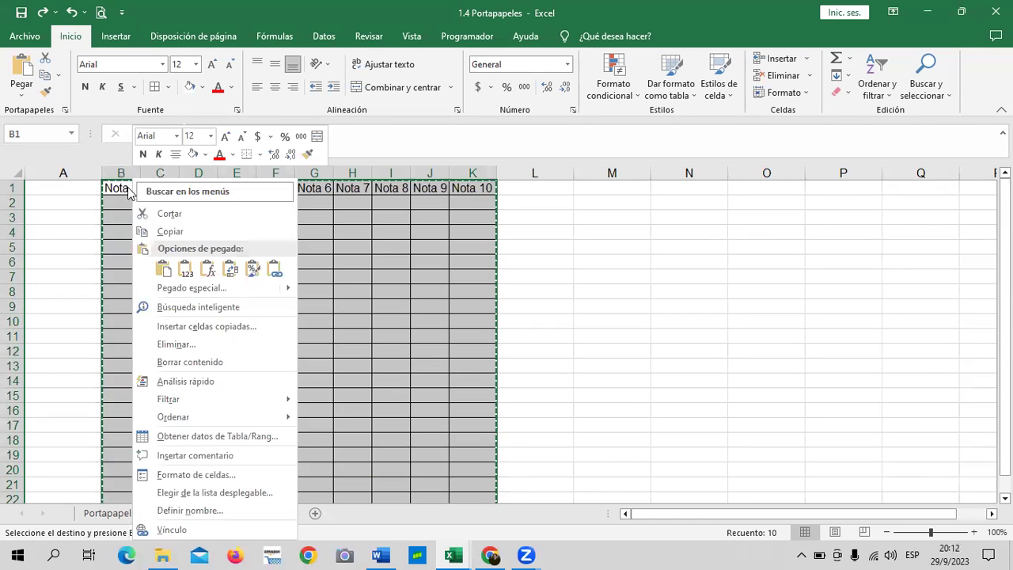
click(187, 233)
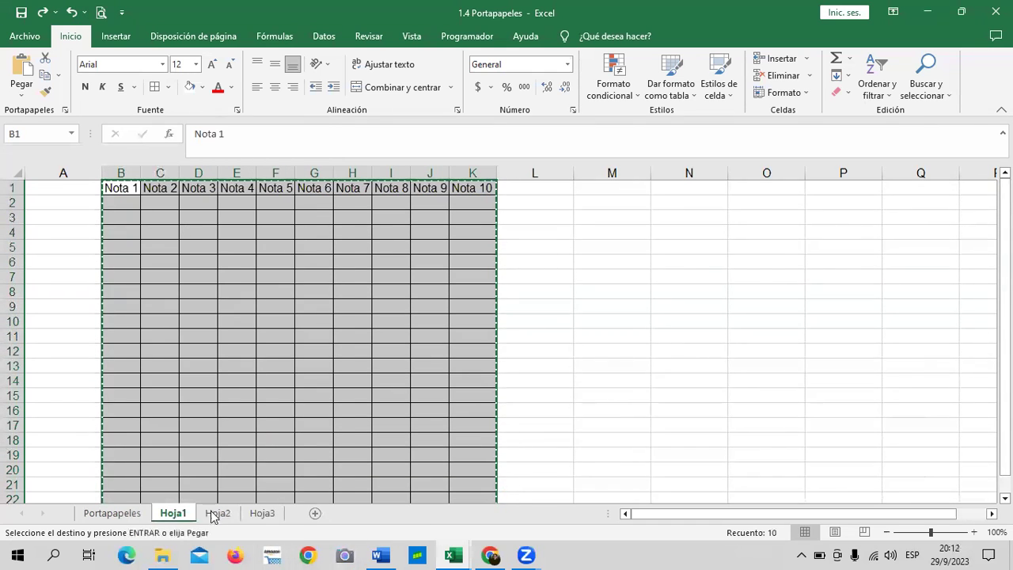
click(223, 514)
right_click(171, 188)
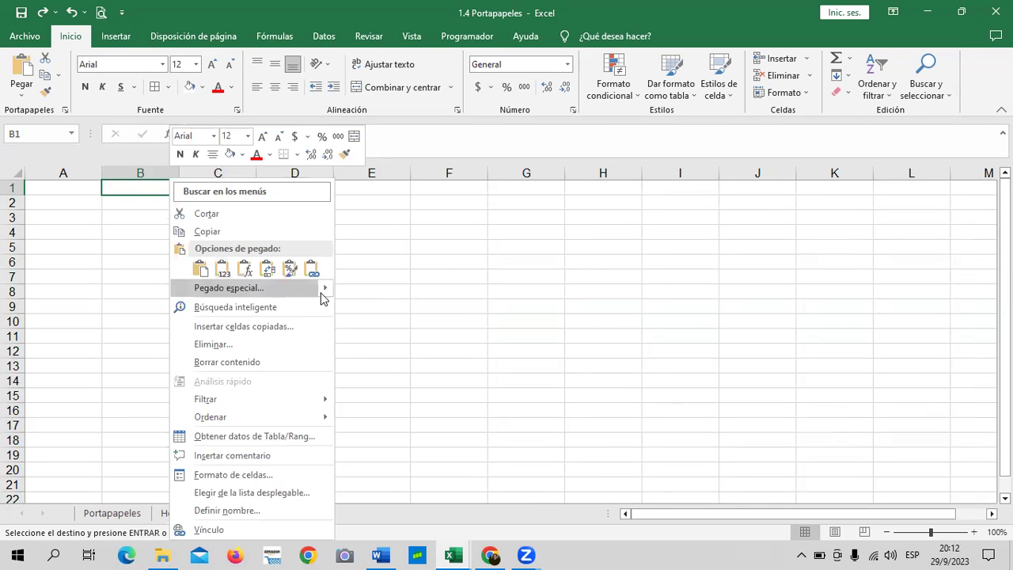
mouse_move(323, 293)
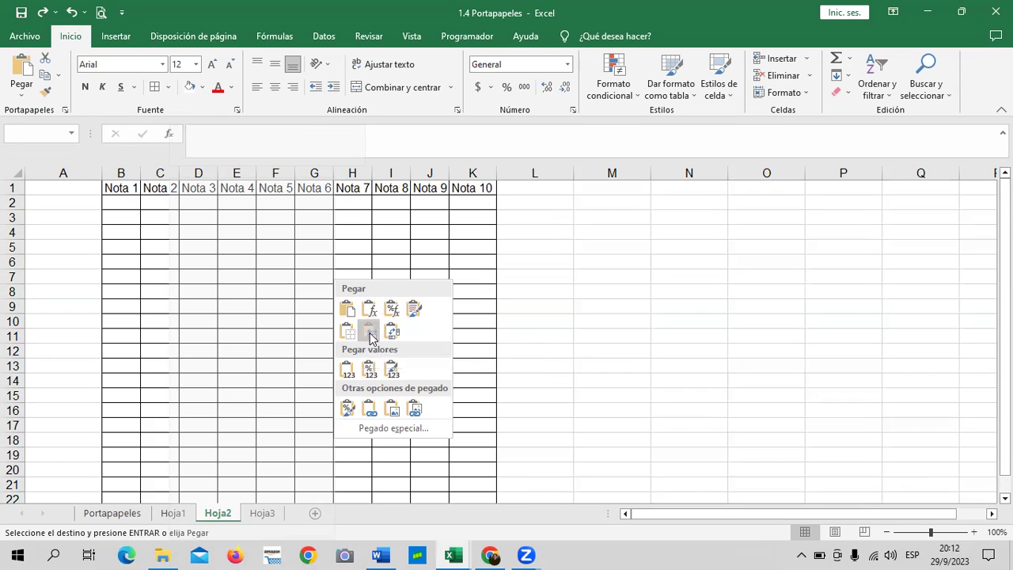
click(371, 334)
click(668, 306)
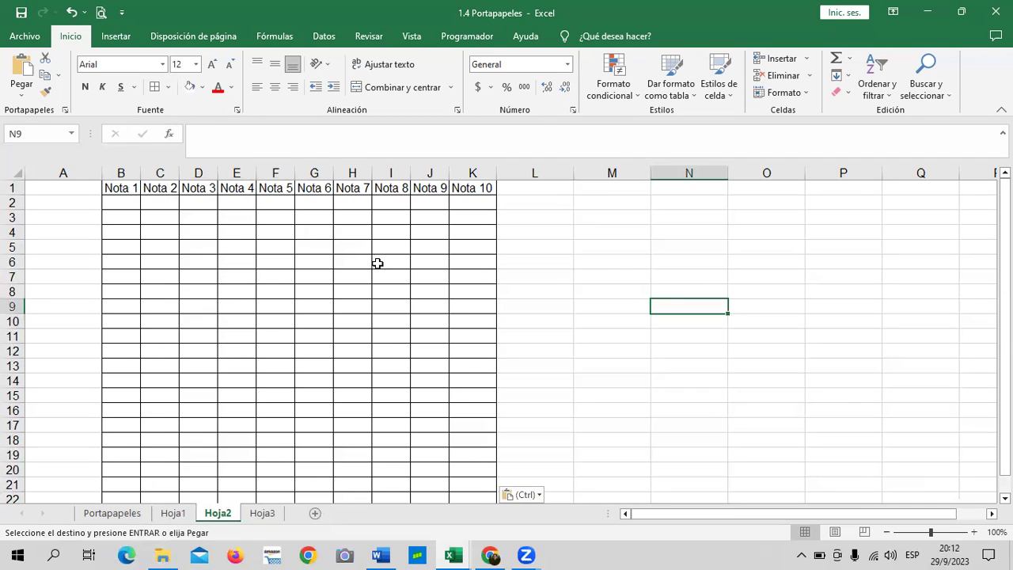
click(174, 513)
key(Escape)
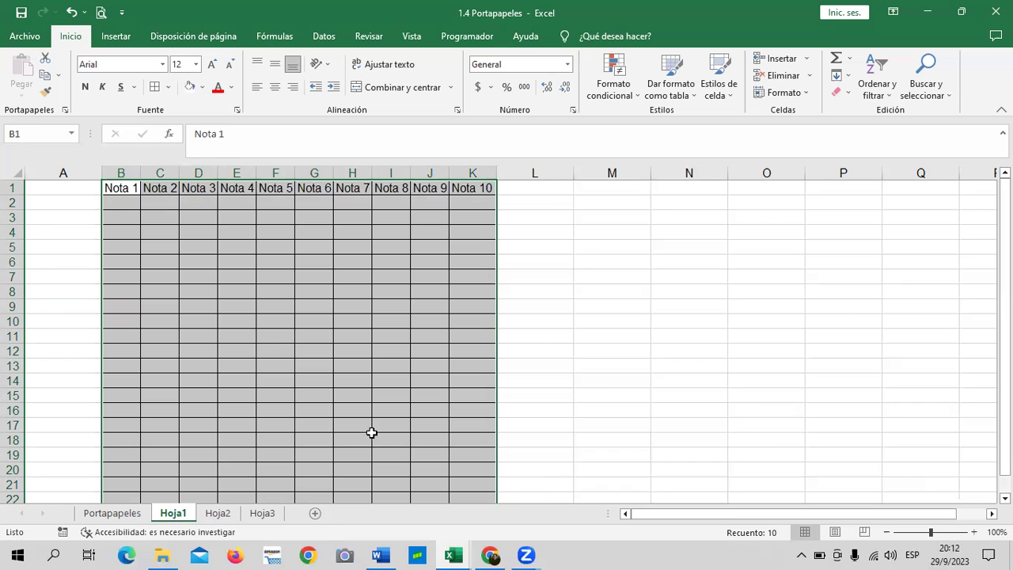
Step: Select cell K3 on Hoja1 and dismiss its context menu
click(630, 294)
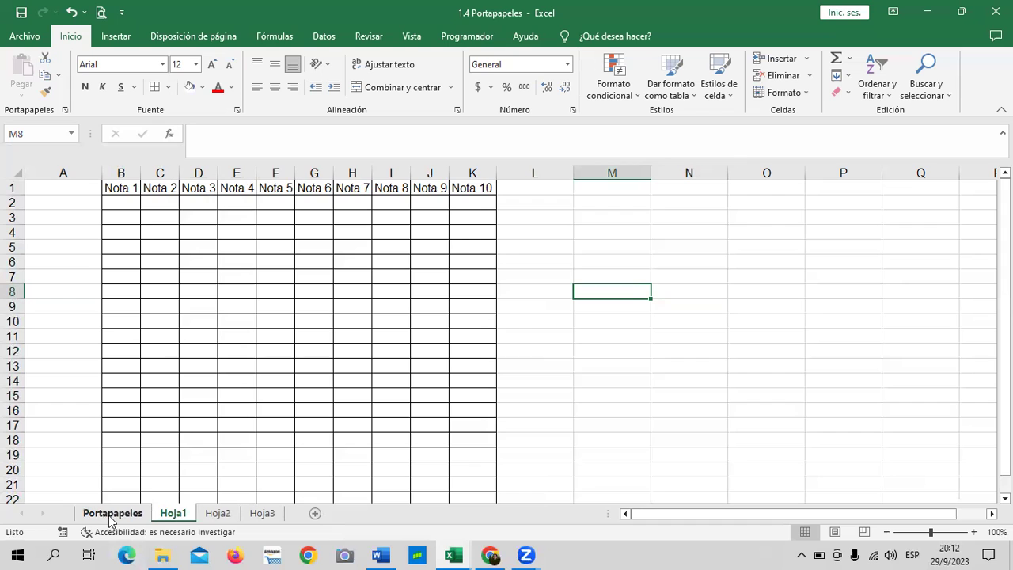
click(462, 216)
right_click(463, 218)
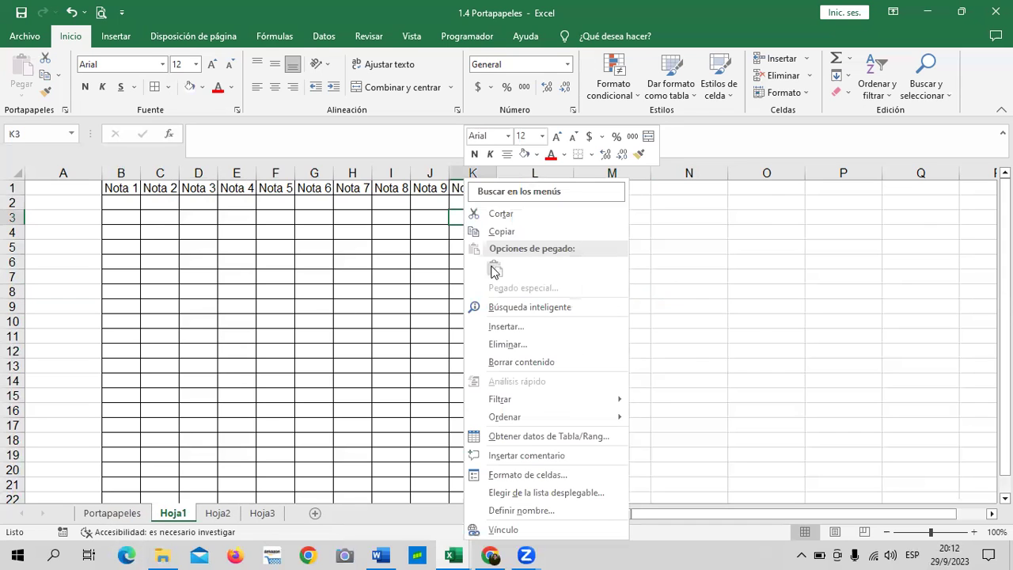
key(Escape)
Step: Look at the Tabla workbook, then return to 1.4 Portapapeles and open Hoja3
mouse_move(456, 553)
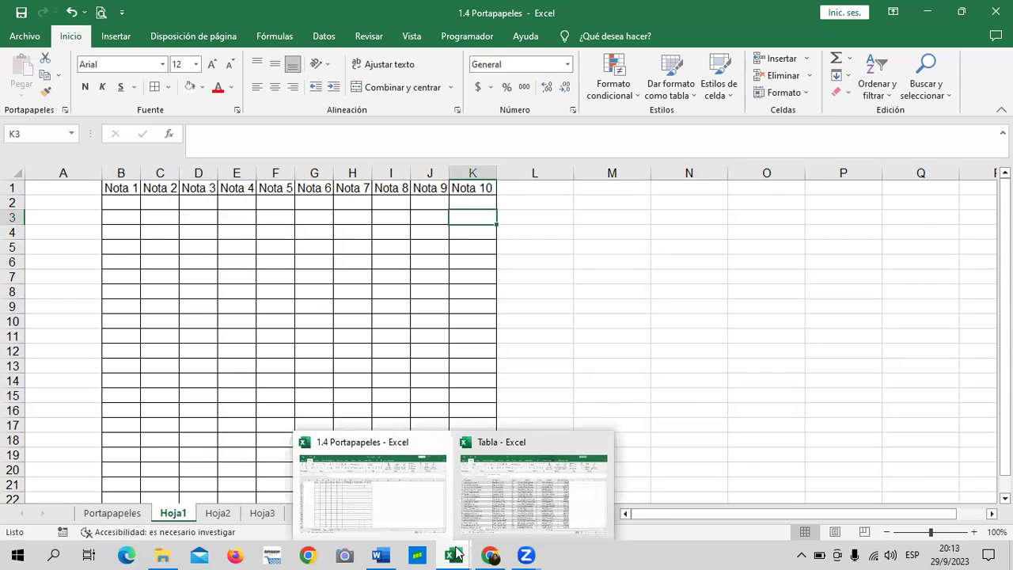
click(548, 499)
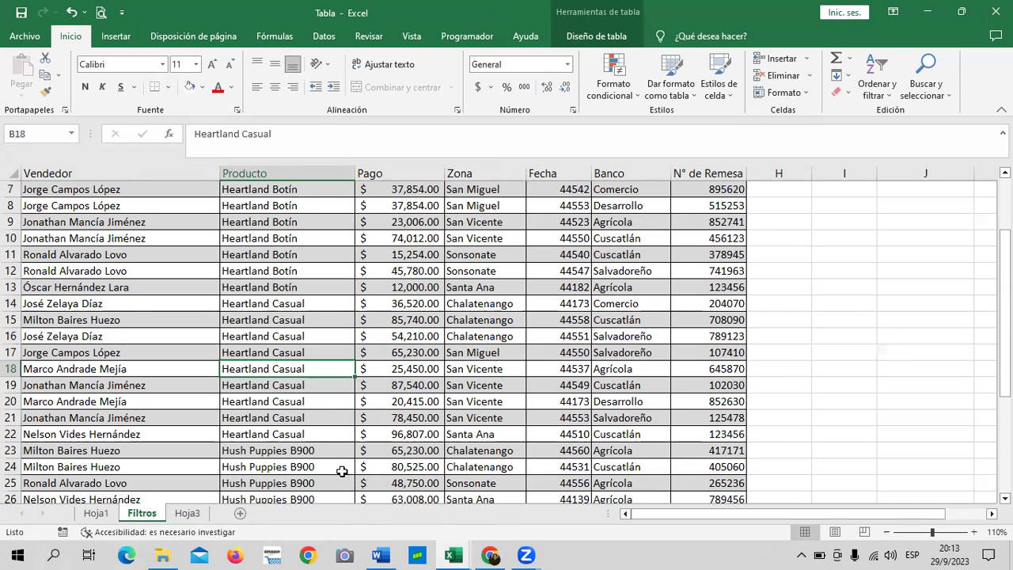
mouse_move(450, 554)
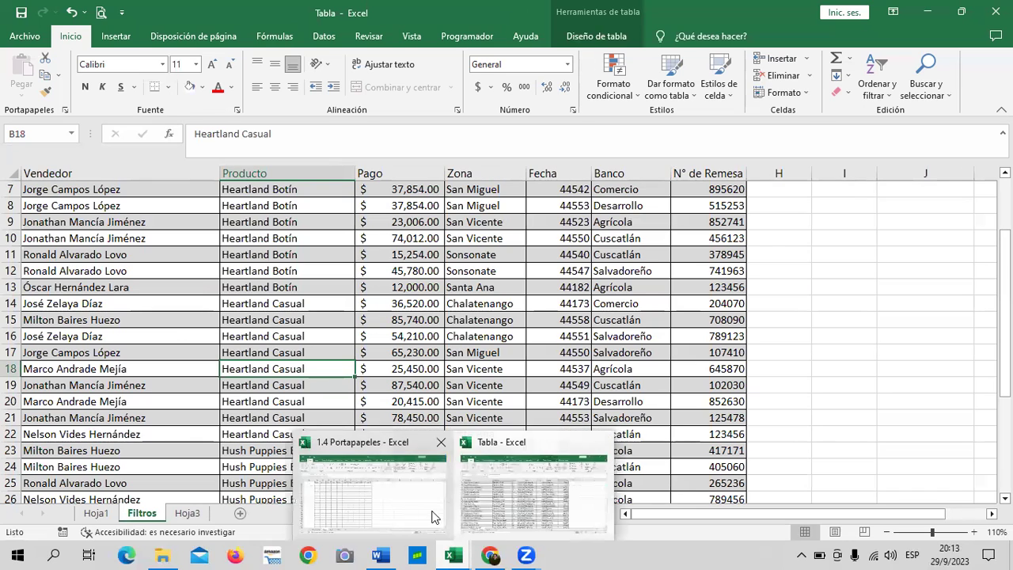
click(415, 514)
click(695, 379)
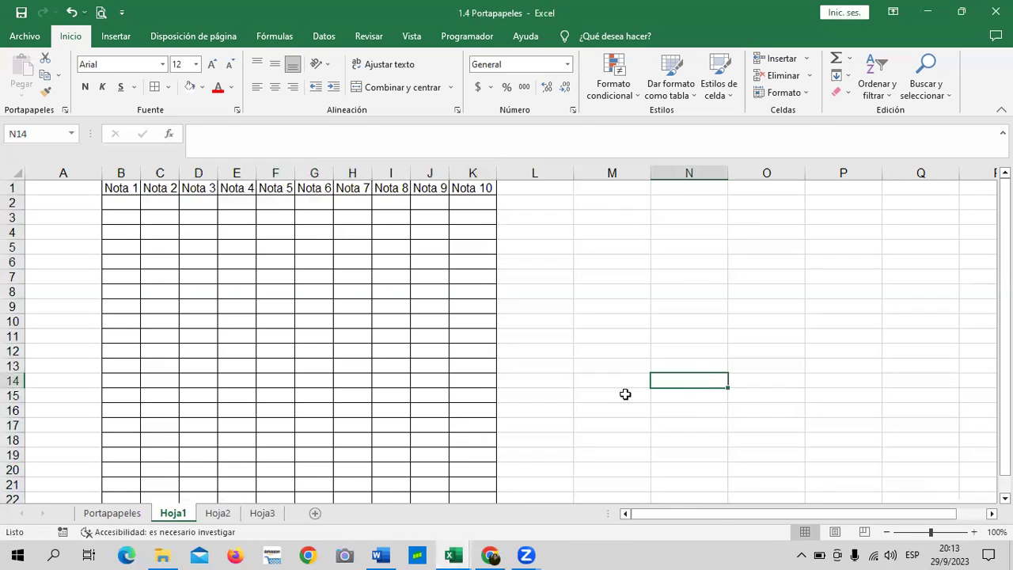
click(267, 516)
Step: Enter test values 1 and 2 in column B, then clear them
click(404, 351)
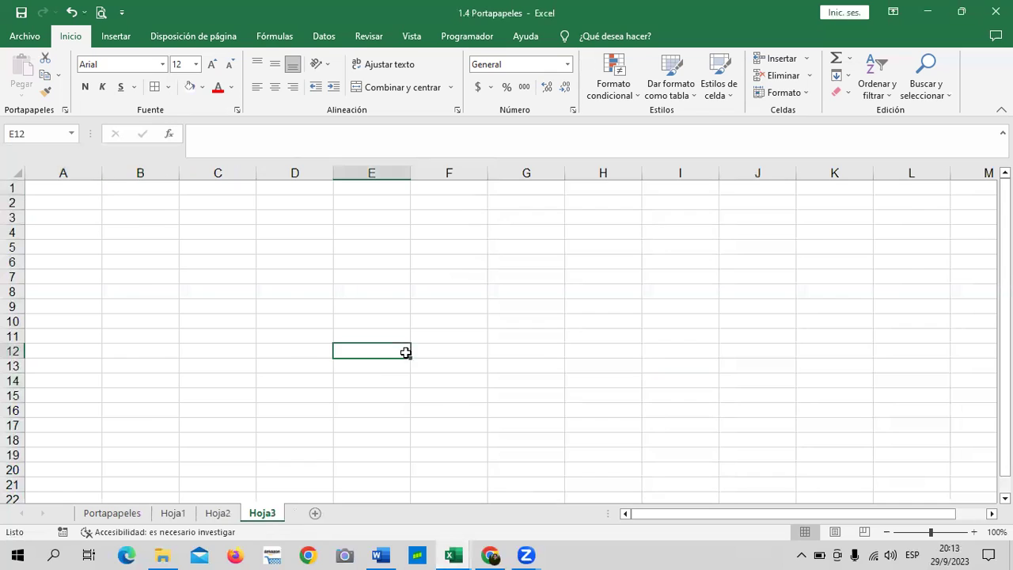
click(140, 201)
text(1)
key(Return)
text(2)
key(Return)
click(201, 221)
click(151, 203)
click(242, 230)
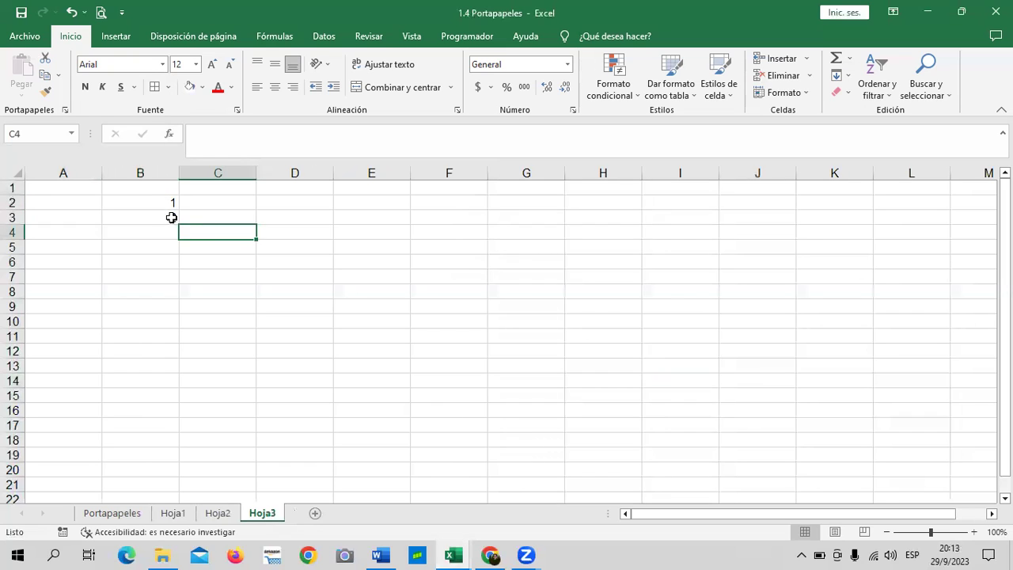
click(164, 202)
click(167, 216)
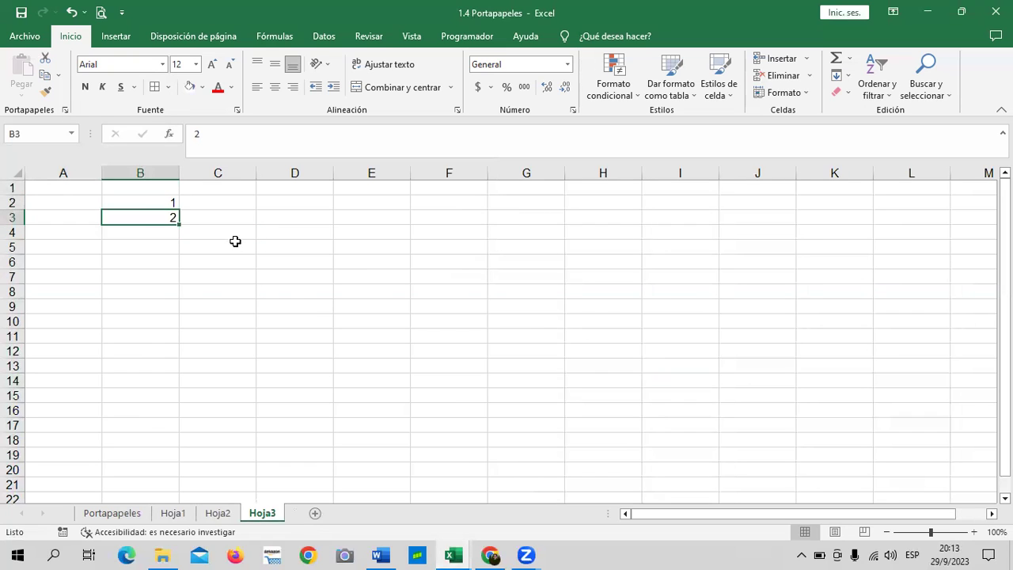
click(165, 205)
click(159, 213)
key(Delete)
Step: Enter 10 in each of B3, C3 and D3
text(10)
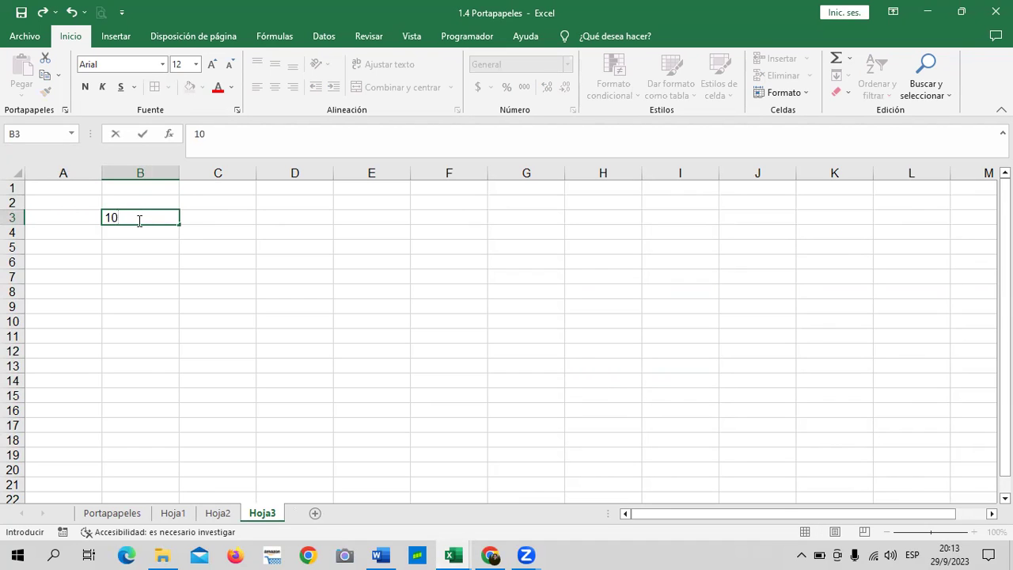
key(ctrl+Return)
key(Right)
key(Right)
key(Right)
key(Left)
key(Left)
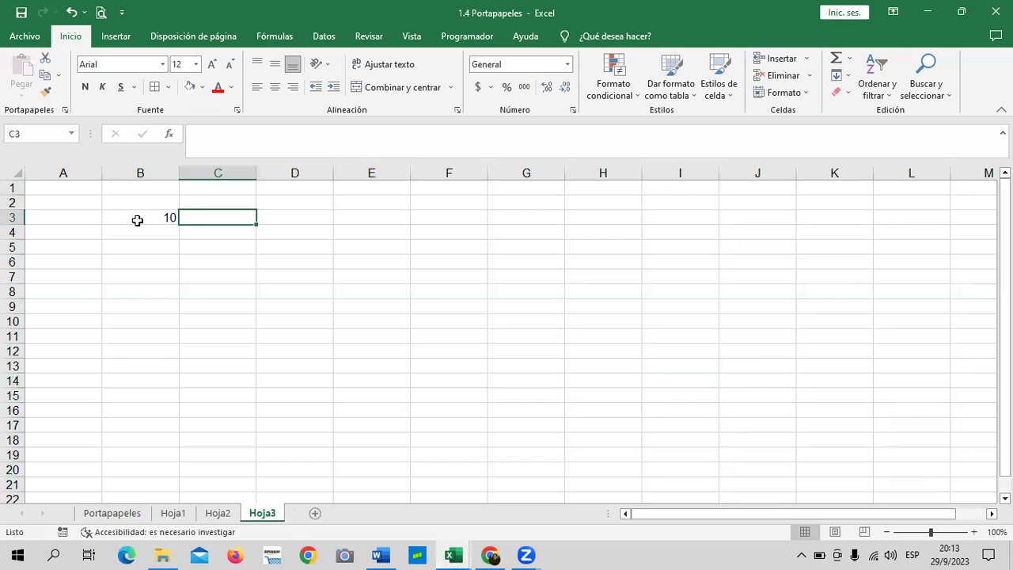
text(10)
key(Right)
text(10)
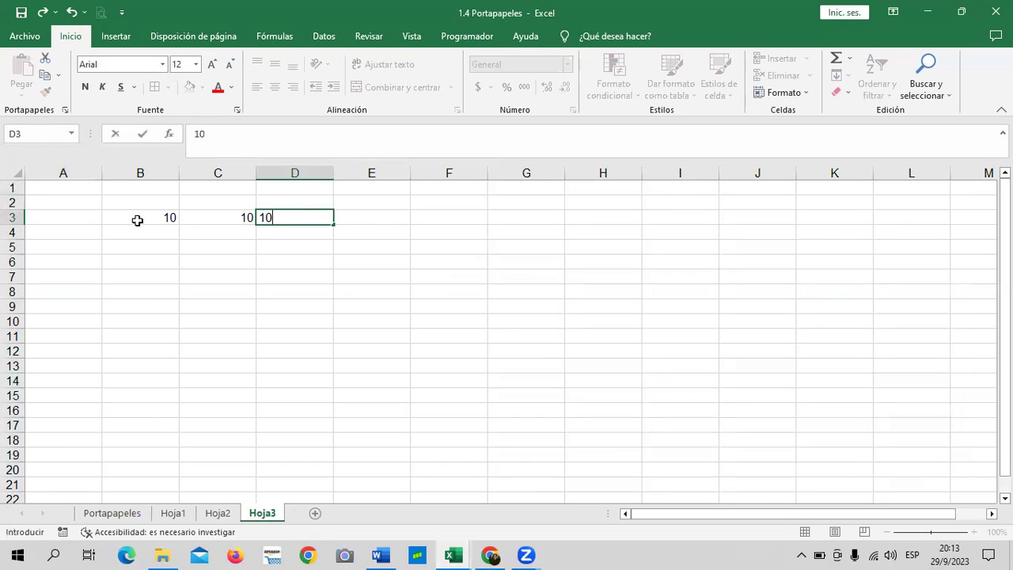
key(Return)
Step: Add all borders around cells B3 to E3
drag(412, 249, 422, 271)
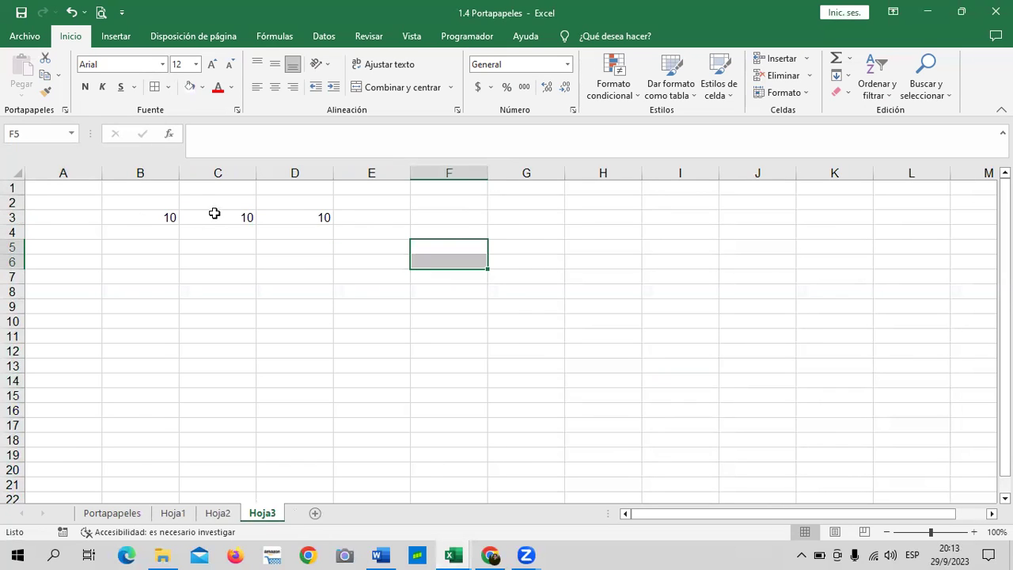
drag(166, 214, 343, 218)
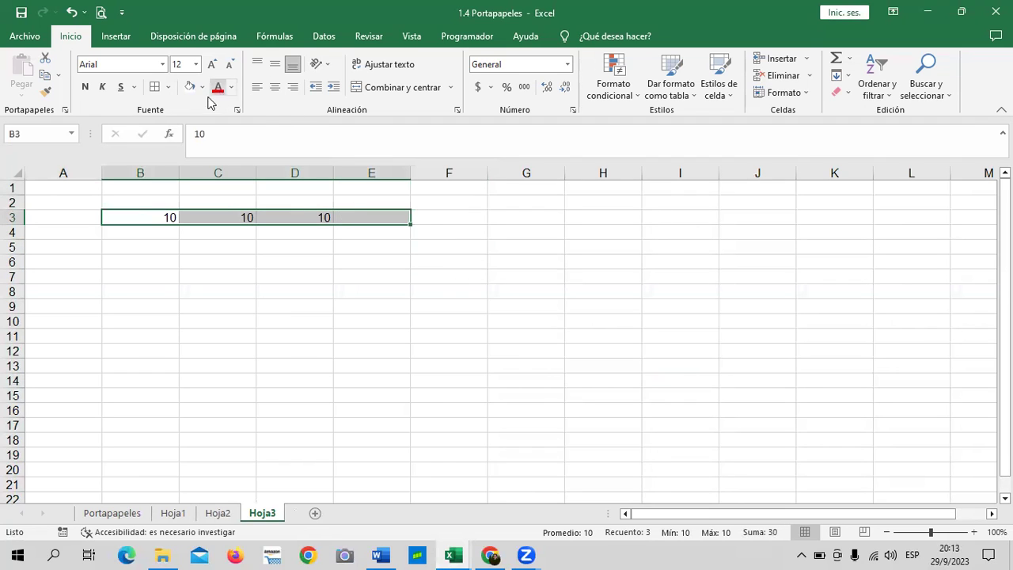
click(155, 88)
click(381, 216)
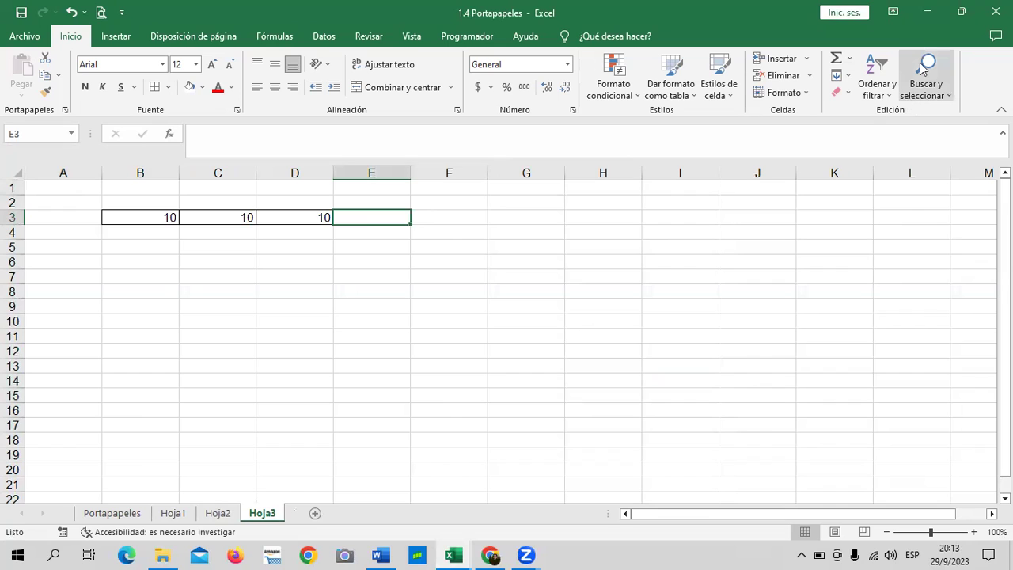
Step: Insert =SUMA(B3:D3) in E3 with AutoSum, showing a total of 30
click(837, 60)
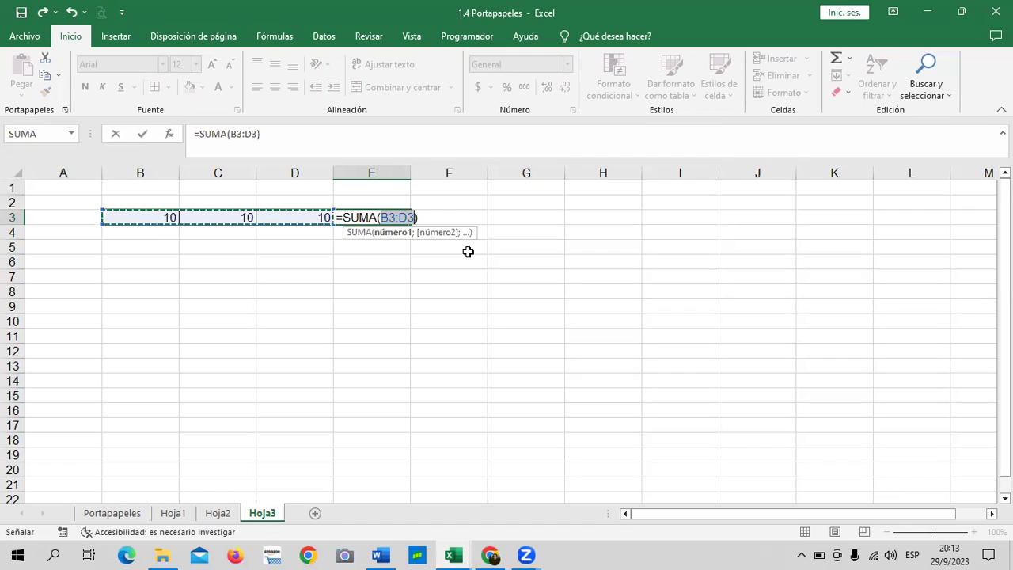
key(Return)
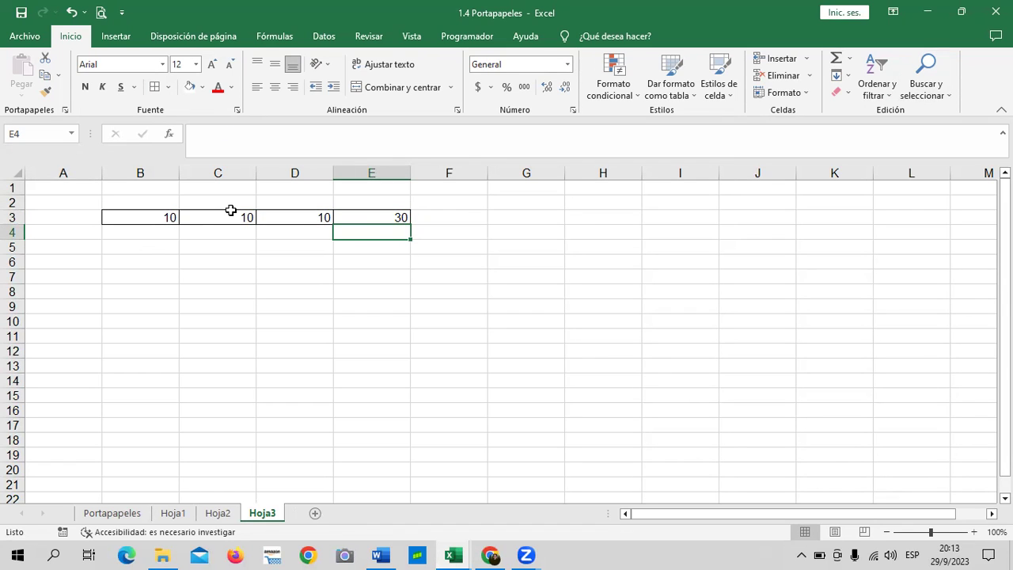
click(485, 243)
click(394, 220)
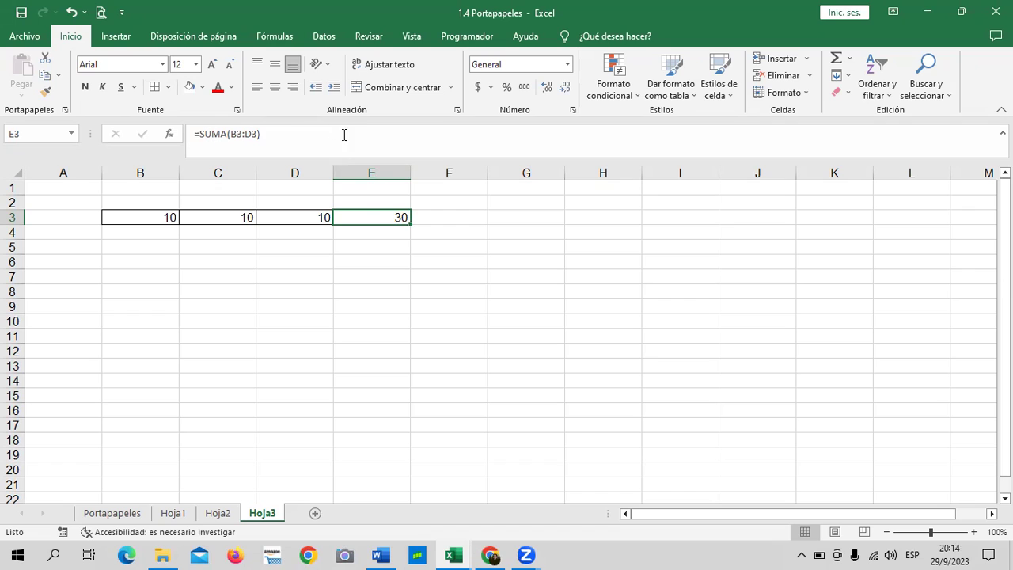
Step: Copy E3 and paste it back onto itself as values so it holds 30
click(601, 216)
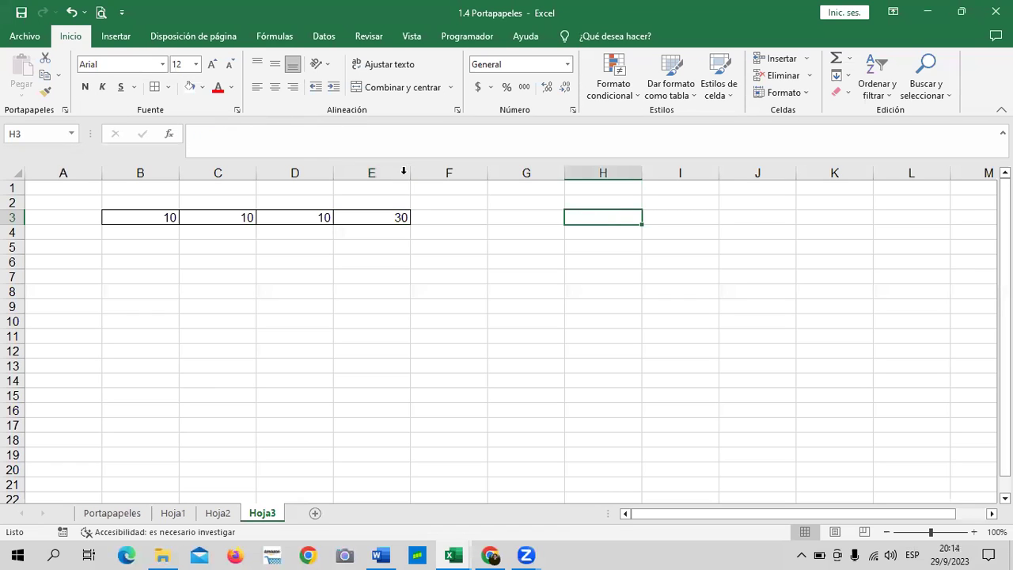
click(371, 214)
right_click(371, 217)
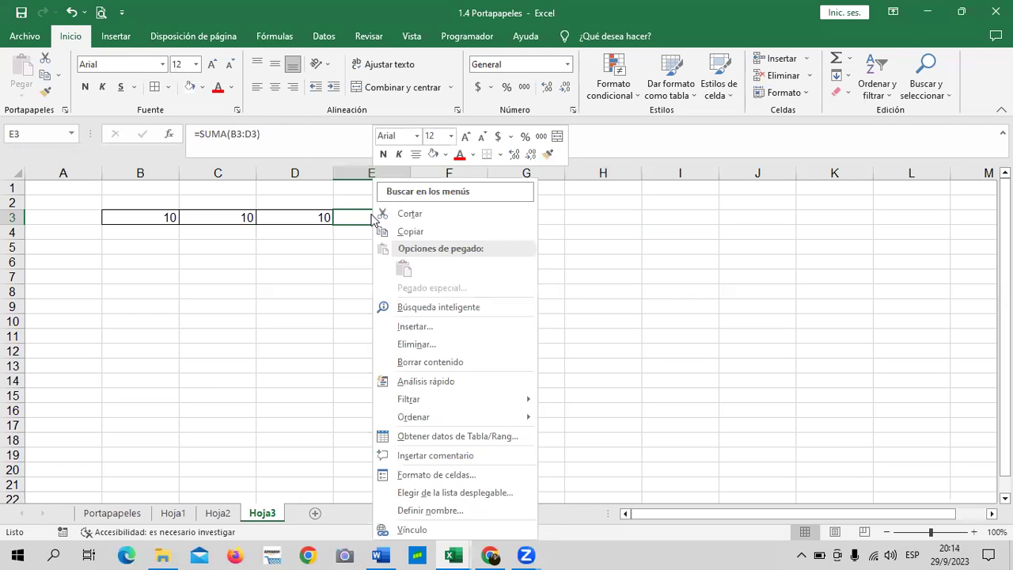
click(449, 234)
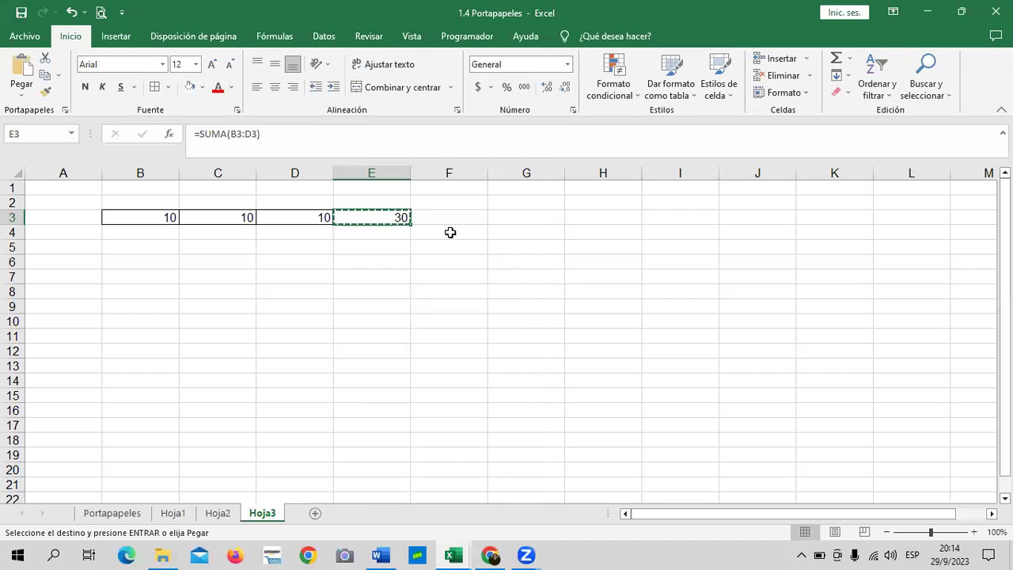
right_click(360, 223)
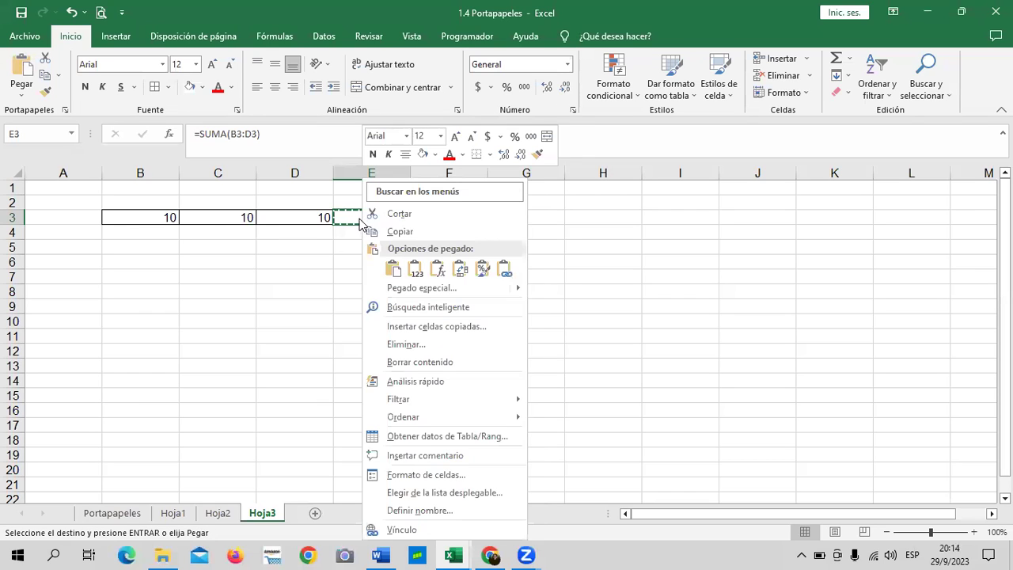
click(416, 271)
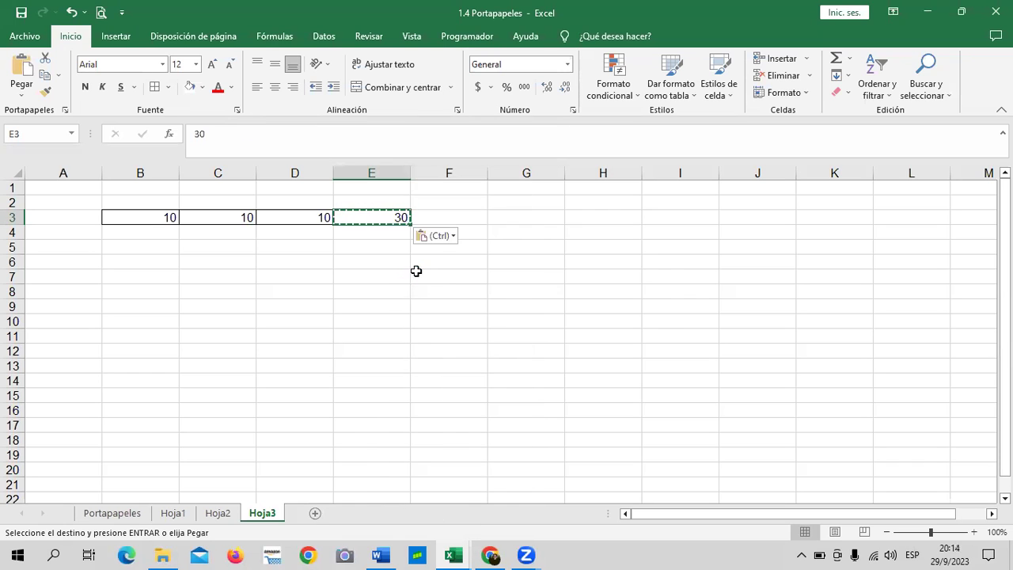
key(Escape)
click(554, 220)
click(397, 216)
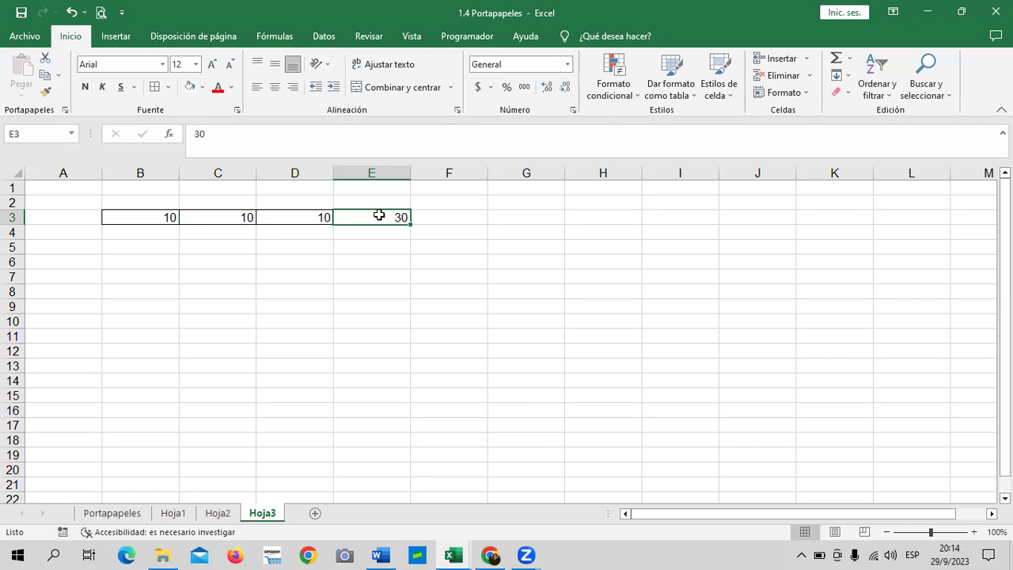
Step: Enter =ALEATORIO.ENTRE(1;20) in C6, picked from autocomplete, and reselect C6 to check it
click(232, 265)
text(=a)
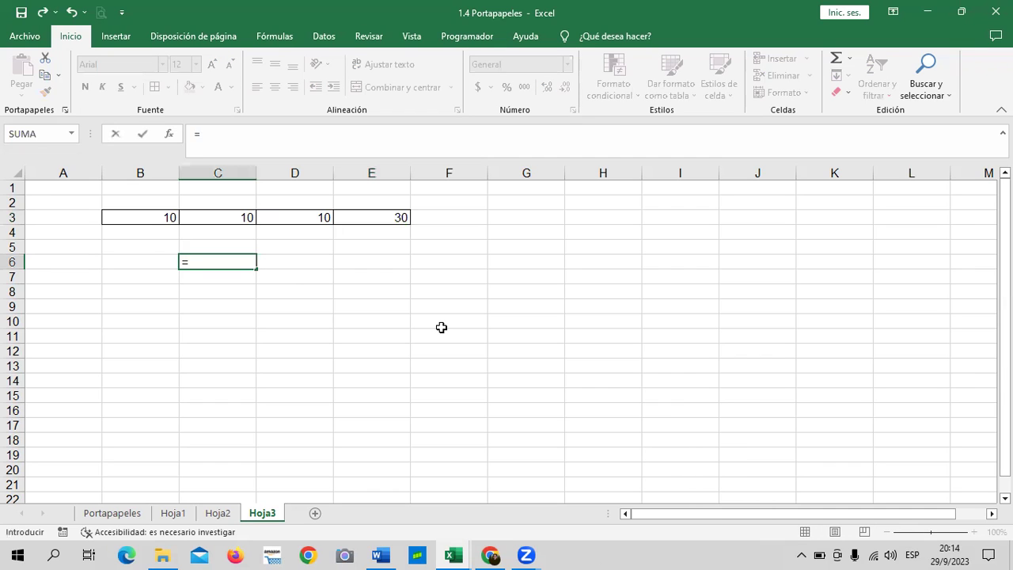
text(le)
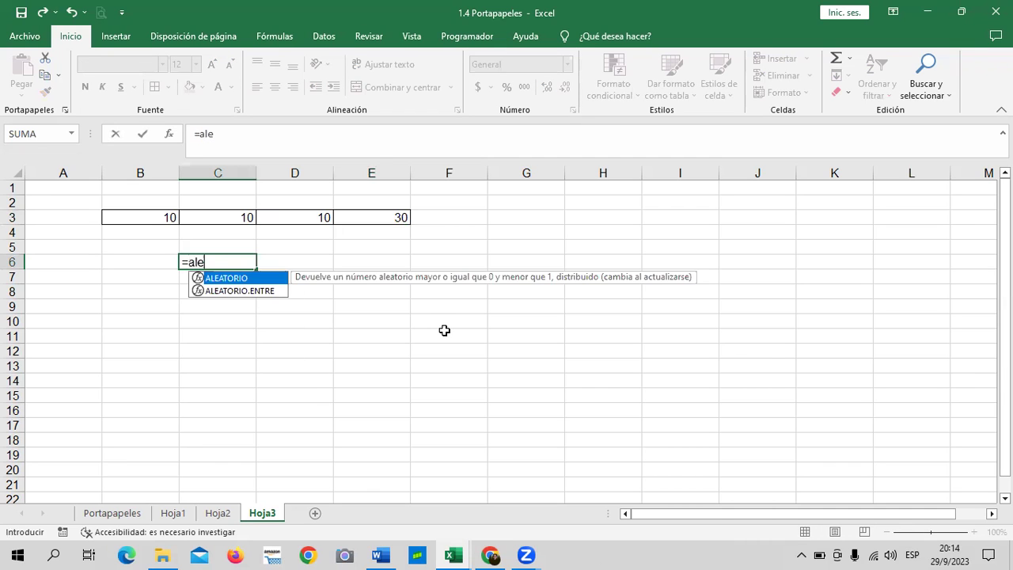
double_click(242, 291)
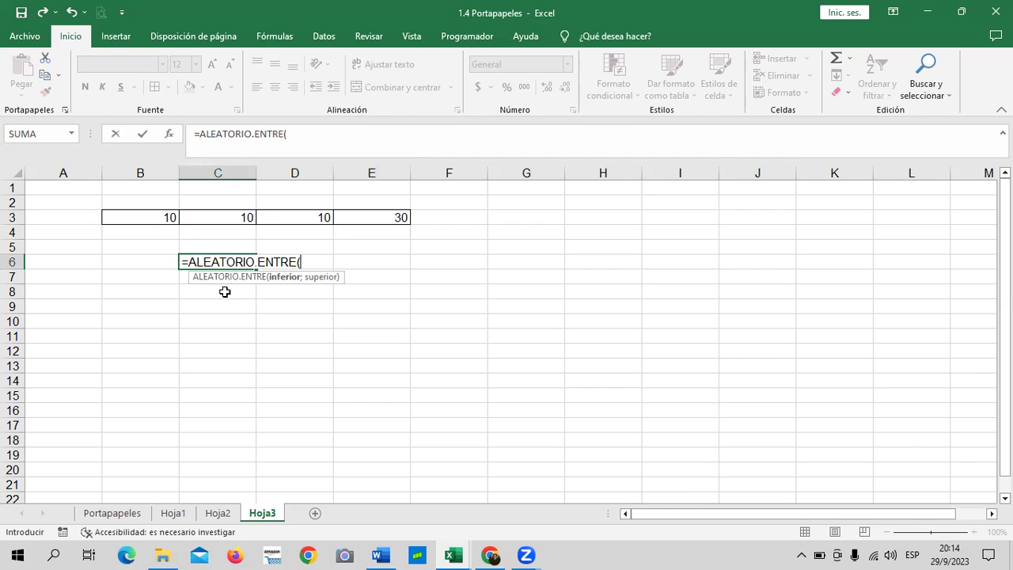
text(1;20)
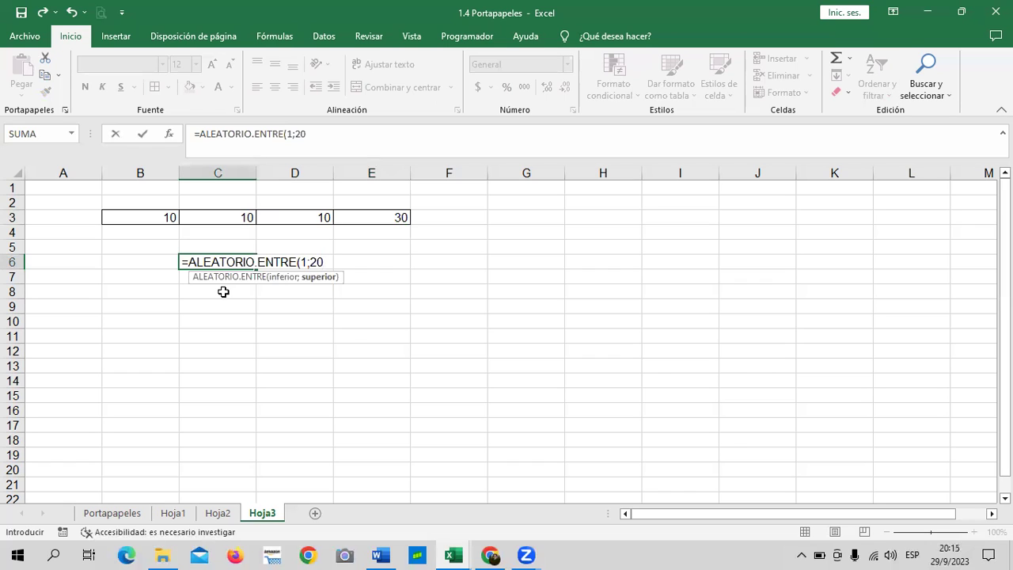
text())
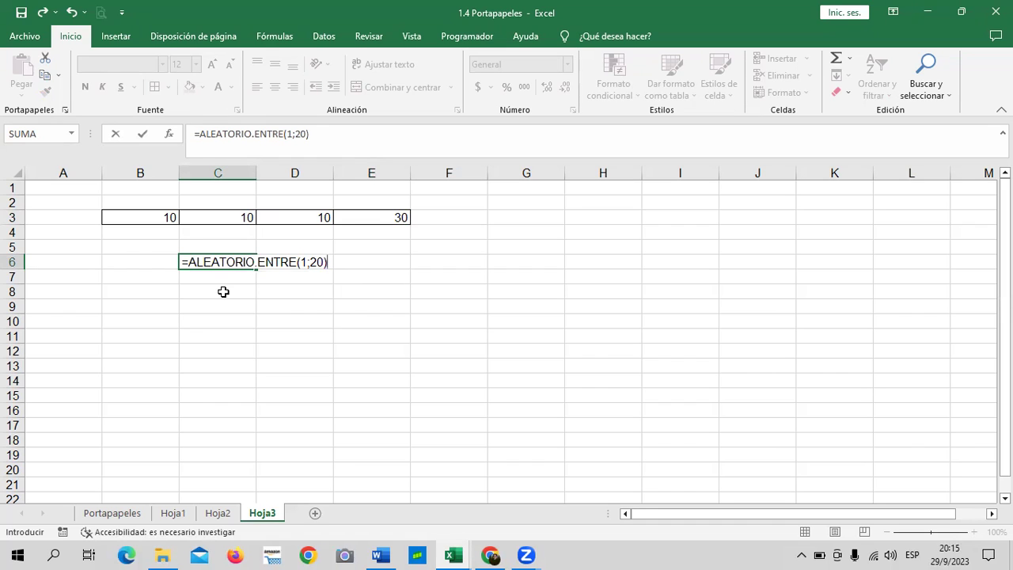
key(Return)
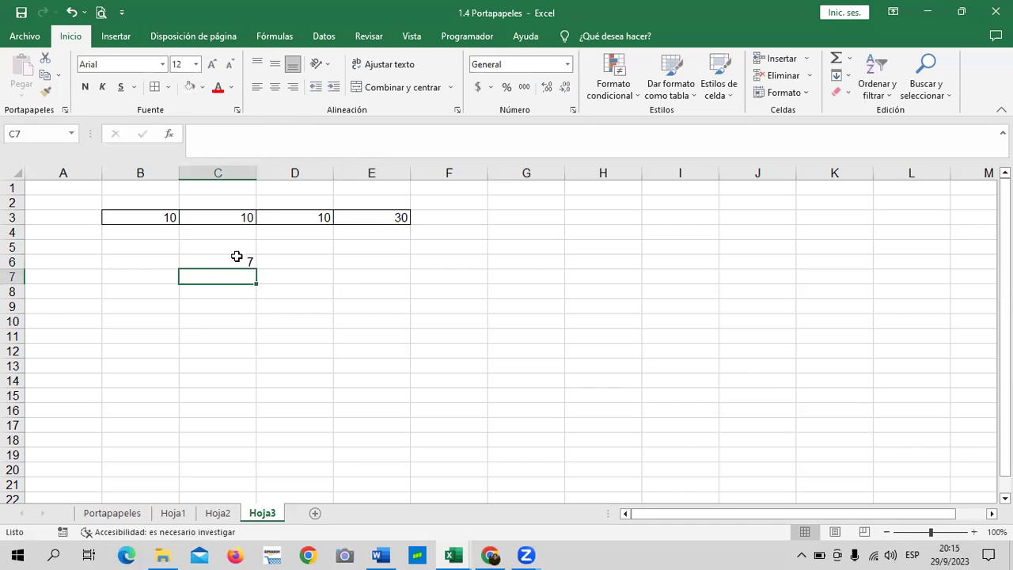
click(236, 260)
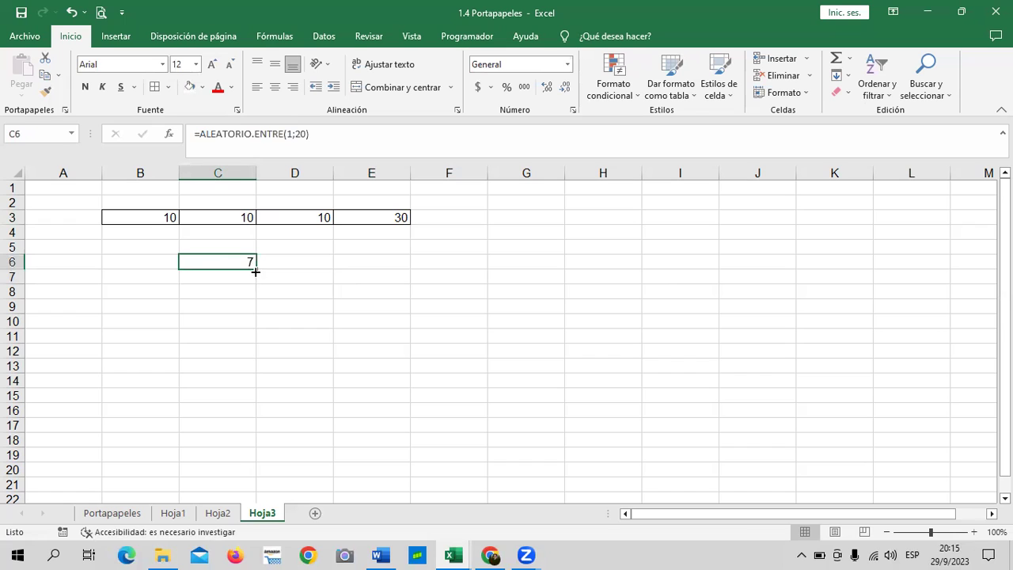
Step: Fill C6's ALEATORIO.ENTRE(1;20) formula across to F6 and down to row 20, then spot-check C6 and F15
drag(258, 270, 509, 361)
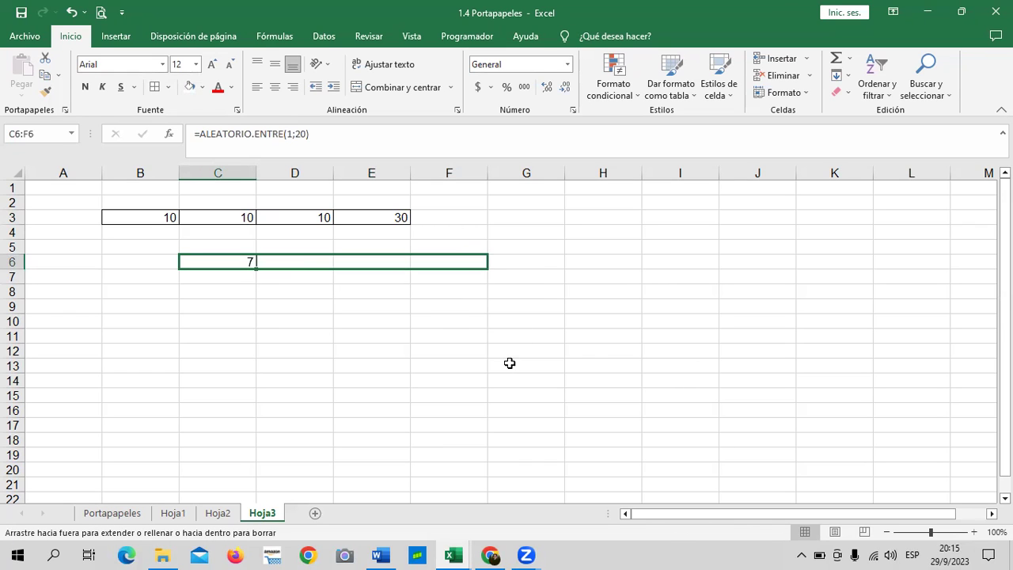
drag(488, 270, 490, 476)
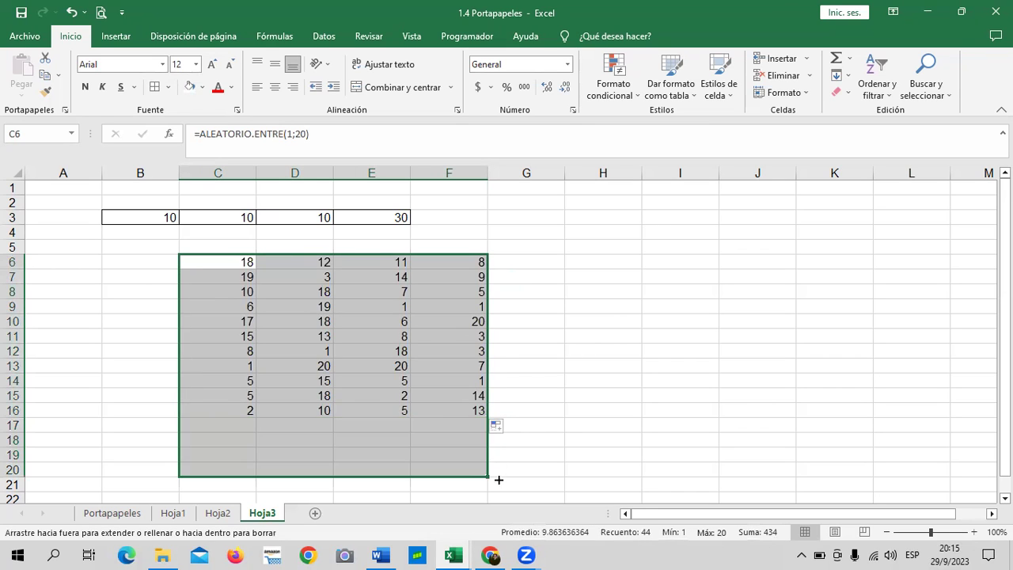
click(568, 426)
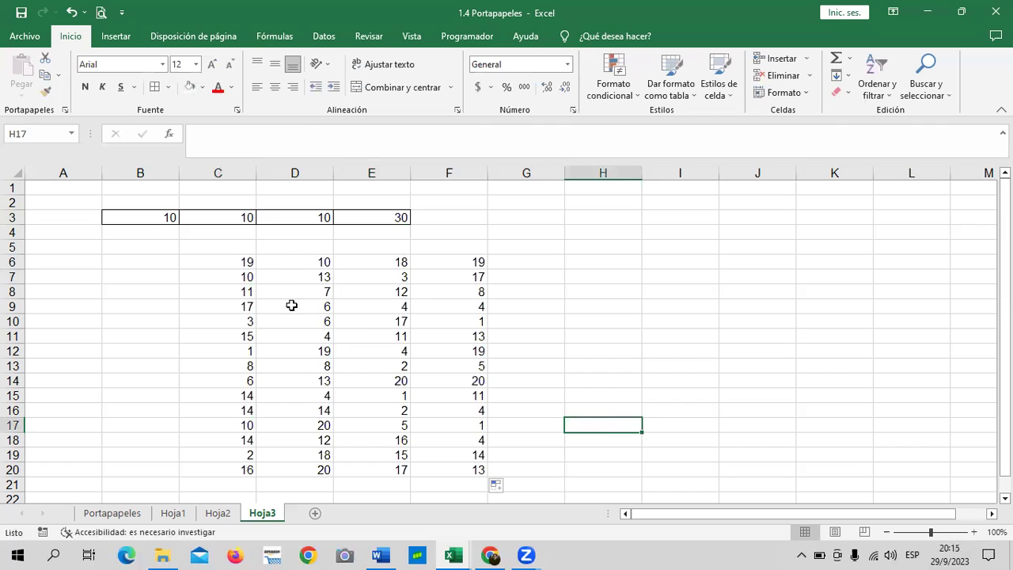
click(247, 265)
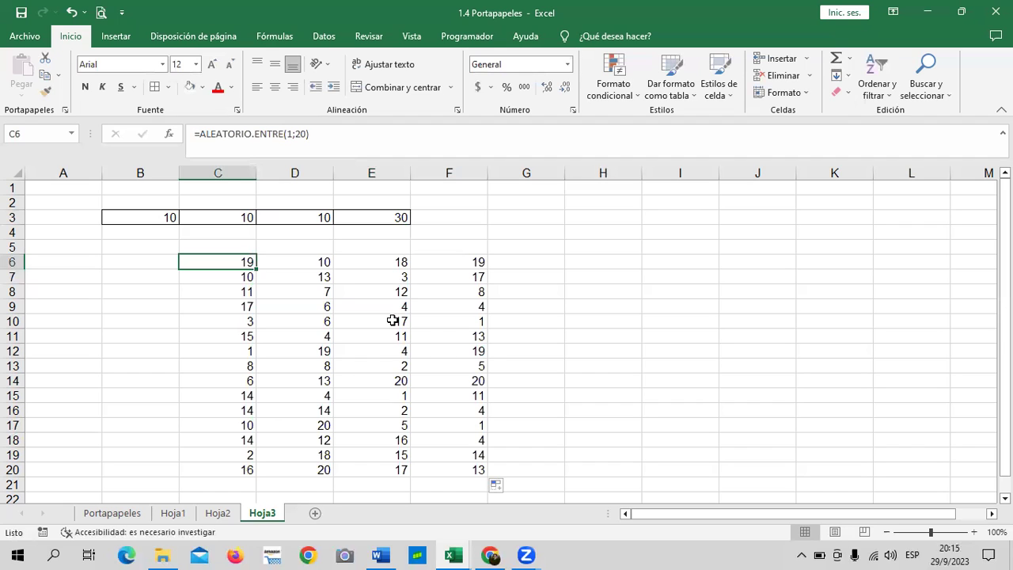
click(438, 391)
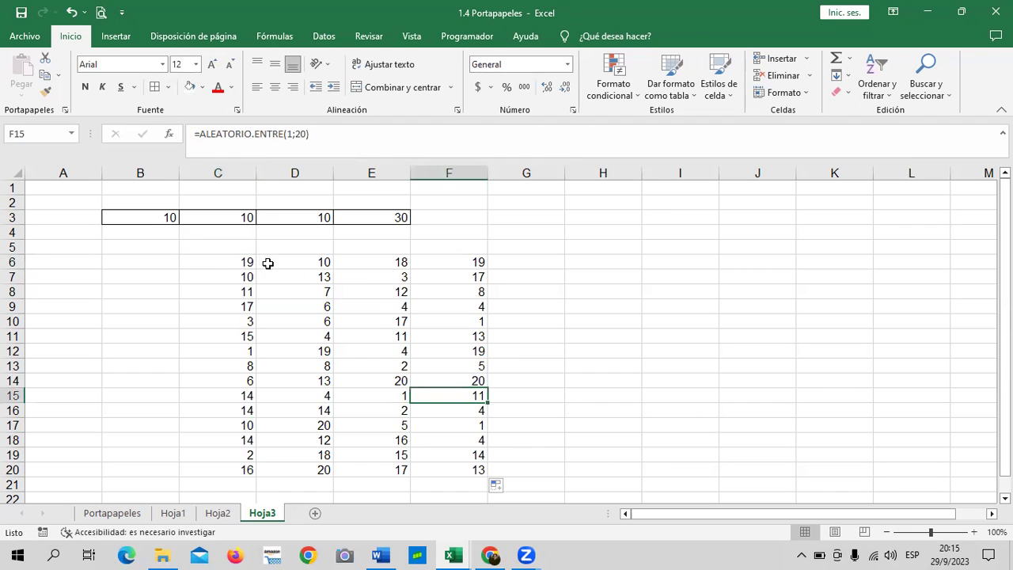
Step: Apply borders to every cell of the C6:F20 block
drag(224, 262, 457, 472)
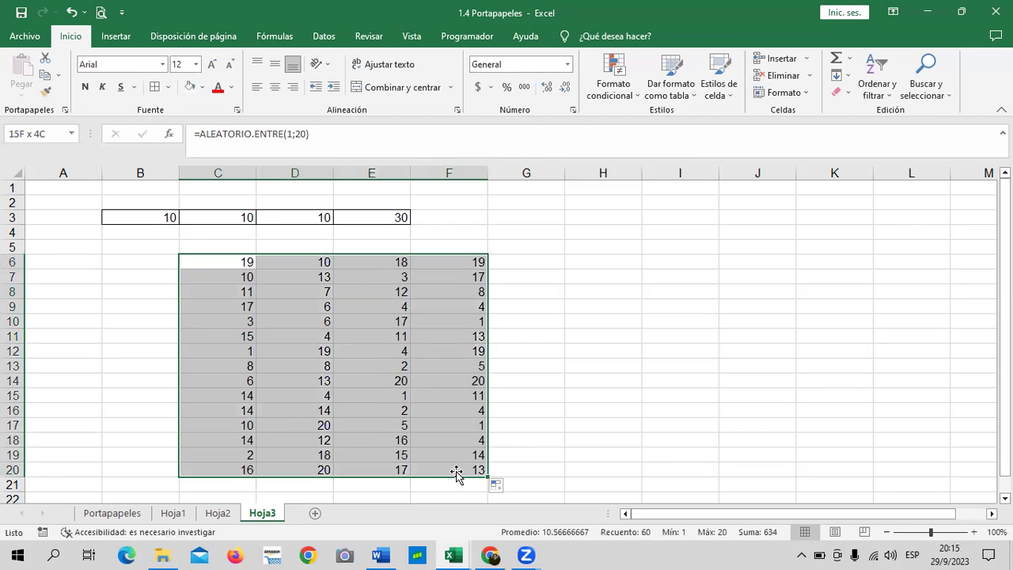
key(ctrl+c)
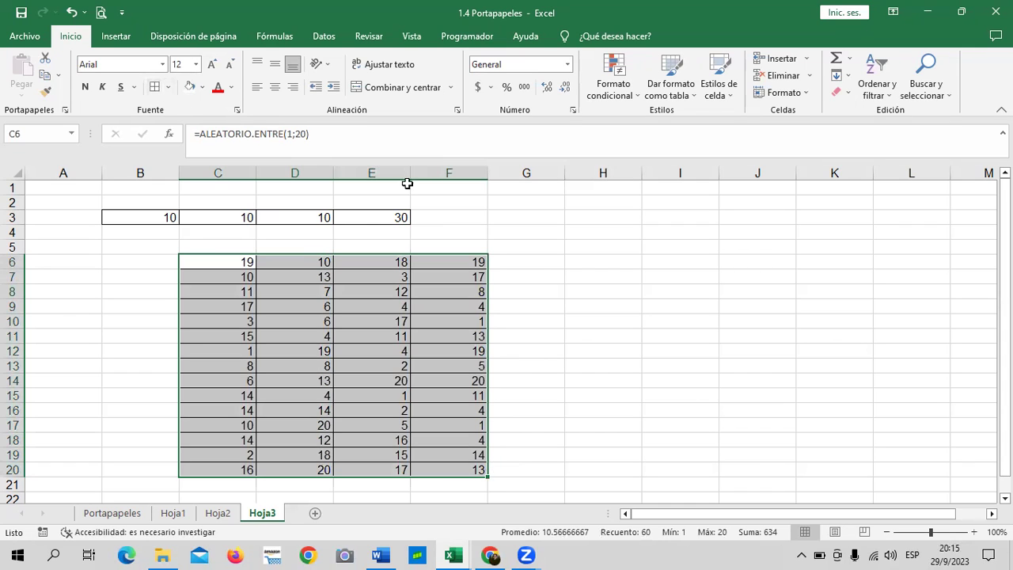
click(581, 335)
click(261, 321)
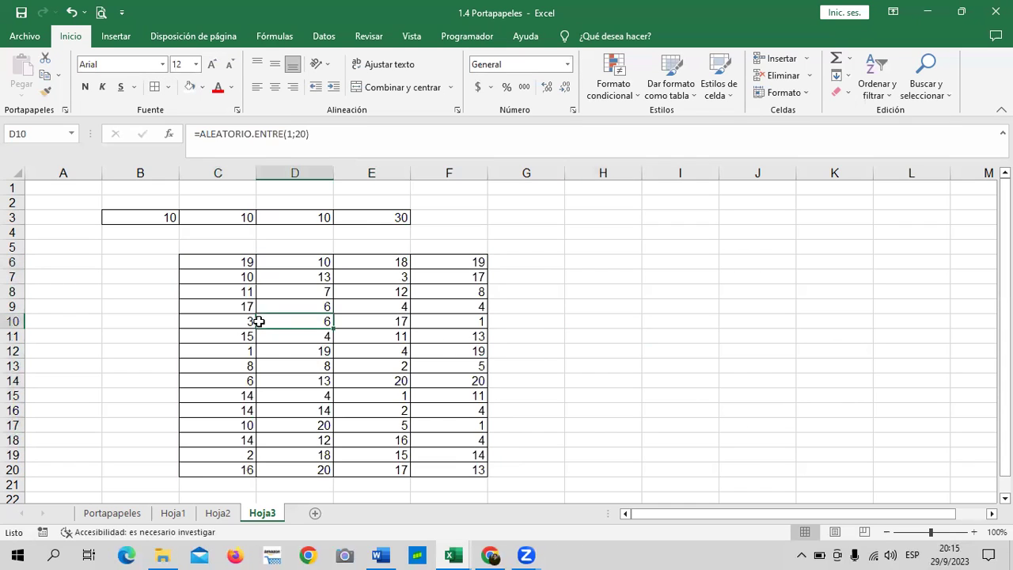
Step: Inspect cells across the bordered block, including D6, F8, F15 and F6
click(221, 301)
key(Down)
click(301, 264)
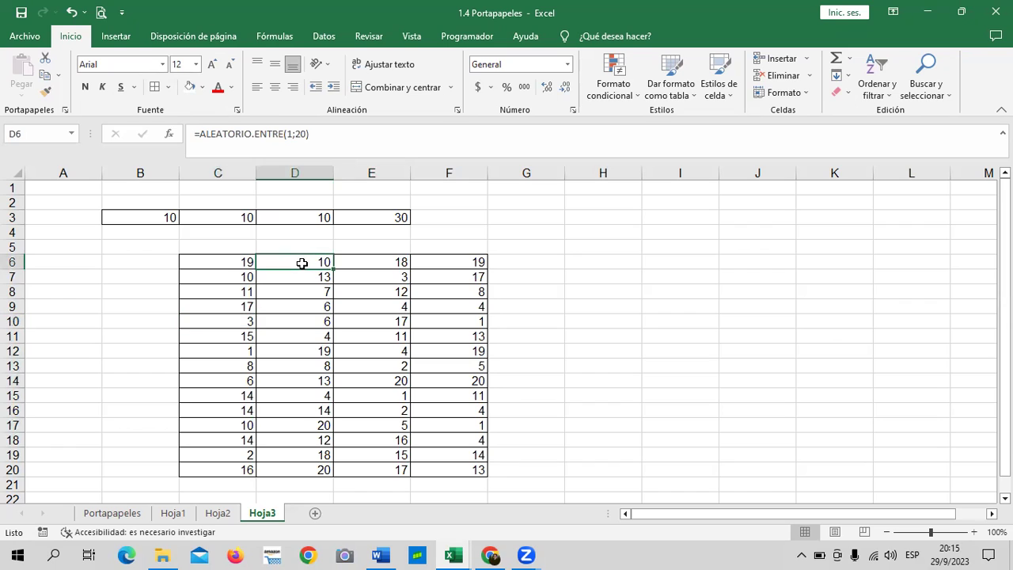
click(427, 292)
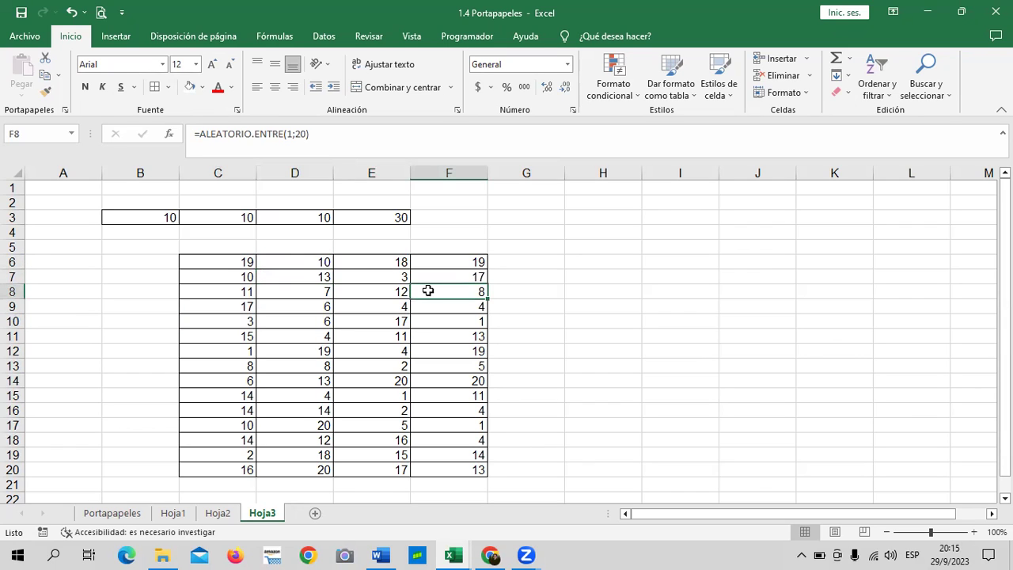
click(455, 468)
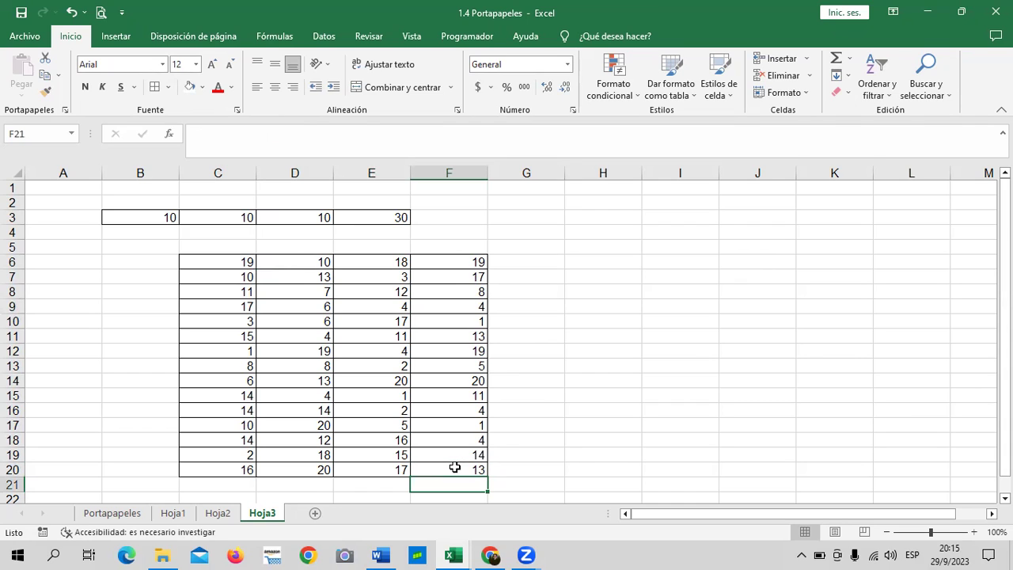
click(440, 395)
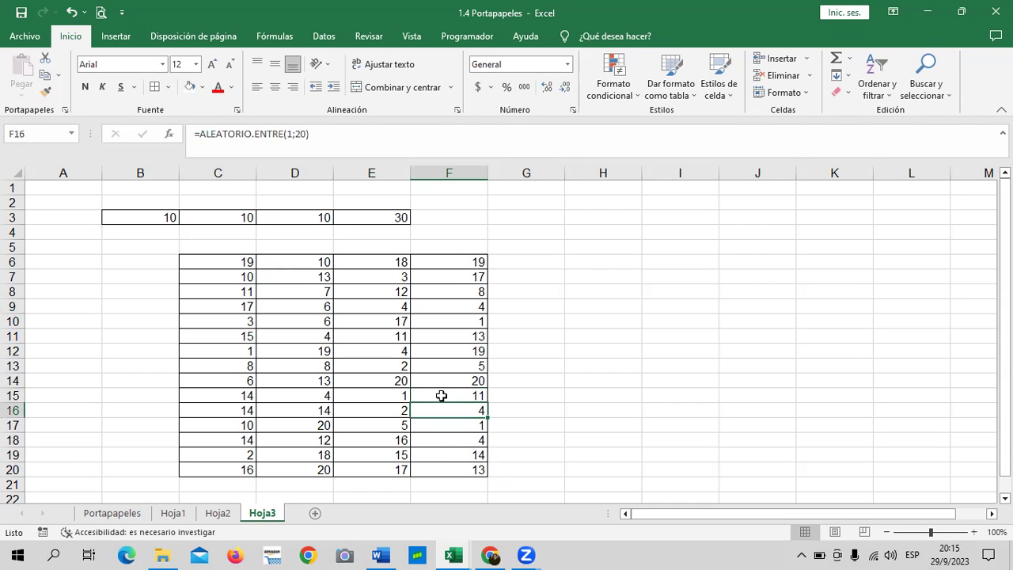
click(443, 262)
key(Down)
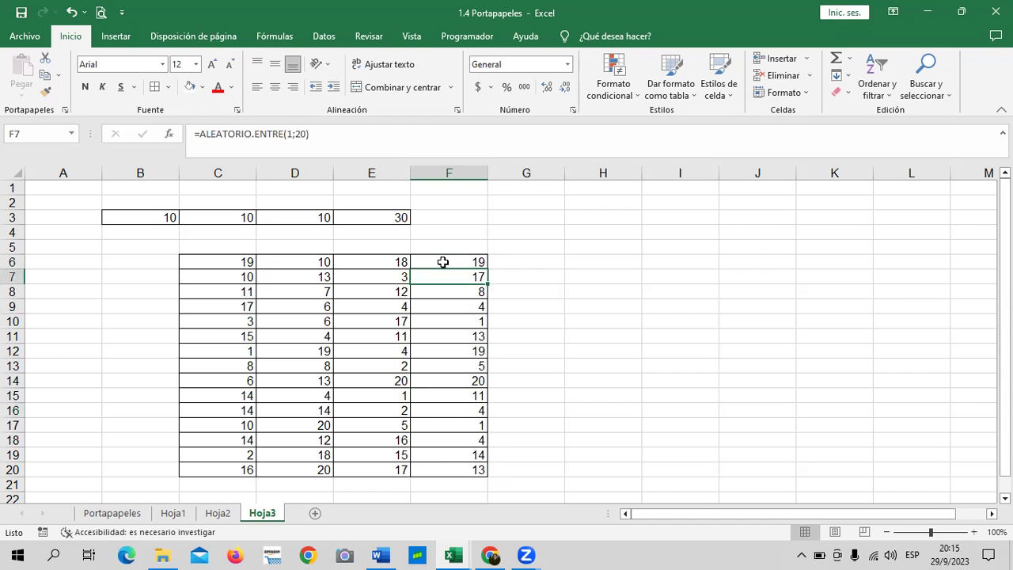
click(231, 264)
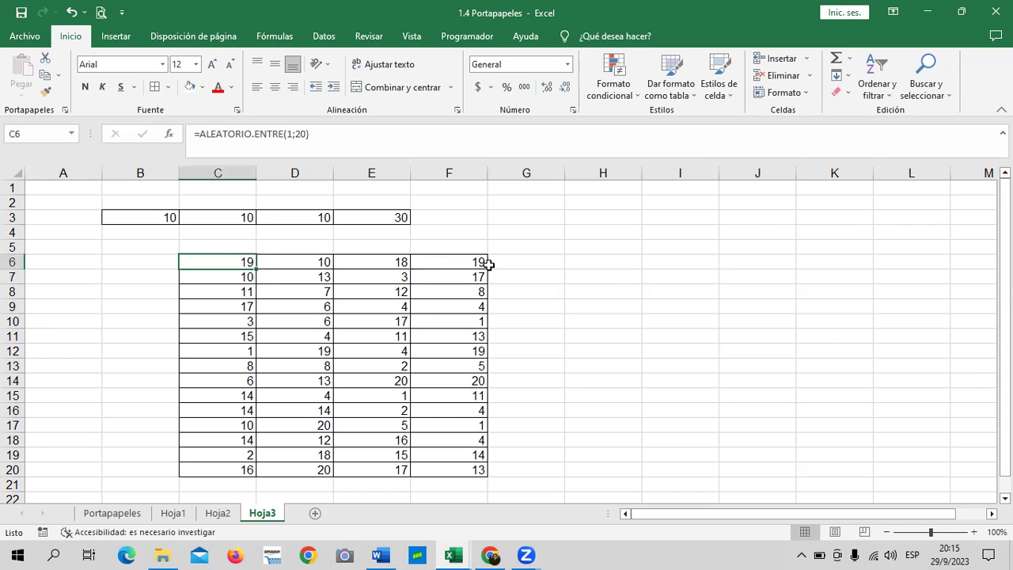
click(525, 262)
key(Down)
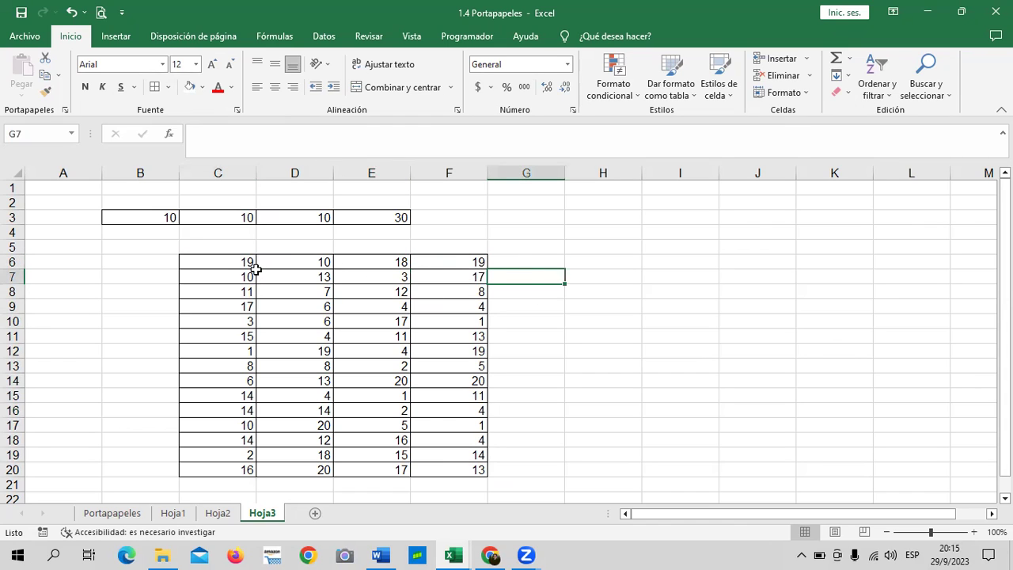
Step: Reselect C6:F20, step through cells in column D, and finish on G6 beside the block
drag(240, 264, 470, 462)
key(Return)
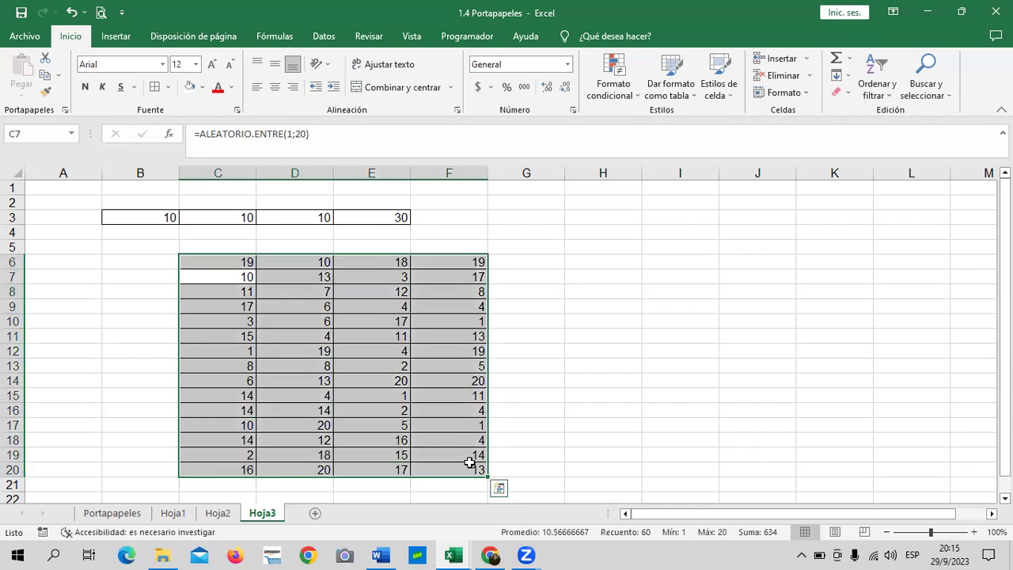
click(595, 361)
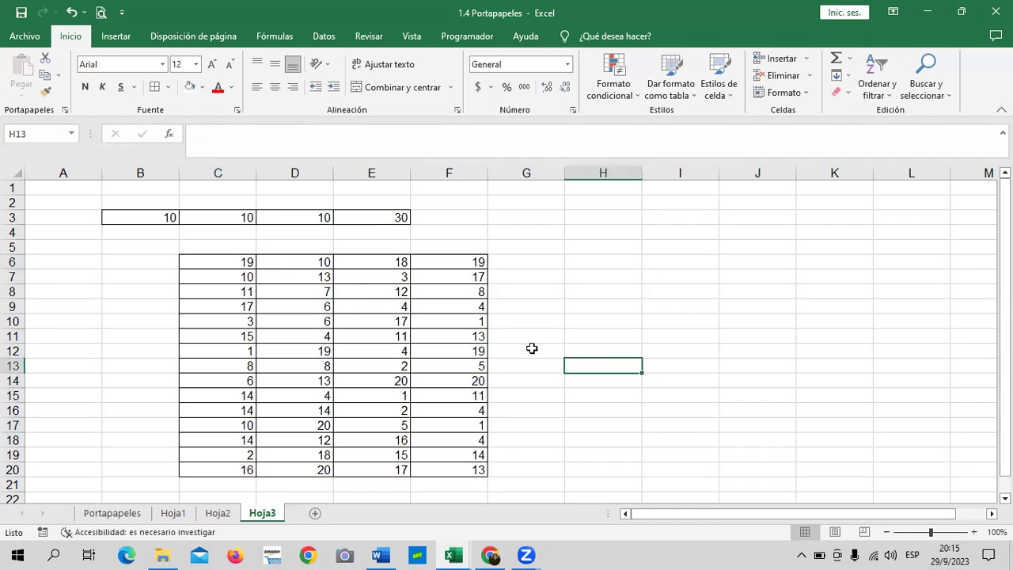
click(315, 264)
key(Down)
key(Down)
key(Down)
key(Down)
key(Down)
key(Down)
key(Down)
key(Right)
key(Down)
key(Down)
click(519, 262)
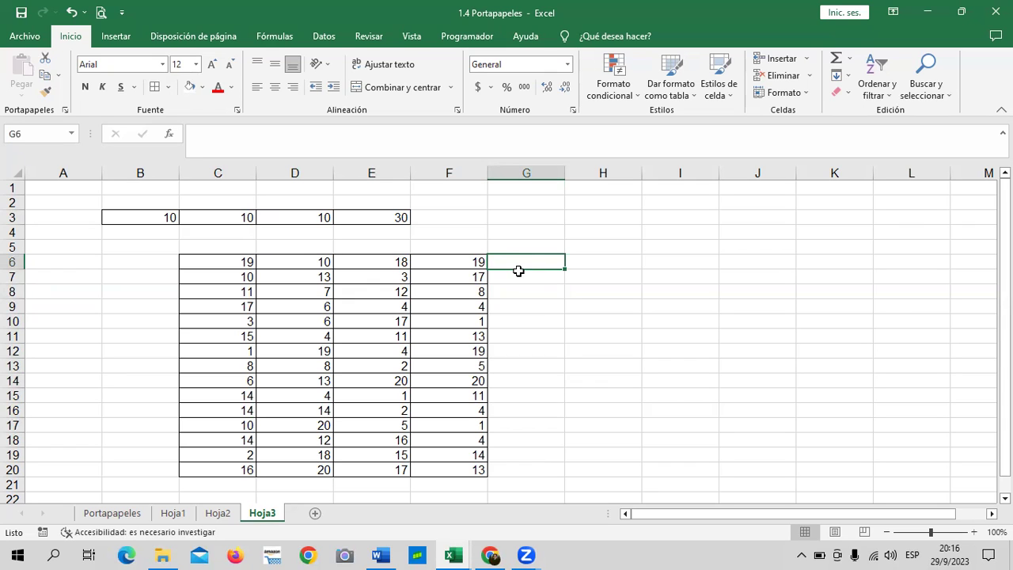
Step: Recommit G6's =SUMA(C6:F6) formula twice to regenerate the random numbers
click(836, 60)
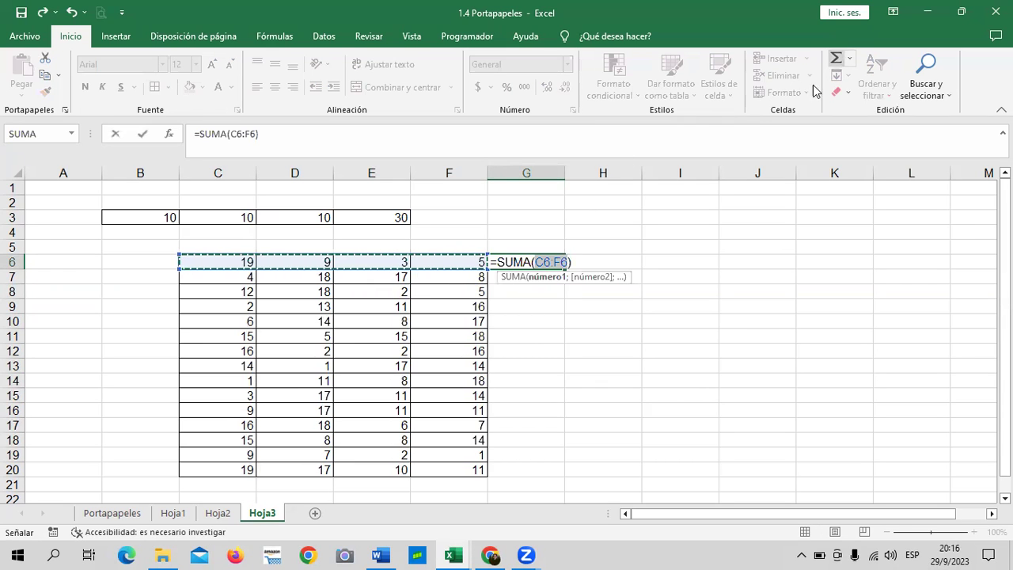
key(Return)
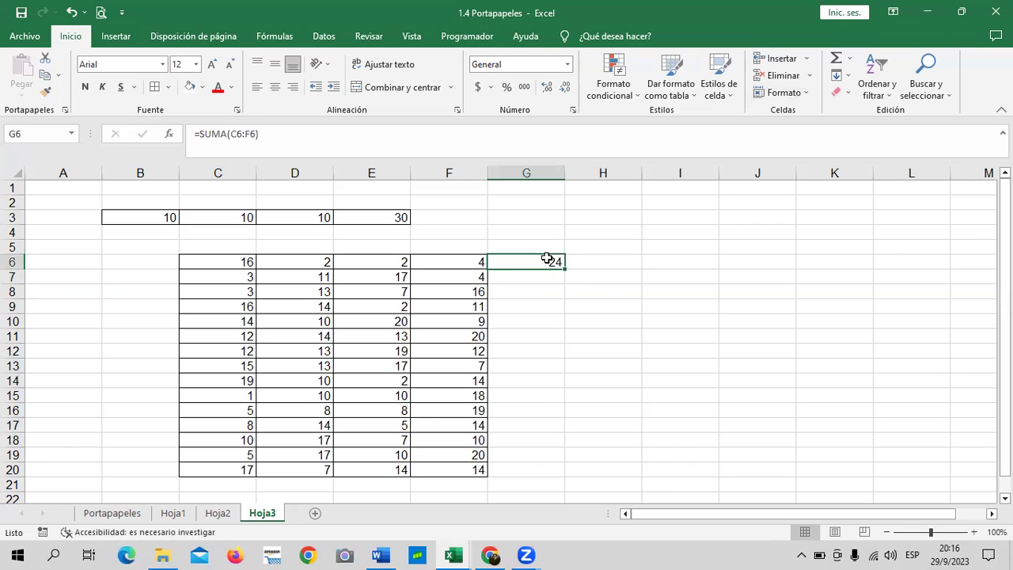
click(439, 134)
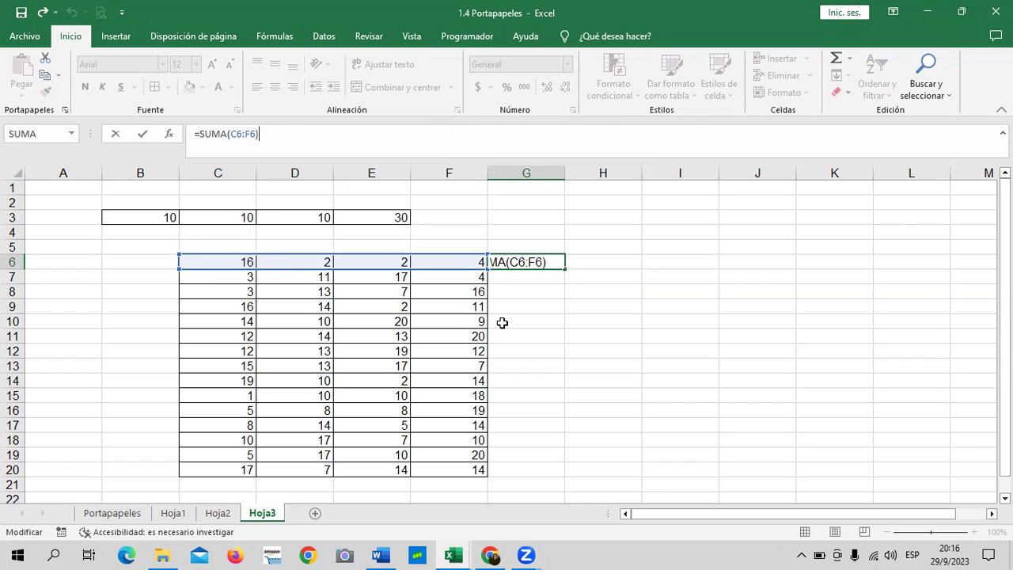
key(Return)
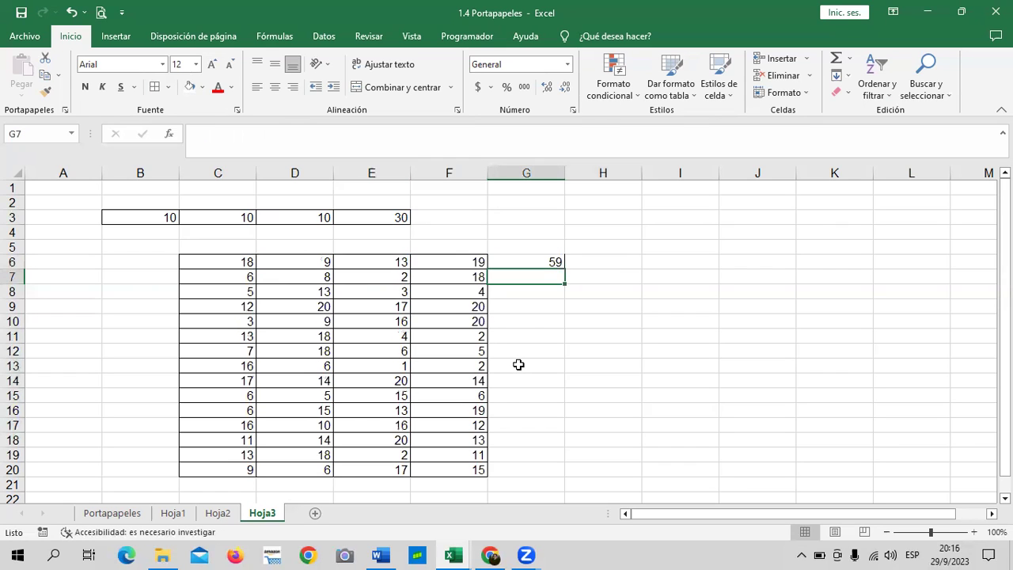
click(542, 263)
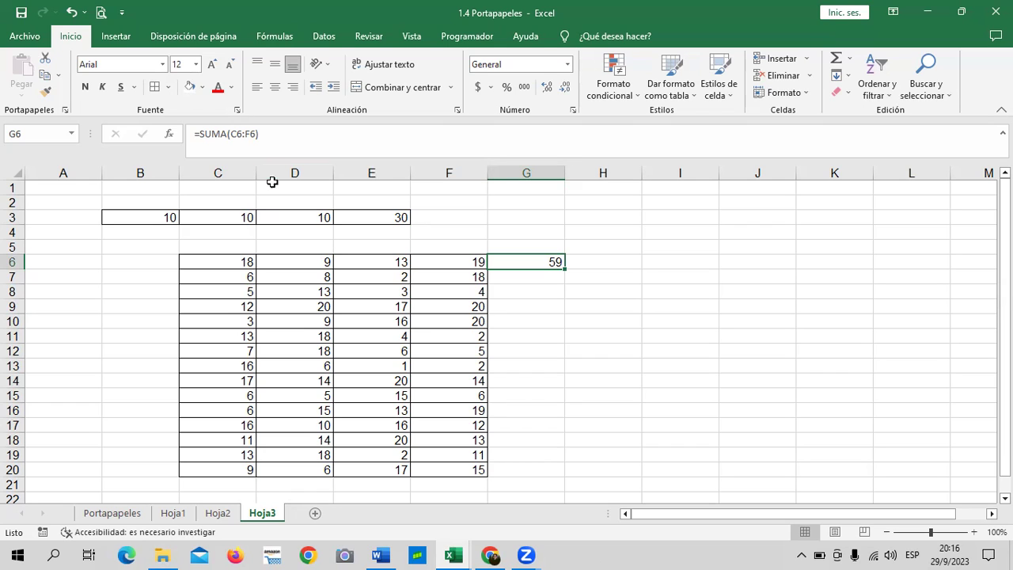
Step: Recalculate the grid once more, then clear the row total from G6
click(322, 139)
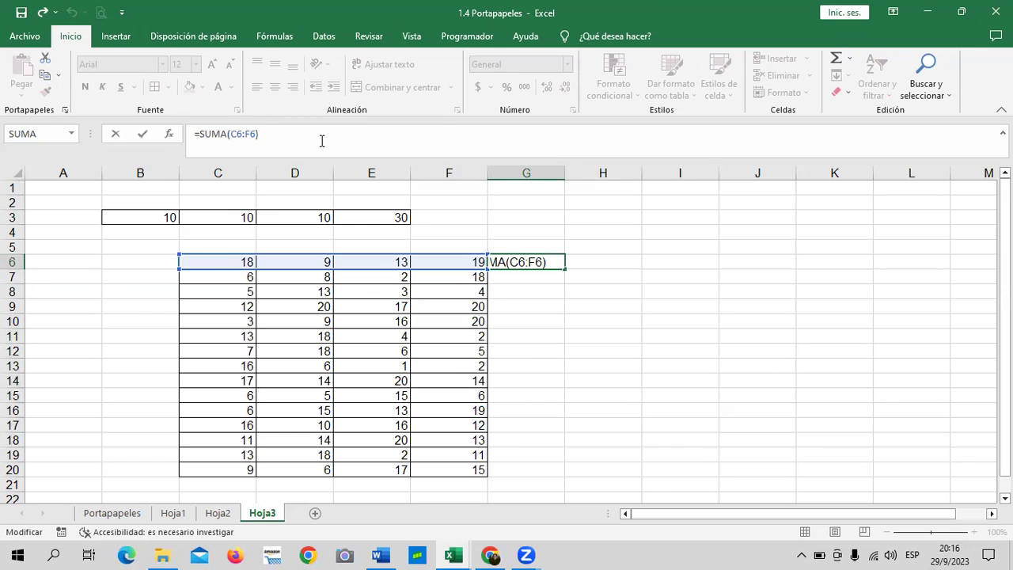
key(Return)
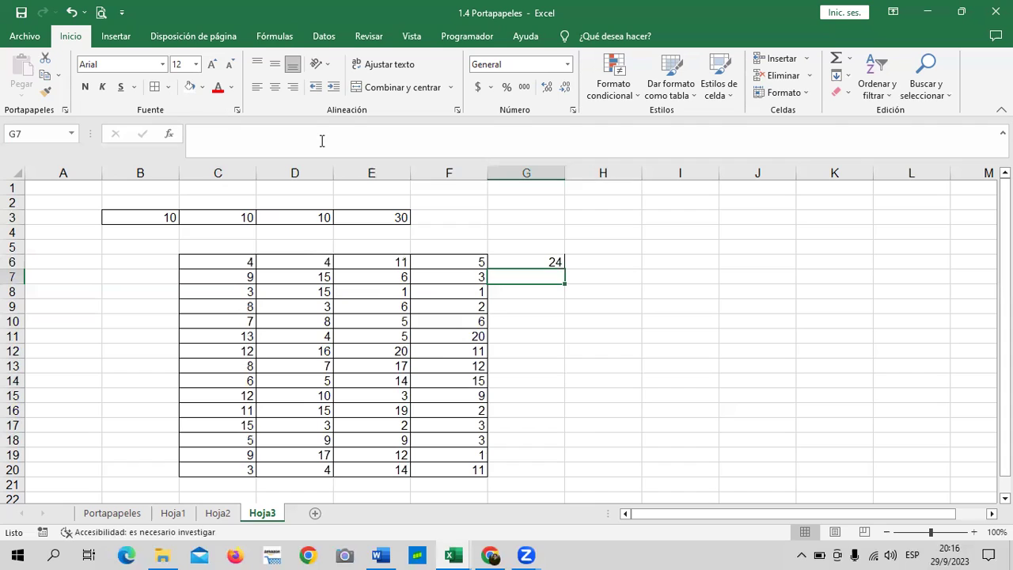
click(534, 261)
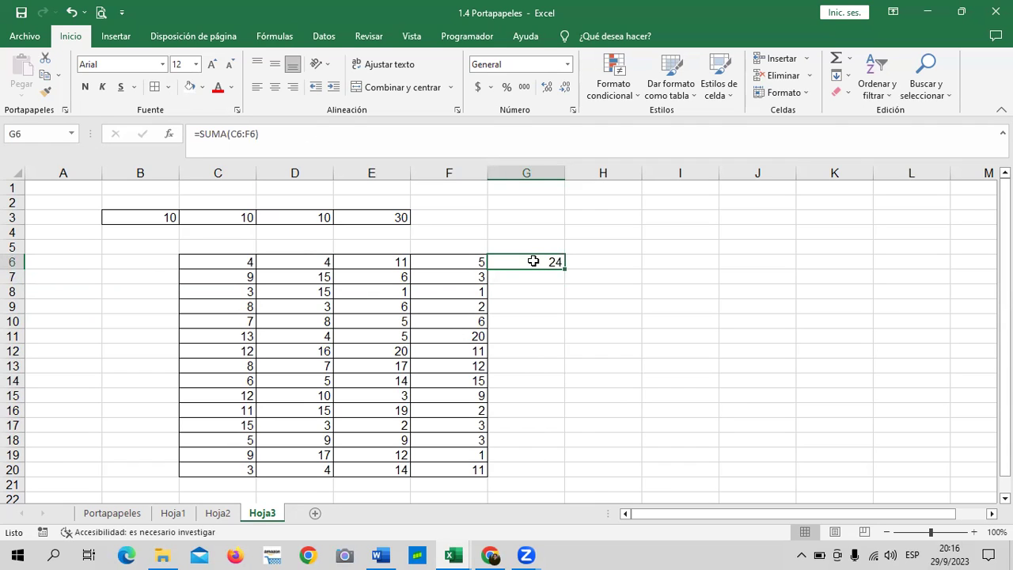
key(Delete)
Step: Copy C6:F20 and paste it back over itself as plain values
click(558, 367)
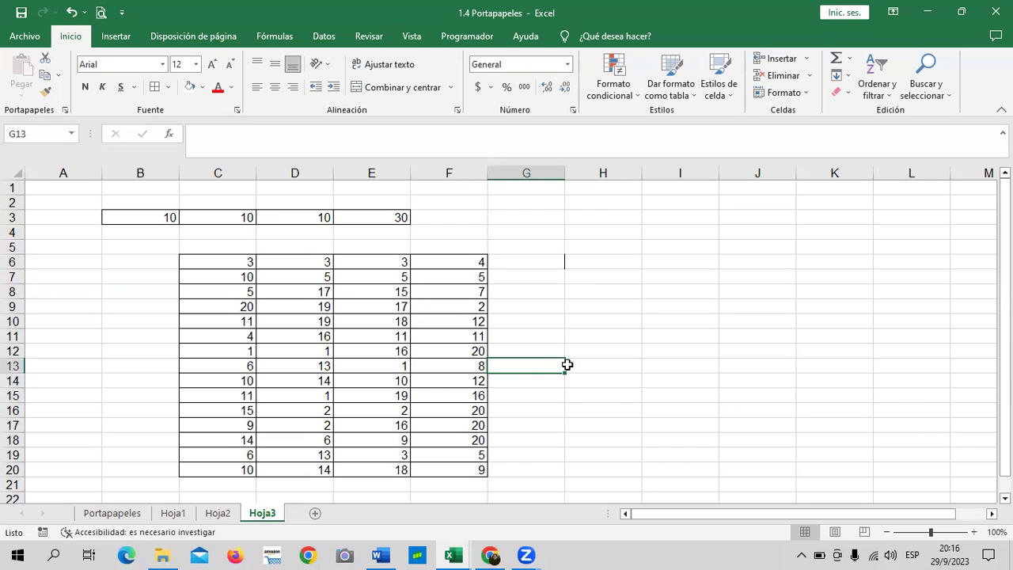
drag(245, 261, 447, 470)
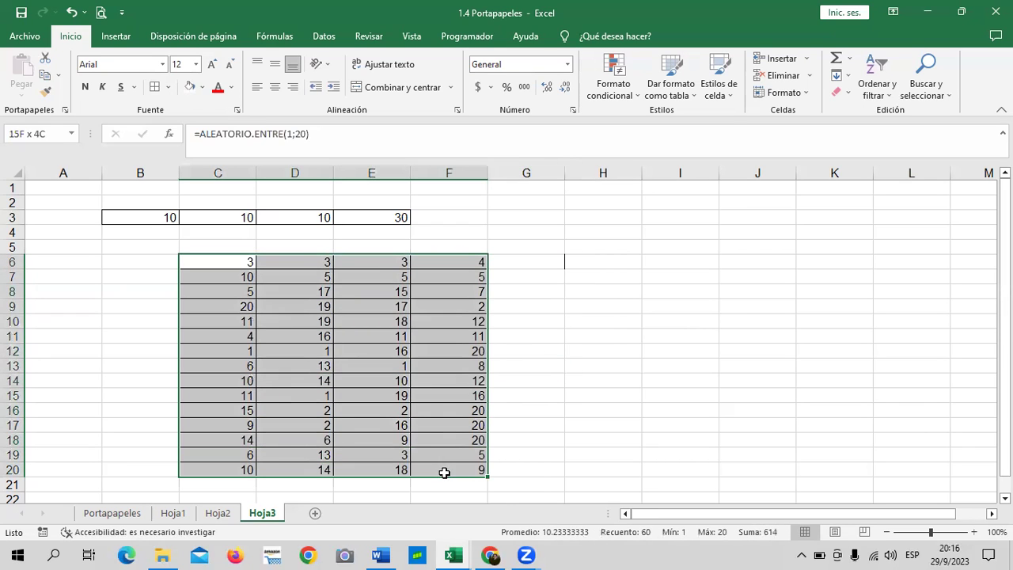
right_click(244, 263)
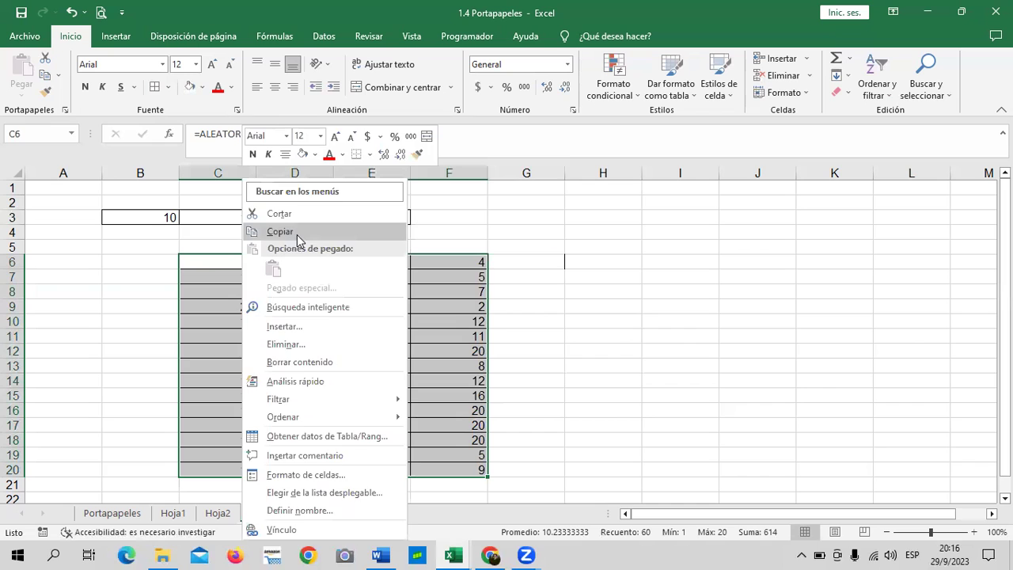
click(309, 230)
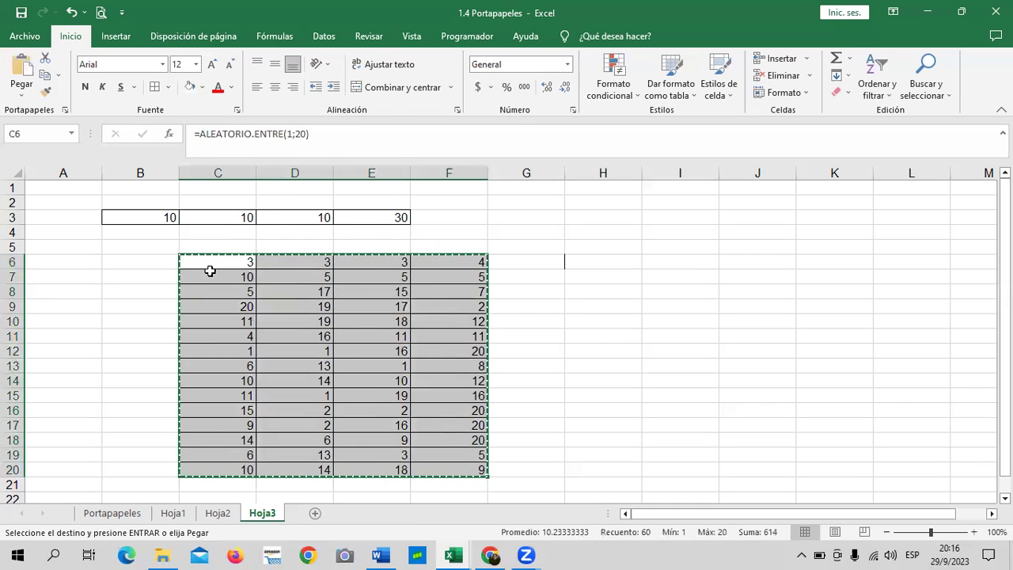
right_click(210, 275)
click(266, 270)
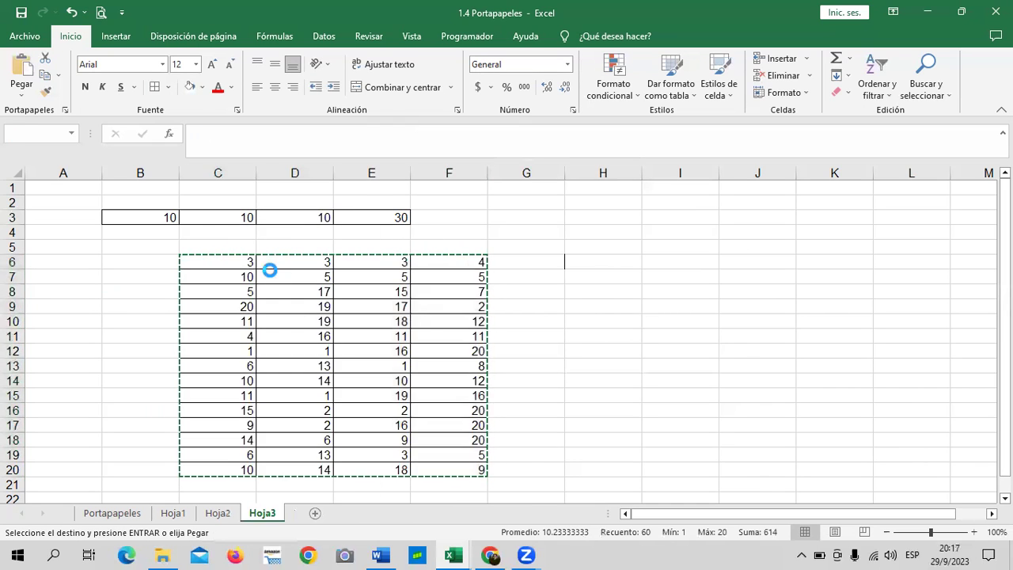
key(Escape)
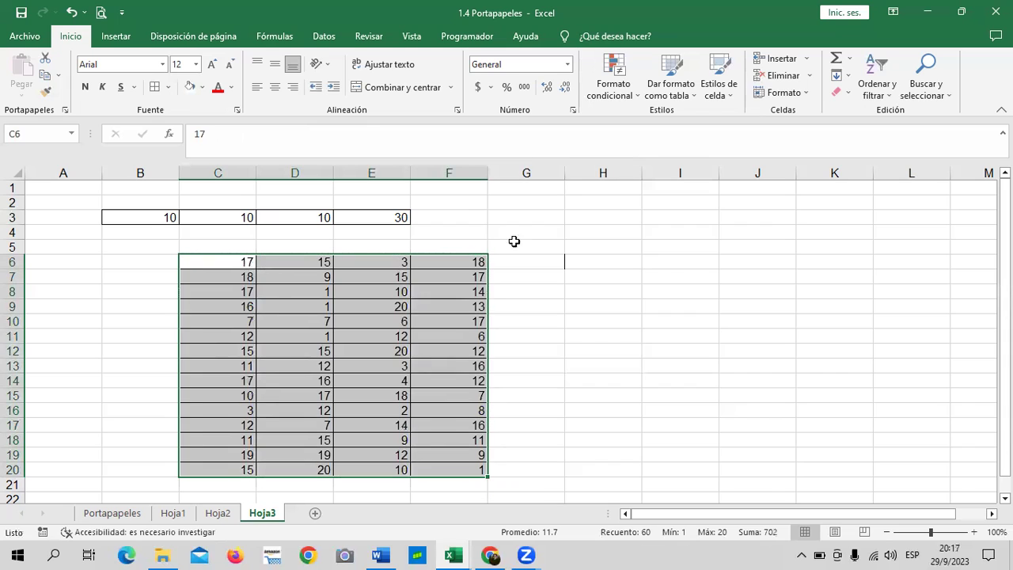
drag(693, 267, 693, 277)
Step: Check cells such as C6, C15, E17, F20 and F6 to confirm they hold plain numbers
click(237, 306)
click(226, 263)
click(241, 395)
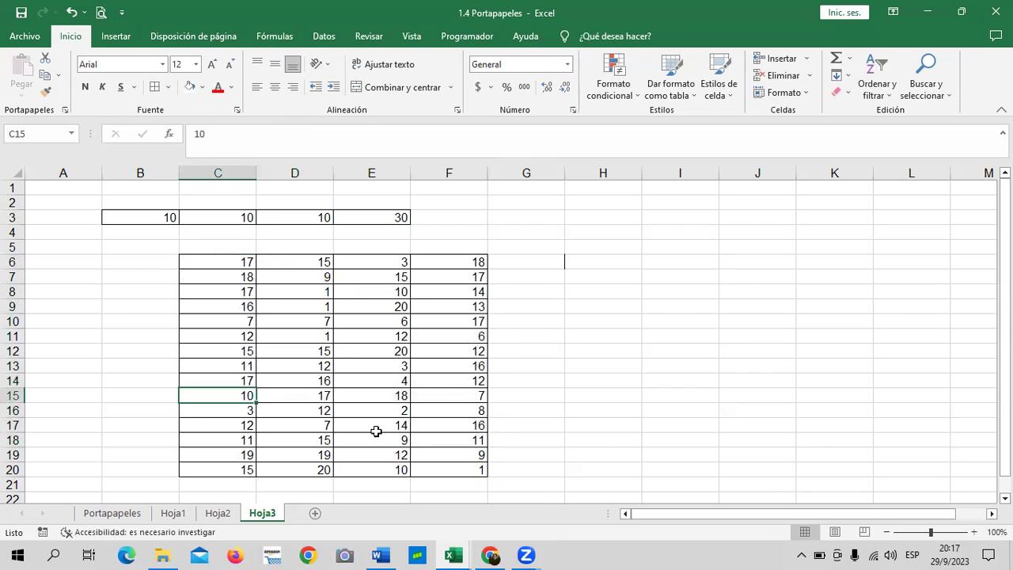
click(378, 428)
click(437, 424)
click(446, 468)
click(451, 396)
click(435, 322)
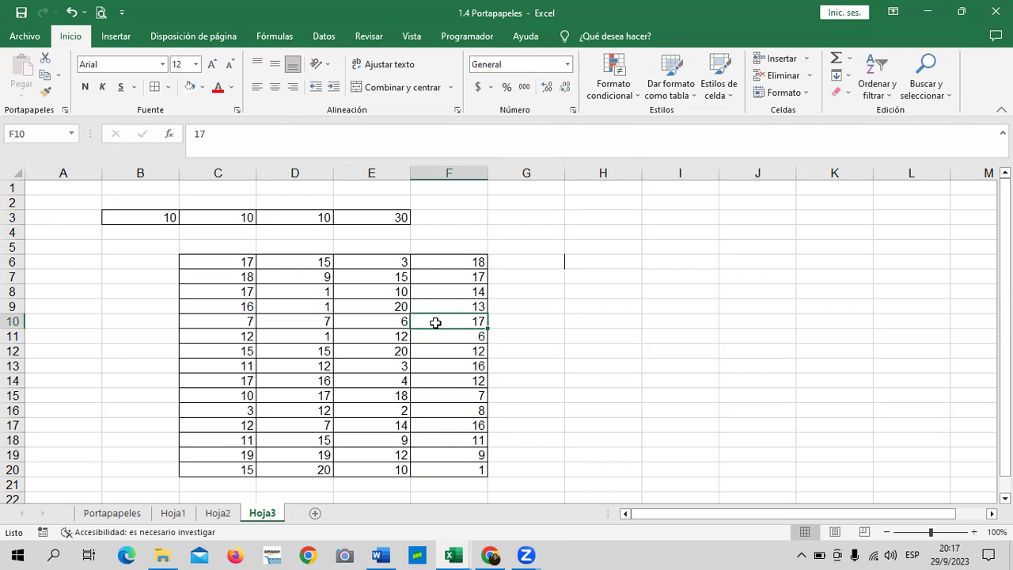
click(428, 265)
click(357, 267)
click(303, 264)
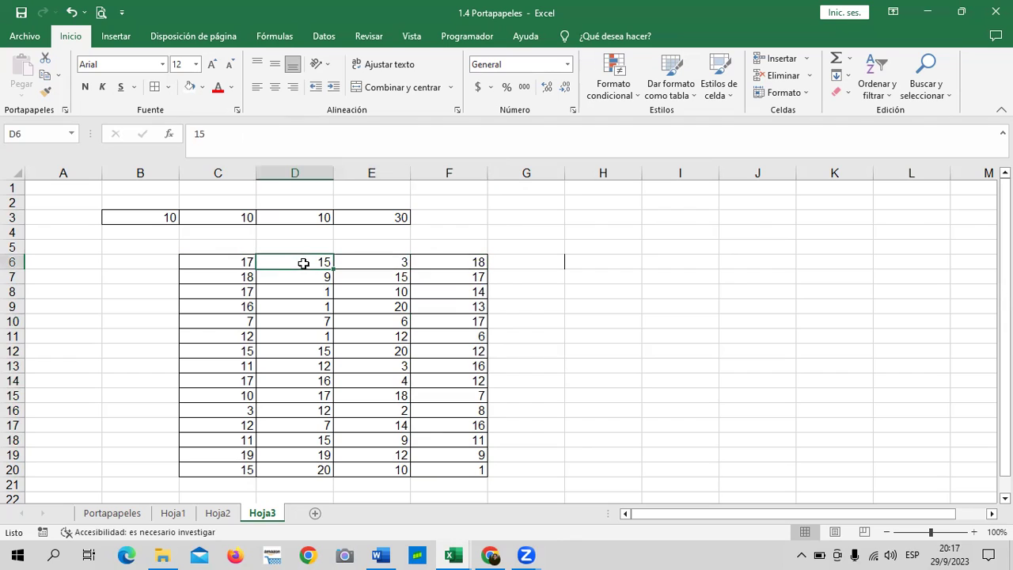
click(237, 265)
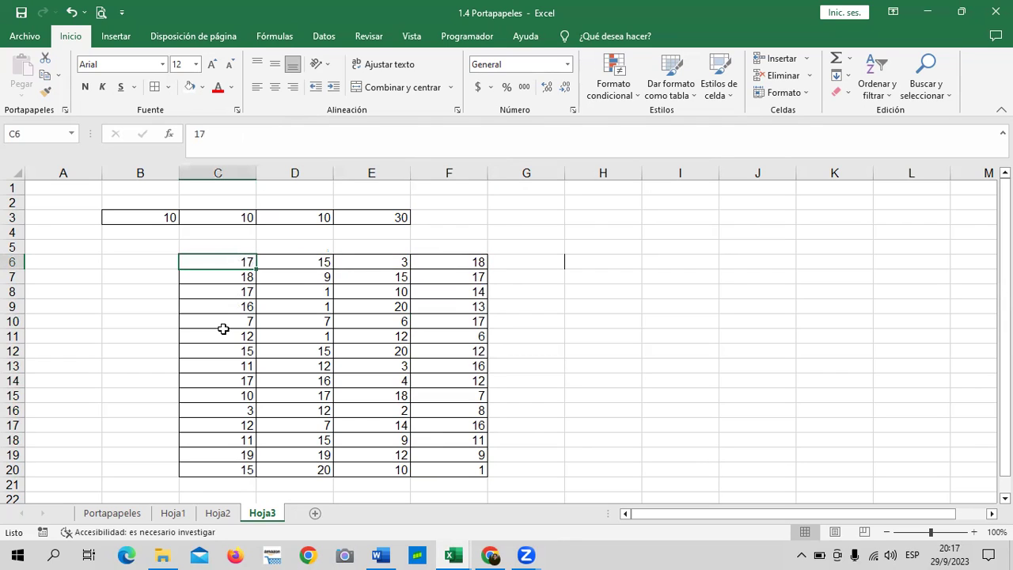
click(216, 439)
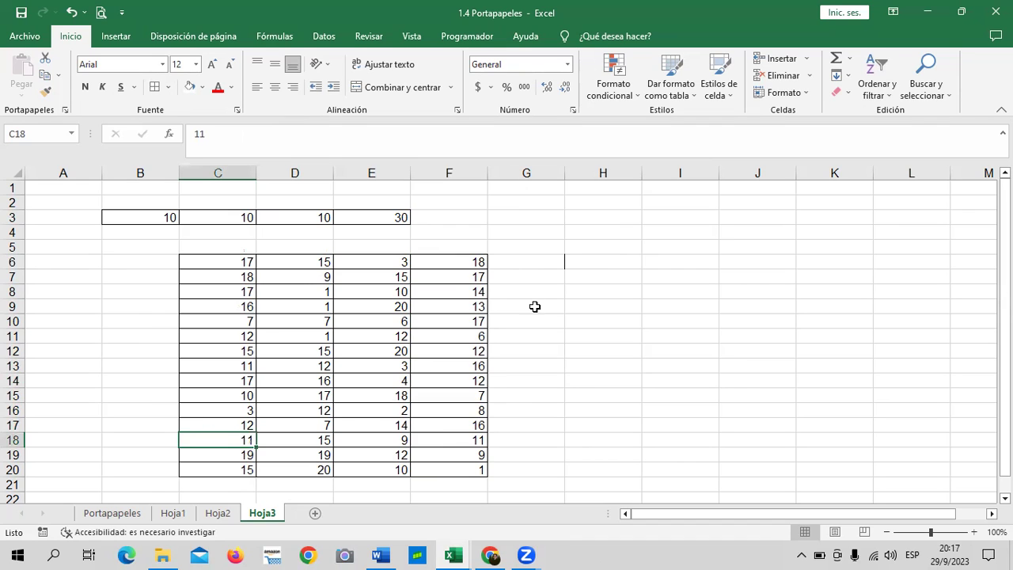
Step: Insert =SUMA(C6:F6) in G6 with AutoSuma, giving a total of 53
click(528, 262)
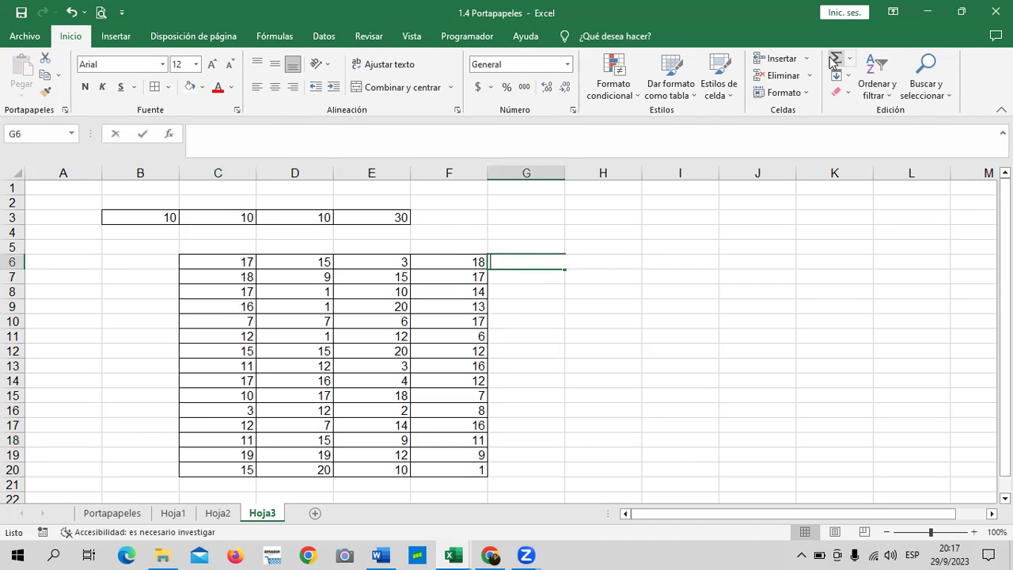
click(836, 61)
click(280, 136)
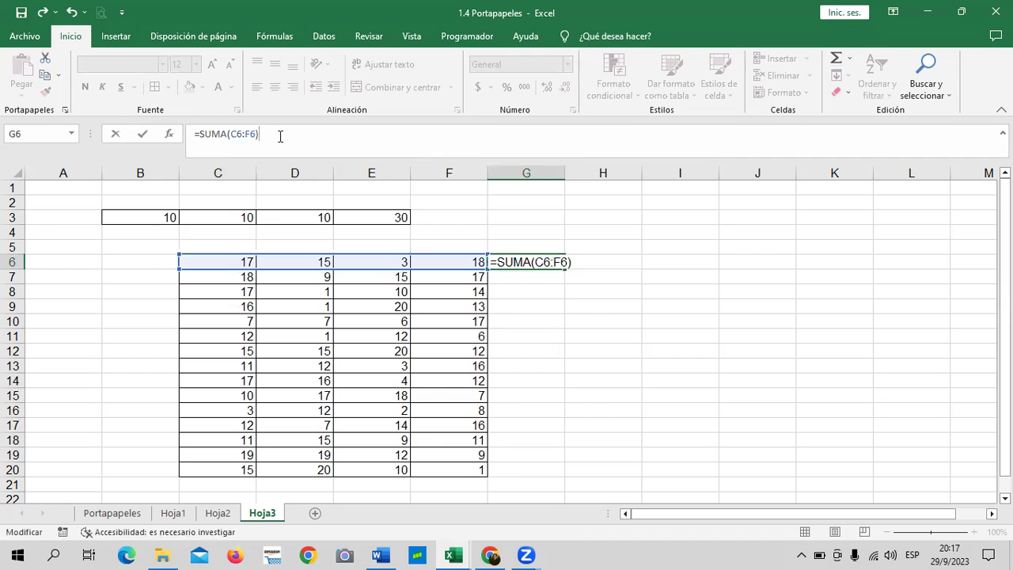
key(ctrl+Return)
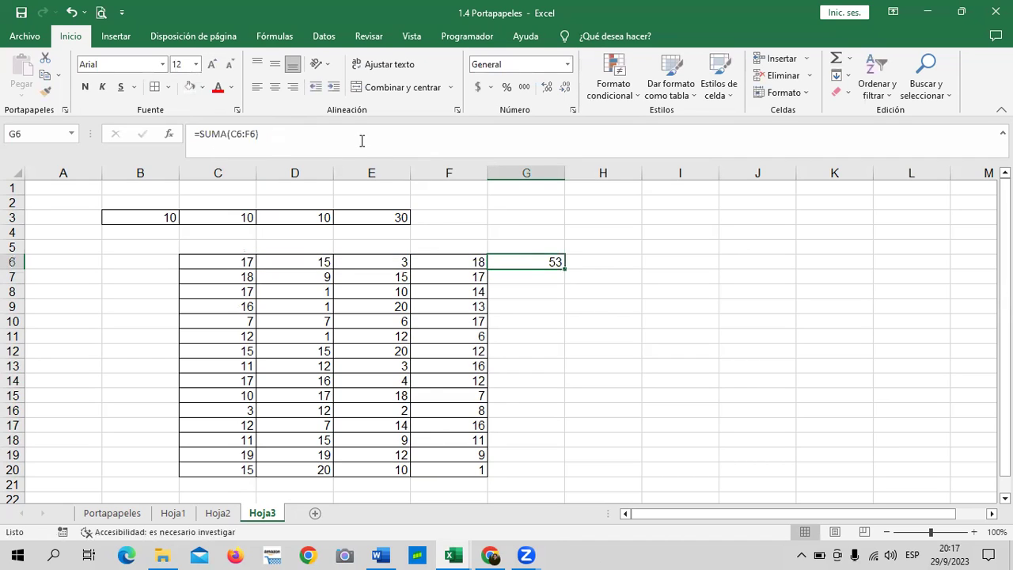
Step: Recommit G6's sum several times to confirm the total stays at 53
click(355, 139)
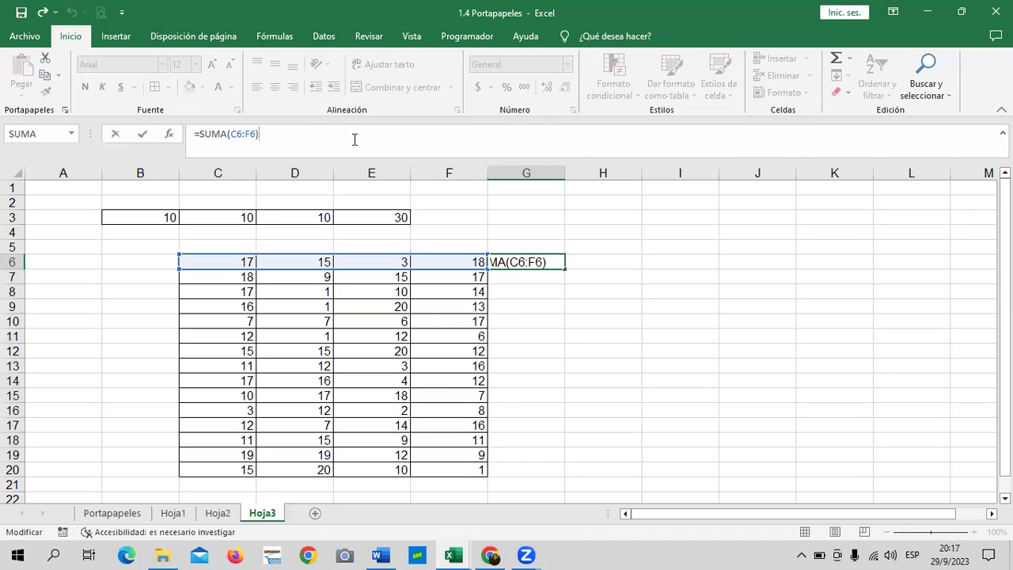
key(Return)
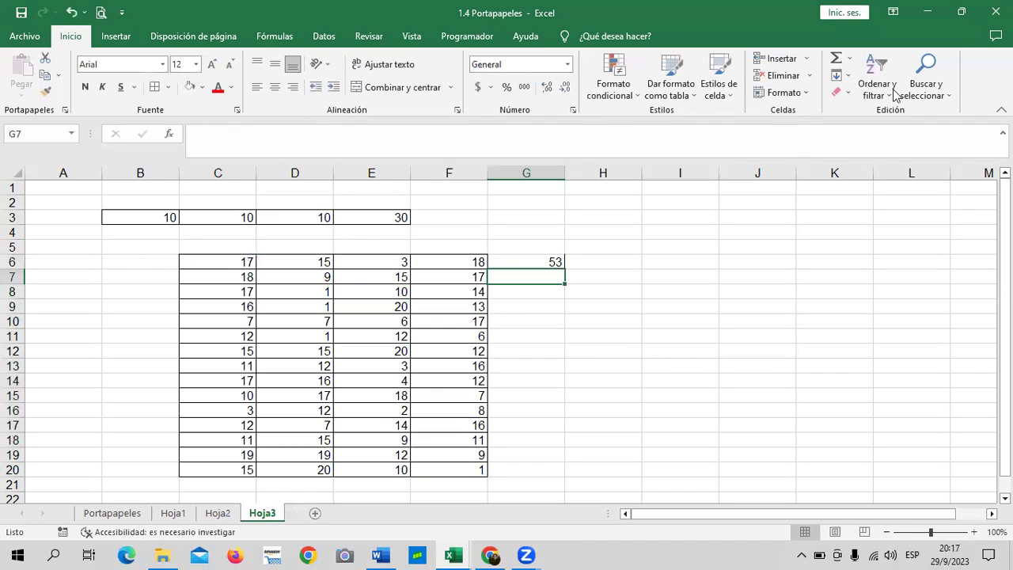
click(525, 262)
click(290, 134)
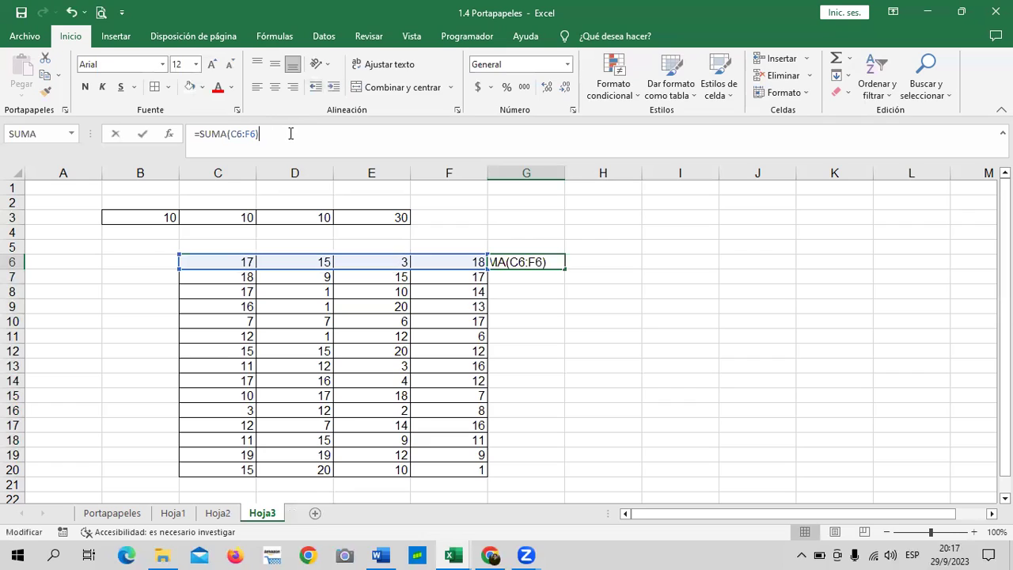
key(Return)
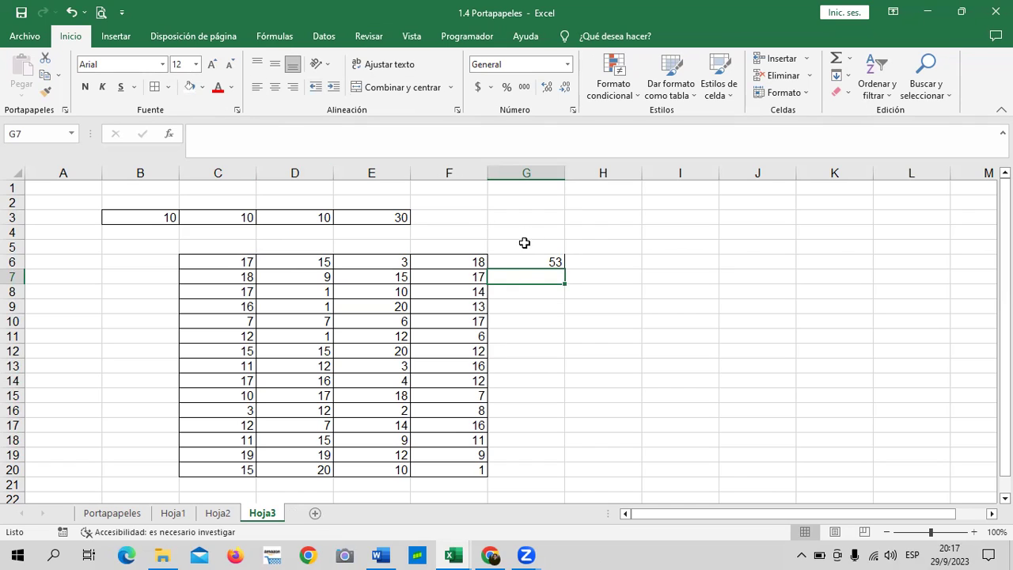
click(527, 262)
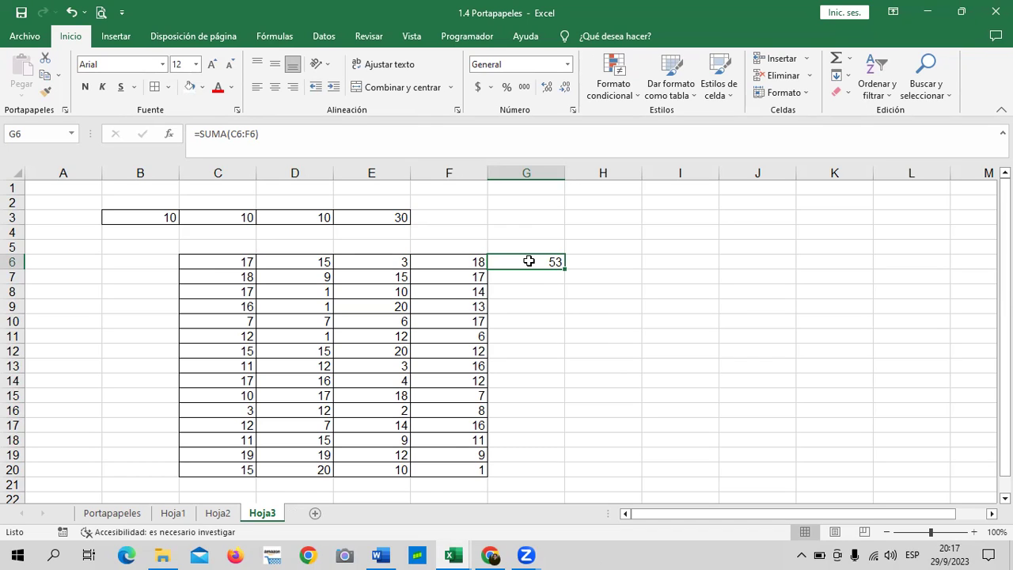
click(594, 260)
click(553, 261)
click(448, 145)
key(Return)
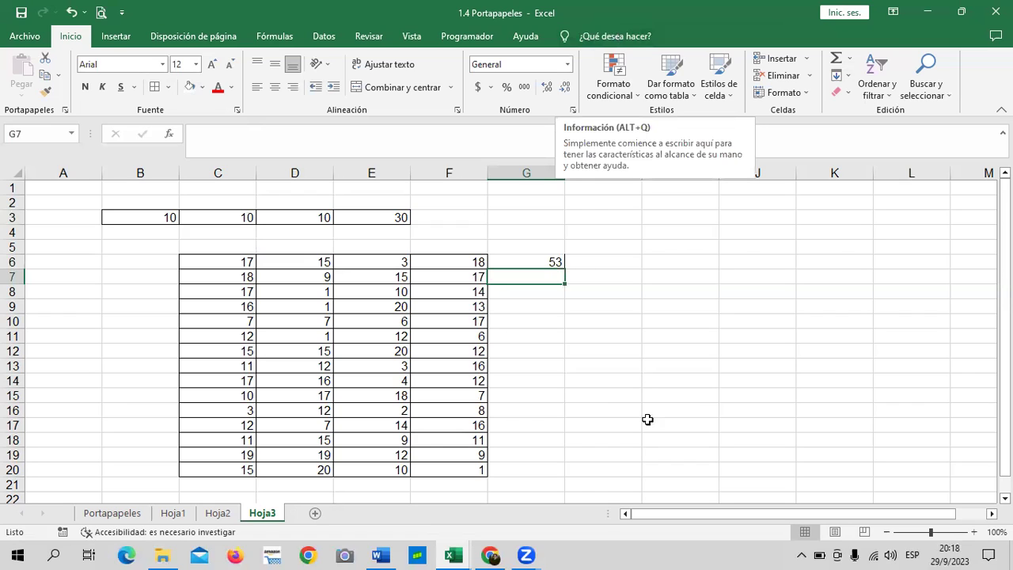
click(626, 396)
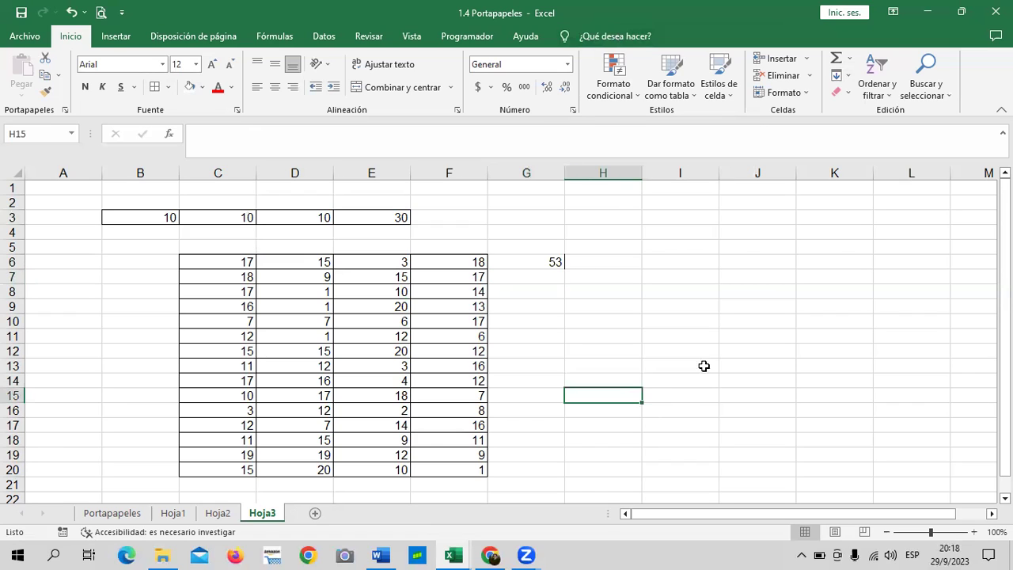
Step: Browse the Portapapeles, Hoja1 and Hoja2 sheets, then return to Hoja3 with the numbers table
click(116, 515)
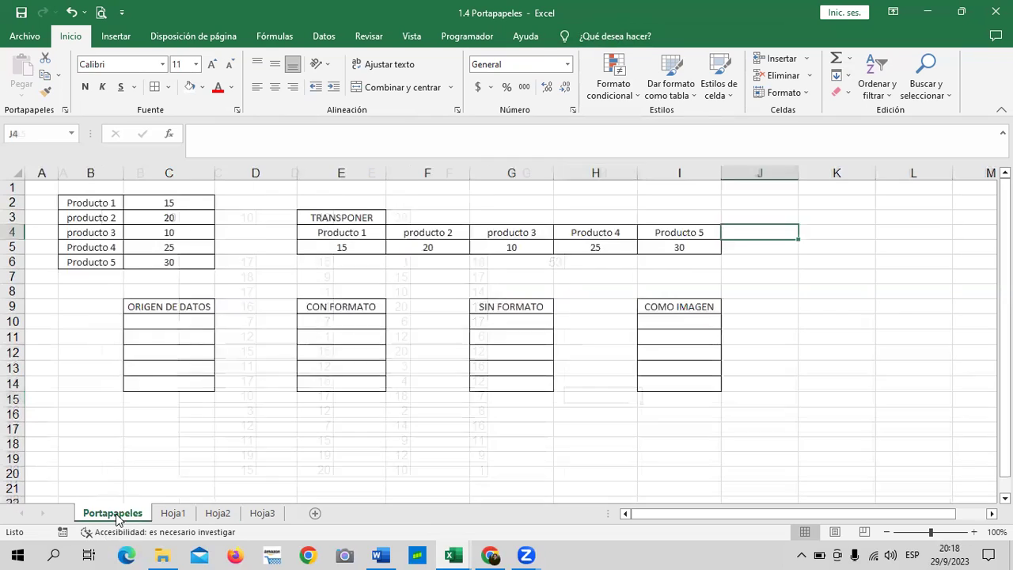
click(175, 515)
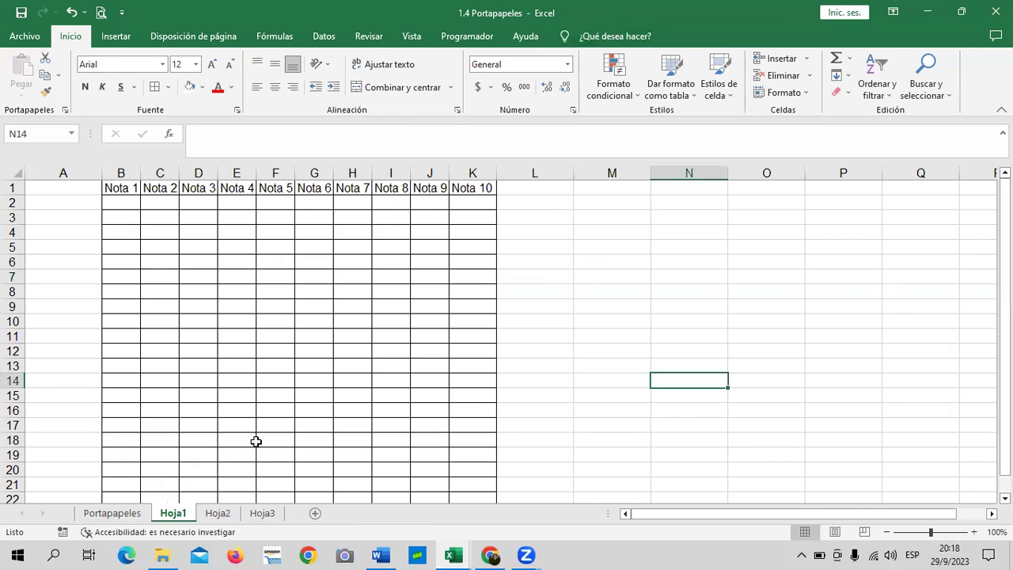
click(221, 514)
click(111, 512)
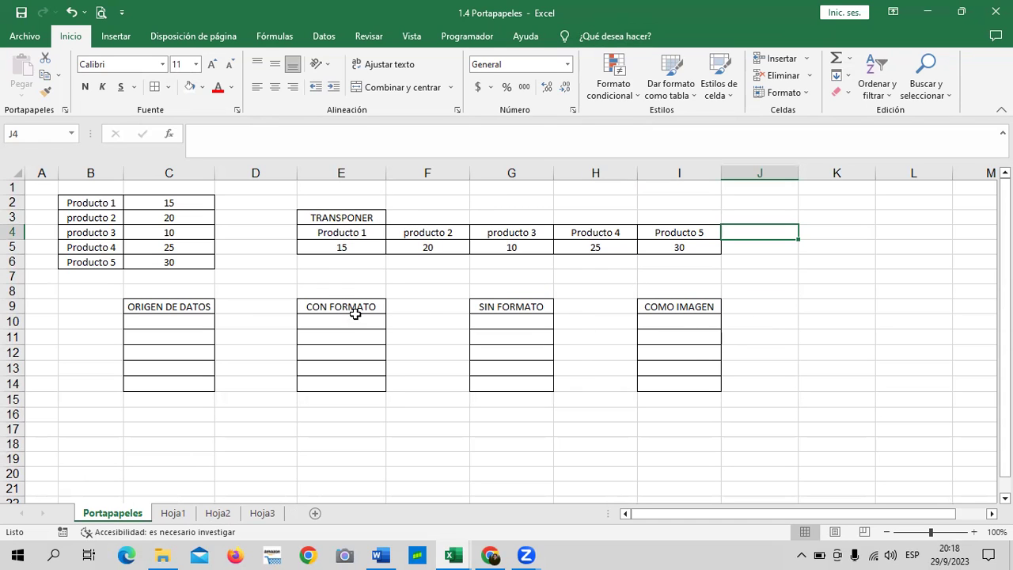
click(173, 513)
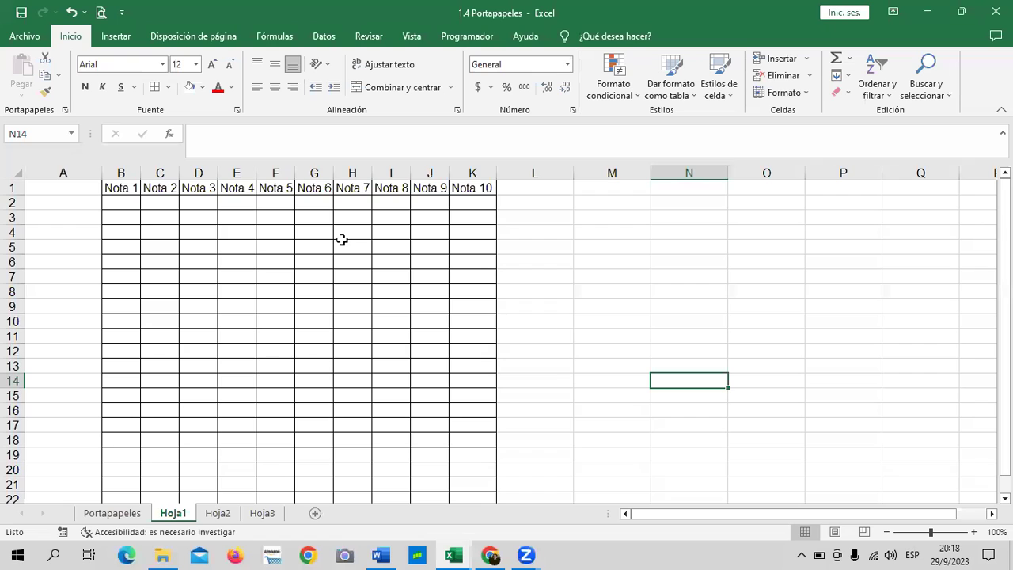
click(218, 513)
click(263, 516)
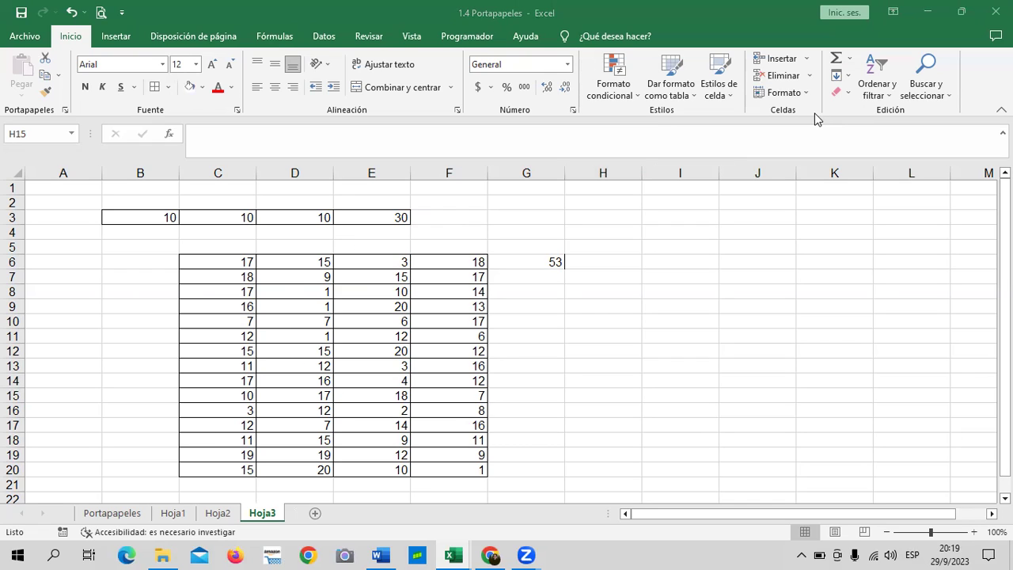
Step: Delete the row-sum formula from G6
click(531, 262)
key(Delete)
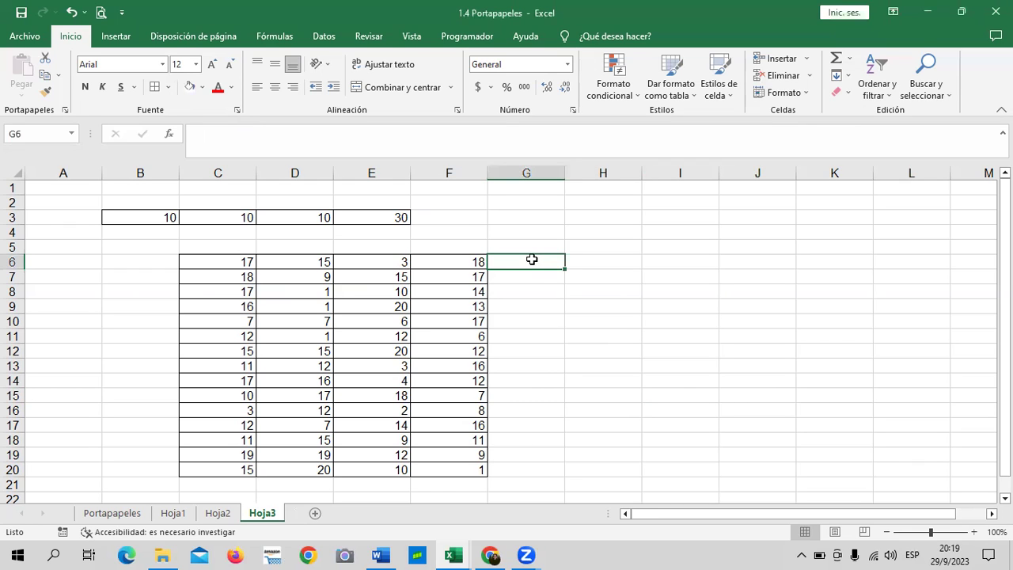
click(576, 294)
Step: Set H6's border to Sin borde so it has no border
scroll(576, 294, down, 1)
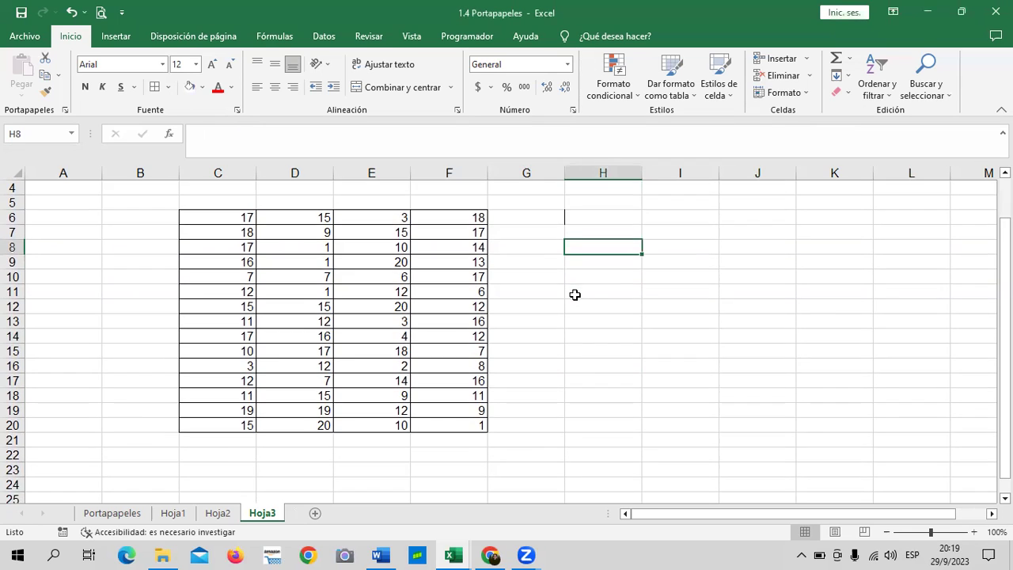
click(584, 219)
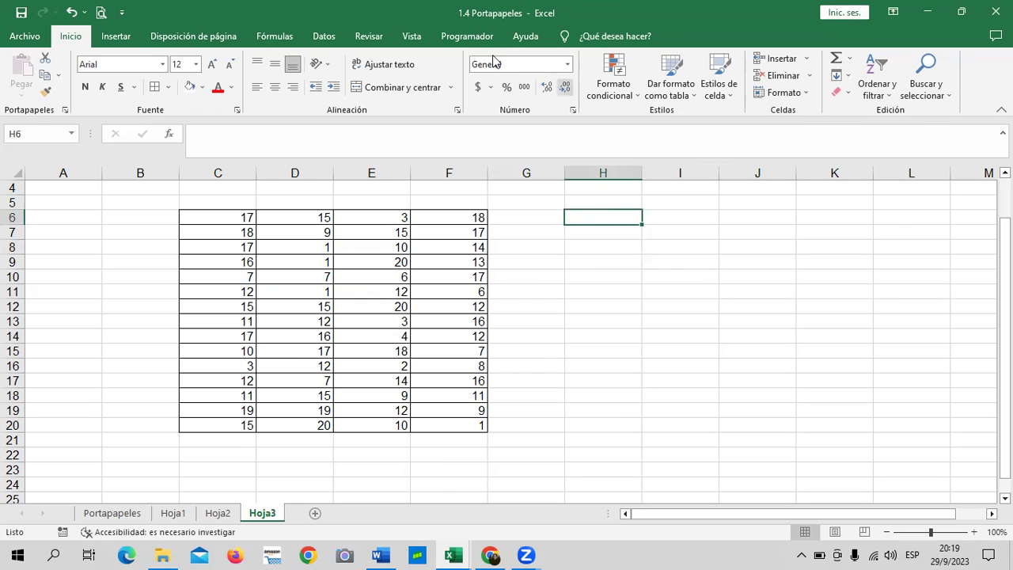
click(169, 87)
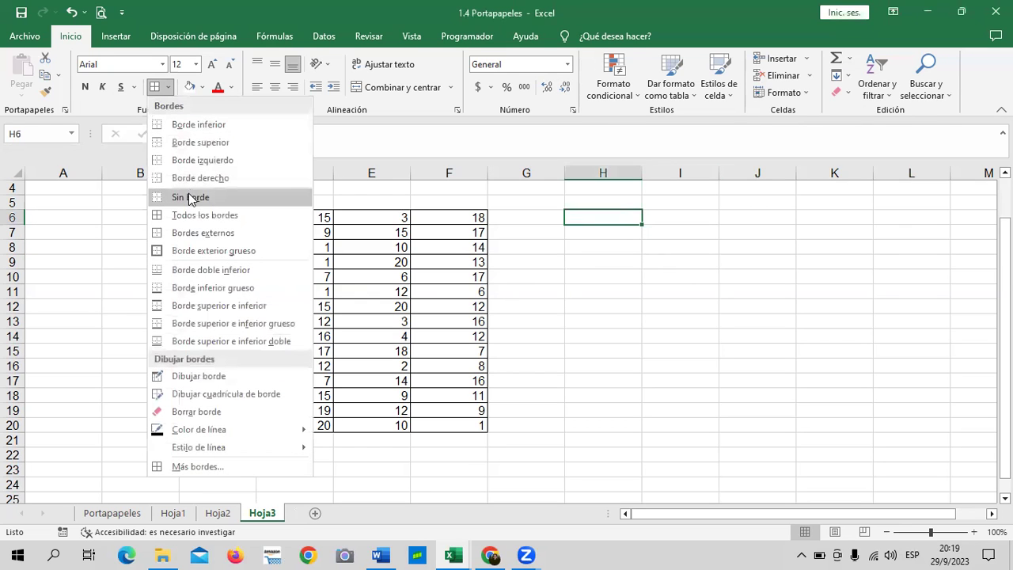
click(190, 197)
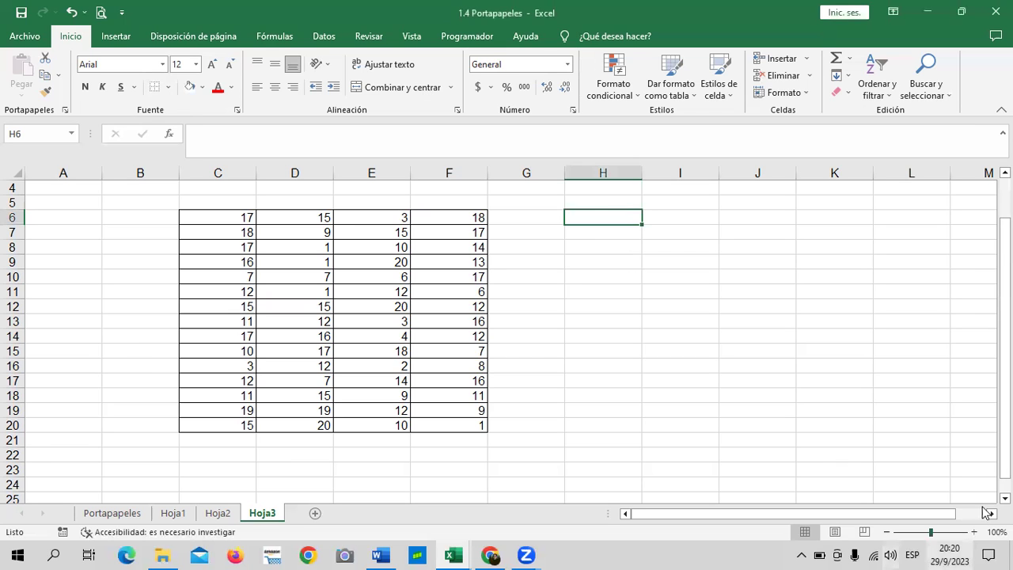
Step: Select the C6:F20 number table and dismiss the paste options tag once values are fixed
scroll(522, 340, right, 1)
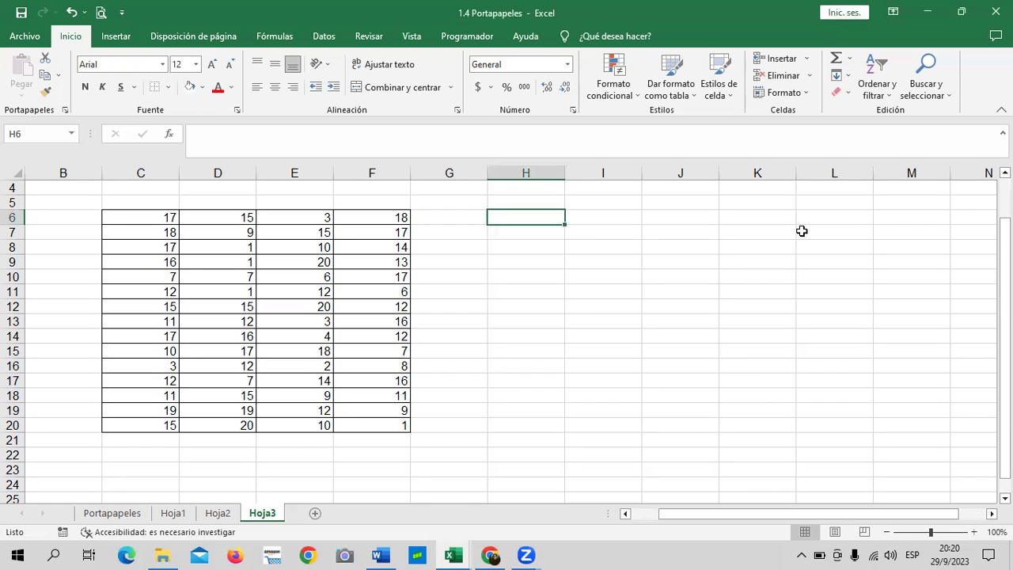
drag(128, 215, 375, 426)
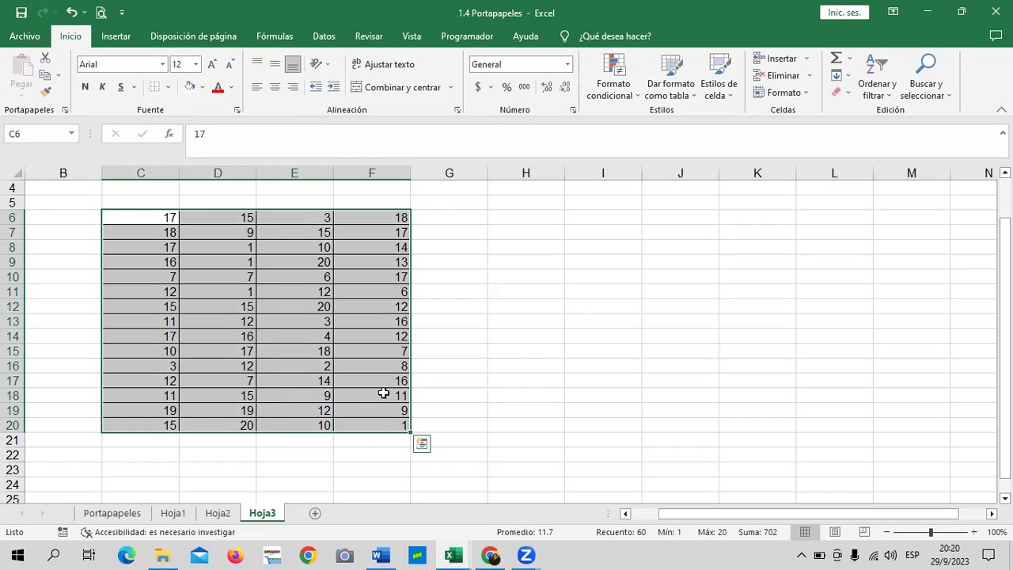
key(Escape)
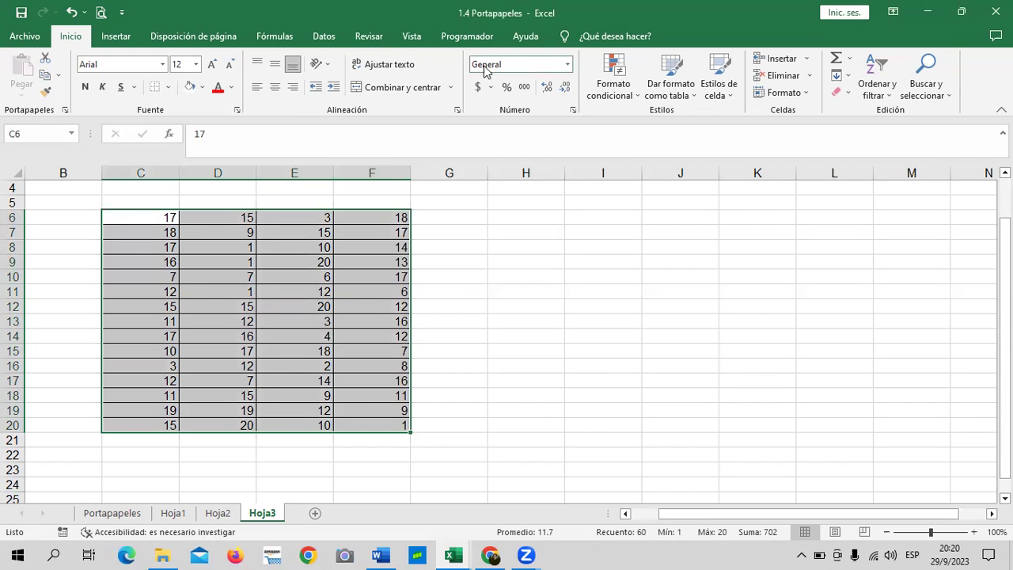
Step: Type =ALEATORIO.ENTRE(5;20 into H6, picking the function from the autocomplete list
click(474, 233)
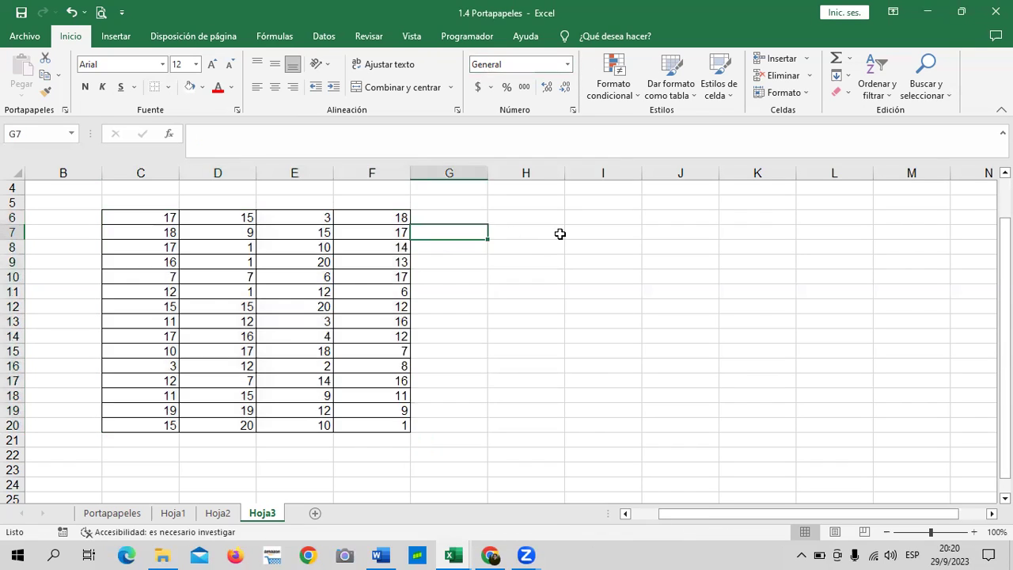
click(545, 219)
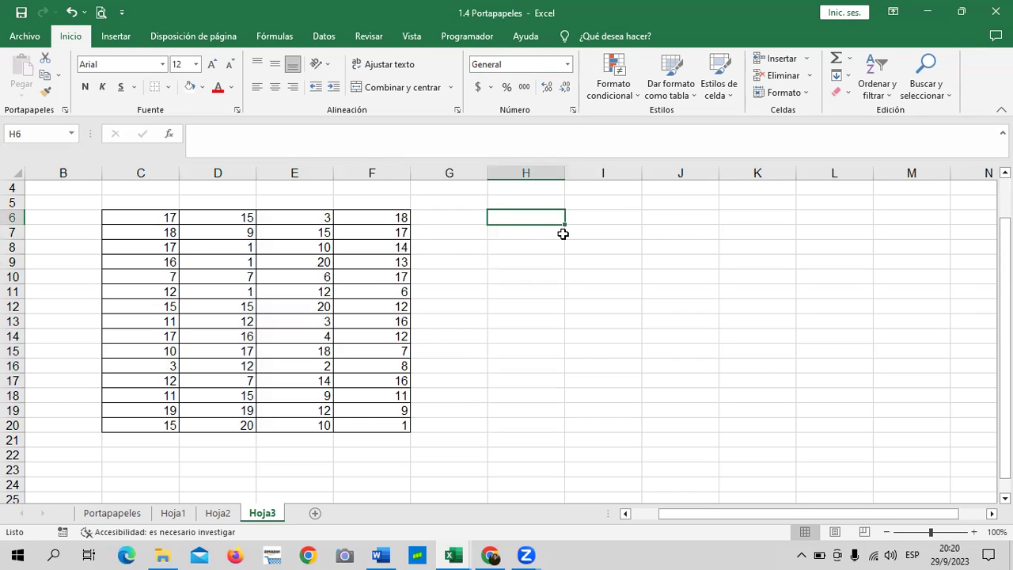
text(=)
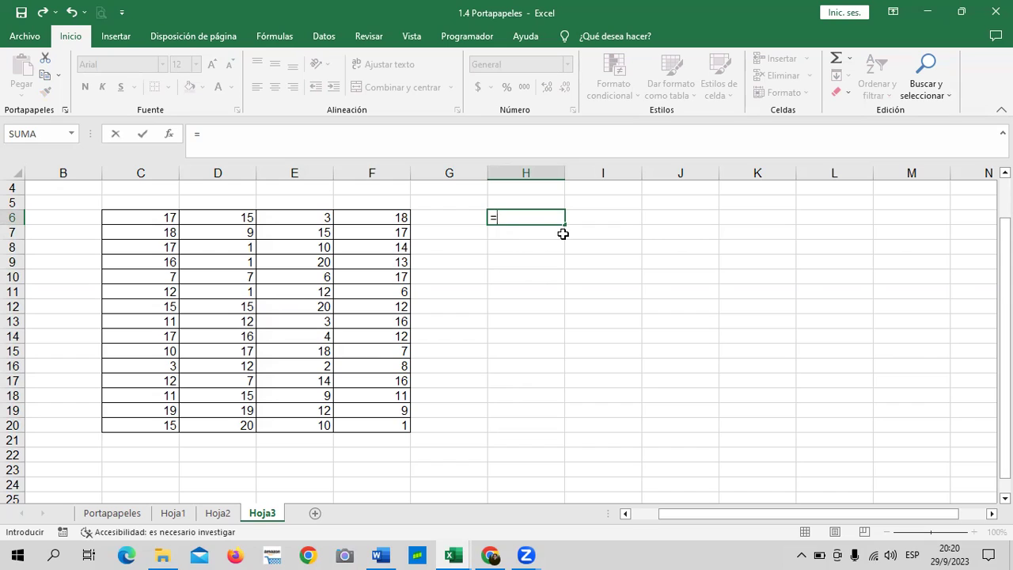
key(BackSpace)
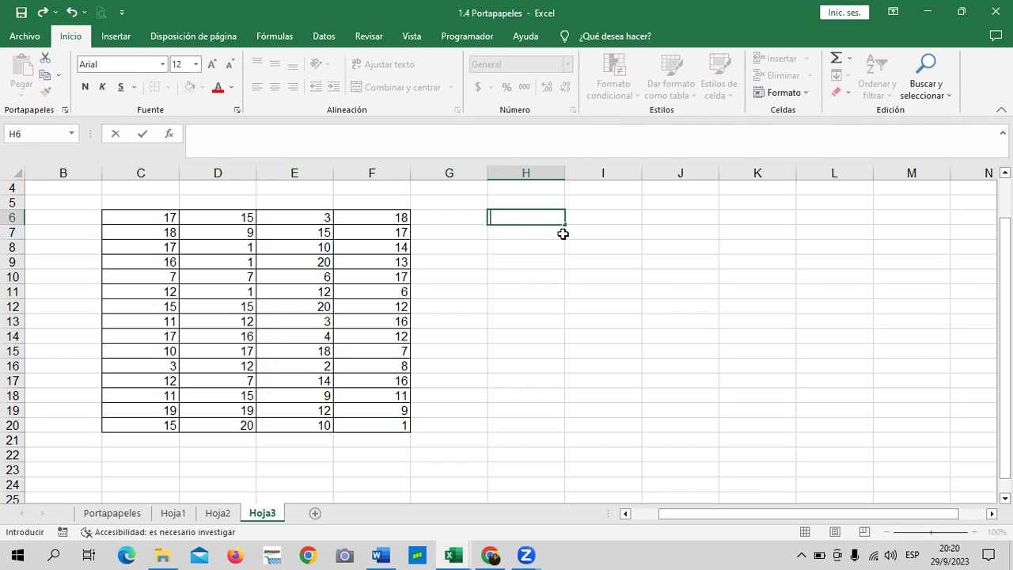
text(+)
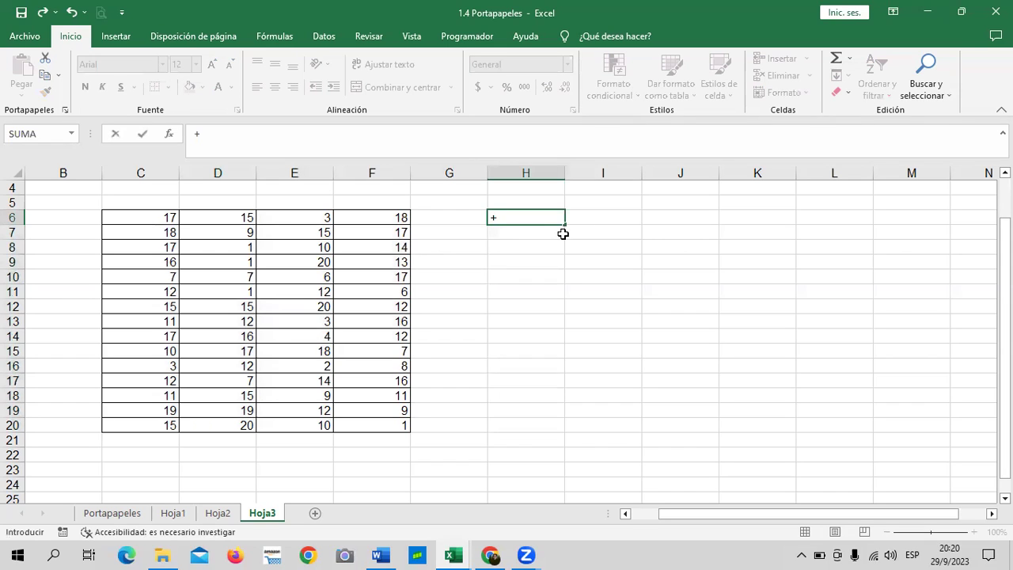
key(BackSpace)
text(=)
text(al)
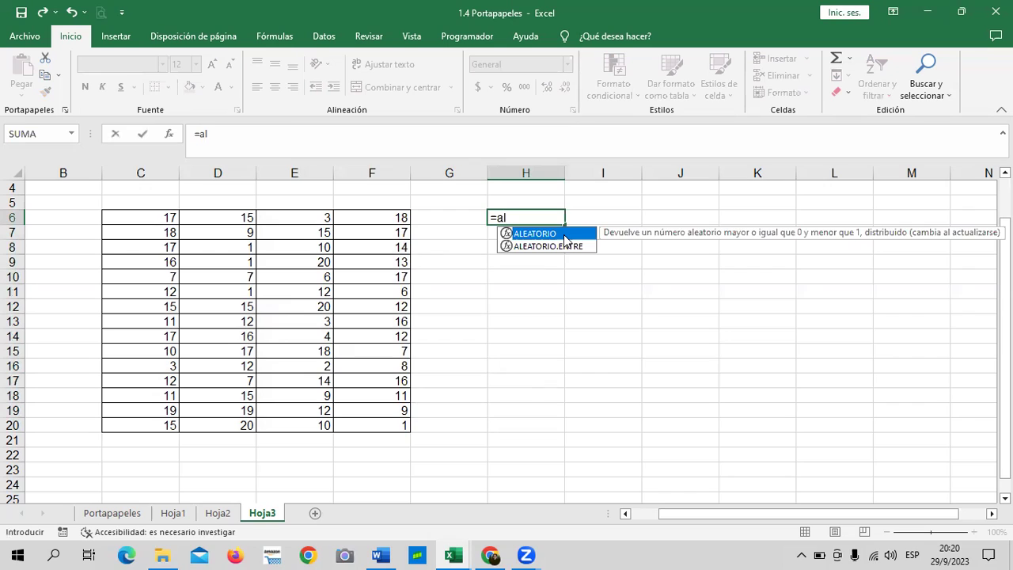
text(e)
text(al)
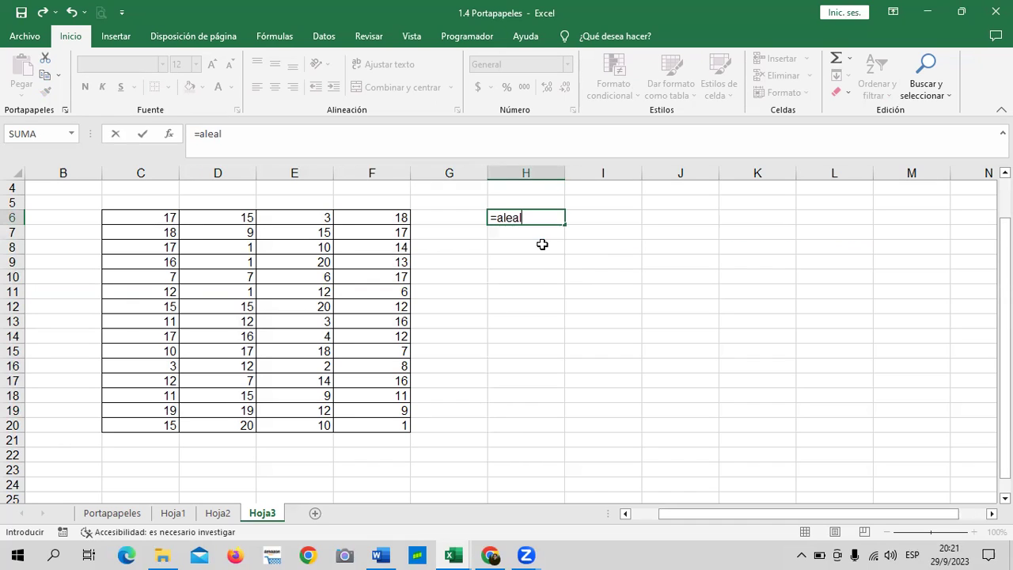
key(BackSpace)
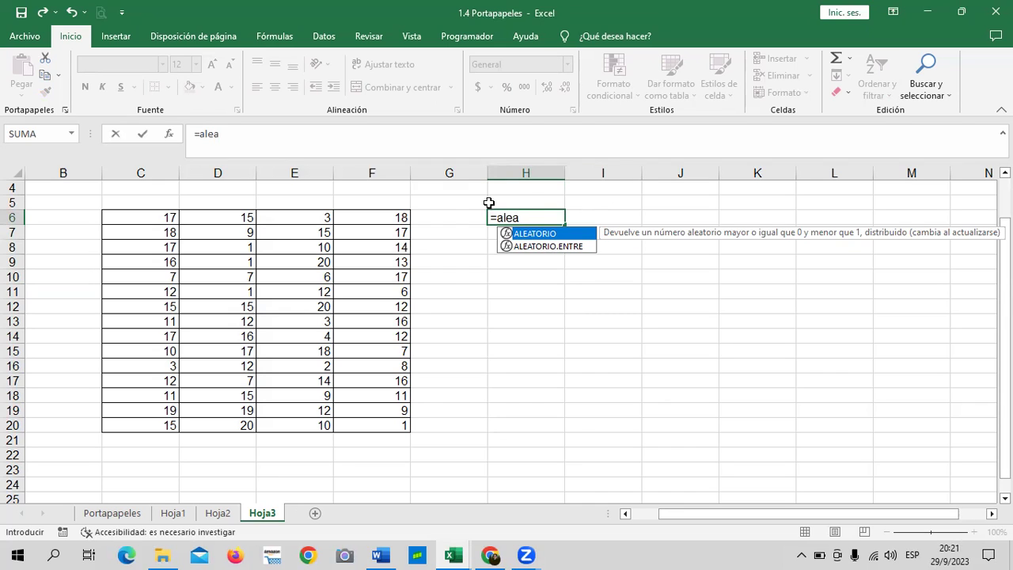
double_click(538, 247)
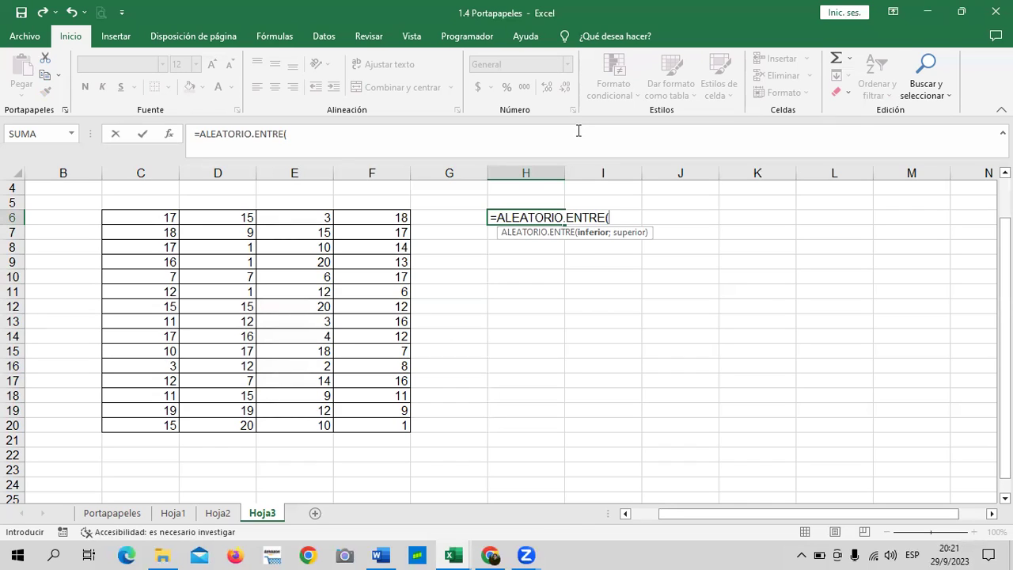
text(5;20)
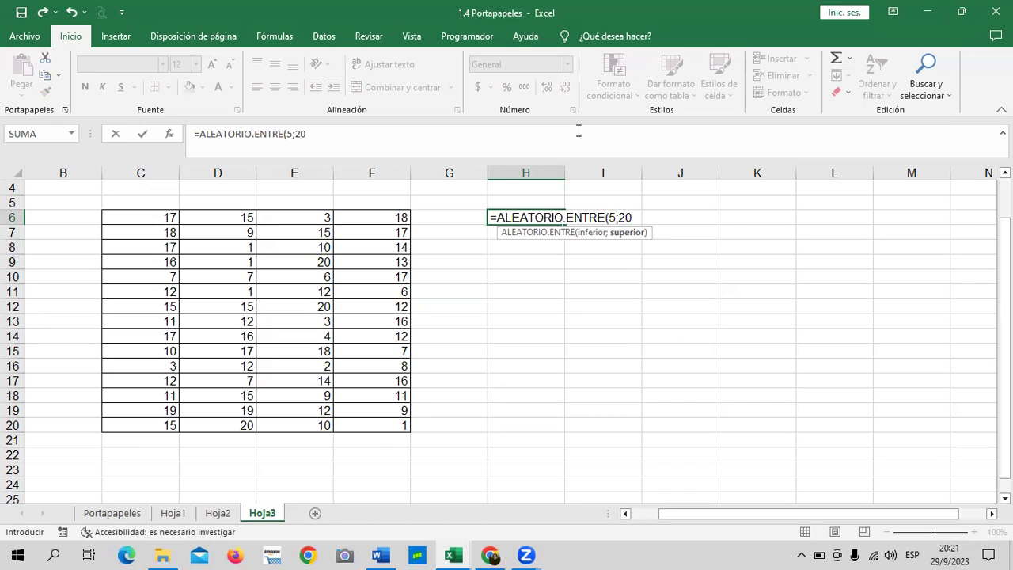
text())
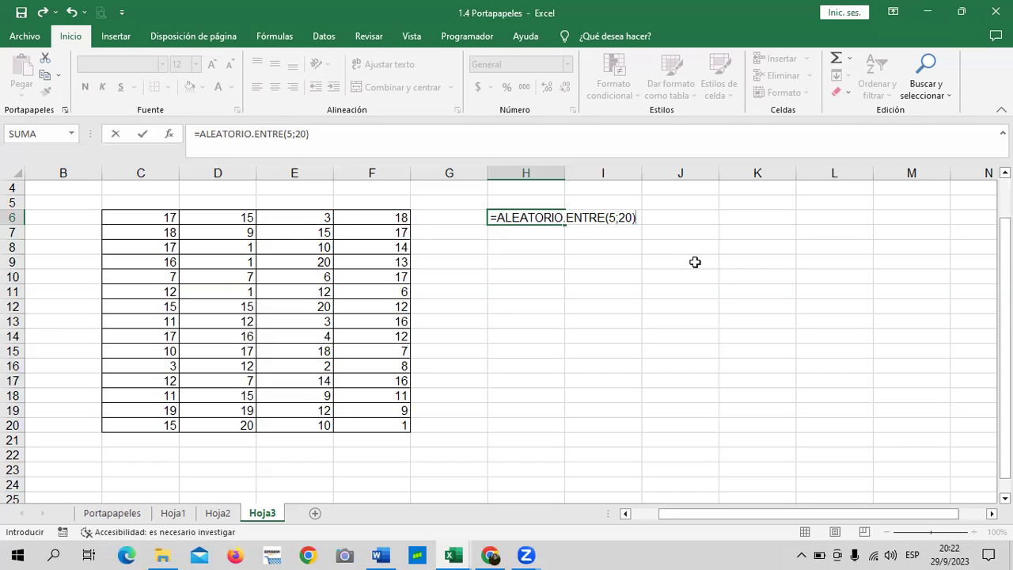
Step: Fill H6:K20 with =ALEATORIO.ENTRE(5;20), copying it from H6 across to K6 and down to row 20
key(Return)
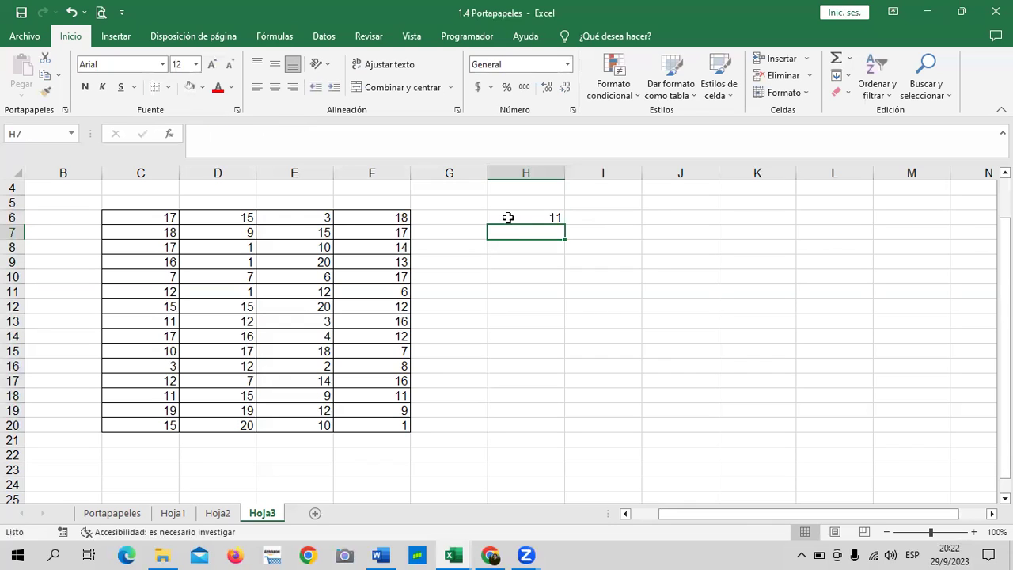
click(512, 216)
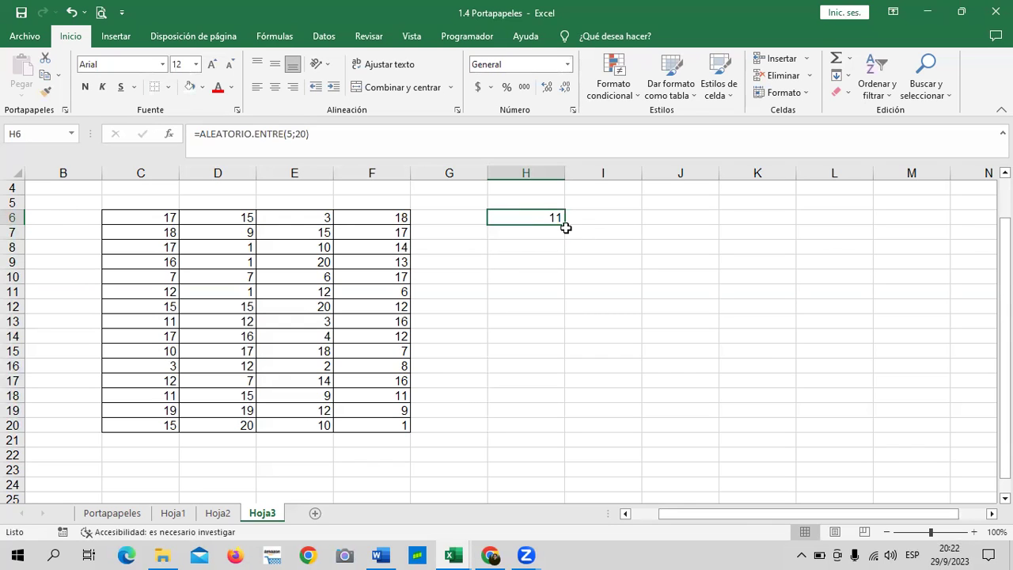
drag(565, 224, 792, 240)
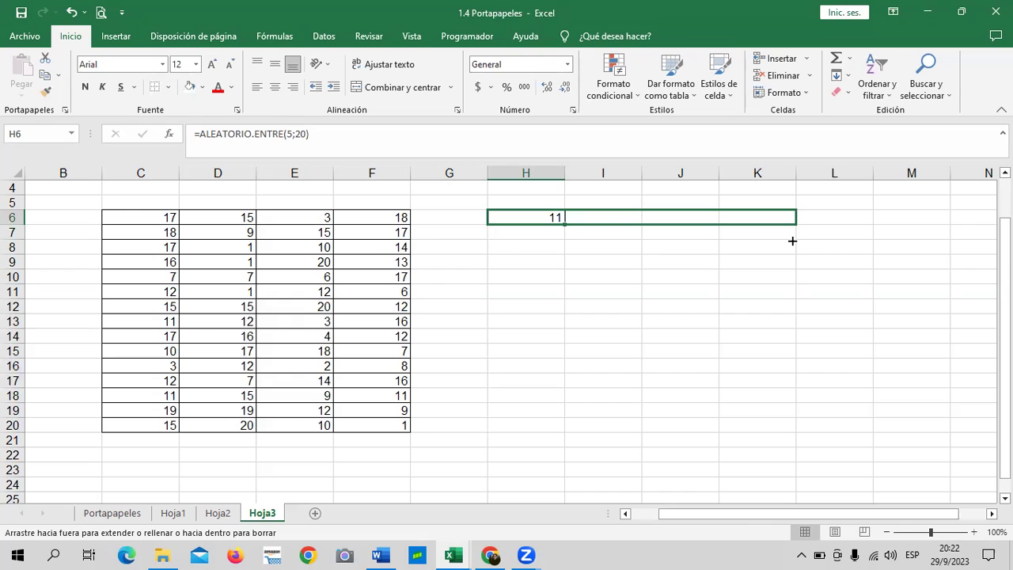
drag(799, 432, 795, 430)
drag(789, 416, 788, 420)
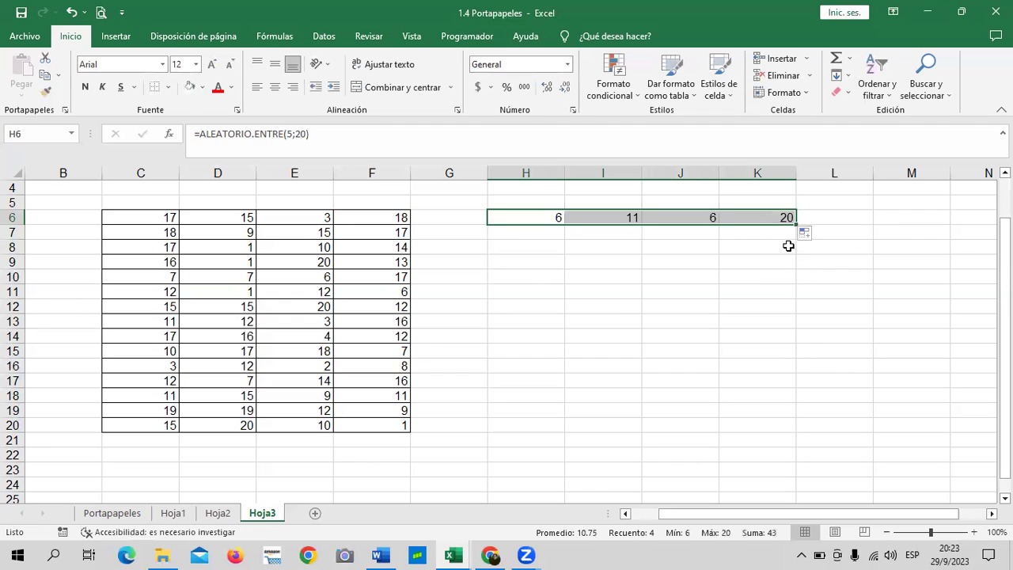
drag(796, 225, 795, 432)
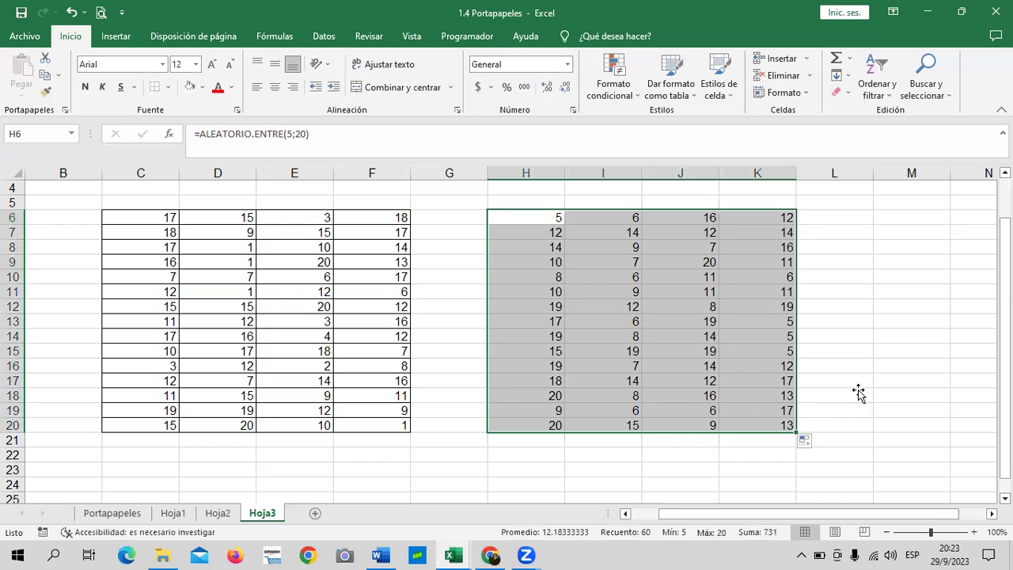
click(858, 390)
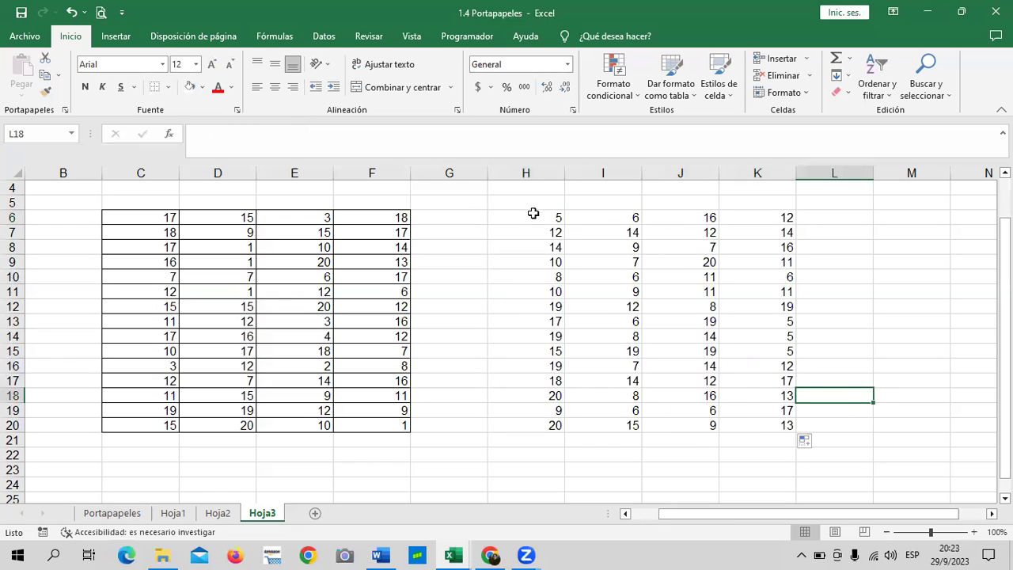
drag(534, 215, 766, 424)
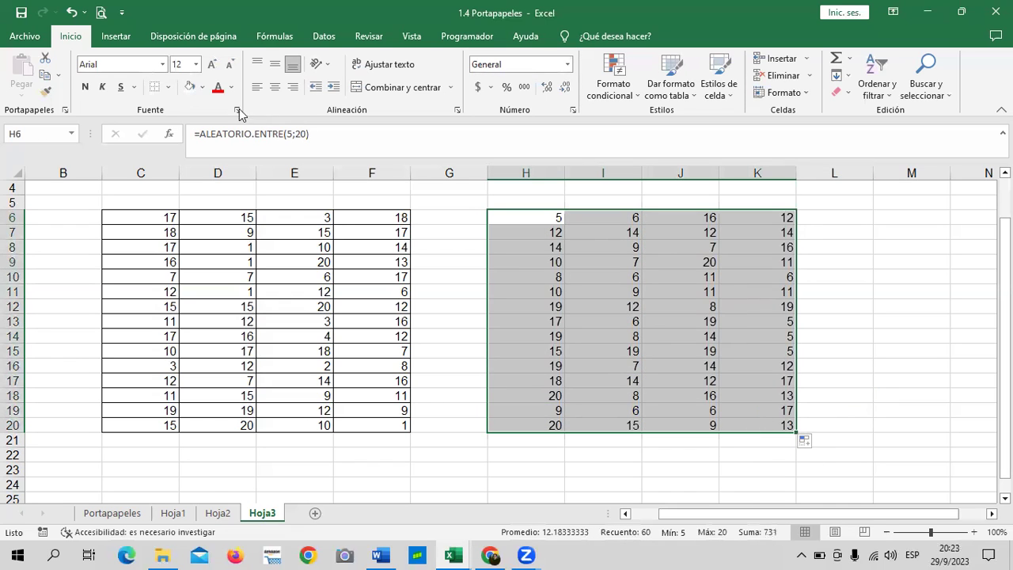
Step: Apply Todos los bordes to the H6:K20 block
click(168, 87)
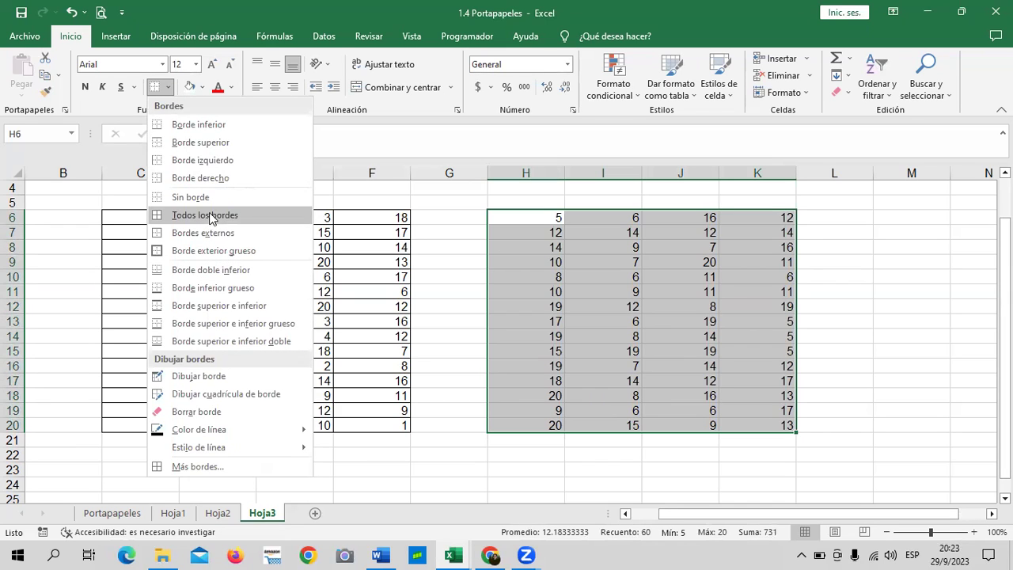
click(208, 216)
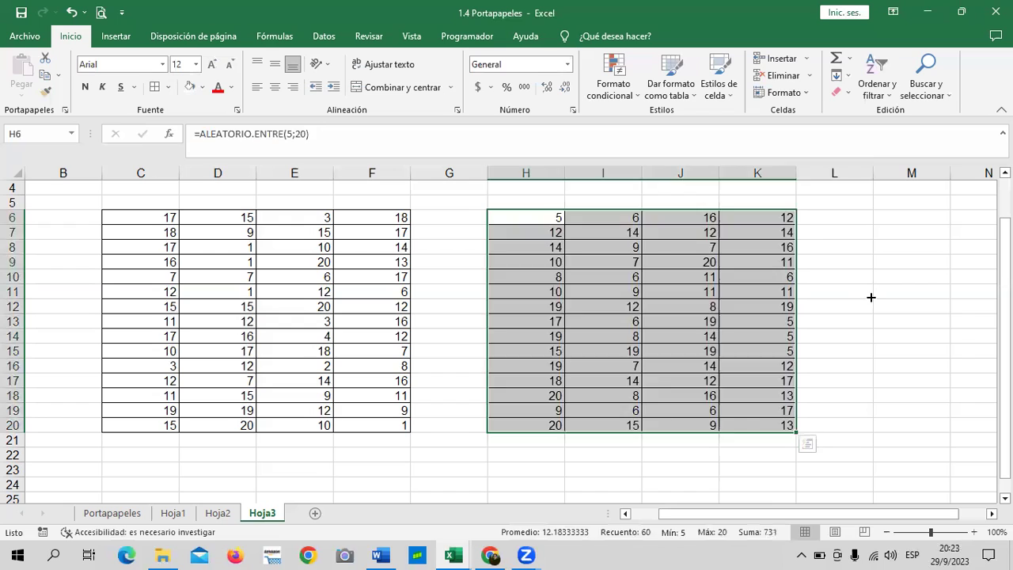
click(869, 296)
click(560, 291)
click(774, 400)
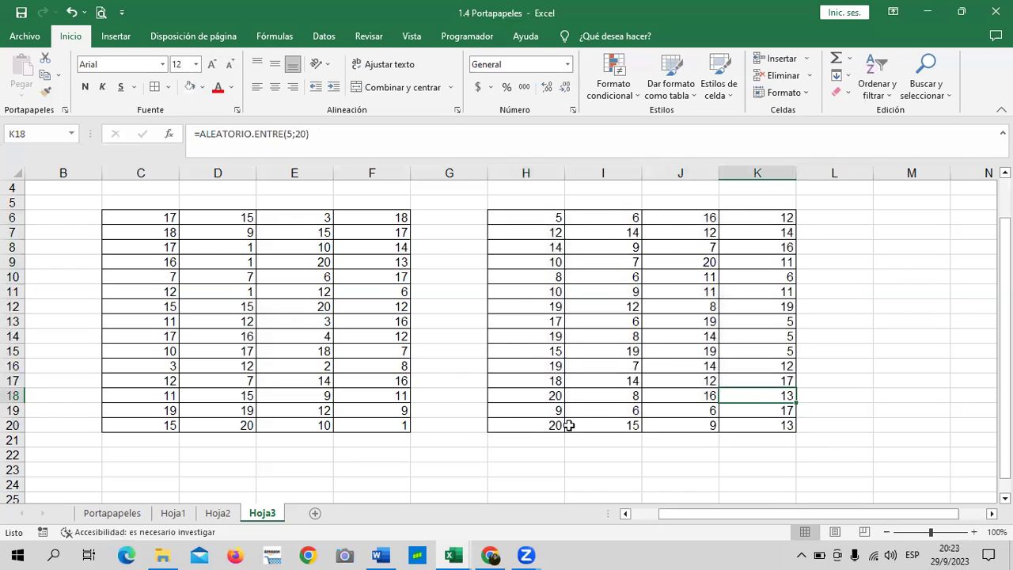
Step: Check the random-number formulas in cells of columns H to J
drag(547, 411, 550, 425)
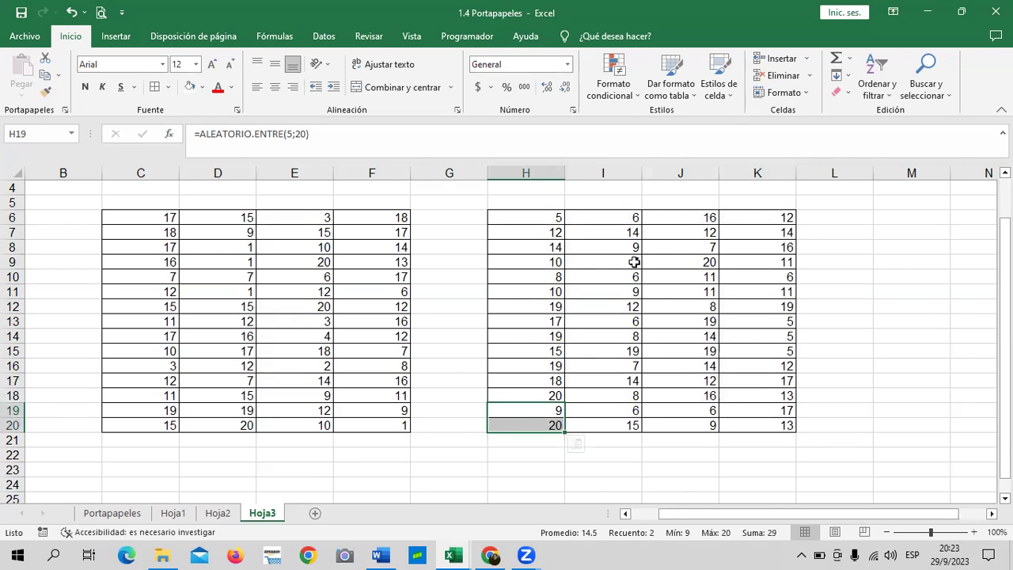
click(595, 235)
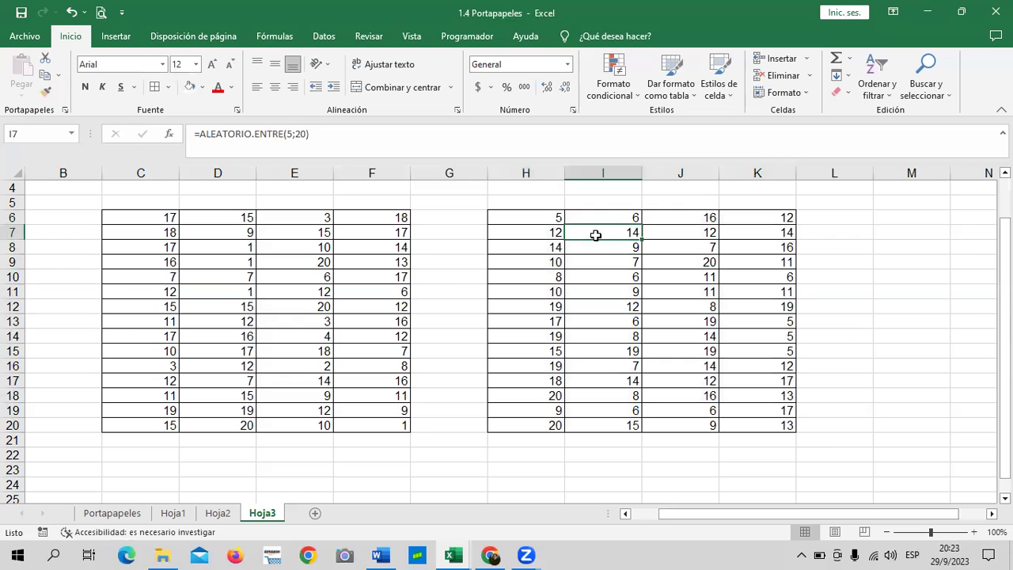
click(552, 219)
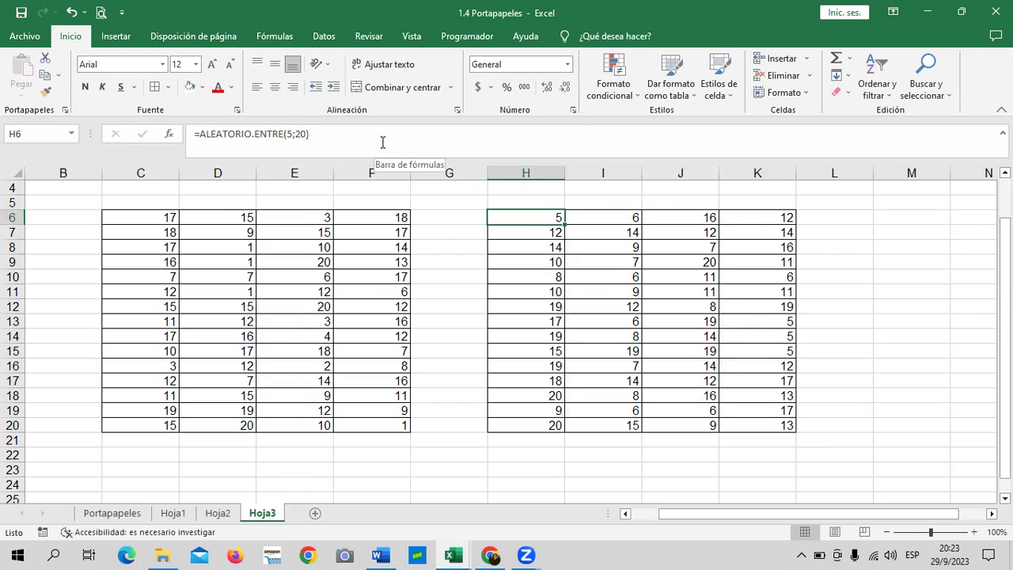
key(Down)
key(Down)
key(Down)
key(Down)
key(Down)
key(Down)
key(Down)
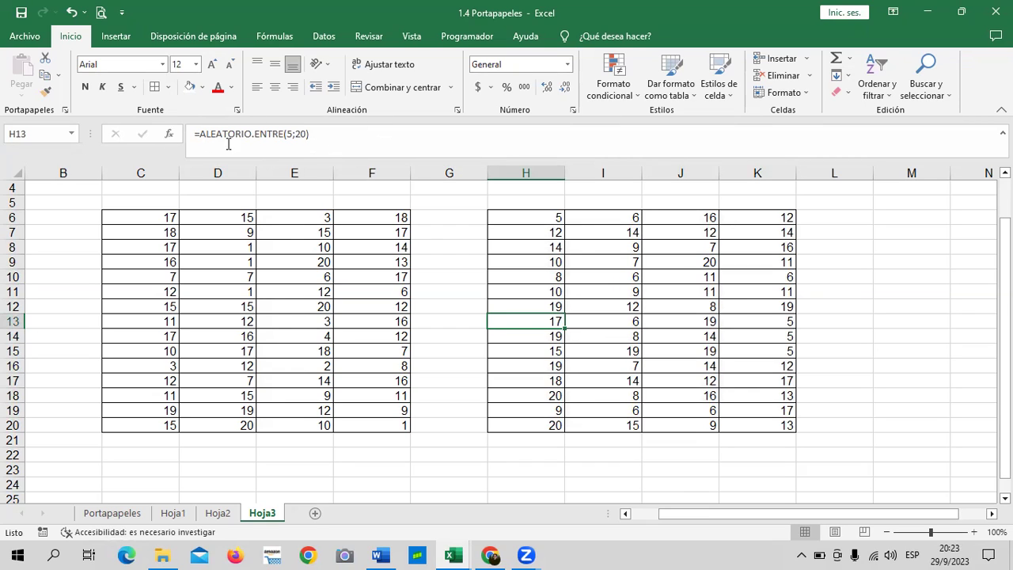
click(649, 227)
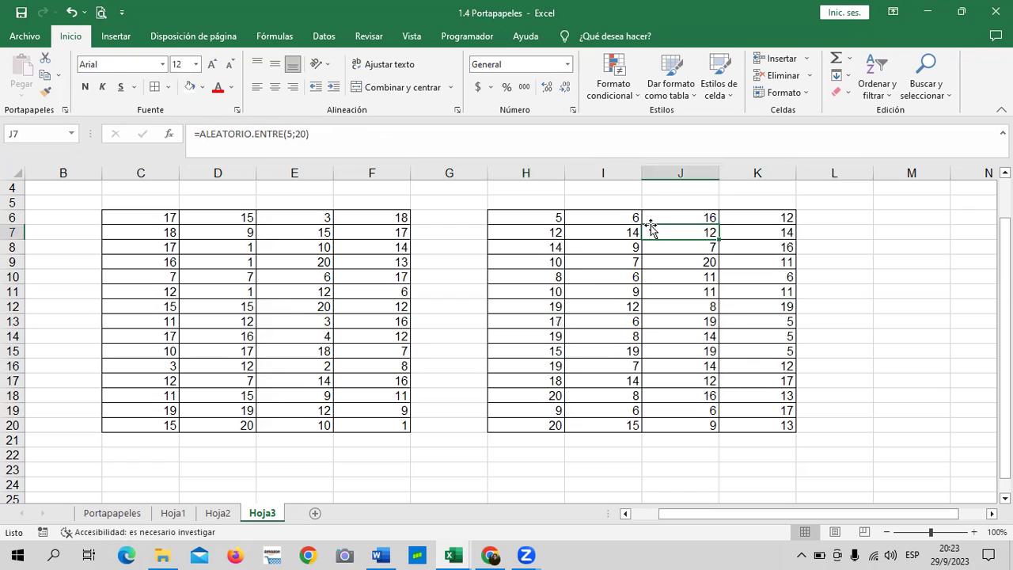
click(837, 220)
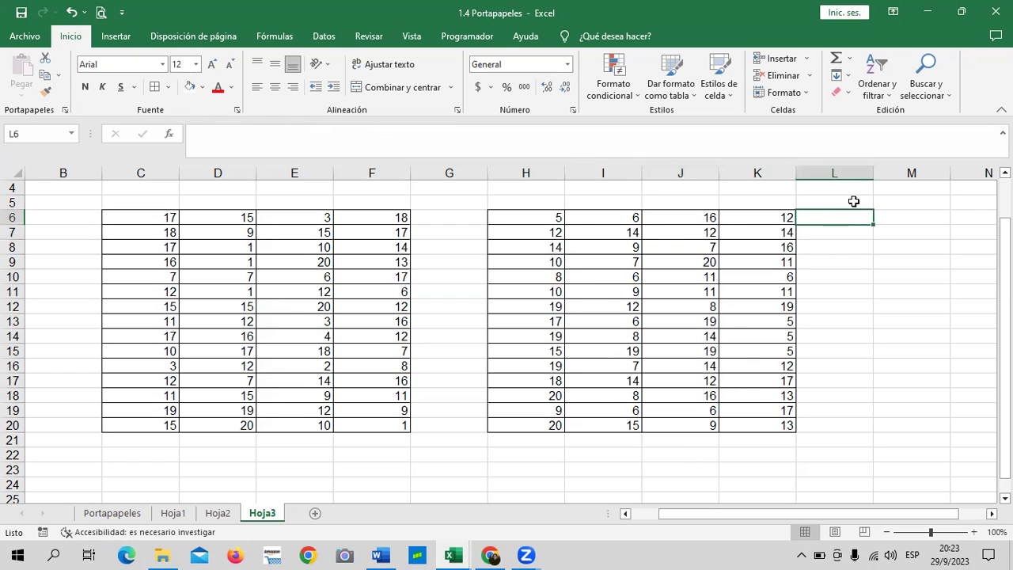
Step: Insert =SUMA(H6:K6) in L6 with Autosuma to total row 6
click(836, 62)
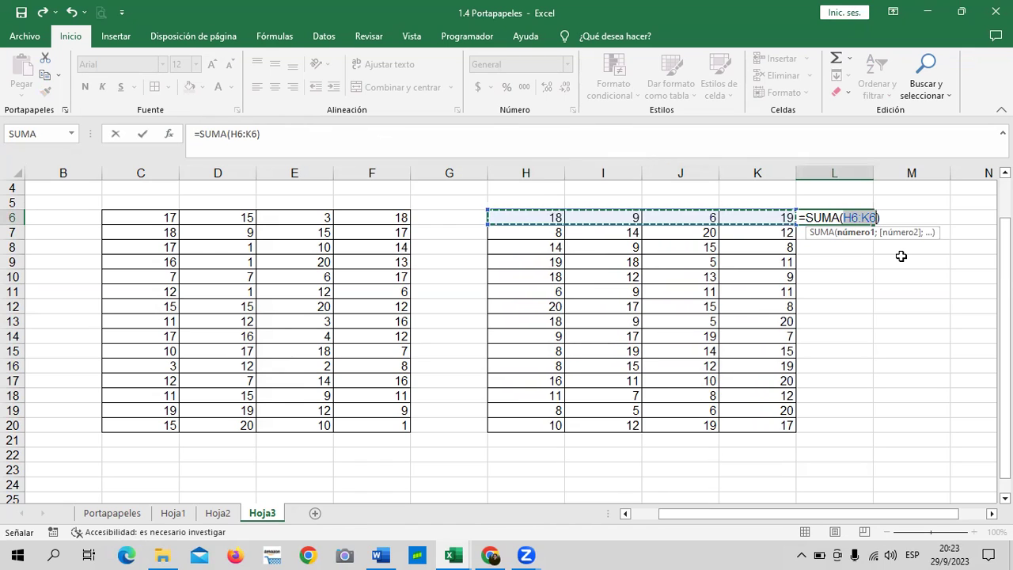
key(Return)
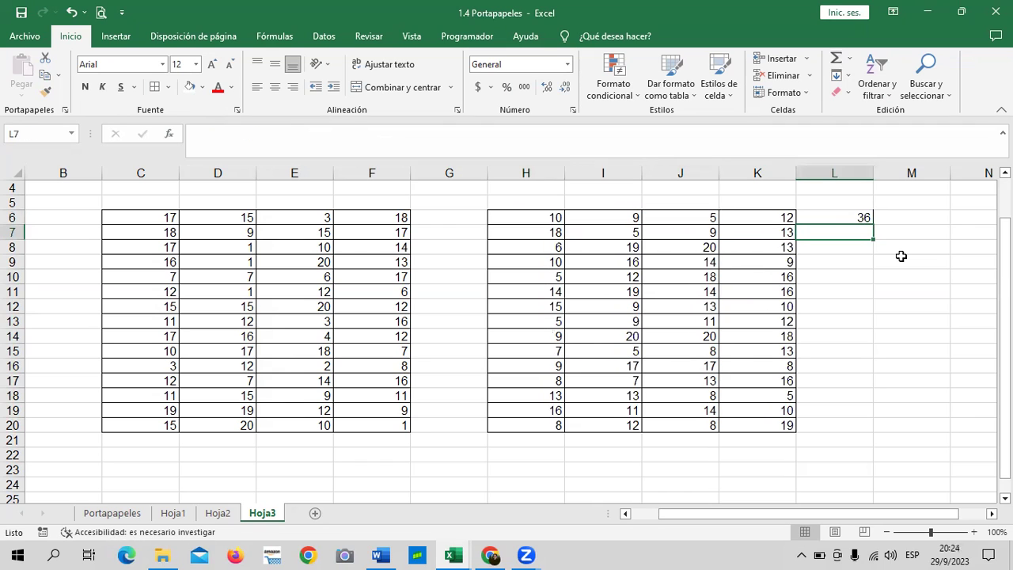
click(850, 218)
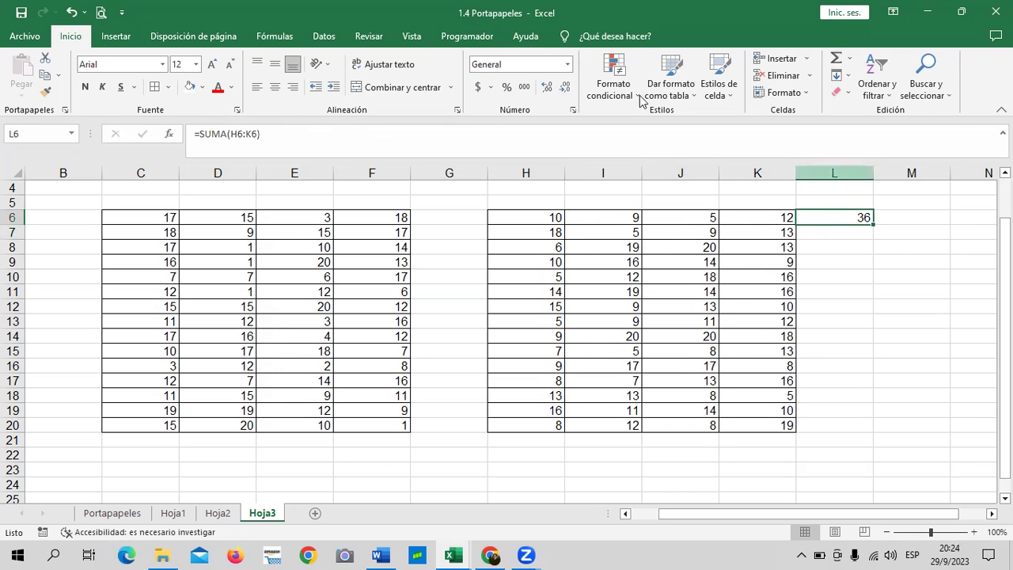
Step: Re-enter the L6 total formula several times so the random numbers recalculate
click(293, 136)
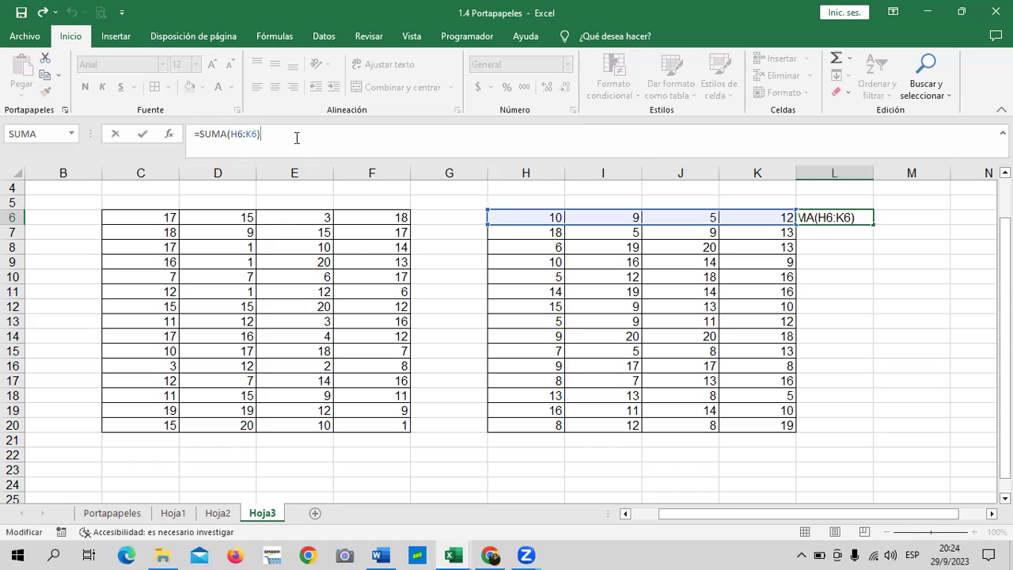
key(Return)
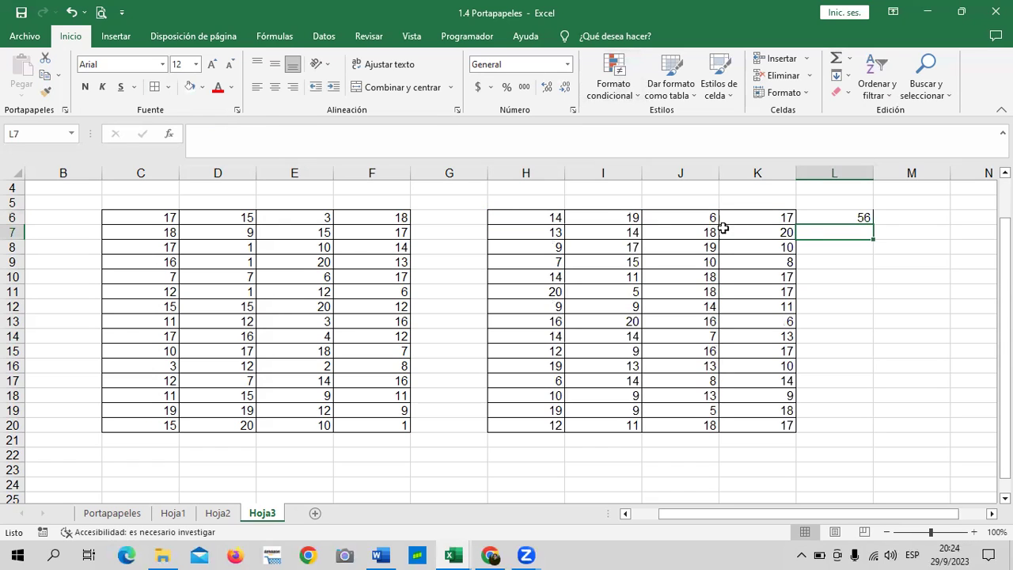
click(847, 215)
click(460, 143)
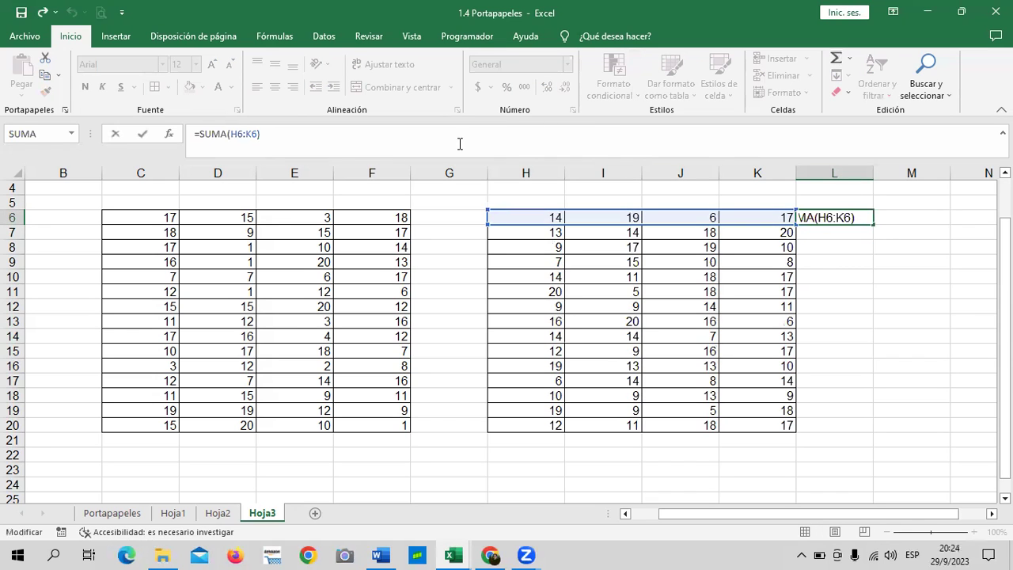
key(Return)
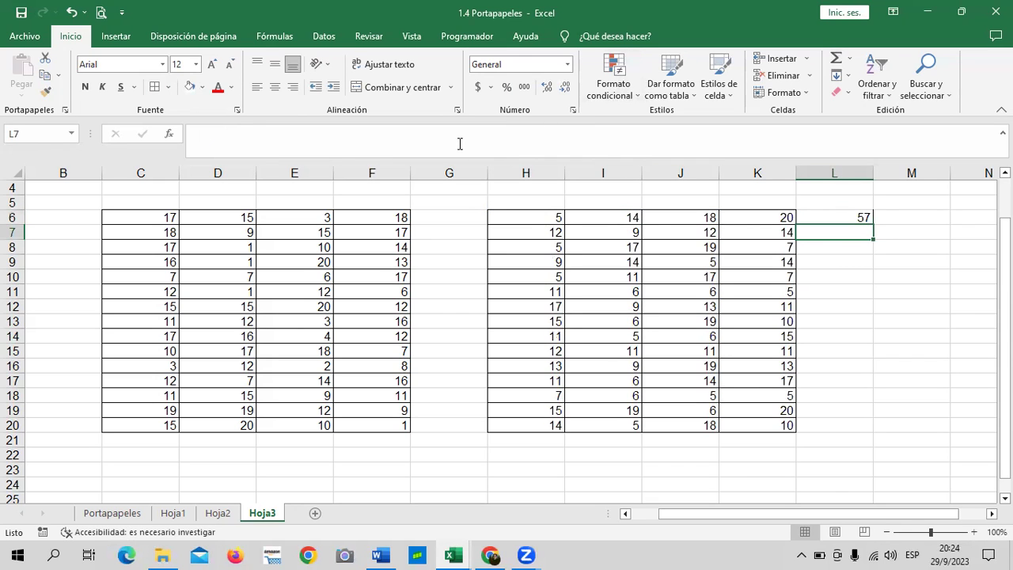
click(805, 217)
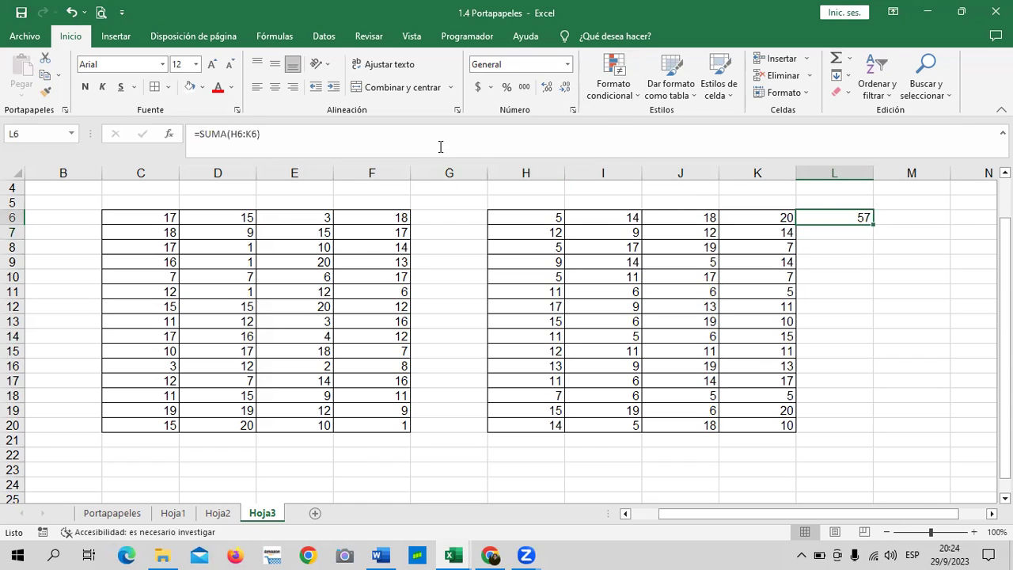
click(440, 147)
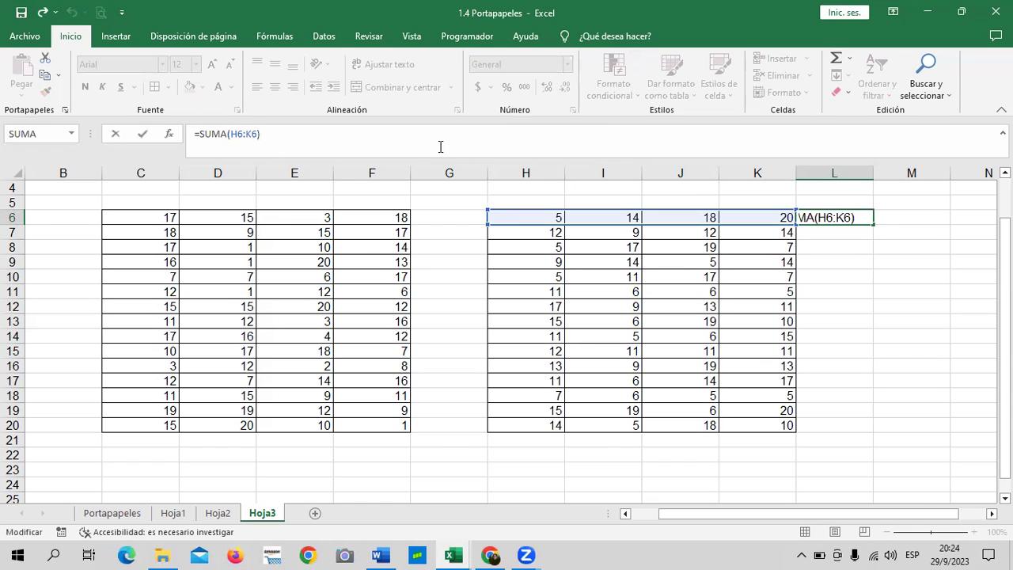
key(Return)
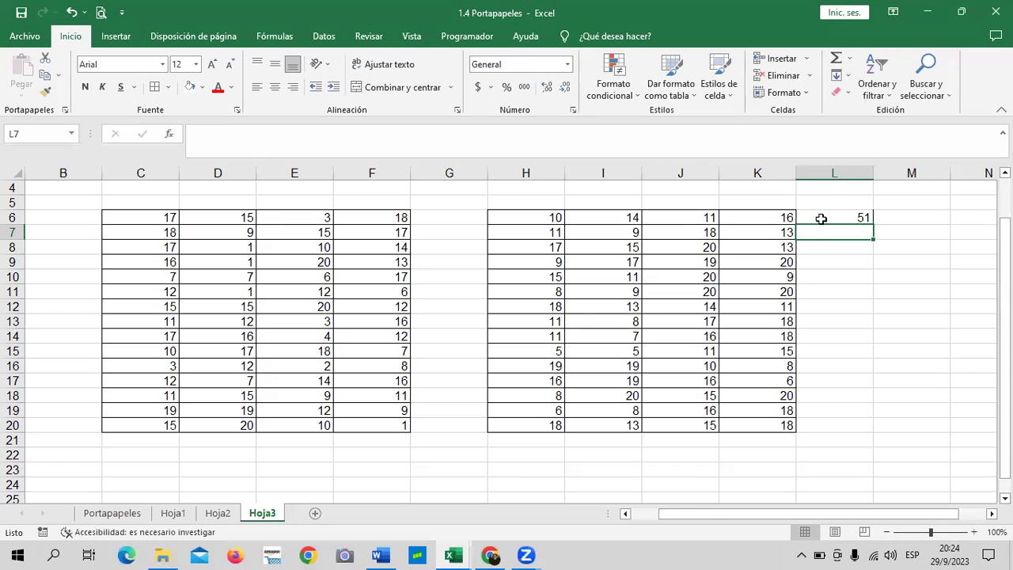
click(813, 219)
click(369, 128)
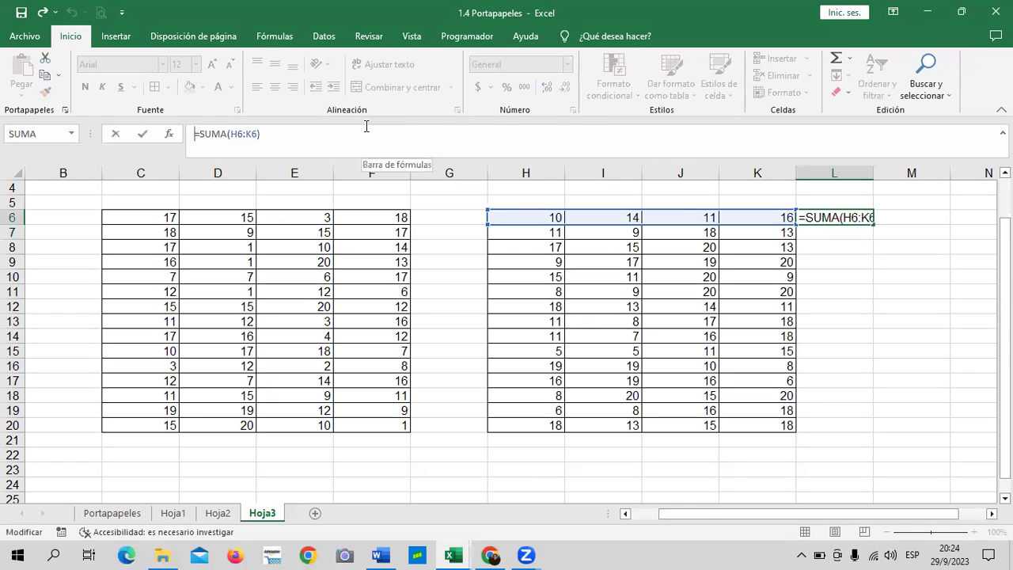
text())
key(Return)
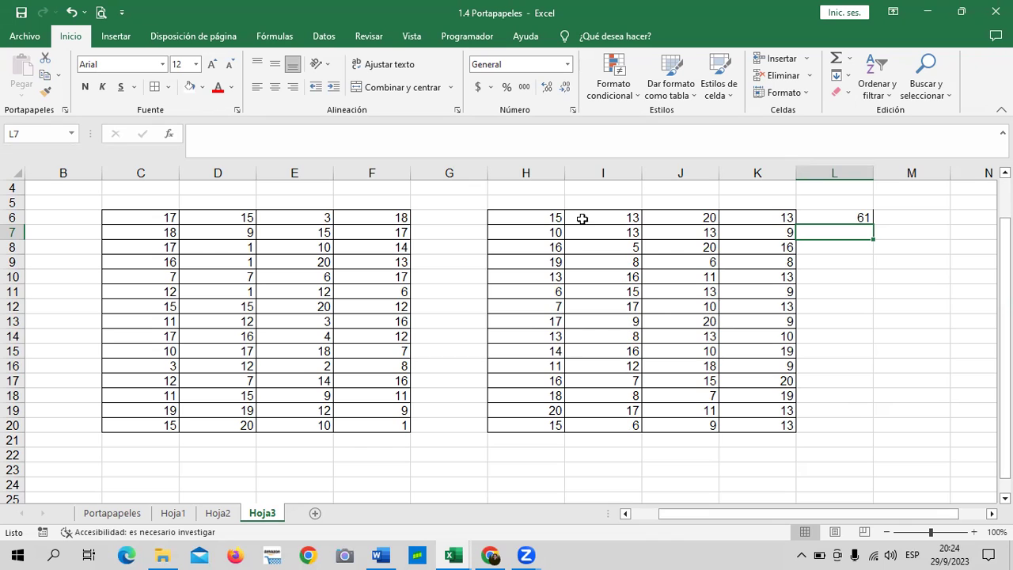
Step: Copy H6:K20 and paste it back at H6 as Valores, so the random numbers become fixed
drag(537, 219, 776, 425)
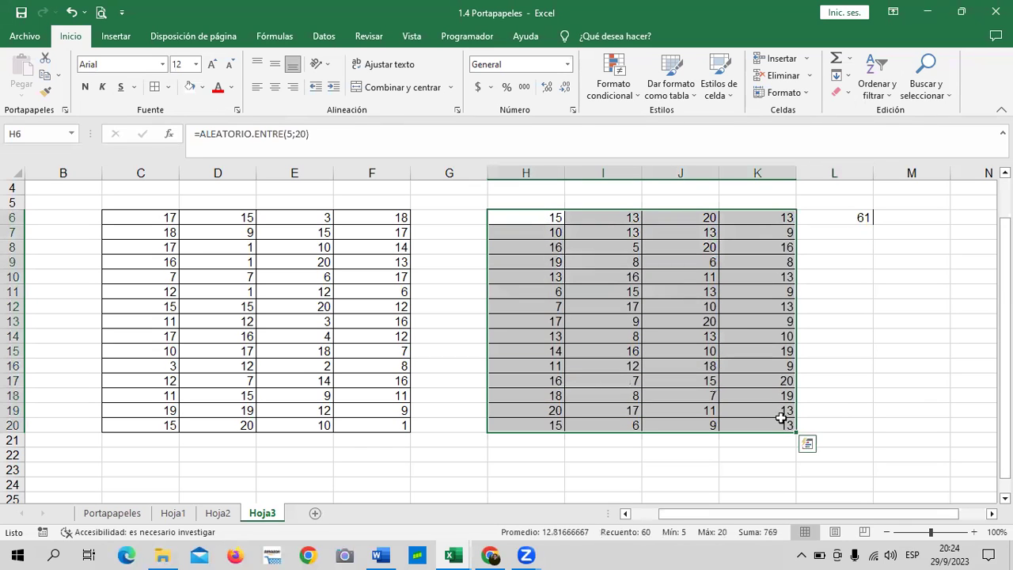
right_click(534, 228)
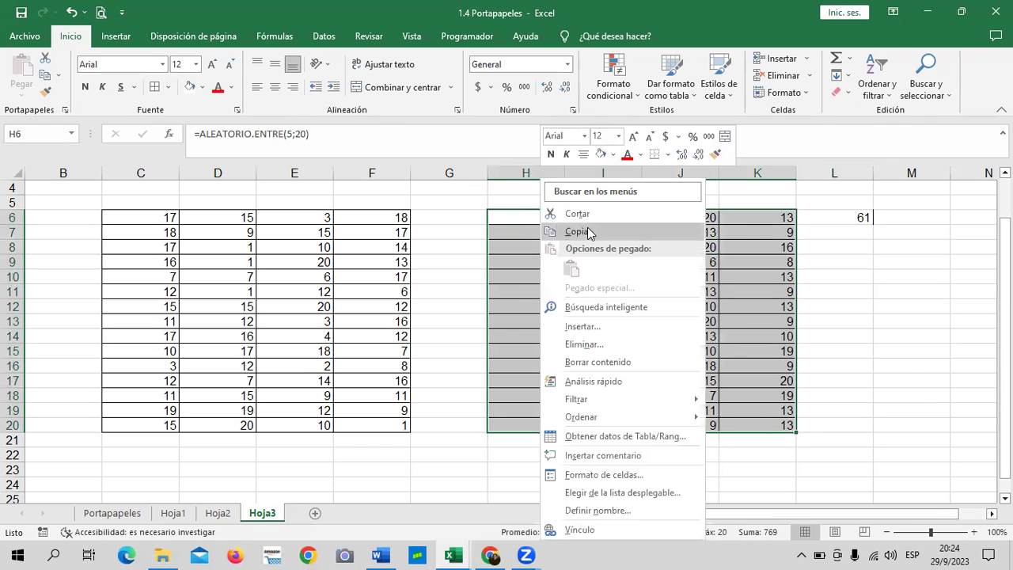
click(586, 228)
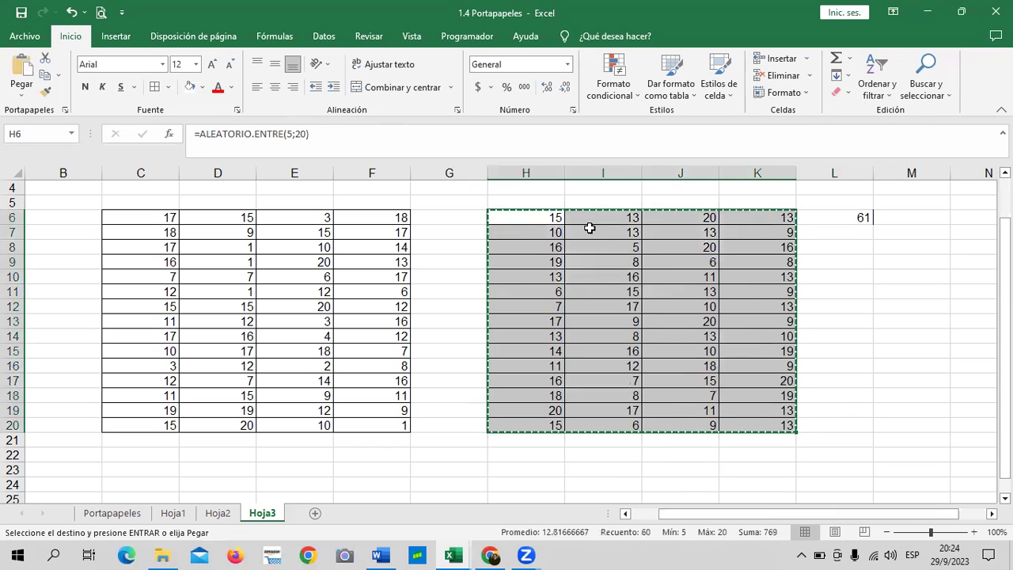
right_click(508, 216)
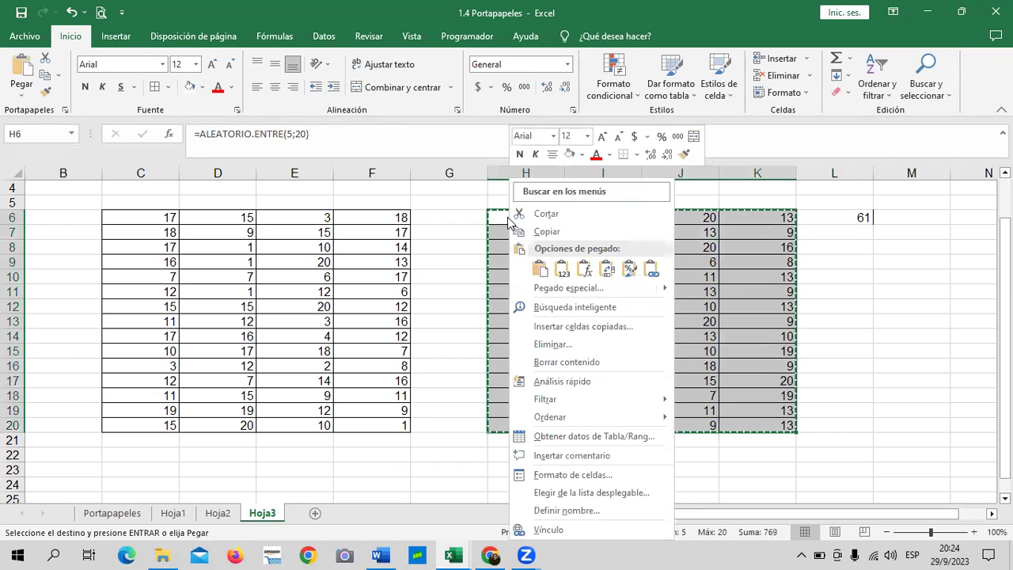
click(563, 271)
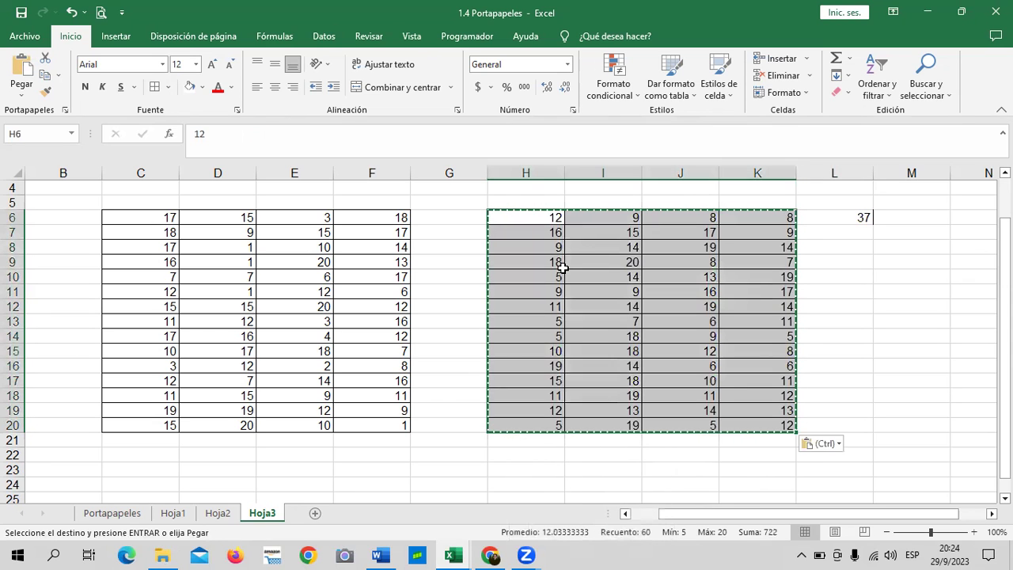
key(Escape)
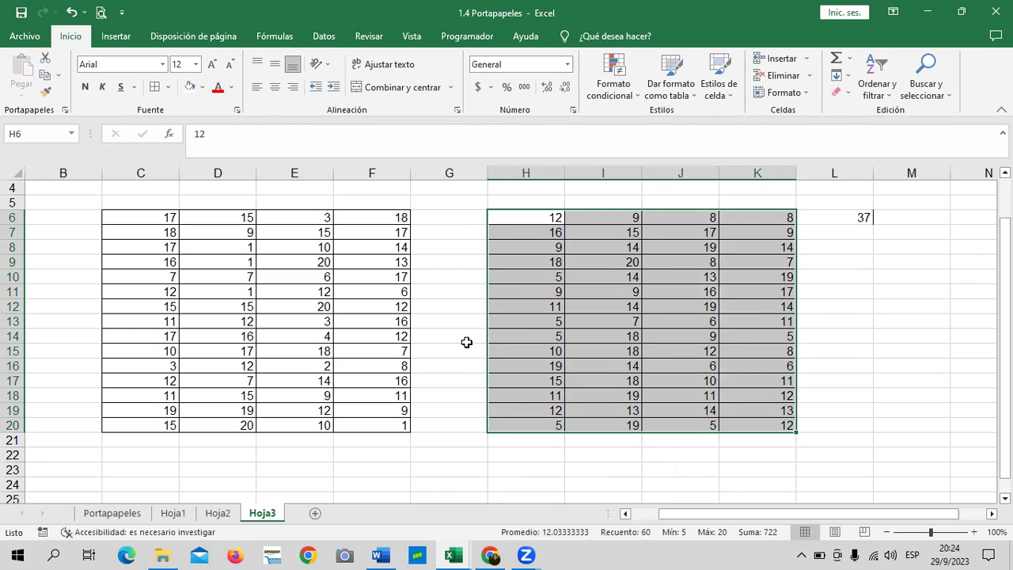
click(877, 291)
click(543, 232)
click(527, 377)
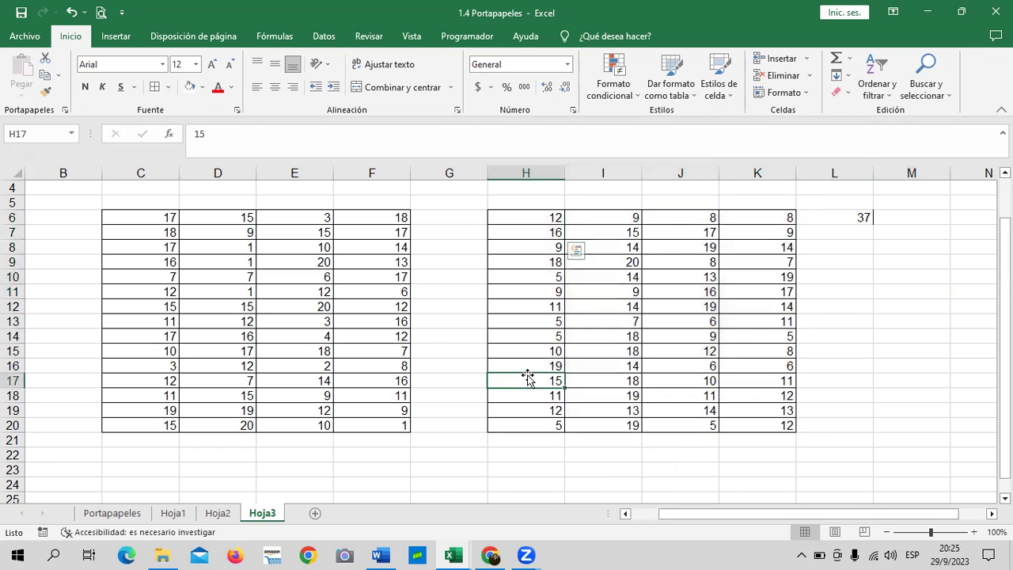
click(546, 423)
click(704, 407)
click(752, 333)
click(743, 262)
click(746, 223)
click(760, 348)
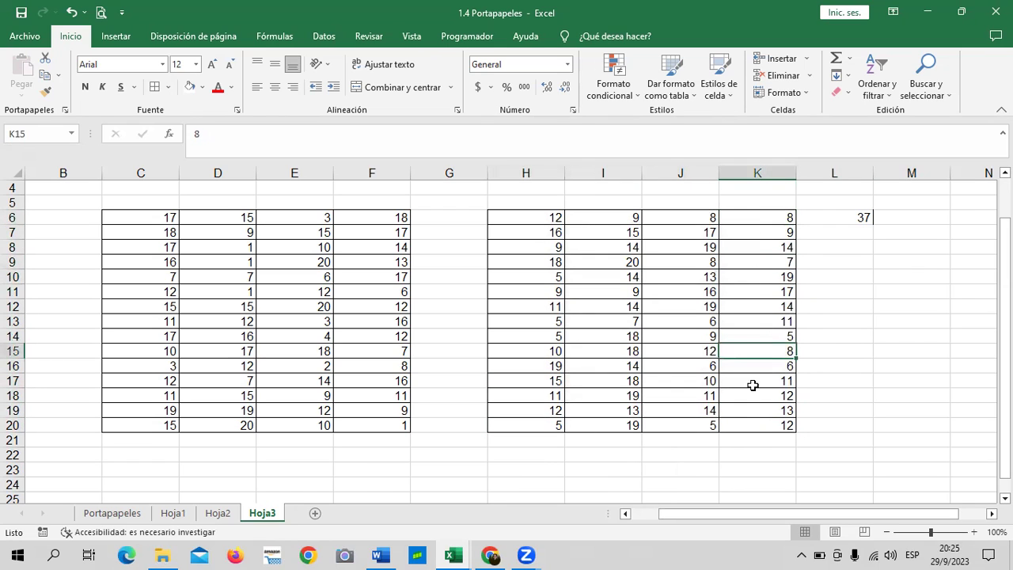
click(740, 424)
click(685, 427)
click(667, 383)
click(659, 294)
click(650, 220)
click(527, 220)
click(531, 353)
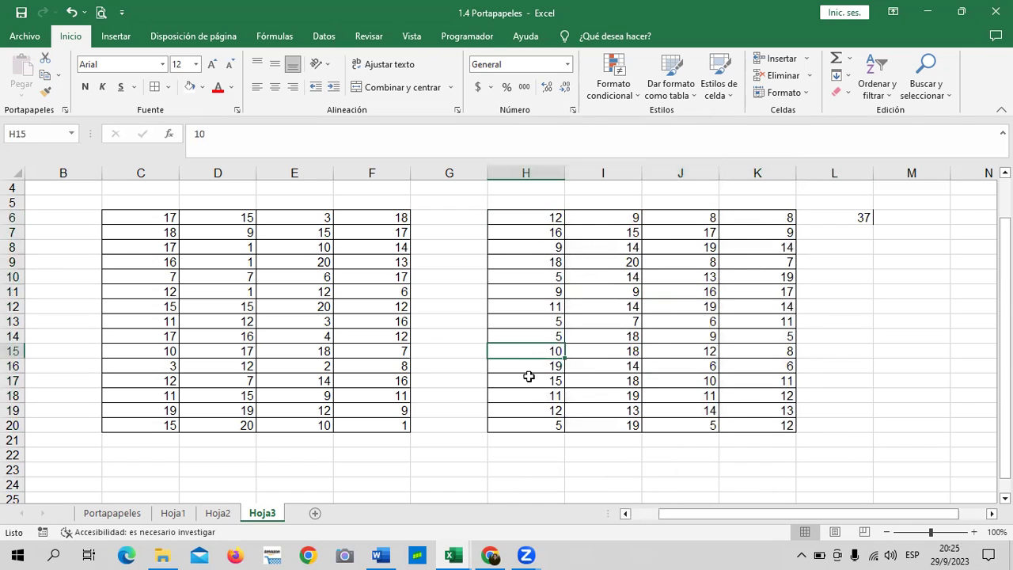
click(529, 424)
click(594, 422)
click(663, 411)
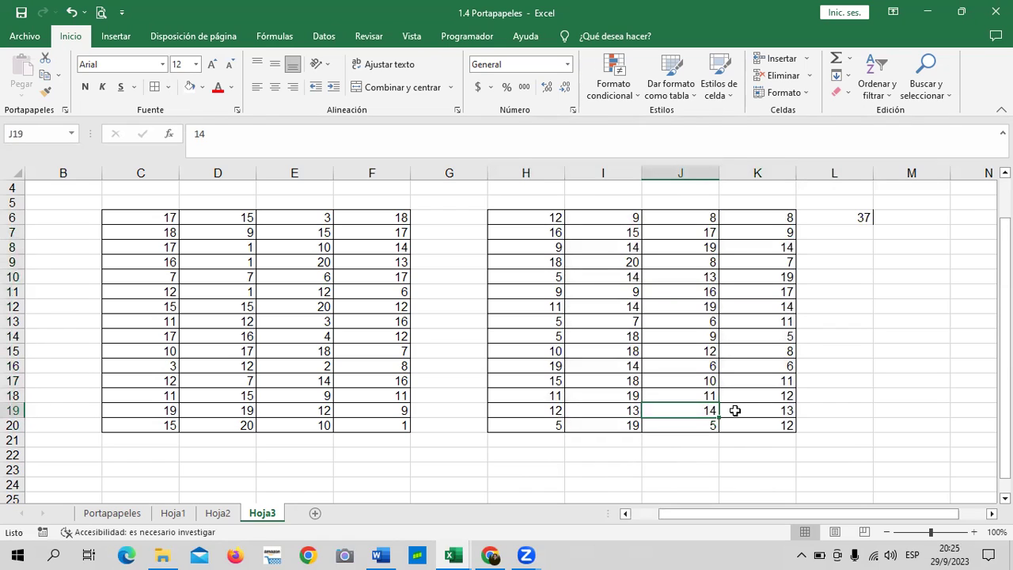
click(761, 216)
click(767, 318)
click(834, 216)
click(390, 136)
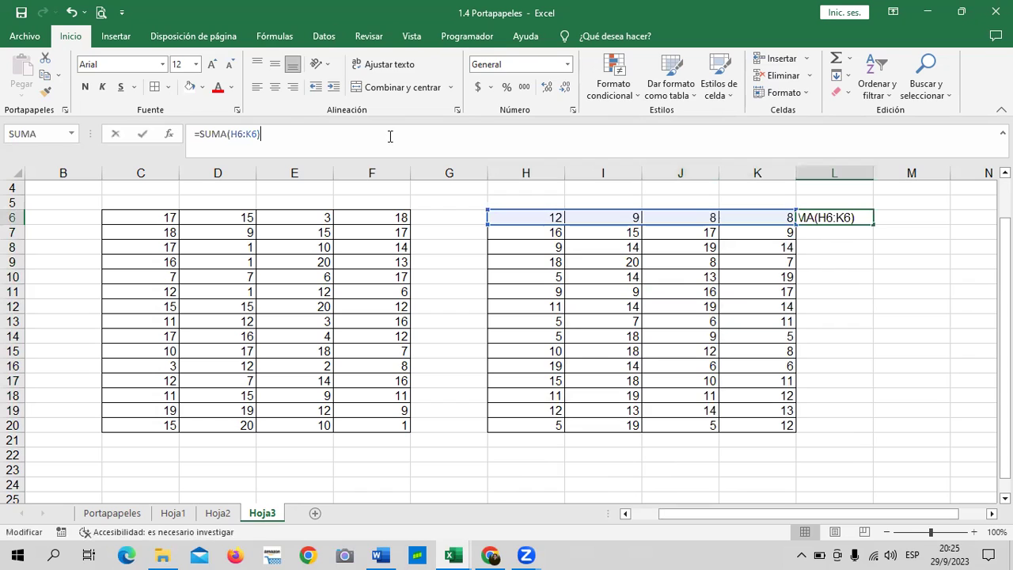
key(Return)
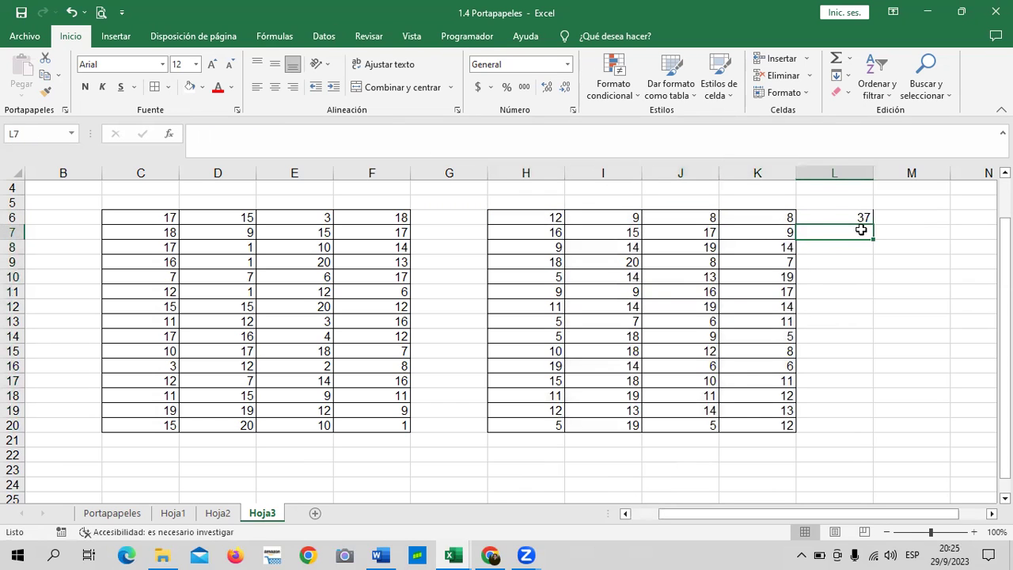
click(860, 218)
click(400, 136)
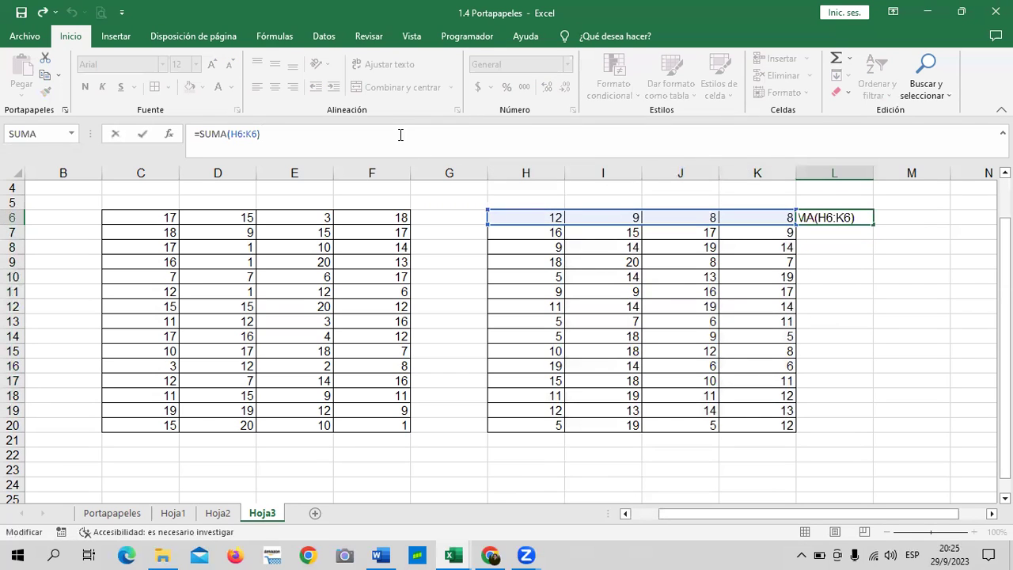
key(Return)
click(842, 218)
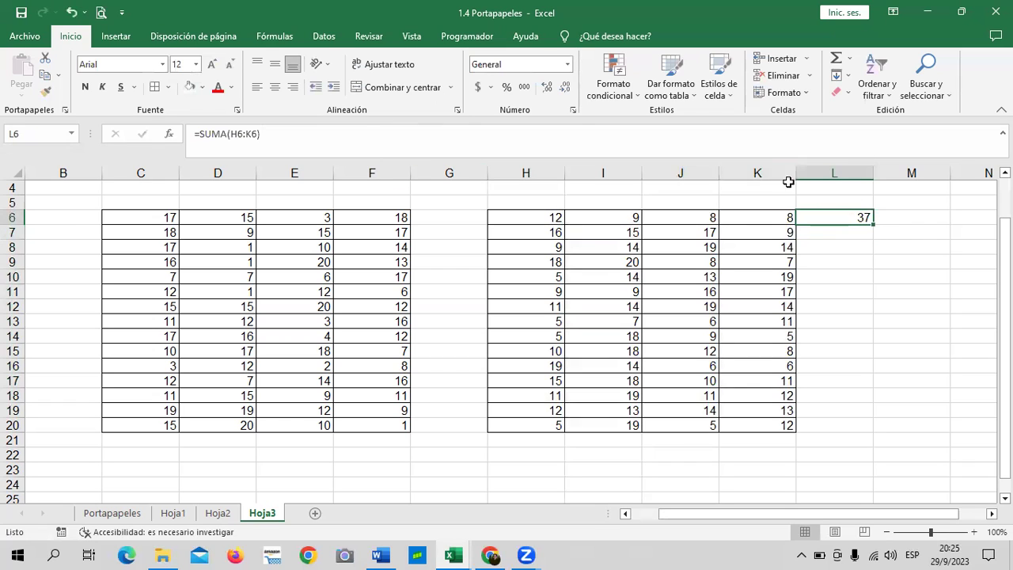
click(378, 140)
key(Return)
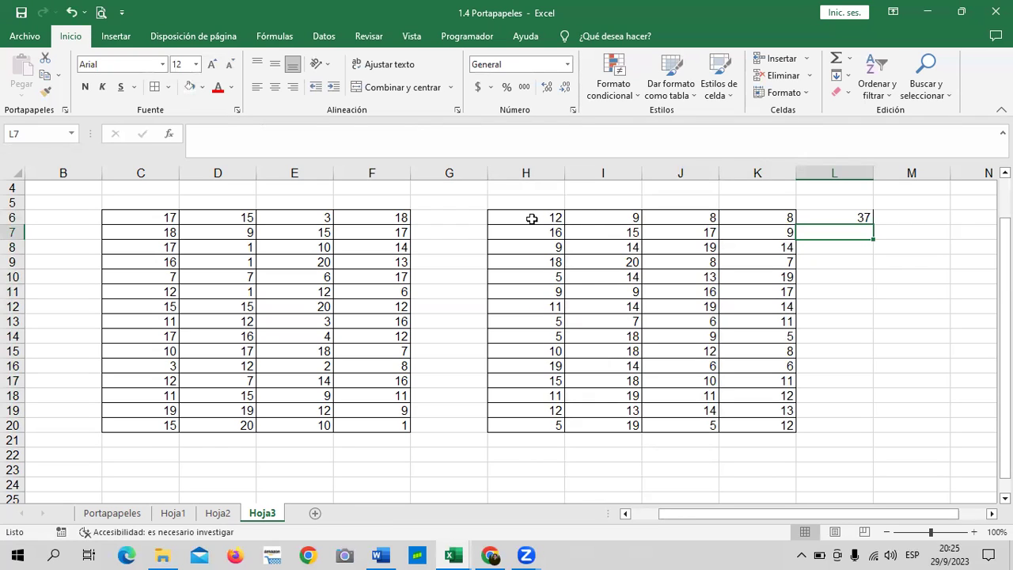
click(533, 218)
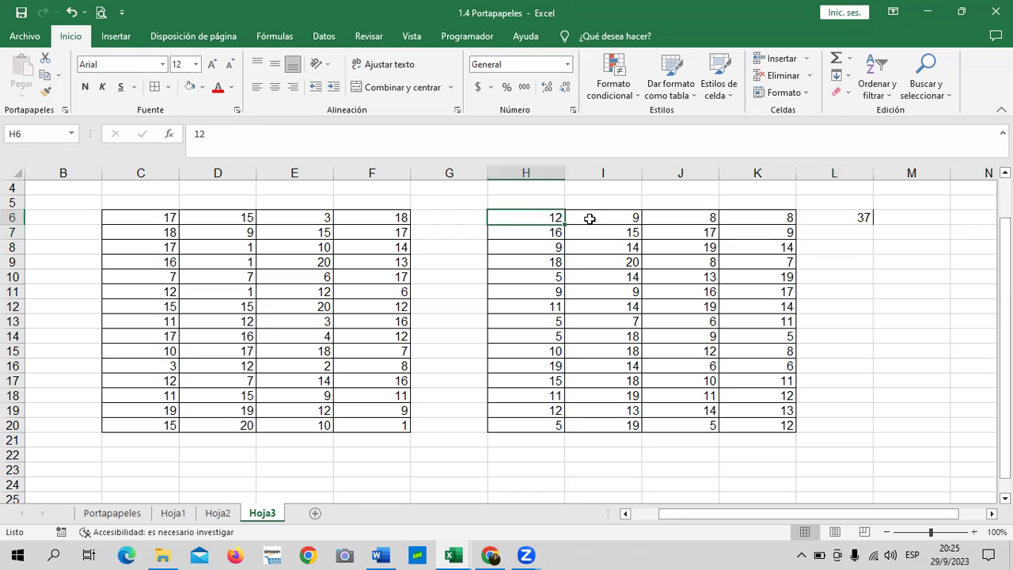
click(593, 218)
click(671, 219)
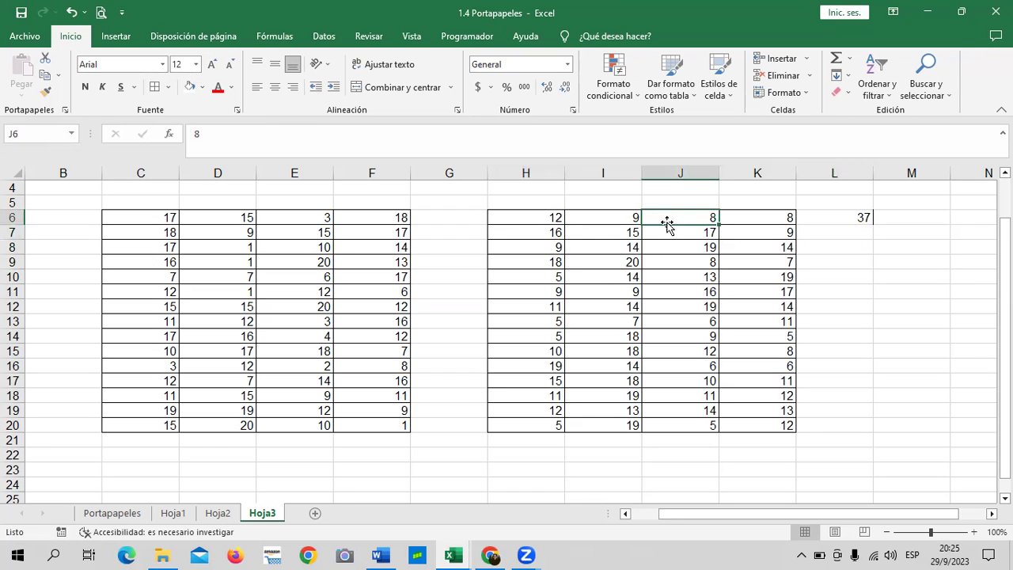
click(770, 219)
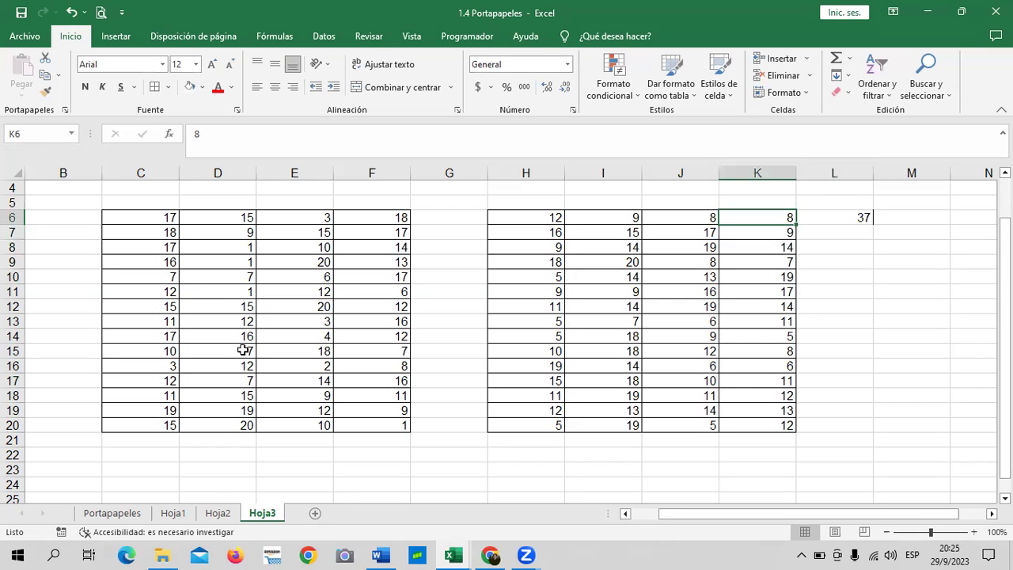
mouse_move(447, 554)
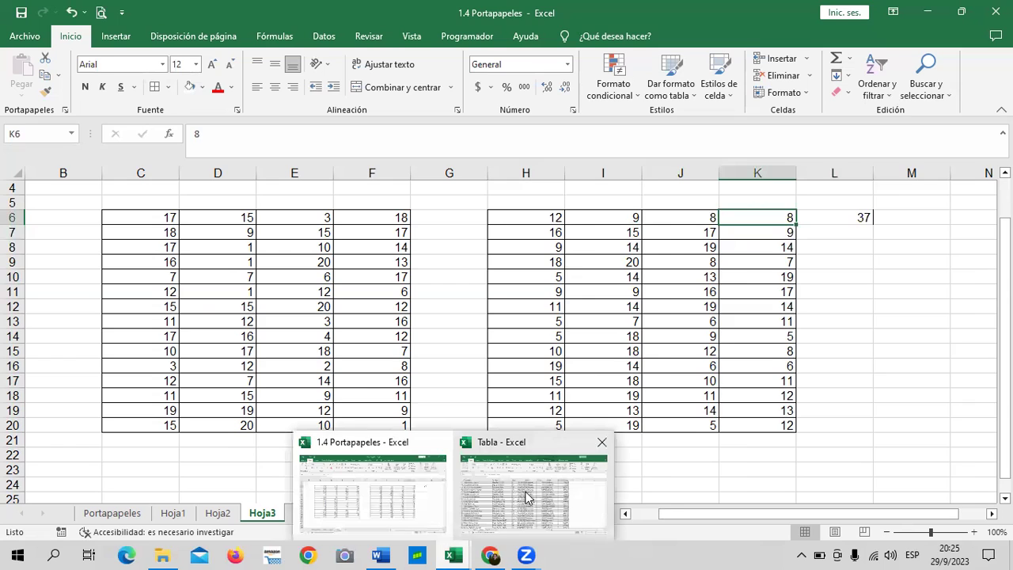
Step: Switch to the Tabla workbook's Filtros sheet and select the Fecha values in column E
click(530, 492)
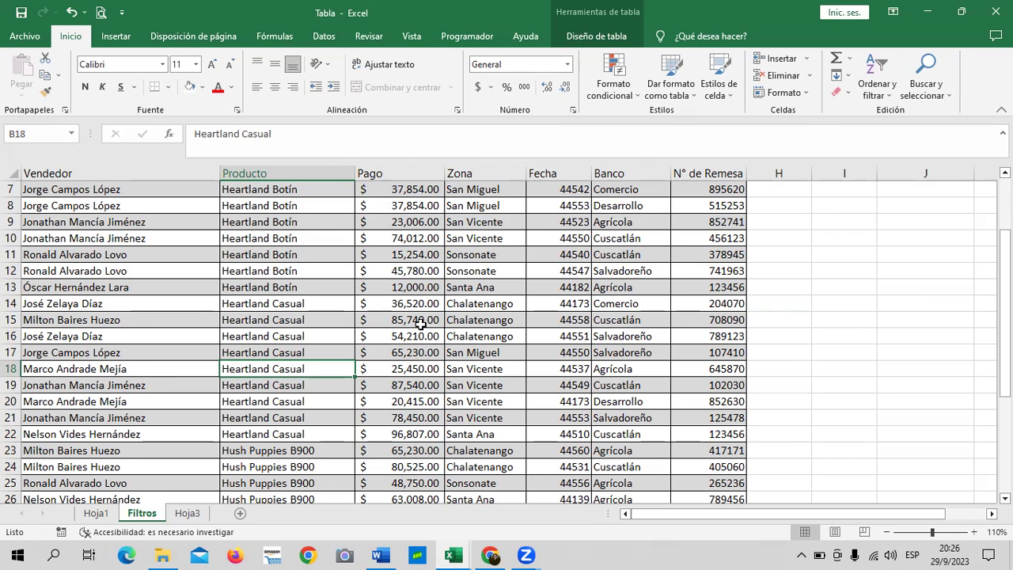
scroll(420, 328, up, 1)
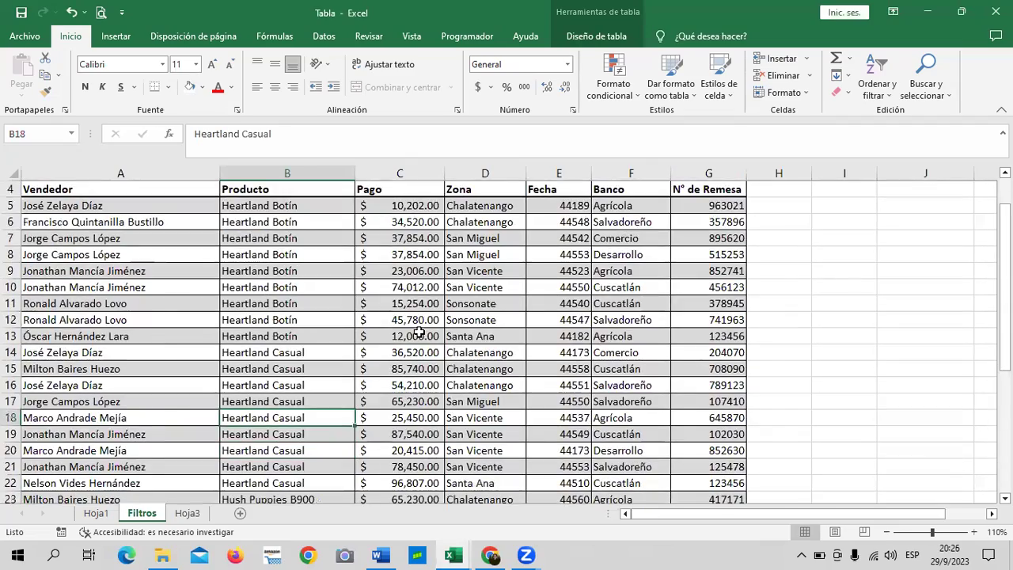
scroll(417, 330, down, 4)
scroll(416, 333, down, 4)
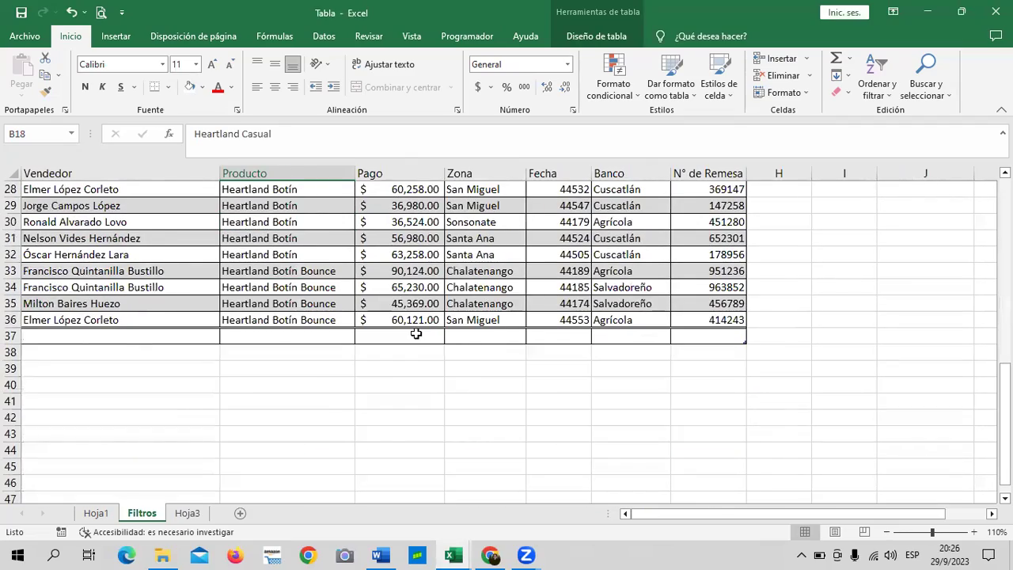
scroll(415, 333, up, 4)
scroll(416, 334, up, 4)
scroll(415, 333, up, 1)
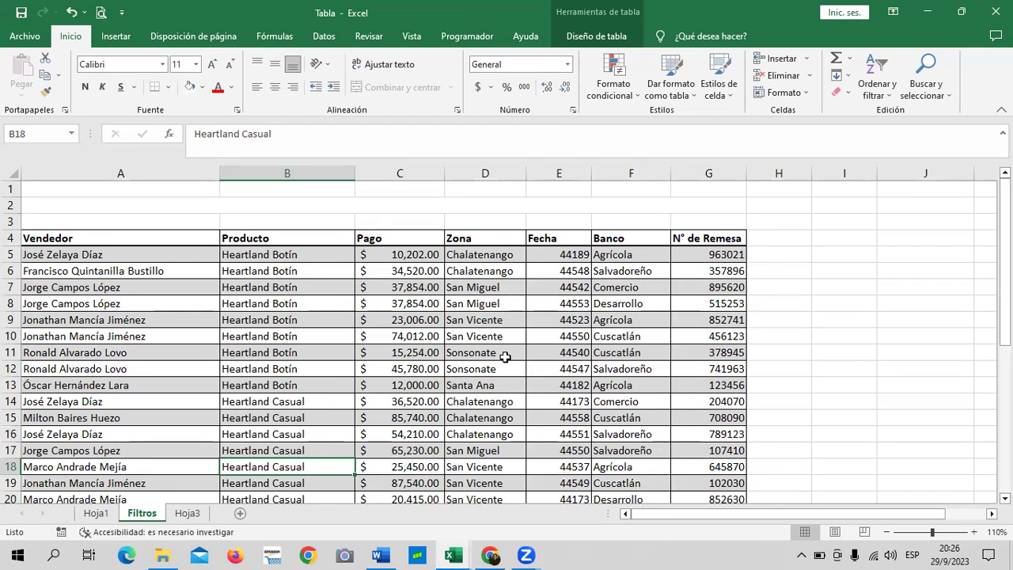
drag(554, 254, 564, 451)
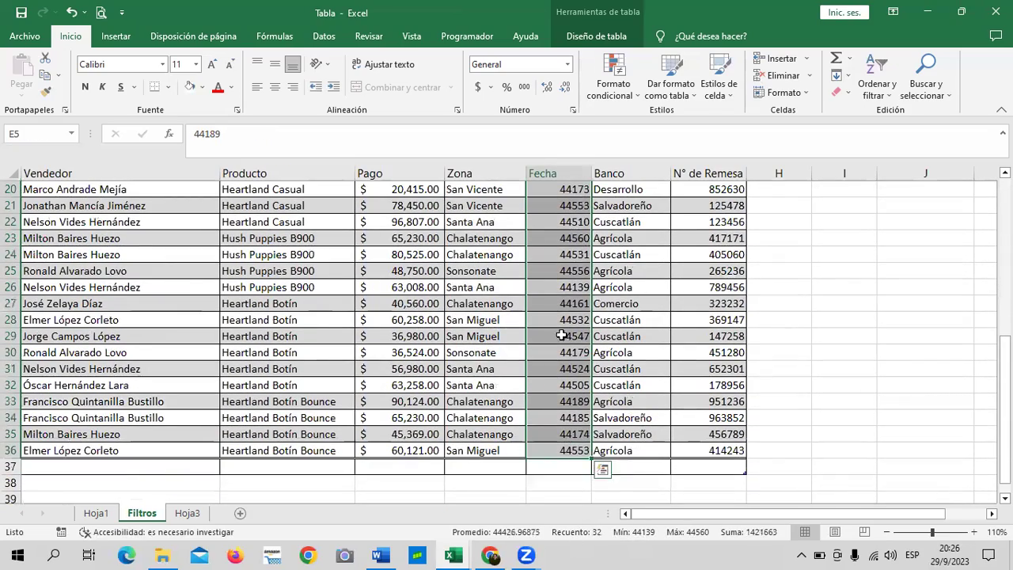
Step: Format the selected Fecha cells E5:E36 as Fecha corta
click(568, 65)
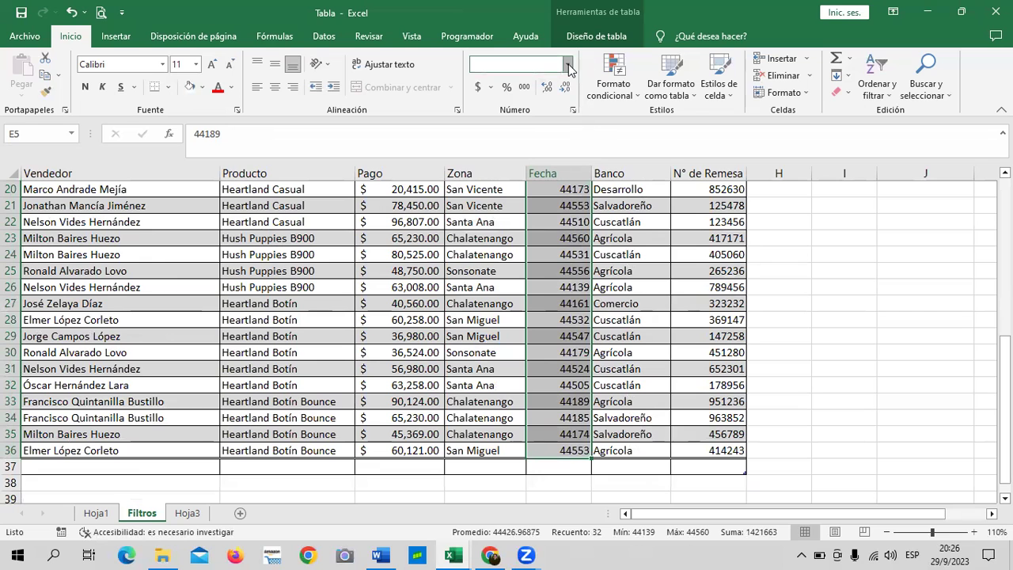
click(568, 65)
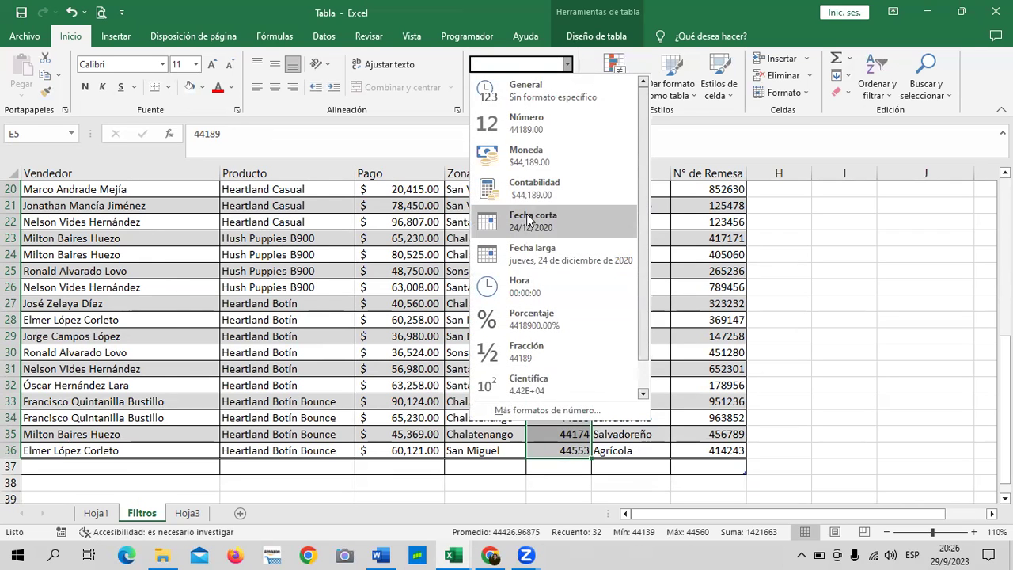
click(527, 218)
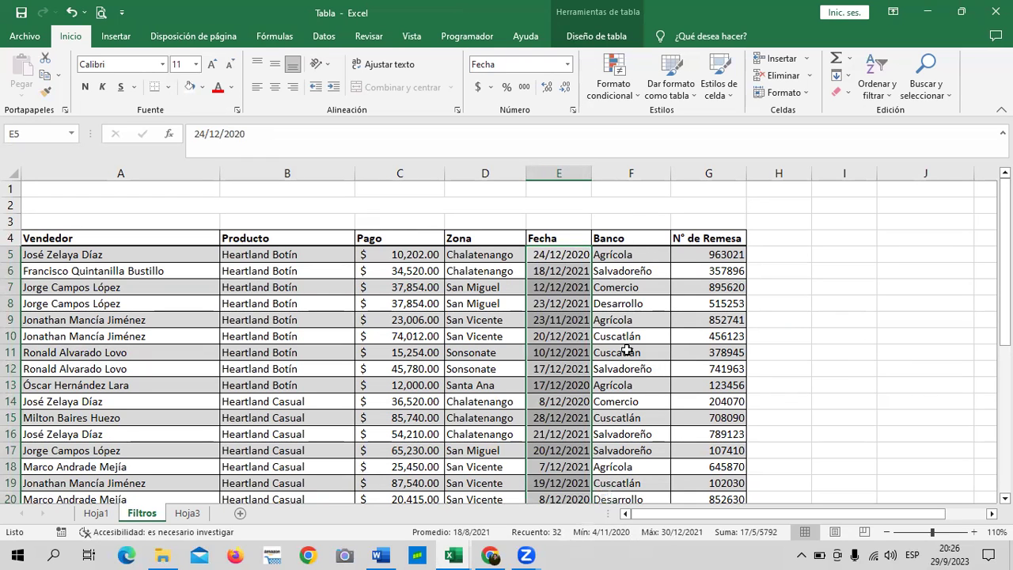
scroll(626, 349, down, 3)
scroll(712, 455, down, 2)
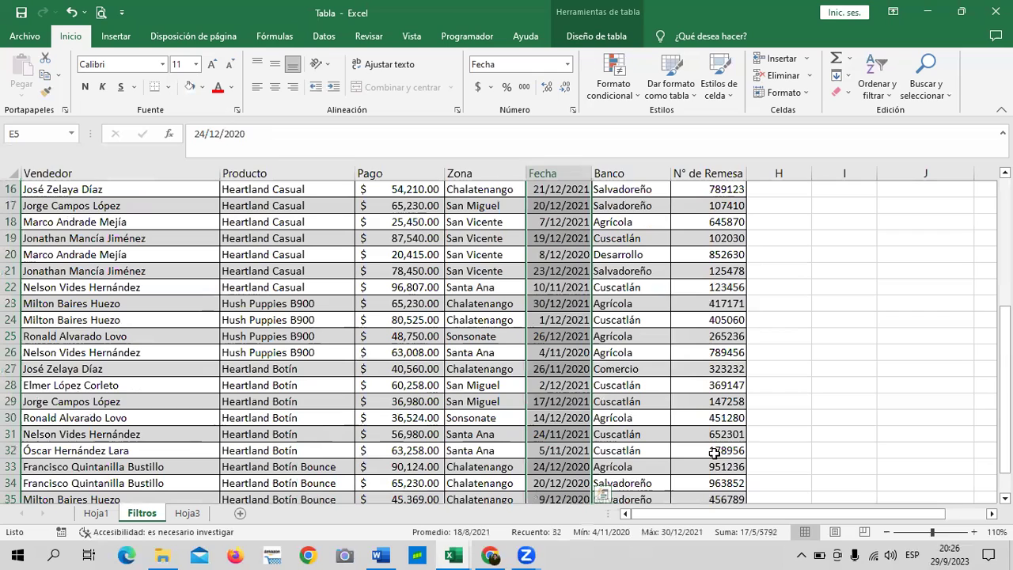
click(271, 269)
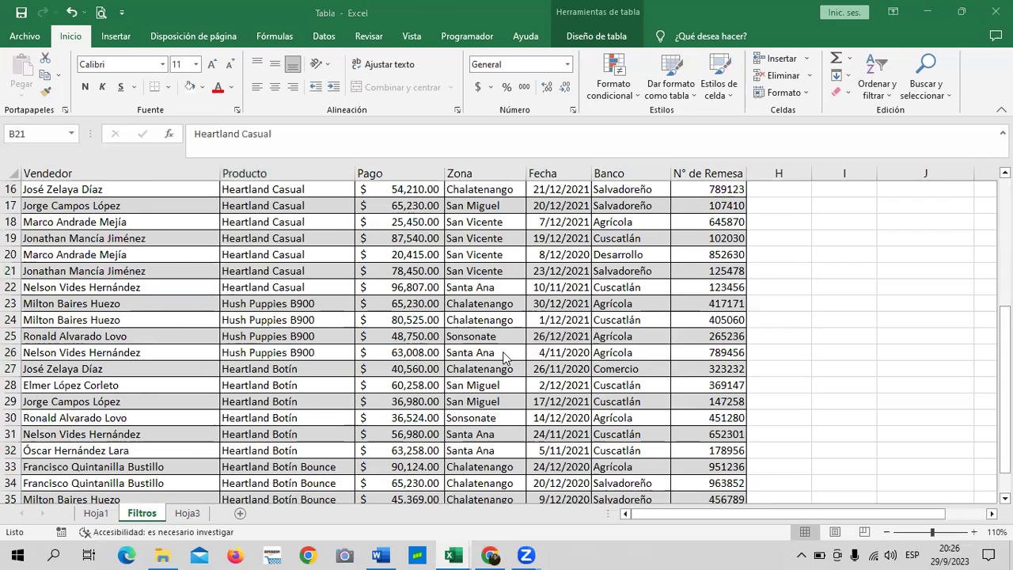
click(69, 38)
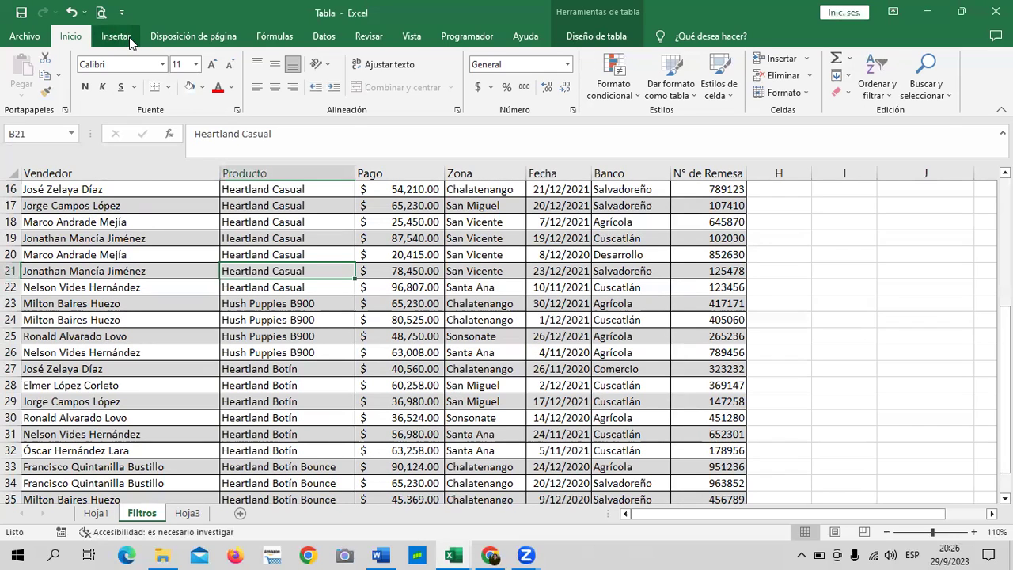
click(116, 37)
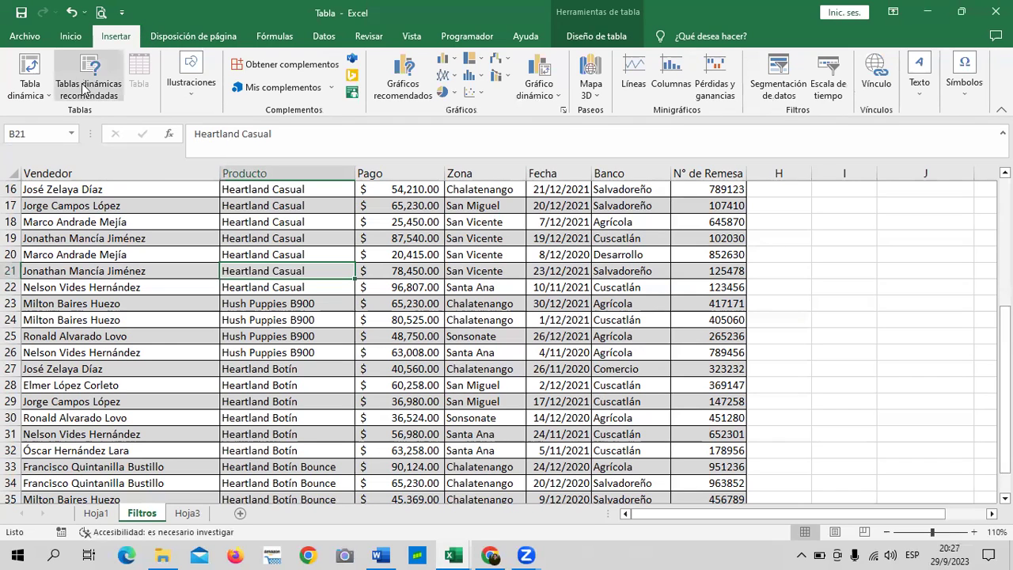
click(30, 73)
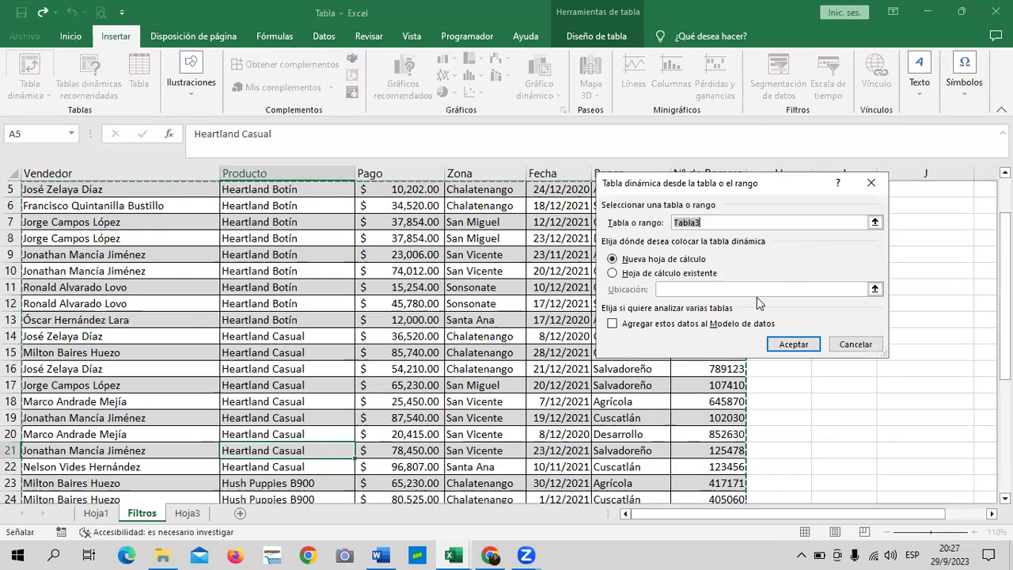
click(854, 345)
click(238, 238)
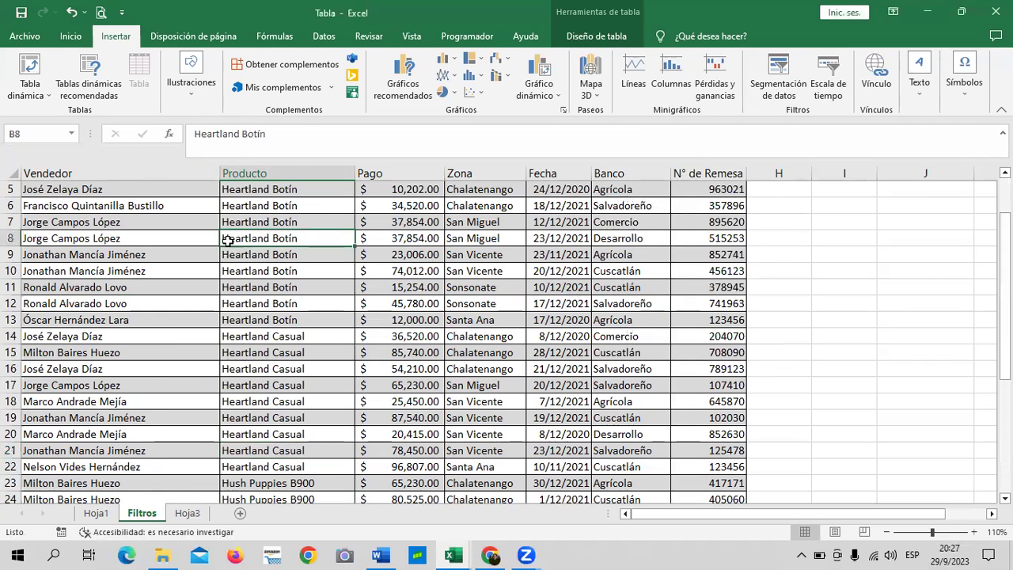
scroll(182, 264, up, 2)
click(160, 250)
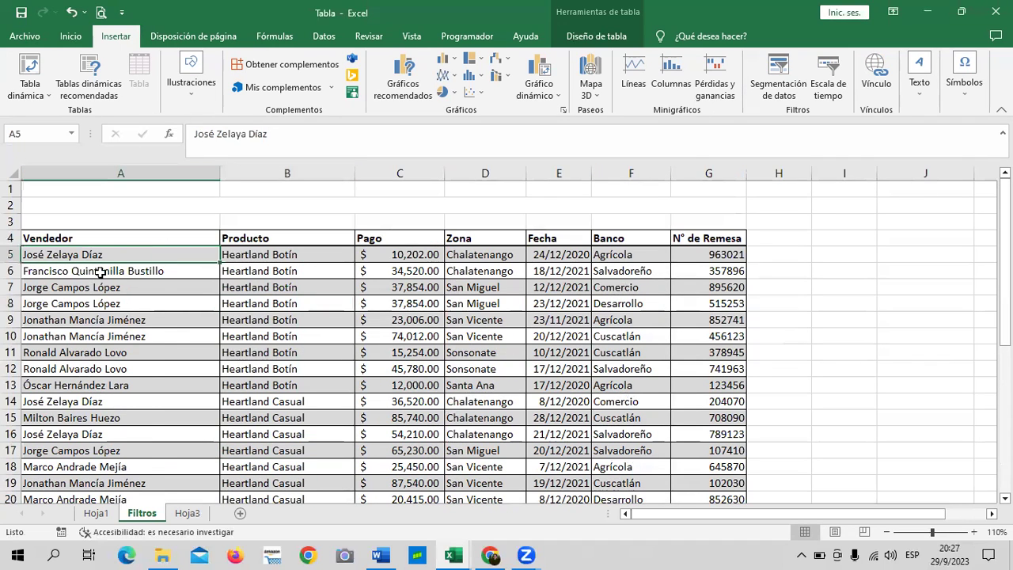
click(105, 237)
drag(104, 237, 680, 493)
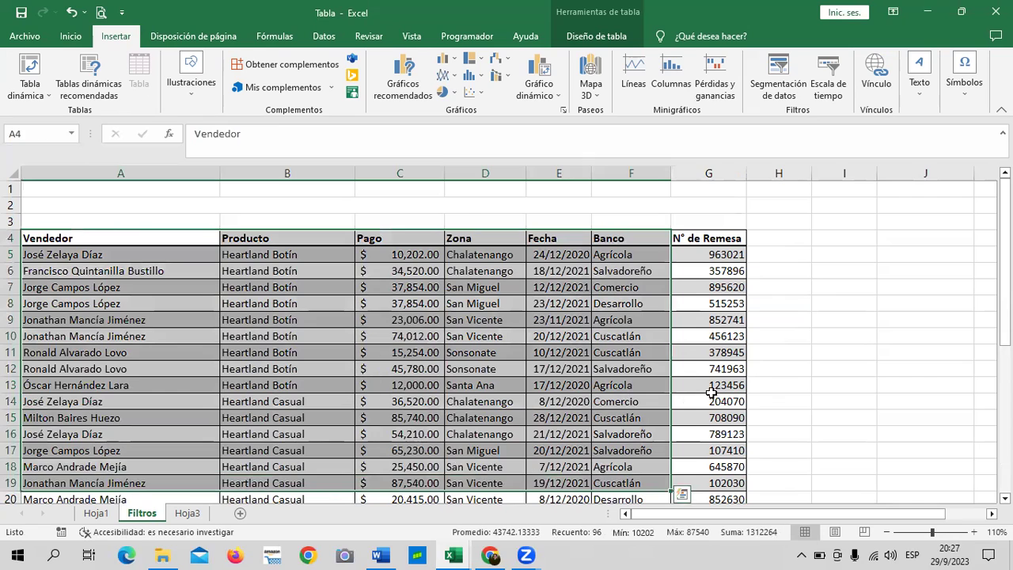
Step: Turn on Fila de totales for the Filtros table in Diseño de tabla
click(719, 369)
click(394, 340)
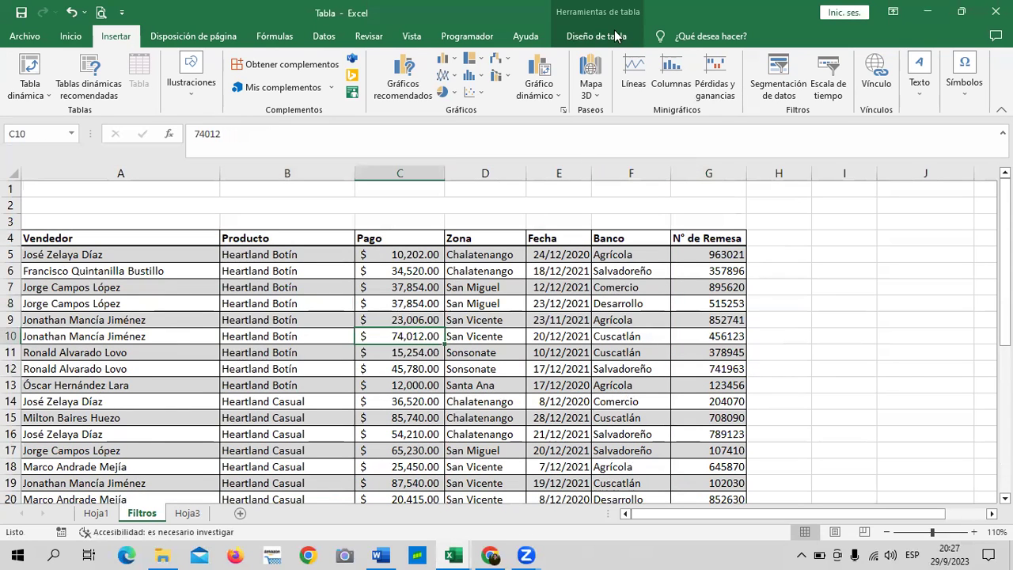
click(512, 334)
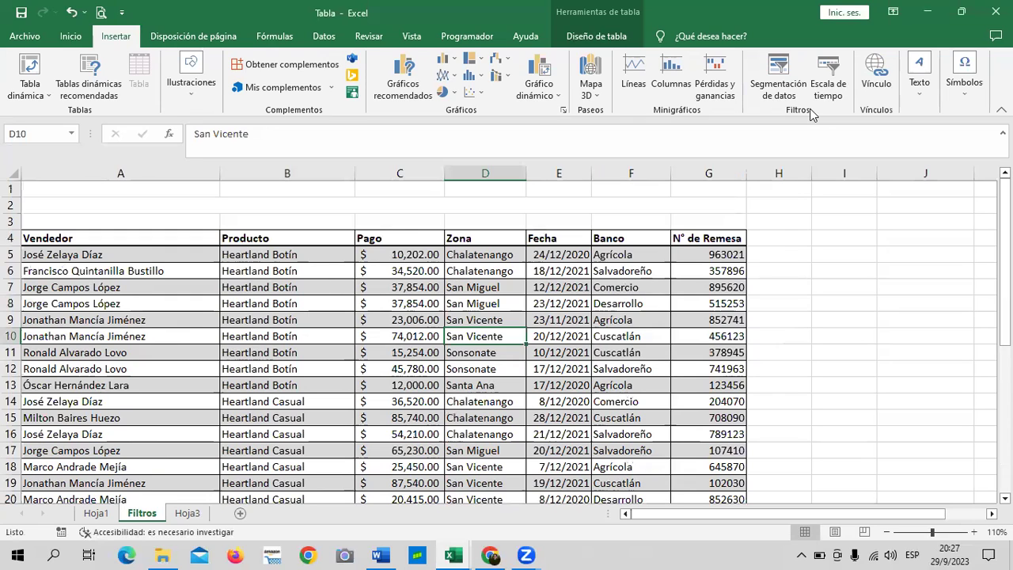
click(603, 34)
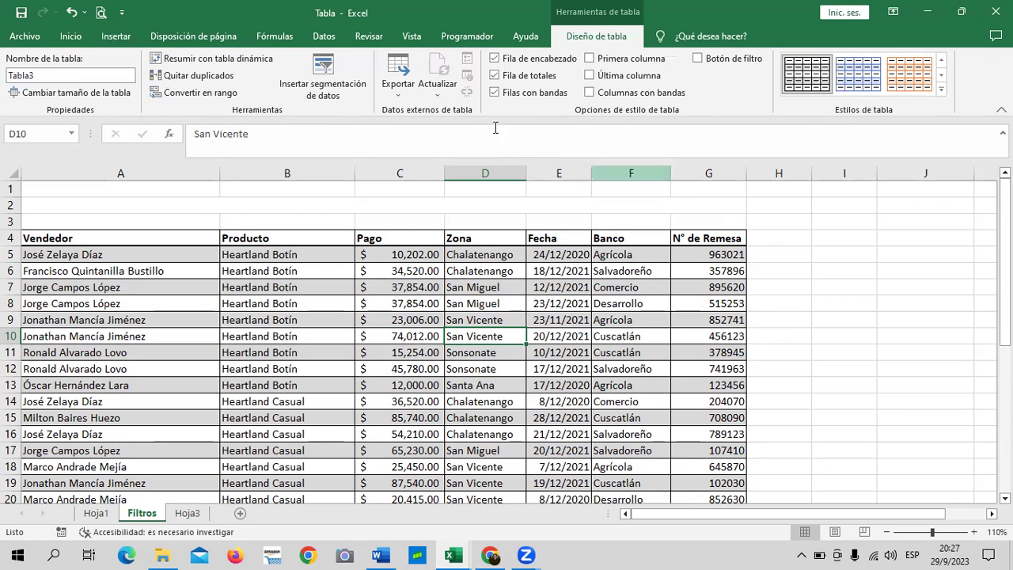
scroll(593, 380, down, 9)
scroll(581, 383, up, 5)
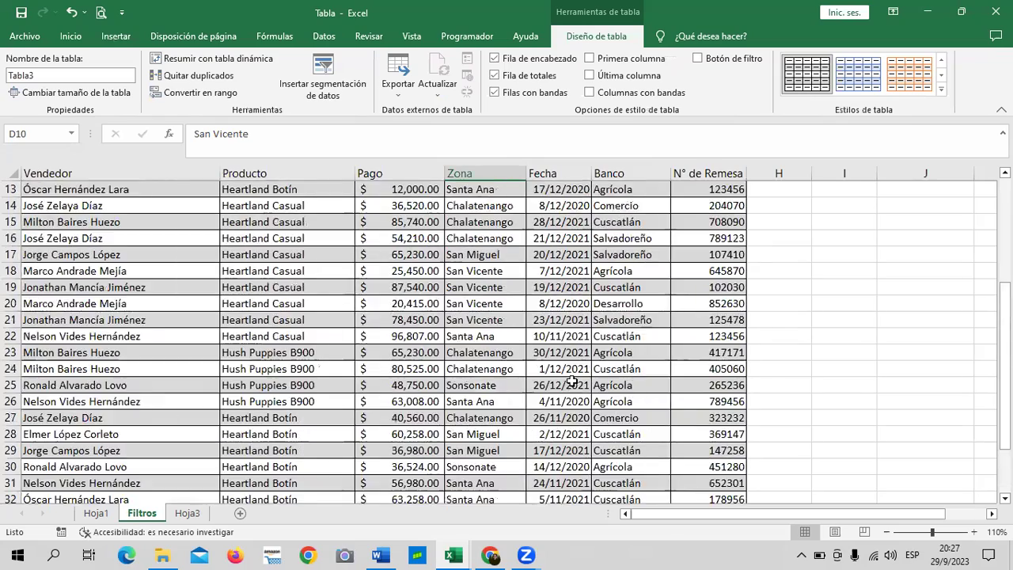
scroll(582, 383, up, 3)
click(496, 77)
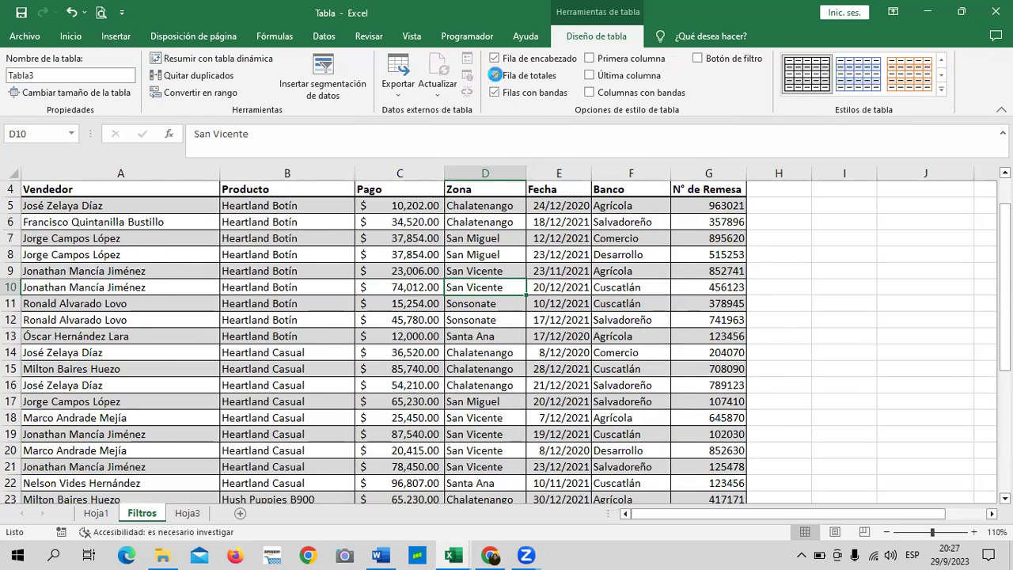
Step: Set the Pago total in C37 to Suma, giving $ 1,653,761
scroll(475, 364, up, 2)
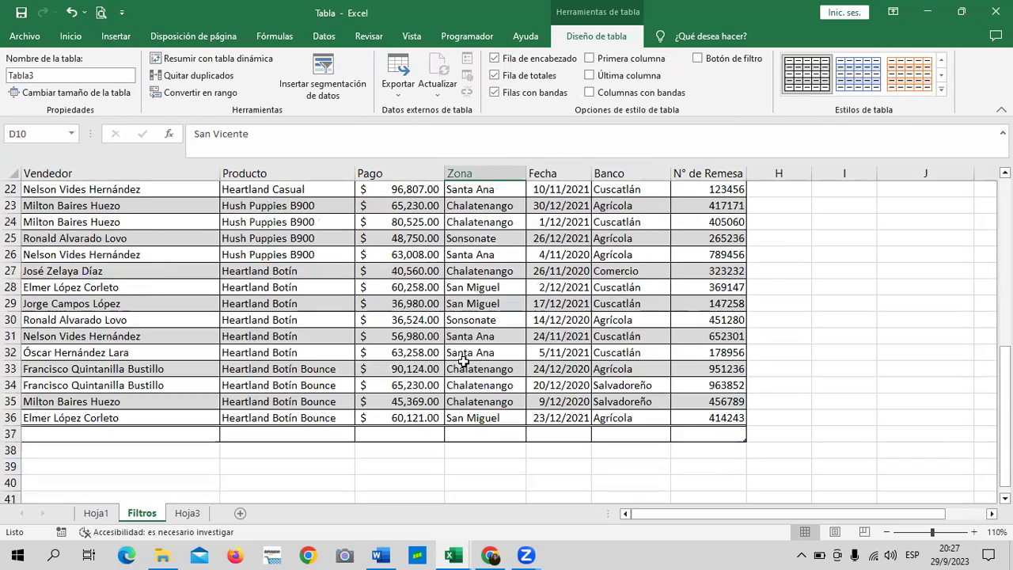
click(404, 433)
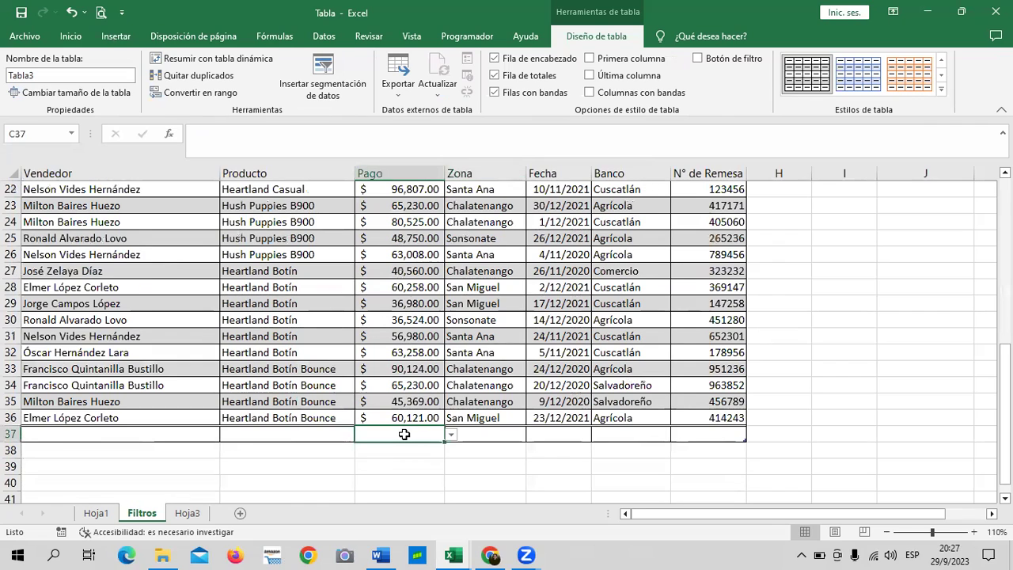
click(450, 434)
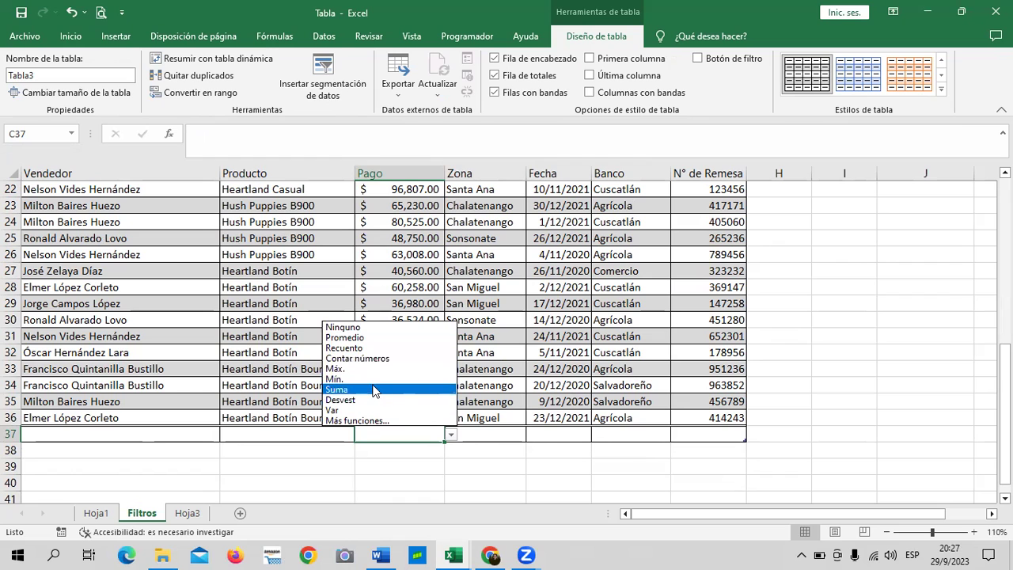
click(376, 390)
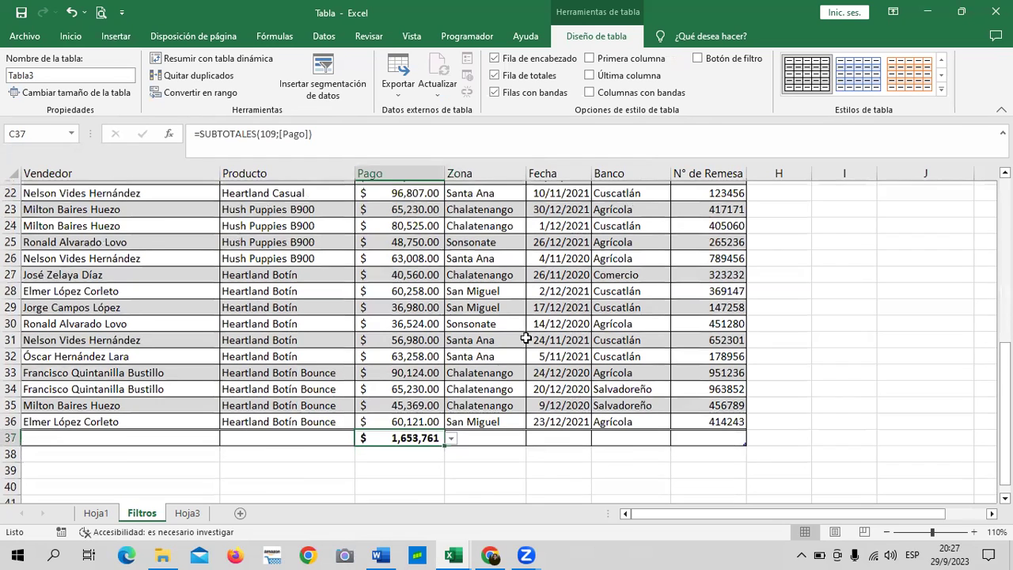
scroll(375, 394, up, 7)
click(413, 238)
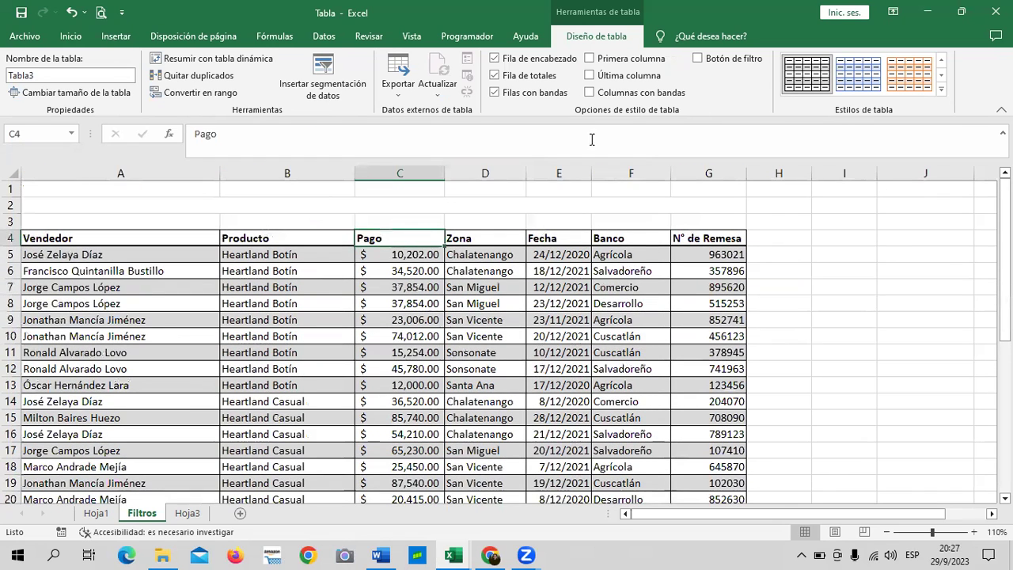
Step: Enable Botón de filtro on the table headers and add a blank Hoja4 sheet
click(697, 60)
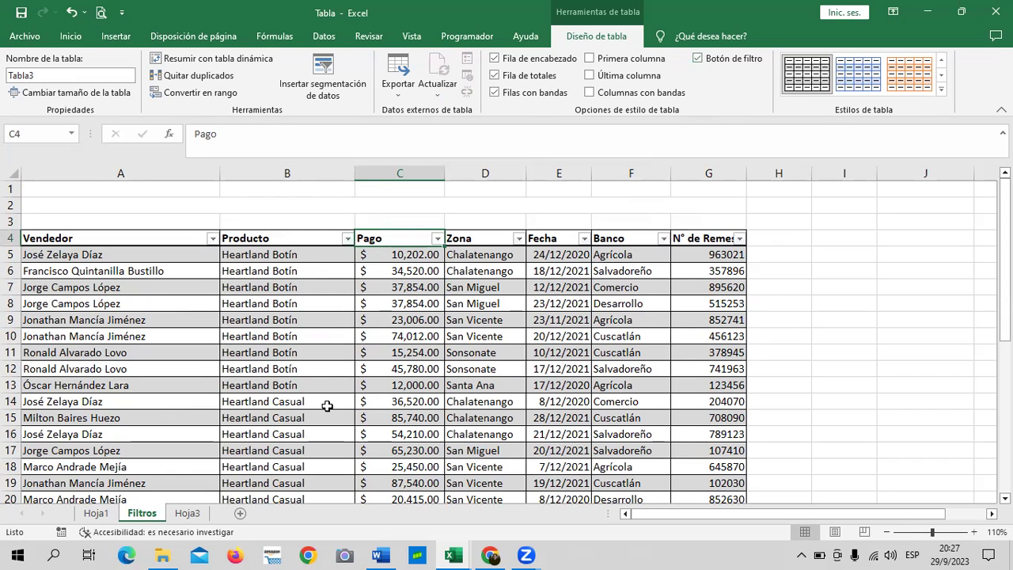
scroll(501, 334, down, 2)
scroll(483, 357, up, 2)
scroll(534, 390, down, 3)
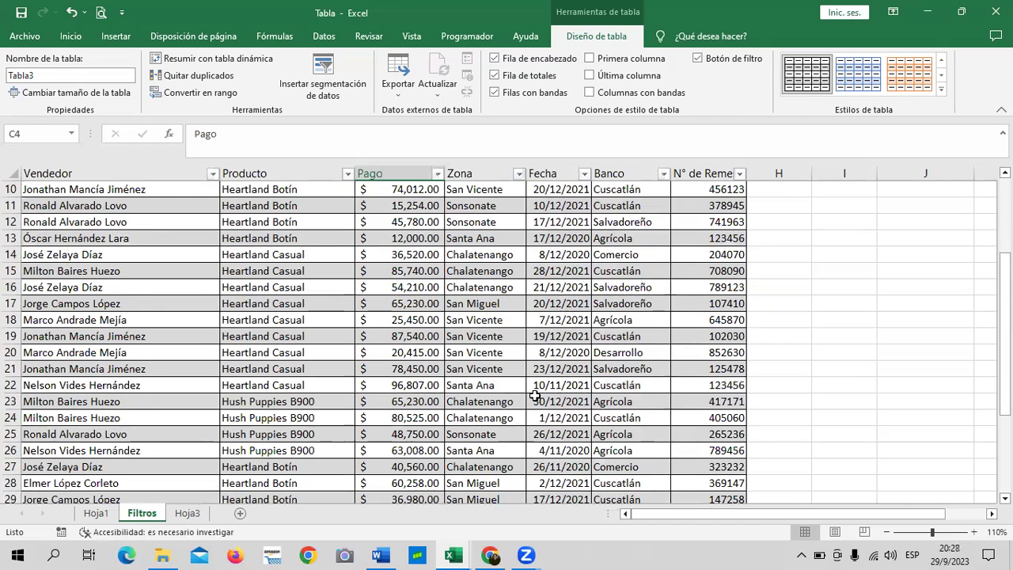
scroll(535, 393, up, 3)
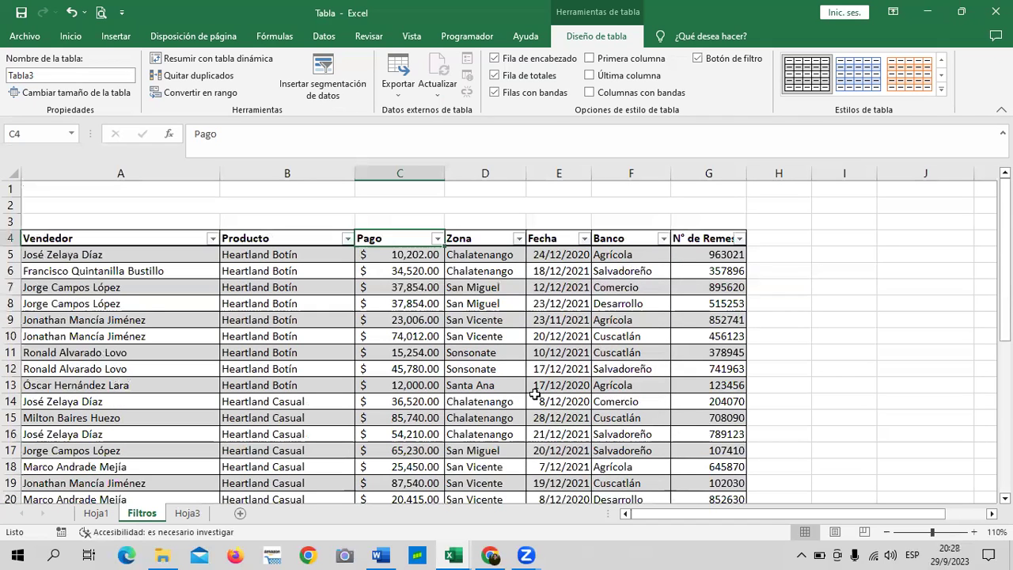
click(239, 513)
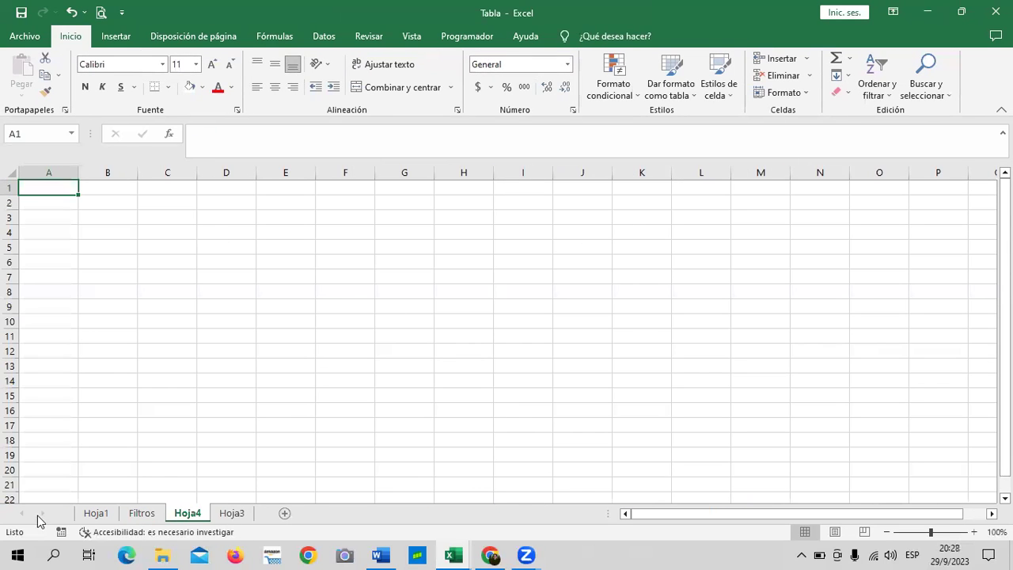
click(144, 514)
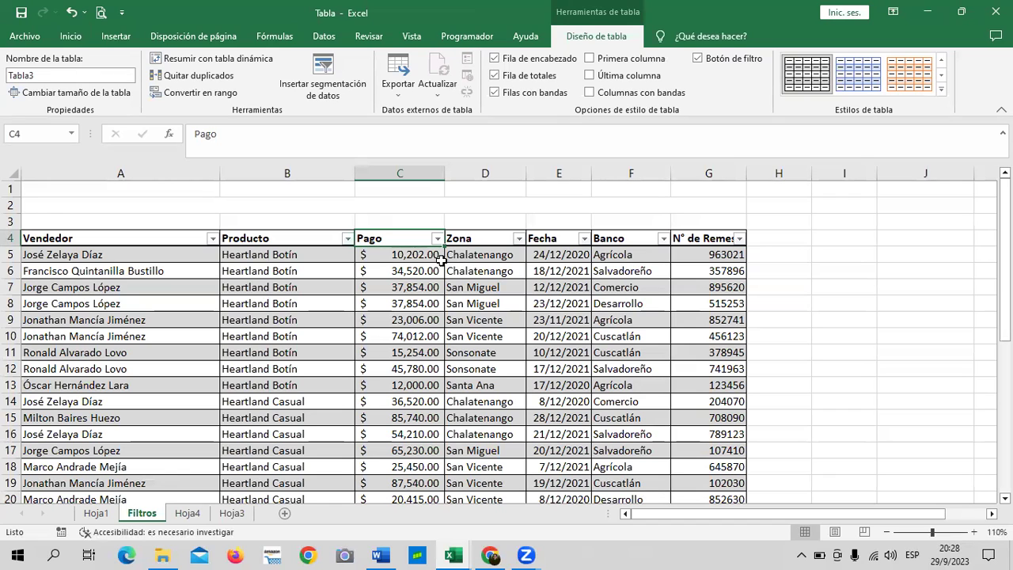
Step: Filter the Zona column to Chalatenango only, bringing the Pago total to $ 608,230
click(518, 238)
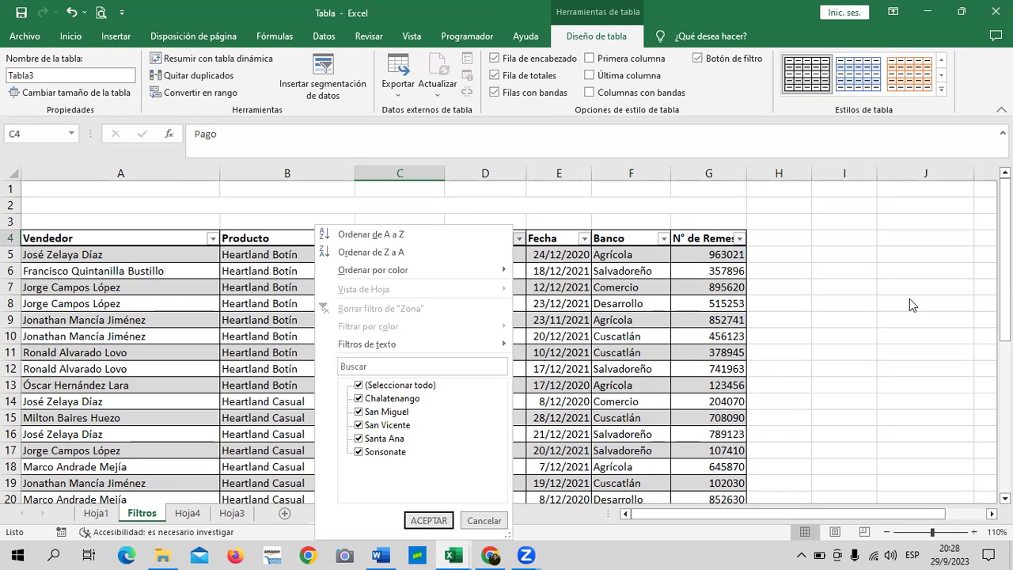
key(Escape)
scroll(844, 280, down, 2)
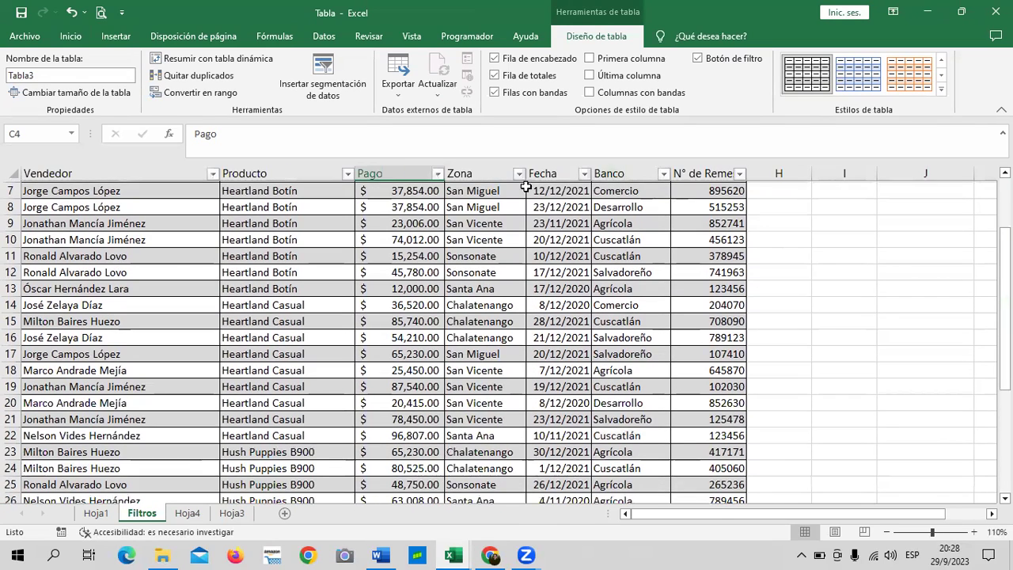
scroll(511, 227, up, 2)
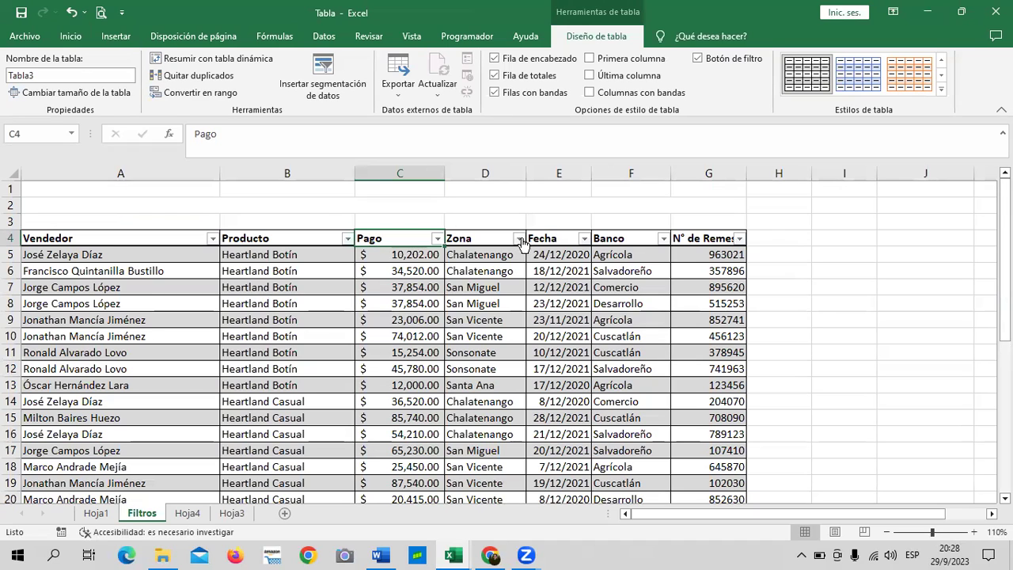
click(519, 239)
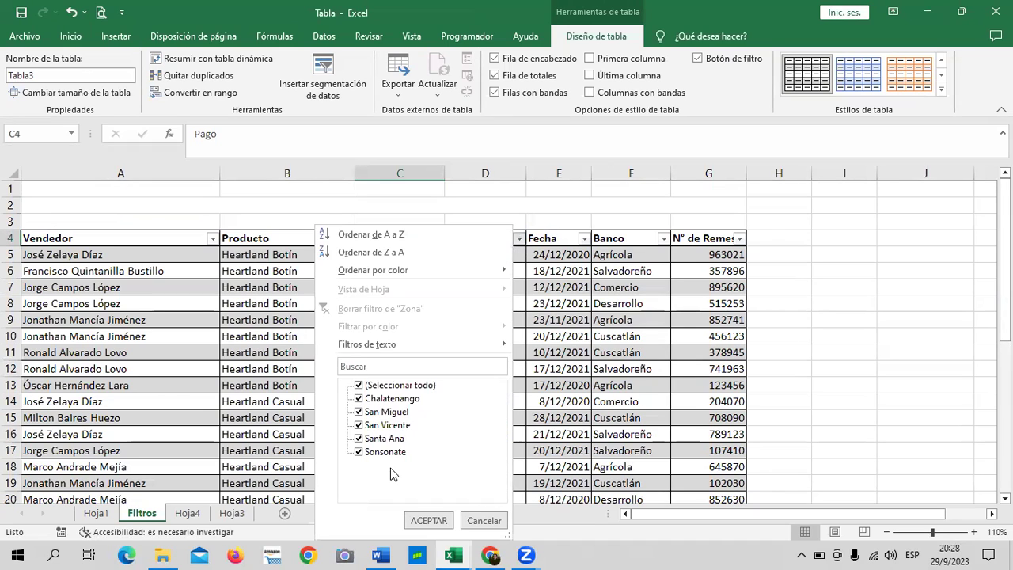
click(358, 385)
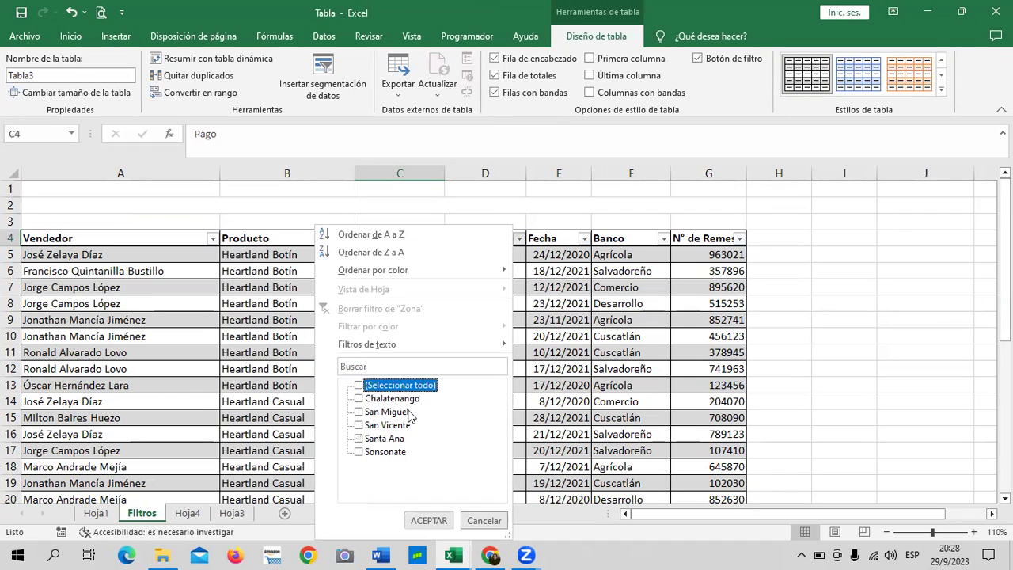
click(360, 399)
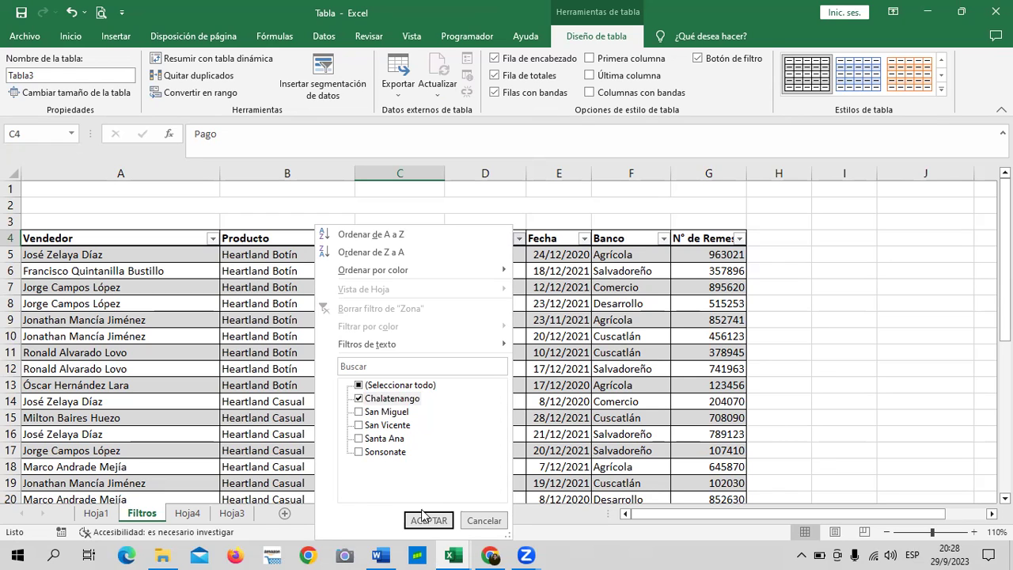
click(427, 520)
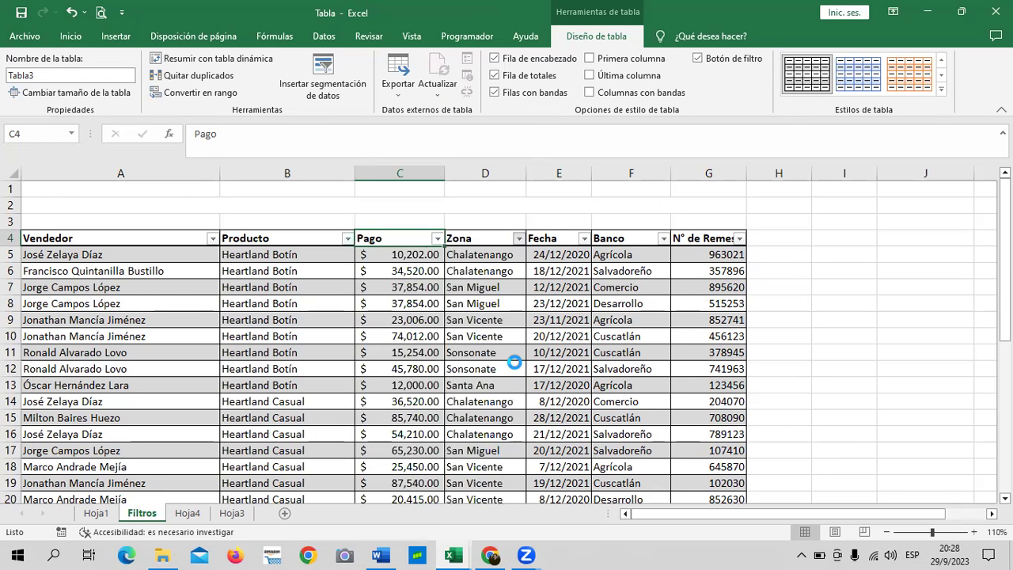
scroll(514, 364, down, 1)
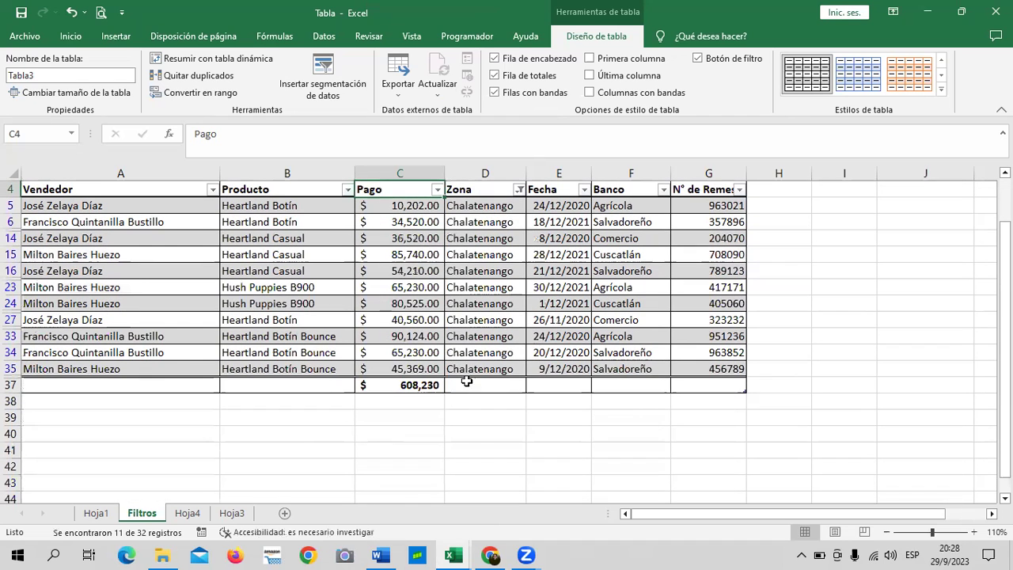
click(401, 386)
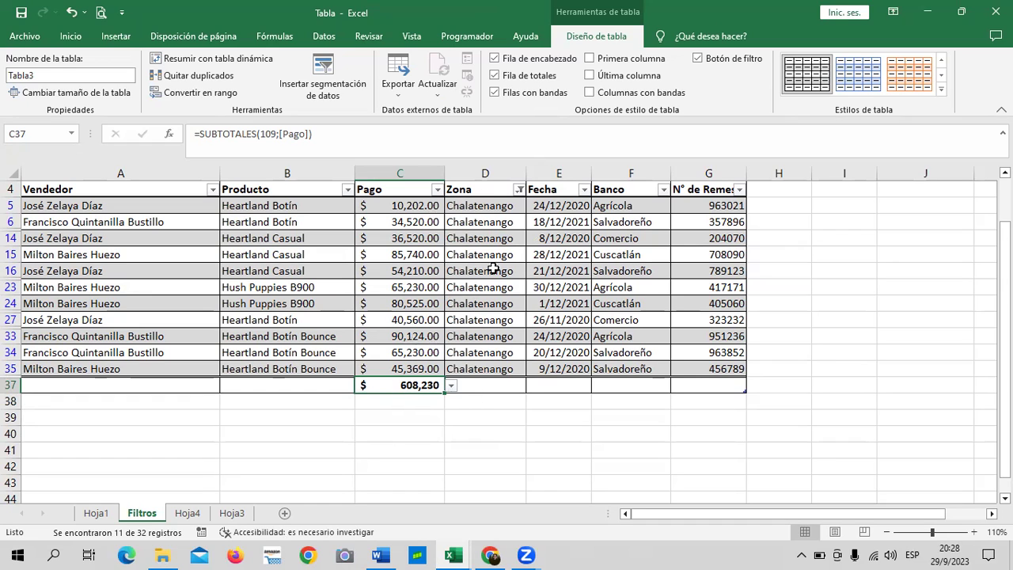
Step: Copy the Chalatenango zone name from cell D5 of the Filtros table
click(482, 210)
right_click(491, 210)
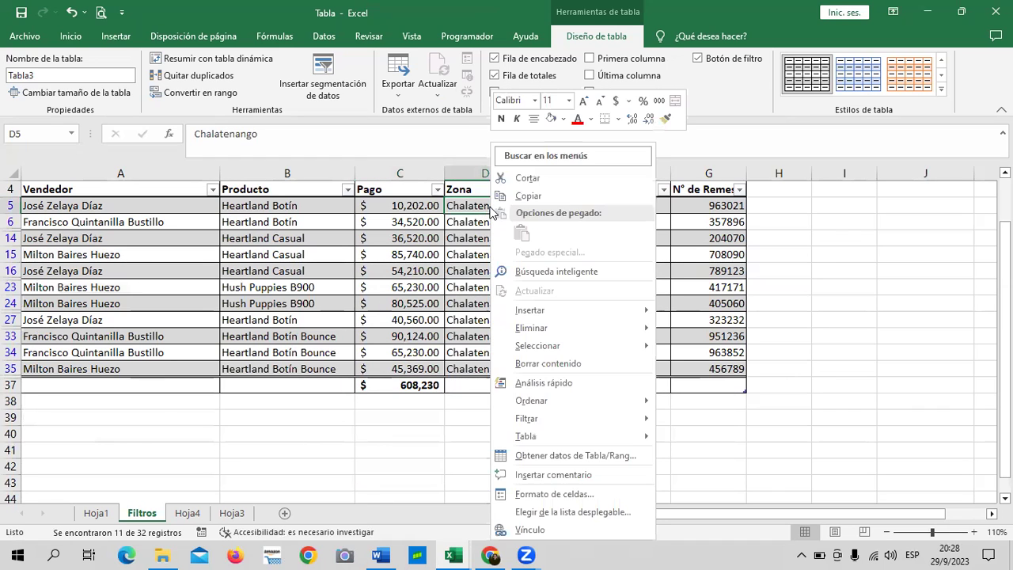
click(567, 199)
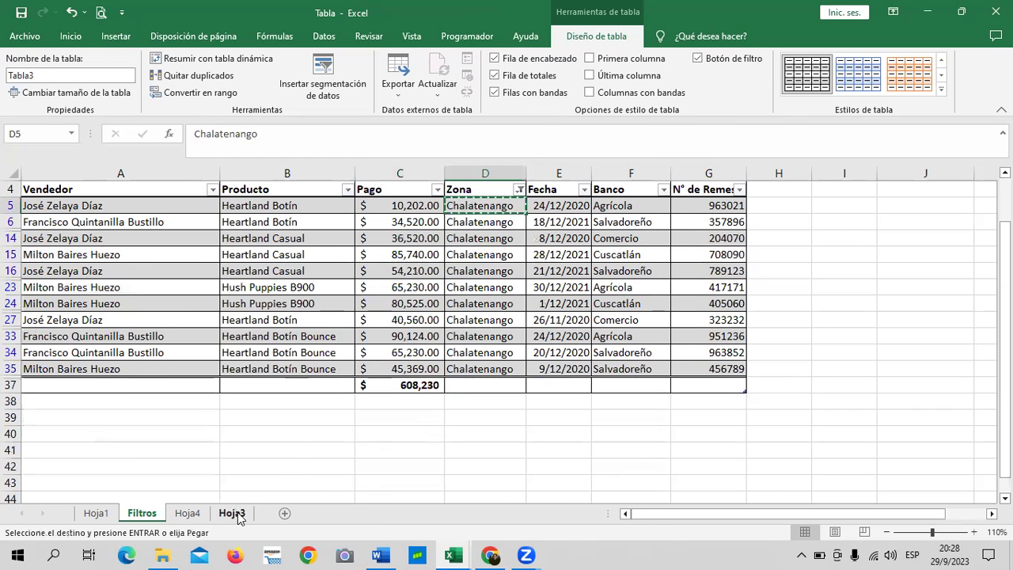
Step: Enter the uppercase heading ZONAS in cell D3 of Hoja3
click(232, 513)
click(230, 214)
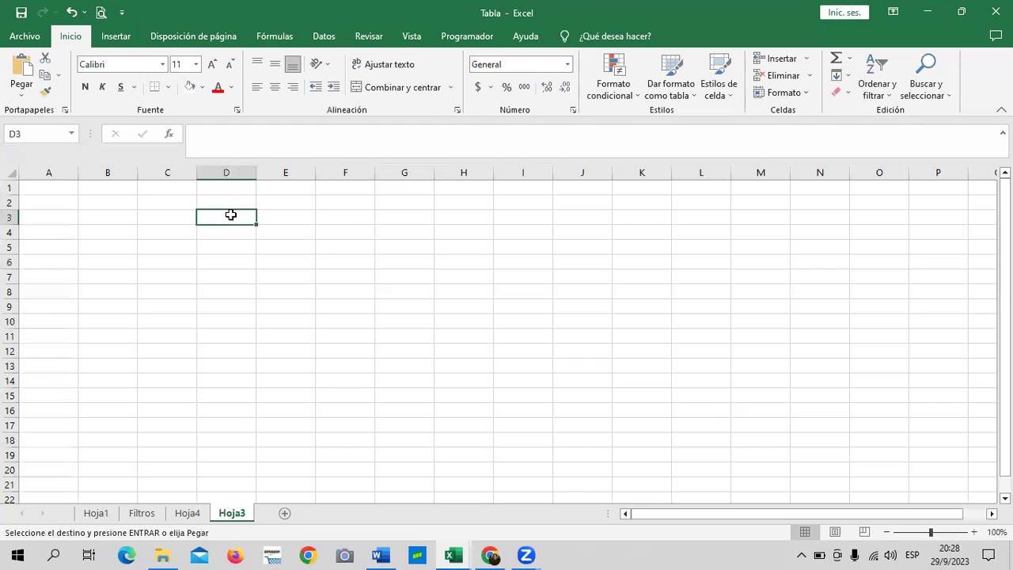
text(zo)
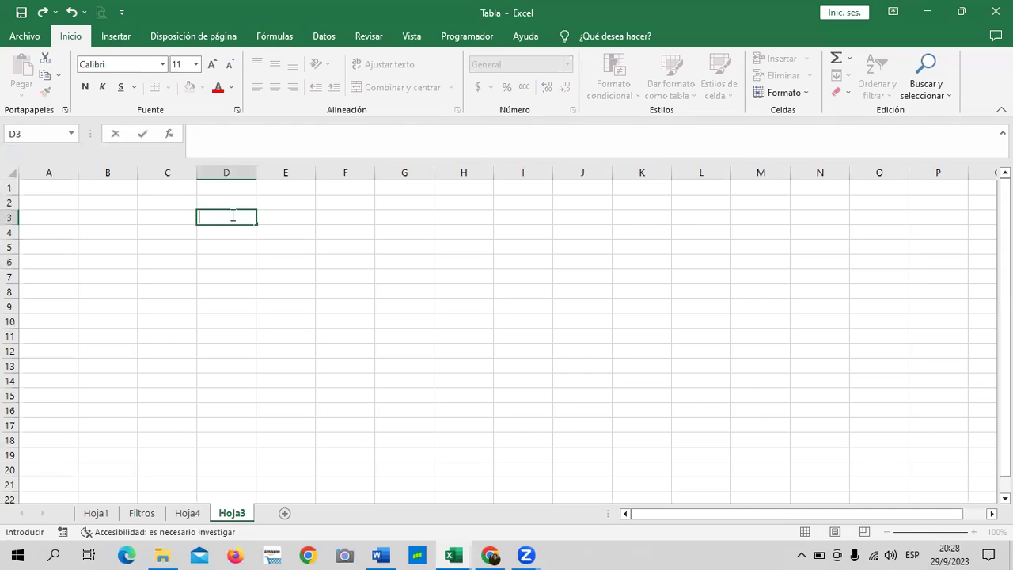
text(nas)
key(BackSpace)
key(Caps_Lock)
key(BackSpace)
key(BackSpace)
text(ZON)
key(Return)
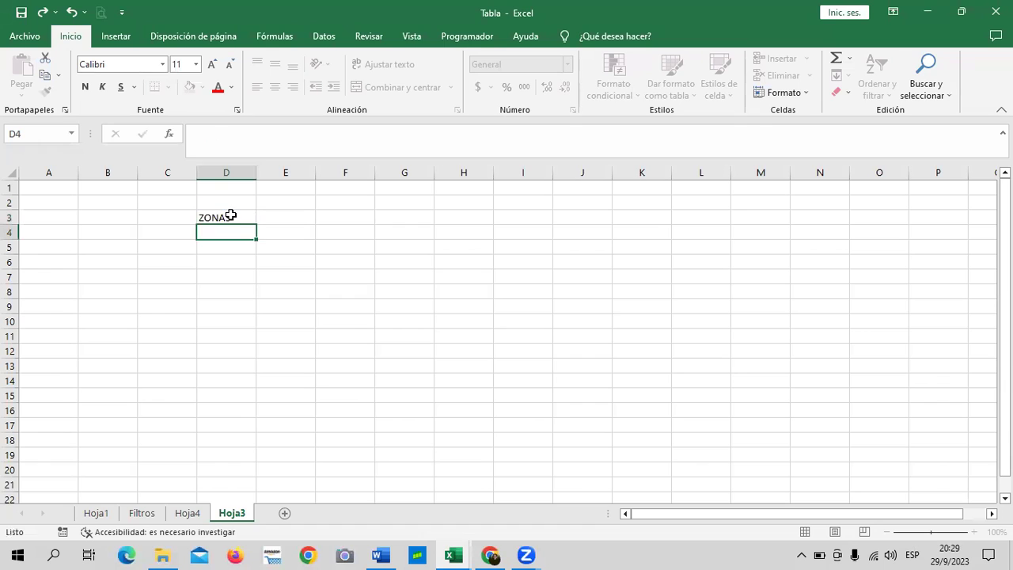
right_click(231, 231)
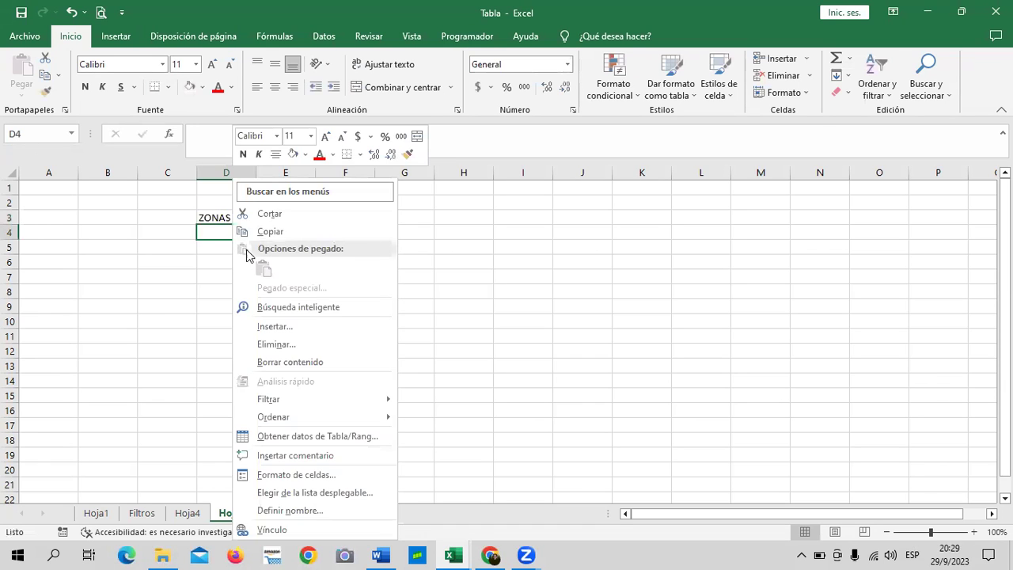
Step: Copy Chalatenango from the Filtros table into Hoja3 cell D4 and autofit column D
click(149, 513)
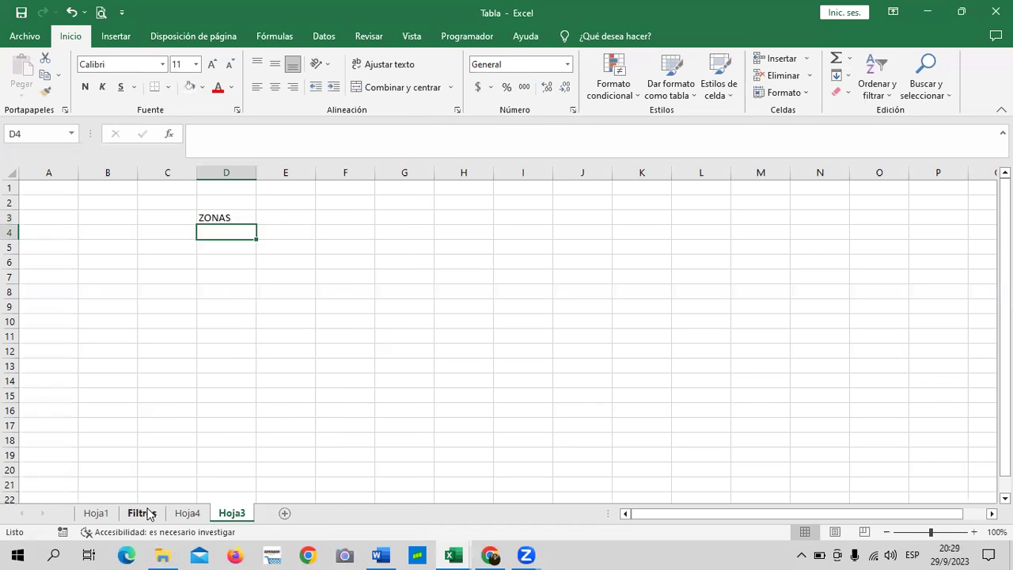
click(142, 512)
right_click(473, 204)
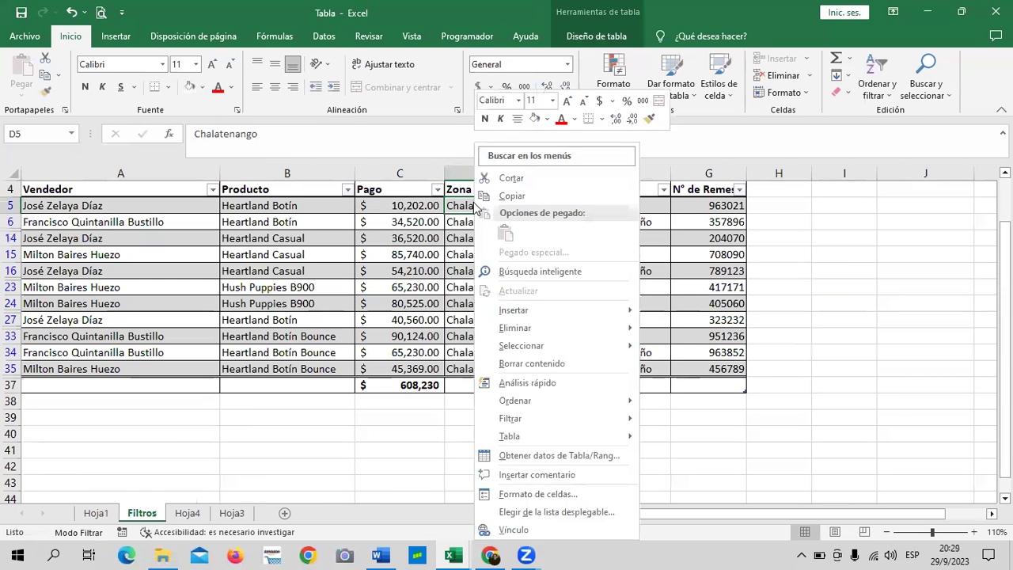
click(486, 196)
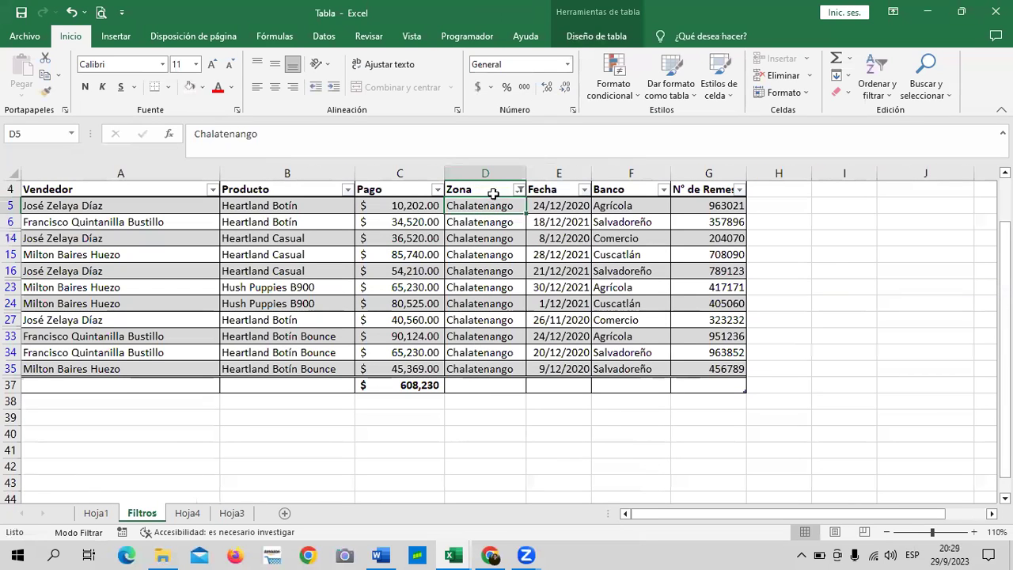
click(232, 513)
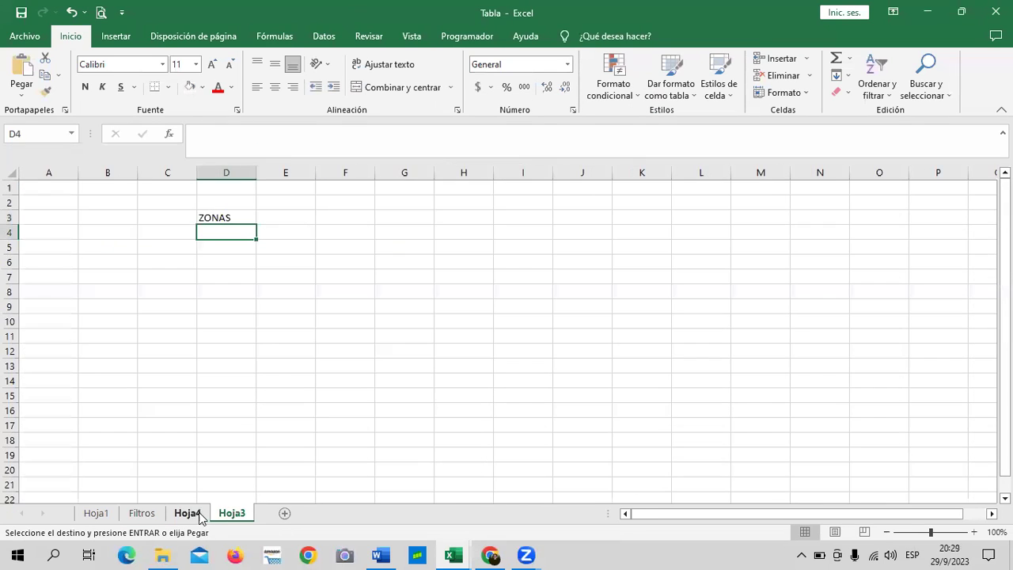
right_click(220, 229)
click(251, 269)
click(405, 277)
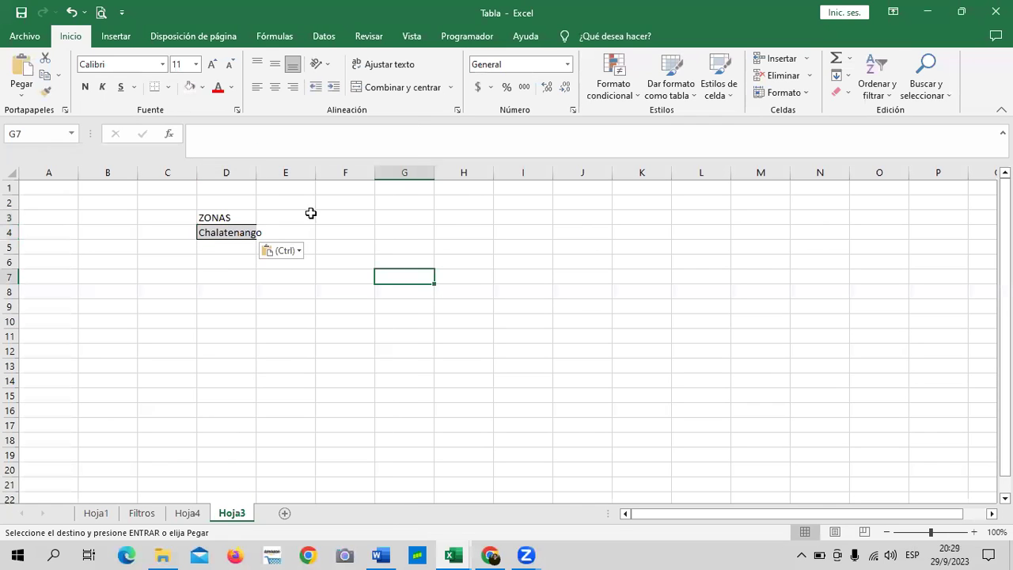
double_click(259, 175)
Step: Give D3:E10 All Borders and enter the heading VENTA in E3
drag(216, 218, 315, 326)
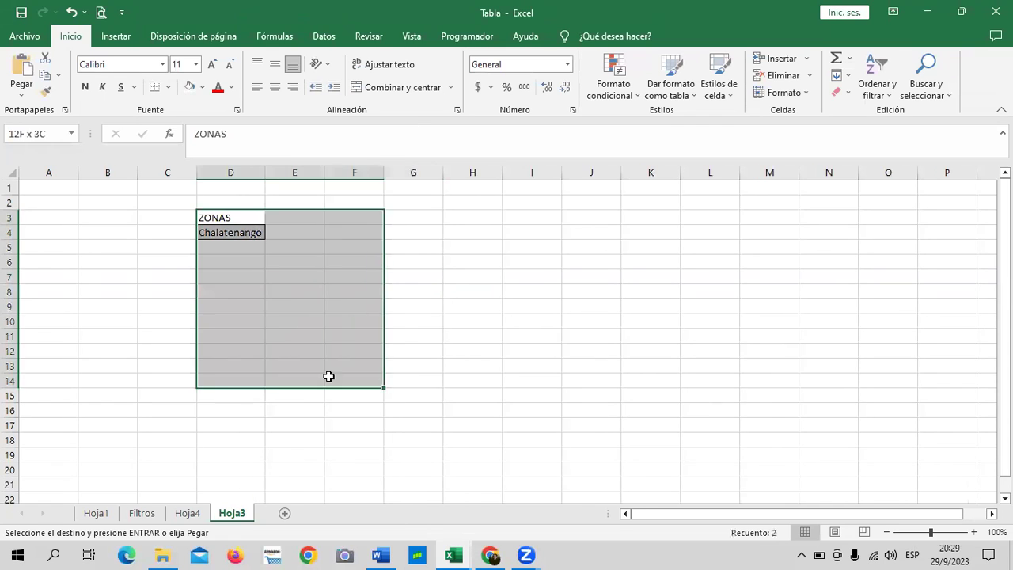
click(168, 87)
click(204, 215)
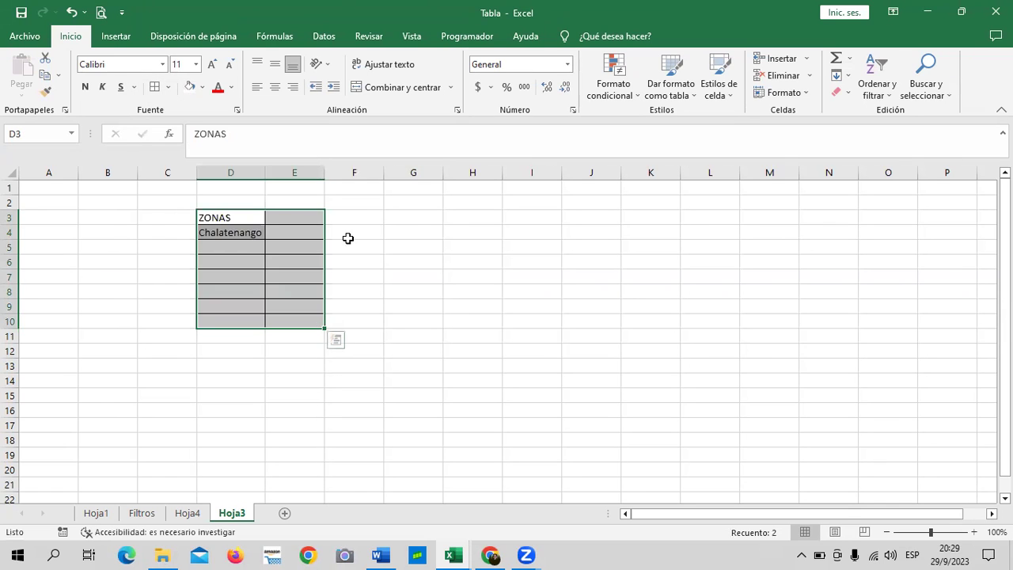
click(413, 262)
click(304, 216)
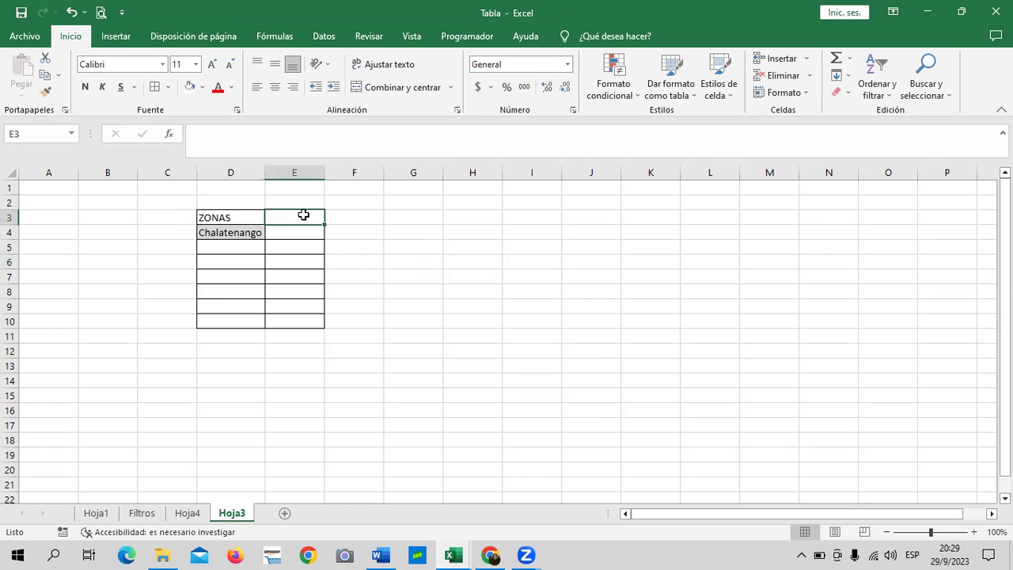
text(VENTA)
key(Return)
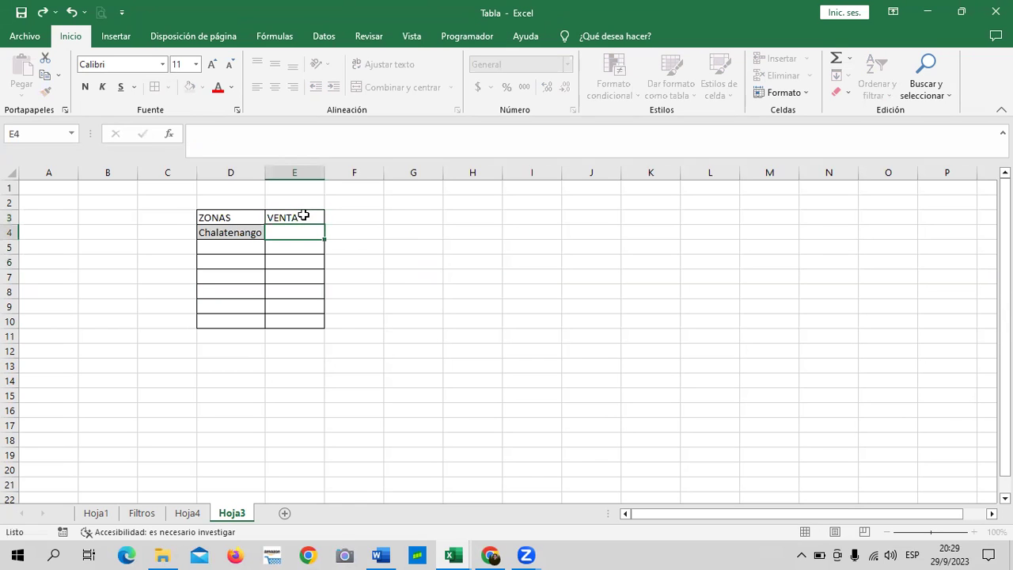
Step: Copy the $608,230 Pago total from Filtros C37 into Hoja3 cell E4
click(140, 513)
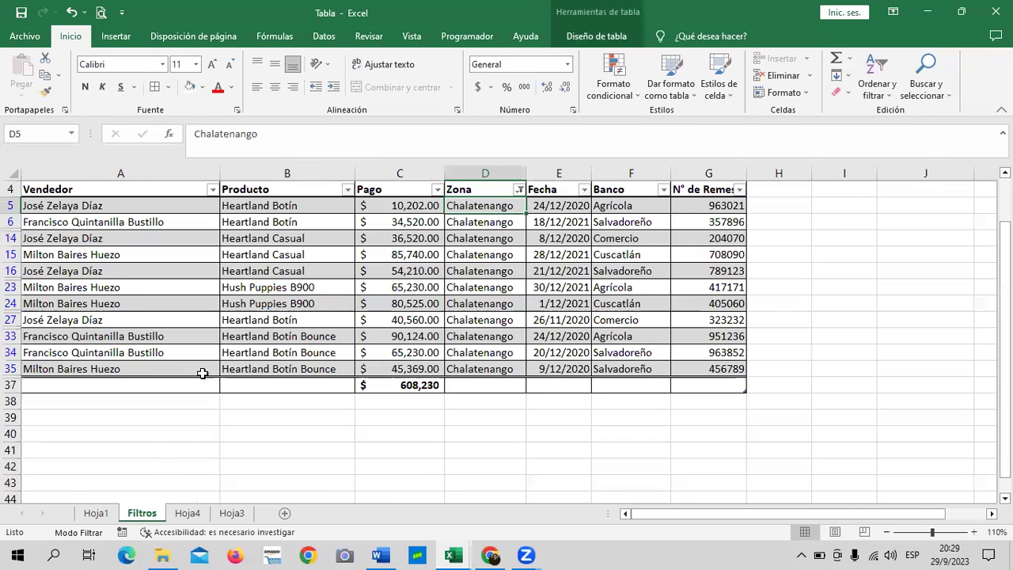
click(414, 385)
right_click(415, 386)
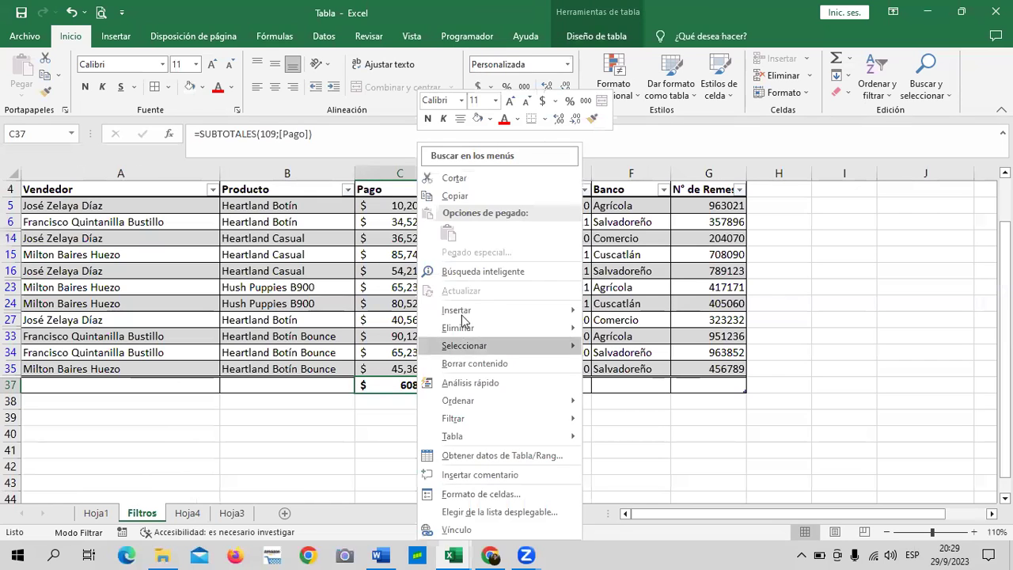
click(501, 200)
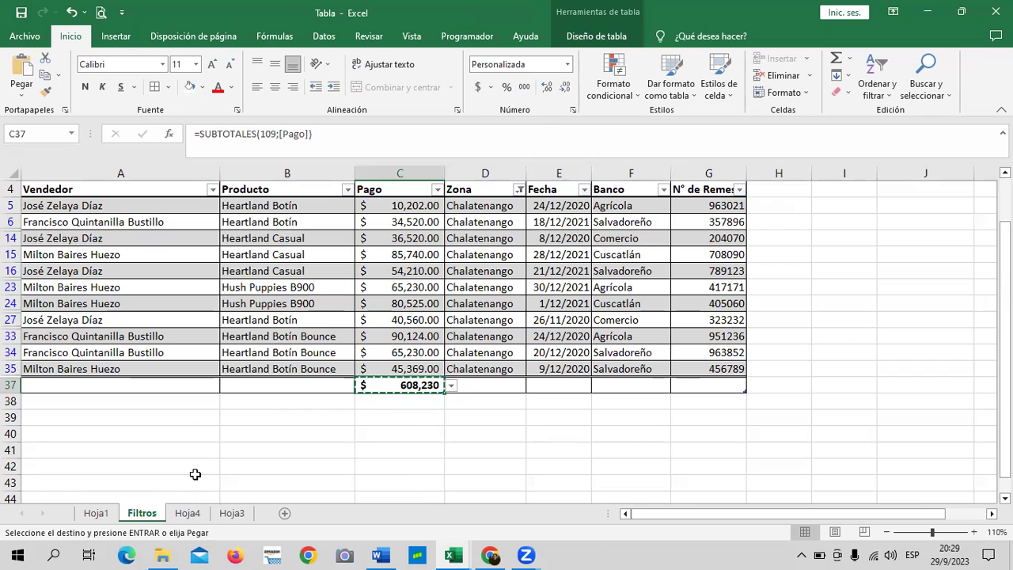
click(231, 513)
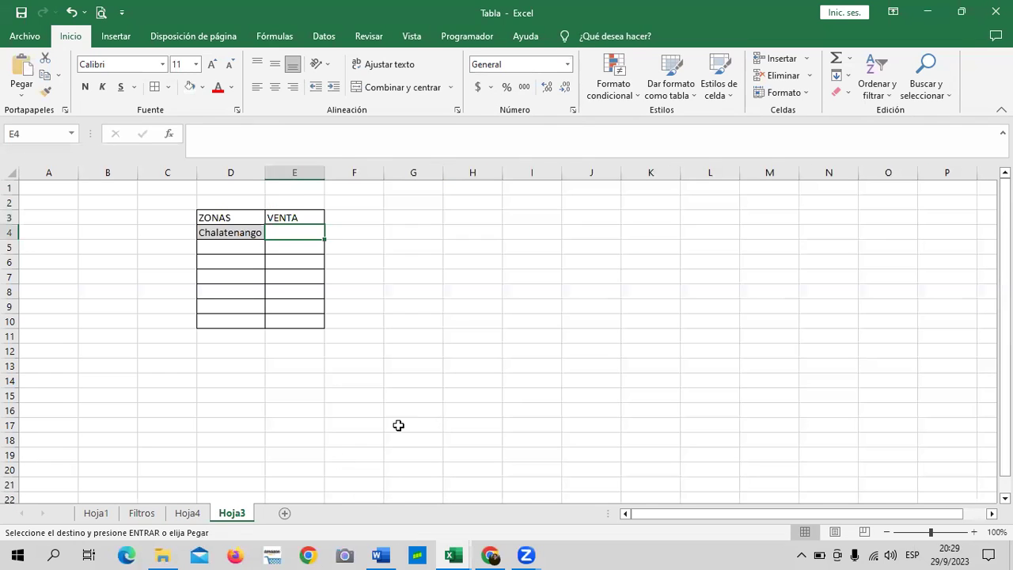
right_click(278, 234)
click(310, 267)
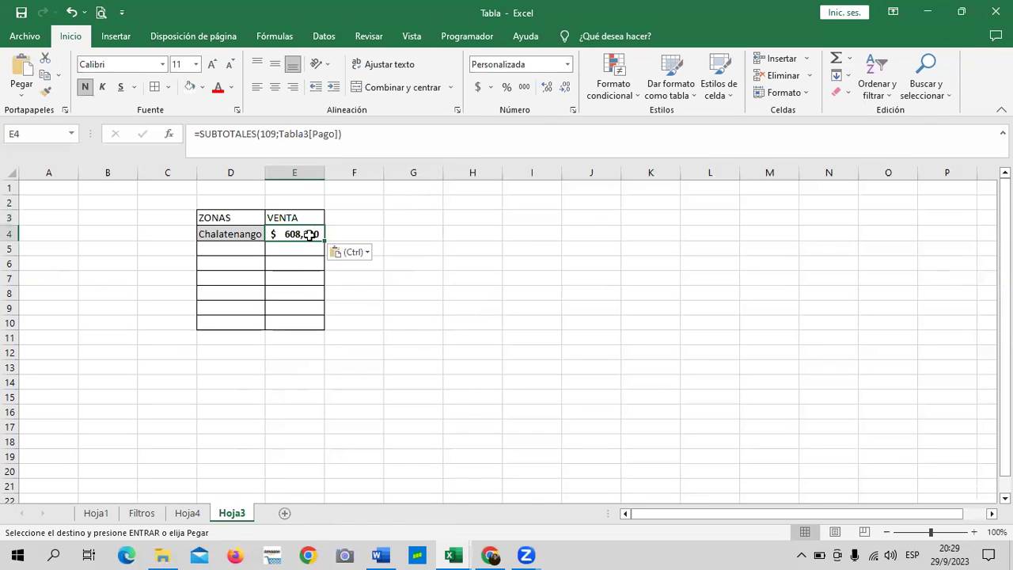
Step: Widen column E so 608,230 shows fully and zoom the sheet to 120%
drag(325, 172, 345, 172)
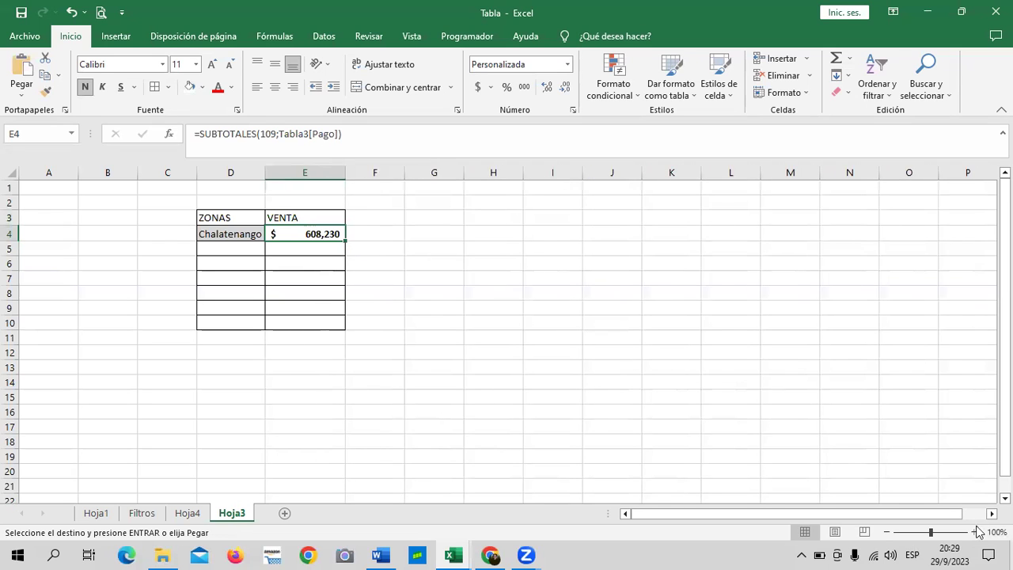
click(975, 532)
click(975, 531)
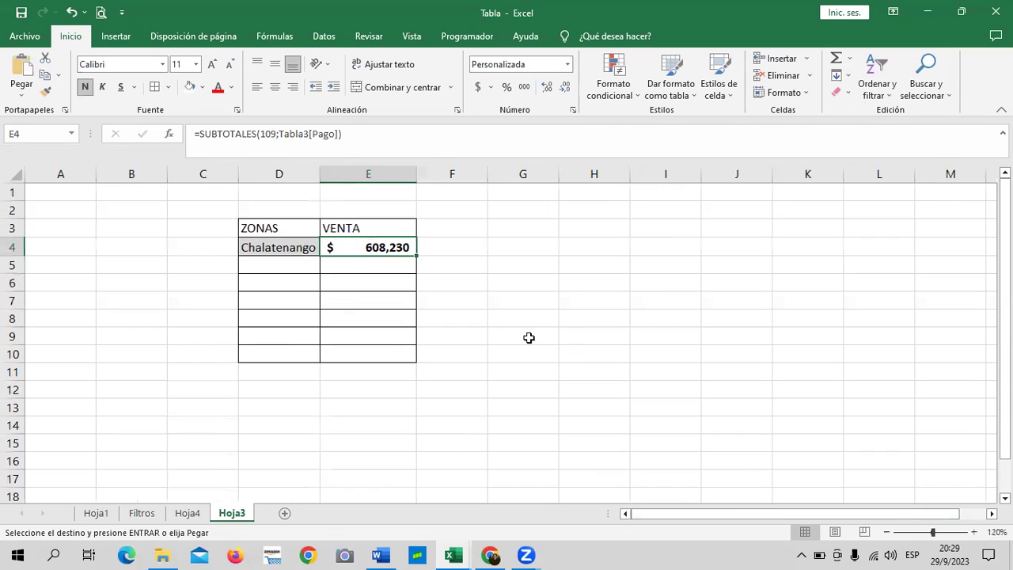
click(524, 320)
click(283, 267)
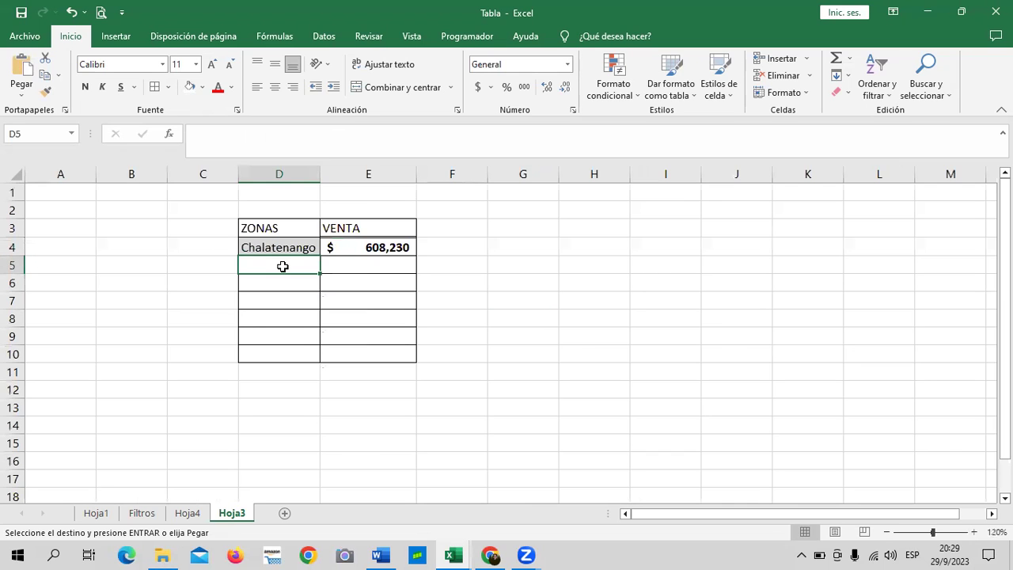
Step: Clear the Zona filter on Filtros, cancel the pending copy and scroll through all rows
click(147, 514)
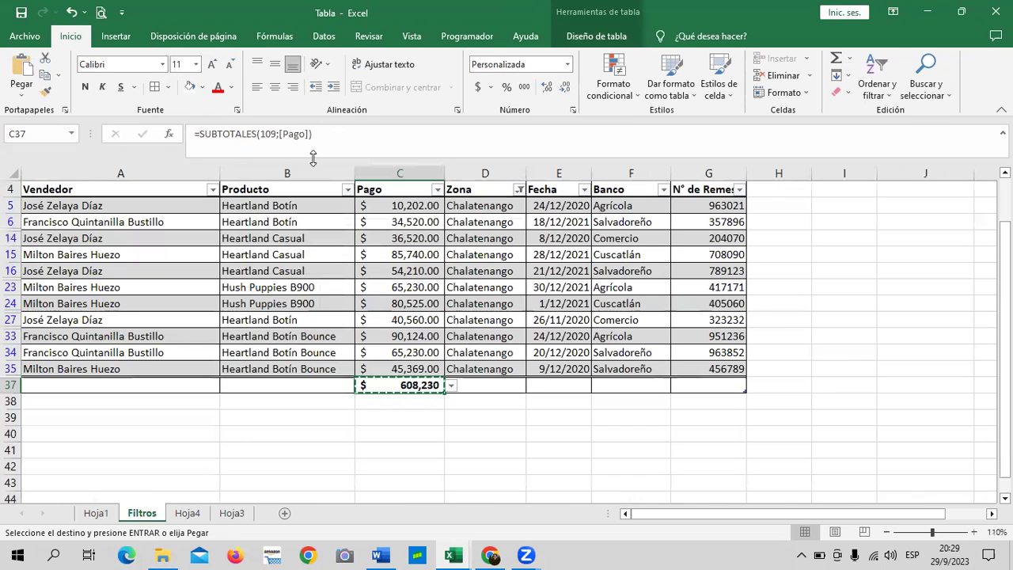
click(517, 190)
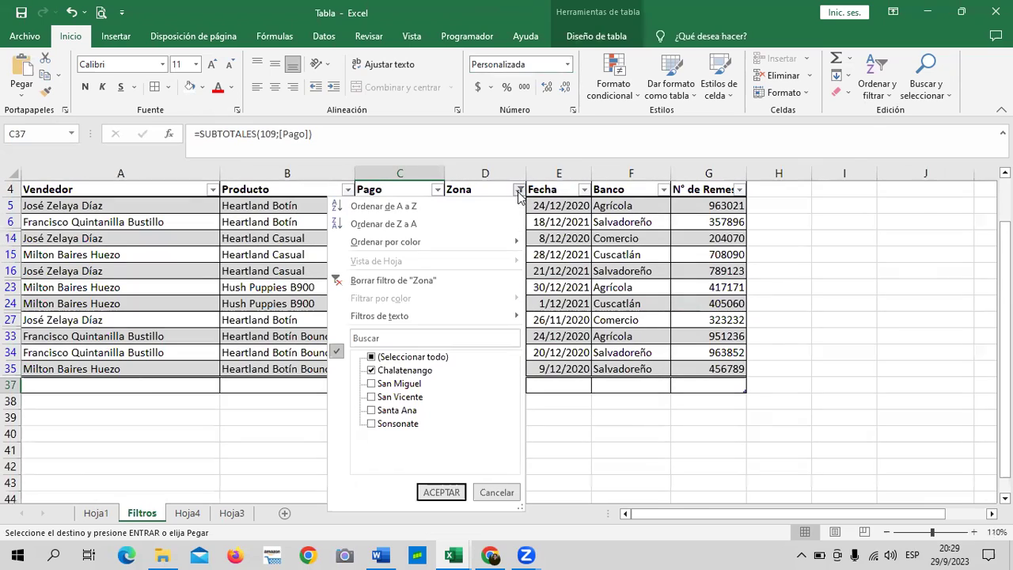
click(381, 282)
scroll(491, 279, down, 4)
scroll(490, 279, down, 3)
scroll(491, 279, down, 2)
key(Escape)
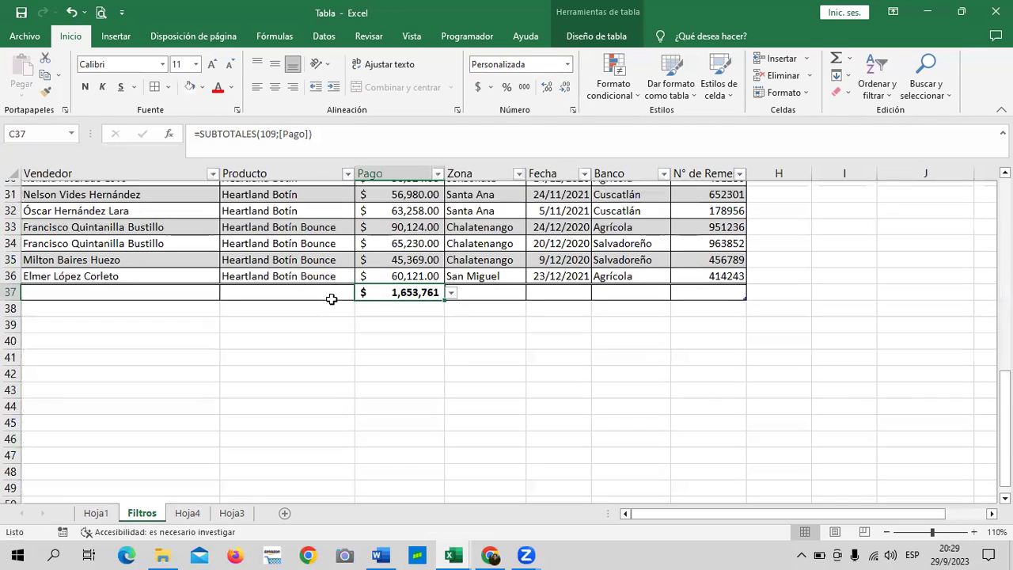
scroll(332, 285, up, 4)
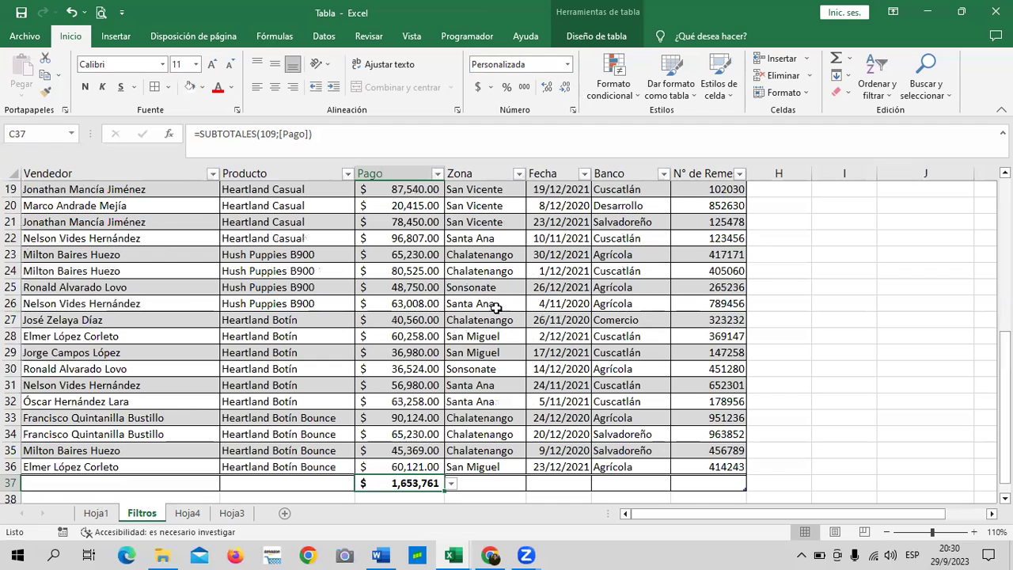
scroll(489, 342, down, 4)
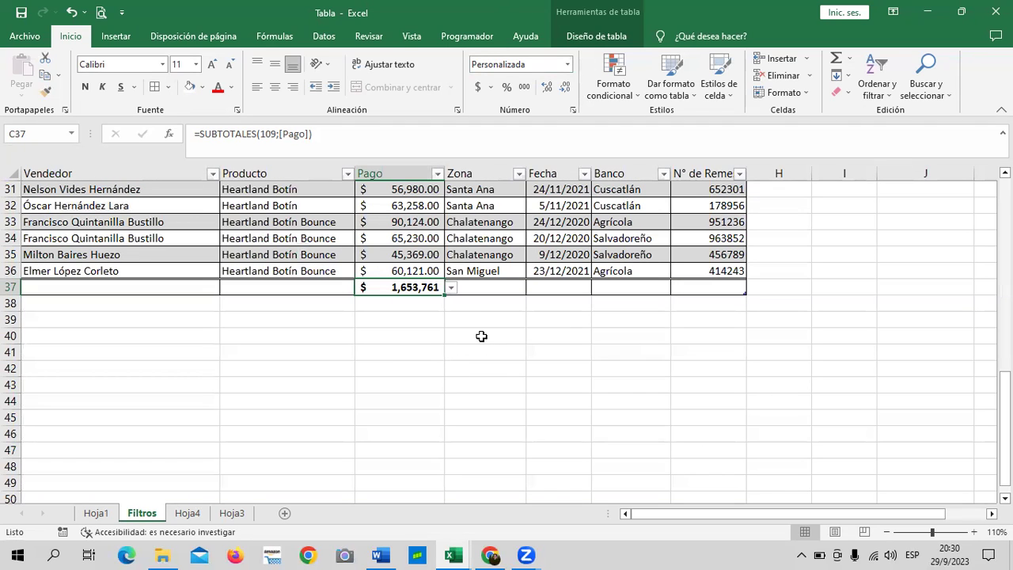
scroll(481, 336, up, 2)
scroll(489, 340, up, 2)
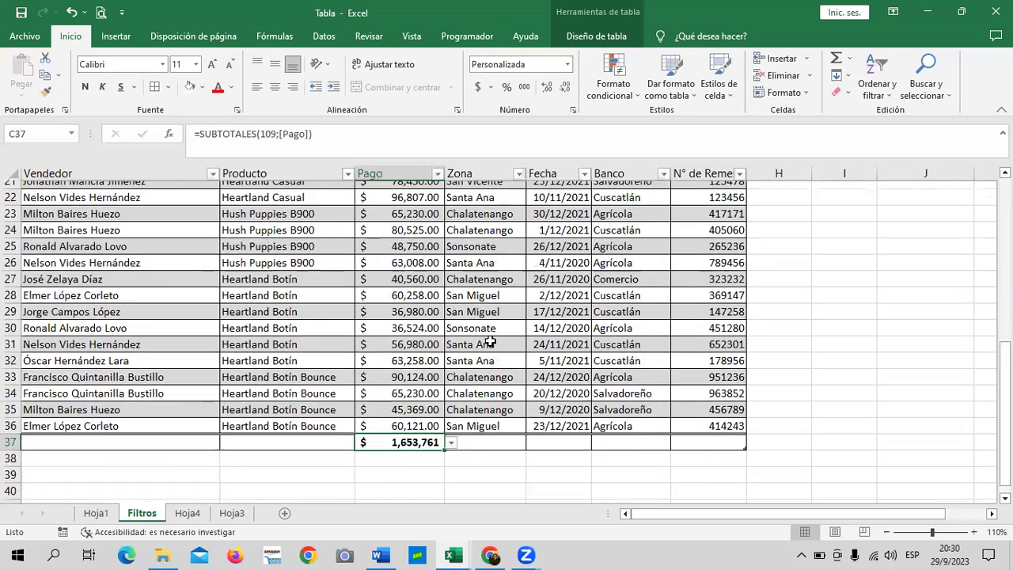
scroll(491, 340, up, 2)
scroll(491, 340, up, 2)
scroll(491, 340, up, 3)
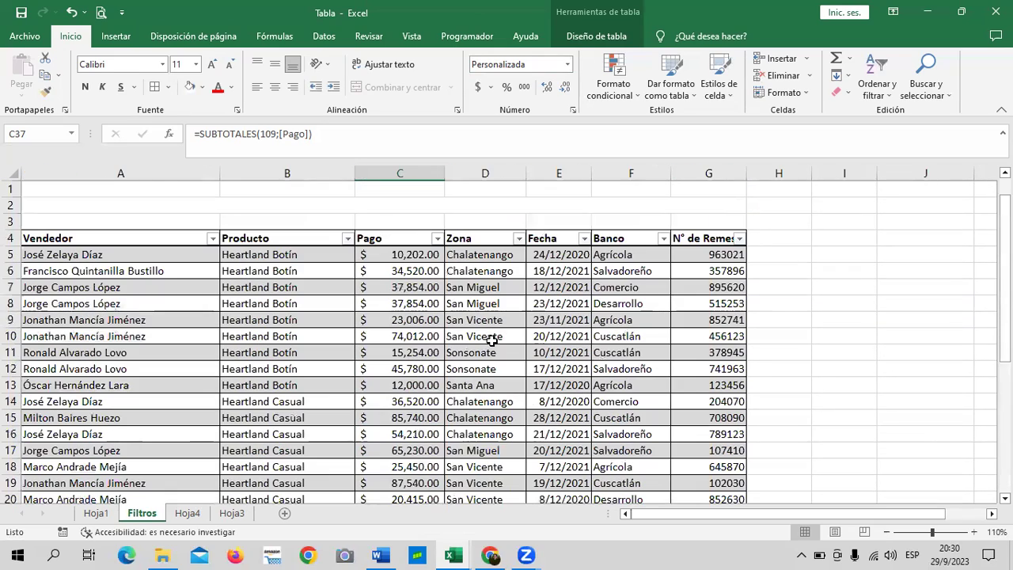
Step: Filter the Zona column to San Miguel only
click(519, 242)
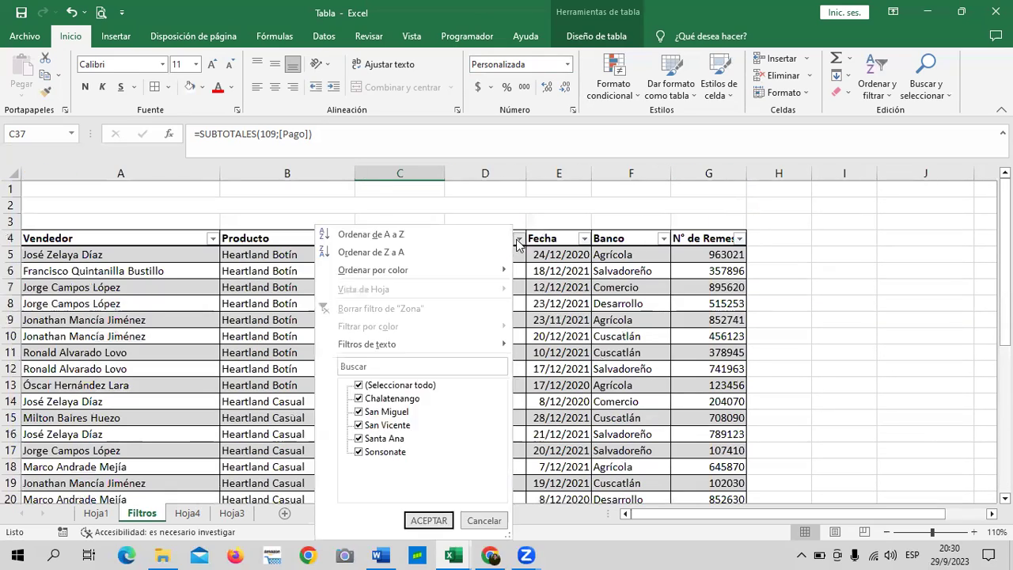
click(420, 387)
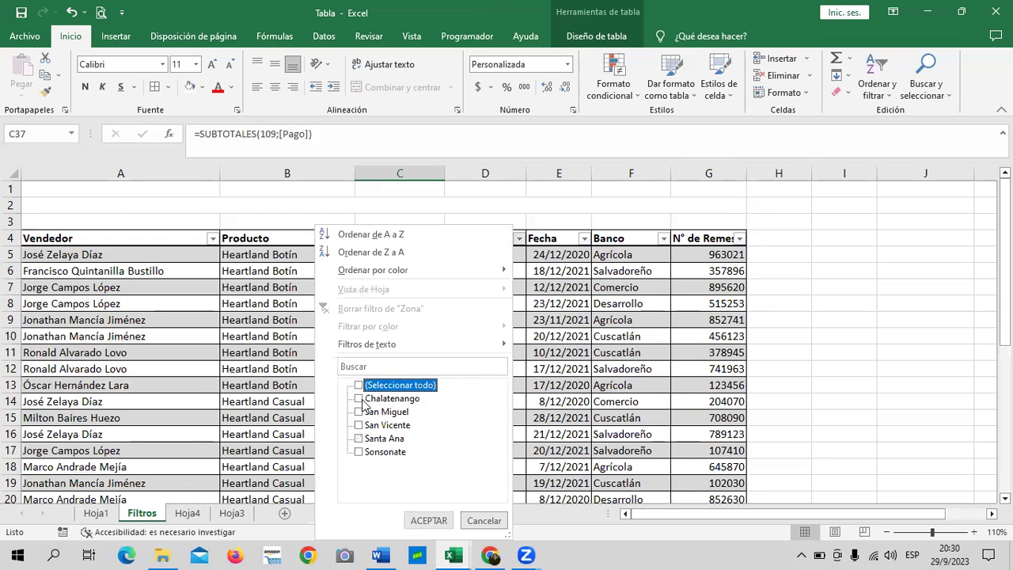
click(370, 412)
click(435, 522)
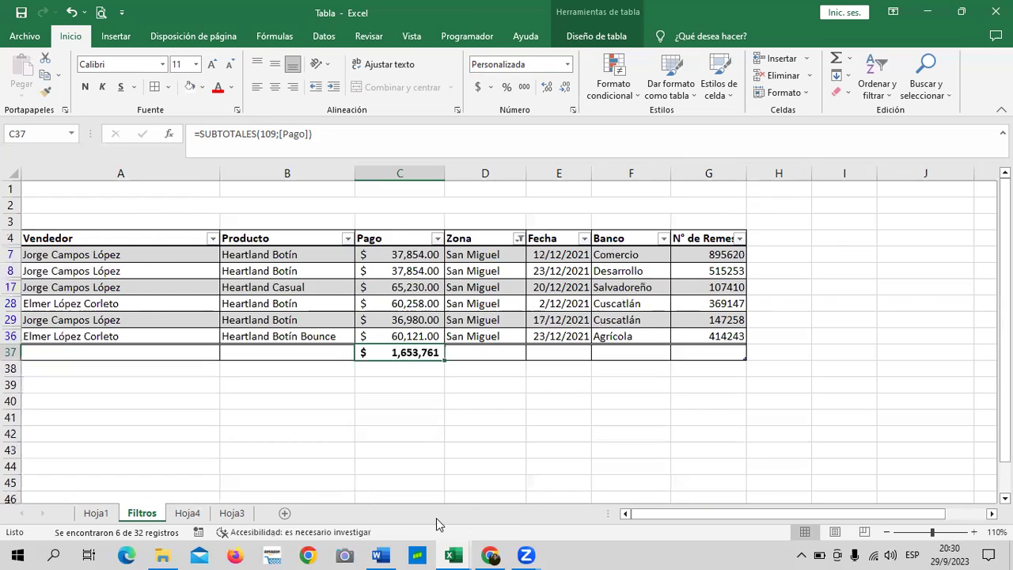
Step: Copy the San Miguel zone name into Hoja3 cell D5
right_click(506, 254)
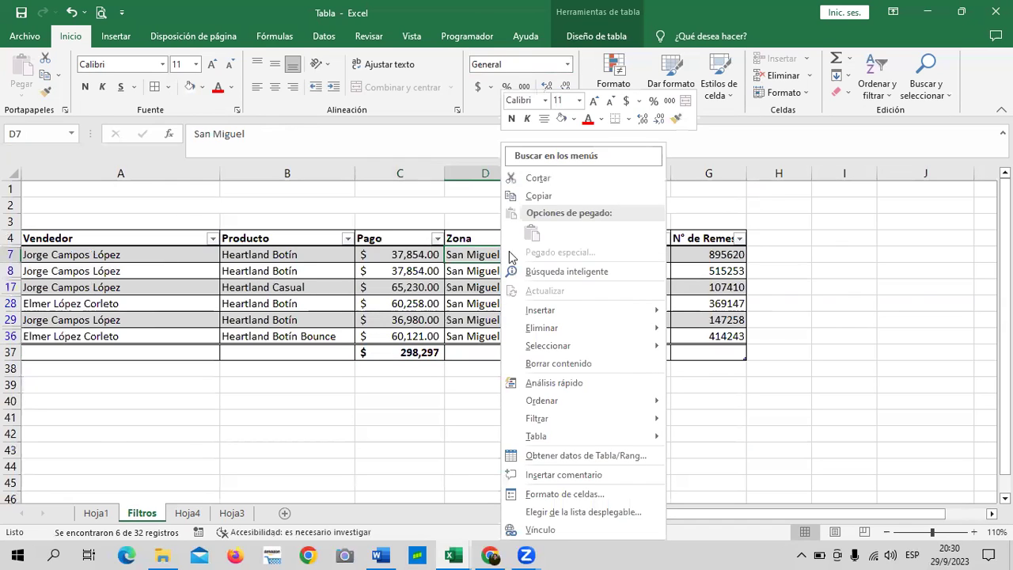
click(547, 196)
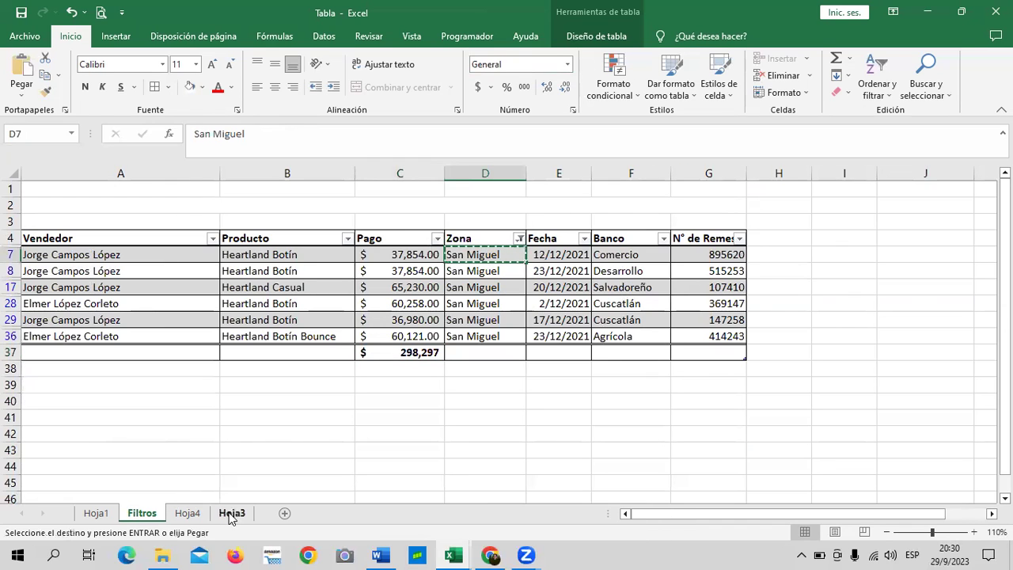
click(232, 513)
right_click(288, 263)
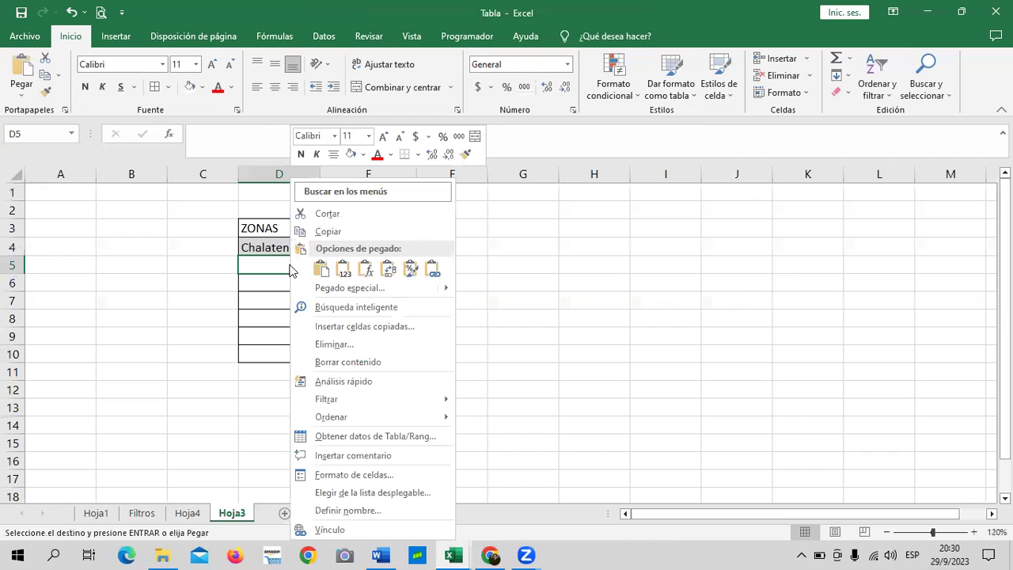
click(320, 267)
Step: Copy San Miguel's $298,297 Pago subtotal from C37 into Hoja3 cell E5
click(357, 261)
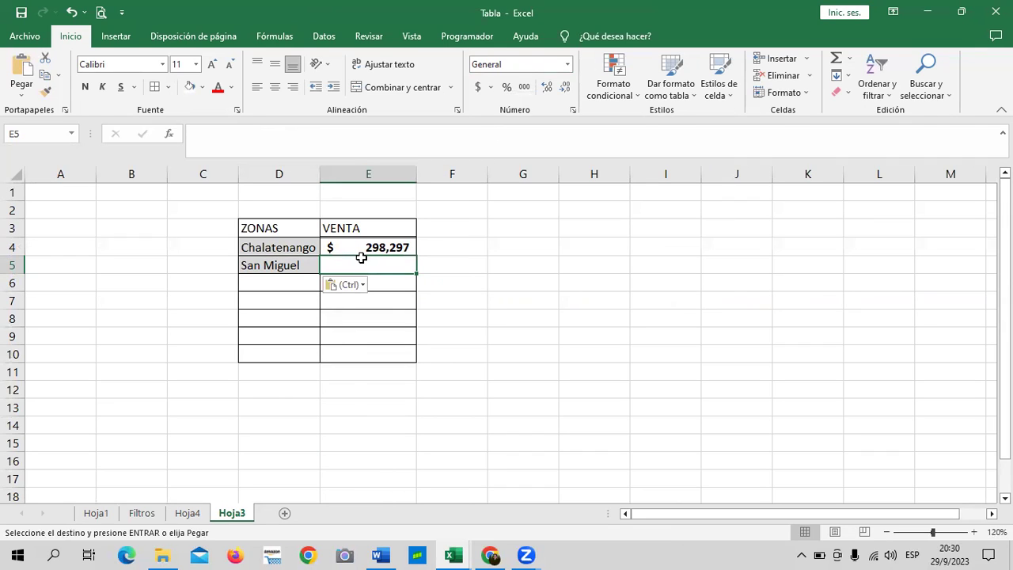
click(142, 513)
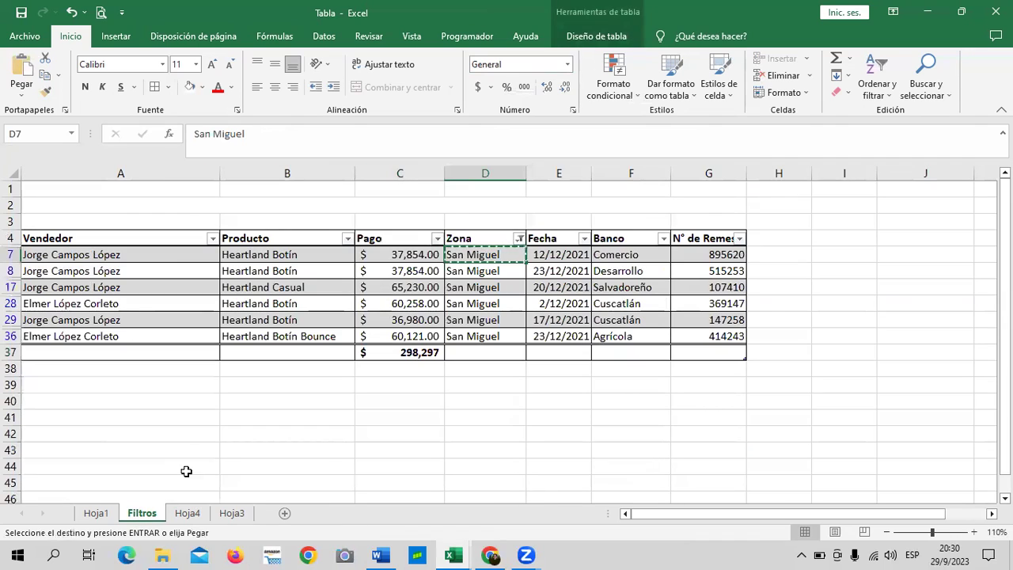
key(Escape)
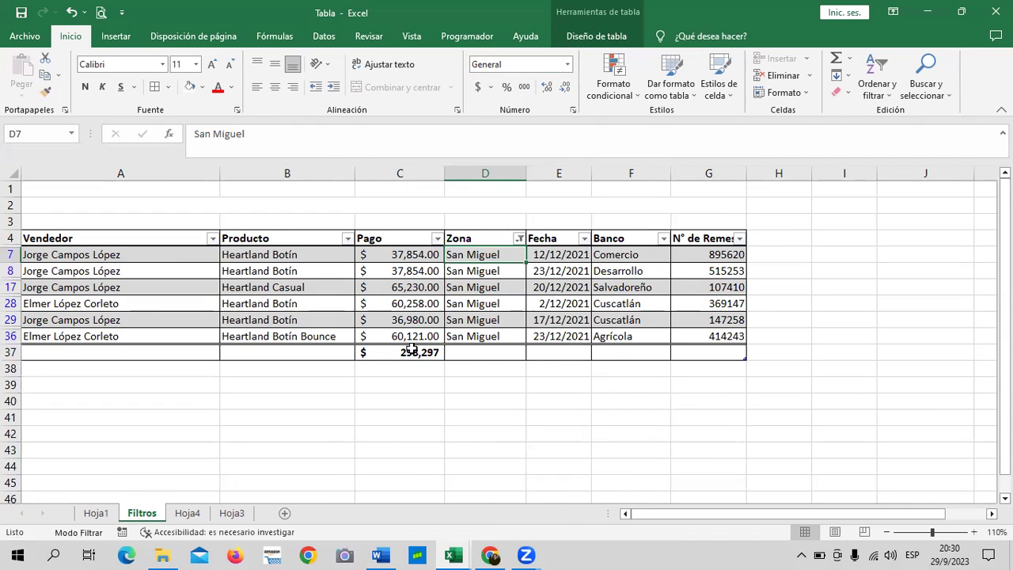
click(411, 349)
right_click(411, 349)
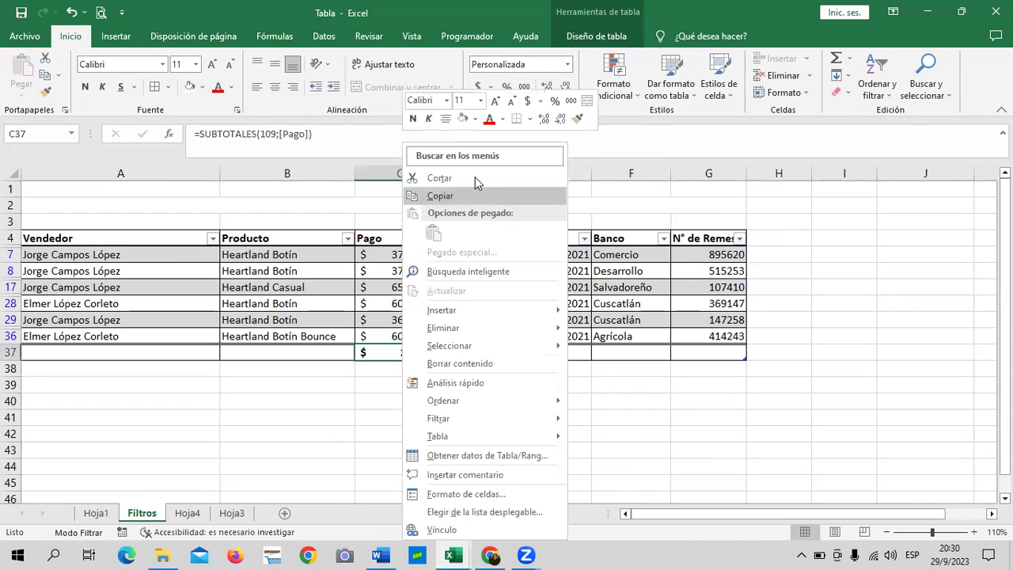
click(440, 196)
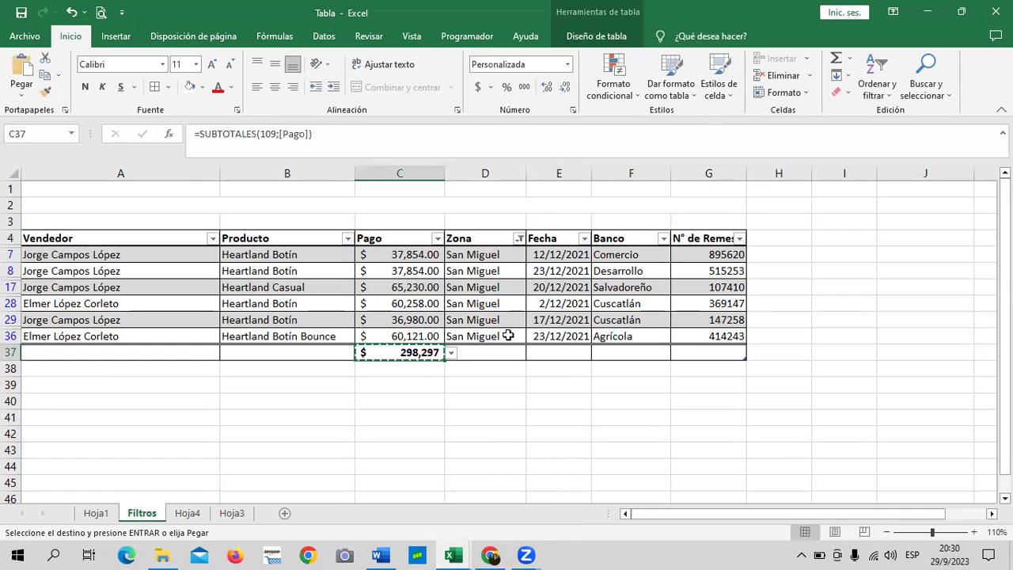
click(232, 513)
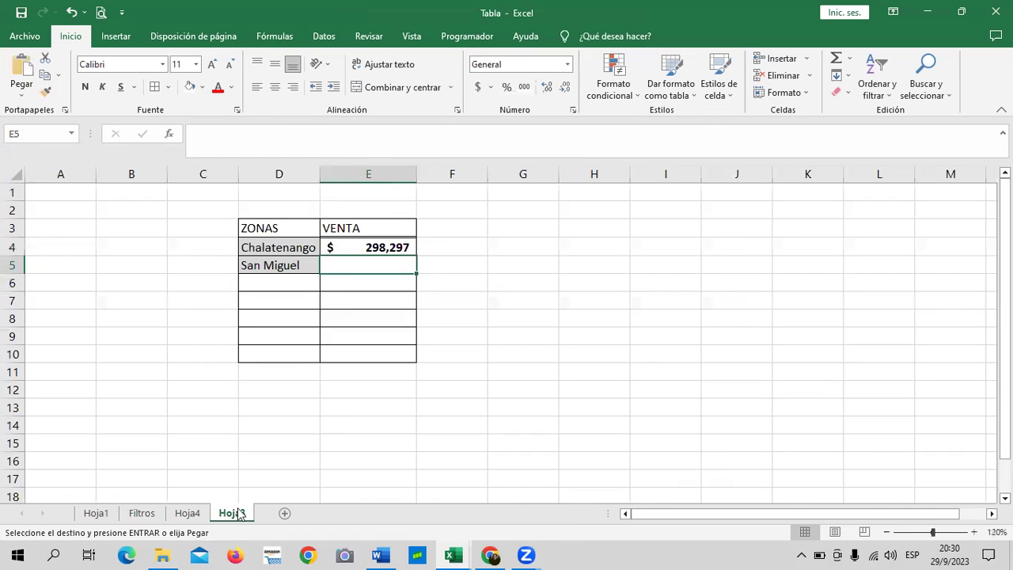
right_click(385, 273)
click(410, 268)
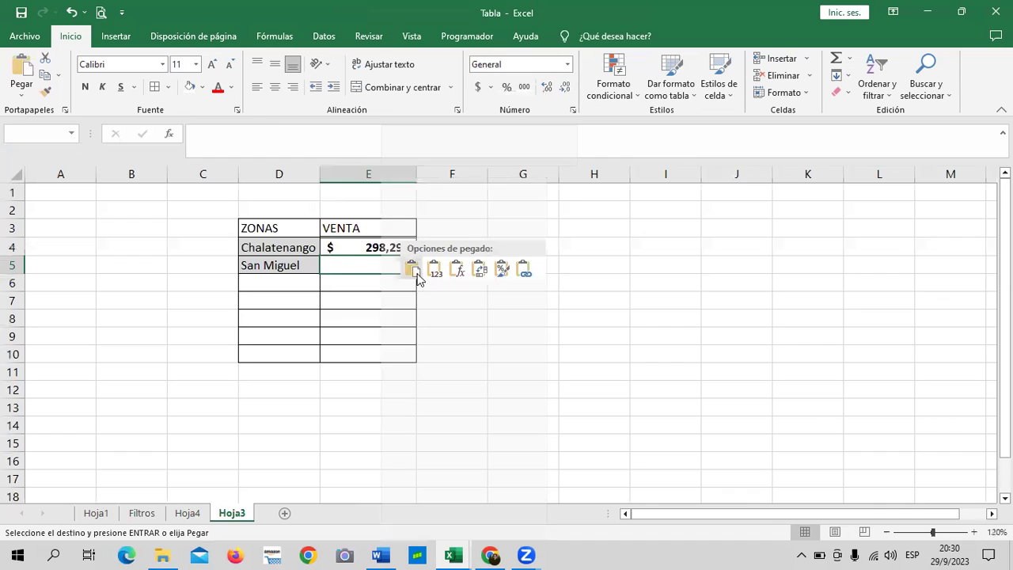
click(485, 336)
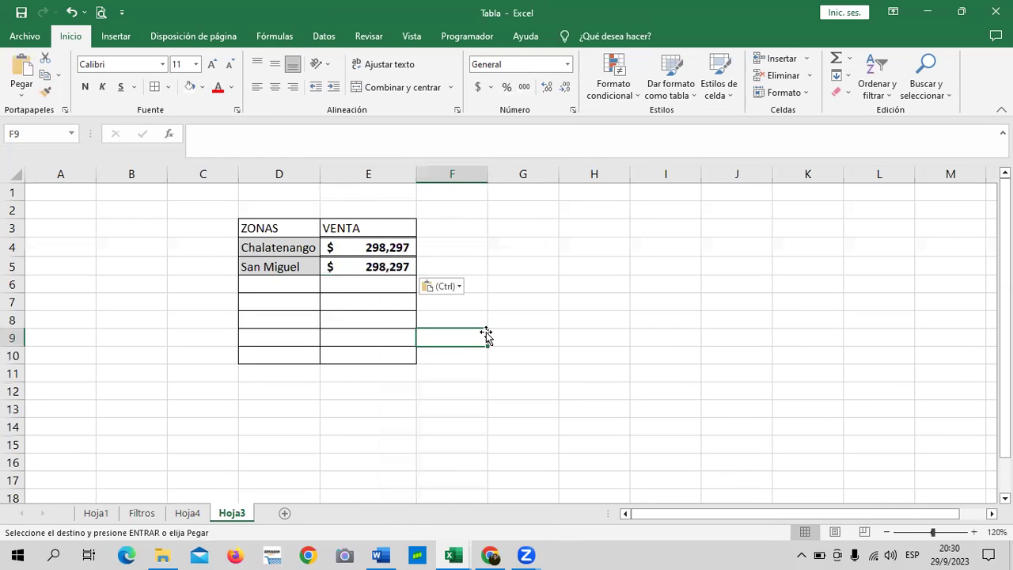
key(Escape)
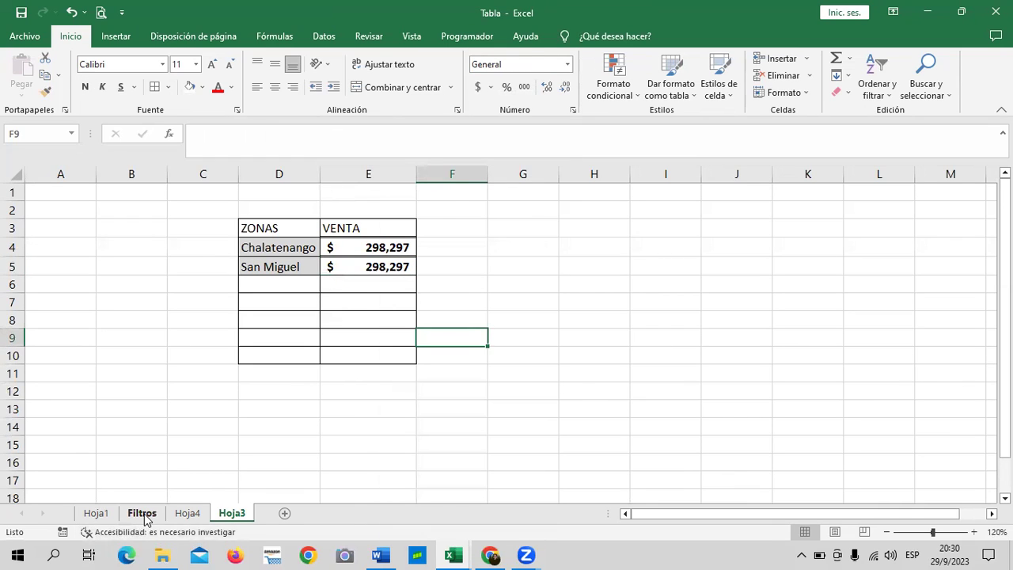
click(142, 513)
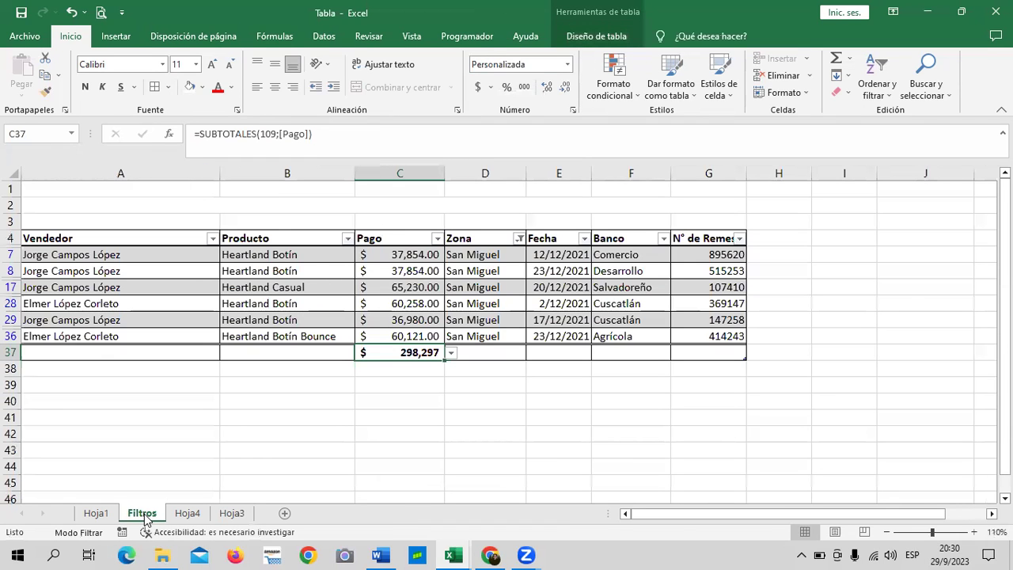
Step: Filter the Zona column to San Vicente only
click(518, 238)
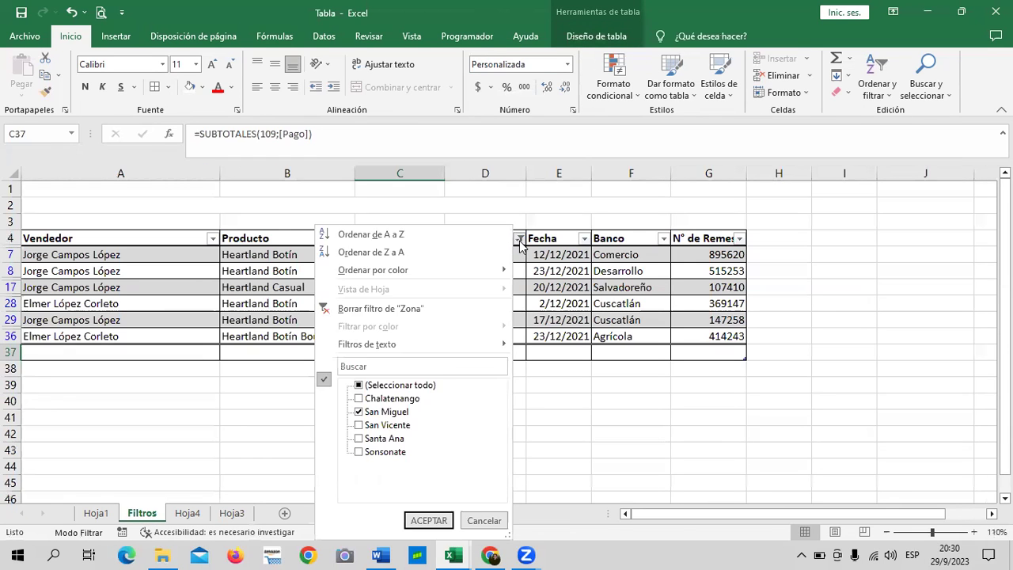
click(407, 386)
click(358, 386)
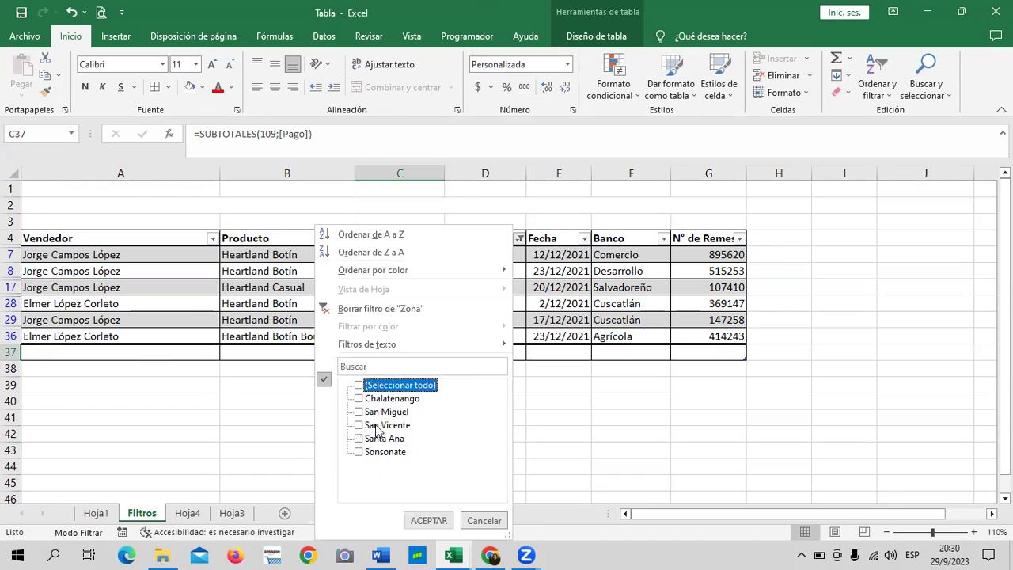
click(378, 427)
click(424, 523)
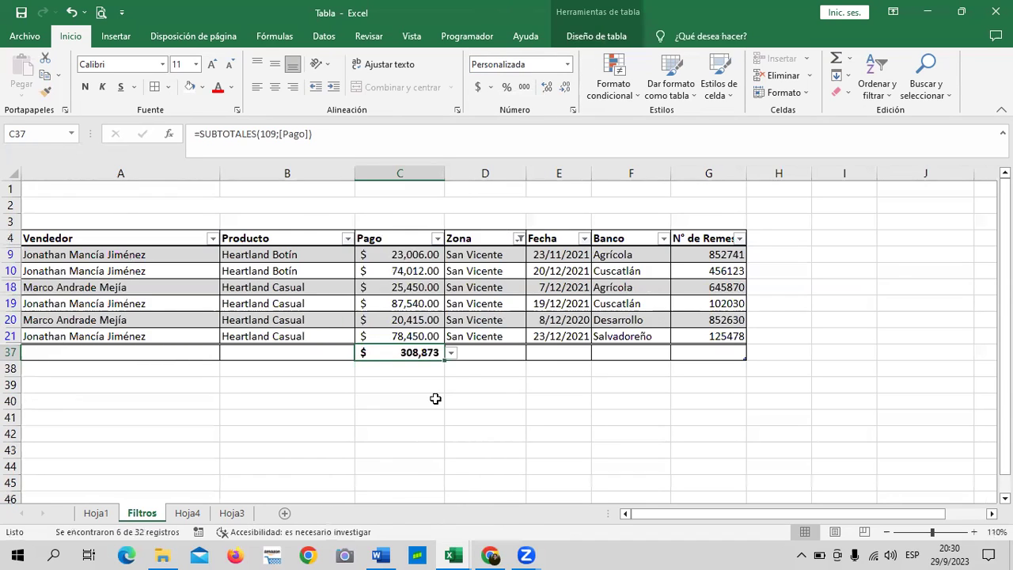
Step: Copy the San Vicente zone name into Hoja3 cell D6
right_click(486, 255)
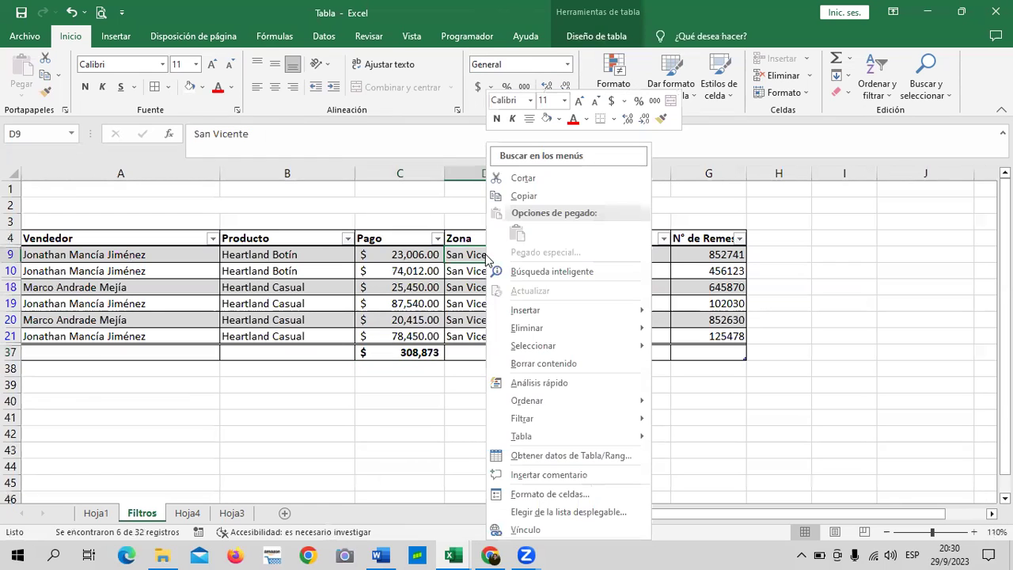
click(535, 197)
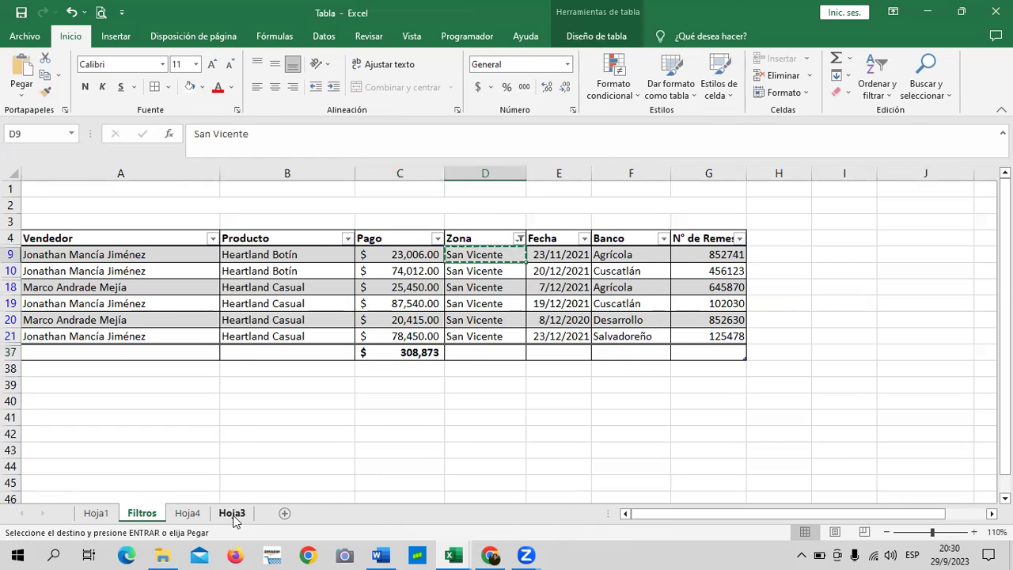
click(232, 513)
right_click(293, 284)
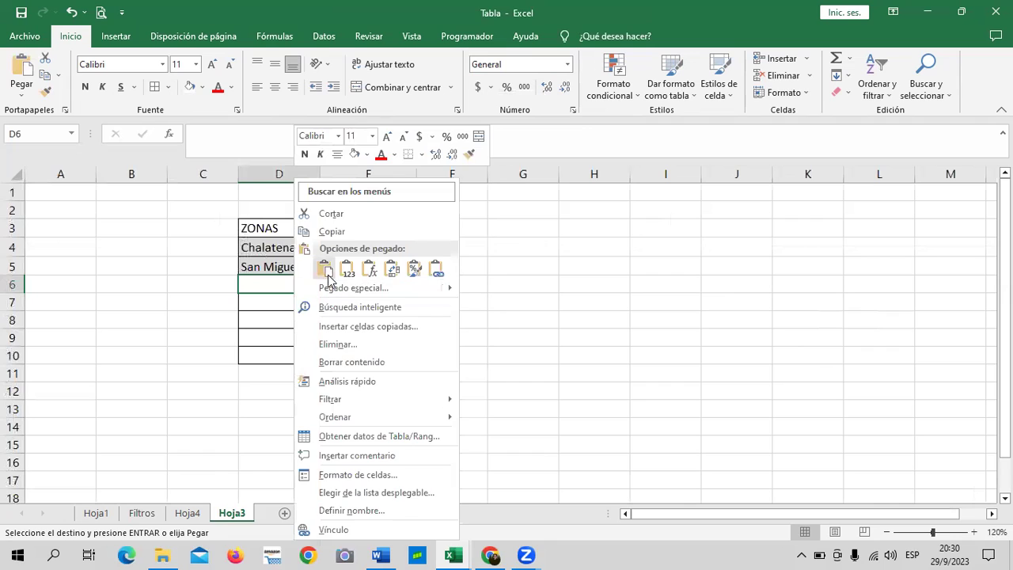
click(326, 269)
click(358, 284)
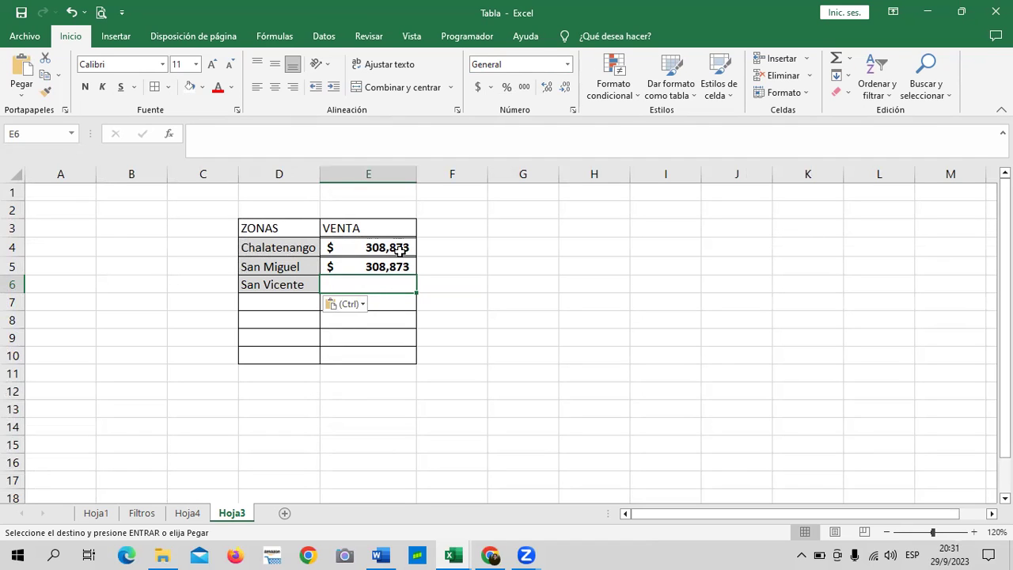
click(158, 514)
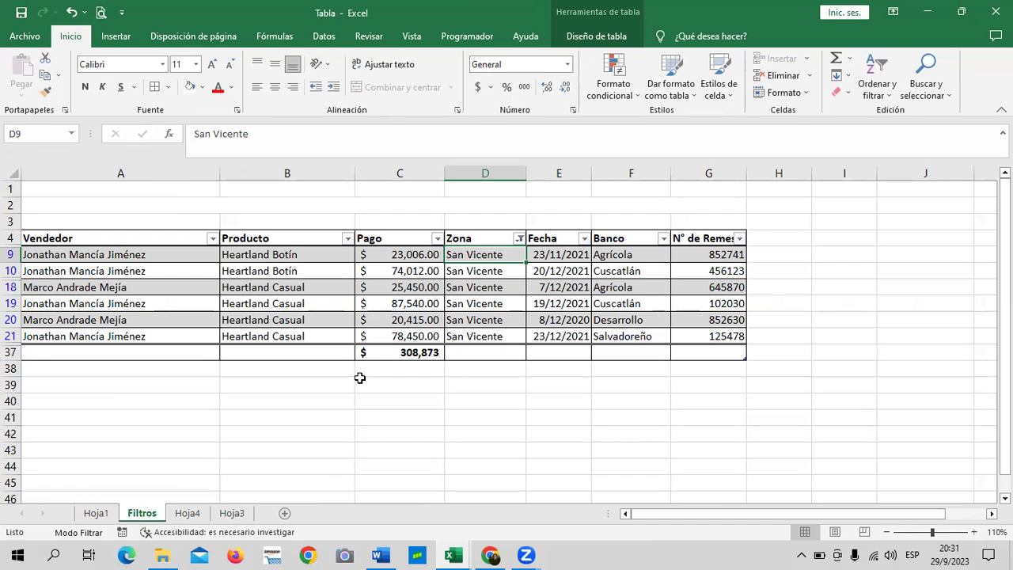
Step: Inspect the SUBTOTALES formulas in E4 and E5 in the formula bar
click(237, 514)
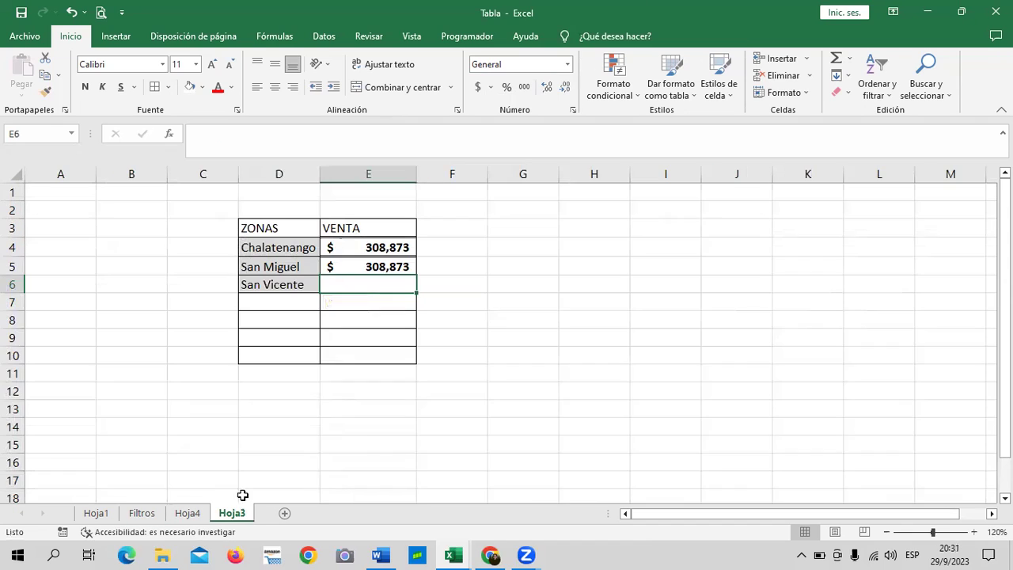
click(375, 248)
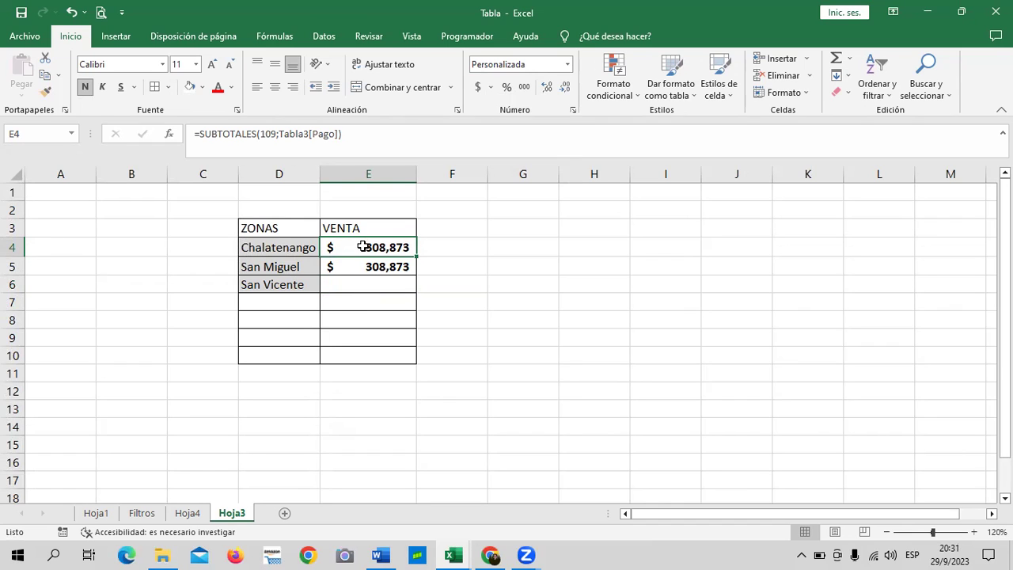
click(368, 134)
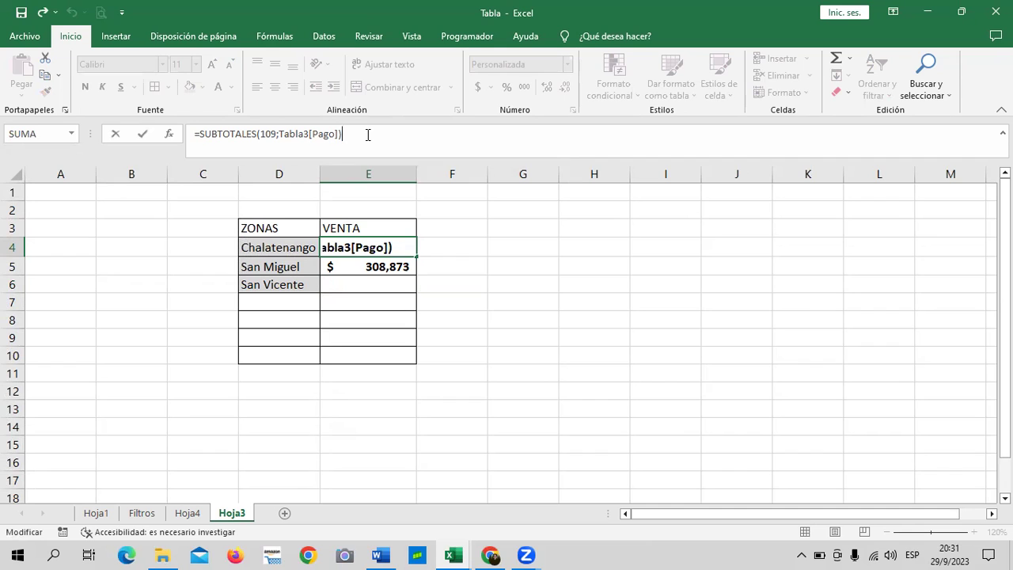
key(Return)
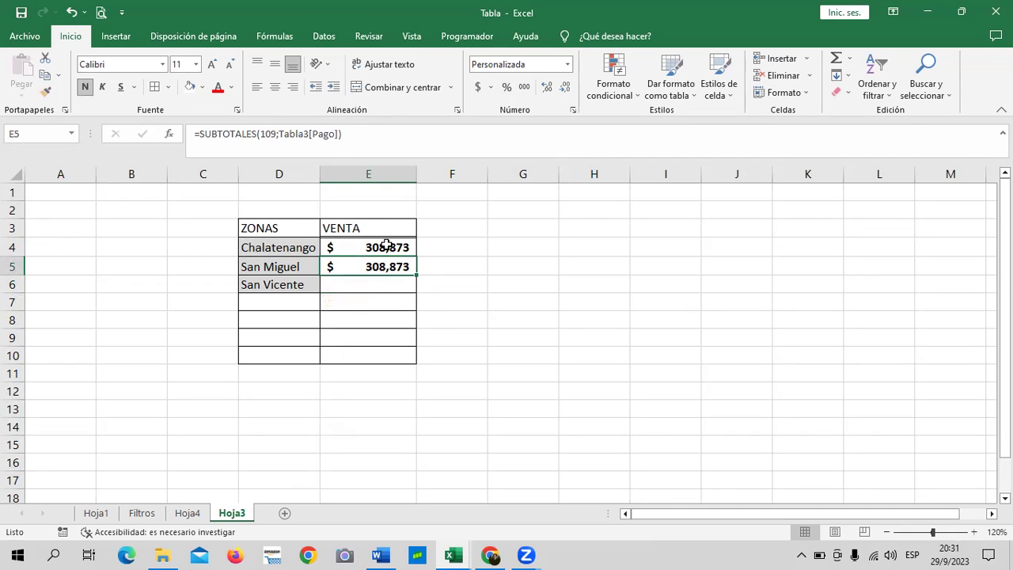
click(406, 141)
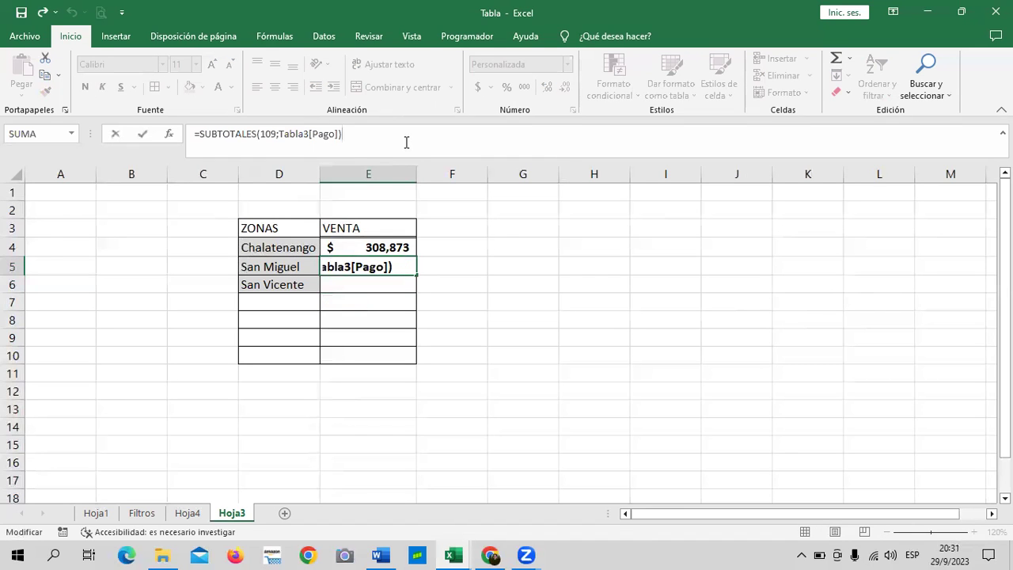
key(Return)
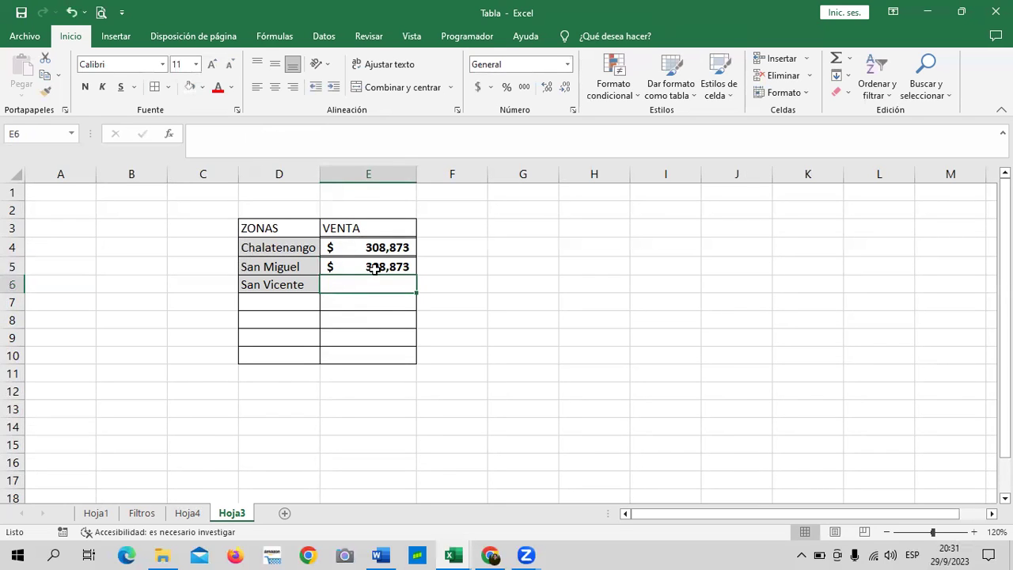
Step: Delete the two VENTA values in E4:E5
click(500, 250)
click(399, 251)
drag(392, 264, 391, 270)
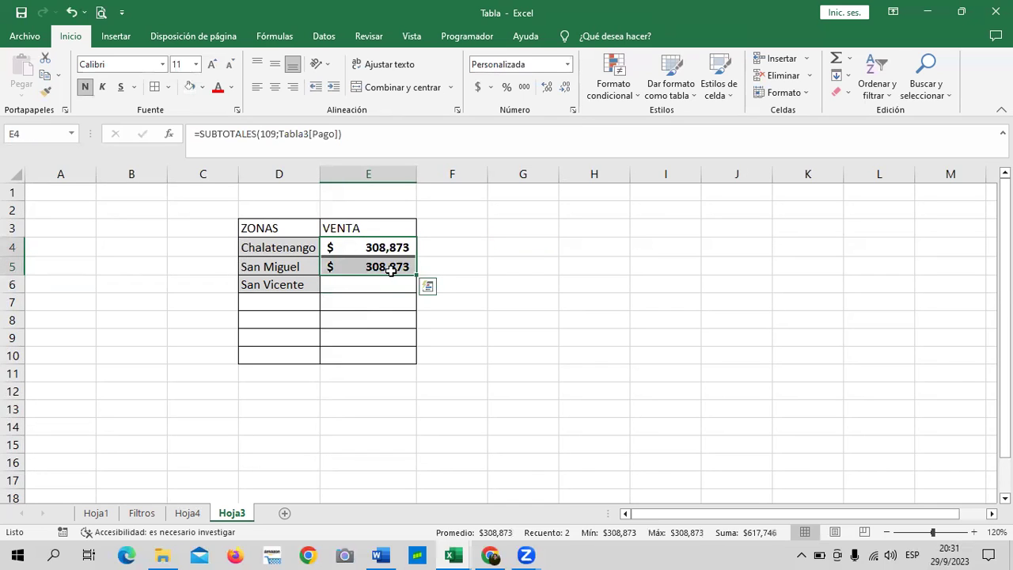
key(Delete)
click(547, 284)
click(596, 242)
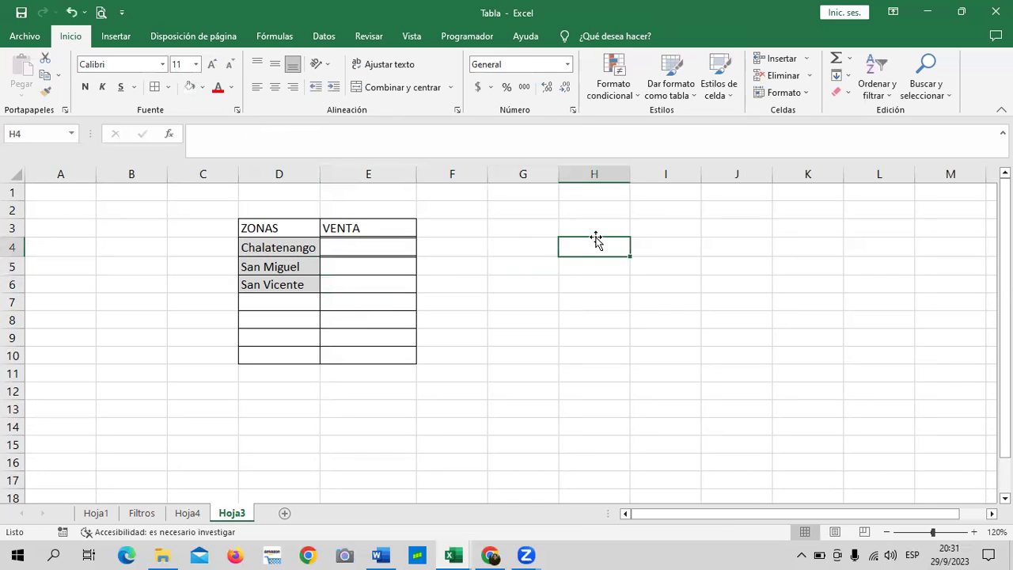
Step: Filter the Filtros table's Zona column to Chalatenango only
click(140, 514)
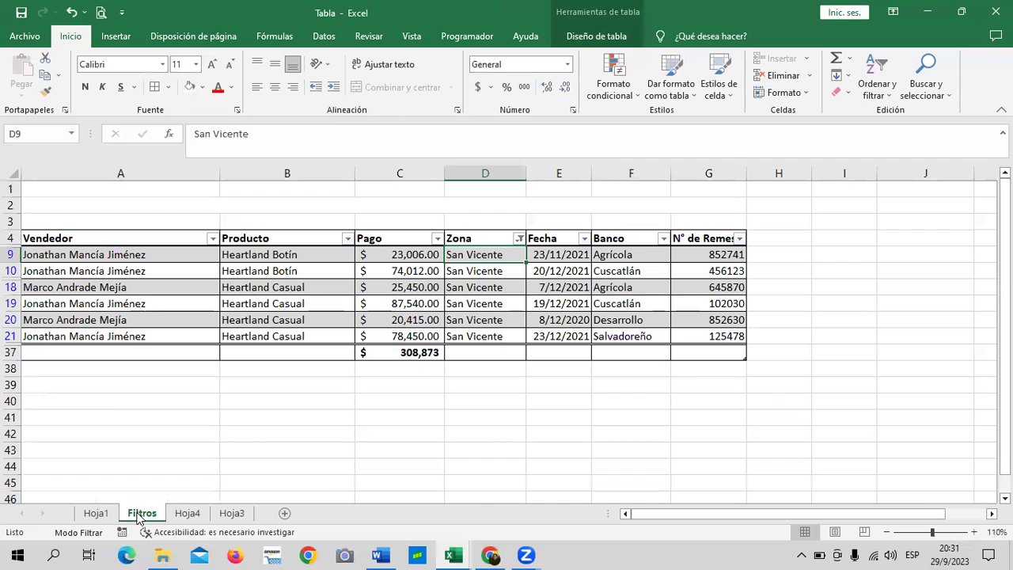
click(518, 238)
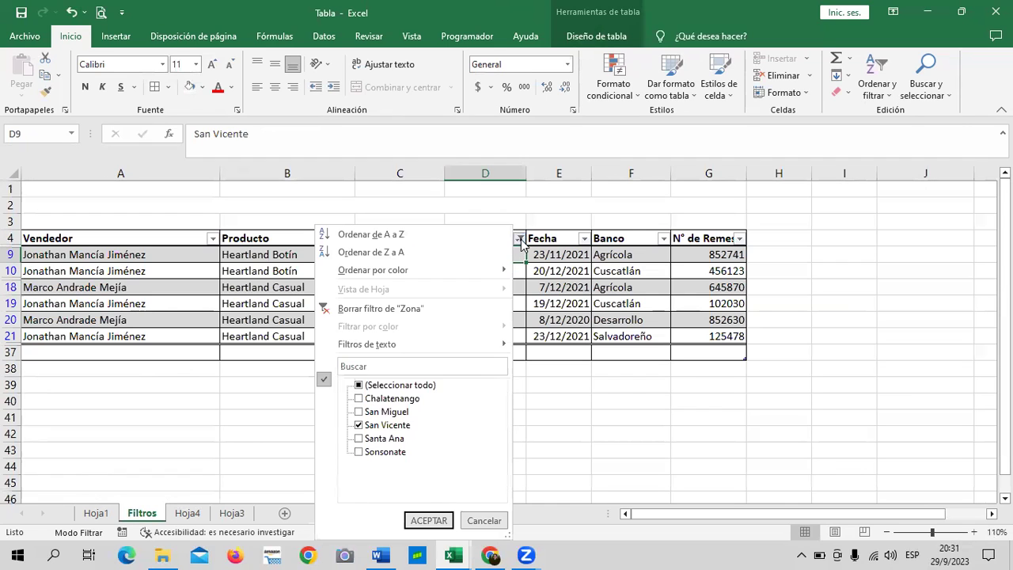
click(358, 385)
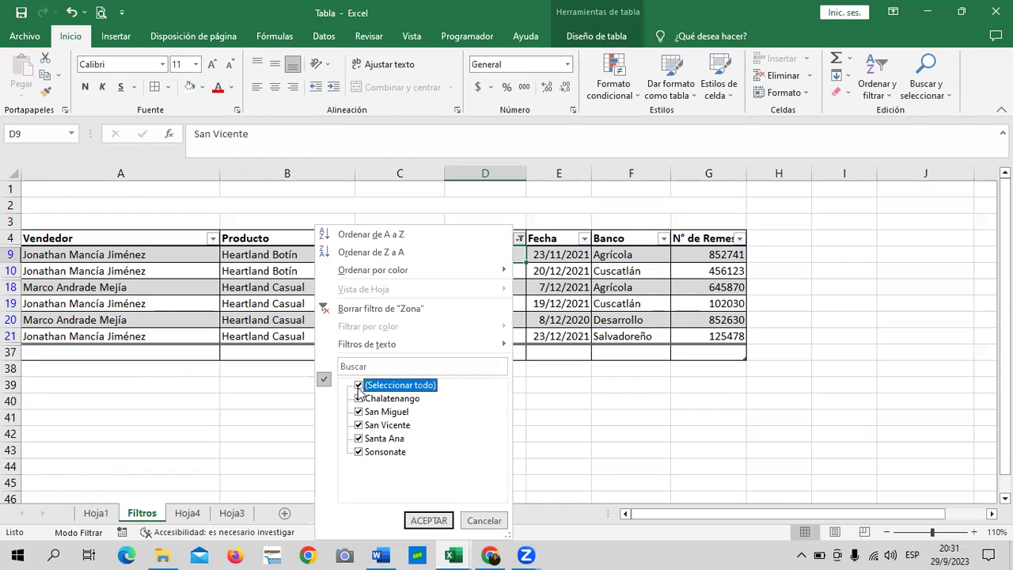
click(357, 385)
click(358, 398)
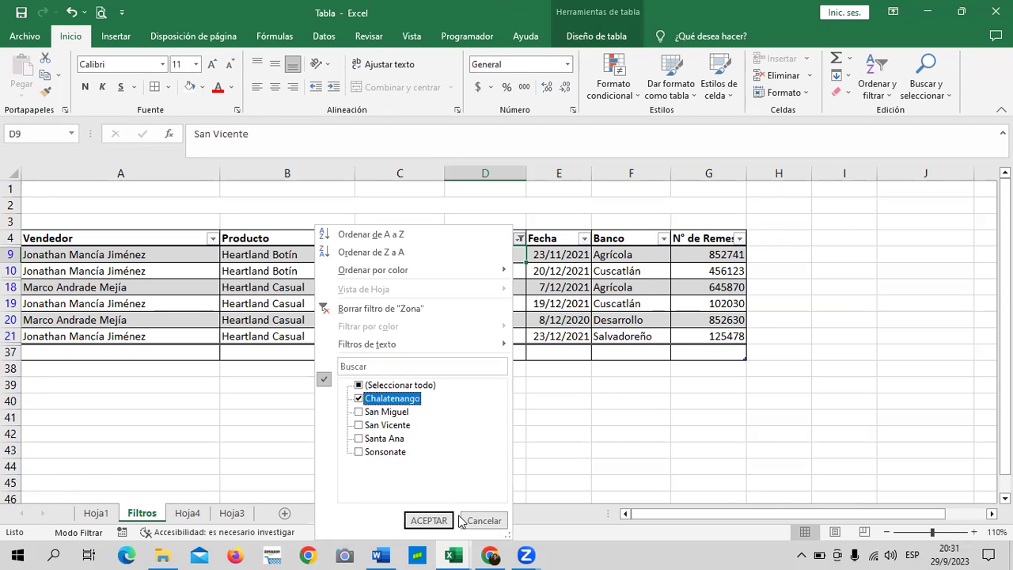
click(428, 520)
Step: Paste Chalatenango's 608,230 total from C37 as a value into Hoja3 E4
key(ctrl+a)
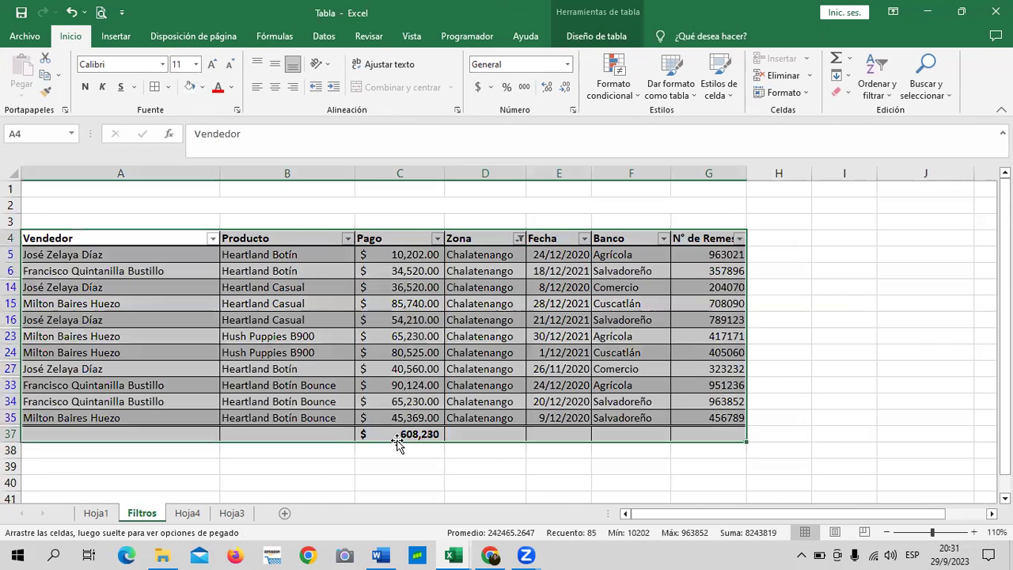
click(488, 452)
click(403, 435)
right_click(403, 434)
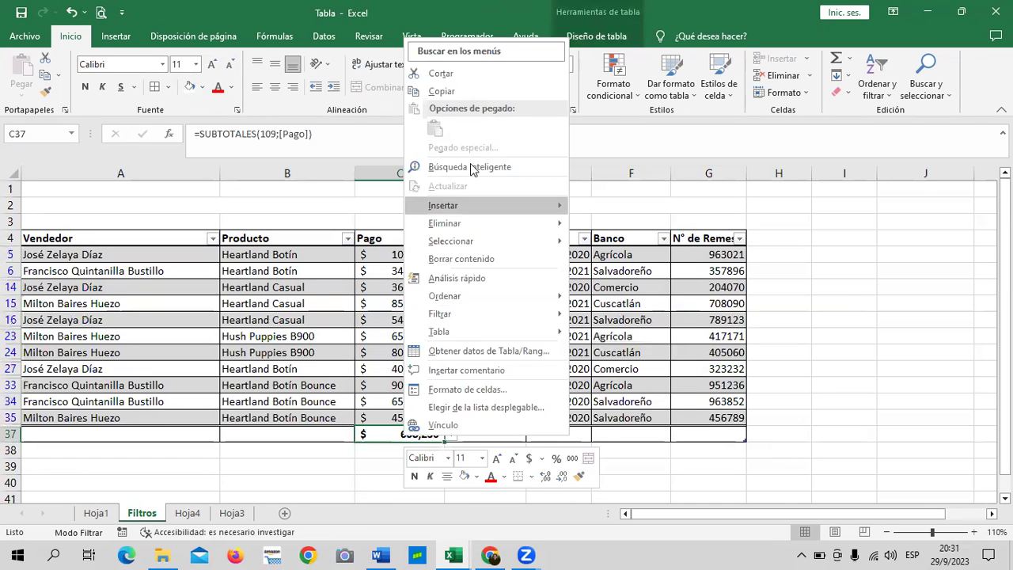
click(440, 91)
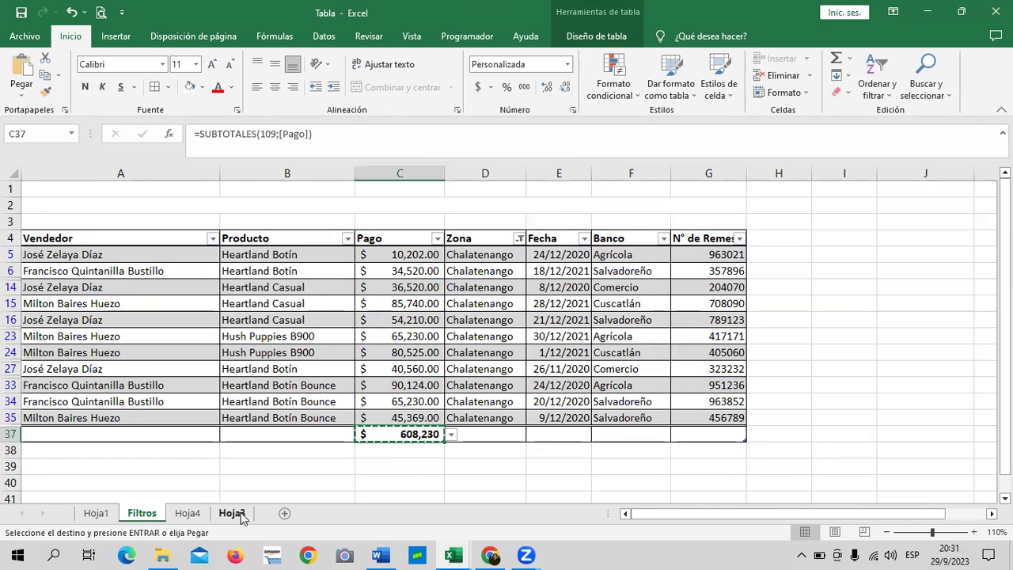
click(233, 512)
right_click(374, 250)
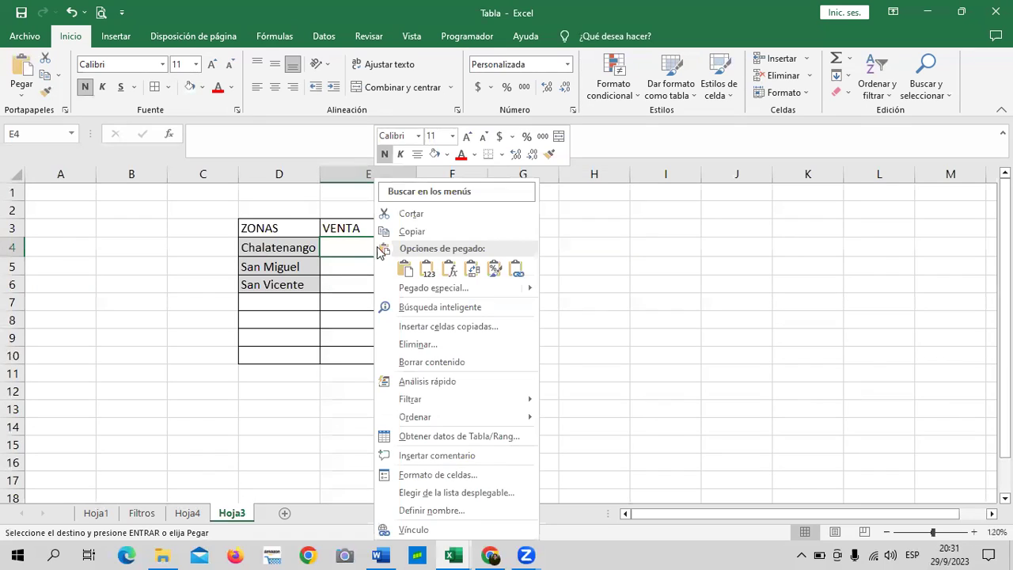
click(429, 271)
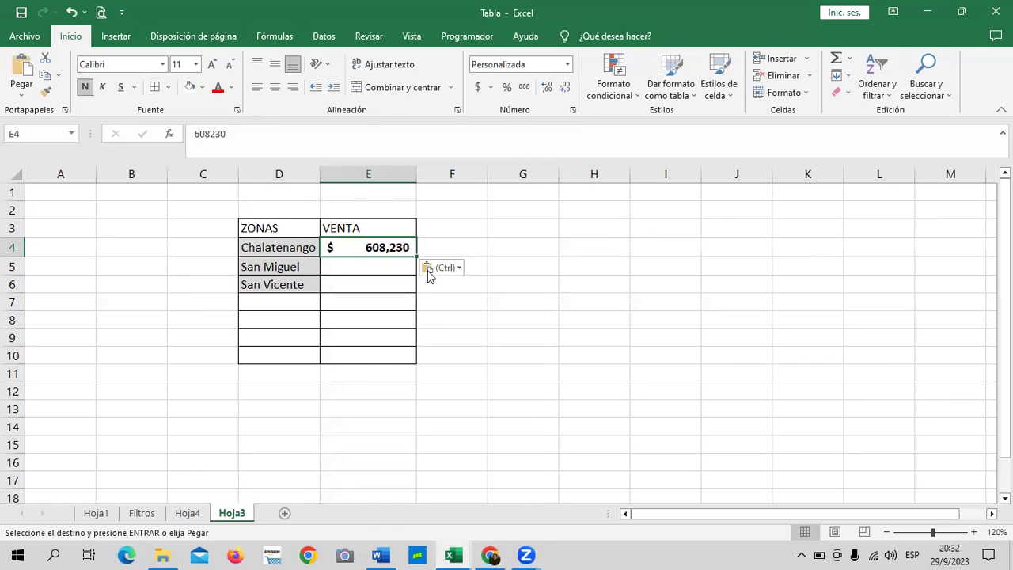
click(545, 249)
click(385, 250)
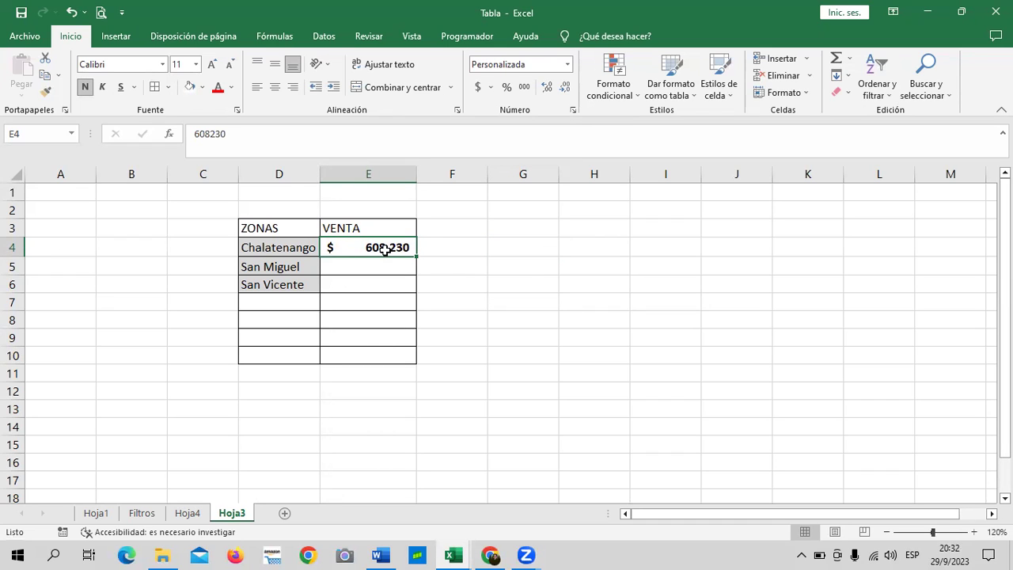
click(250, 141)
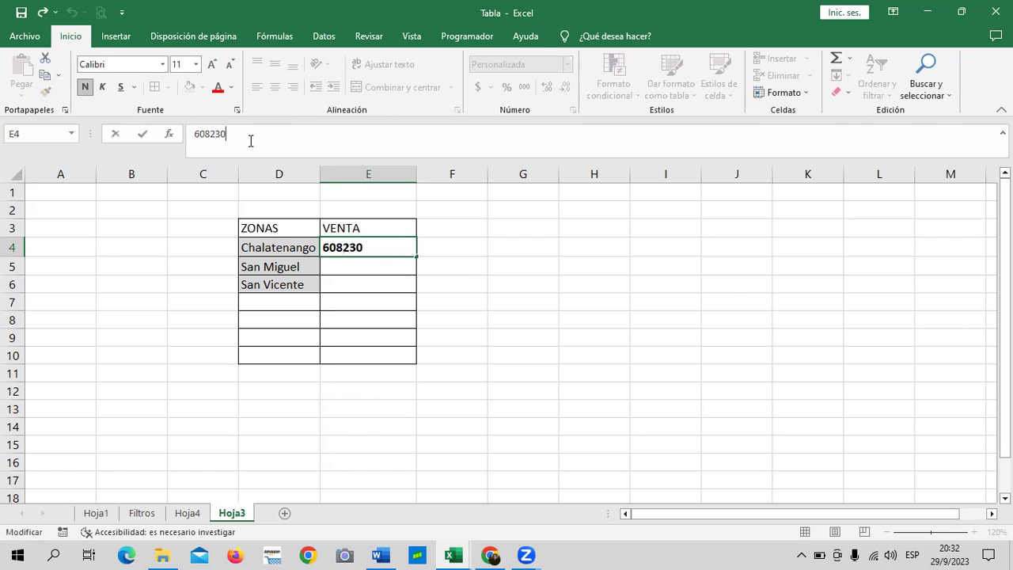
key(Return)
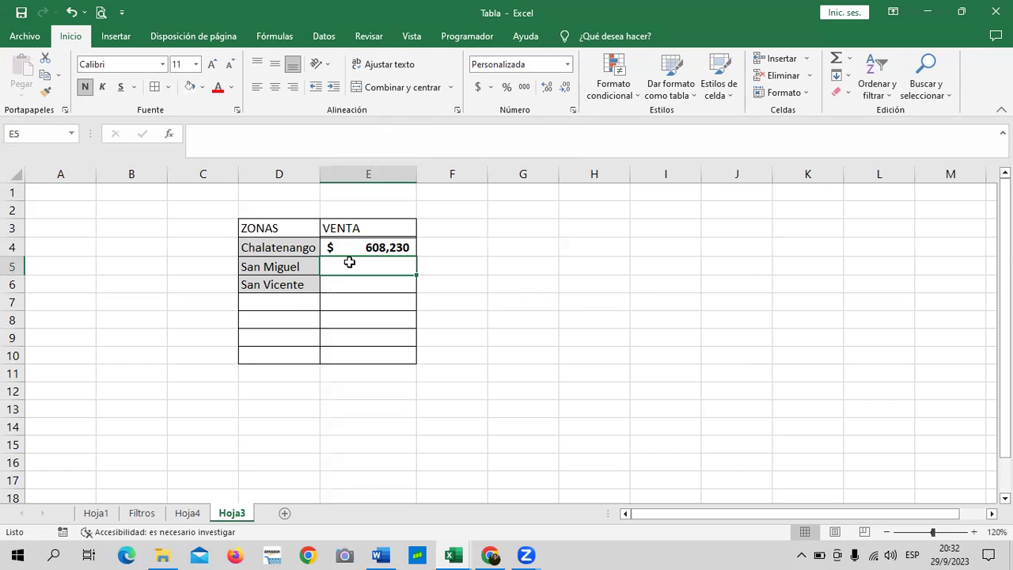
Step: Filter the Filtros table's Zona column to San Miguel only
click(142, 512)
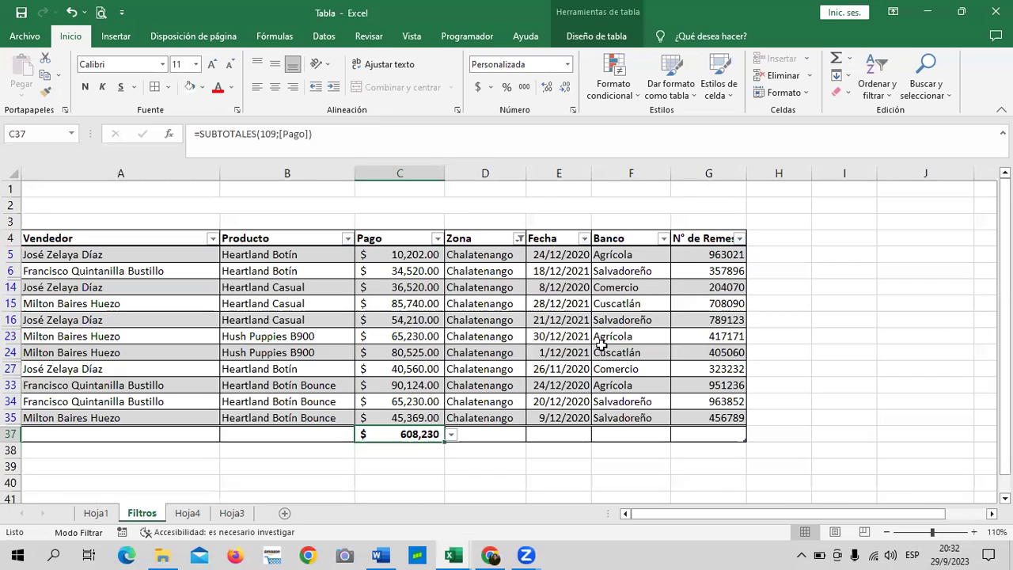
click(518, 239)
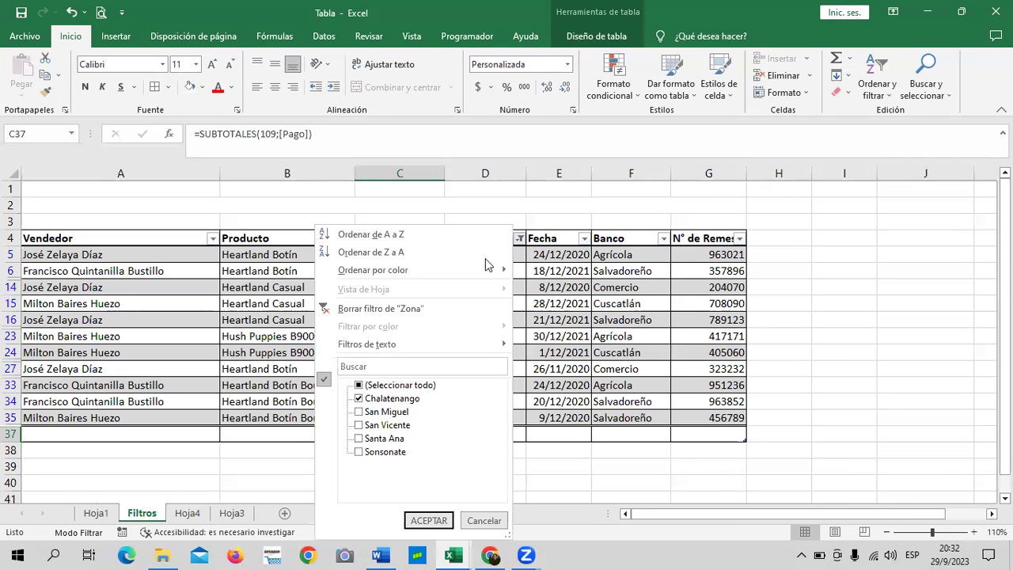
click(372, 385)
click(372, 385)
click(370, 411)
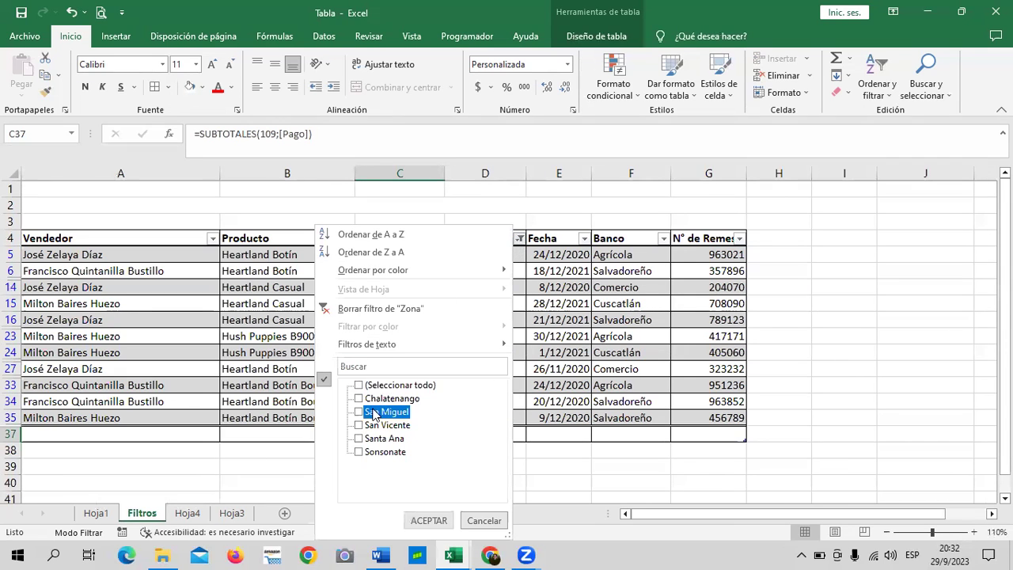
click(428, 520)
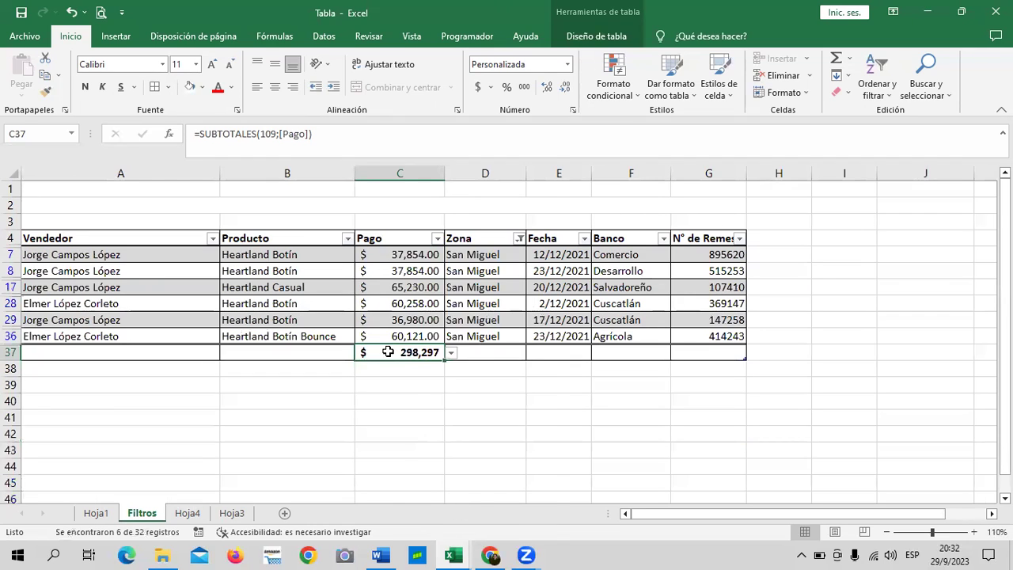
Step: Paste San Miguel's 298,297 total from C37 as a value into Hoja3 E5
right_click(394, 349)
click(499, 197)
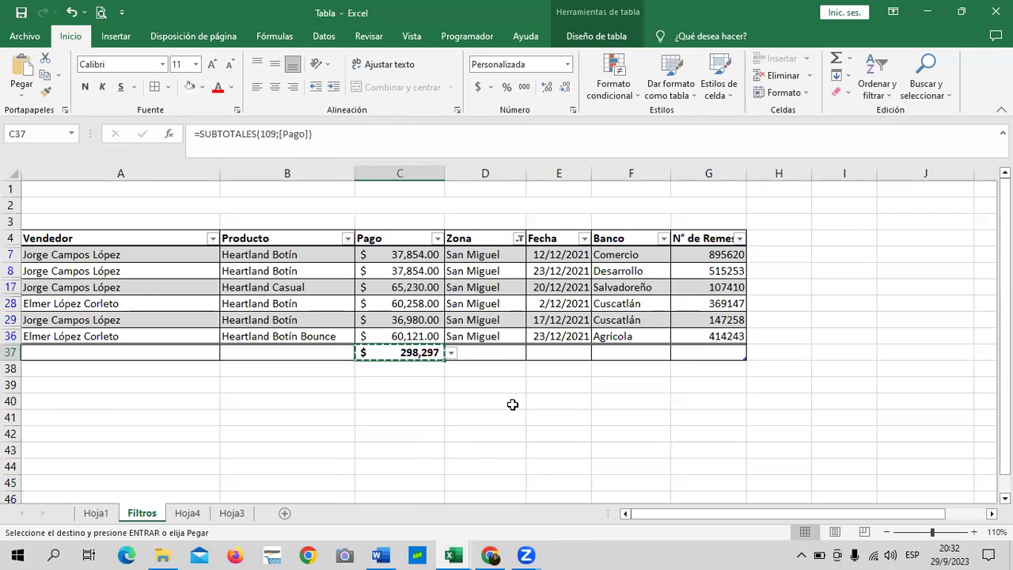
click(232, 512)
right_click(399, 265)
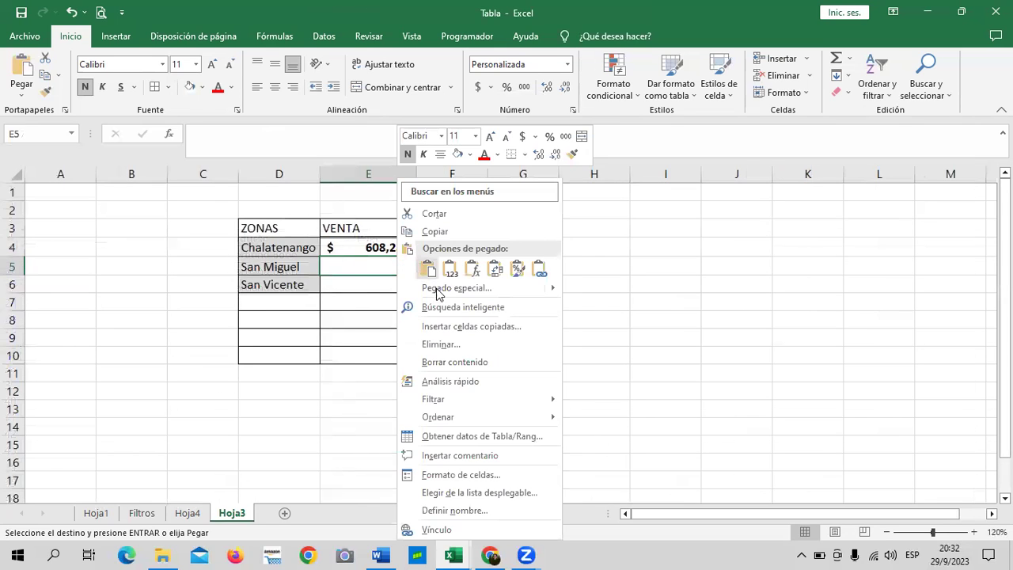
click(450, 270)
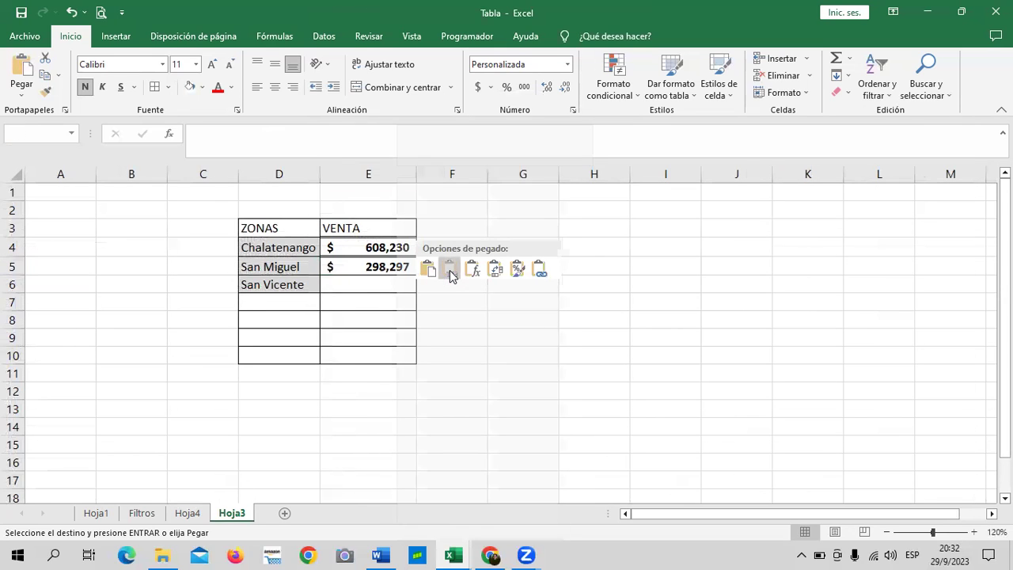
key(Escape)
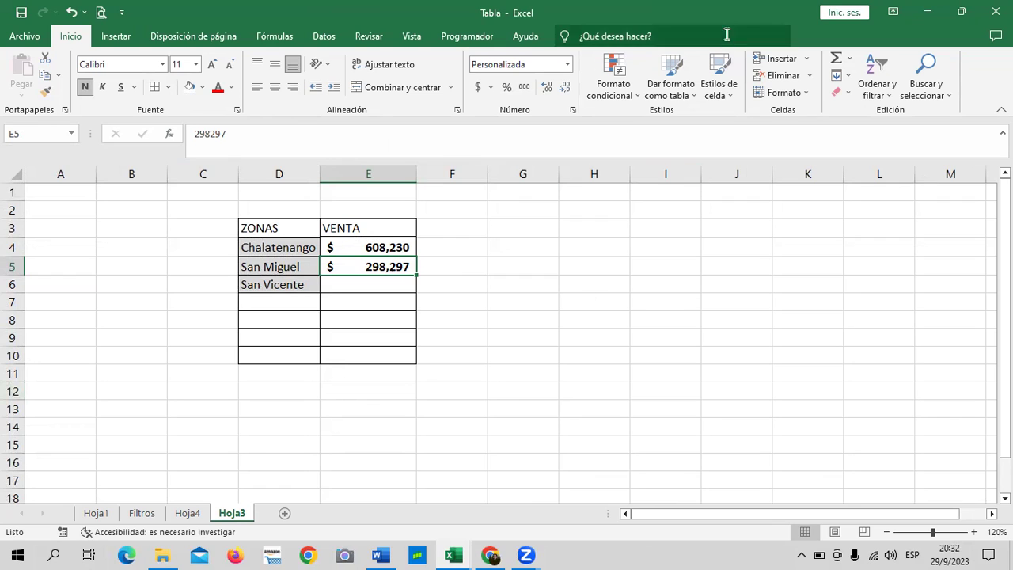
click(141, 513)
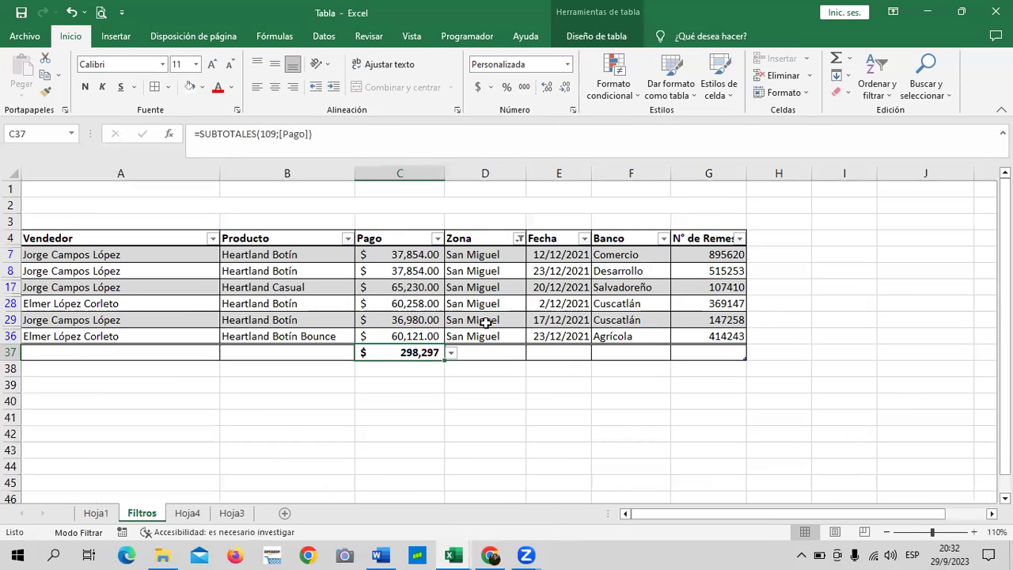
Step: Switch the Zona filter from San Miguel to San Vicente
click(519, 238)
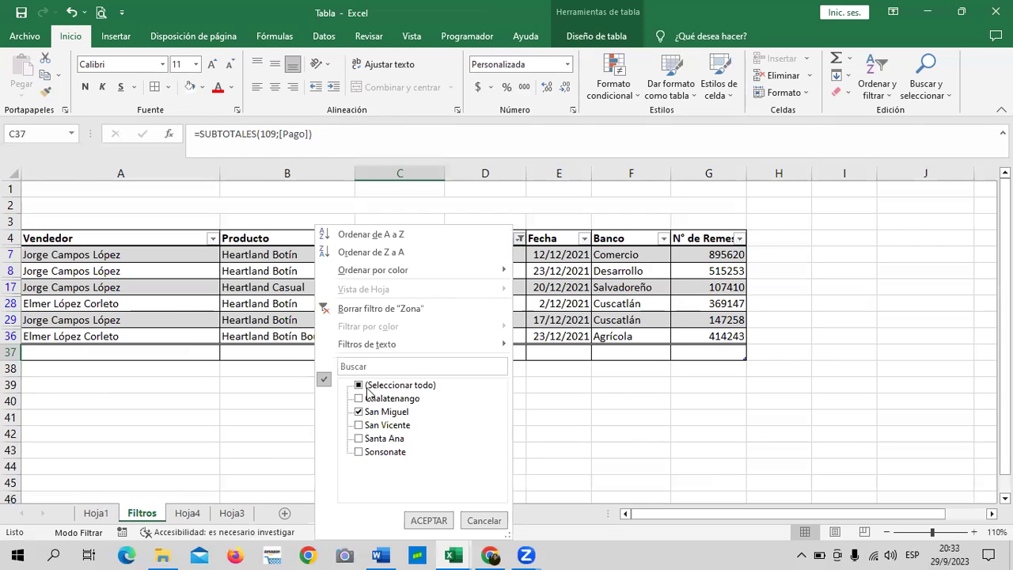
click(359, 425)
click(358, 411)
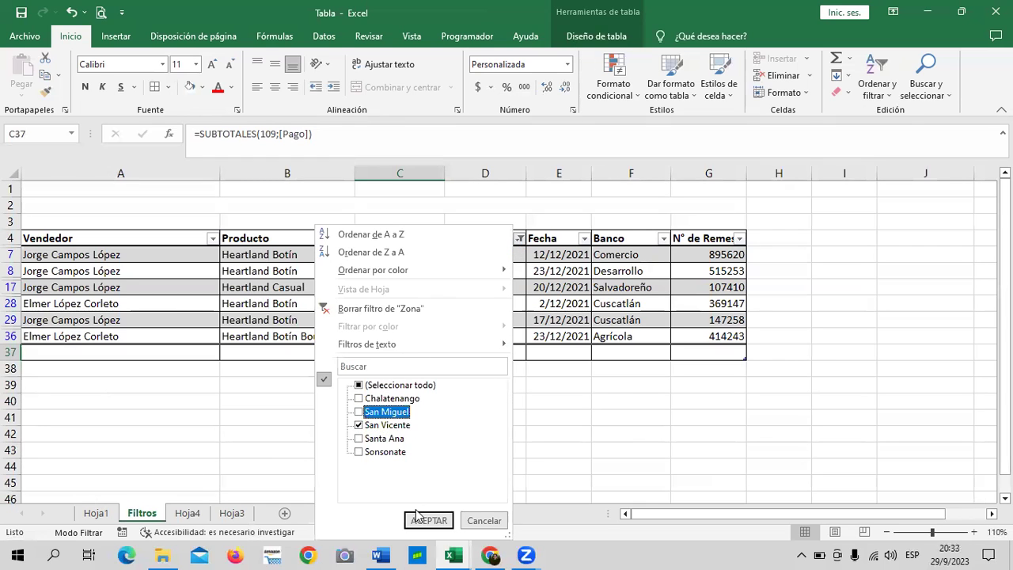
click(417, 515)
Step: Paste San Vicente's 308,873 total as a value into Hoja3 E6 in accounting format
right_click(407, 356)
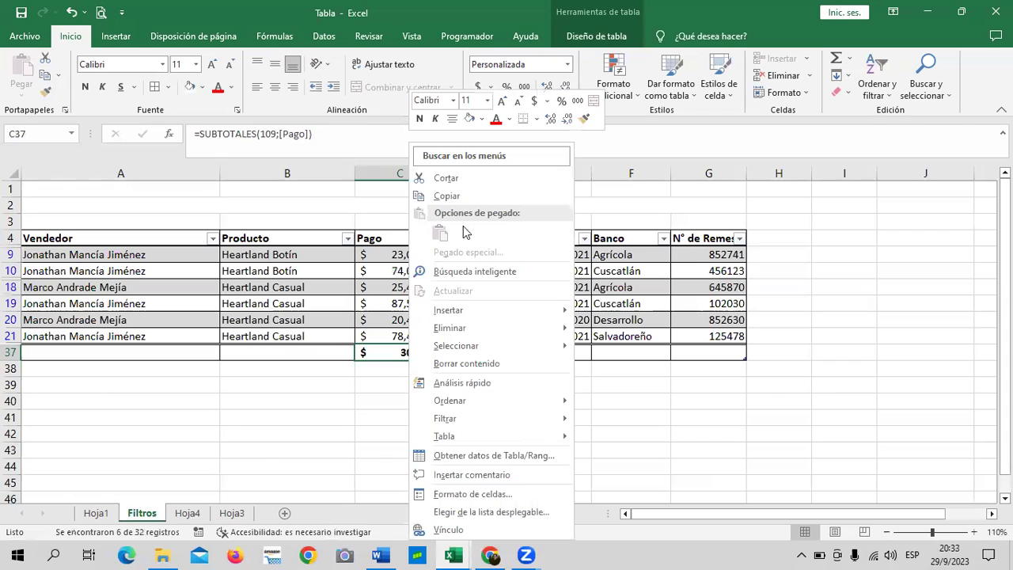
click(444, 196)
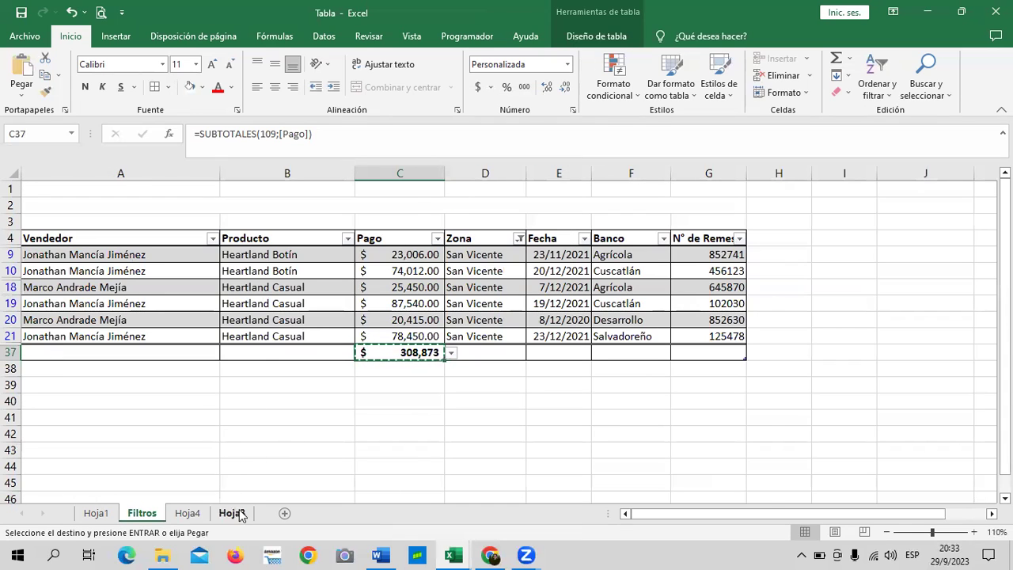
click(241, 514)
right_click(384, 285)
click(436, 272)
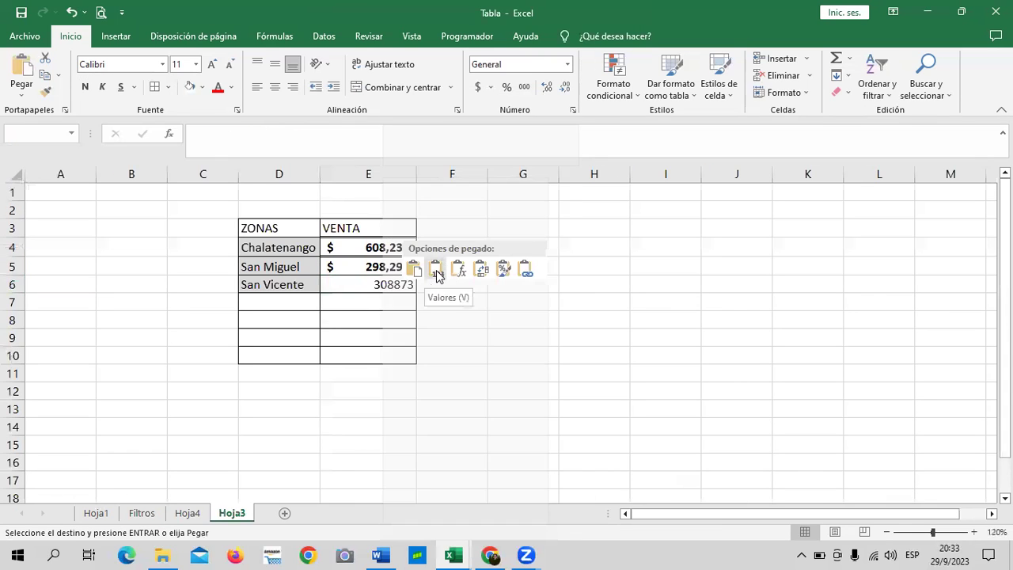
click(436, 271)
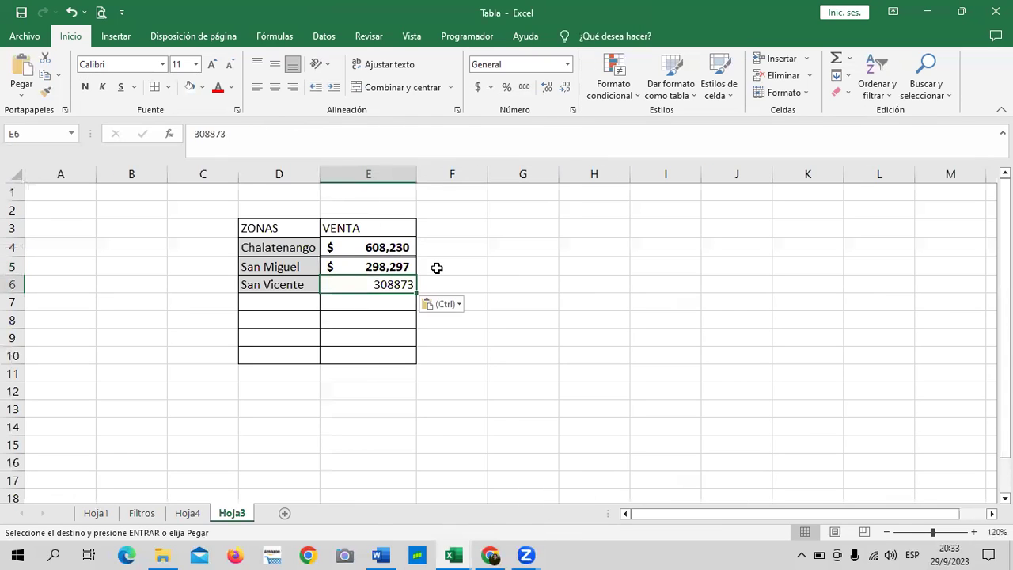
click(477, 88)
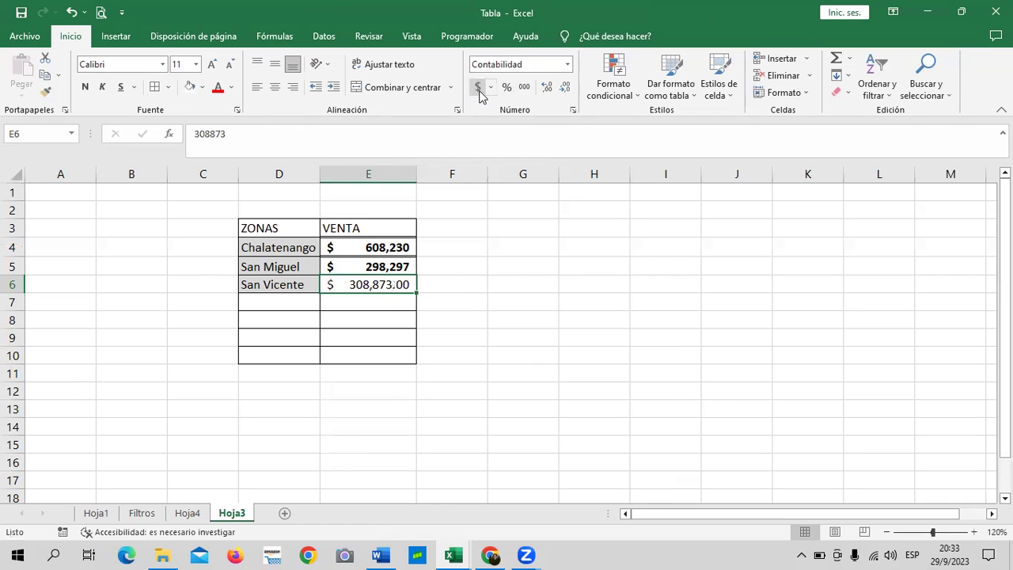
click(573, 314)
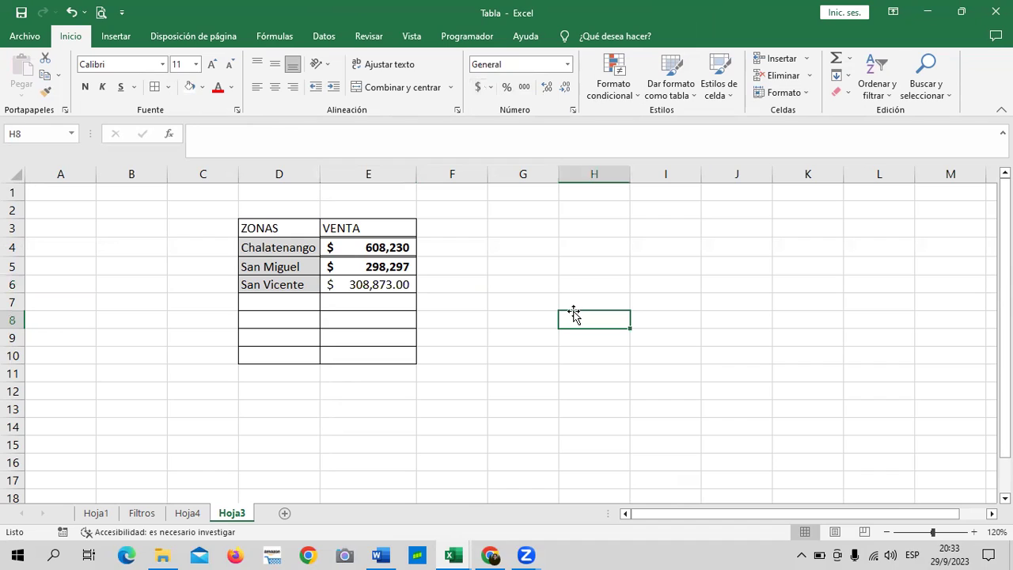
Step: Check the values and formats of VENTA cells E4, E5 and E6
click(360, 247)
click(347, 270)
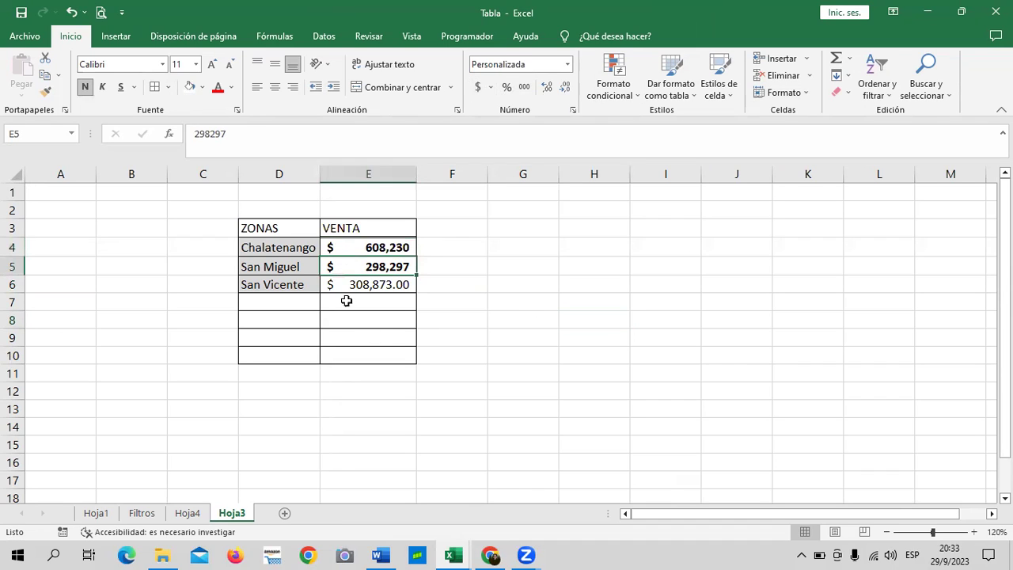
click(346, 285)
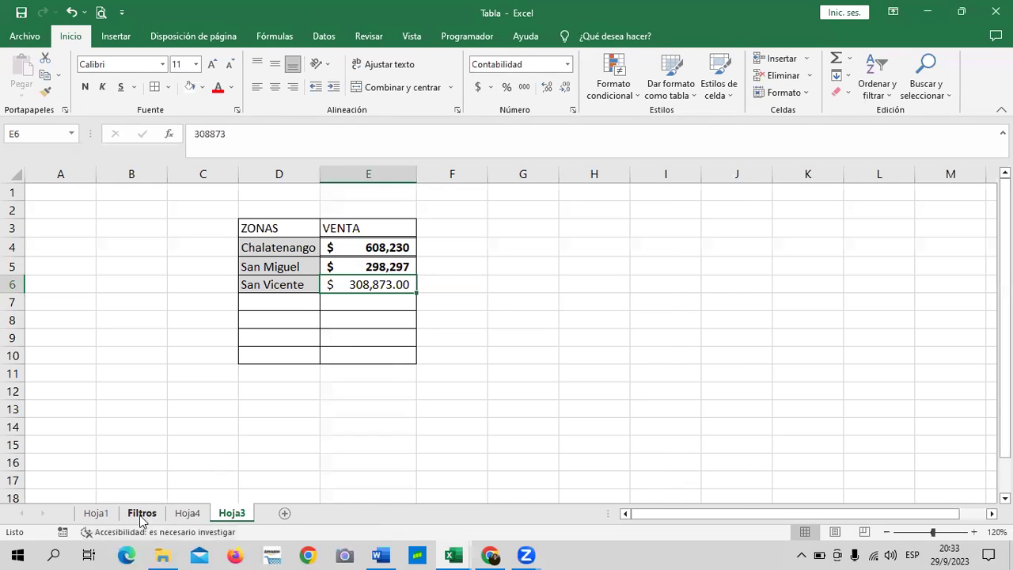
Step: Remove the Zona filter from the Filtros table so every zone is listed
click(141, 513)
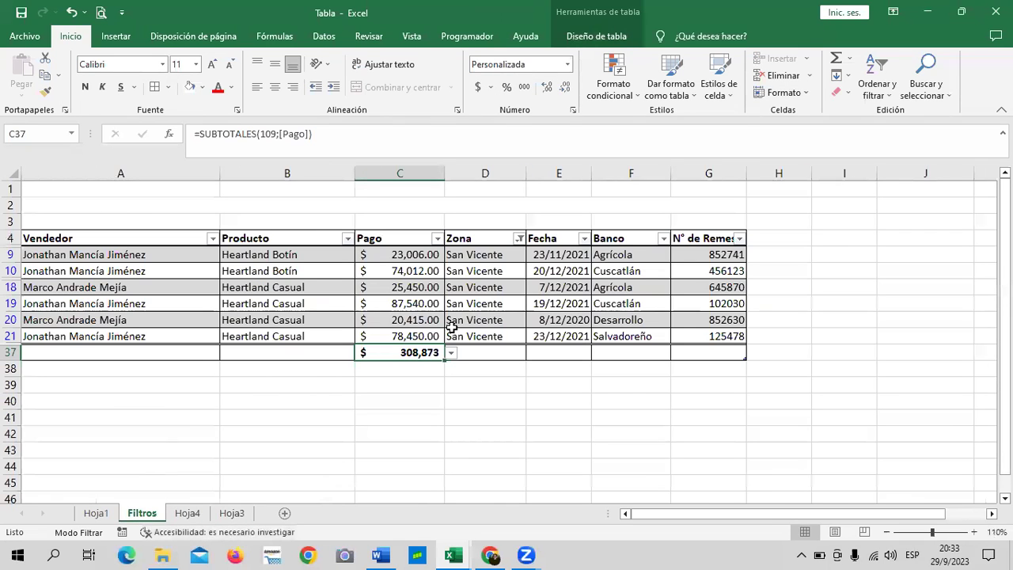
click(518, 238)
click(394, 309)
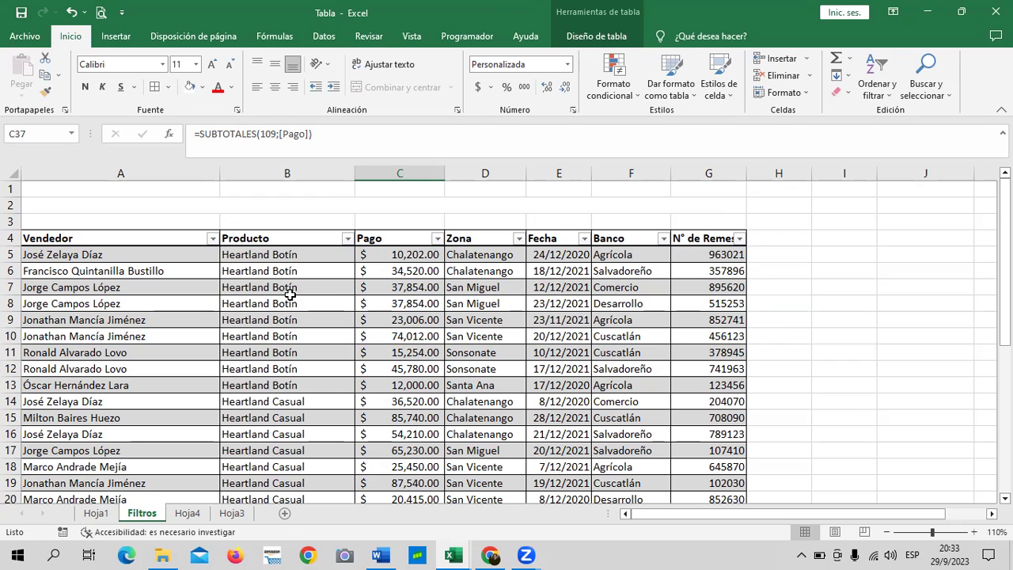
right_click(229, 513)
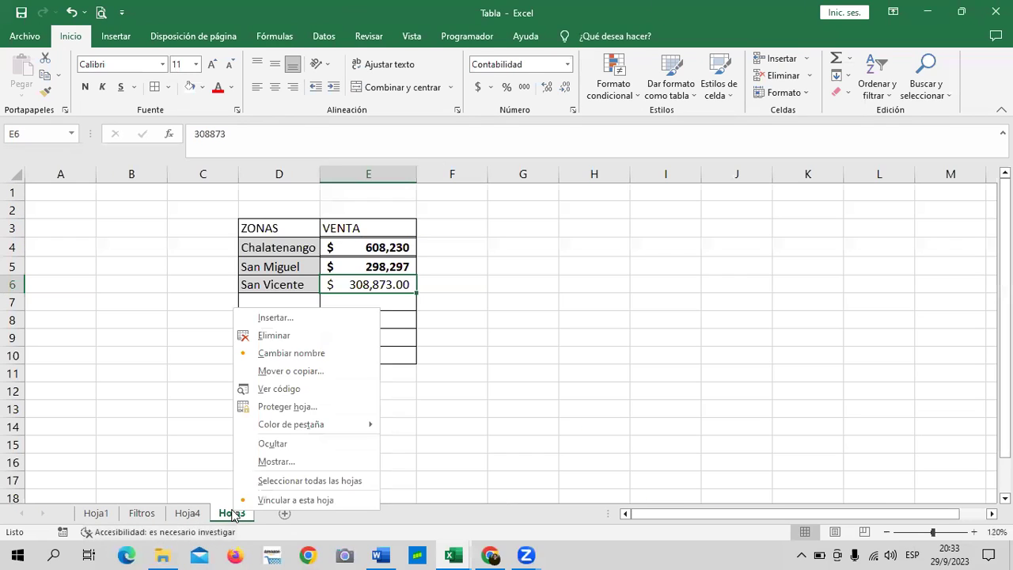
Step: Unhide the Hoja2 sheet and select its bank names in column C
click(301, 461)
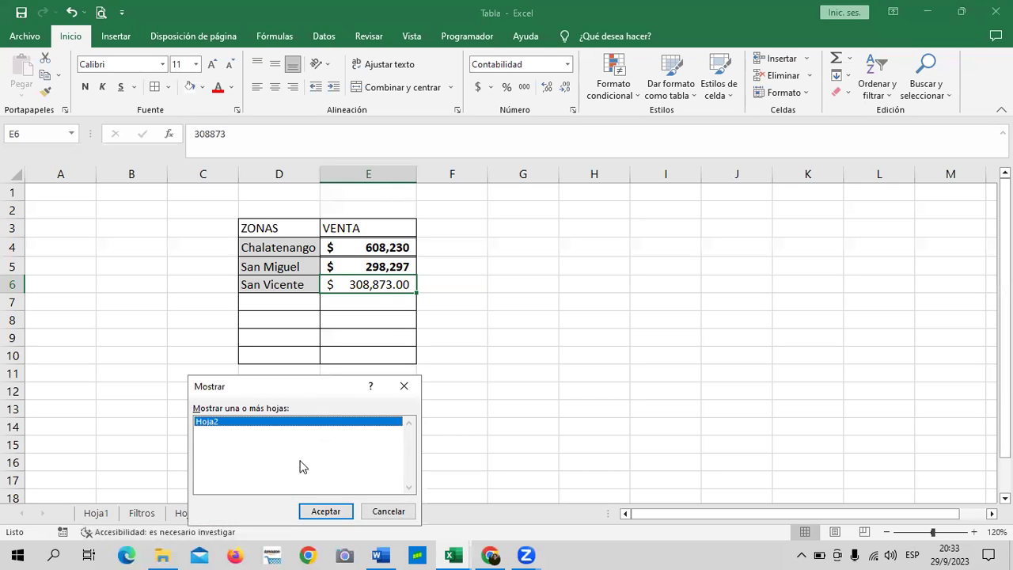
click(325, 510)
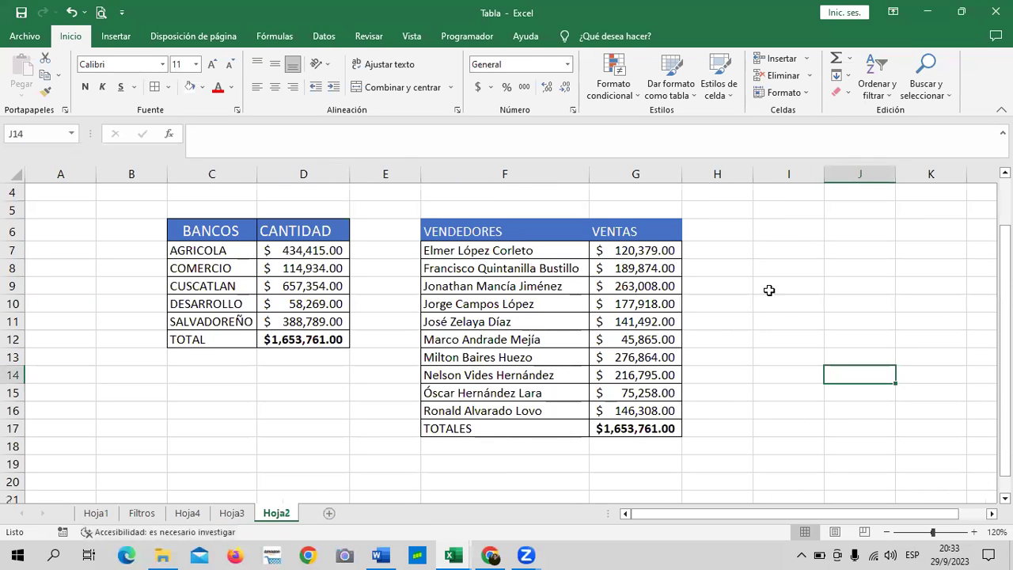
drag(216, 252, 216, 339)
Step: Review the BANCOS amounts in D7 through D11, then go back to the Filtros sheet
click(278, 255)
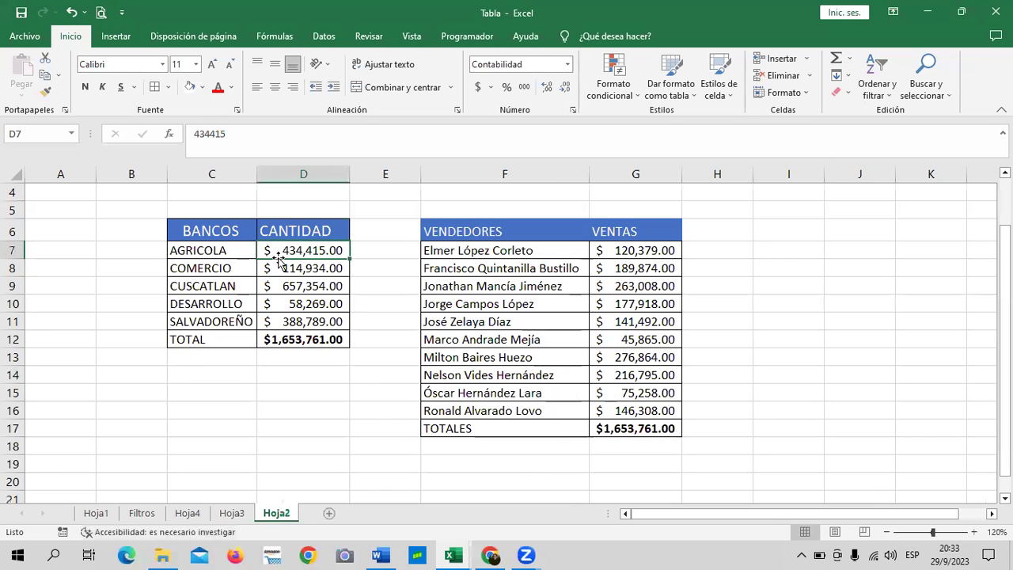
click(269, 268)
click(273, 304)
click(271, 323)
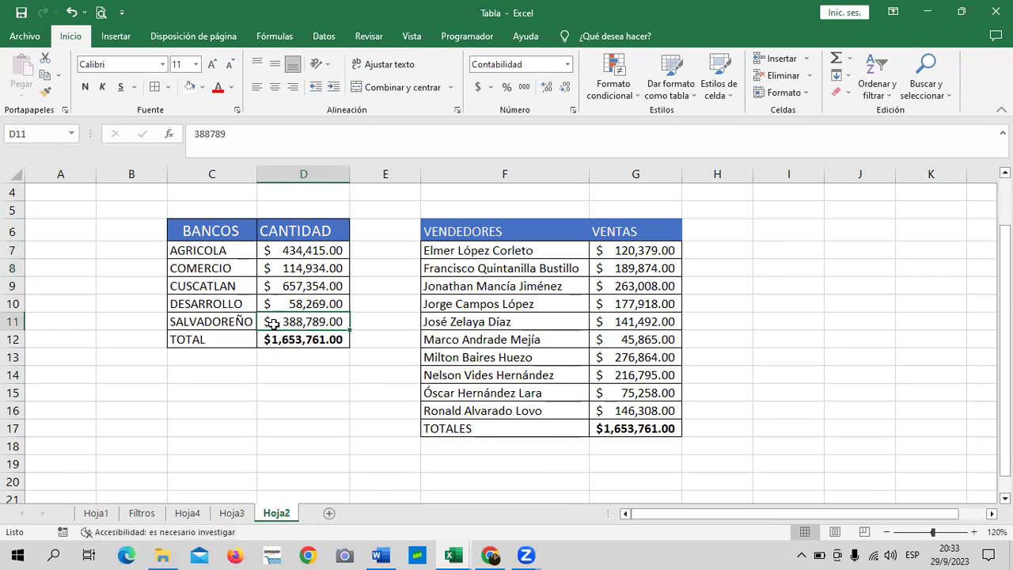
click(142, 514)
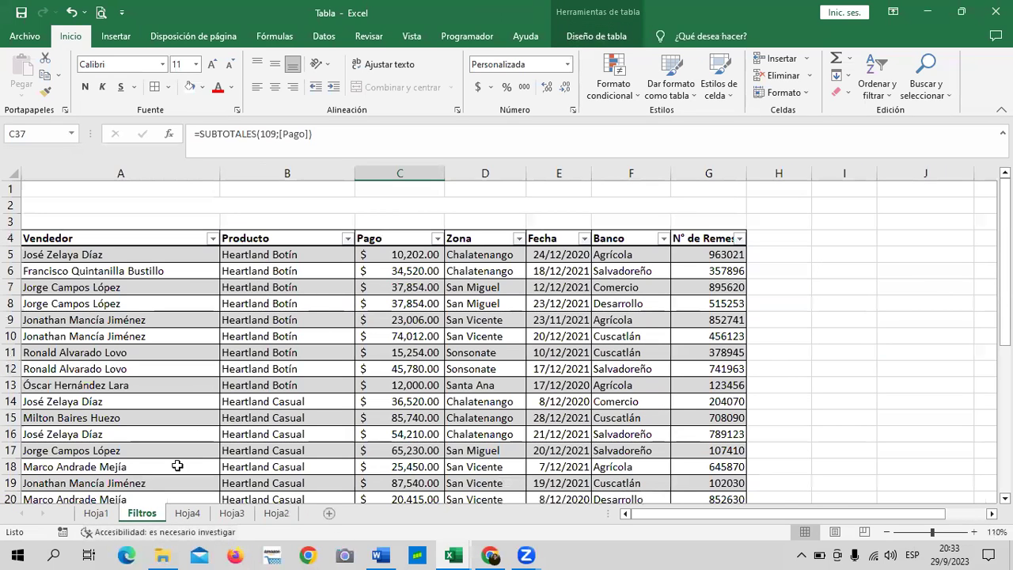
Step: Move through the Hoja1, Hoja4 and Hoja3 sheets to reach Hoja2
click(94, 513)
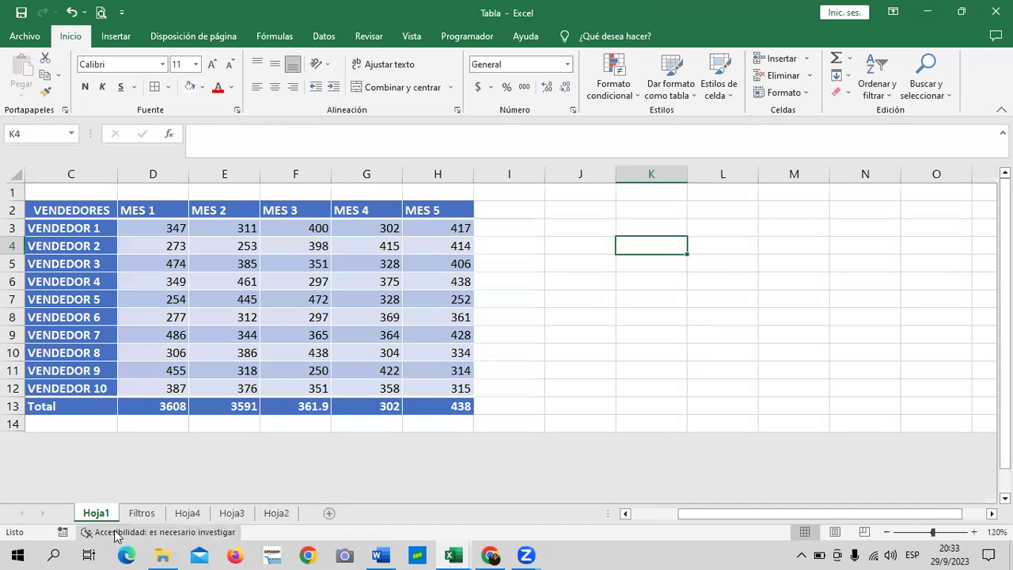
click(228, 512)
click(188, 512)
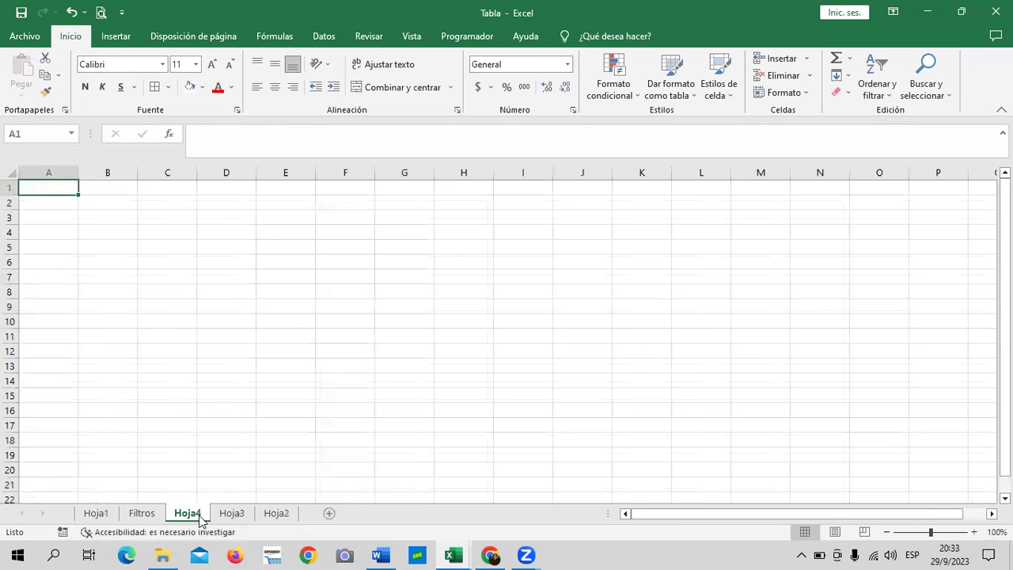
click(232, 513)
click(276, 515)
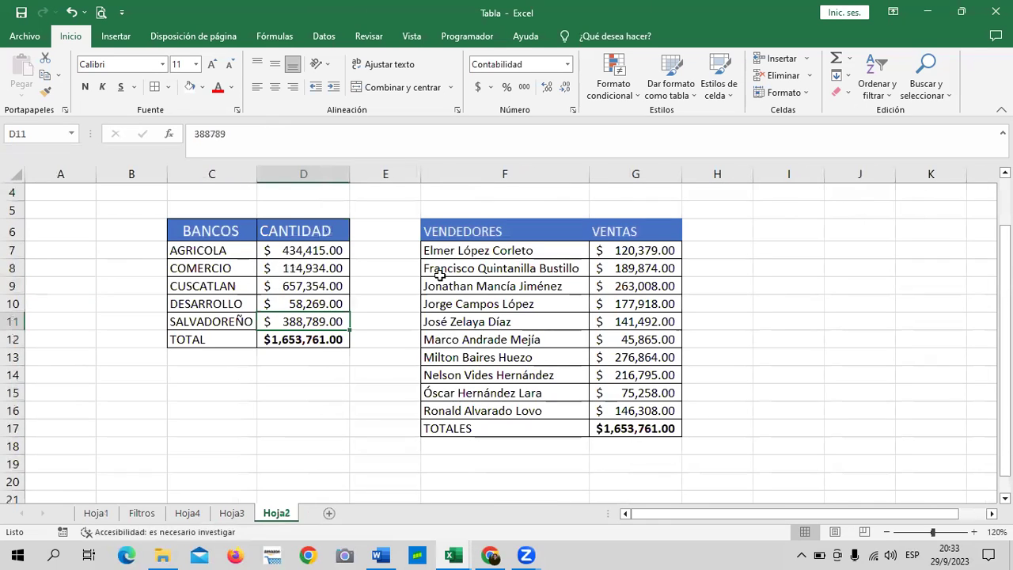
Step: Check the SUMA totals in G17 and D12, both $1,653,761.00
click(629, 251)
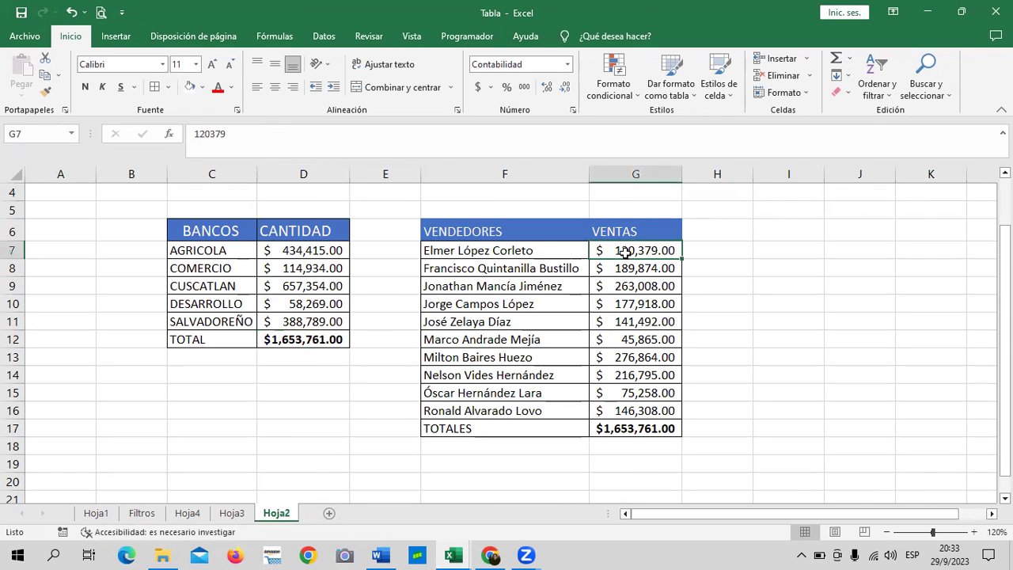
click(606, 431)
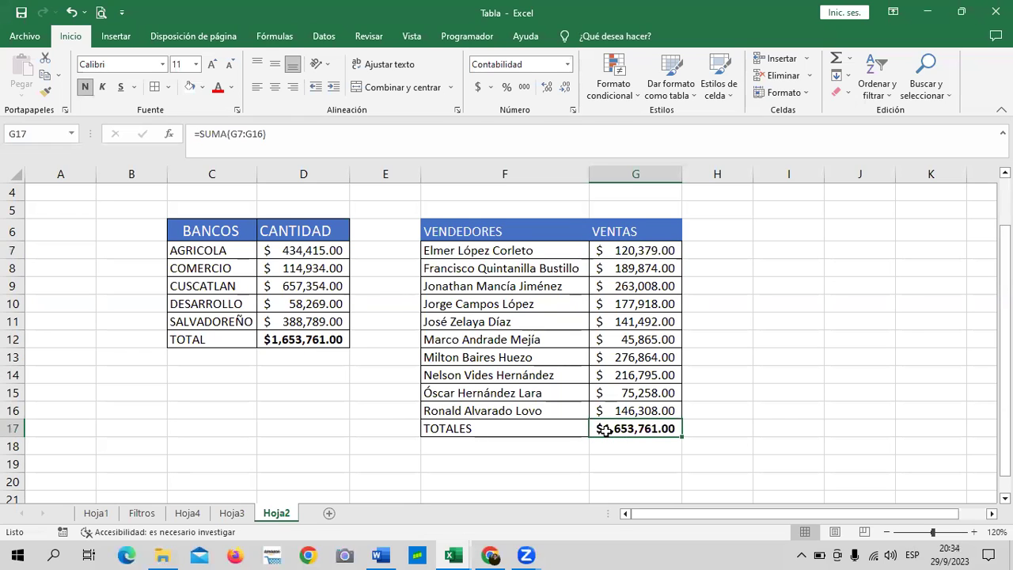
click(341, 134)
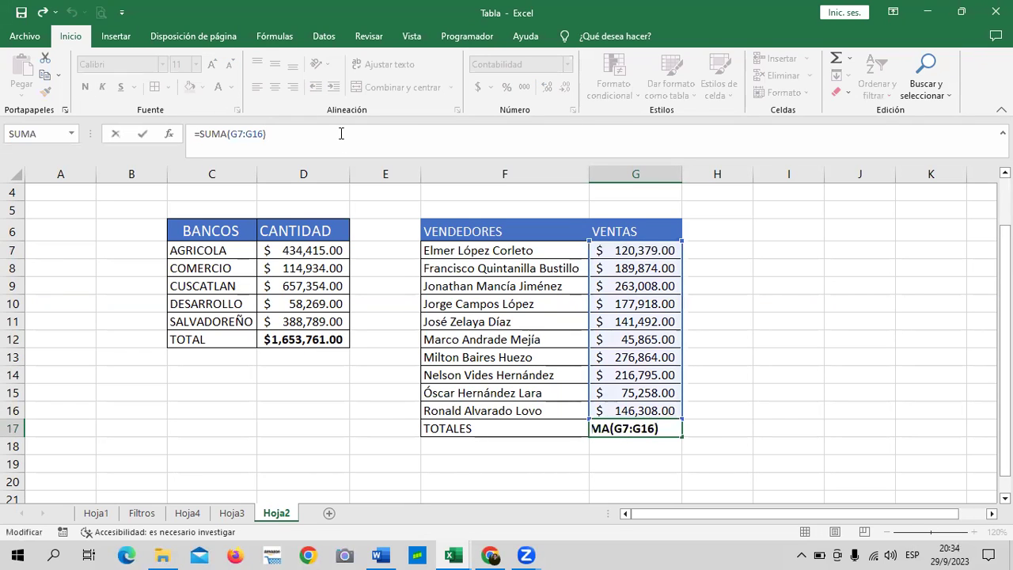
key(Return)
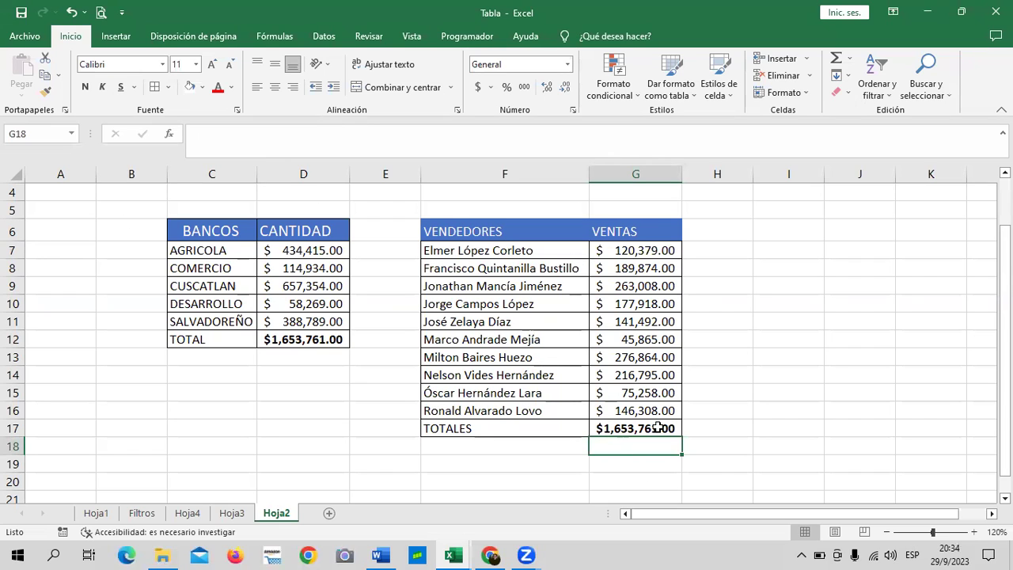
click(308, 339)
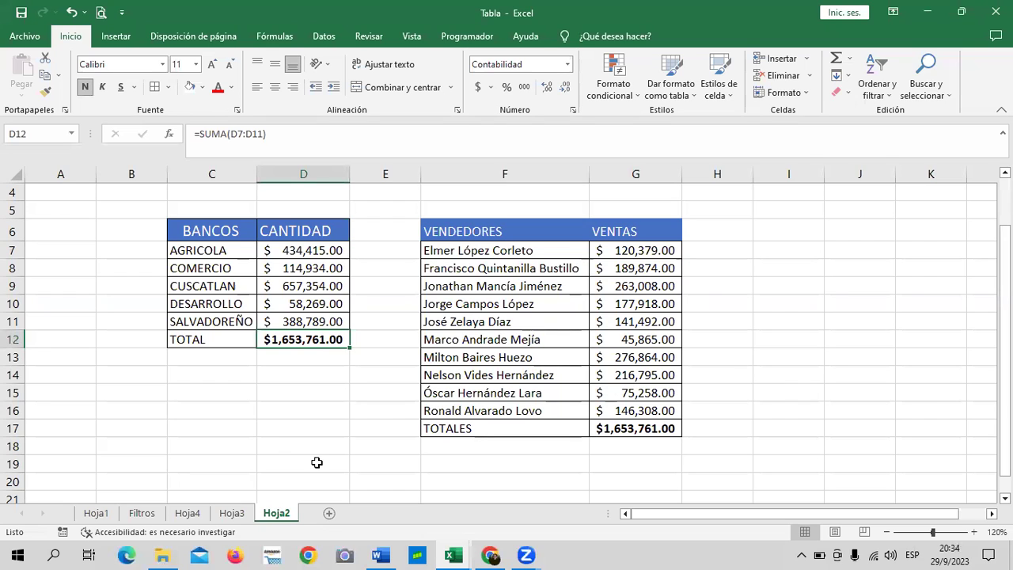
click(187, 515)
Step: Show the Filtros sheet and scroll the sales table down to row 37 and back to the header
click(139, 514)
scroll(317, 412, down, 1)
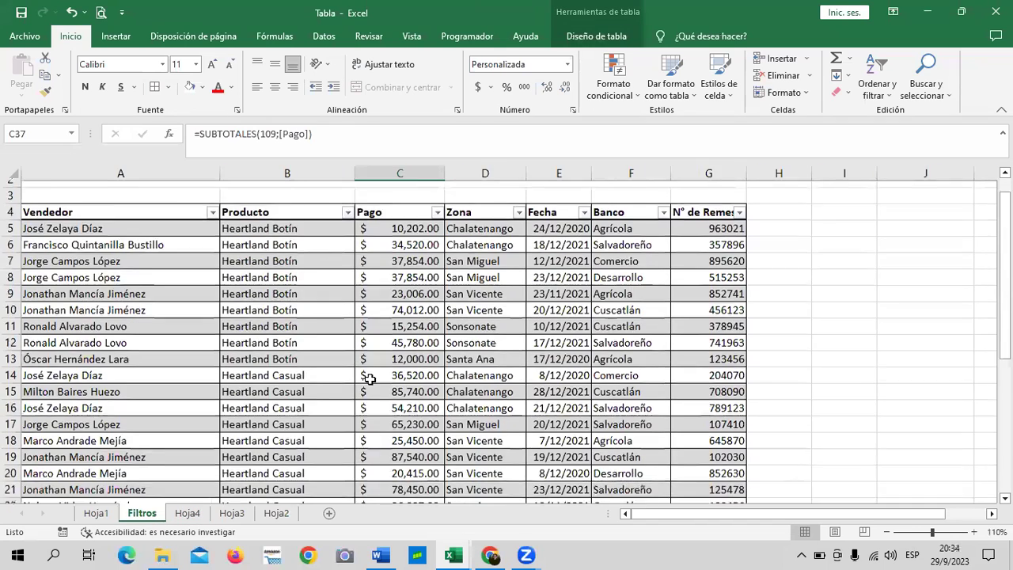
scroll(368, 384, down, 4)
scroll(395, 391, down, 3)
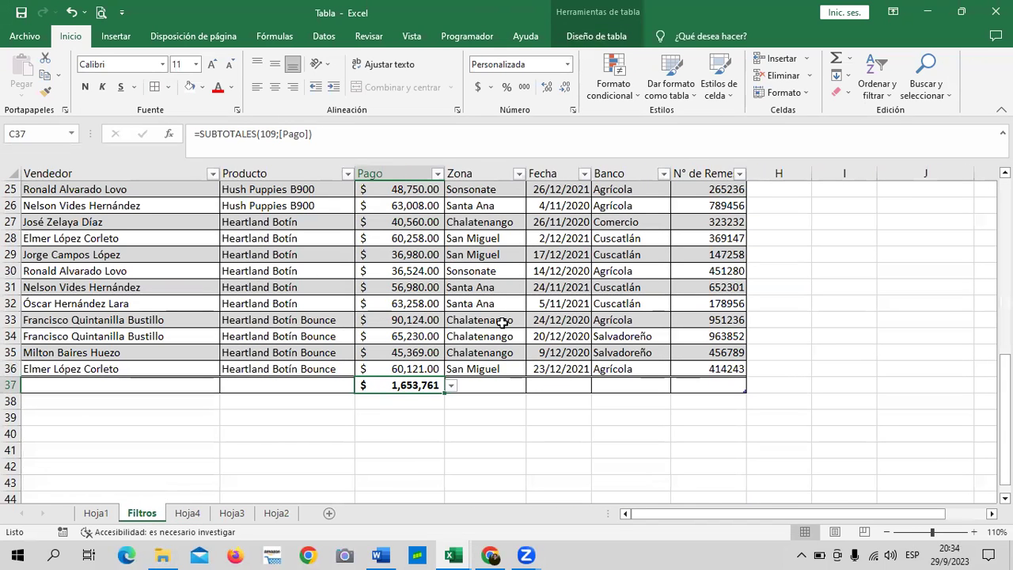
scroll(501, 324, up, 2)
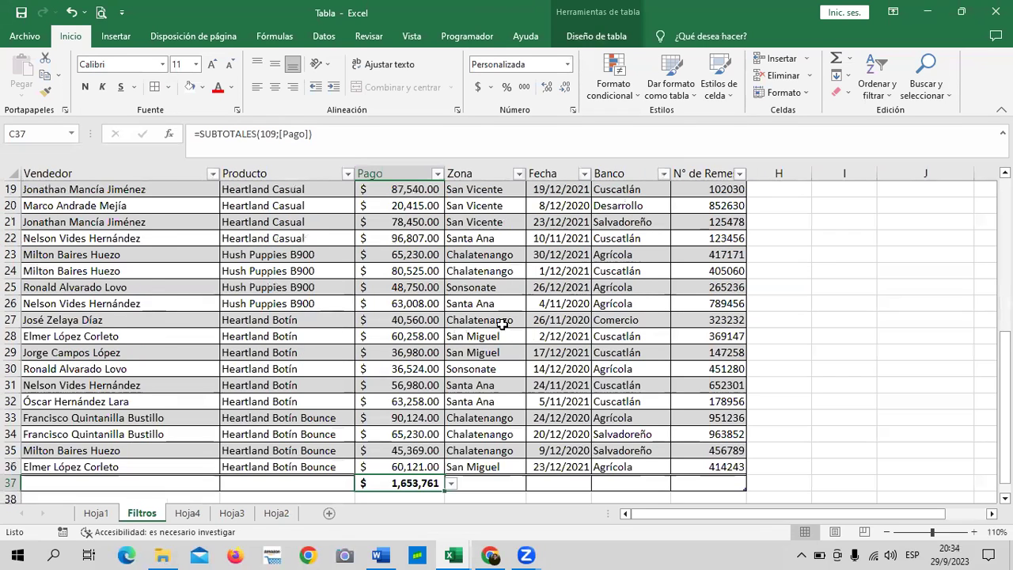
scroll(501, 326, up, 4)
scroll(501, 329, up, 2)
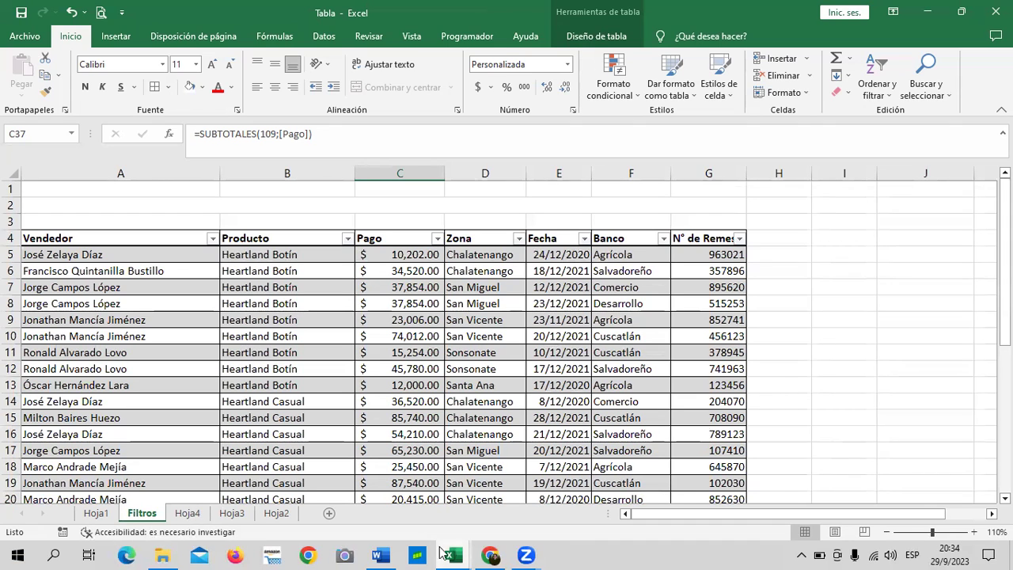
Step: Bring the 1.4 Portapapeles workbook forward and select, then deselect, the C6:F20 block on Hoja3
mouse_move(453, 554)
click(434, 513)
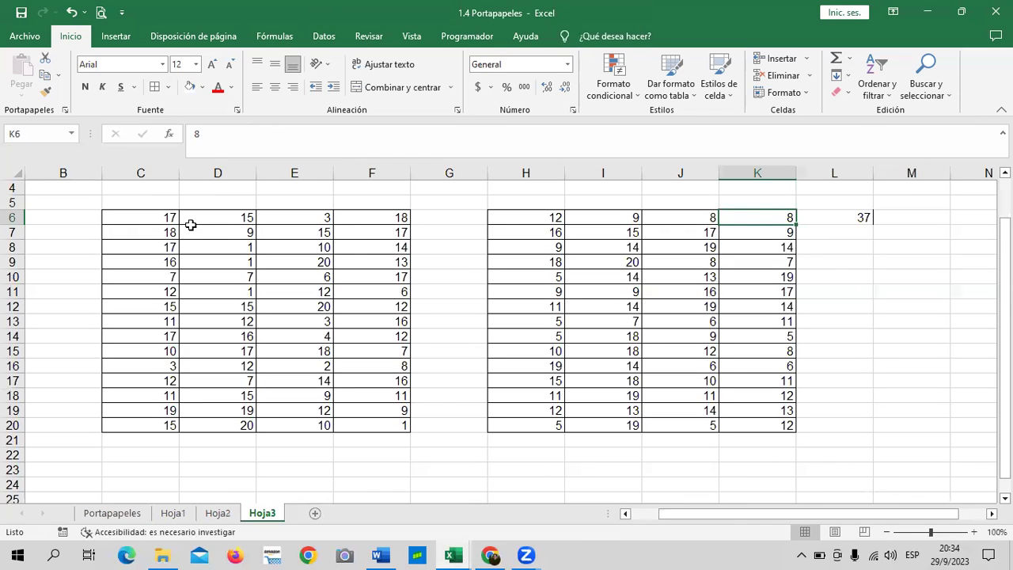
mouse_move(154, 219)
mouse_down()
mouse_move(313, 358)
mouse_move(356, 419)
mouse_up()
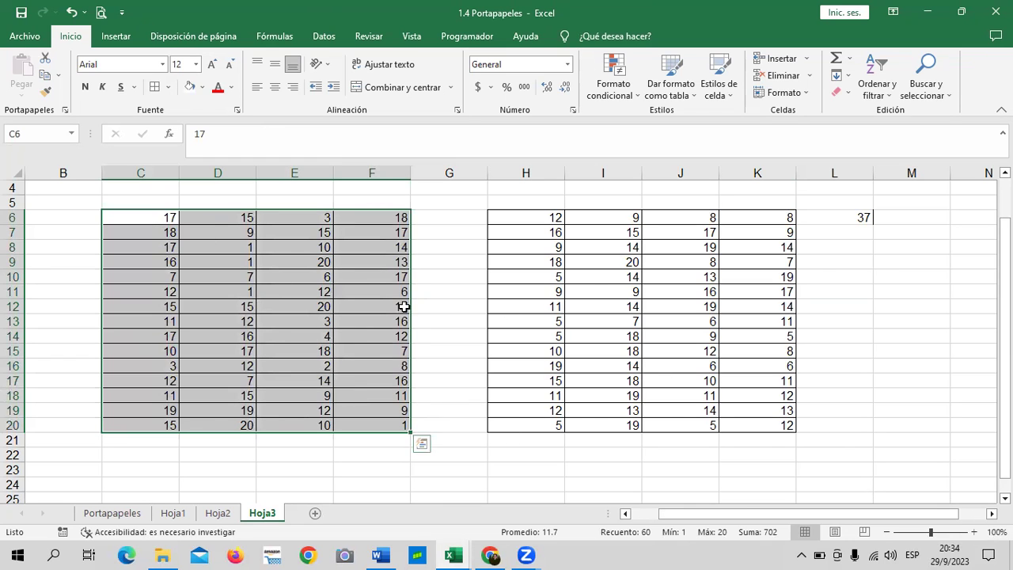
scroll(350, 343, down, 2)
scroll(350, 346, up, 3)
scroll(267, 372, down, 2)
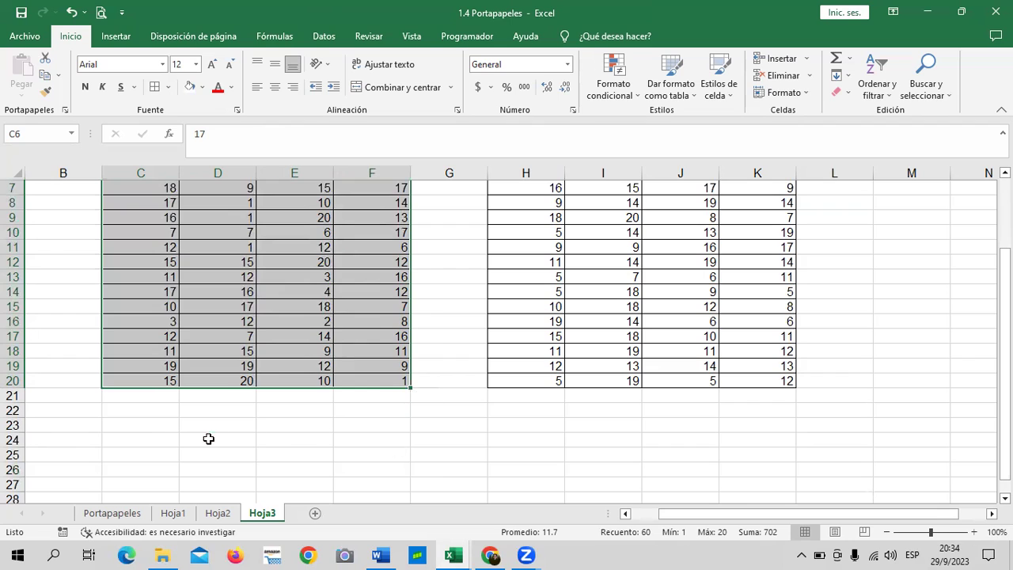
click(210, 439)
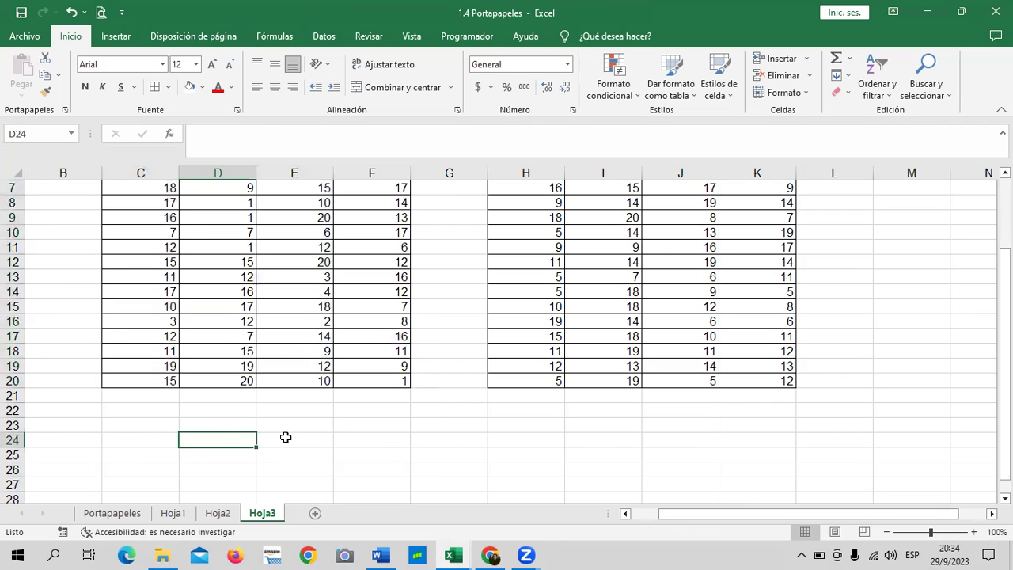
scroll(287, 436, down, 2)
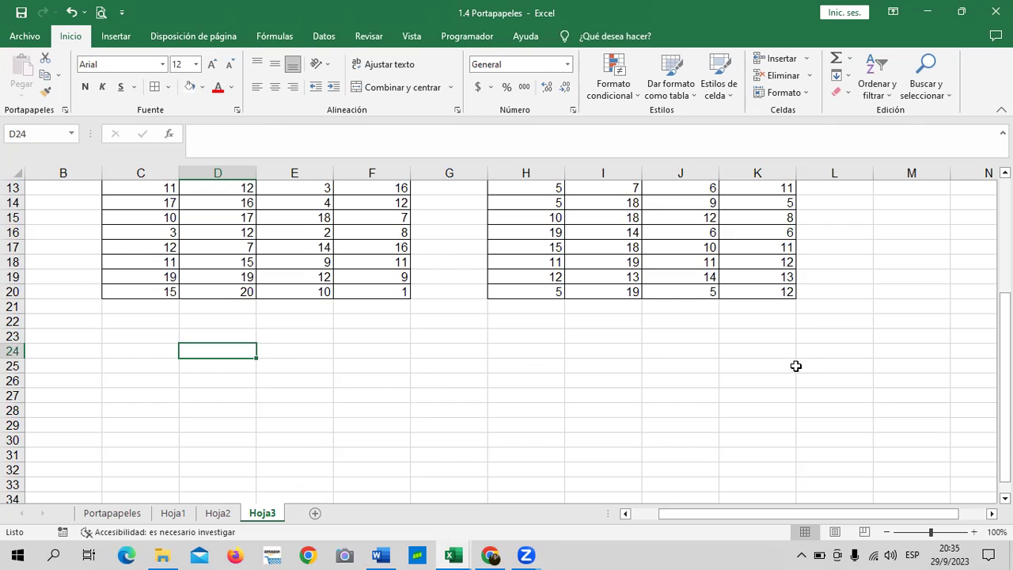
scroll(707, 383, up, 3)
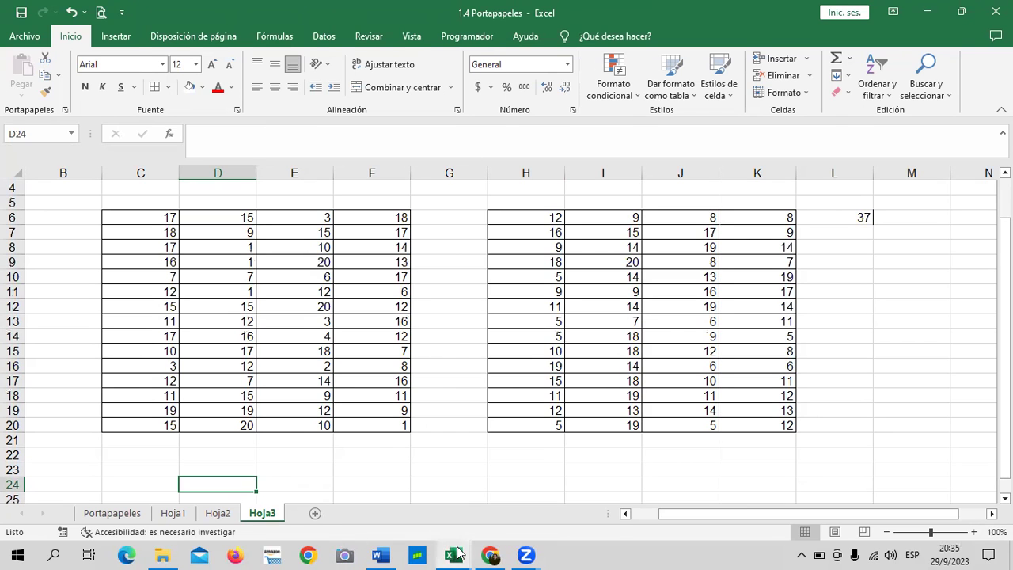
Step: Return to the Tabla workbook and scroll through the Filtros table
mouse_move(453, 553)
click(506, 519)
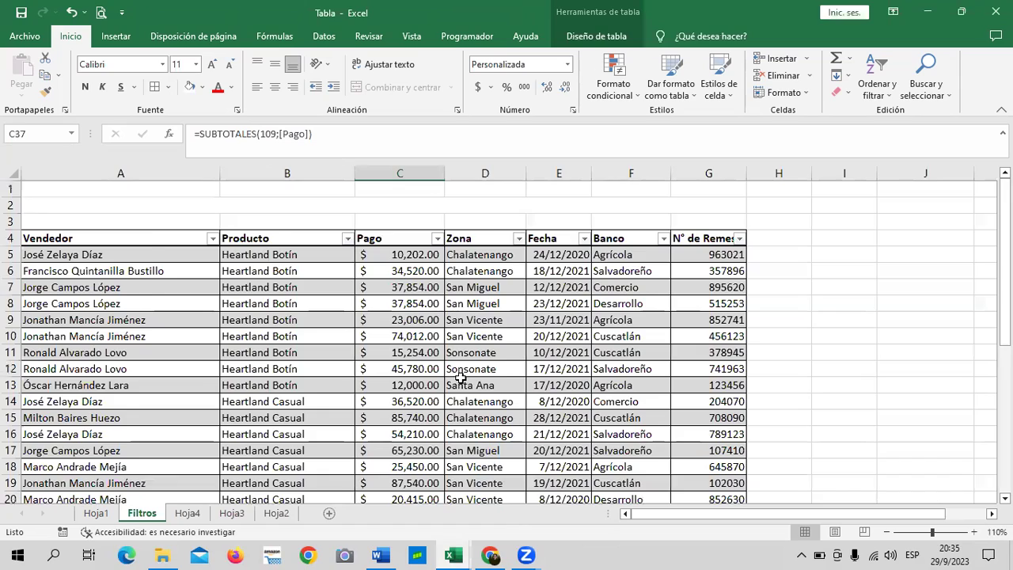
scroll(459, 378, down, 4)
scroll(461, 387, down, 2)
scroll(447, 431, down, 1)
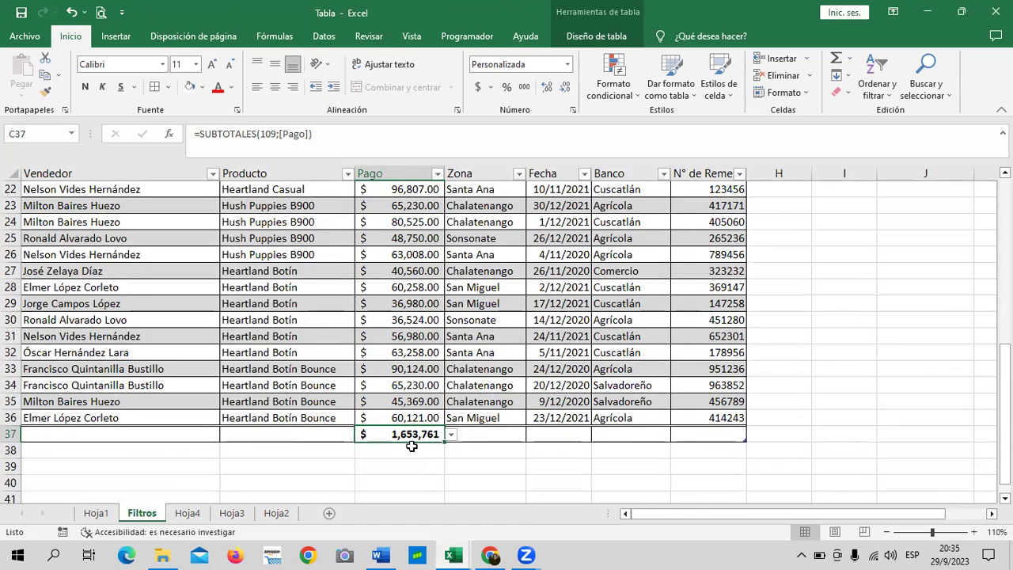
scroll(435, 426, up, 2)
scroll(435, 426, up, 3)
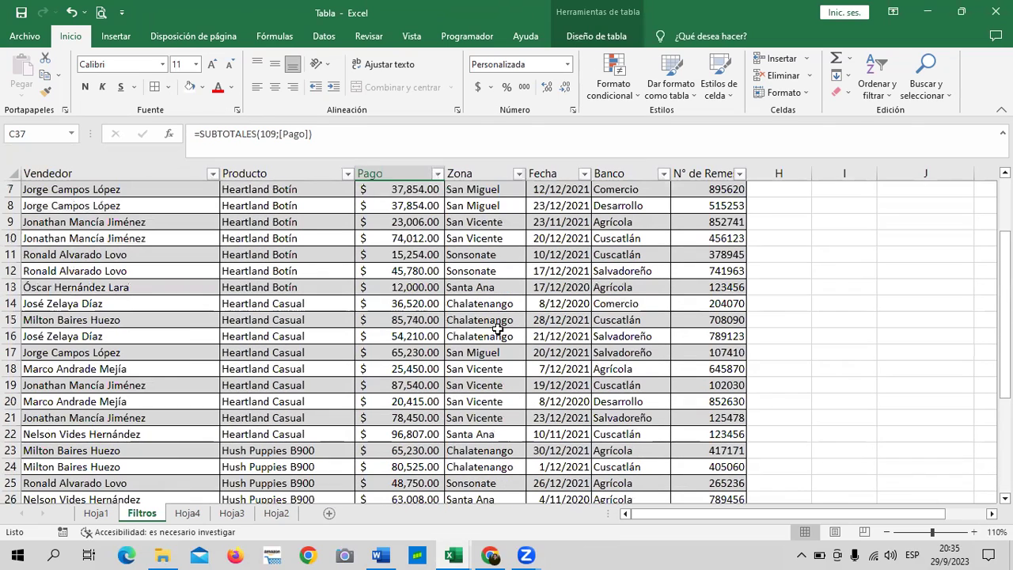
Step: Filter the Zona column to Sonsonate only and confirm the $146,308 Pago subtotal formula
click(519, 173)
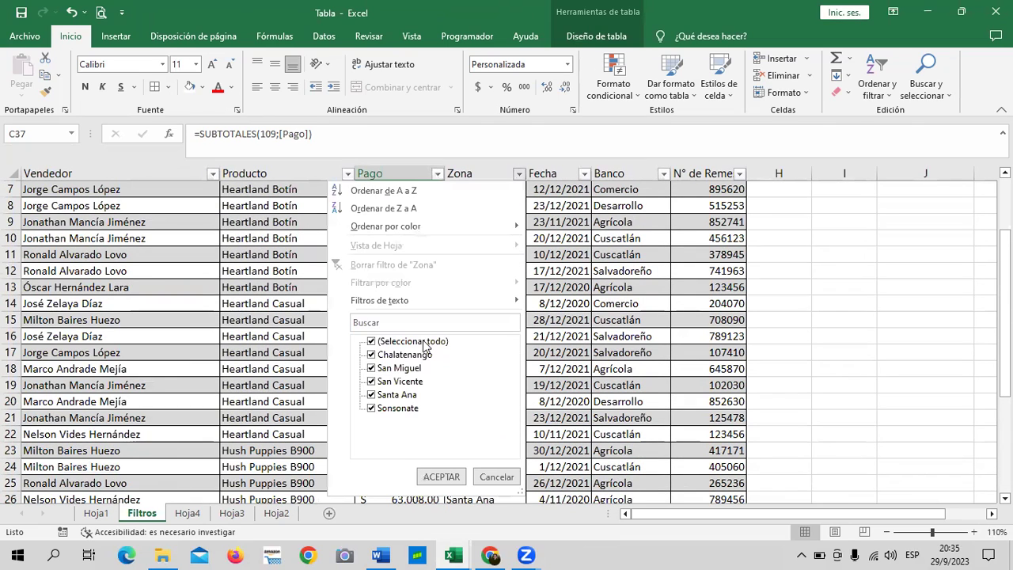
click(425, 341)
click(398, 408)
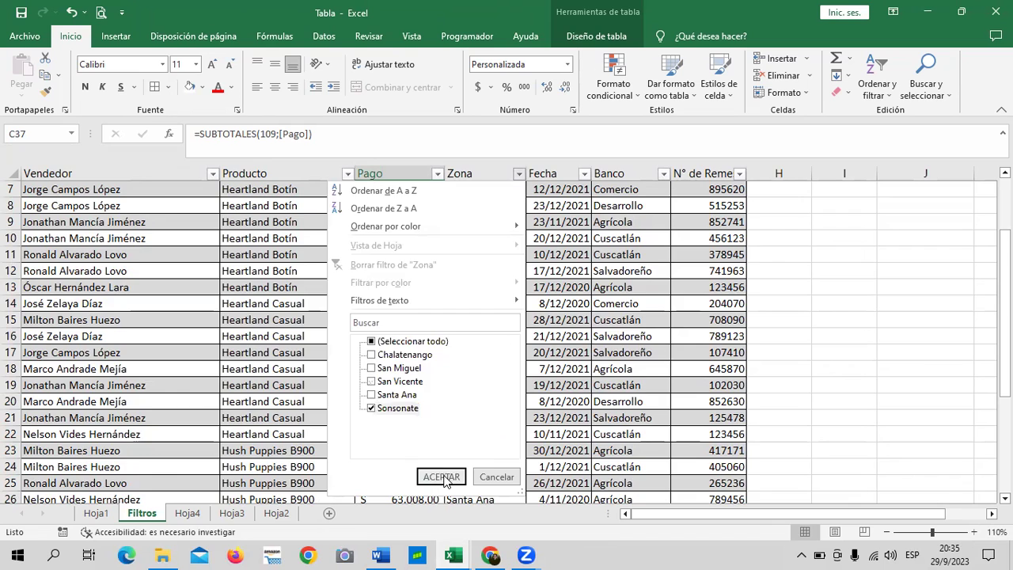
click(443, 478)
scroll(500, 381, up, 2)
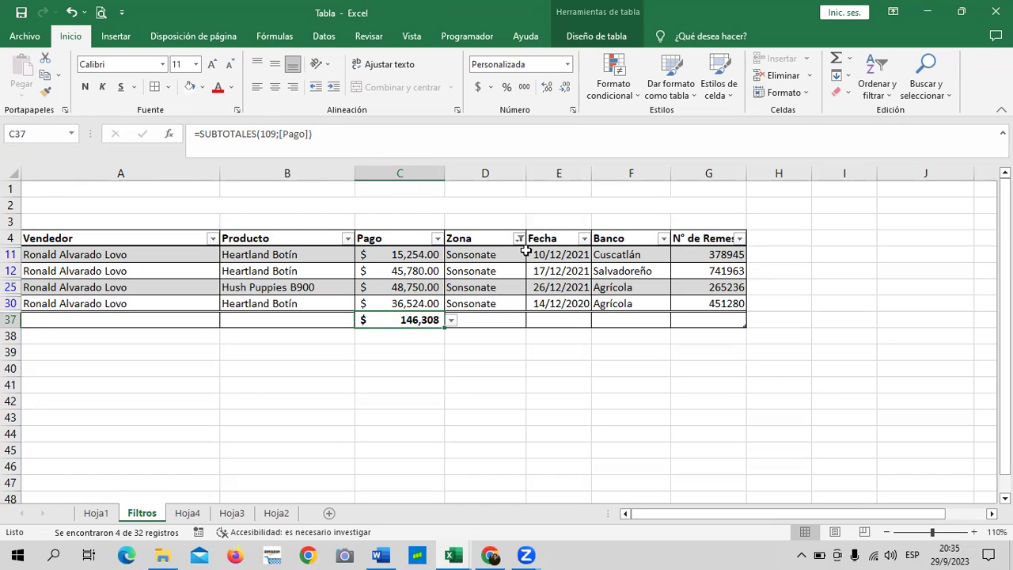
click(368, 133)
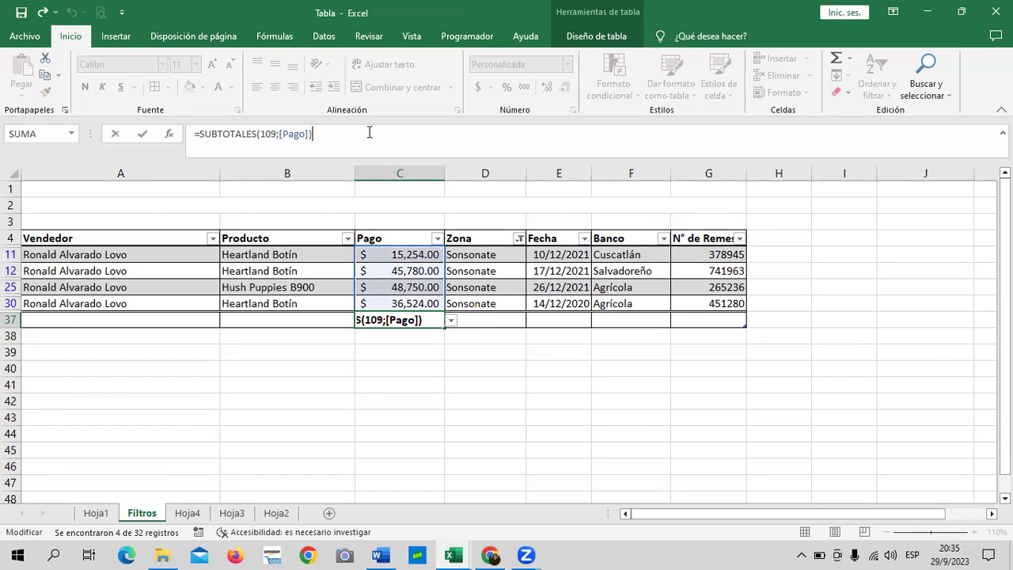
key(Return)
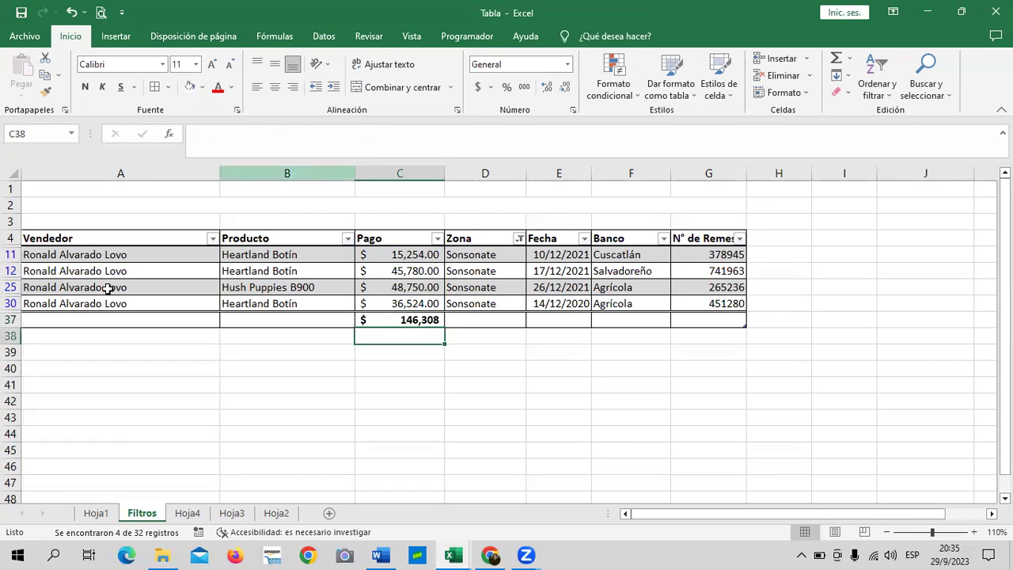
Step: Clear the Zona filter so all zones show again, totaling $1,653,761
click(519, 239)
click(427, 387)
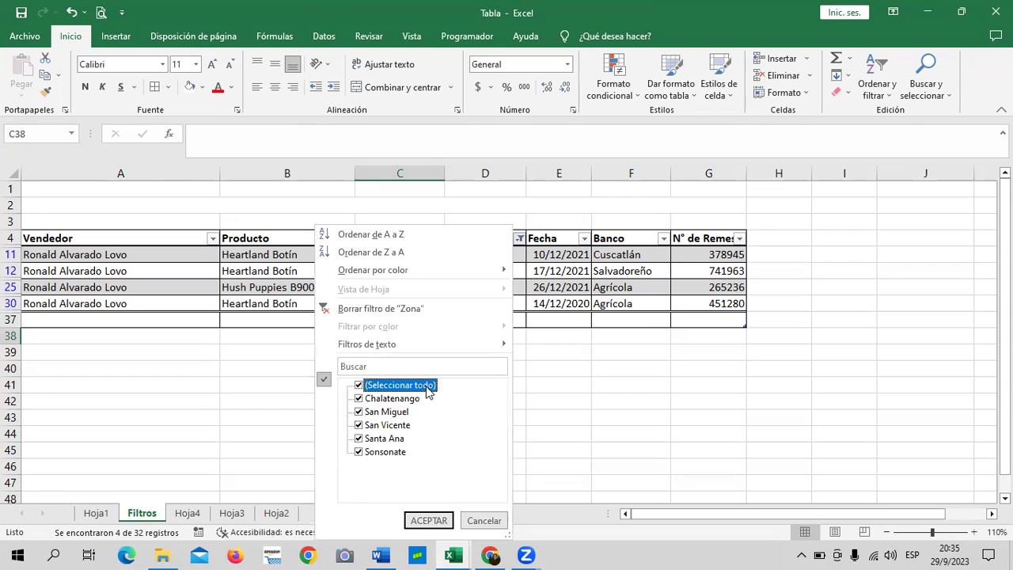
click(428, 521)
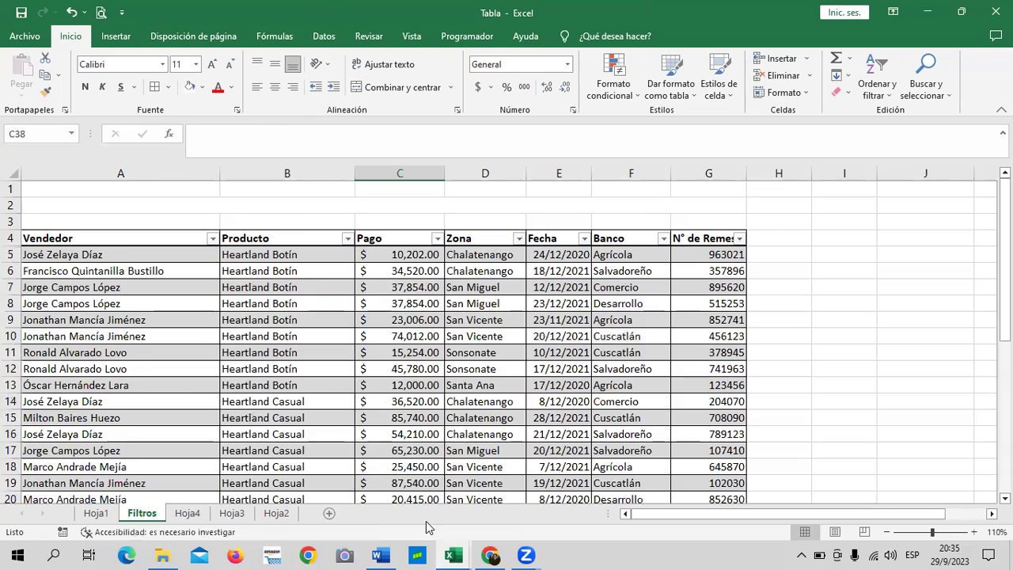
scroll(463, 396, down, 3)
scroll(463, 395, up, 3)
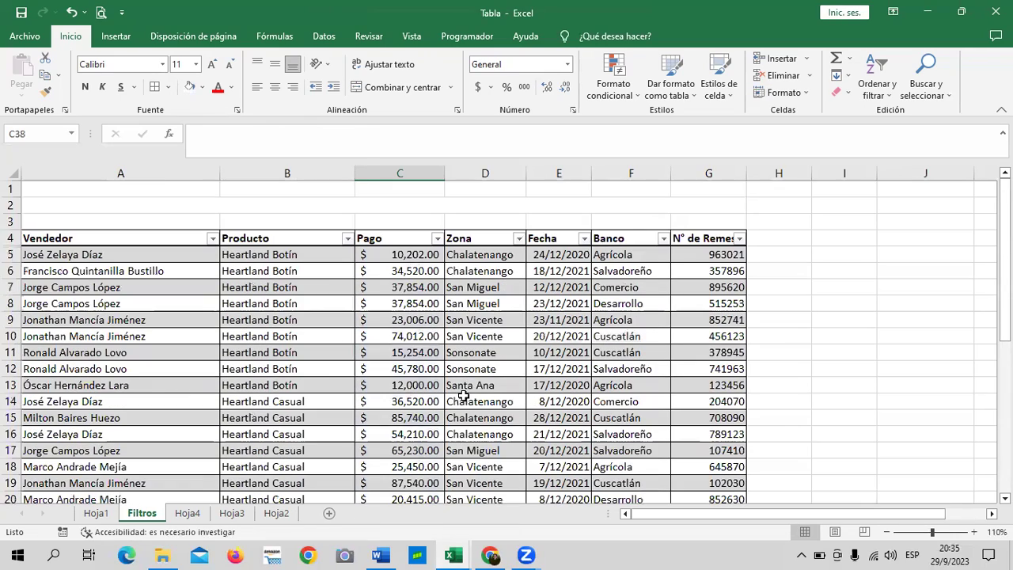
scroll(463, 396, down, 5)
scroll(463, 396, down, 3)
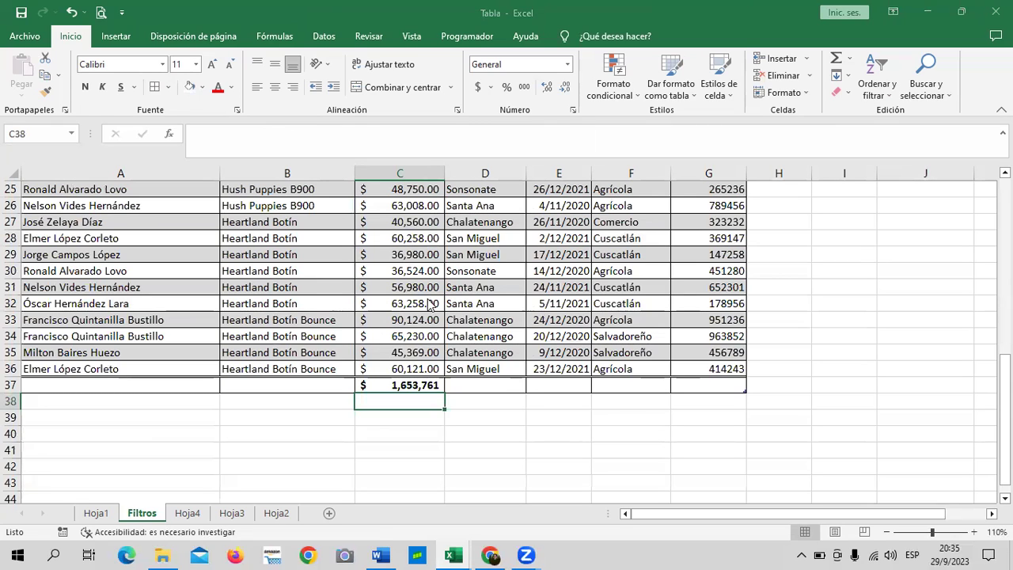
Step: Go from Hoja2 to Hoja3 to show the ZONAS/VENTA table of three zones
click(276, 514)
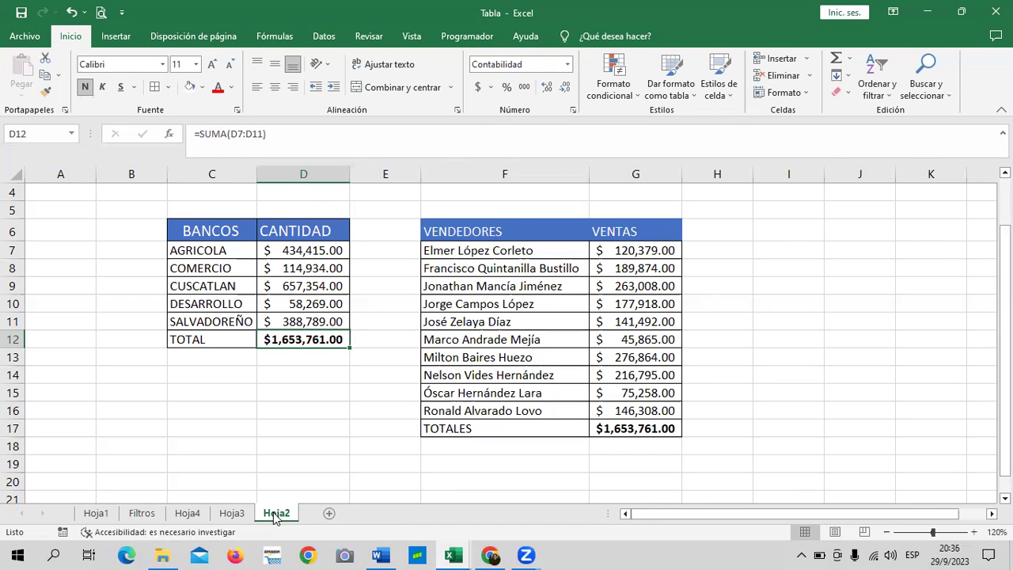
click(233, 514)
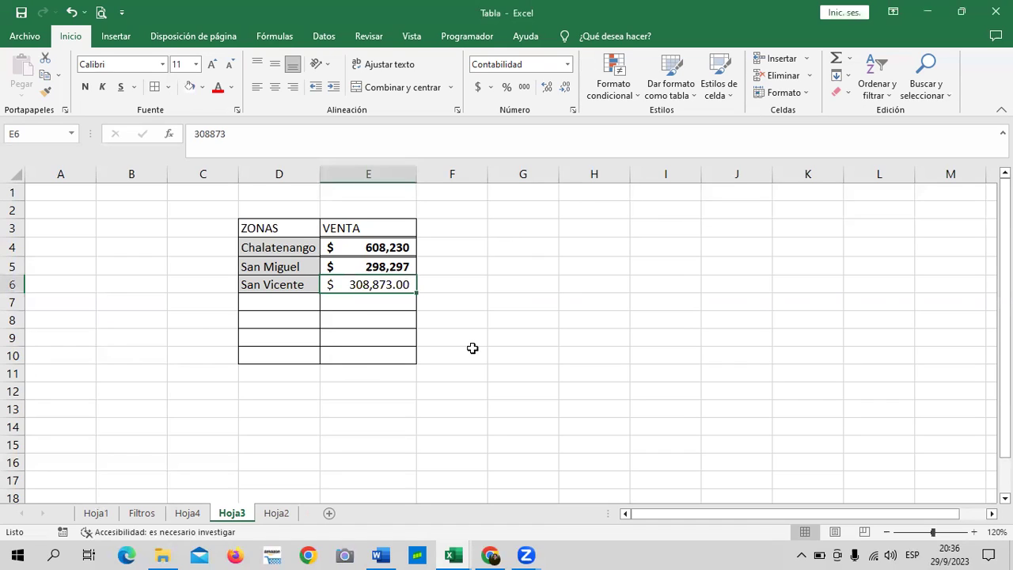
mouse_move(490, 552)
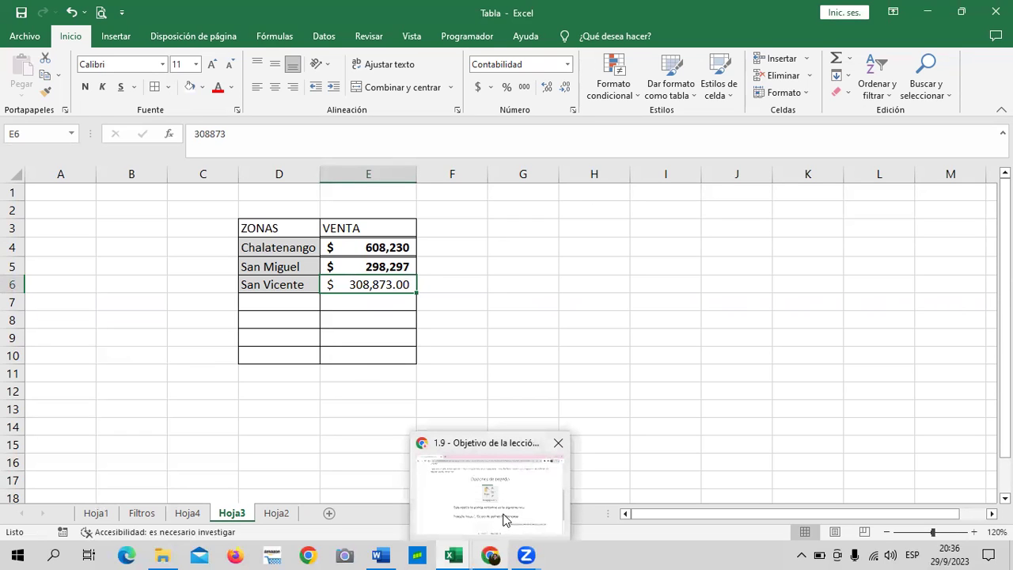
Step: Advance the course page to lesson 1.10 Portapapeles and scroll down to its video
click(504, 519)
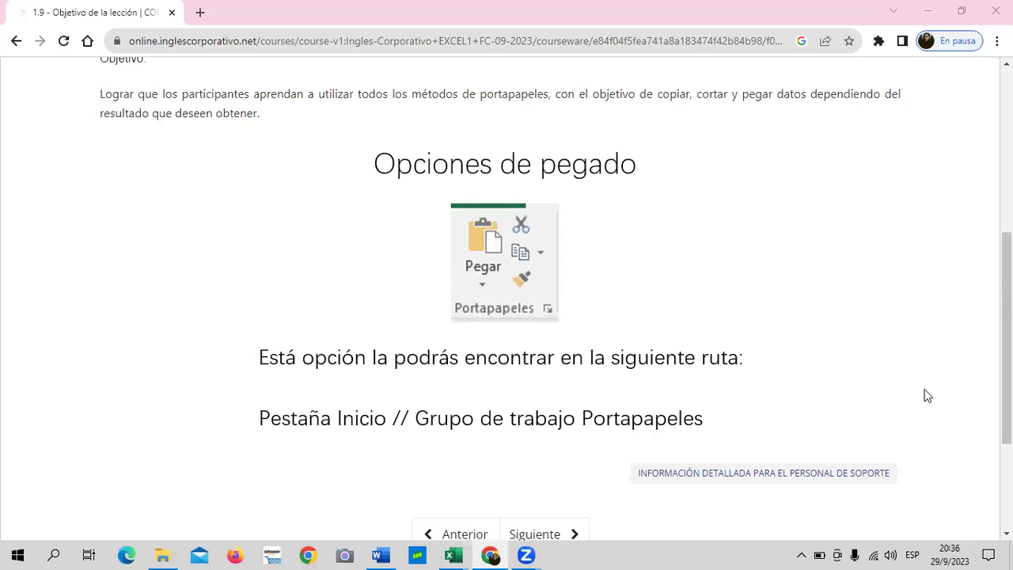
scroll(554, 461, down, 1)
click(554, 461)
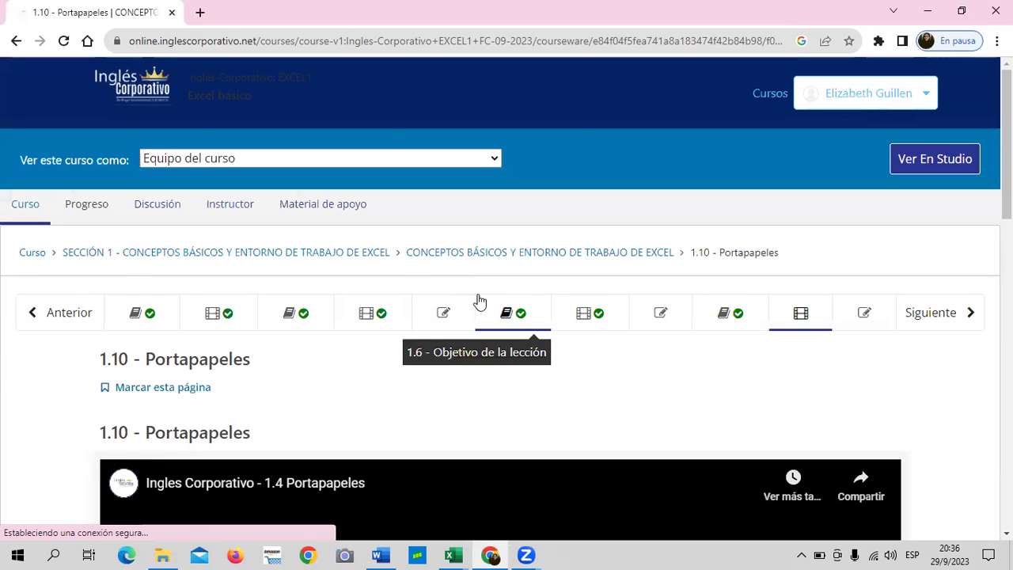
scroll(478, 295, down, 5)
scroll(478, 290, down, 1)
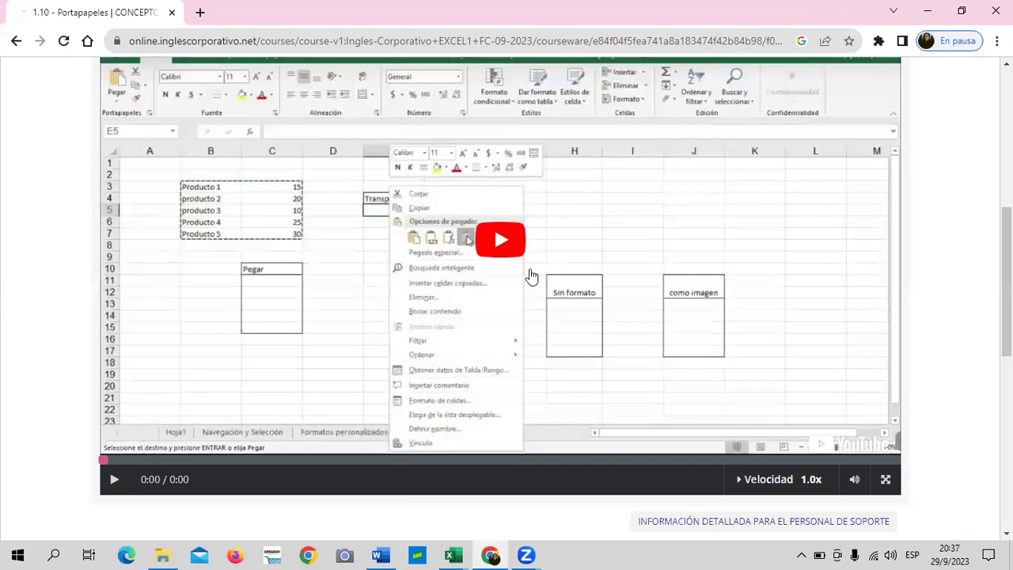
mouse_move(449, 554)
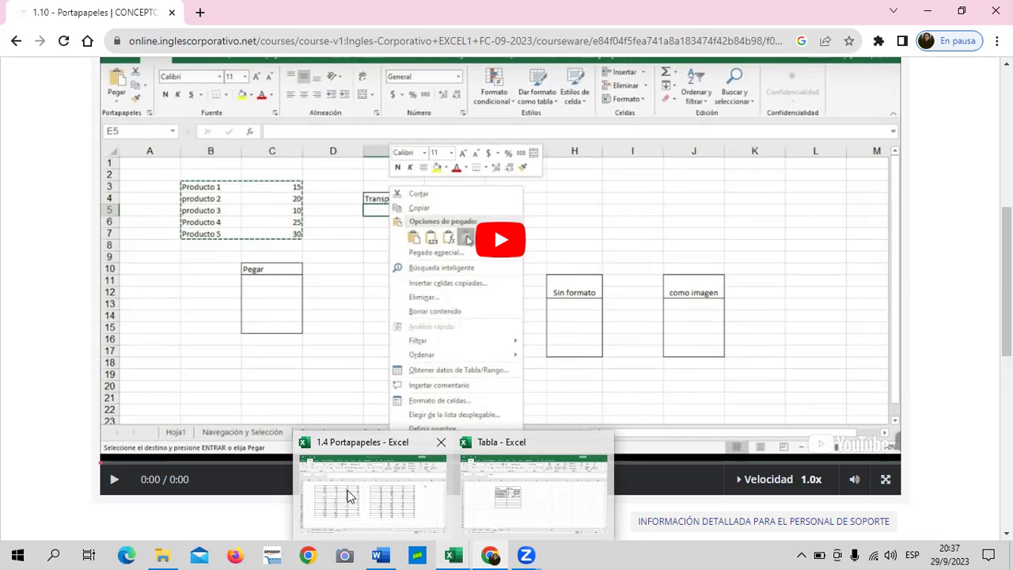
mouse_move(378, 554)
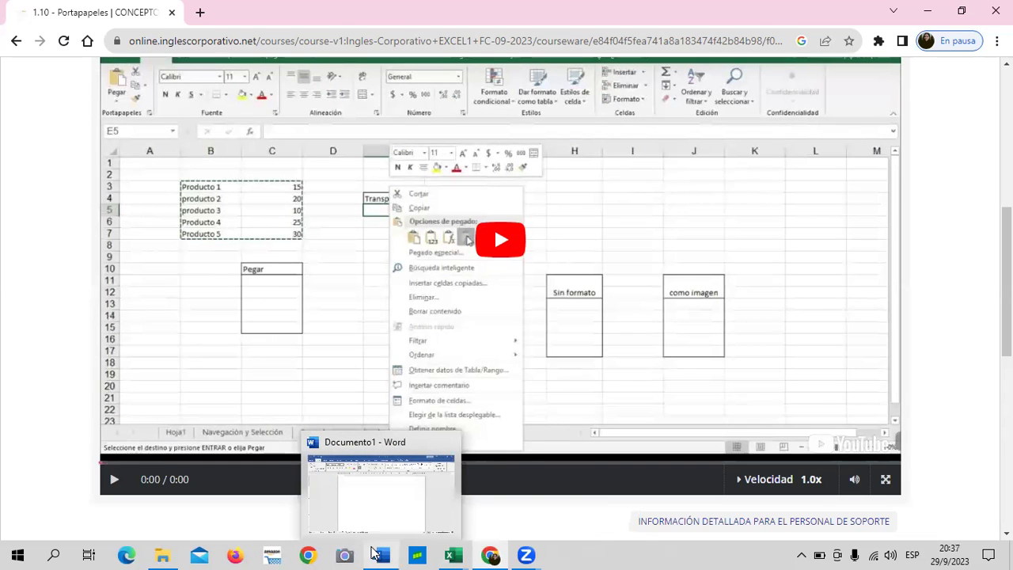
Step: Show the Portapapeles sheet of the 1.4 Portapapeles workbook, then return to the lesson page
click(365, 494)
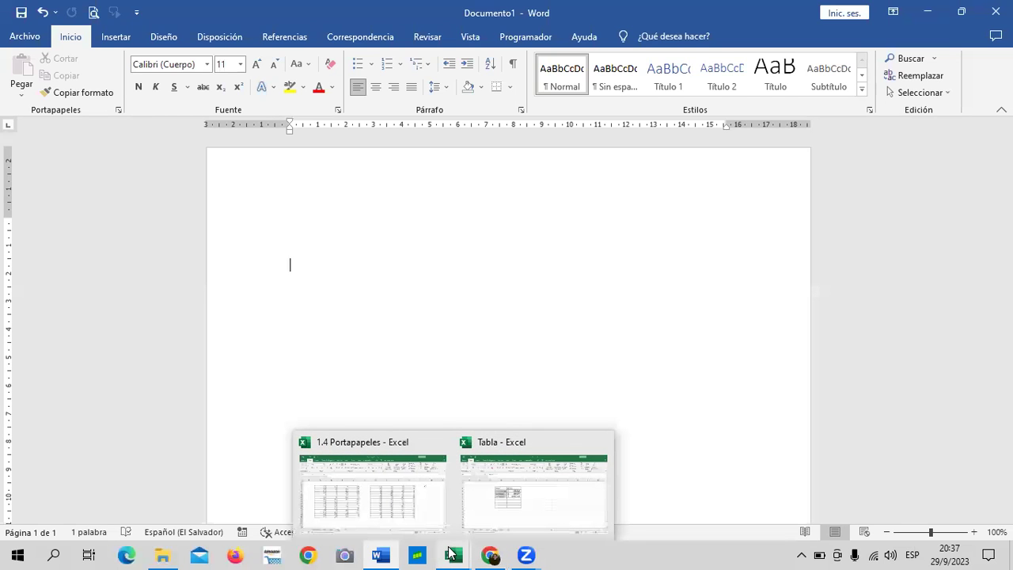
click(402, 496)
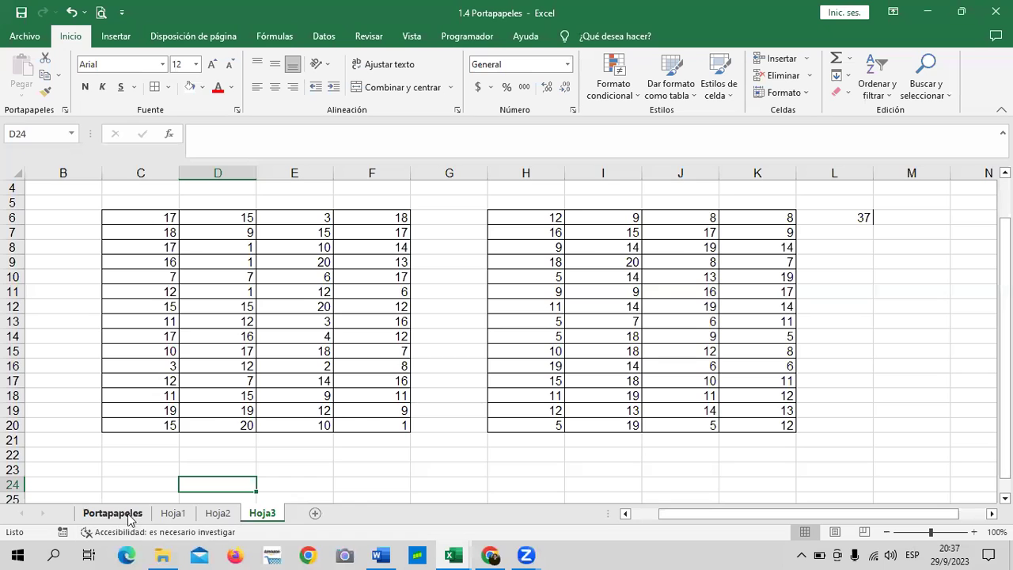
click(126, 516)
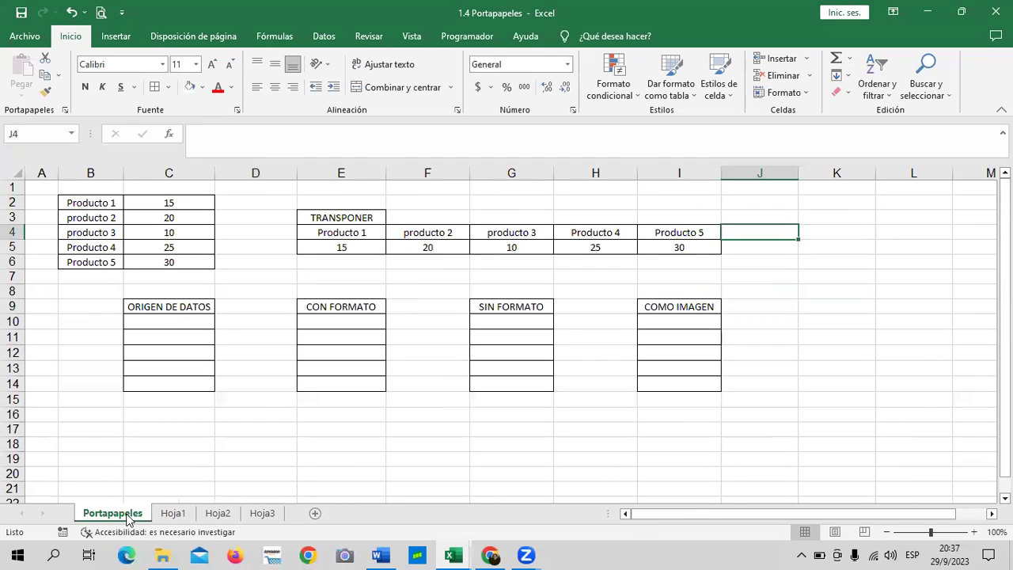
click(490, 555)
scroll(499, 269, up, 1)
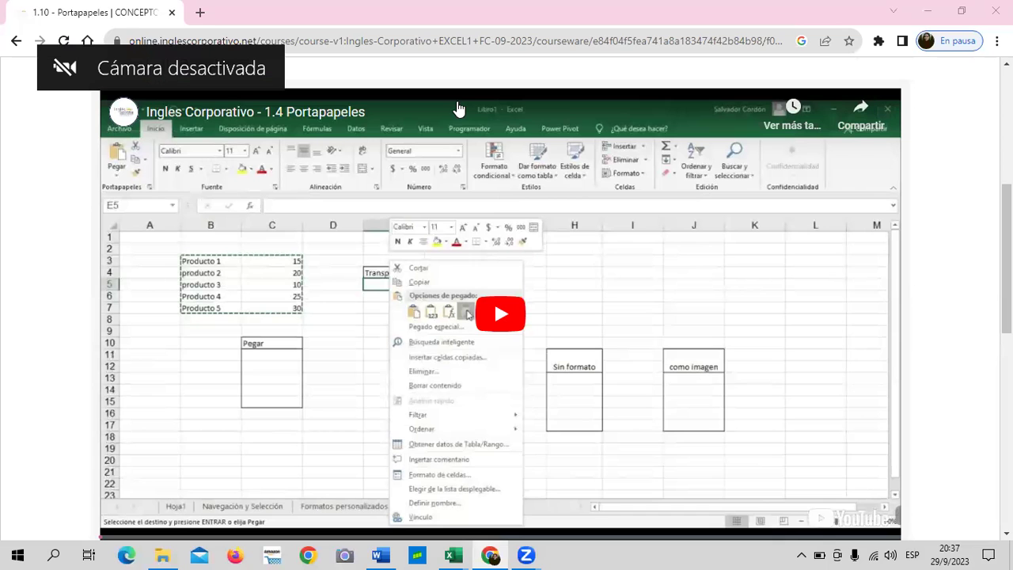
Step: Play the 1.10 Portapapeles lesson video with the volume raised to 100
click(485, 323)
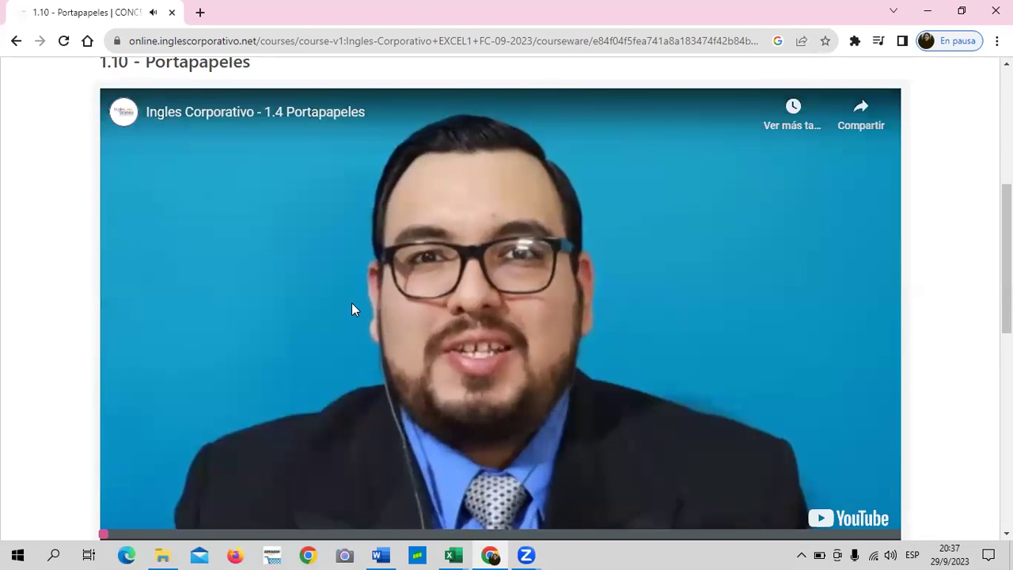
key(XF86AudioRaiseVolume)
key(XF86AudioRaiseVolume)
key(XF86AudioRaiseVolume)
key(XF86AudioRaiseVolume)
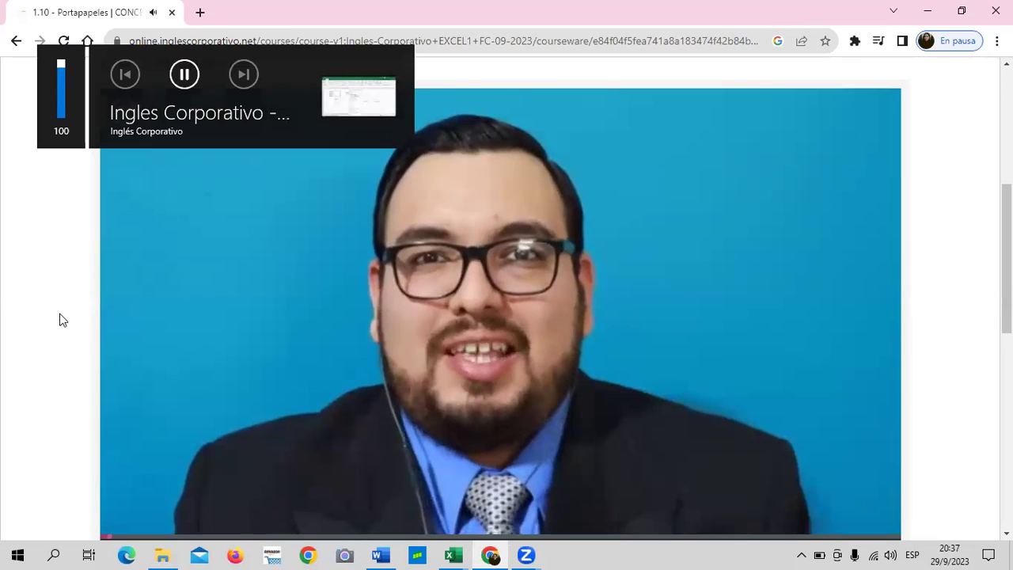
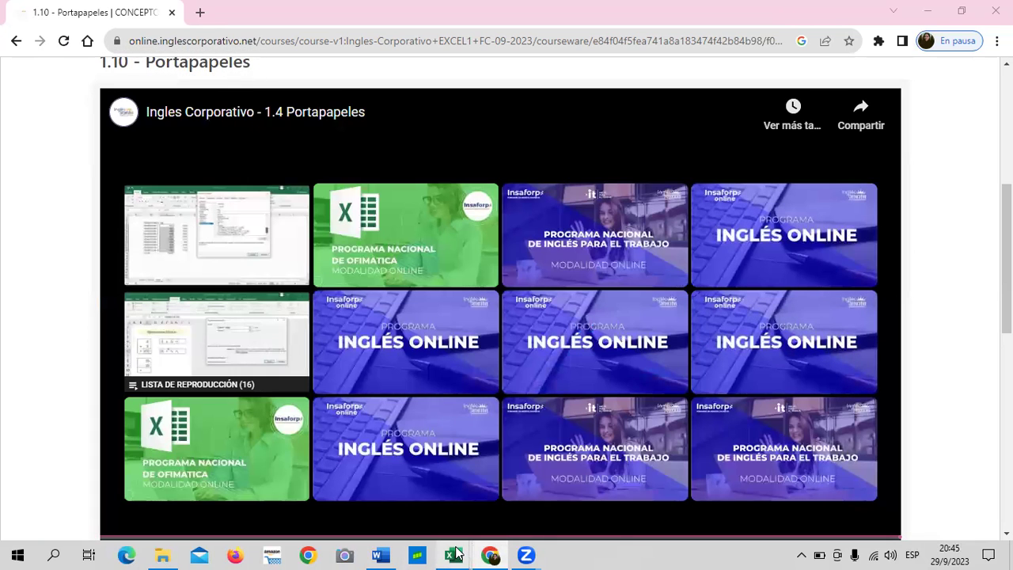
Step: Switch from the Chrome course video to the 1.4 Portapapeles Excel workbook
mouse_move(455, 553)
click(409, 505)
click(801, 312)
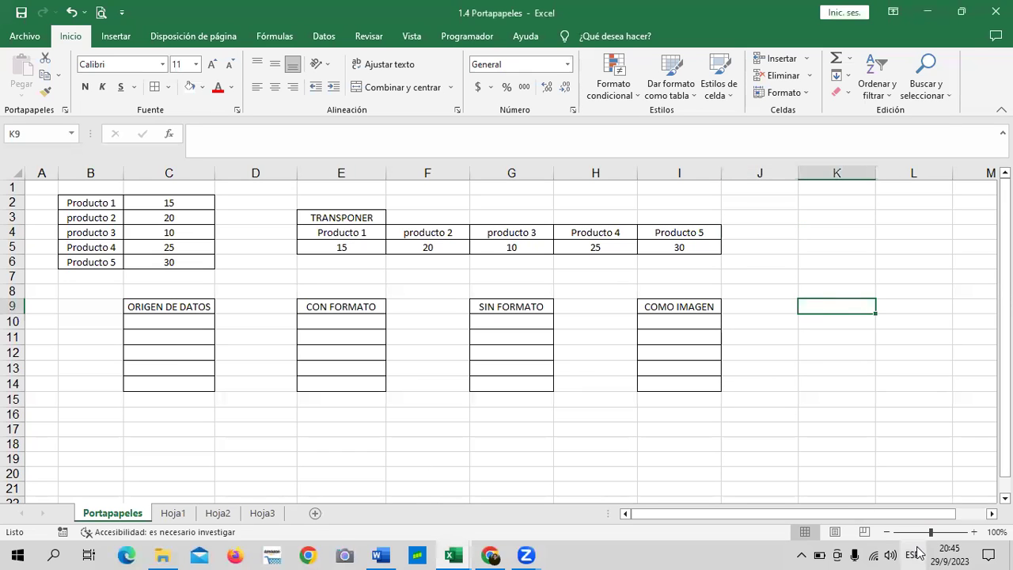
Step: Zoom the sheet to 110% and enter 15 in C10 as an accounting amount ($15.00)
click(975, 532)
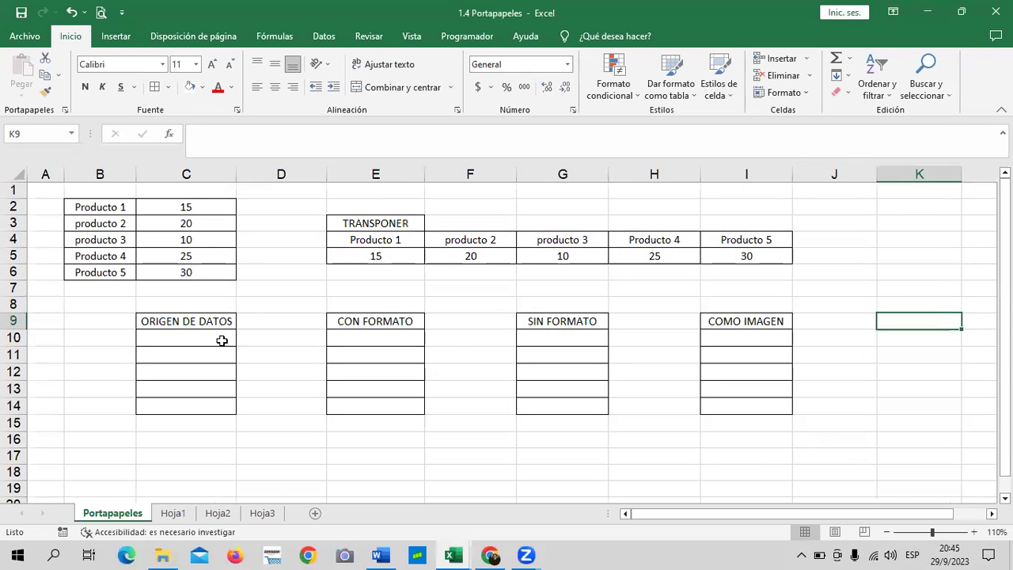
click(222, 335)
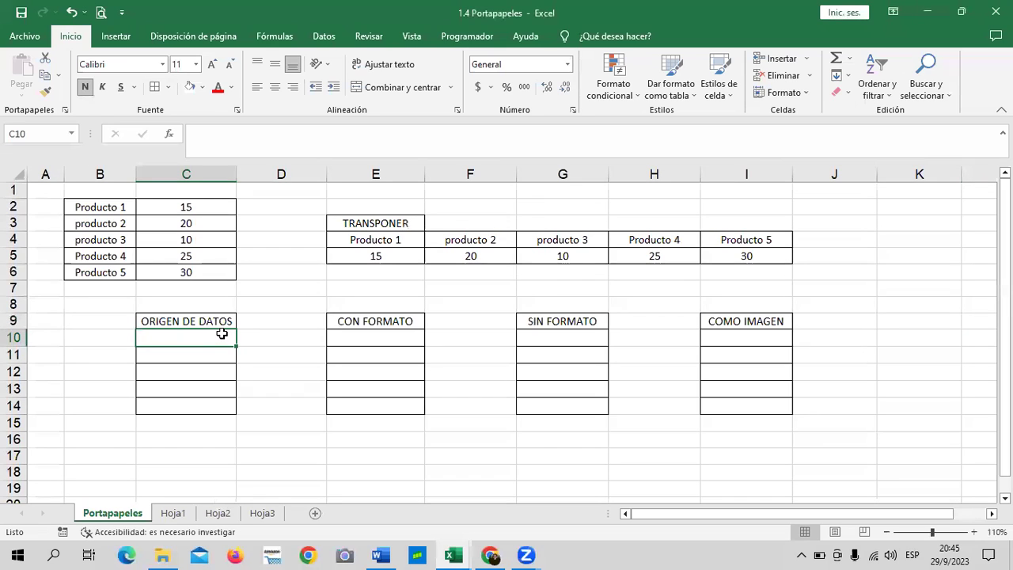
click(423, 226)
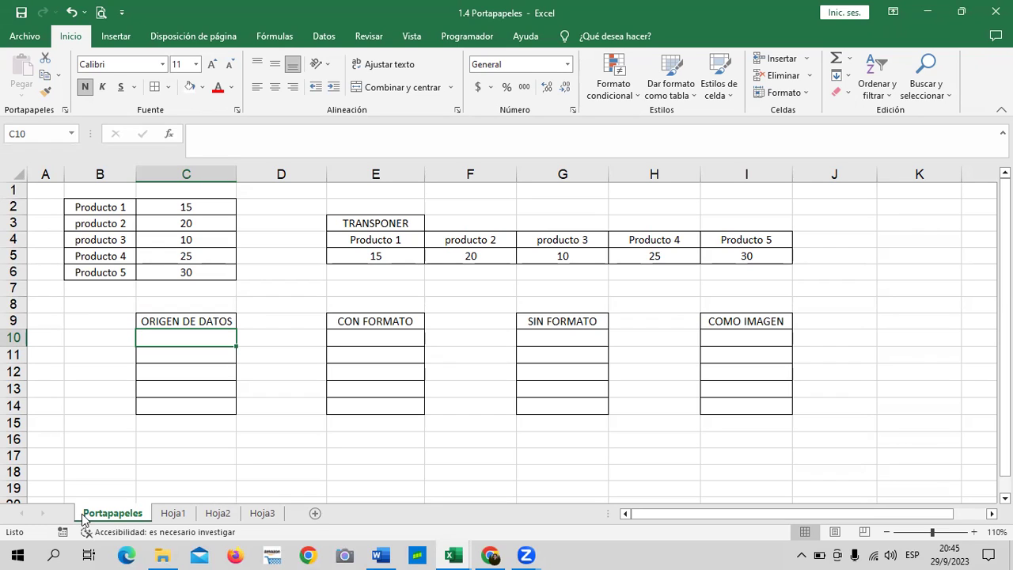
text(15)
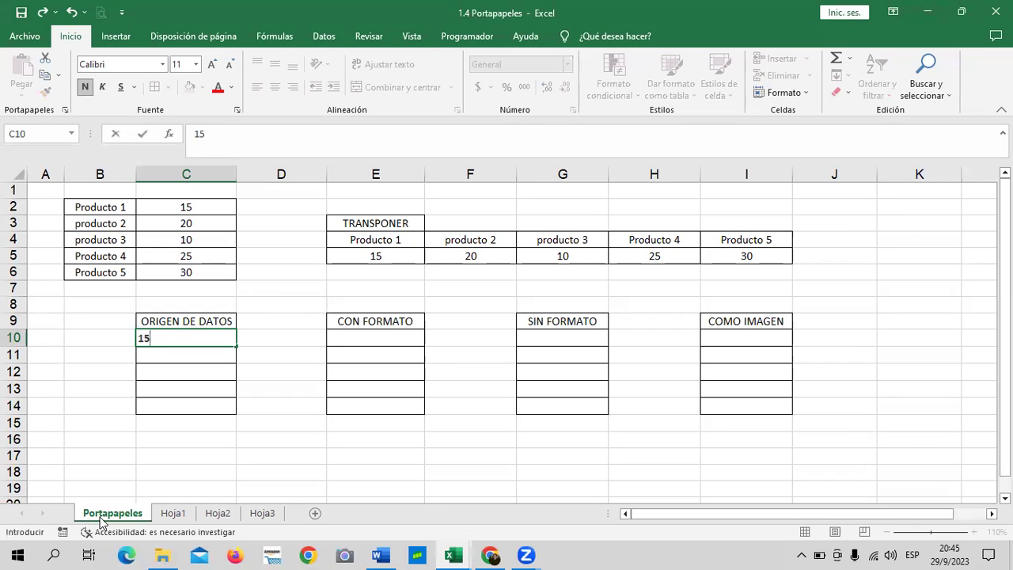
key(Return)
click(188, 338)
click(477, 87)
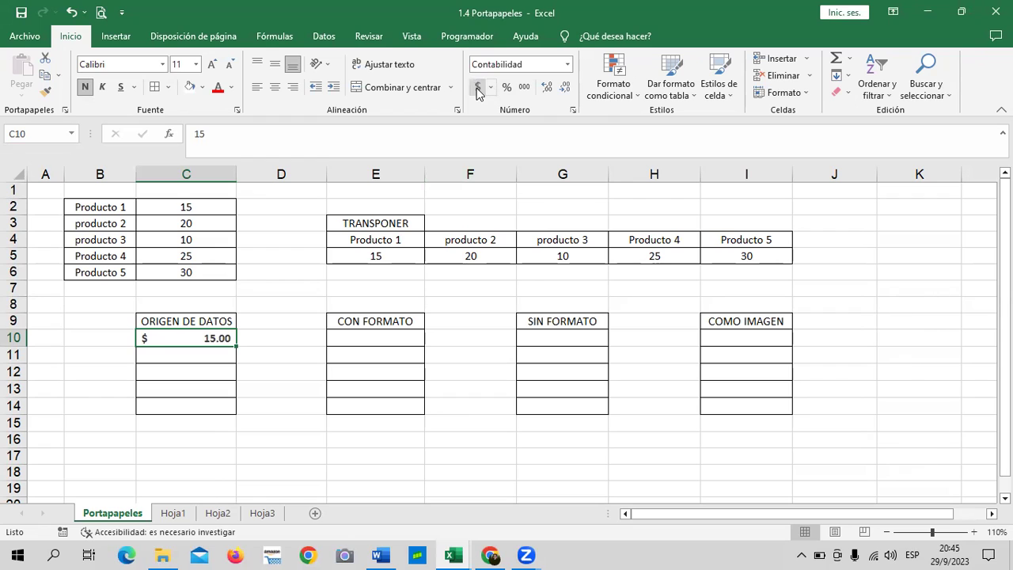
Step: Enter 20 in C11 as a percentage, correcting the resulting 2000% to 20%
click(215, 358)
text(20)
key(Return)
click(215, 354)
click(507, 88)
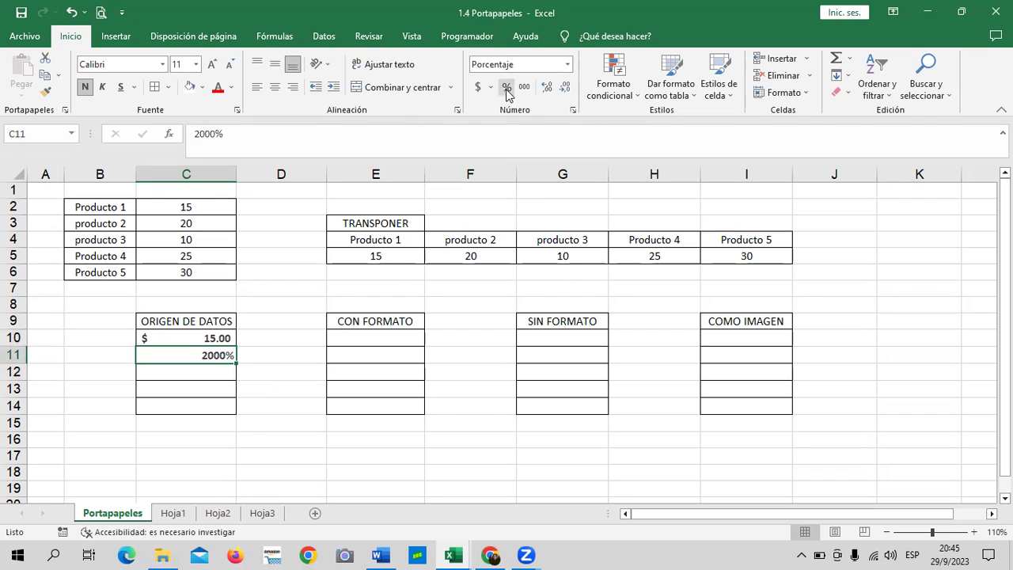
double_click(218, 354)
click(209, 133)
key(BackSpace)
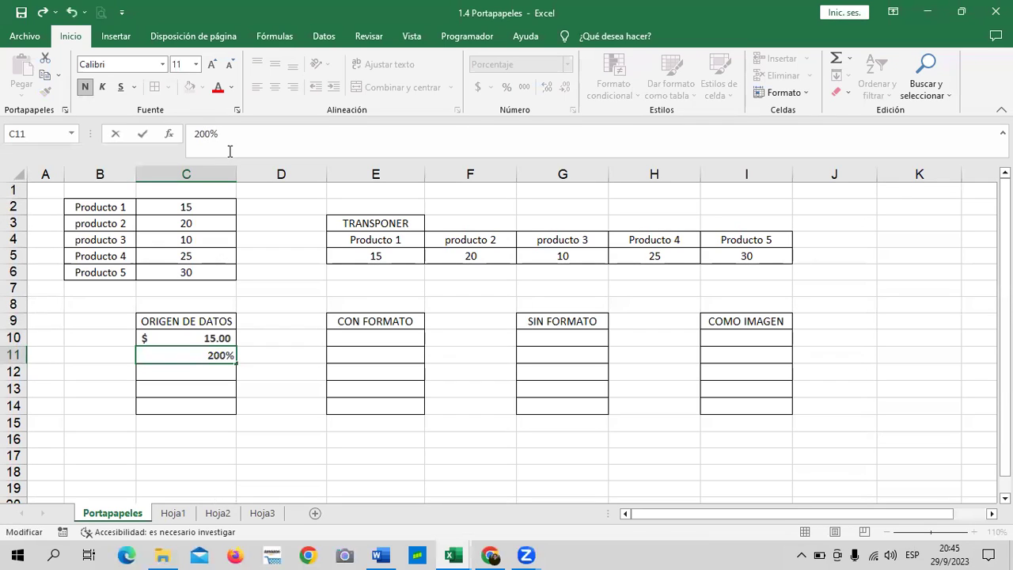
key(Return)
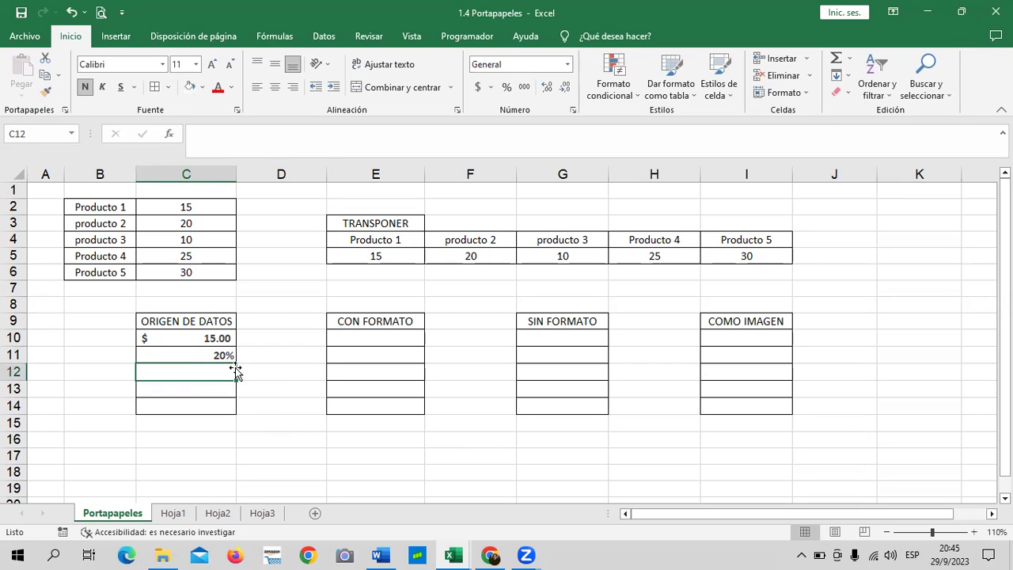
Step: Enter 50 in C12 with the custom number format 0 "KM" so it reads 50 KM
text(50)
key(Tab)
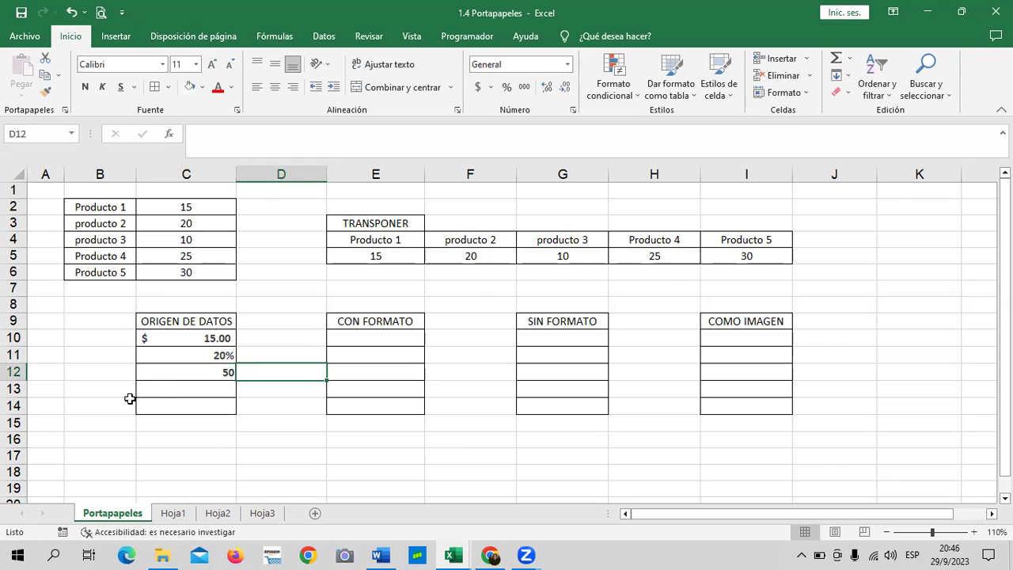
click(167, 370)
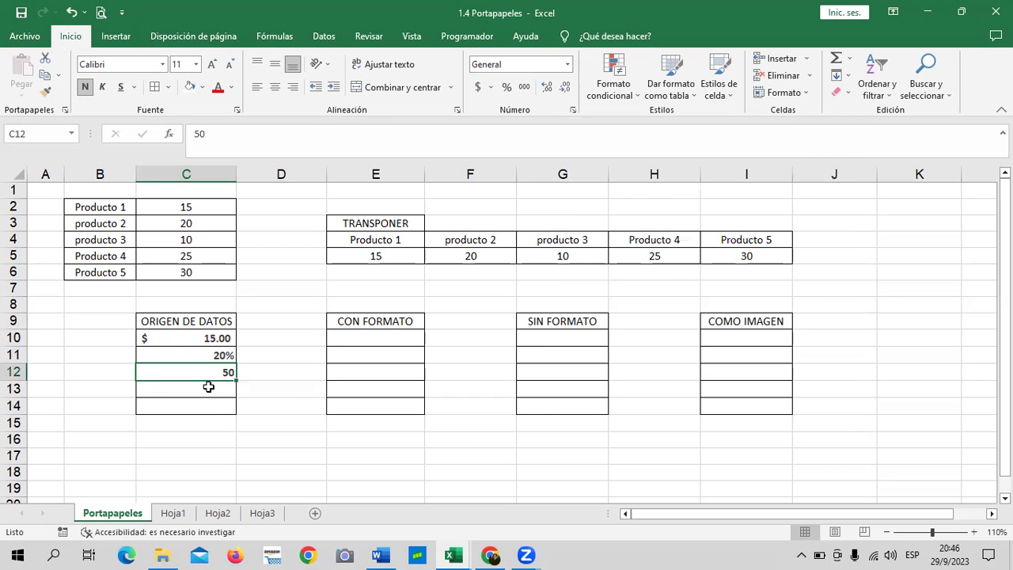
click(572, 111)
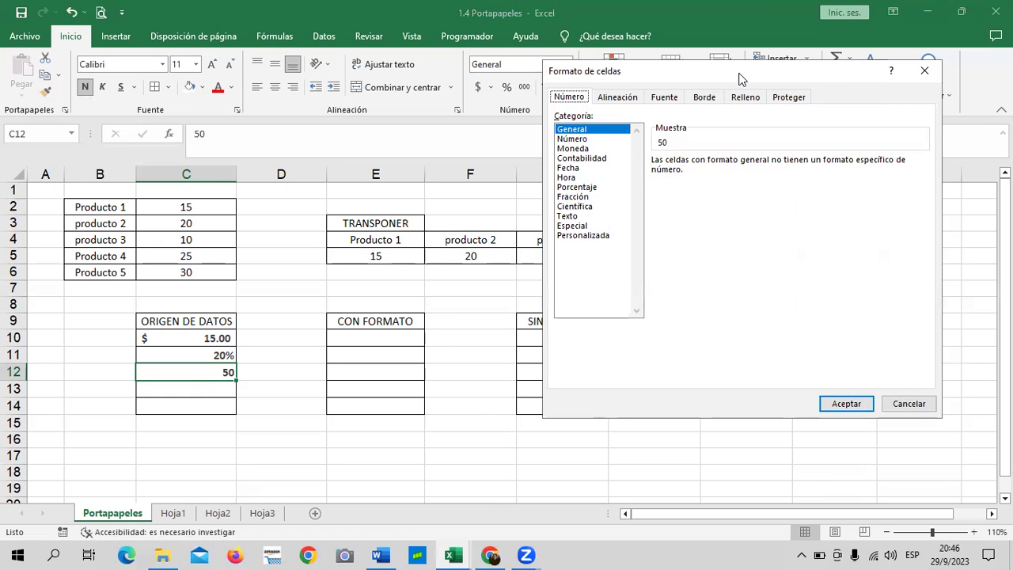
drag(740, 79, 575, 112)
click(439, 268)
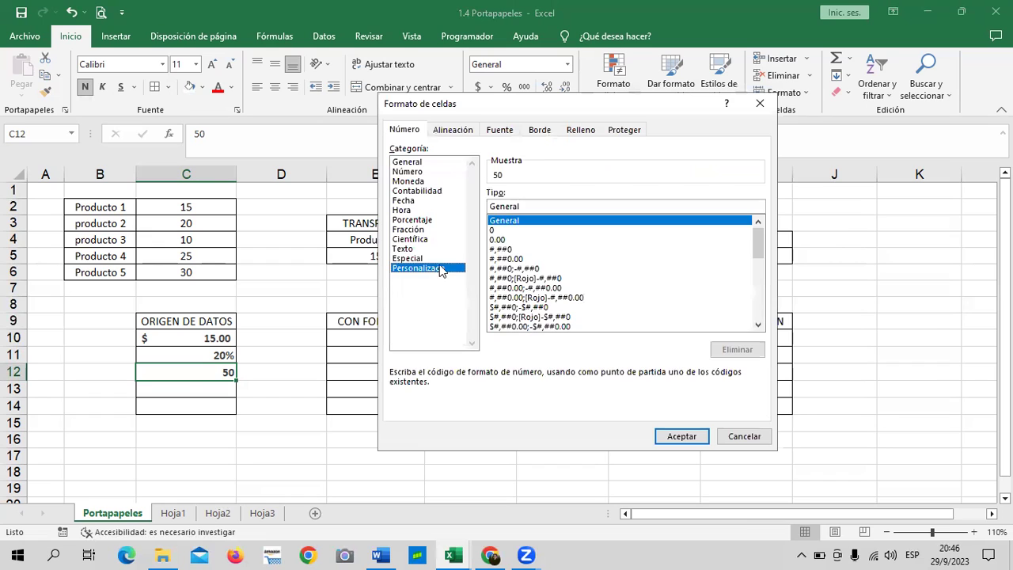
mouse_move(756, 242)
mouse_down()
mouse_move(762, 324)
mouse_move(762, 221)
mouse_up()
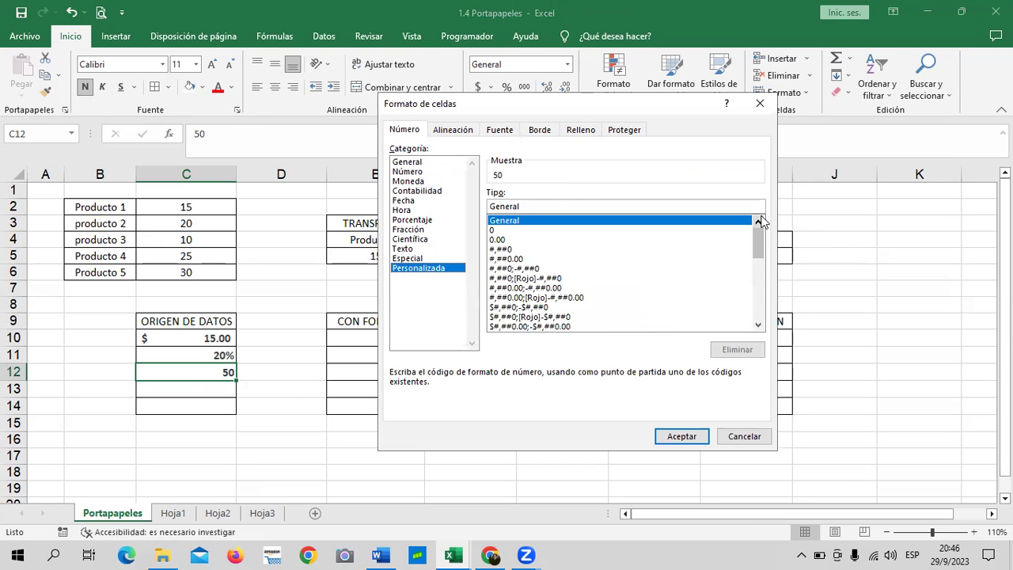
mouse_move(757, 241)
mouse_down()
mouse_move(757, 333)
mouse_move(760, 231)
mouse_up()
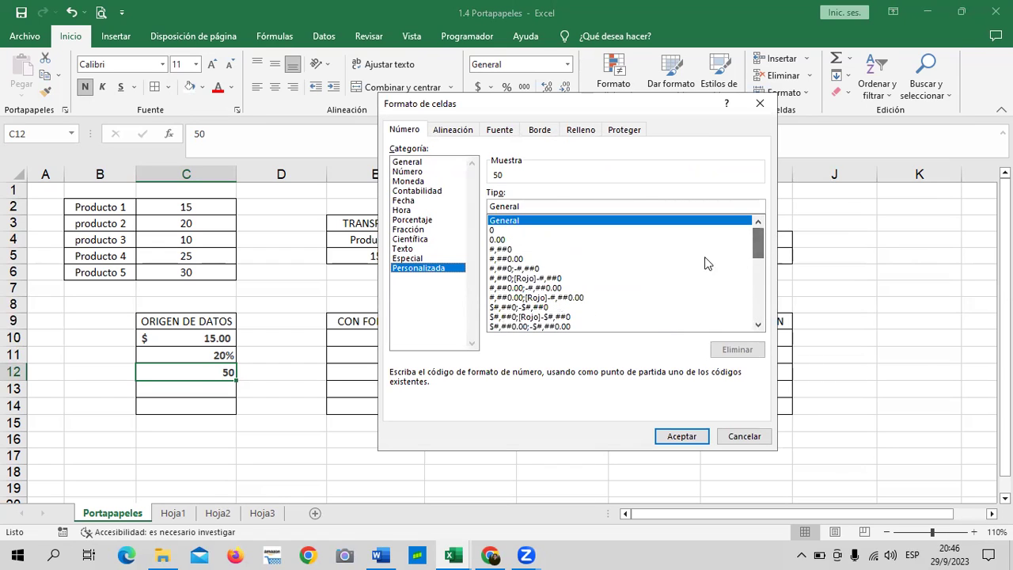
mouse_move(757, 246)
mouse_down()
mouse_move(763, 338)
mouse_move(752, 220)
mouse_up()
click(495, 230)
click(528, 205)
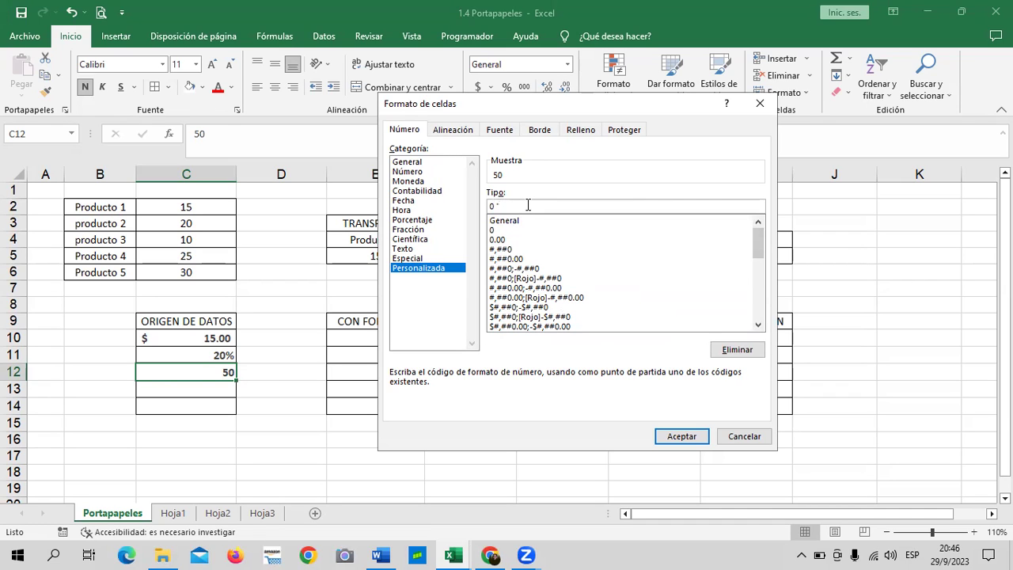
text(")
click(673, 436)
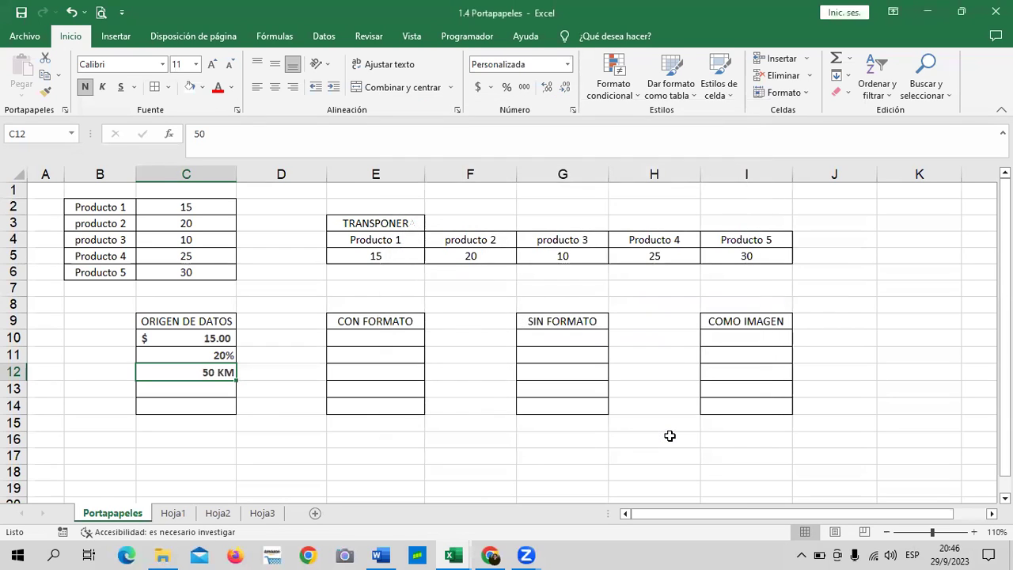
Step: Review the accounting, percentage and custom formats on C10, C11 and C12
click(186, 339)
click(175, 355)
click(162, 371)
Step: Enter 25 in C13 with the custom format 0.00 "AÑOS", displaying 25.00 AÑOS
key(Down)
text(2)
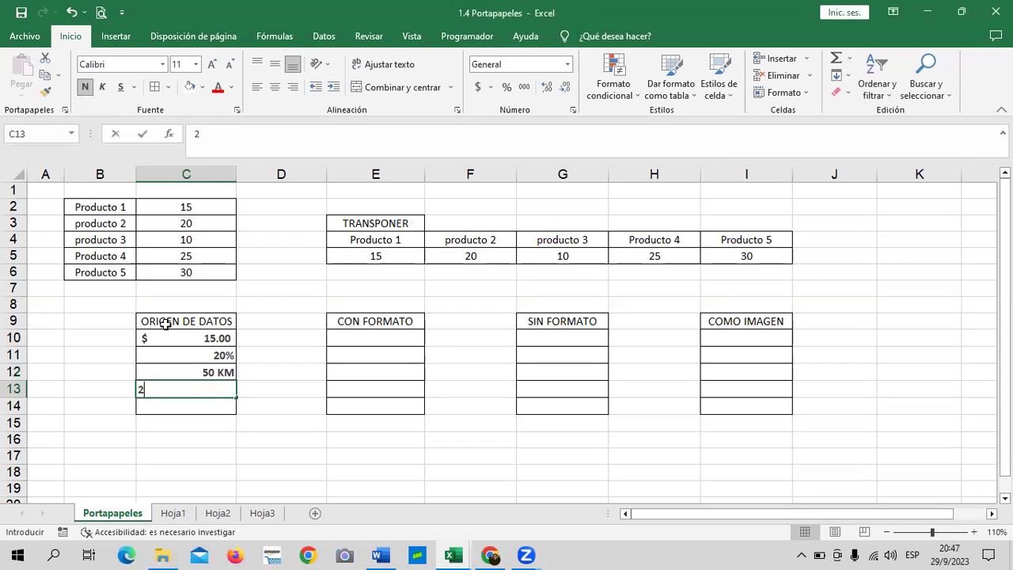
text(5)
key(Return)
key(Up)
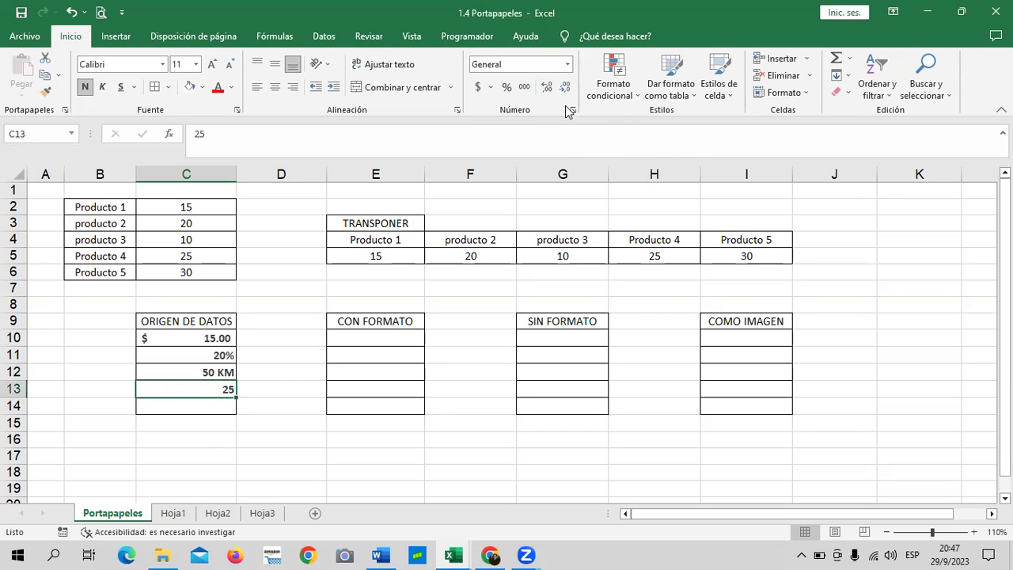
click(573, 111)
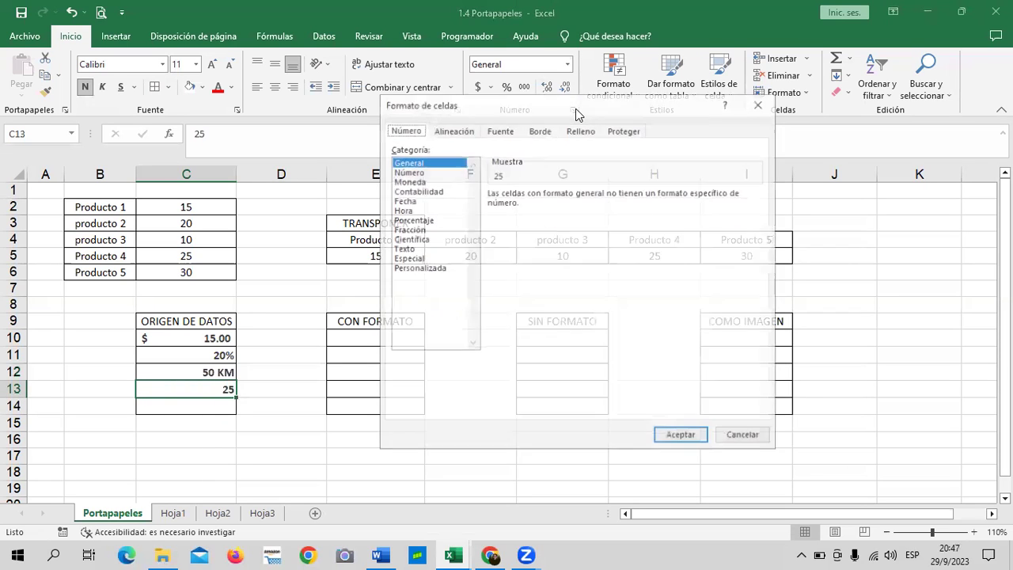
click(427, 268)
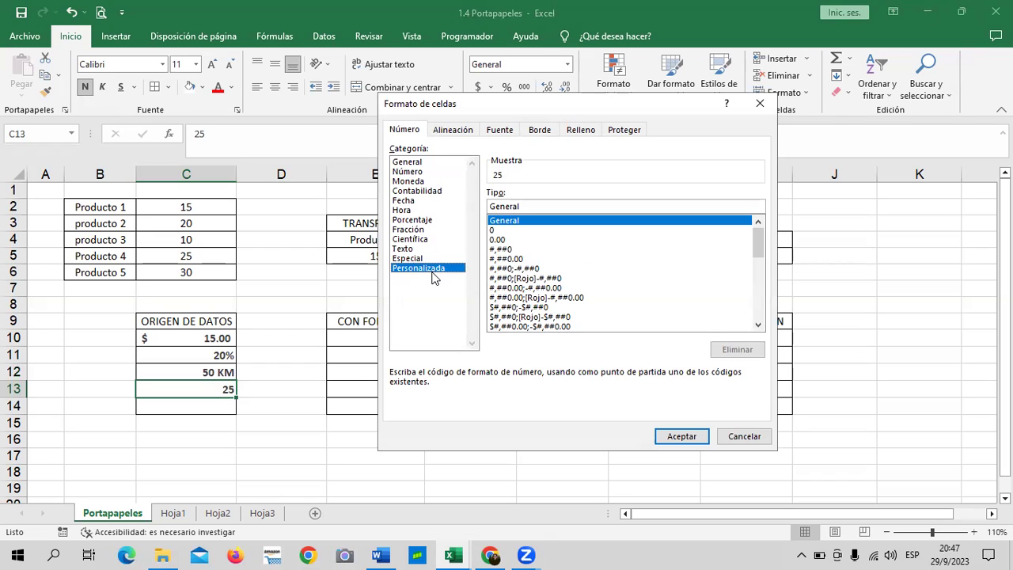
click(498, 240)
click(526, 207)
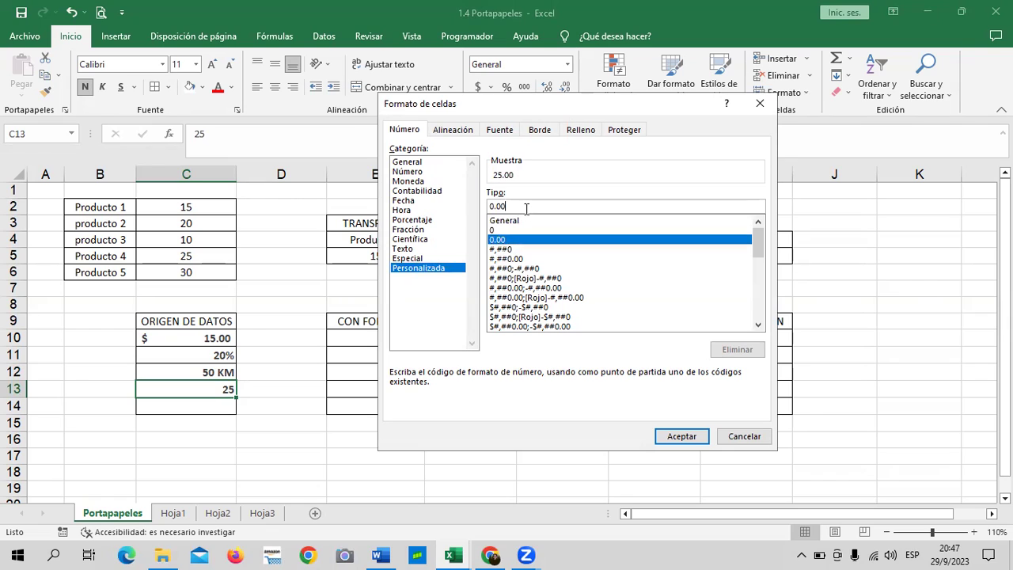
text(")
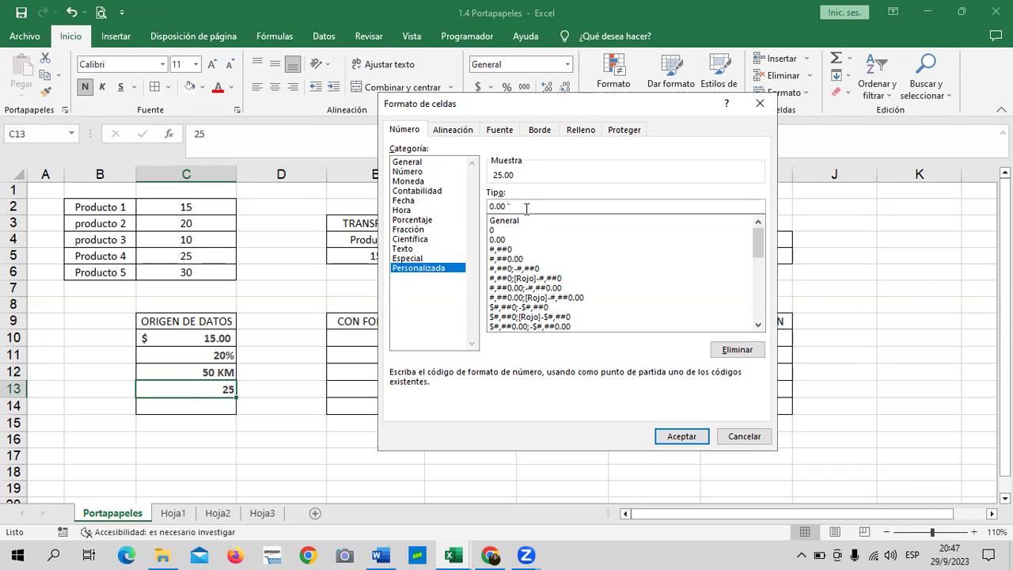
text(al)
key(Caps_Lock)
text(AÑOS)
text(")
click(680, 435)
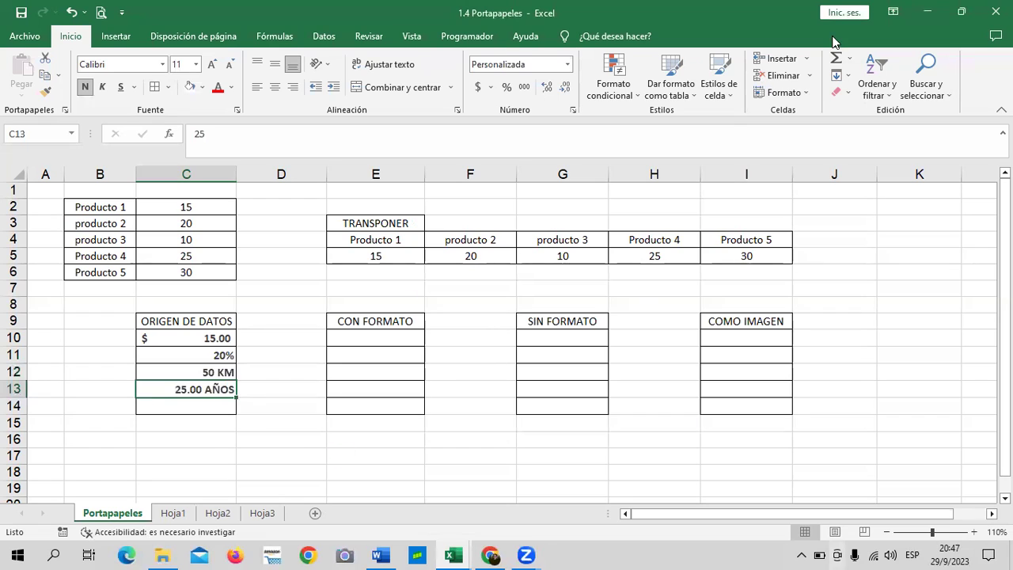
Step: Enter 30 in C14 and set the font colour of C10:C14 to Automatic
click(215, 404)
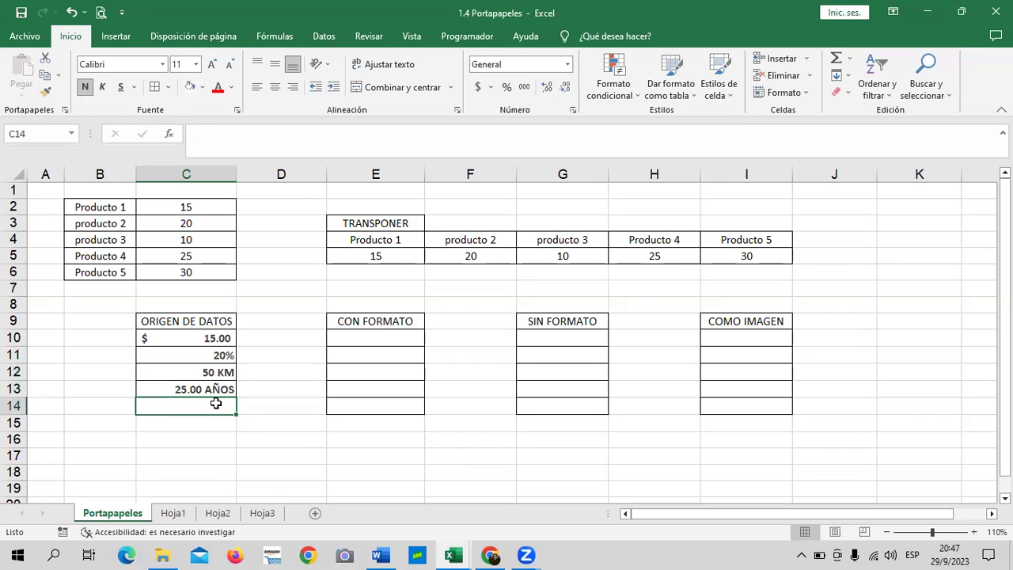
text(30)
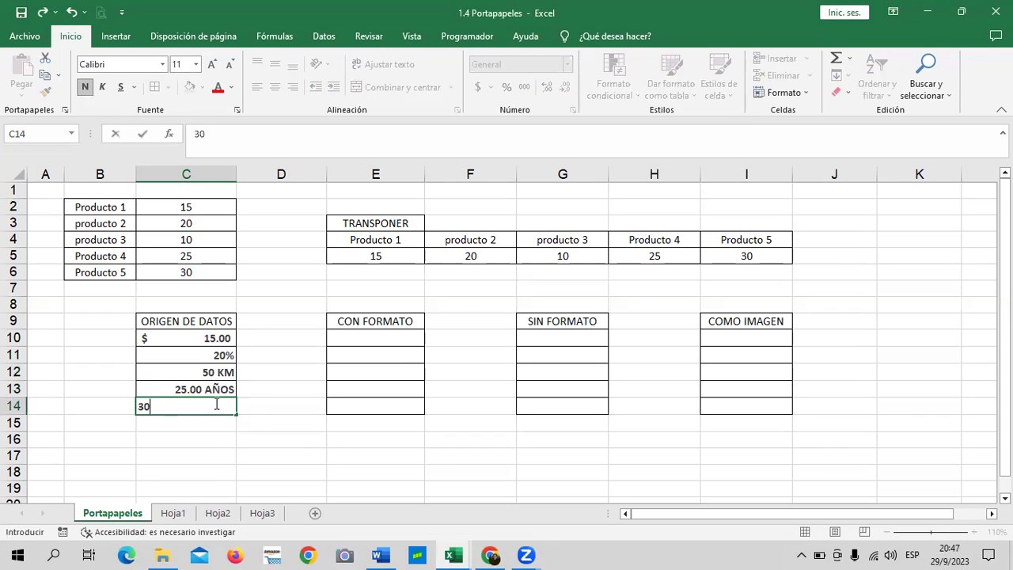
key(Return)
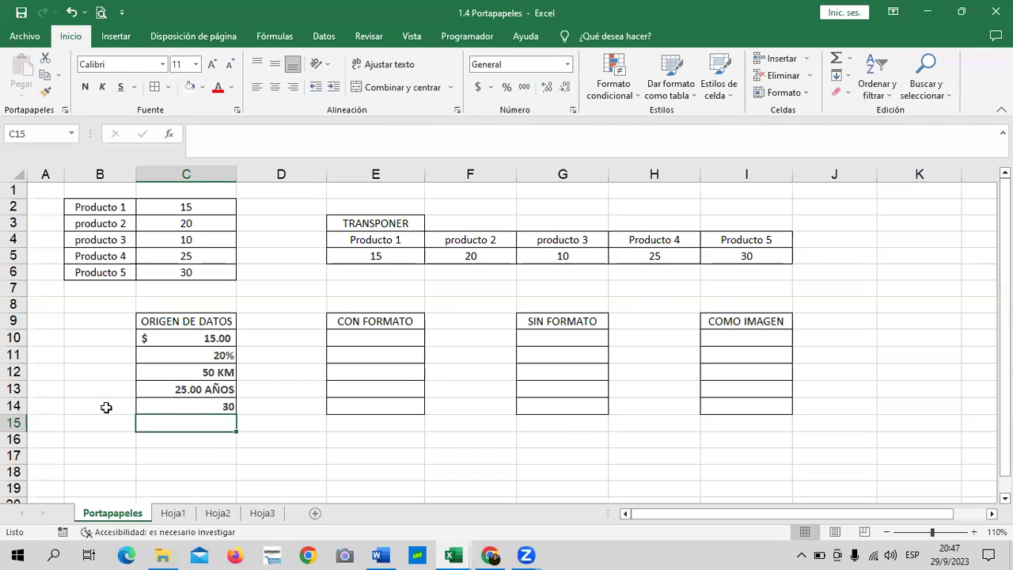
drag(186, 338, 187, 400)
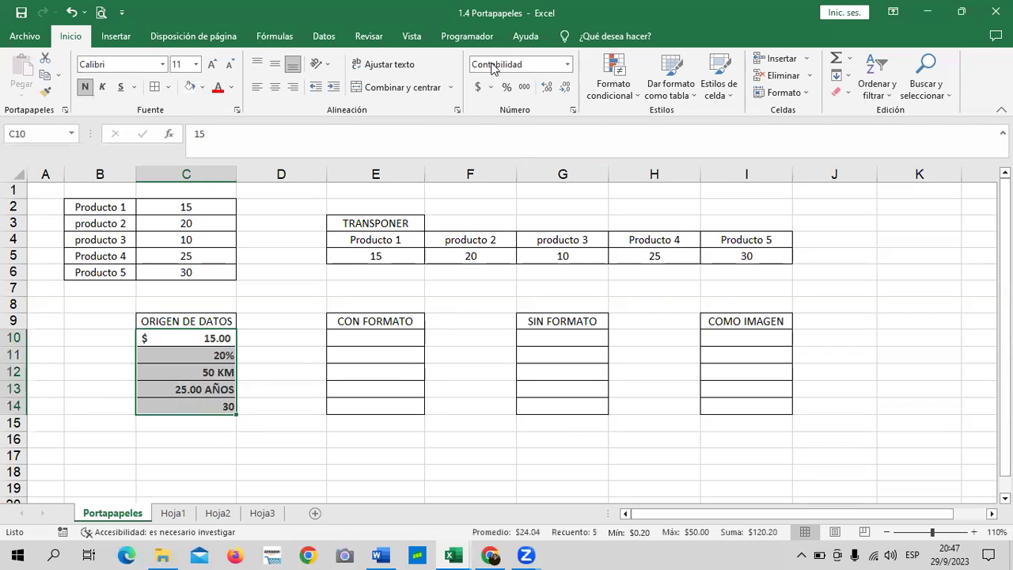
click(203, 87)
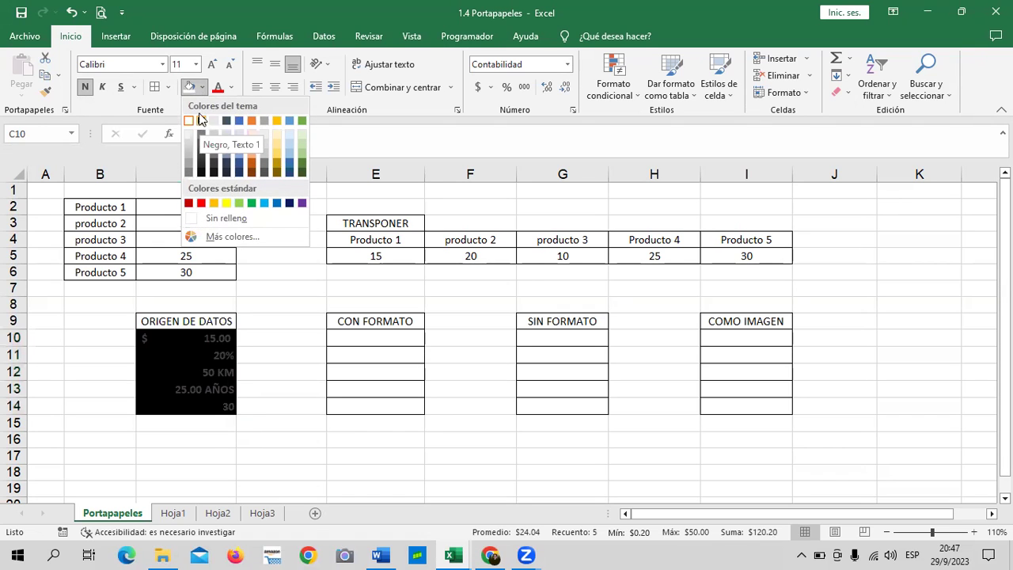
click(230, 88)
click(229, 89)
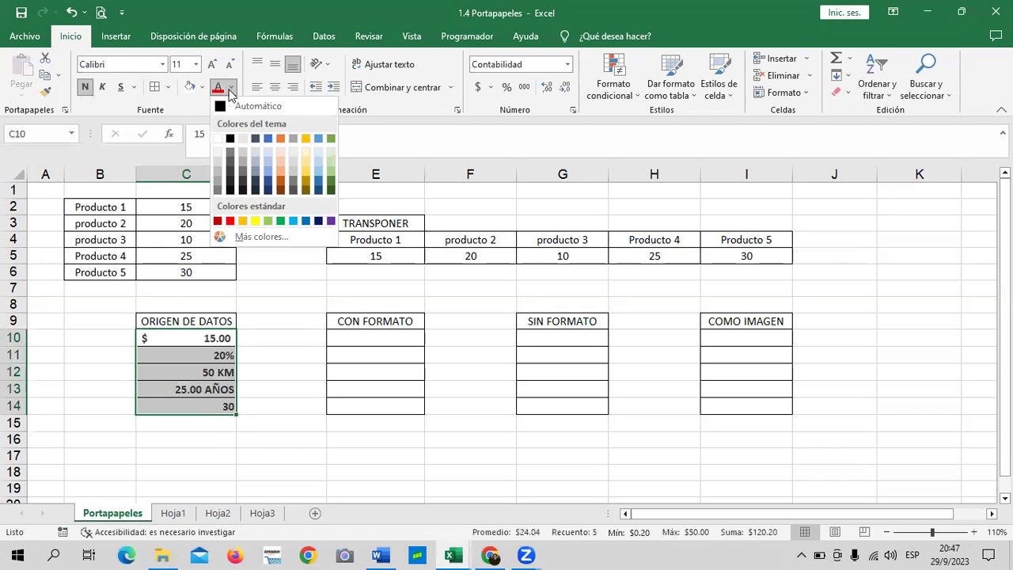
click(222, 107)
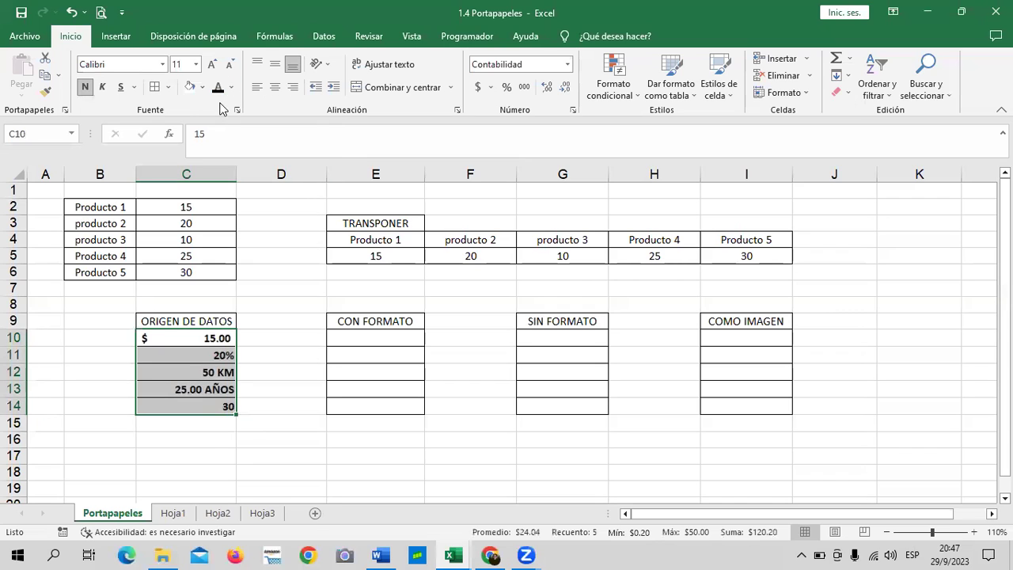
click(246, 378)
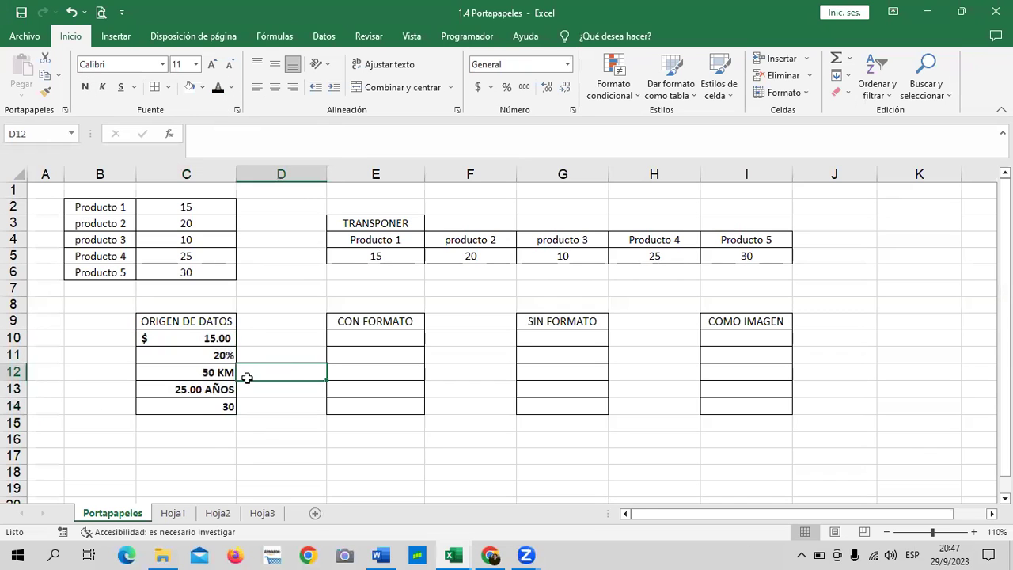
Step: Give the 30 cell a yellow fill and enlarge its font to 18 pt
click(201, 403)
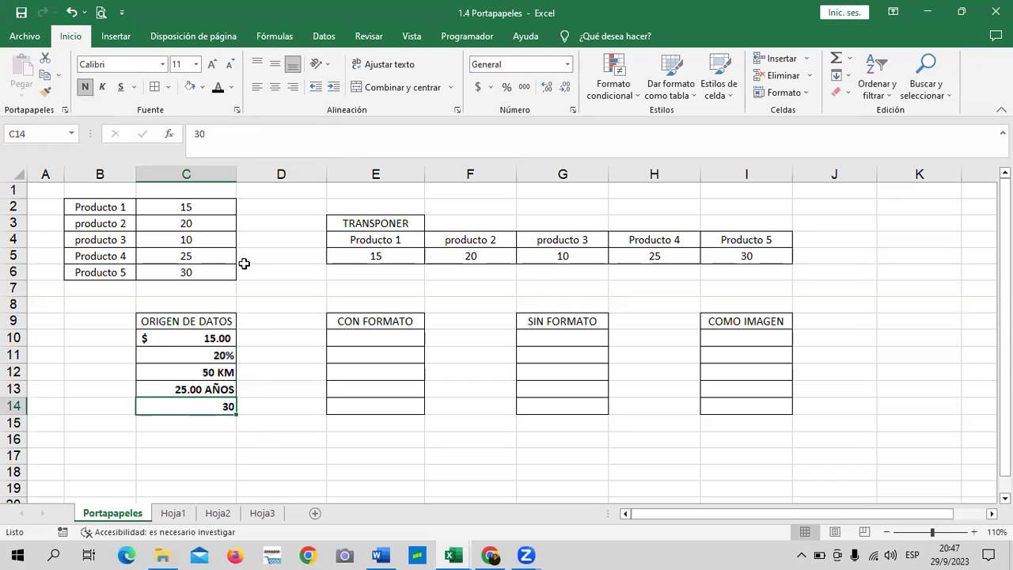
click(203, 88)
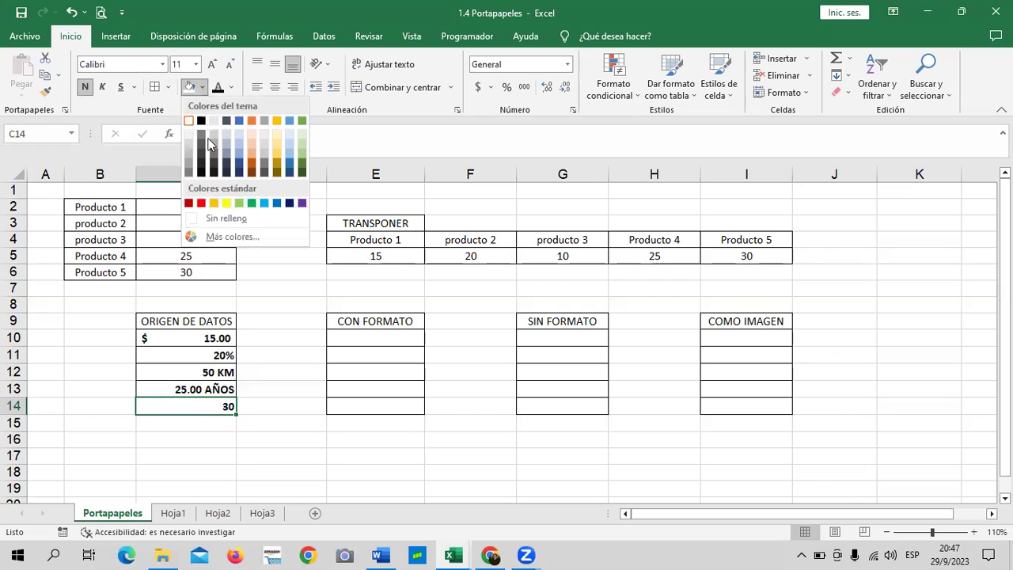
click(227, 204)
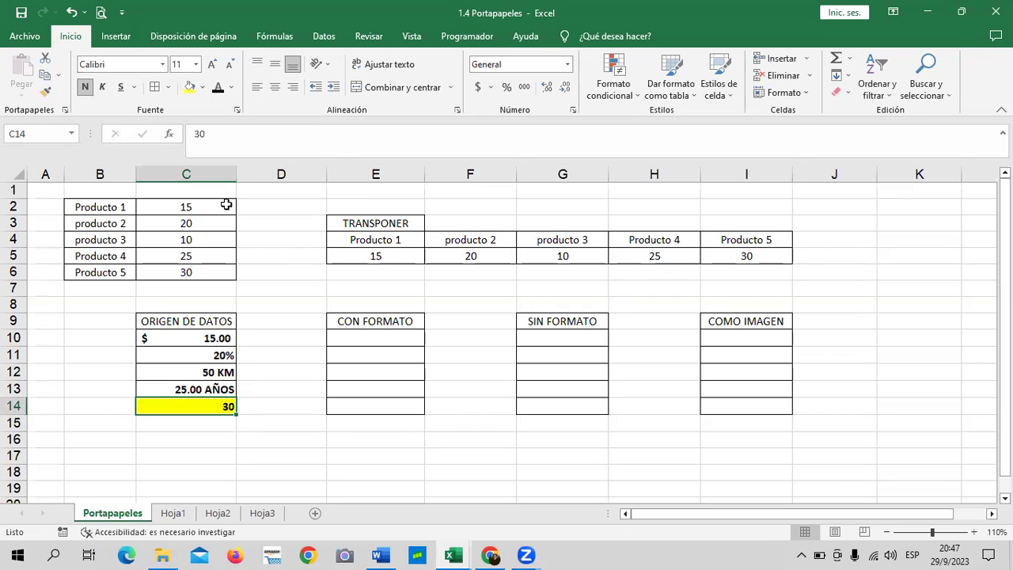
click(212, 65)
click(212, 65)
click(212, 65)
click(212, 65)
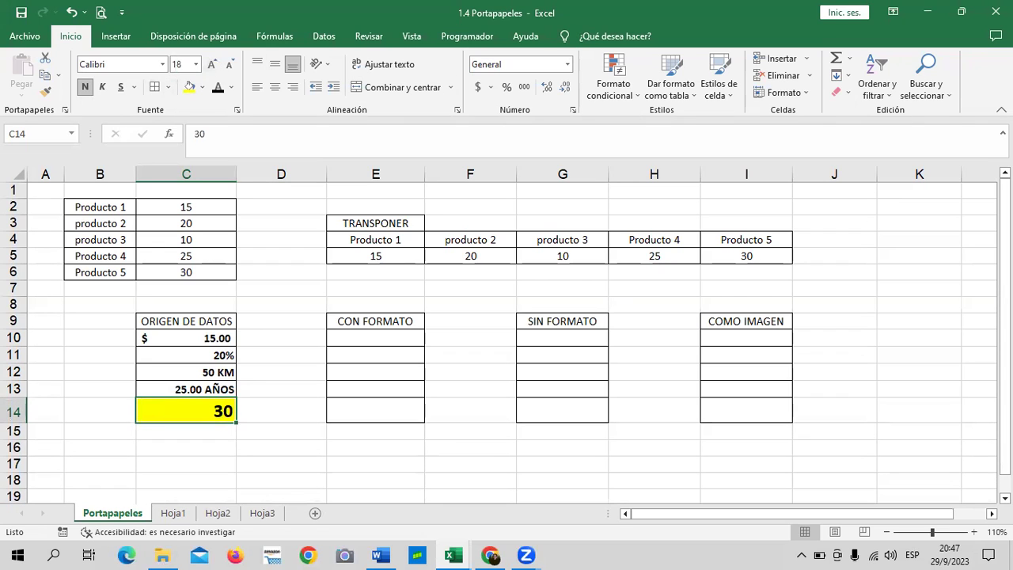
click(266, 410)
drag(175, 338, 186, 406)
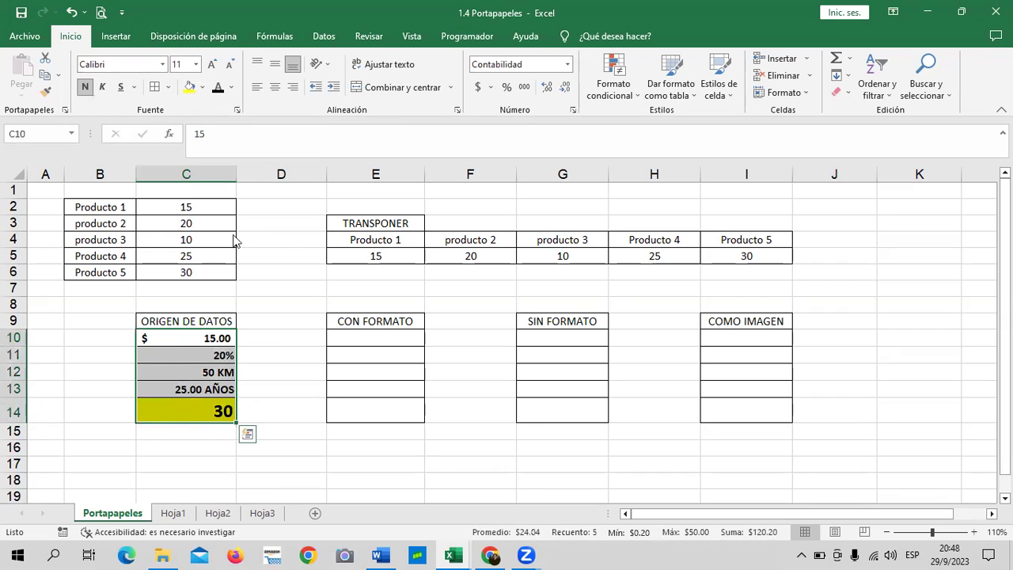
Step: Paste C10:C14 with its formatting into E10:E14 under CON FORMATO
key(ctrl+c)
click(355, 338)
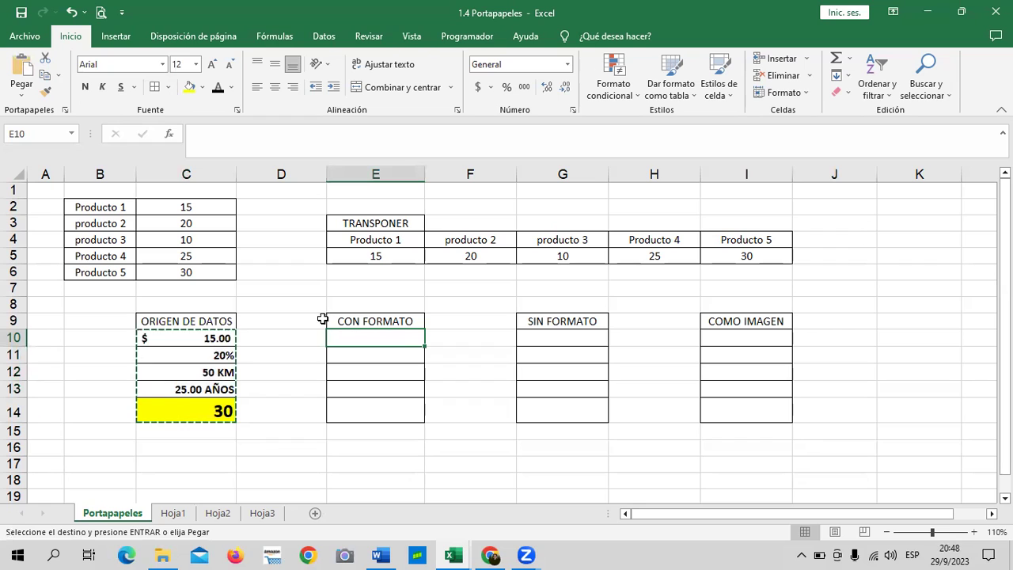
key(Return)
key(ctrl+v)
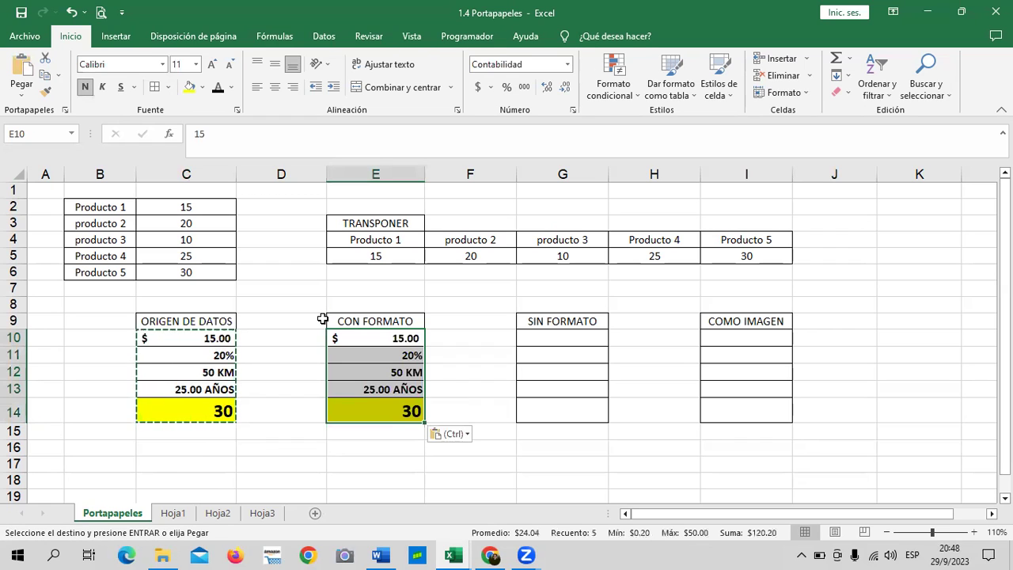
key(Escape)
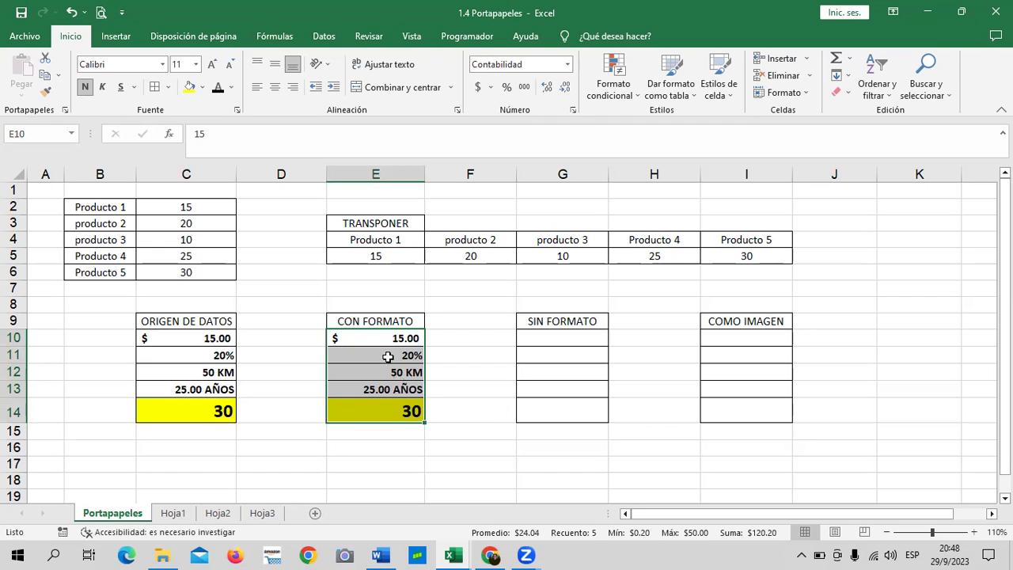
click(380, 410)
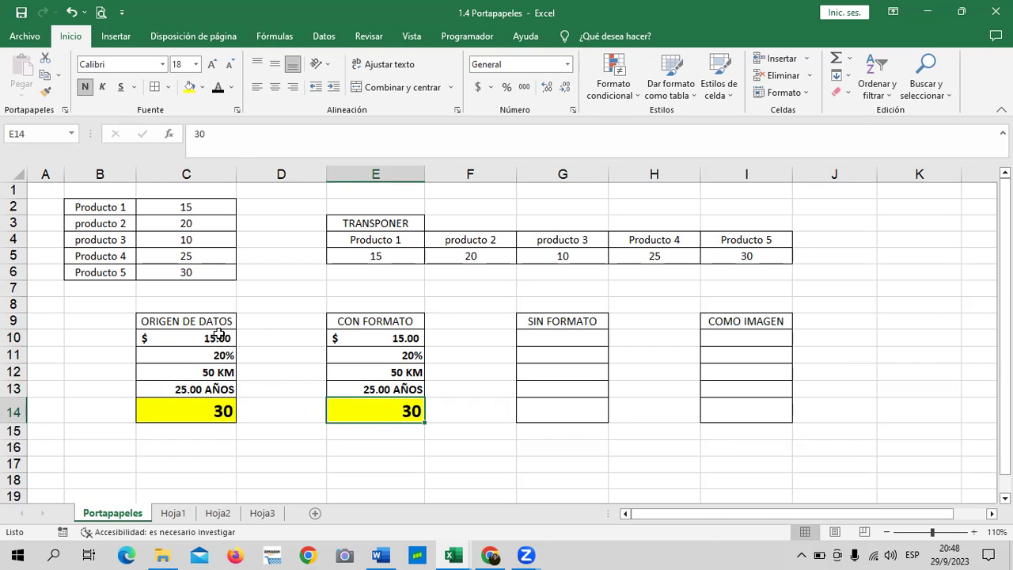
Step: Paste C10:C14 as plain values into G10:G14 under SIN FORMATO
drag(222, 334, 203, 411)
right_click(185, 355)
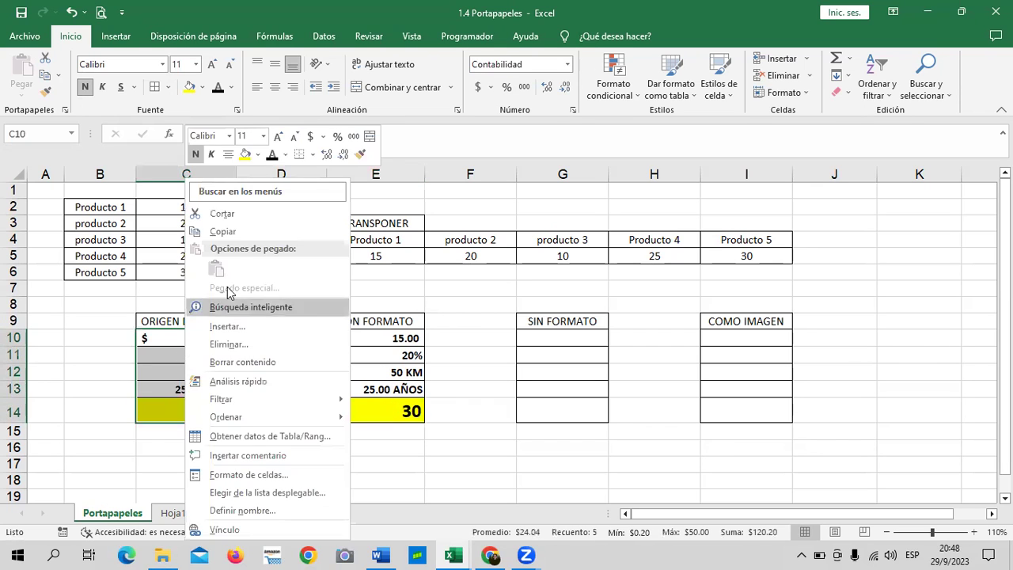
click(242, 232)
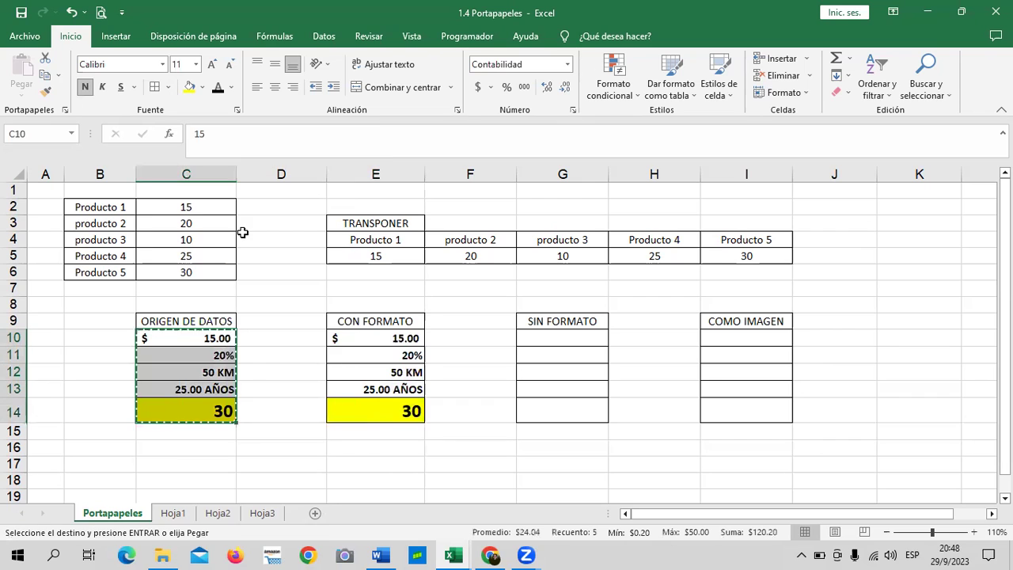
right_click(541, 342)
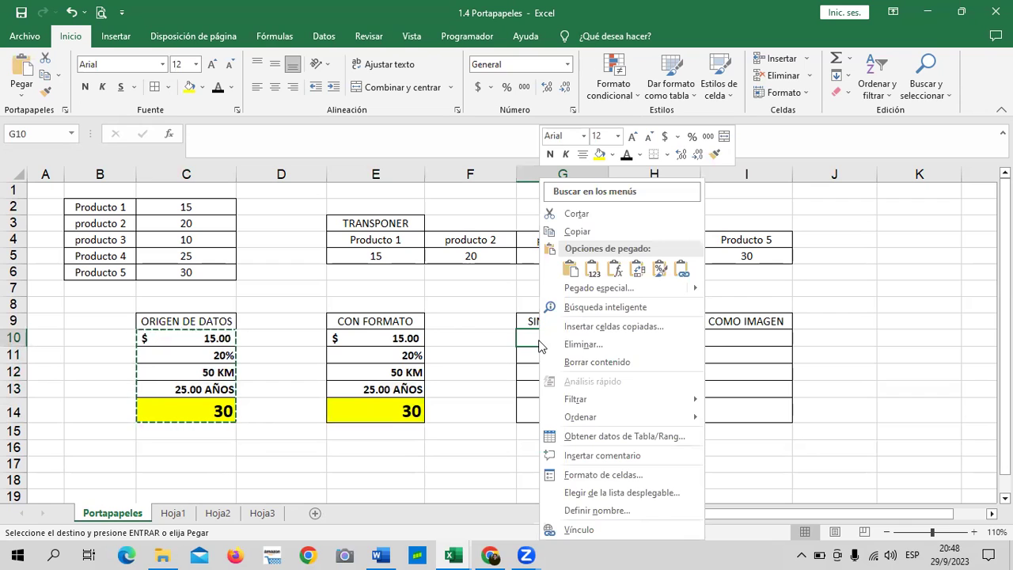
click(593, 272)
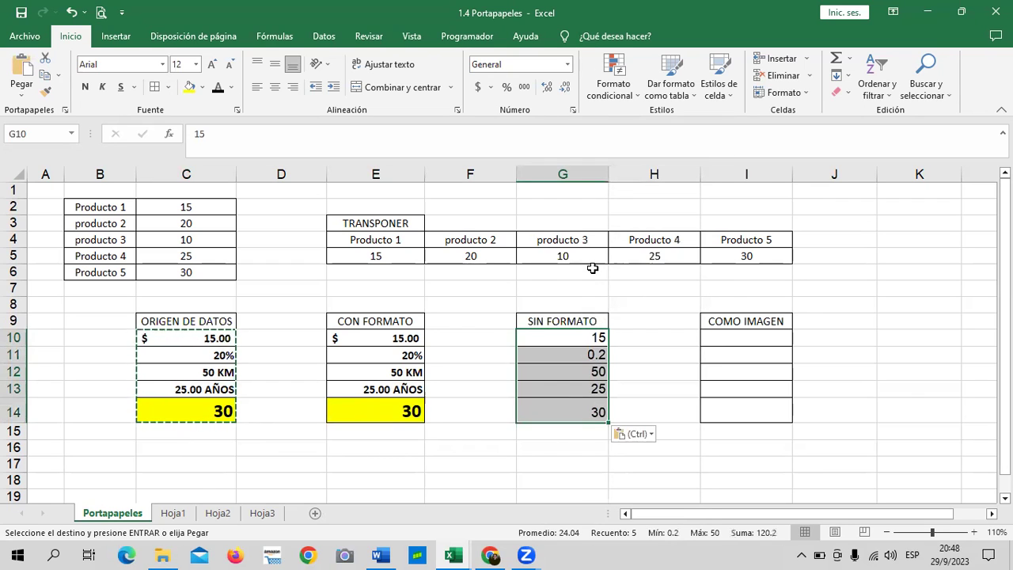
key(Escape)
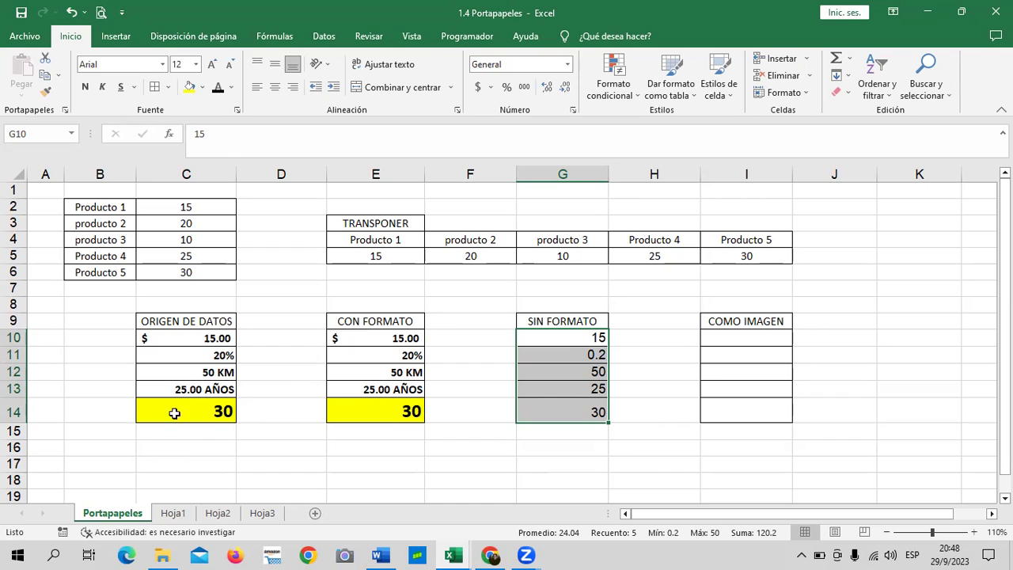
Step: Remove both decimals from C13 so it shows 25 AÑOS
click(194, 388)
click(563, 89)
click(564, 89)
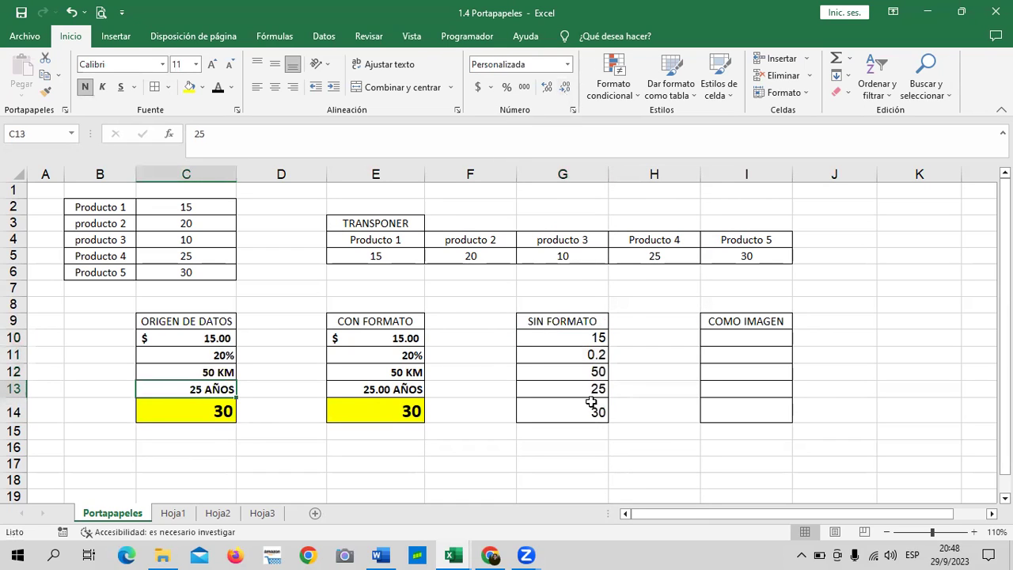
Step: Inspect the unformatted values in G10, G11 (0.2), G13 and G14
click(571, 387)
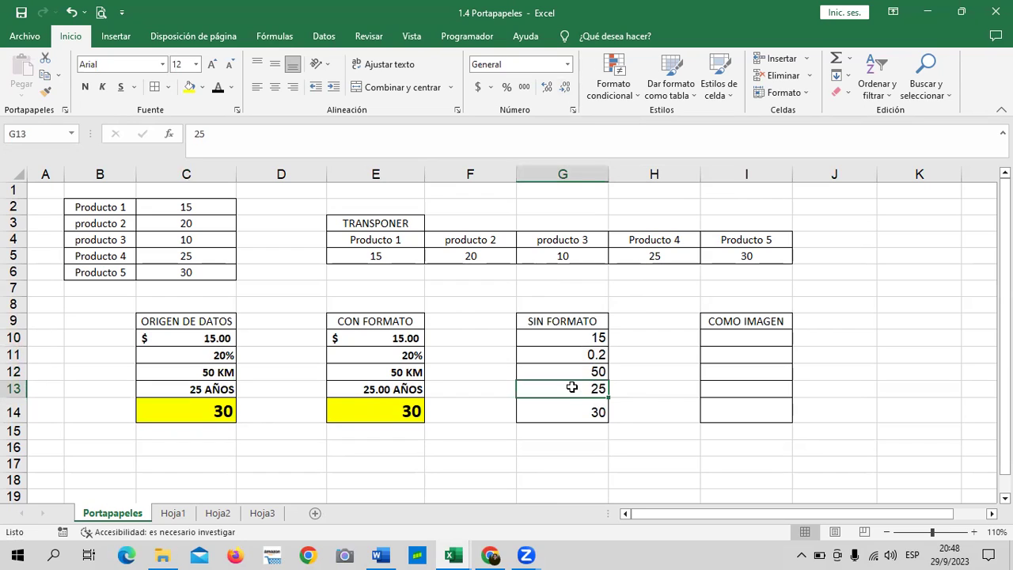
click(569, 413)
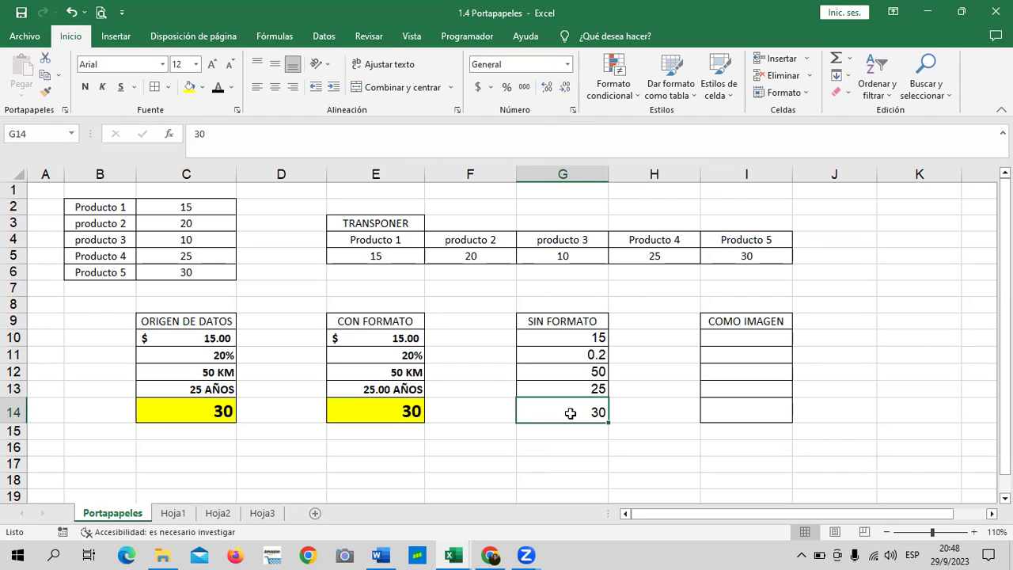
click(554, 335)
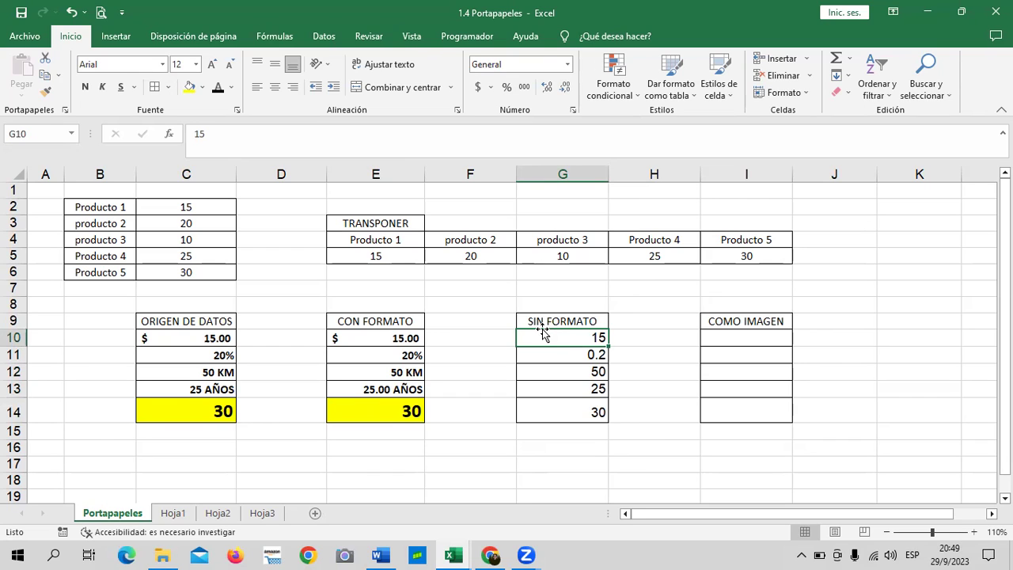
click(544, 358)
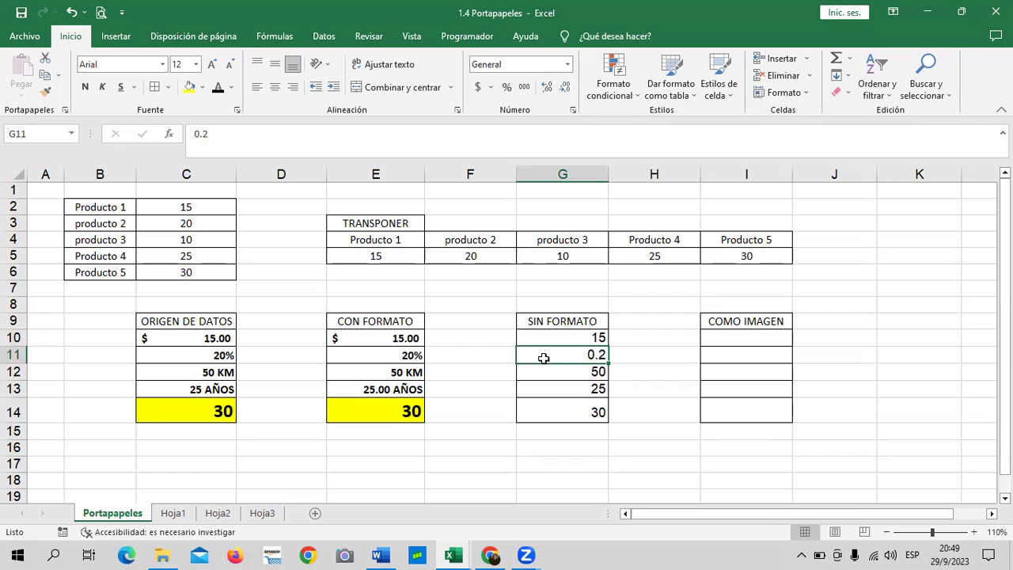
click(641, 369)
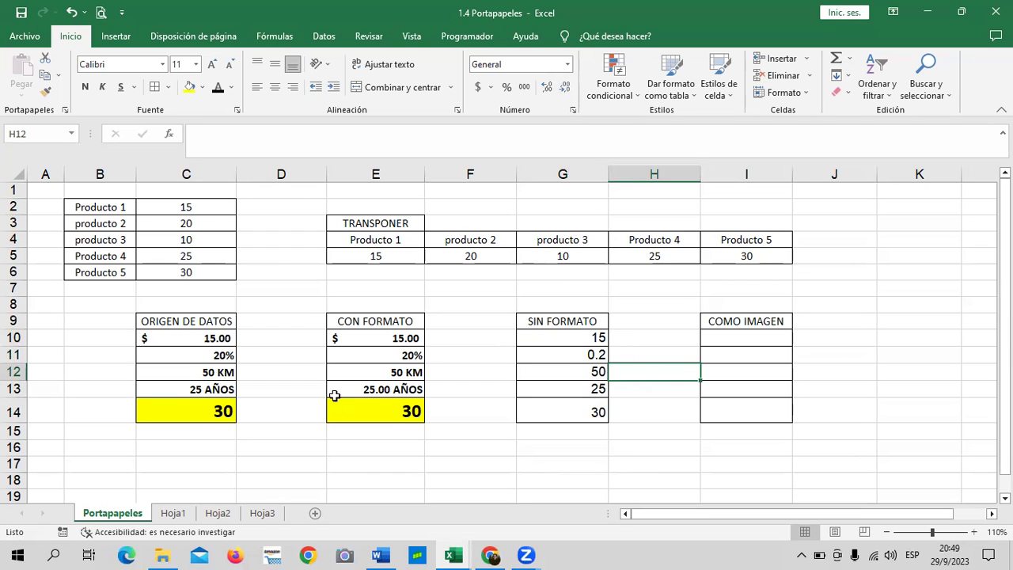
Step: Copy C10:C14 and try pasting it as a picture at I10, dismissing the cannot-paste error
click(273, 324)
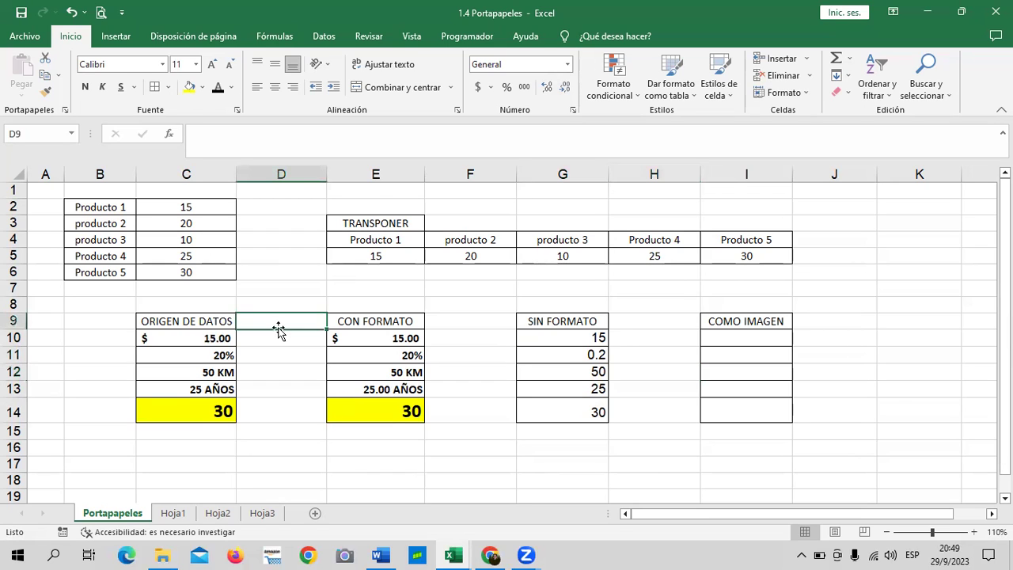
drag(210, 337, 204, 417)
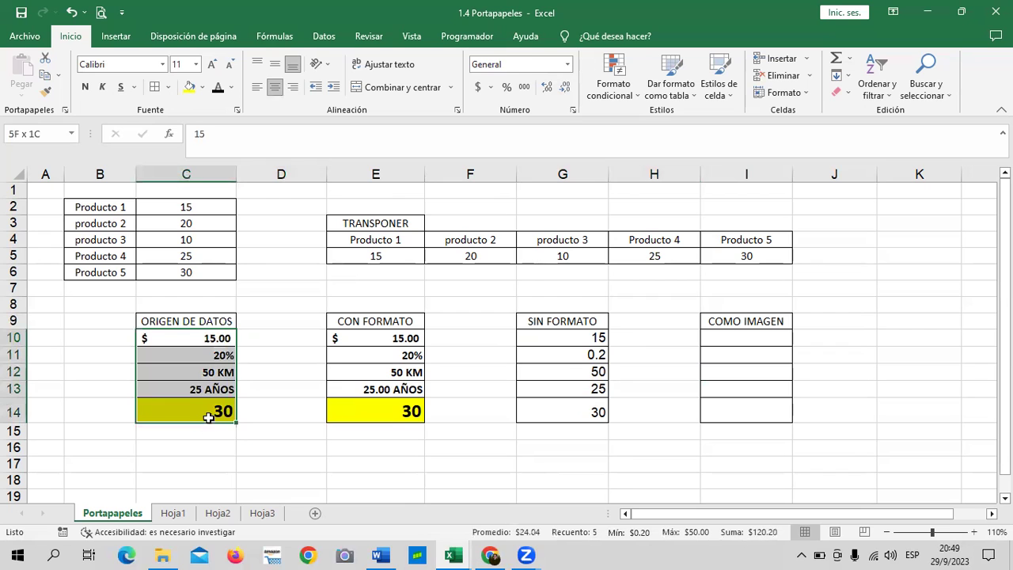
right_click(181, 353)
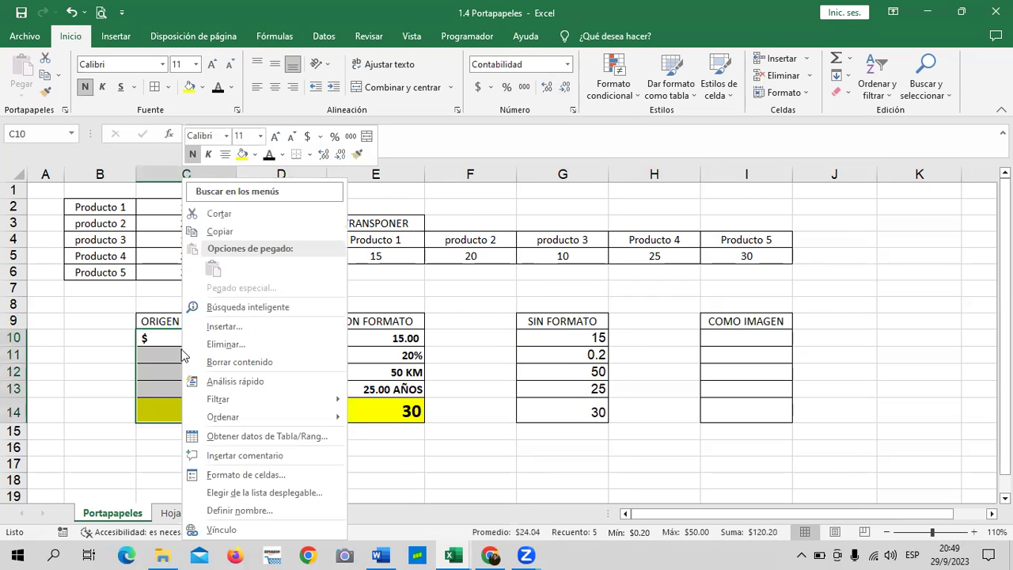
click(237, 233)
click(747, 342)
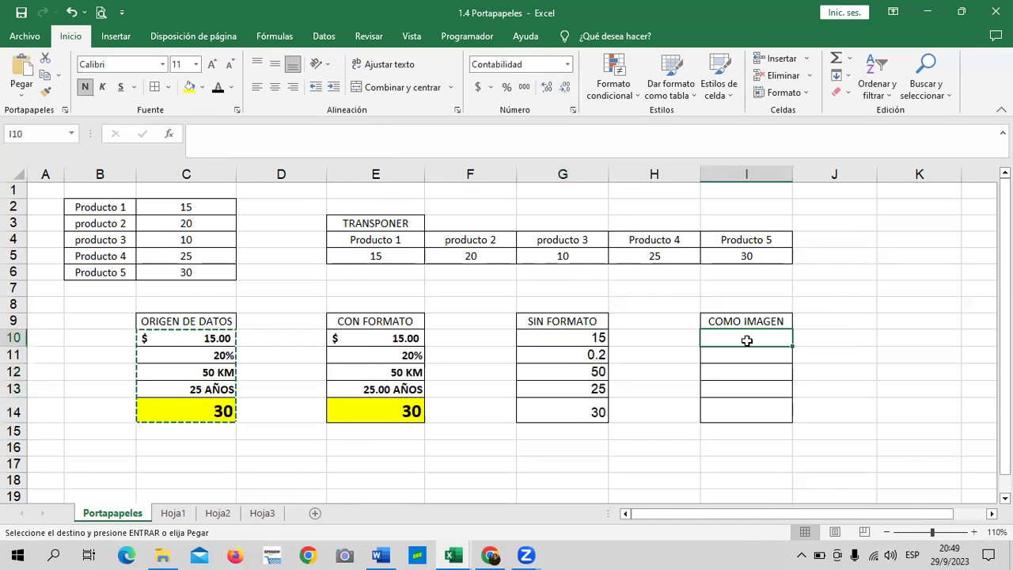
right_click(747, 342)
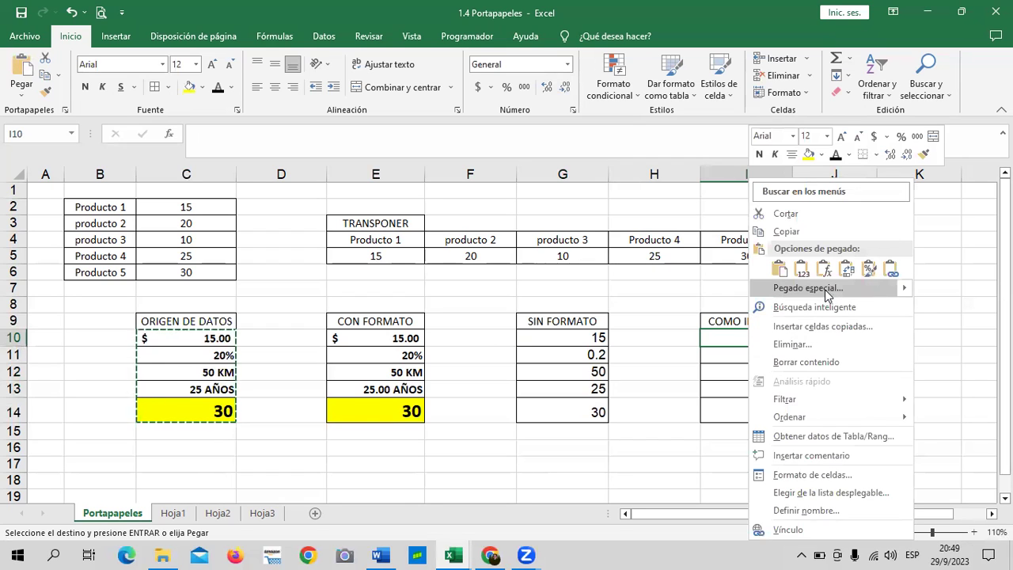
mouse_move(906, 290)
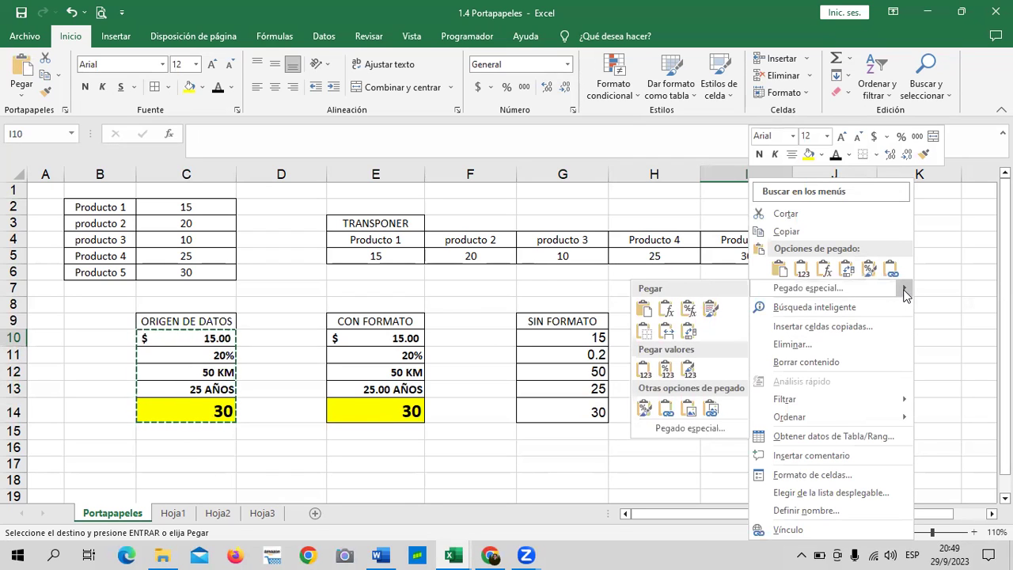
click(689, 409)
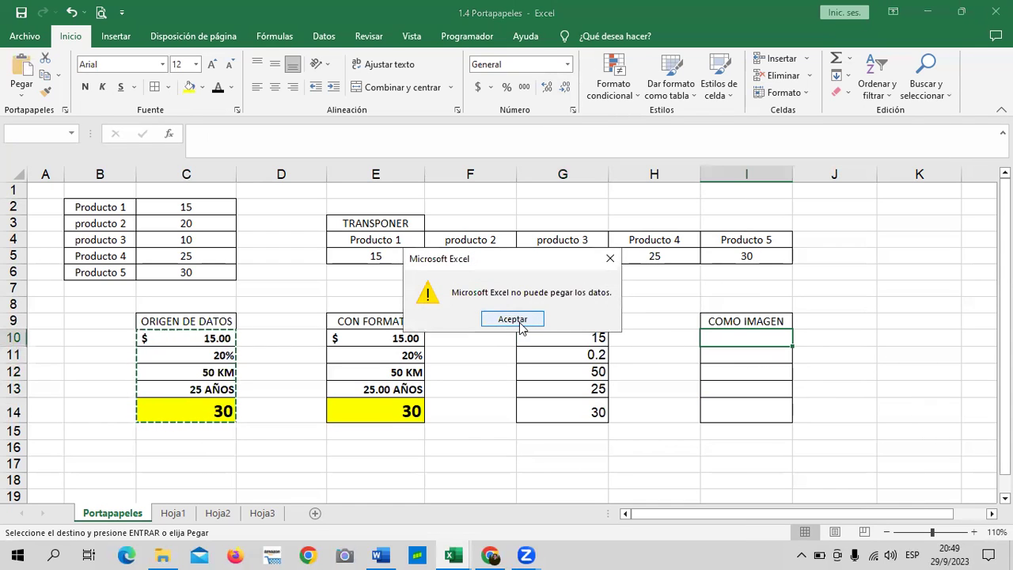
click(511, 319)
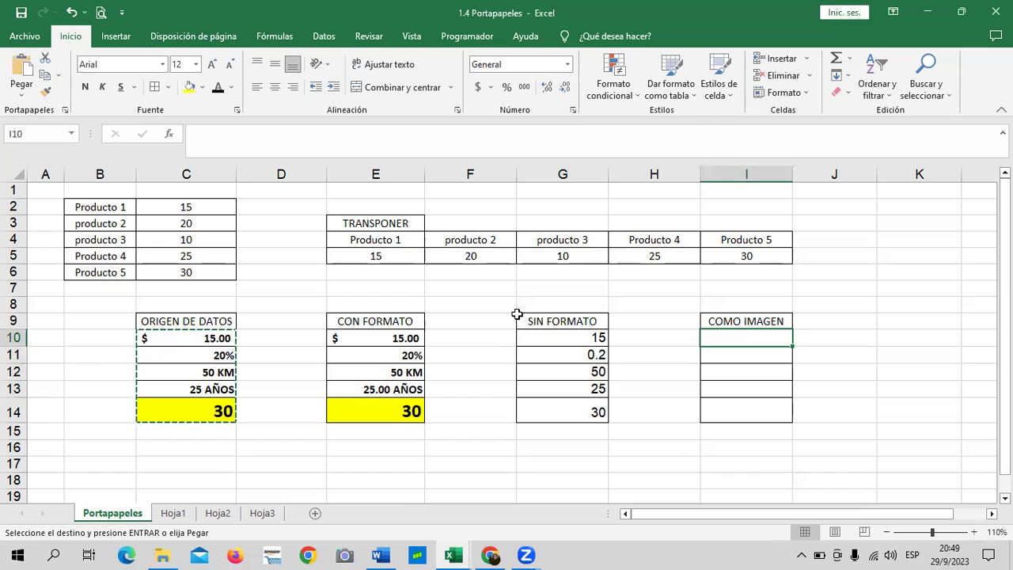
Step: Re-copy C10:C14 and paste it as a picture at I10 under COMO IMAGEN
right_click(210, 346)
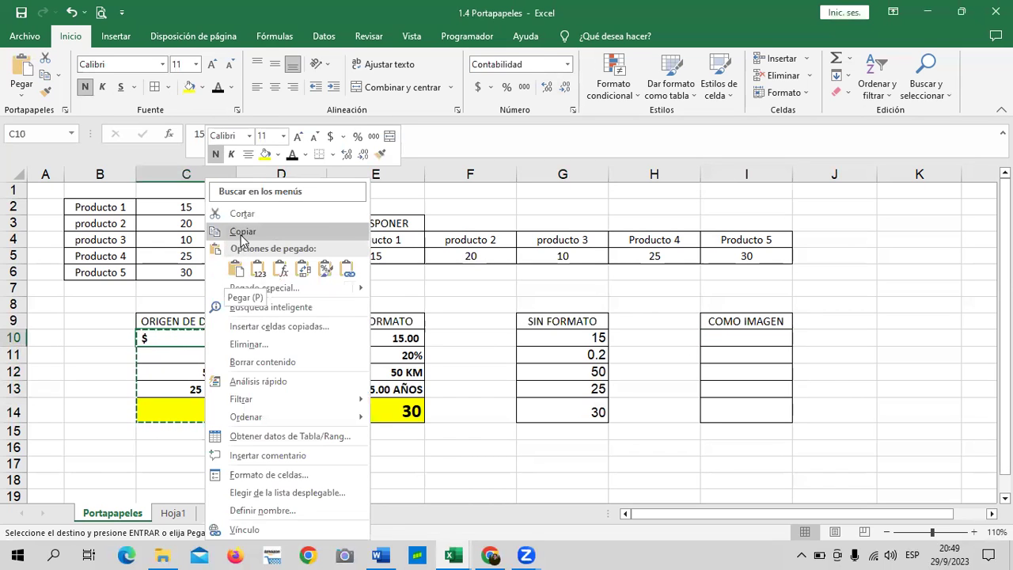
click(242, 232)
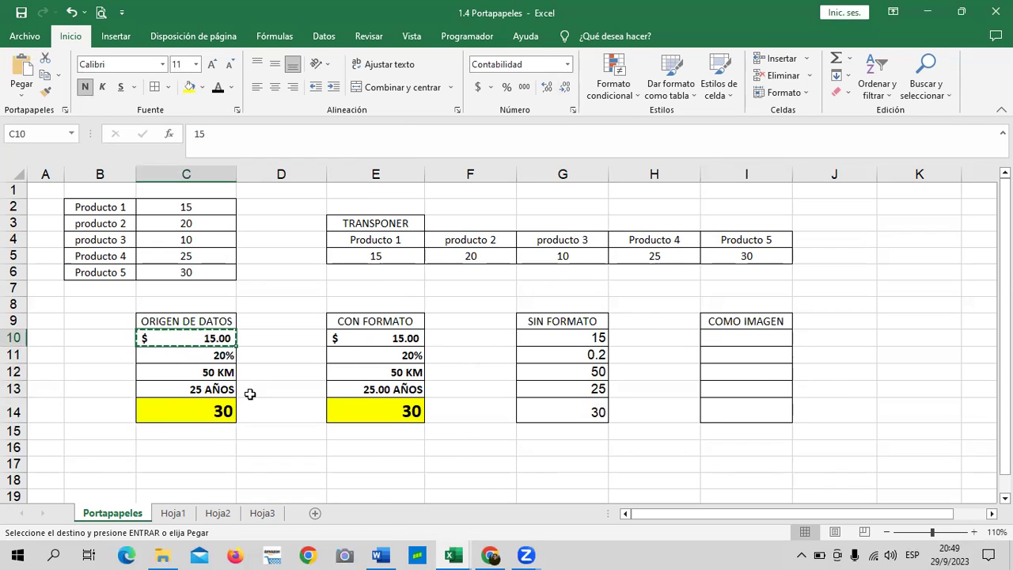
key(Escape)
drag(218, 338, 190, 409)
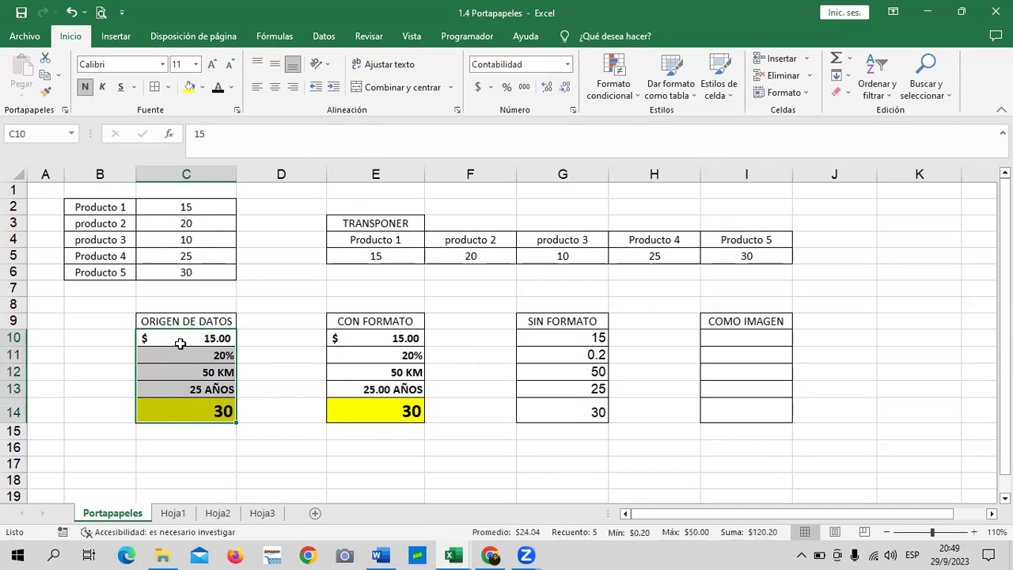
right_click(174, 337)
click(229, 231)
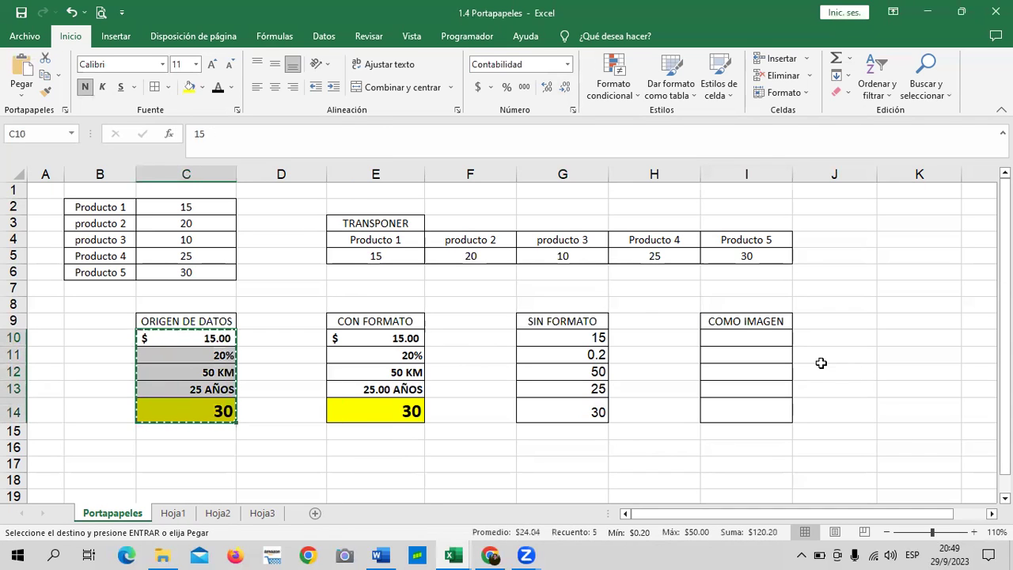
click(742, 340)
right_click(742, 342)
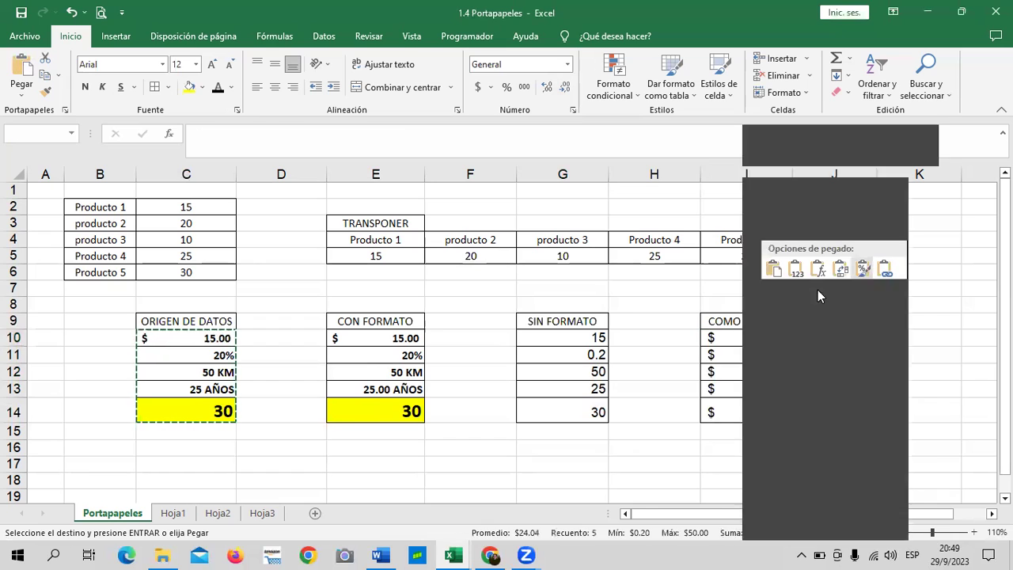
mouse_move(893, 289)
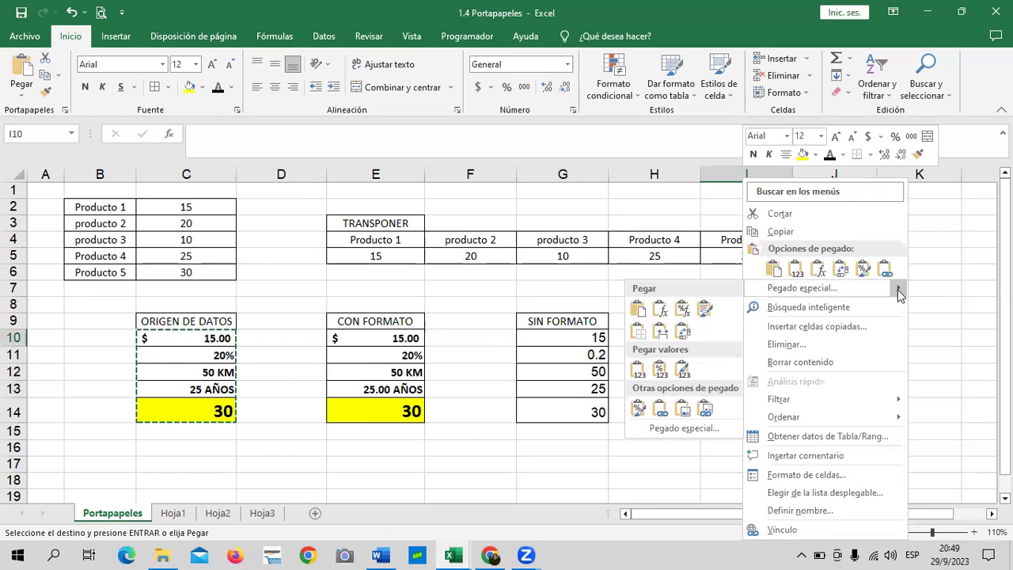
click(685, 411)
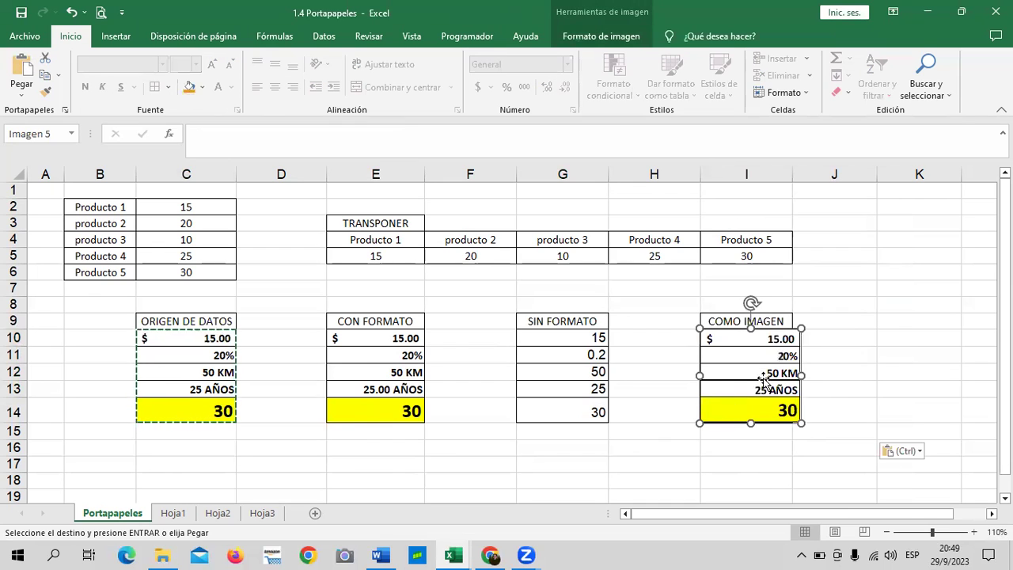
Step: Resize and drag the pasted picture around the COMO IMAGEN heading
drag(730, 386, 731, 388)
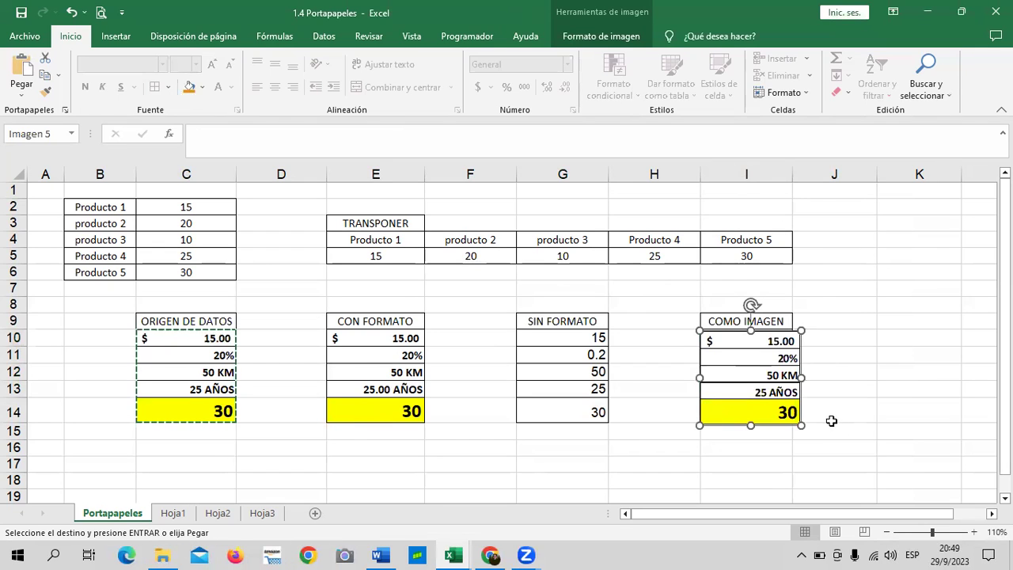
drag(800, 377, 792, 378)
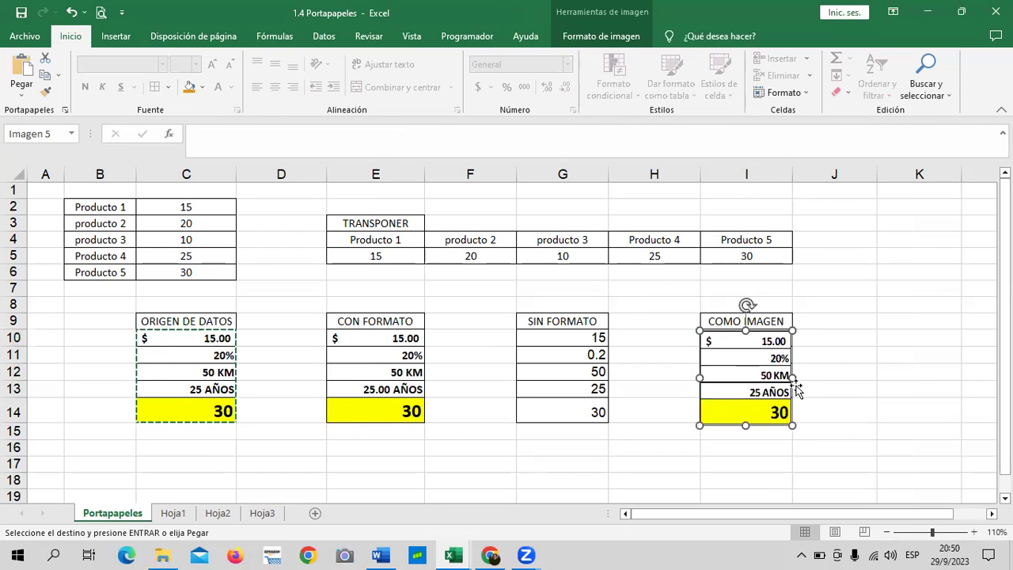
click(836, 372)
click(747, 360)
drag(700, 425, 670, 457)
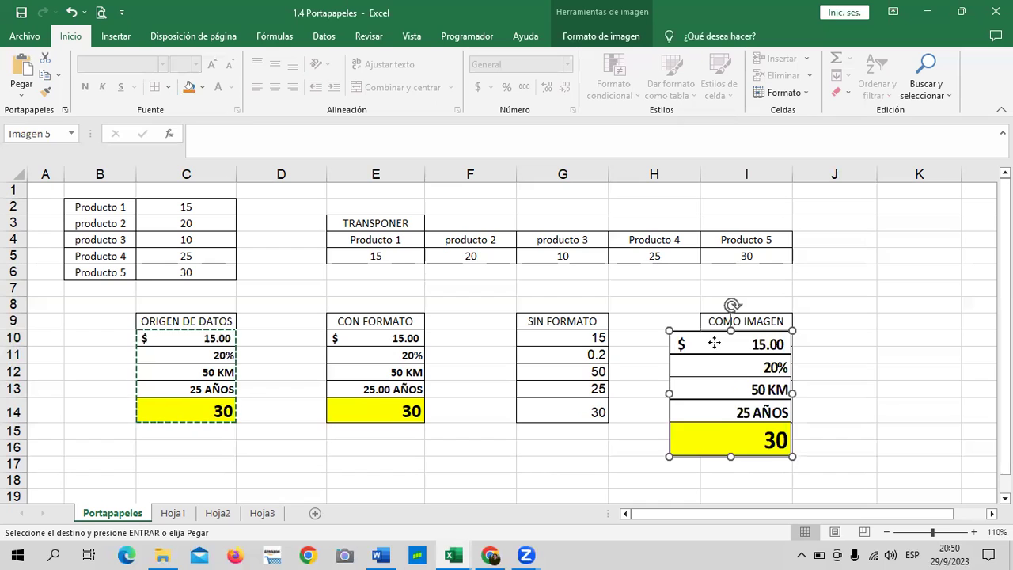
drag(712, 344, 728, 345)
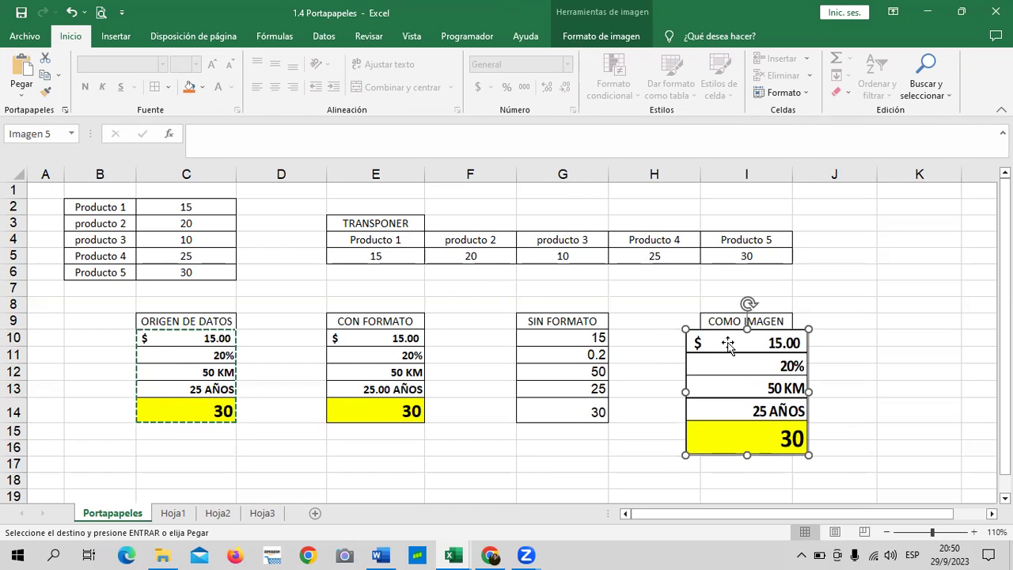
drag(722, 342, 717, 317)
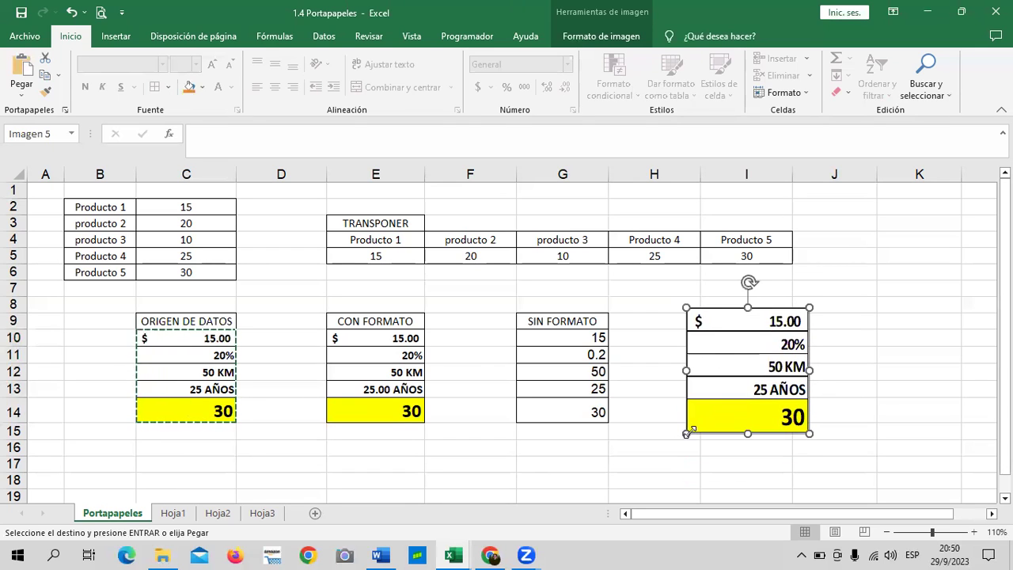
drag(687, 432, 714, 441)
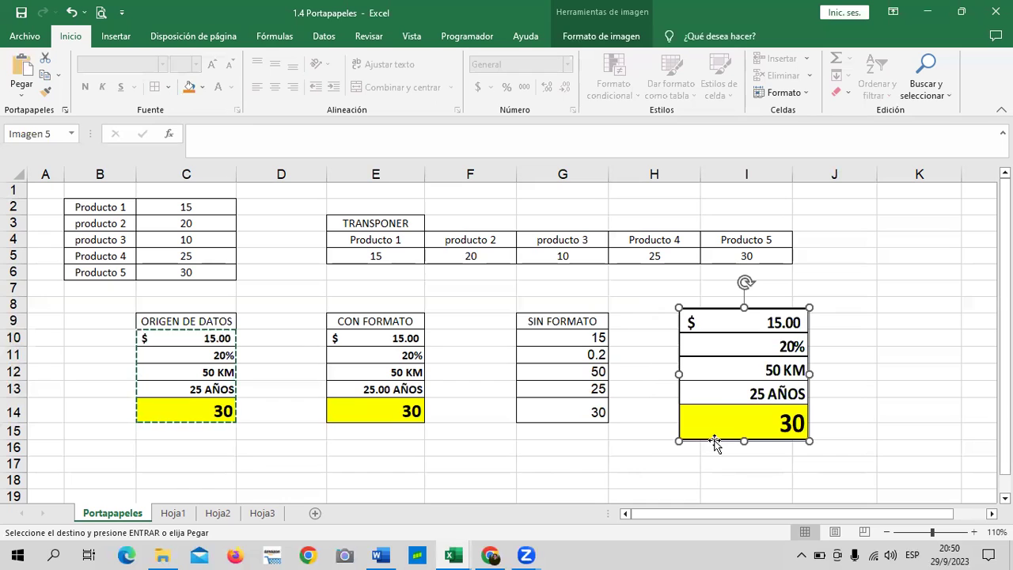
Step: Undo the oversizing and fit the picture to about 3.15 × 3.07 cm under COMO IMAGEN
click(606, 37)
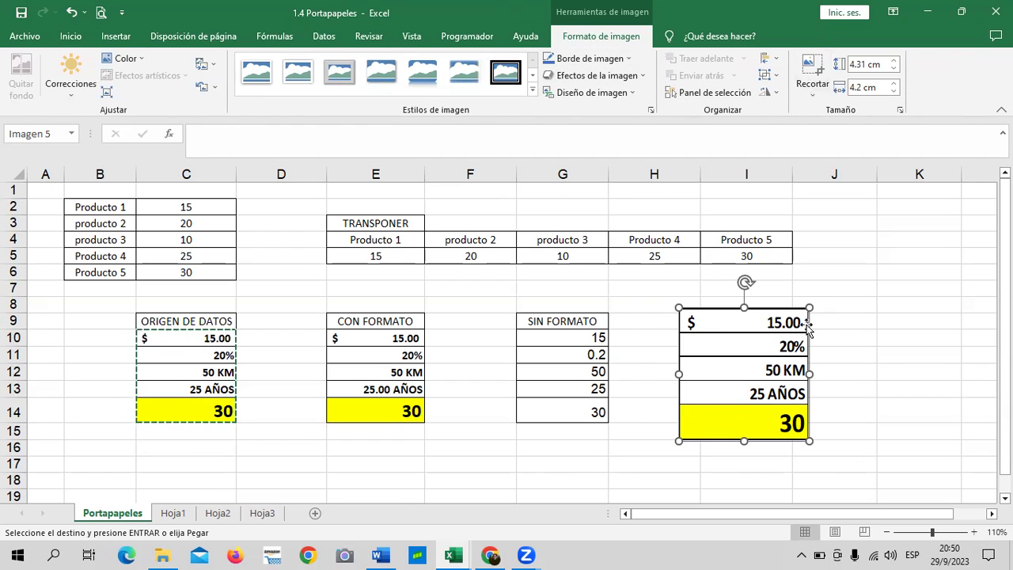
key(ctrl+z)
key(ctrl+z)
key(ctrl+z)
key(ctrl+z)
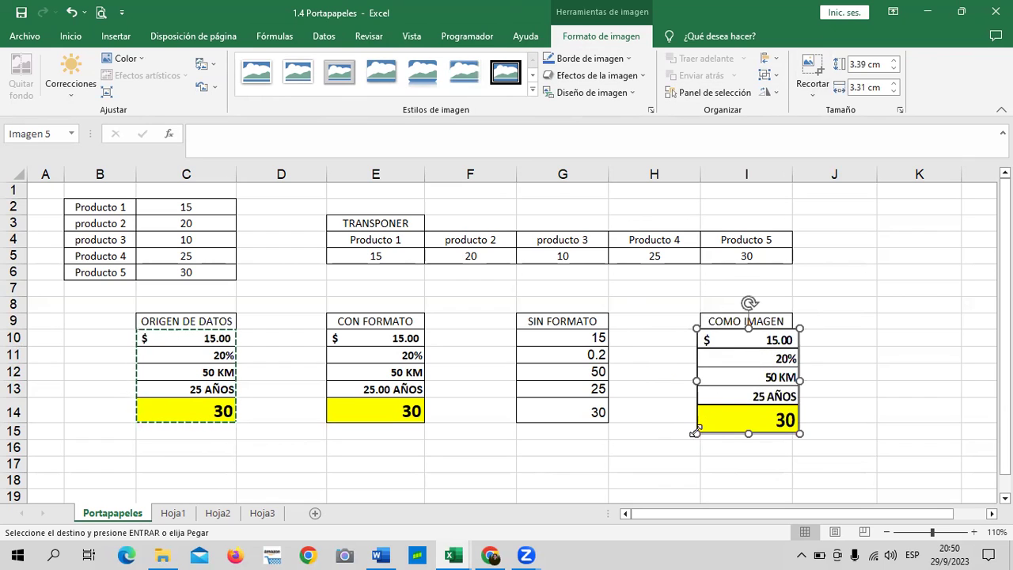
drag(701, 427, 708, 420)
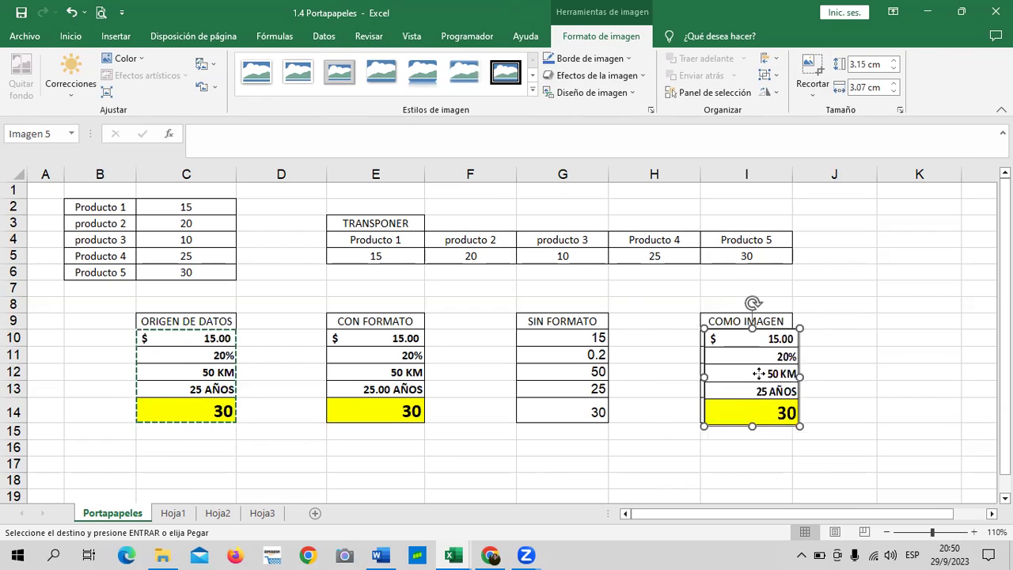
drag(756, 378, 751, 379)
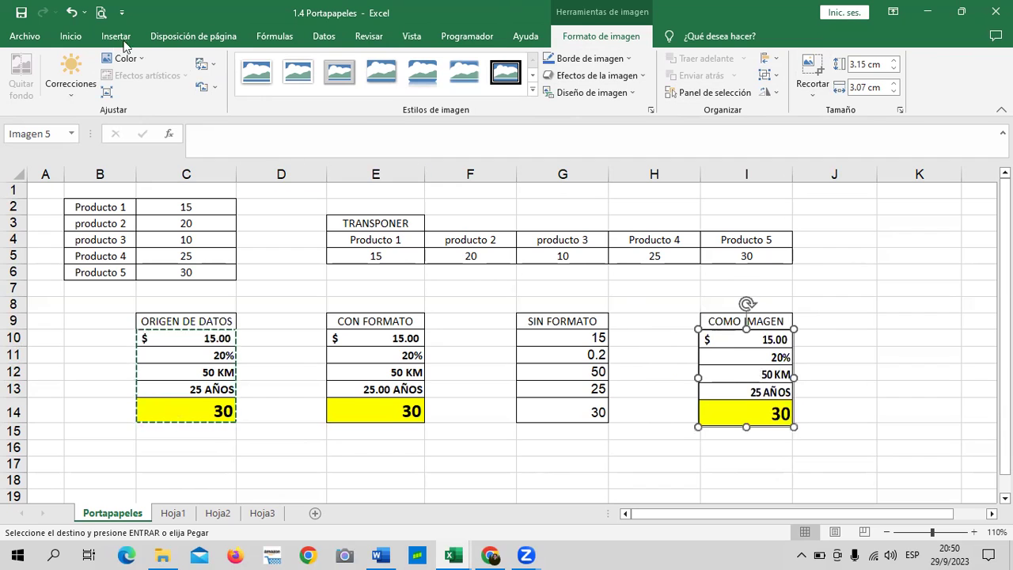
click(70, 35)
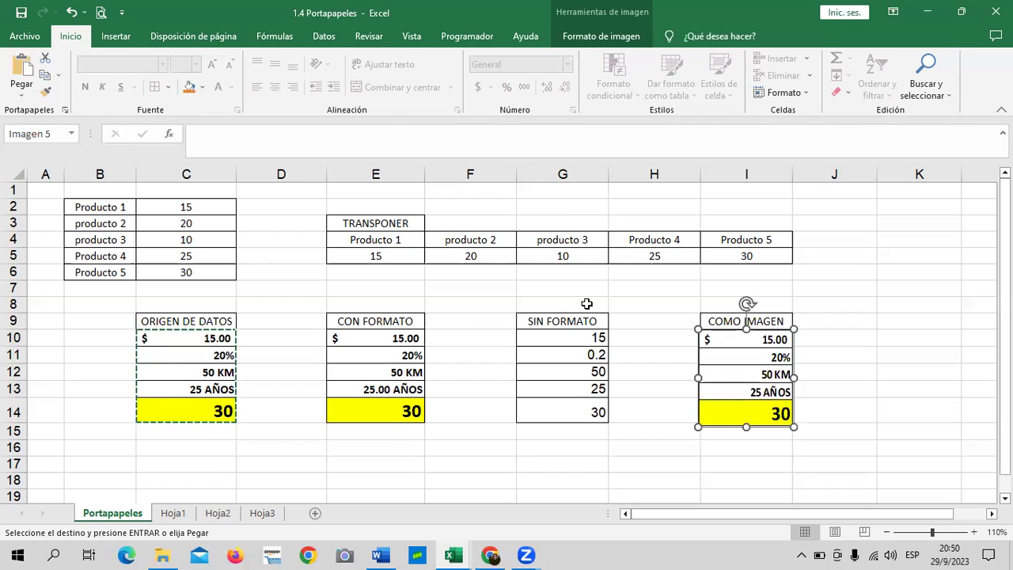
key(Escape)
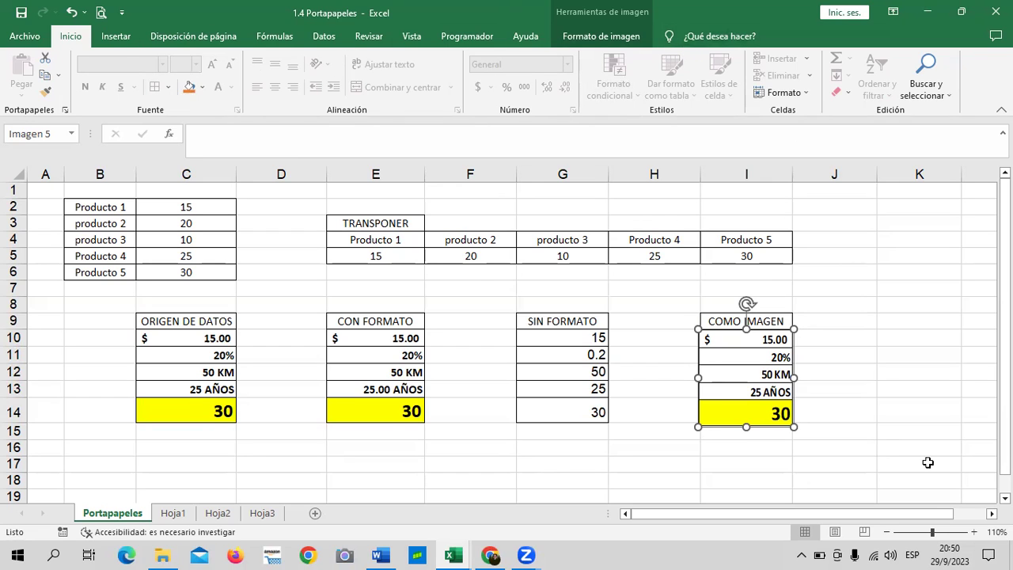
click(868, 386)
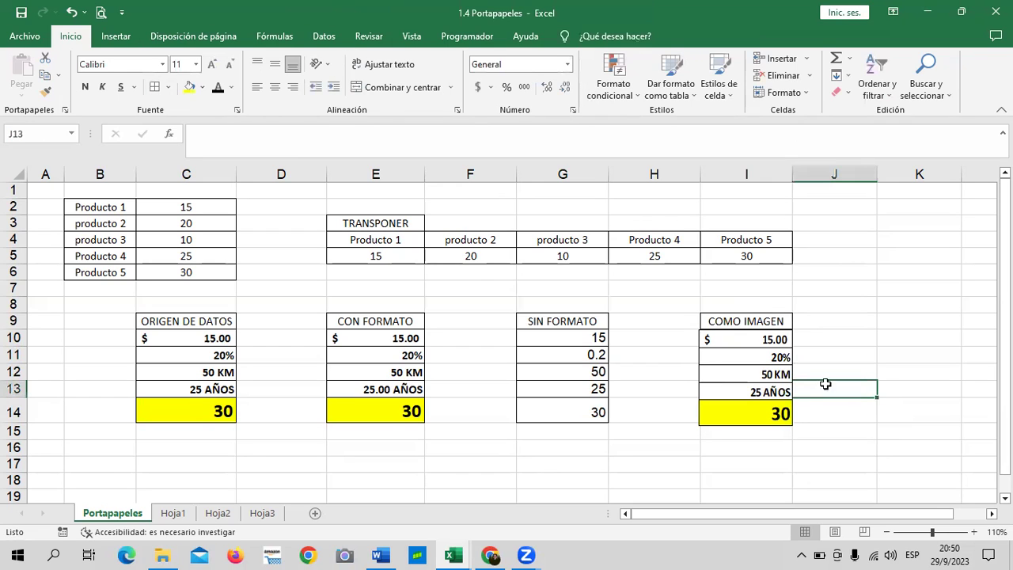
click(748, 392)
click(843, 351)
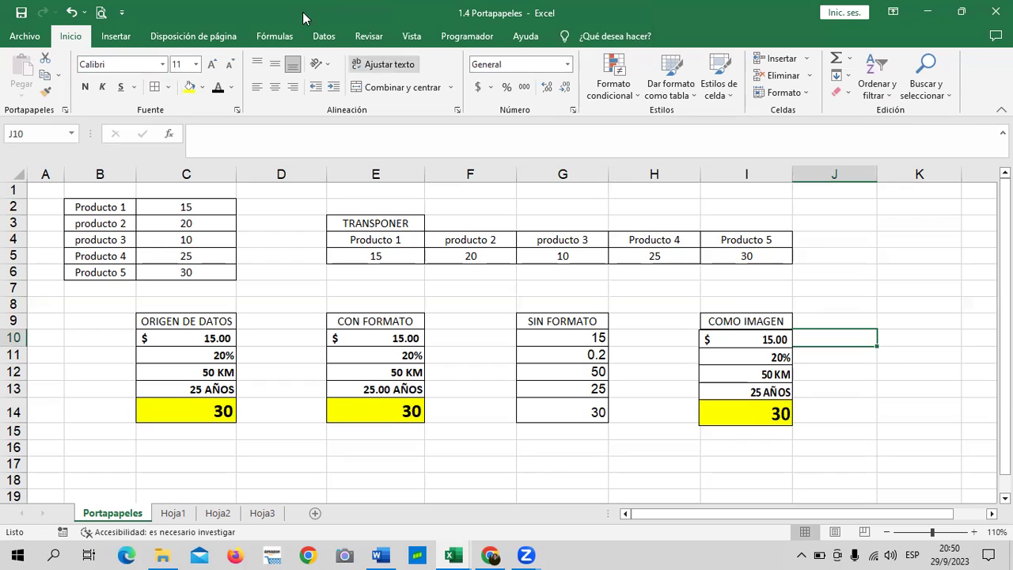
click(737, 381)
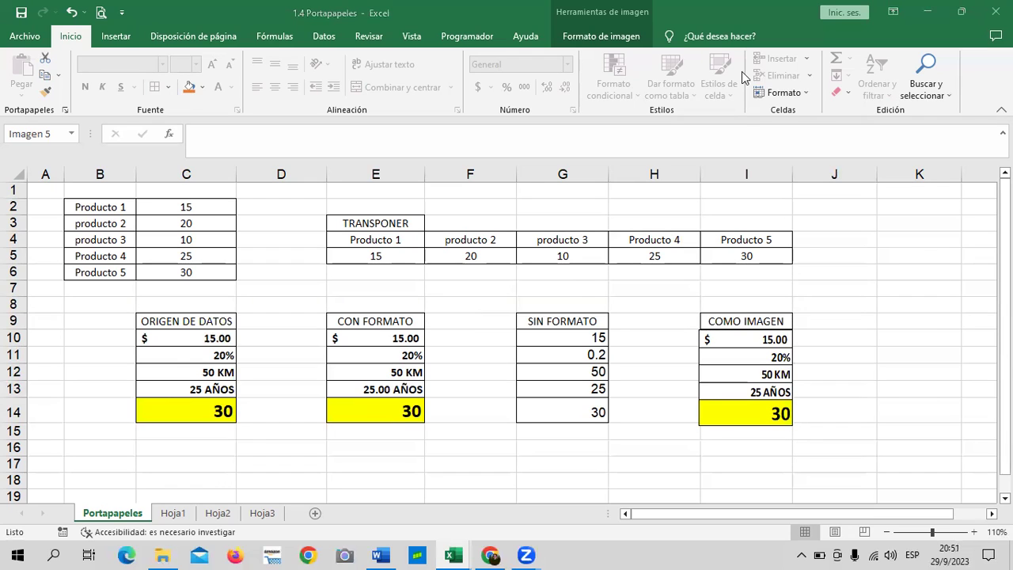
click(615, 36)
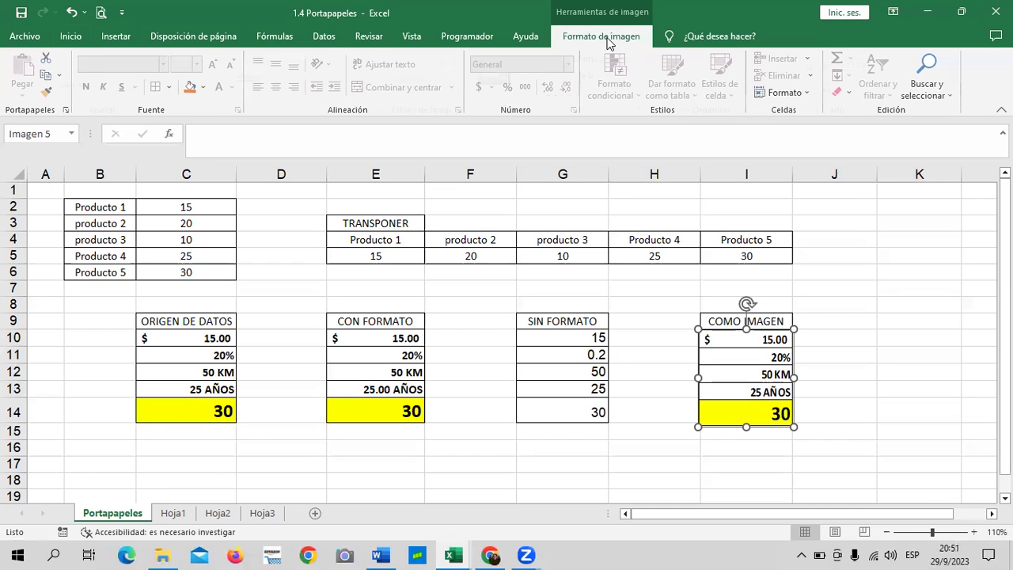
click(896, 335)
scroll(905, 318, down, 1)
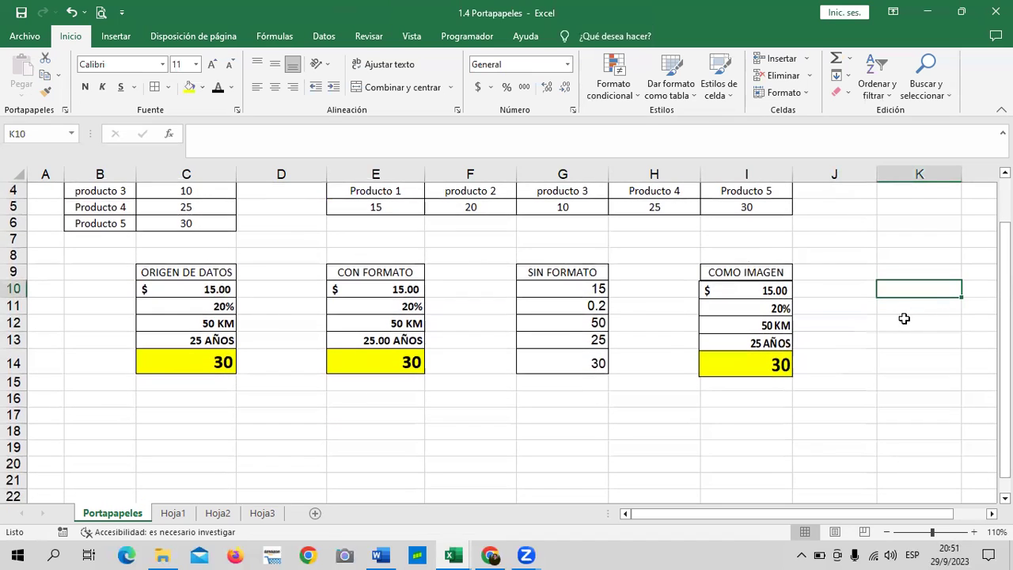
scroll(904, 319, down, 1)
scroll(903, 318, down, 1)
scroll(903, 318, up, 2)
Step: Copy C10:C14 and paste it as a linked picture around I17
drag(204, 287, 212, 360)
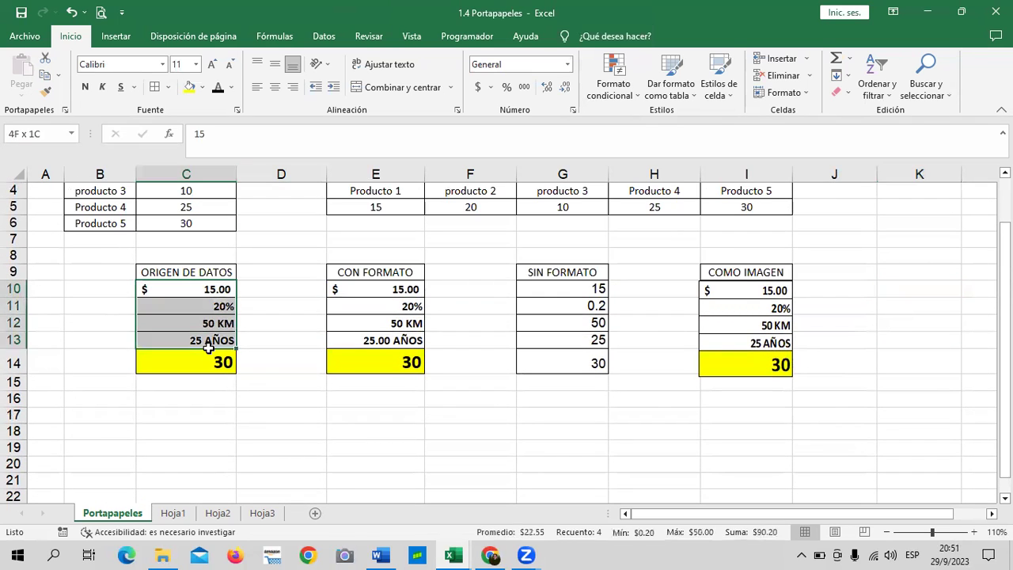
right_click(190, 292)
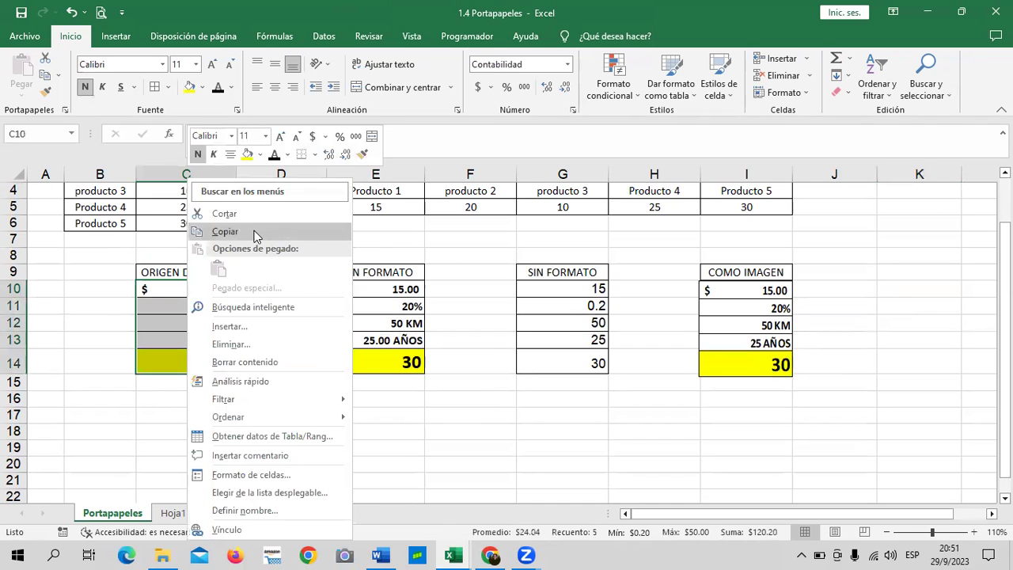
click(255, 235)
scroll(423, 337, down, 4)
scroll(459, 359, up, 2)
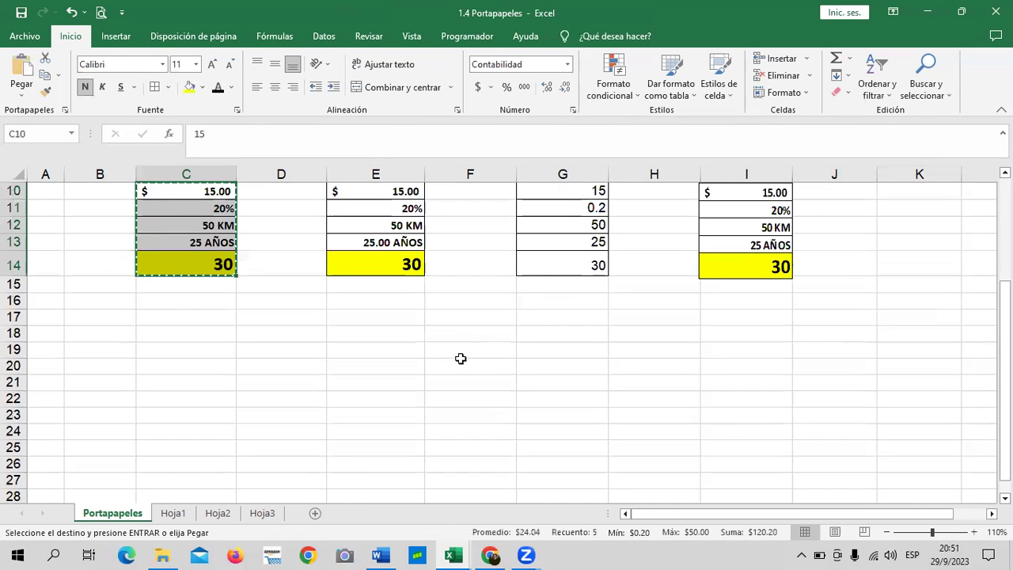
right_click(730, 318)
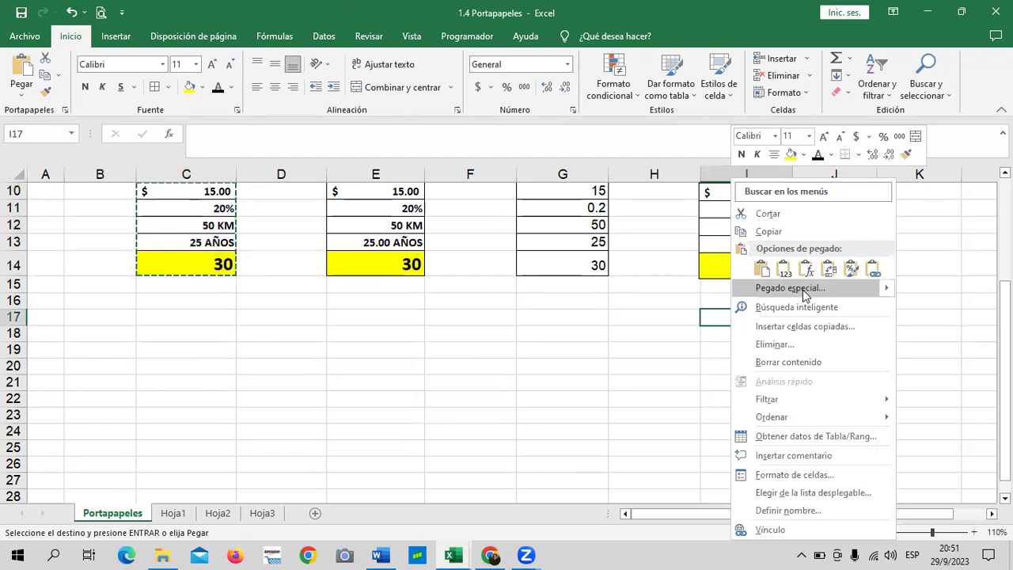
mouse_move(886, 289)
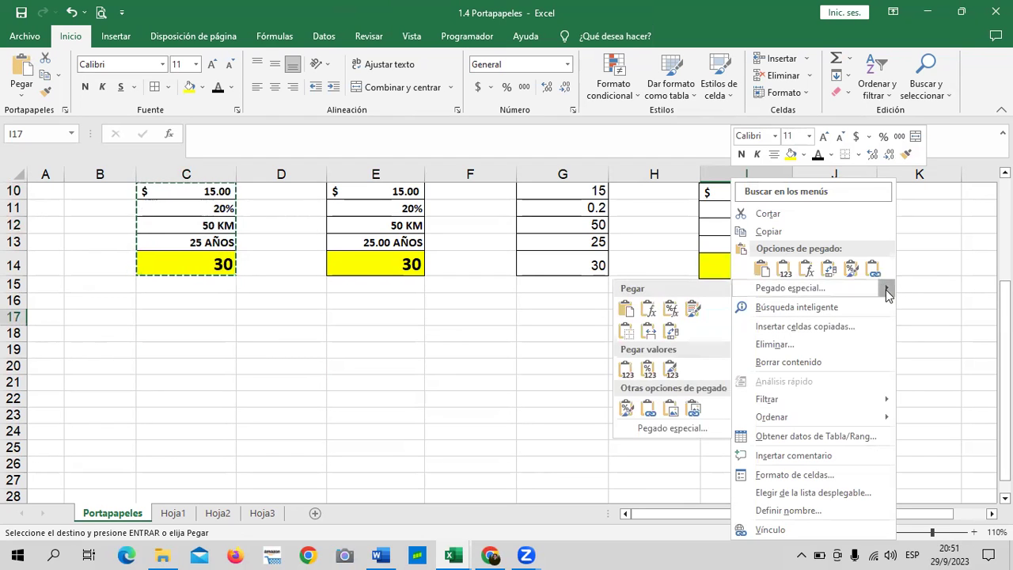
click(694, 409)
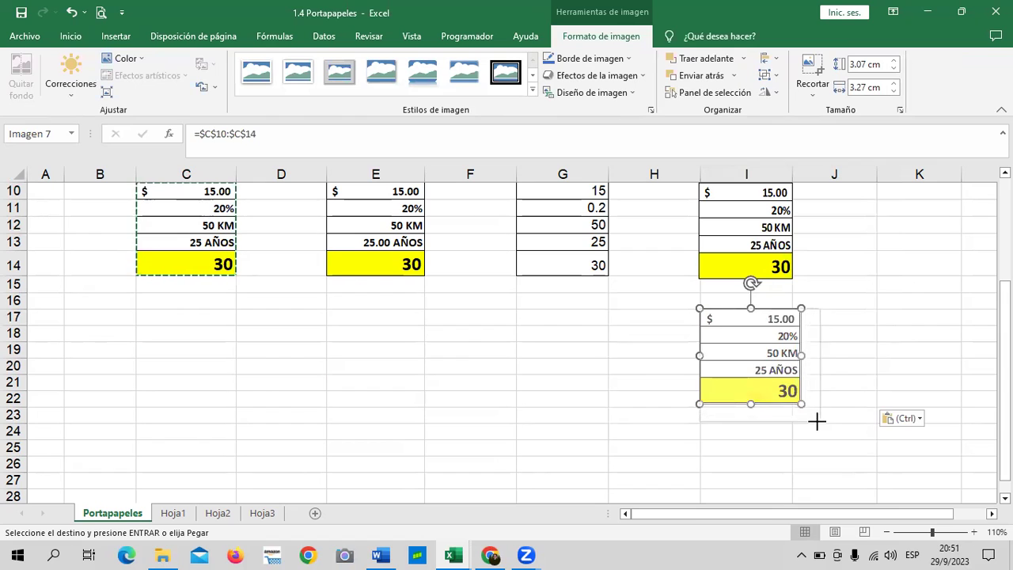
Step: Resize and position the linked picture over rows 16–21, about 3.46 × 3.69 cm
drag(800, 403, 815, 421)
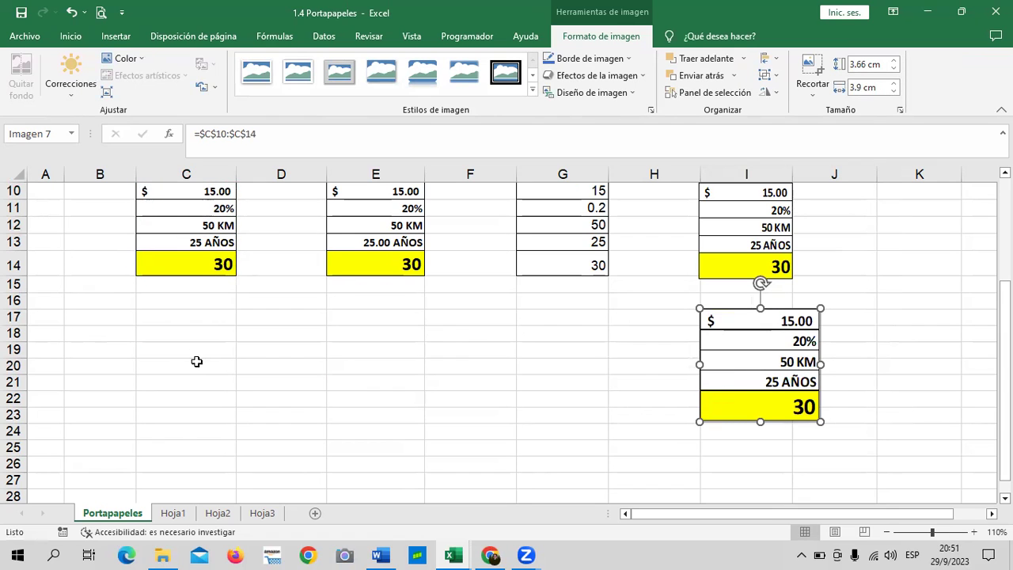
scroll(325, 375, up, 3)
scroll(527, 362, down, 2)
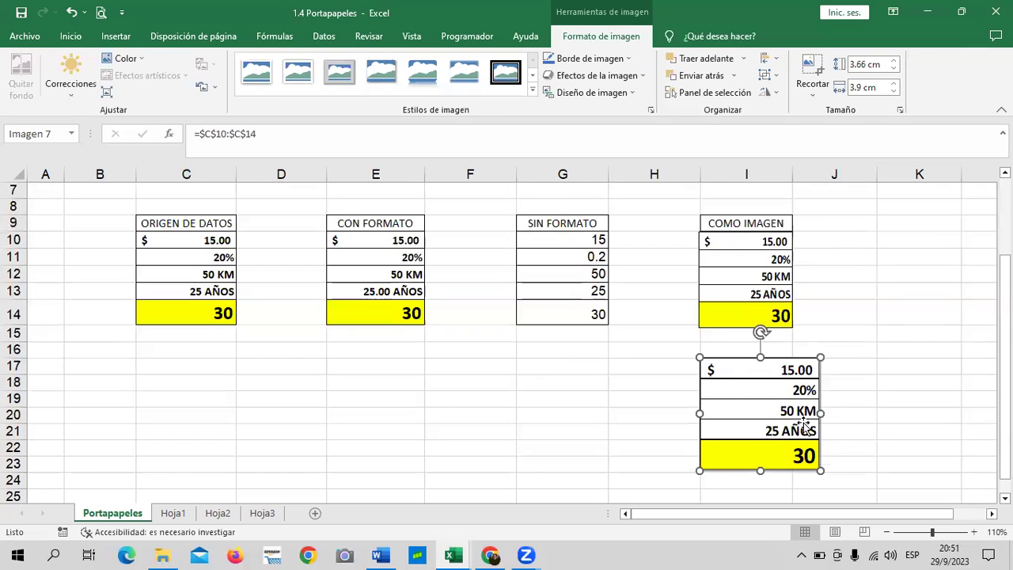
drag(751, 368, 744, 355)
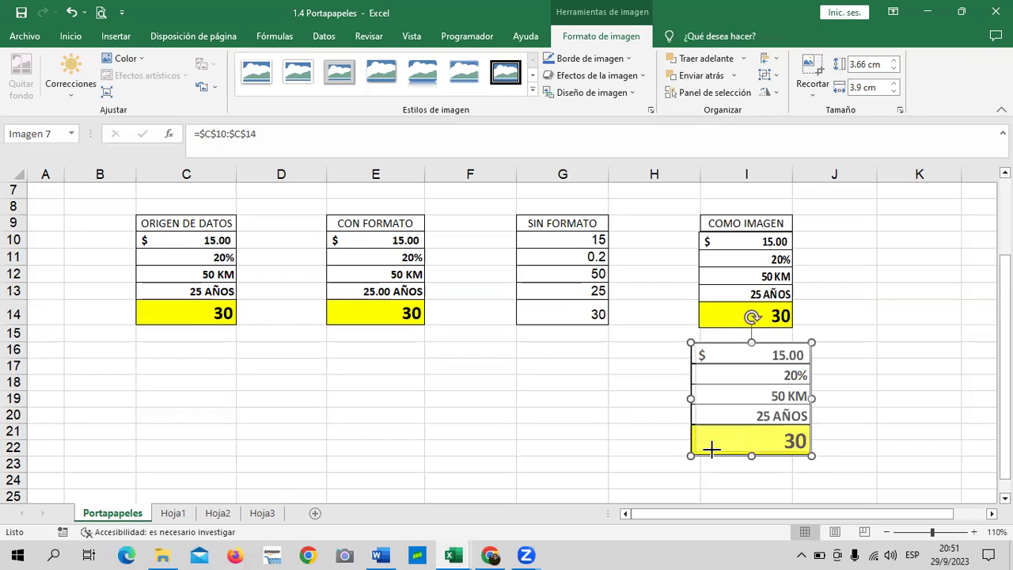
drag(690, 453, 698, 449)
click(725, 272)
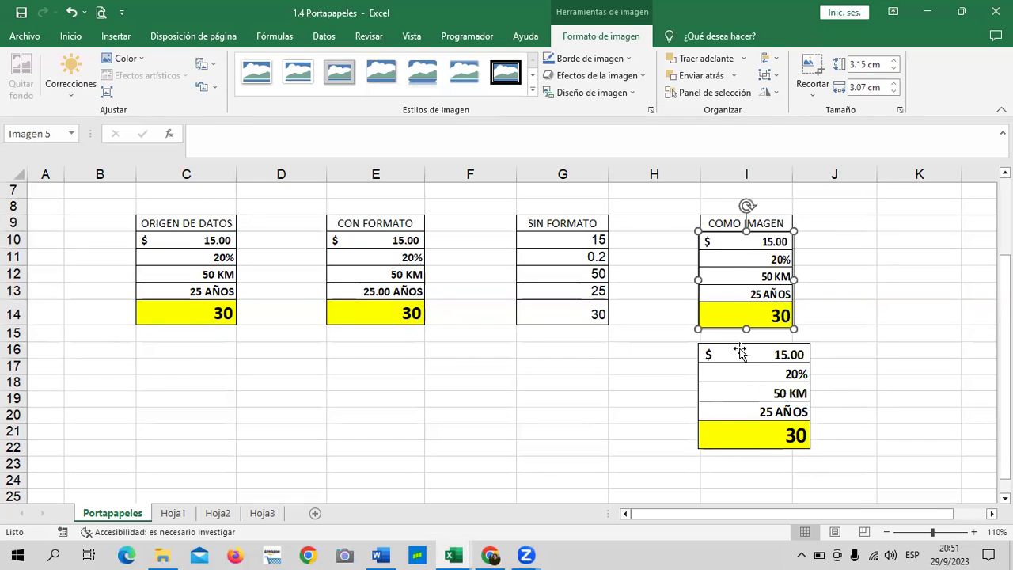
drag(740, 354, 731, 353)
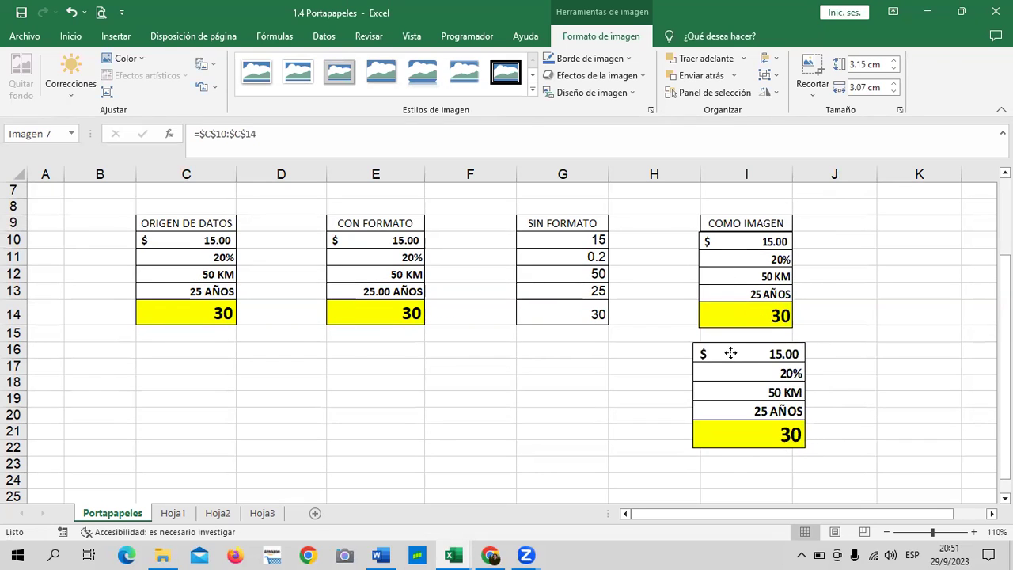
click(203, 240)
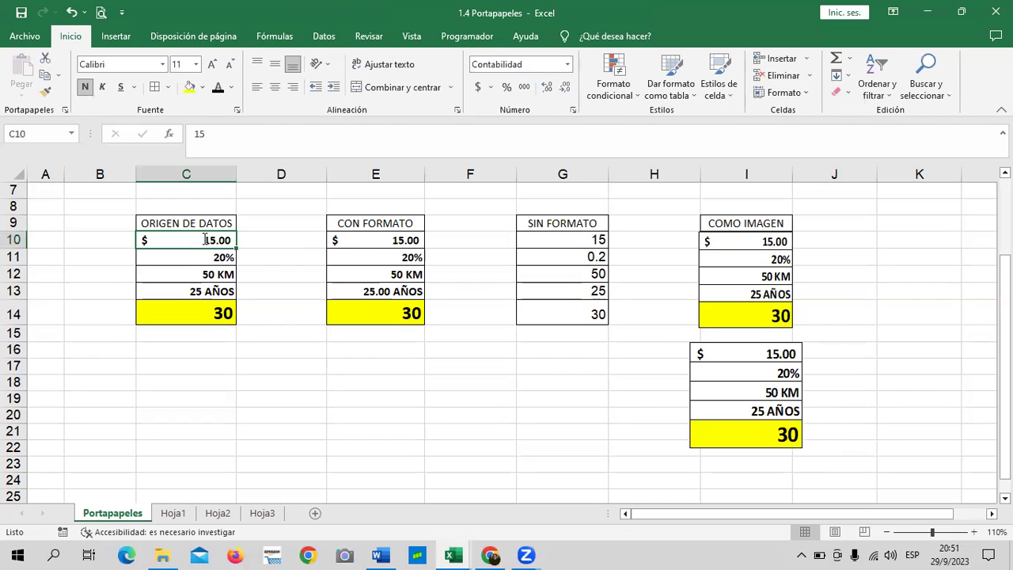
Step: Enter 150 in C10, 10 in C11 and 250 in C12, giving $150.00, 10% and 250 KM
text(150)
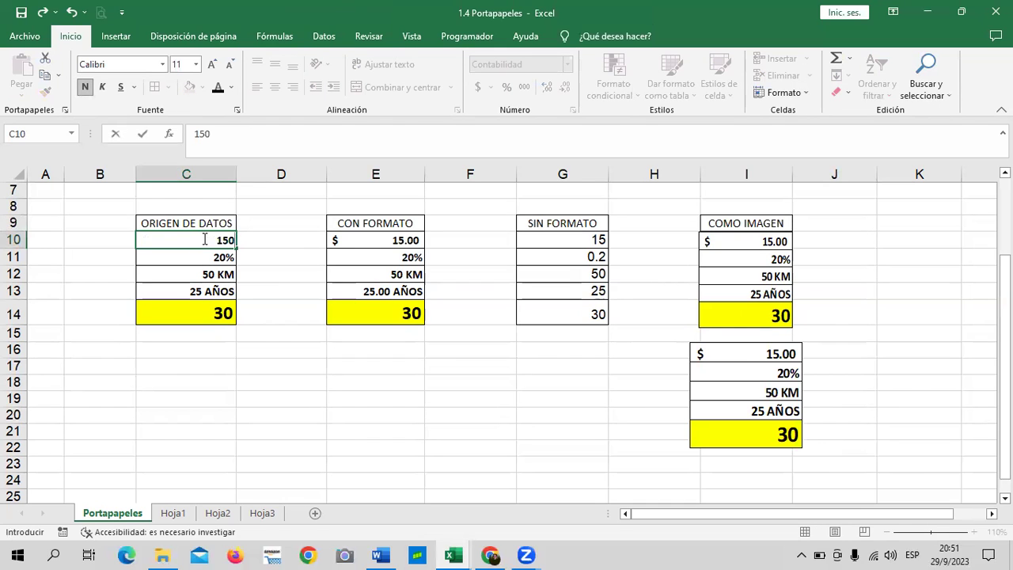
key(Return)
scroll(202, 239, up, 1)
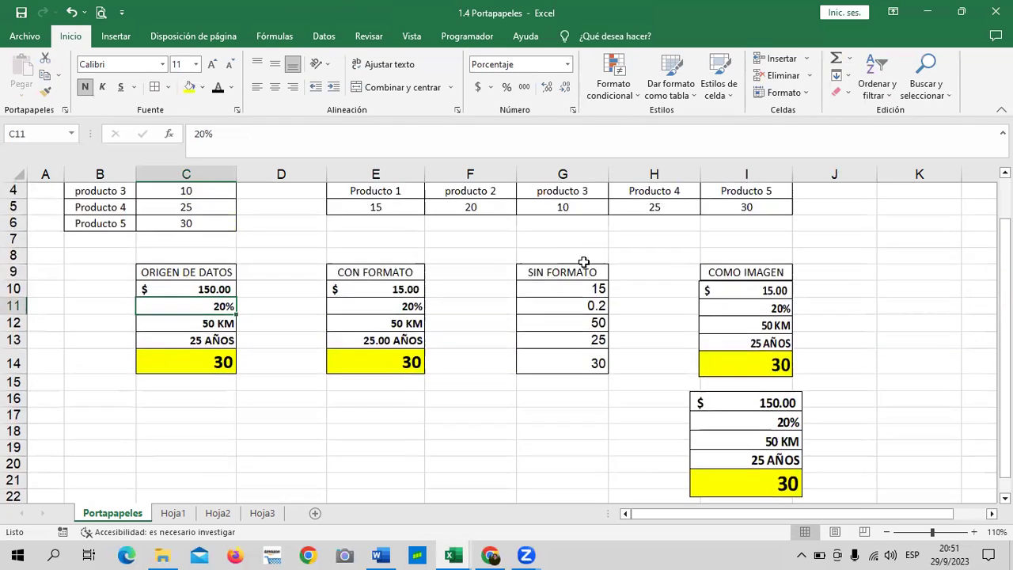
scroll(744, 314, down, 1)
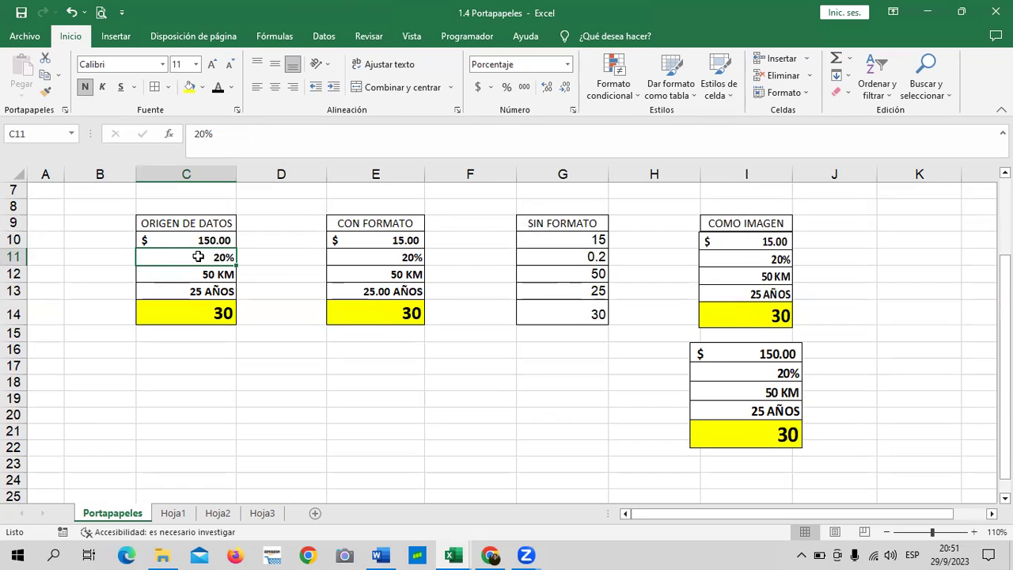
text(10)
key(Return)
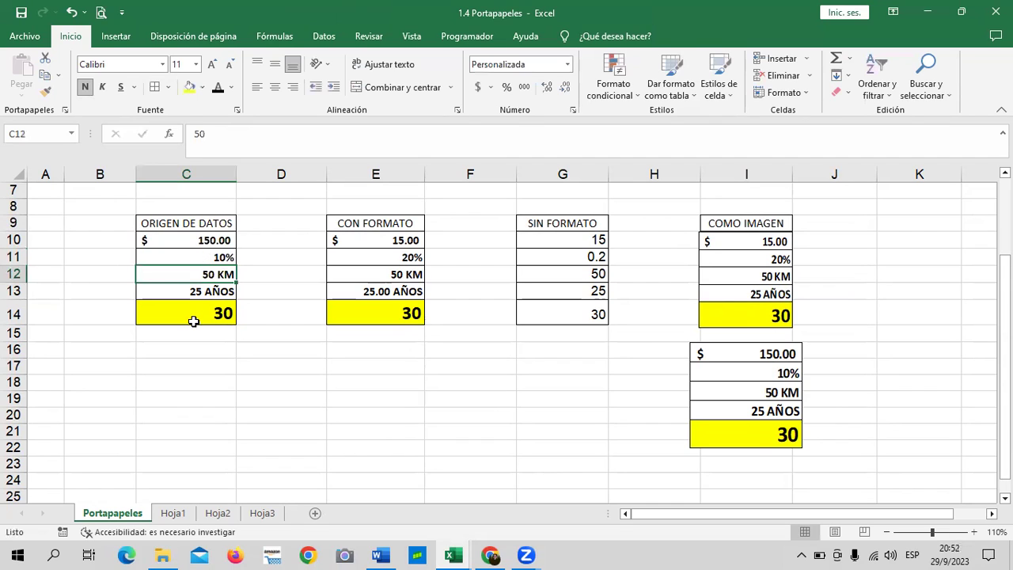
click(219, 133)
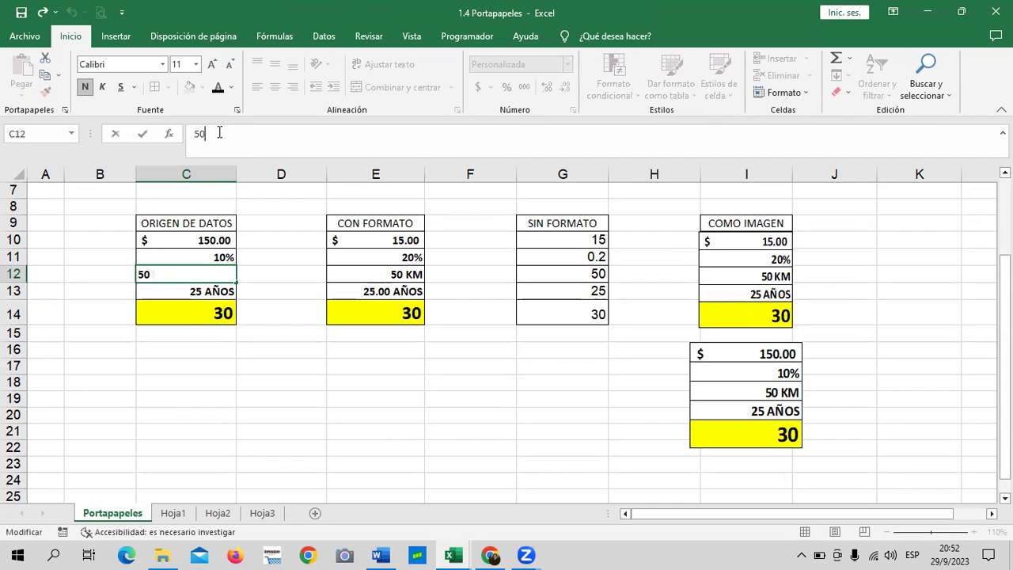
text(250)
key(BackSpace)
key(BackSpace)
key(BackSpace)
key(Return)
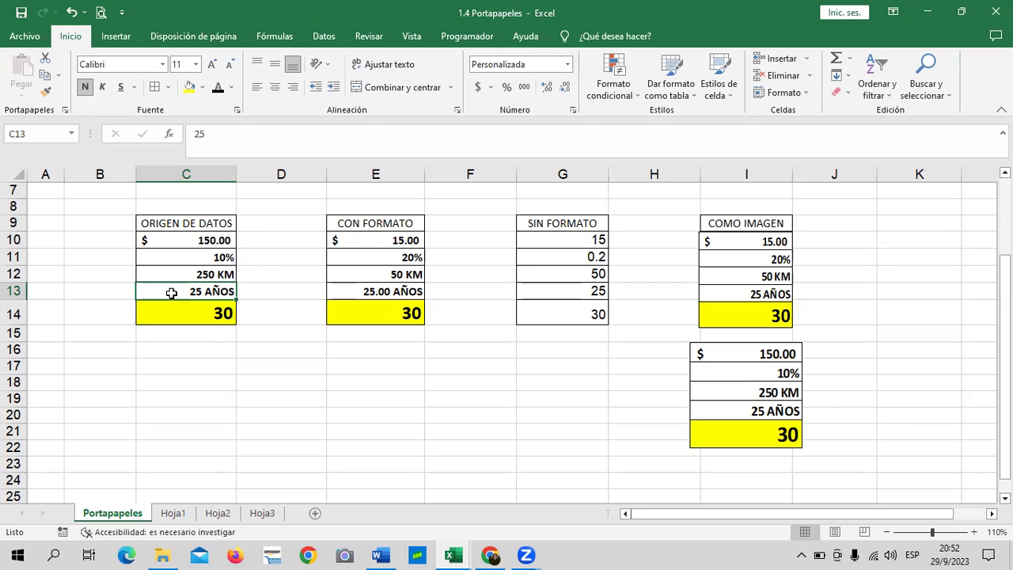
Step: Copy the ORIGEN DE DATOS range C10:C14 and go to Hoja3 of the Tabla workbook
drag(194, 239, 199, 314)
right_click(186, 249)
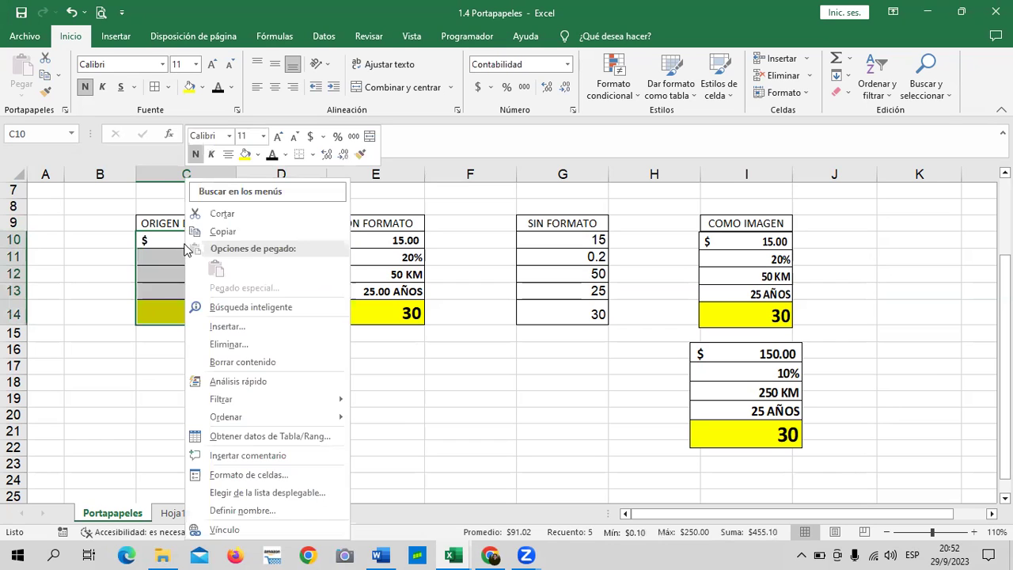
click(220, 231)
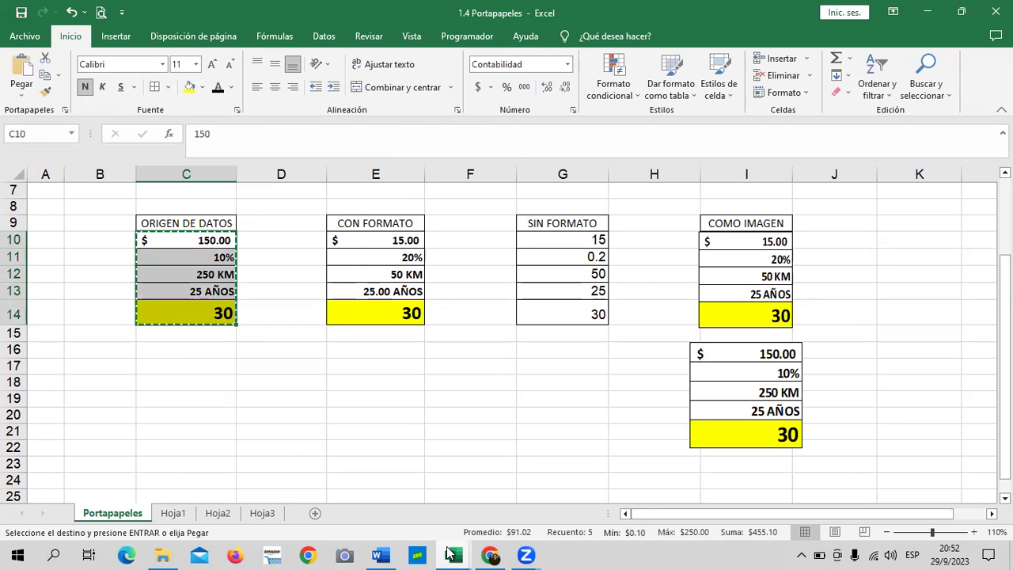
mouse_move(452, 554)
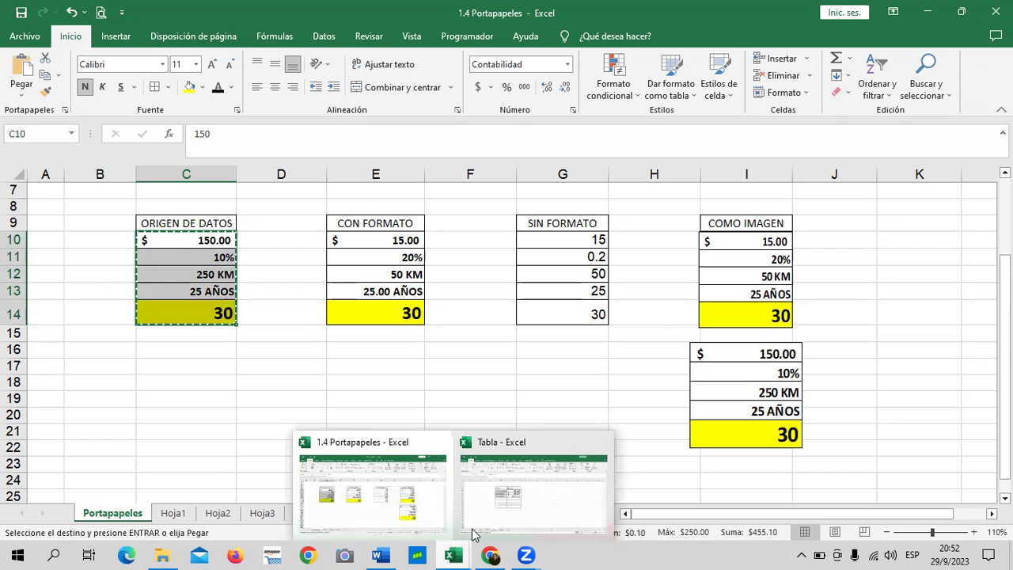
click(543, 507)
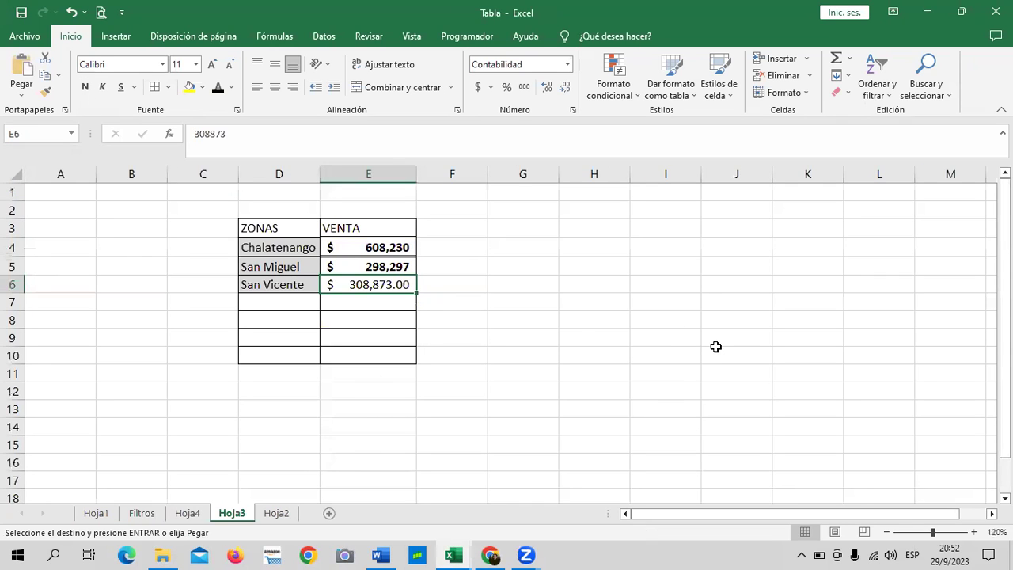
click(276, 513)
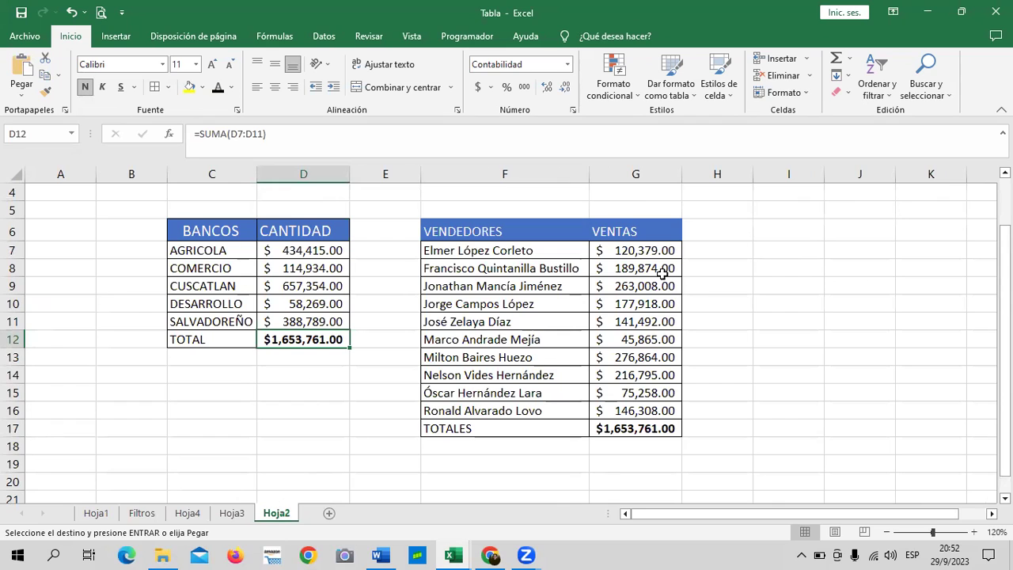
click(232, 513)
Step: Paste it at H3 as an Imagen vinculada and enlarge it to about 4.43 × 4.76 cm
click(600, 227)
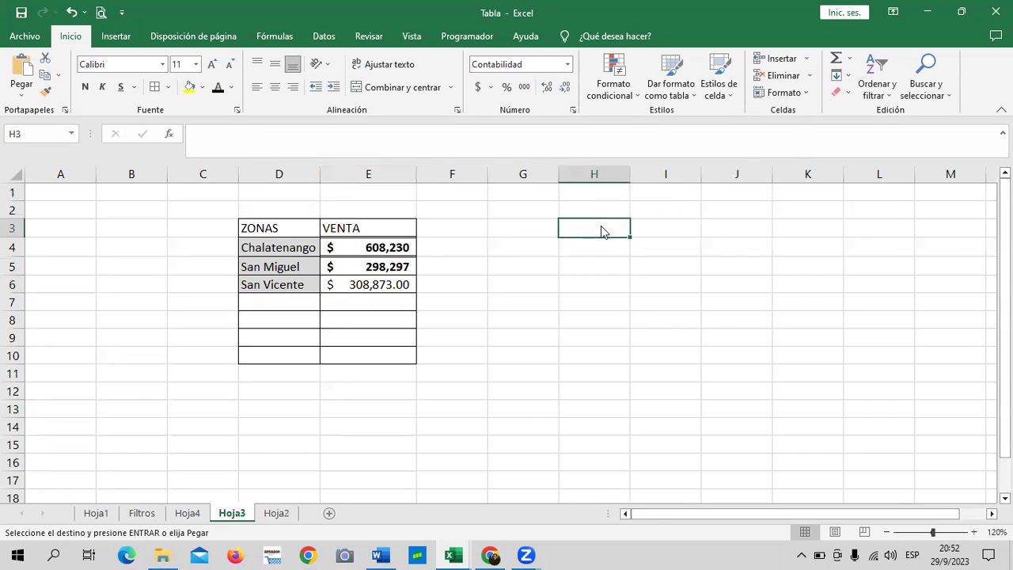
right_click(600, 228)
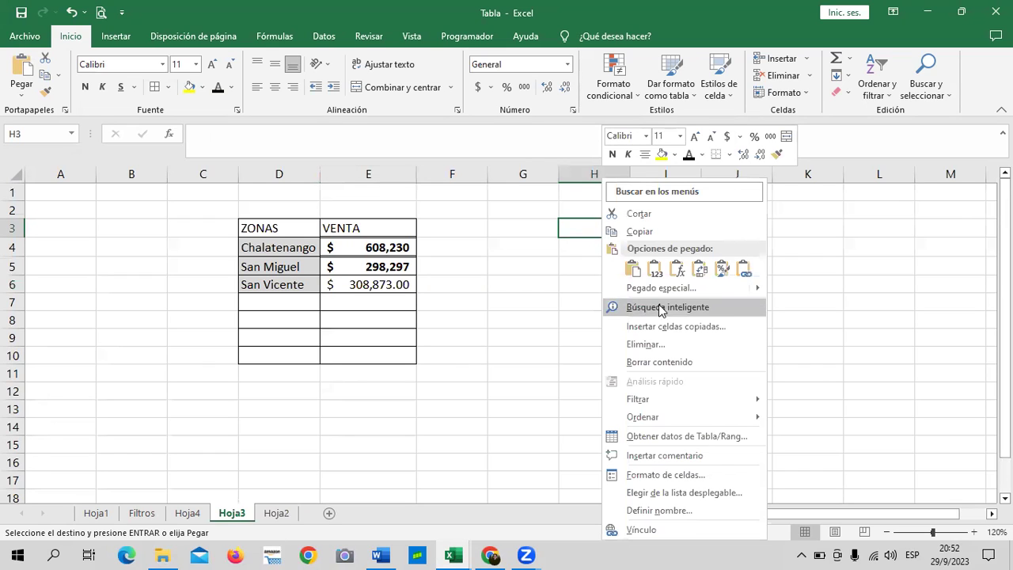
mouse_move(760, 293)
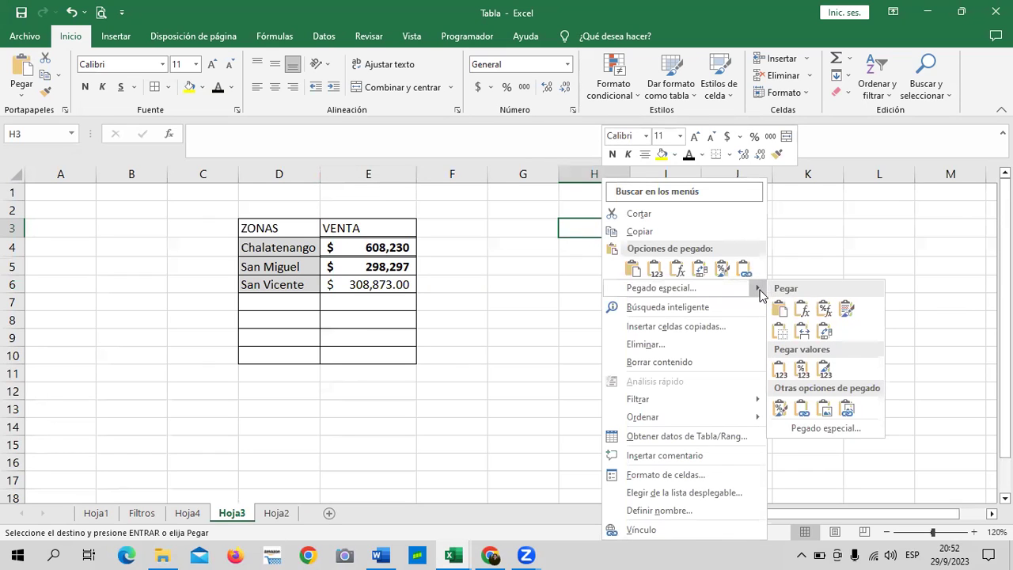
click(847, 408)
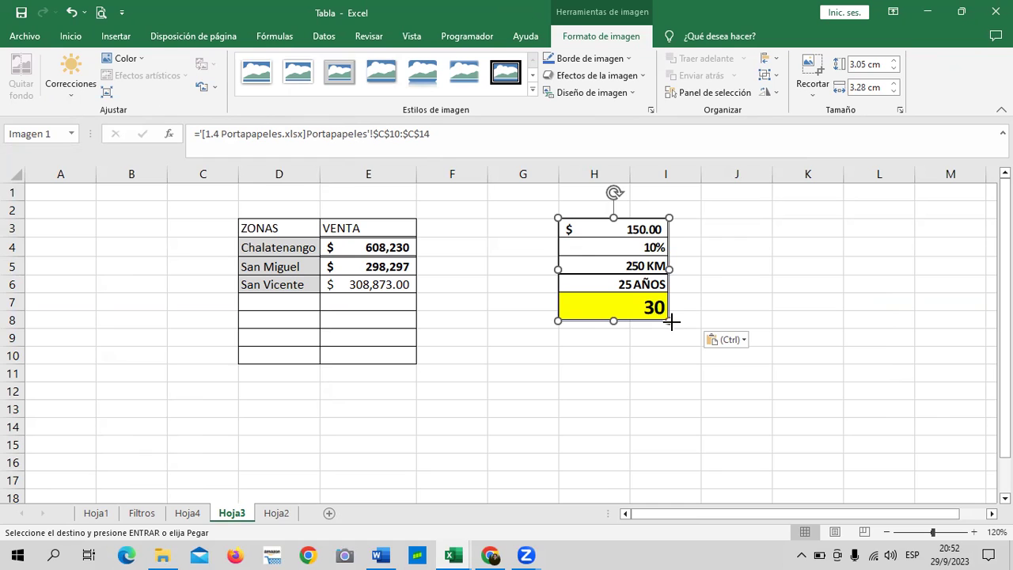
drag(671, 320, 718, 366)
click(792, 247)
click(678, 232)
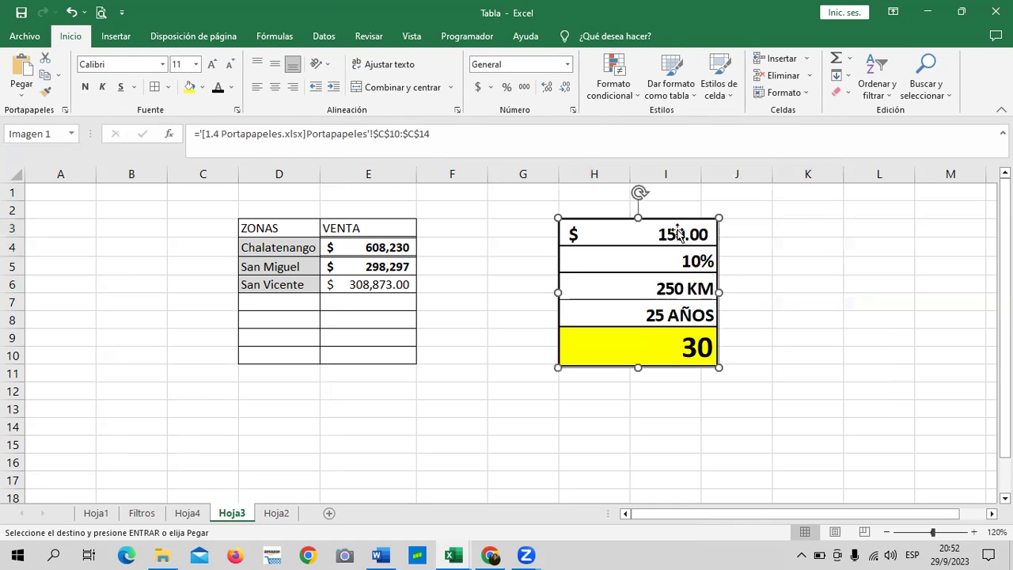
drag(644, 286, 647, 286)
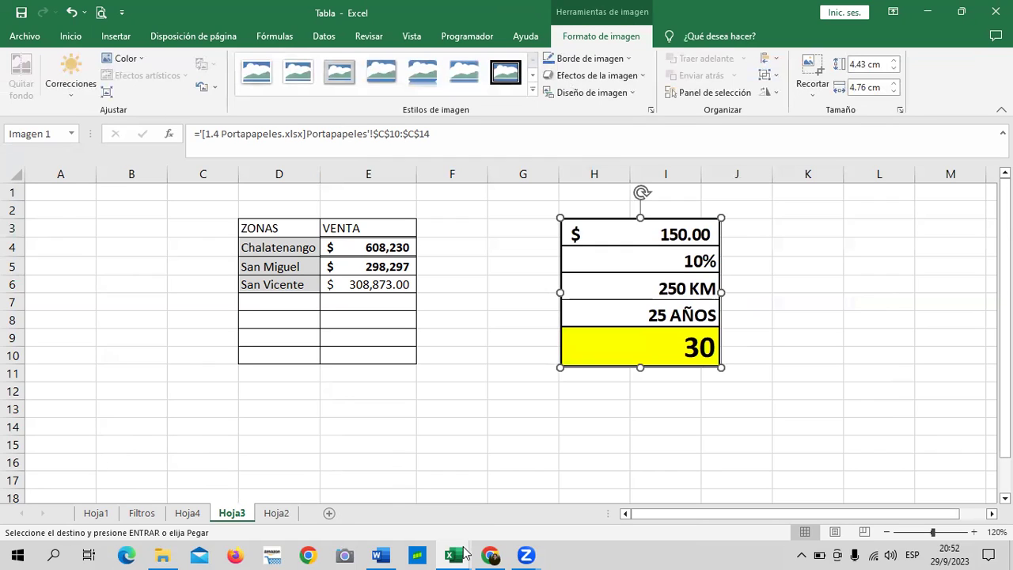
click(456, 554)
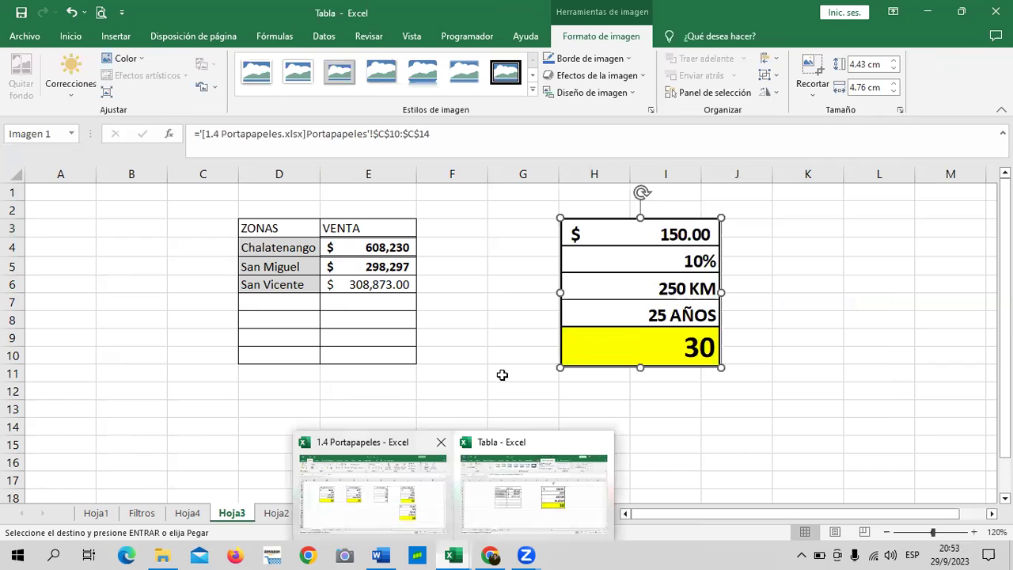
Step: Enter 25 in C10, 100 in C11 and 300 in C14, then select the linked picture
mouse_move(358, 505)
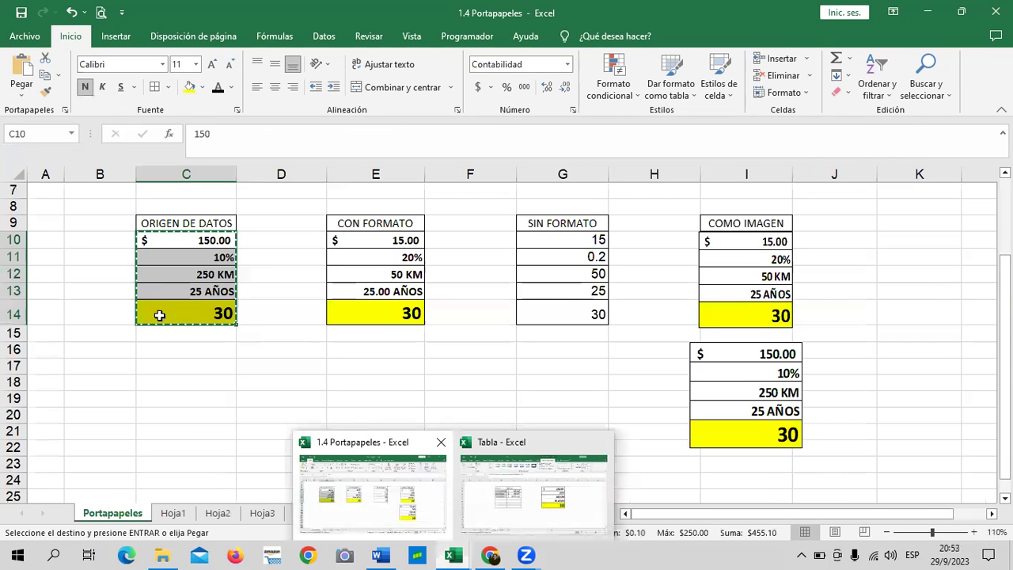
click(201, 239)
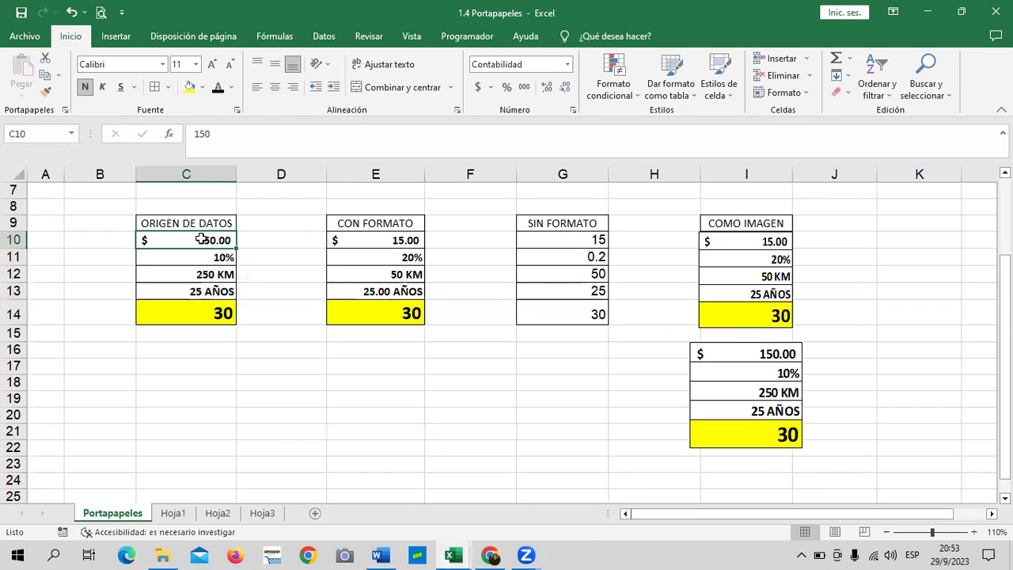
text(25)
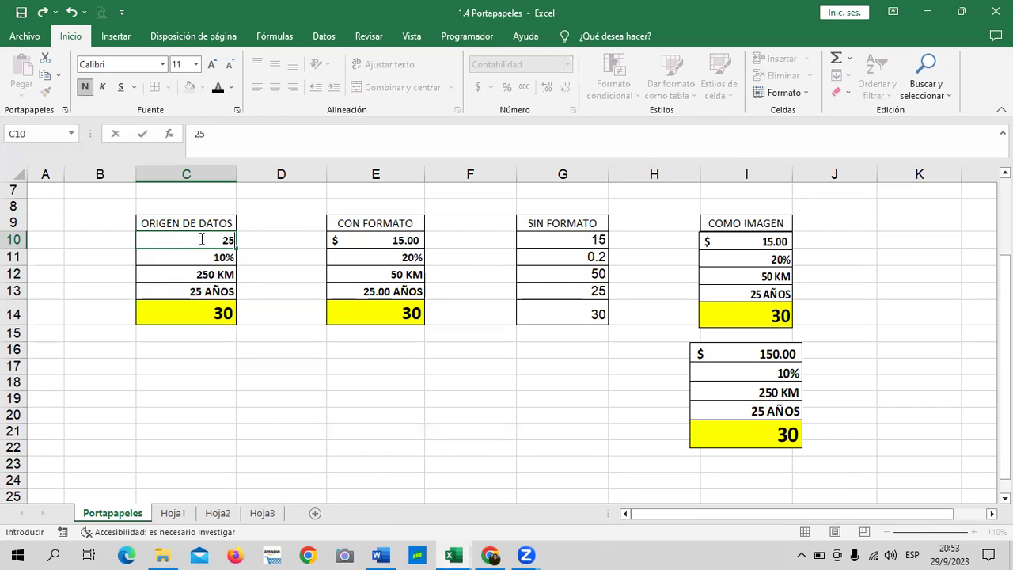
key(Return)
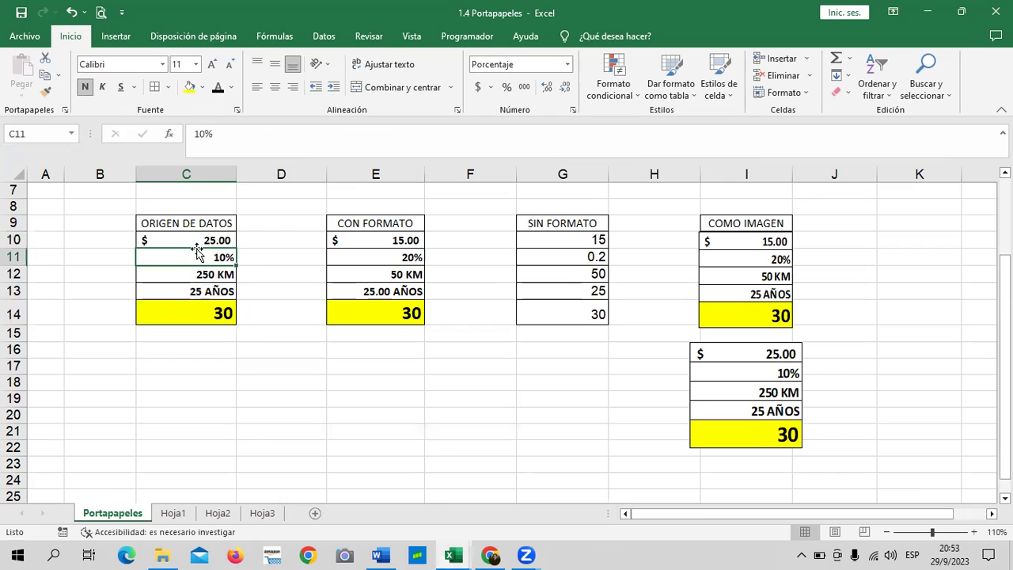
text(100)
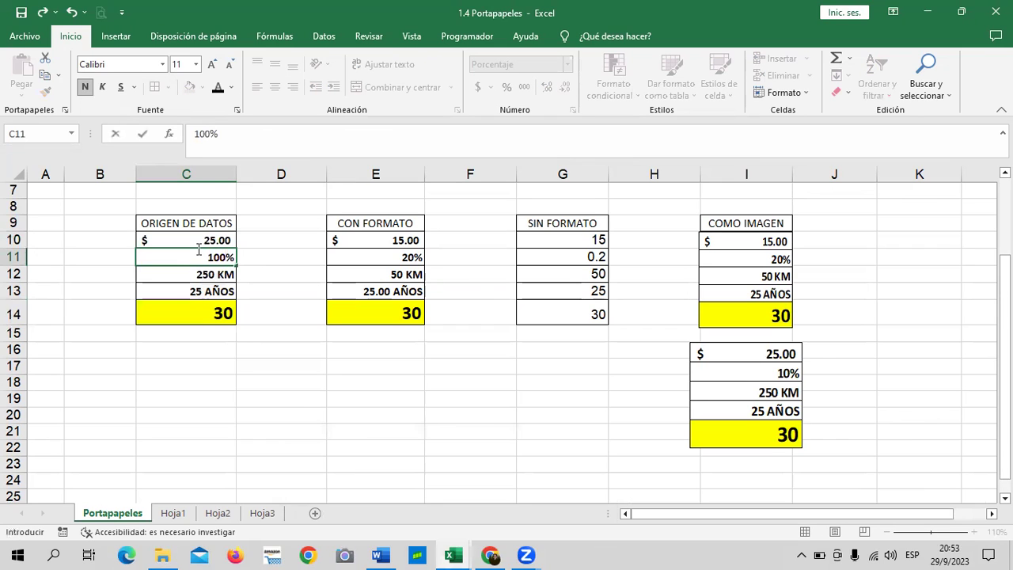
key(Return)
click(197, 313)
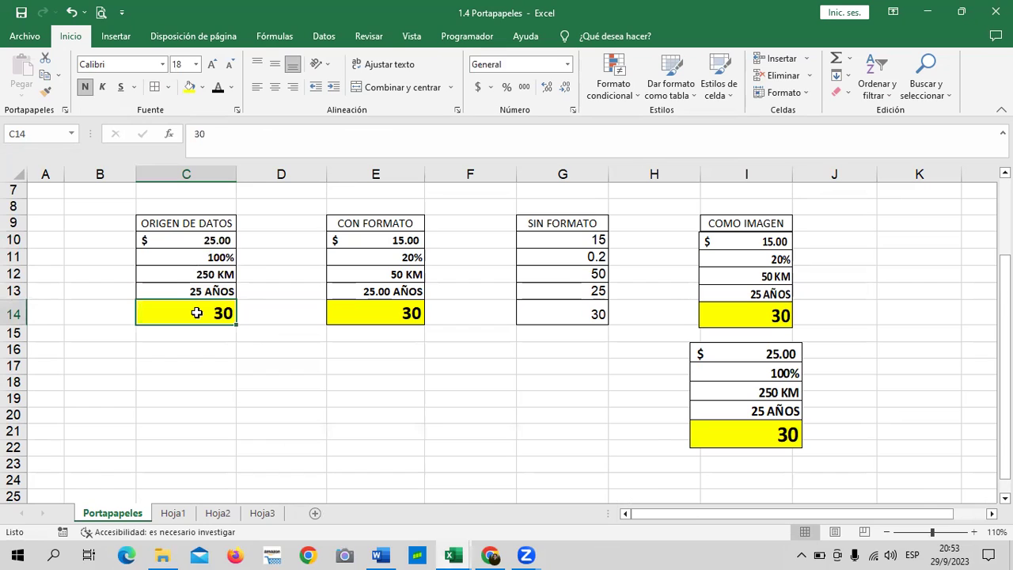
text(300)
key(Return)
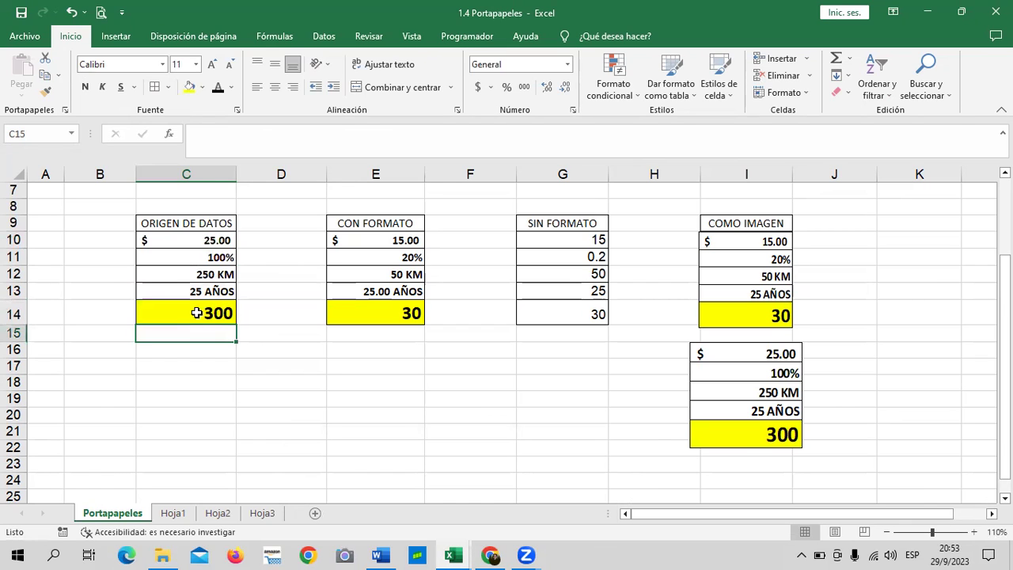
click(711, 358)
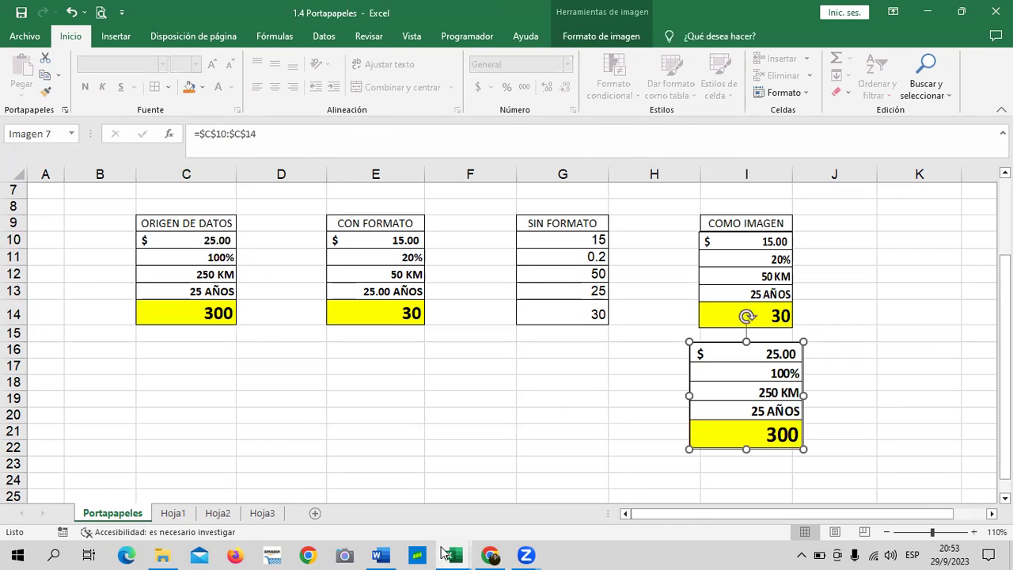
mouse_move(450, 553)
click(533, 512)
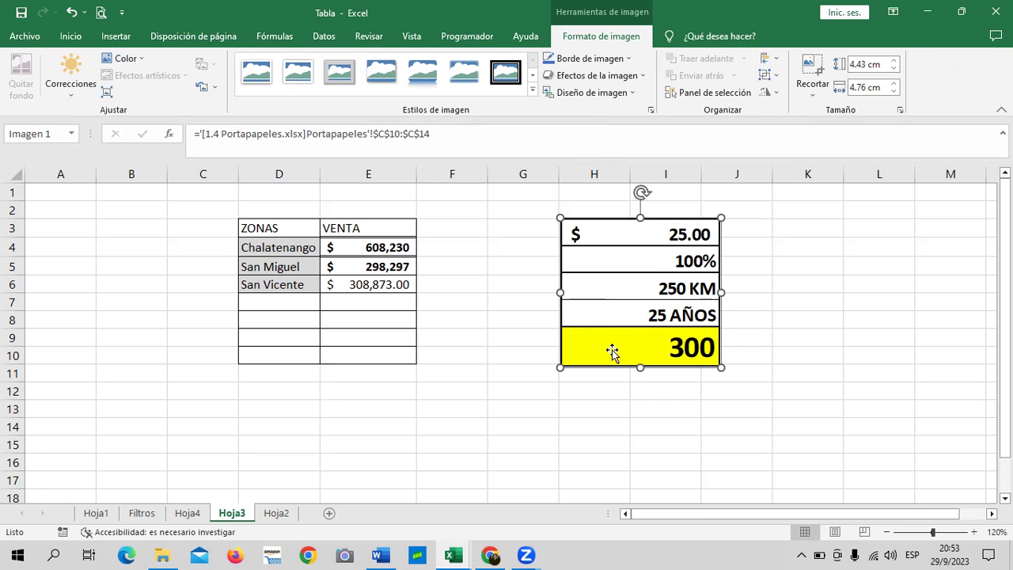
drag(638, 317, 638, 320)
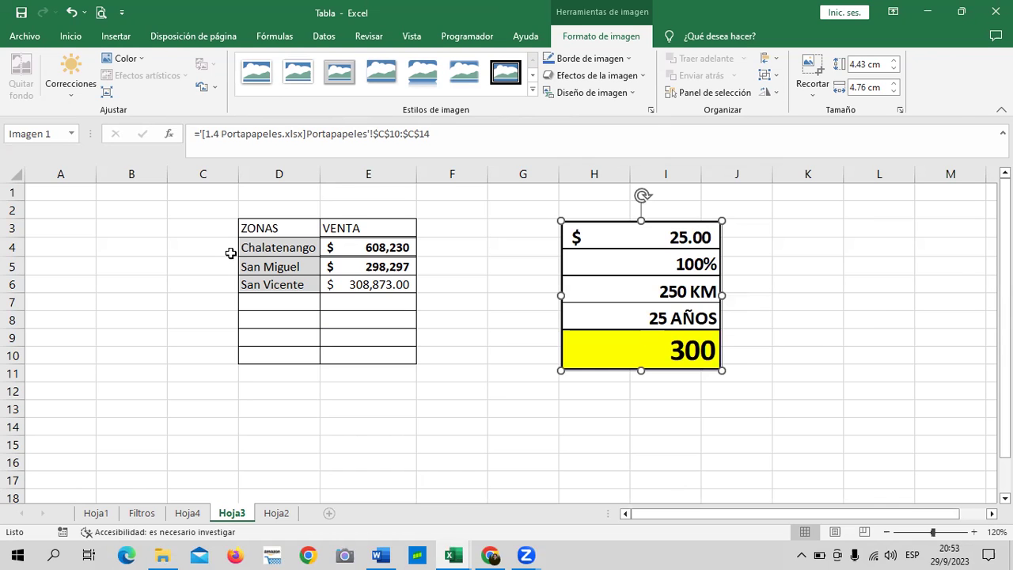
key(alt+Tab)
Step: Copy the ORIGEN DE DATOS values C10:C14 and switch to the Tabla workbook
drag(182, 240, 216, 315)
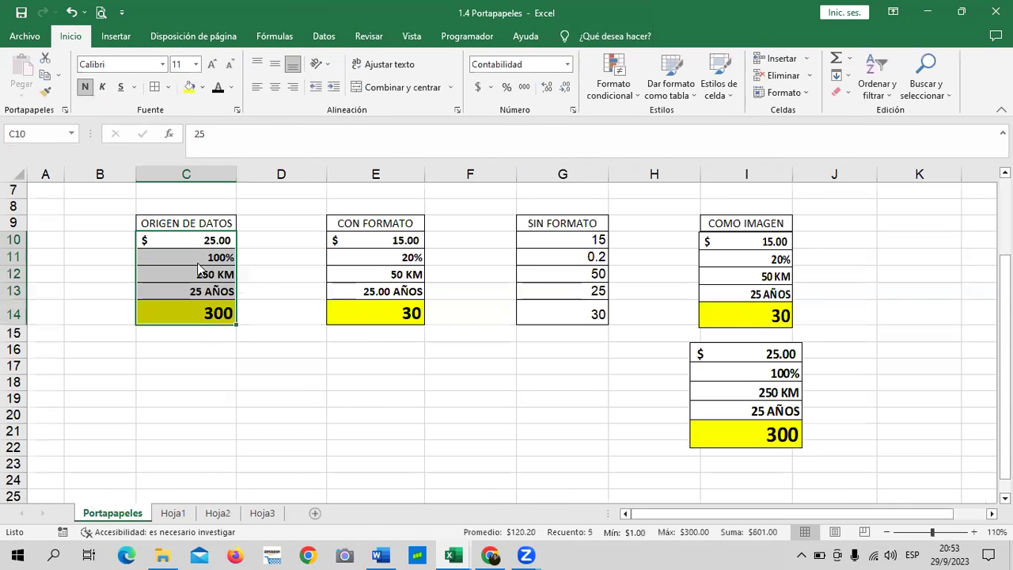
right_click(199, 266)
click(236, 232)
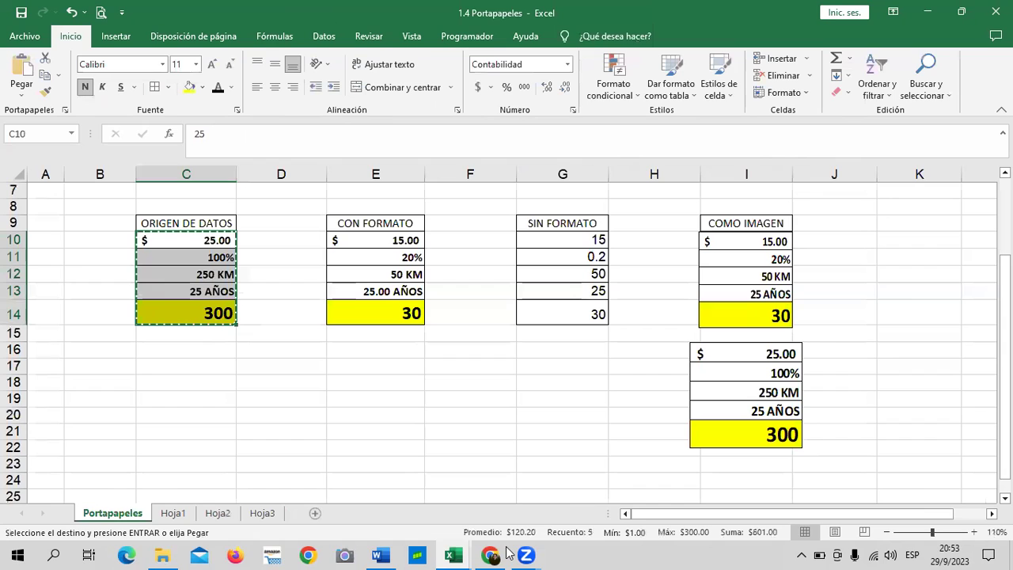
mouse_move(453, 554)
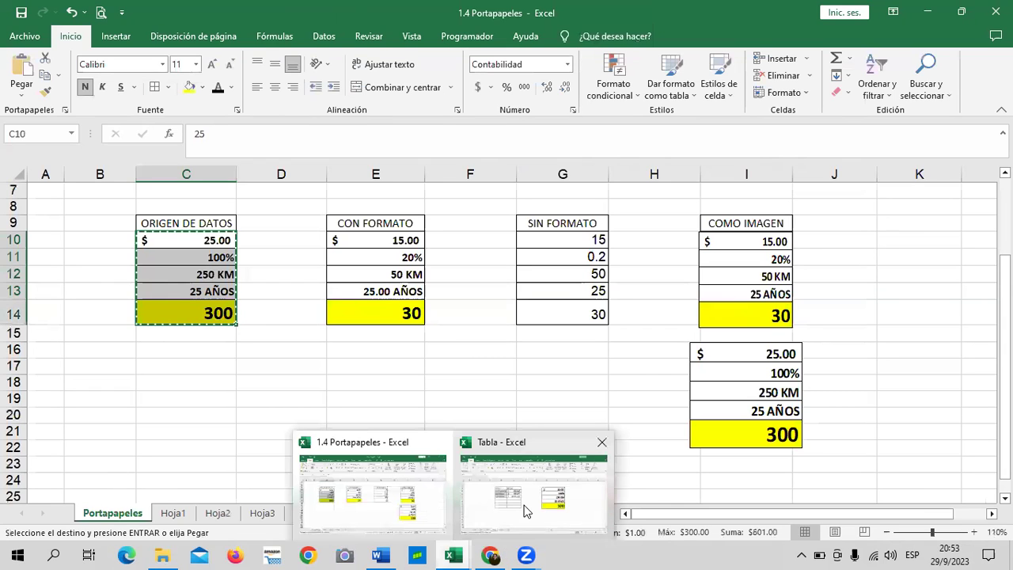
click(522, 491)
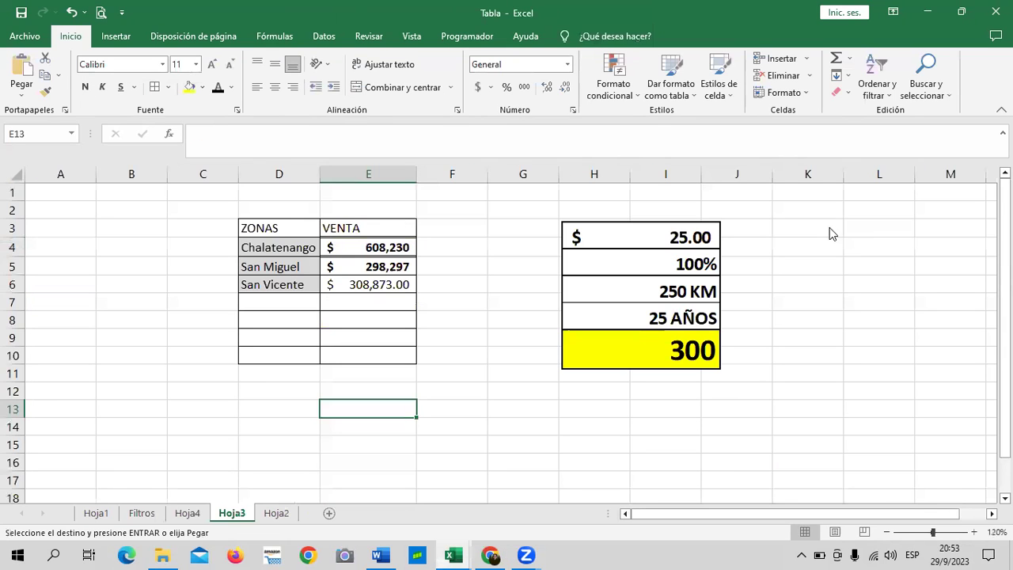
Step: Paste the values at K3 as a static Imagen, replacing a plain paste, and enlarge it to match
right_click(831, 232)
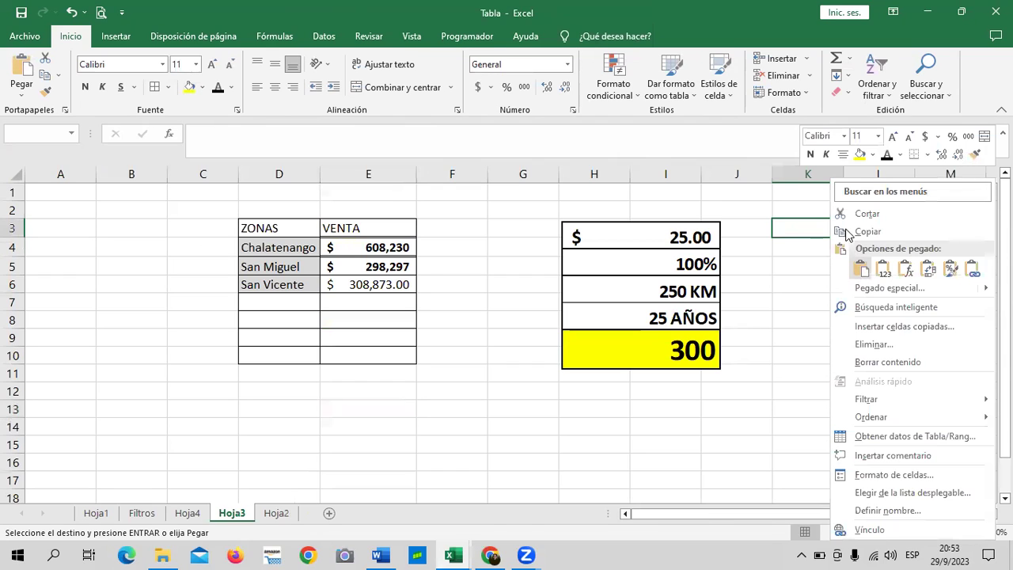
click(860, 269)
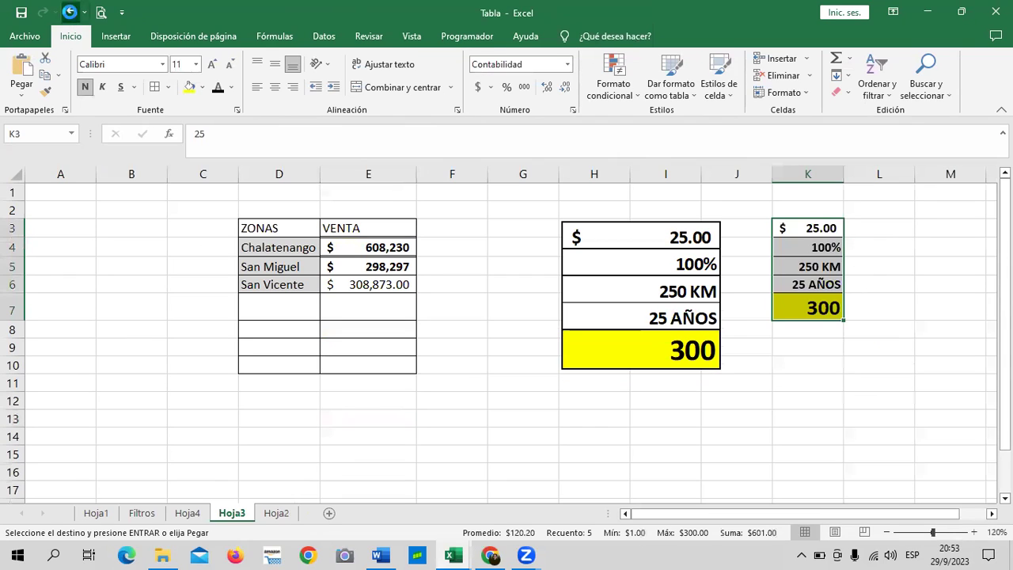
click(71, 12)
drag(878, 320, 878, 281)
right_click(804, 229)
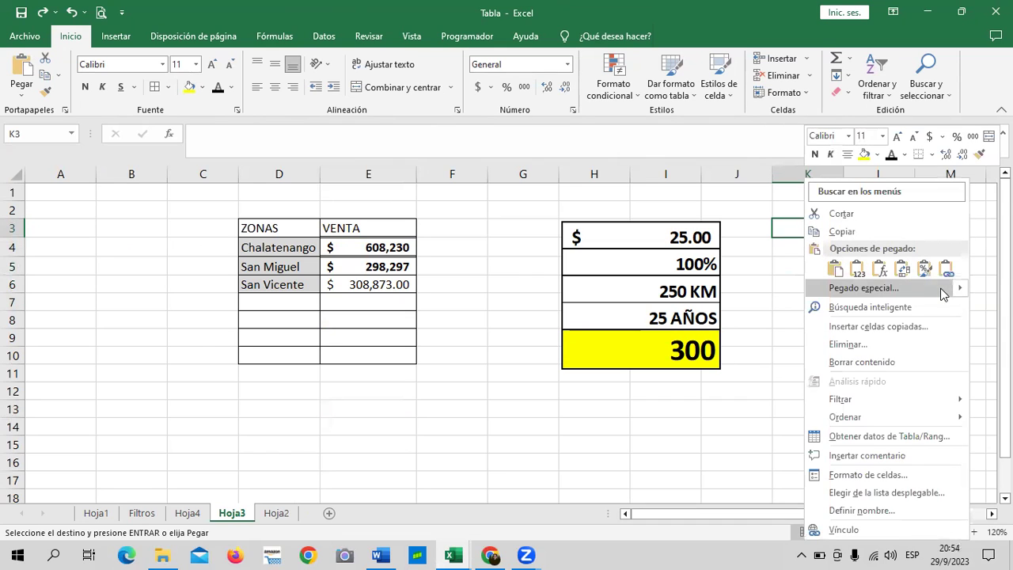
mouse_move(958, 289)
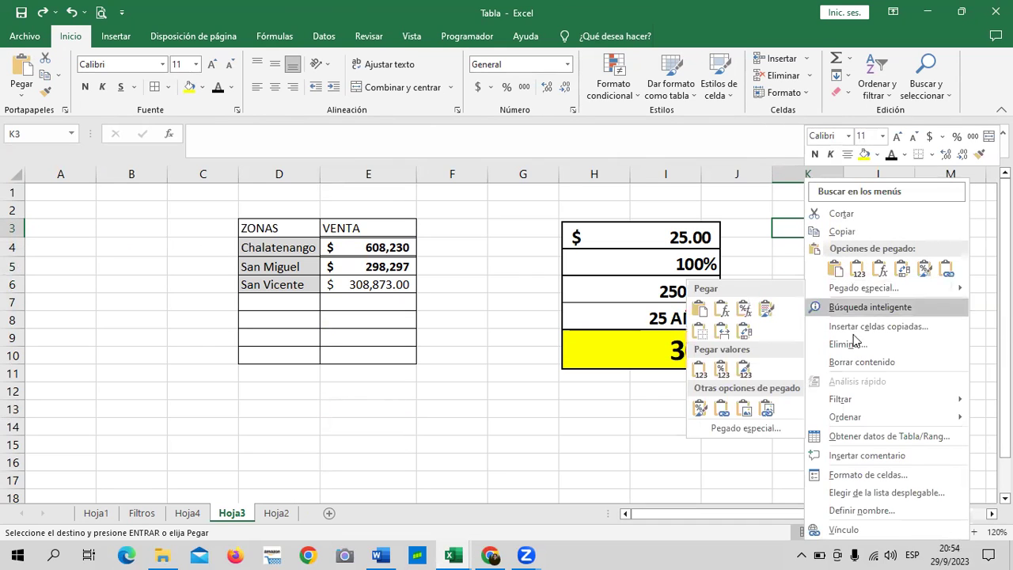
click(744, 408)
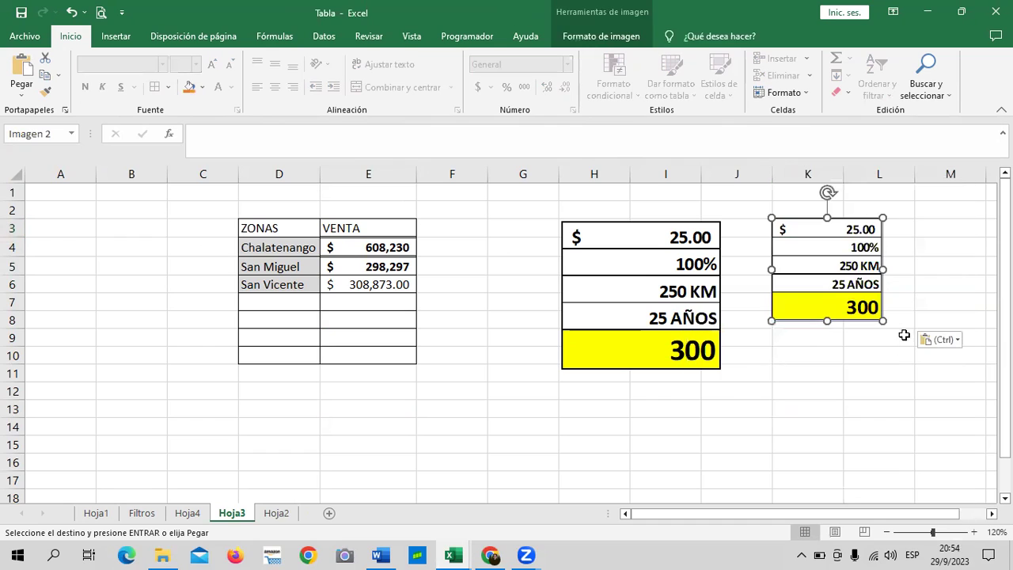
drag(882, 320, 942, 376)
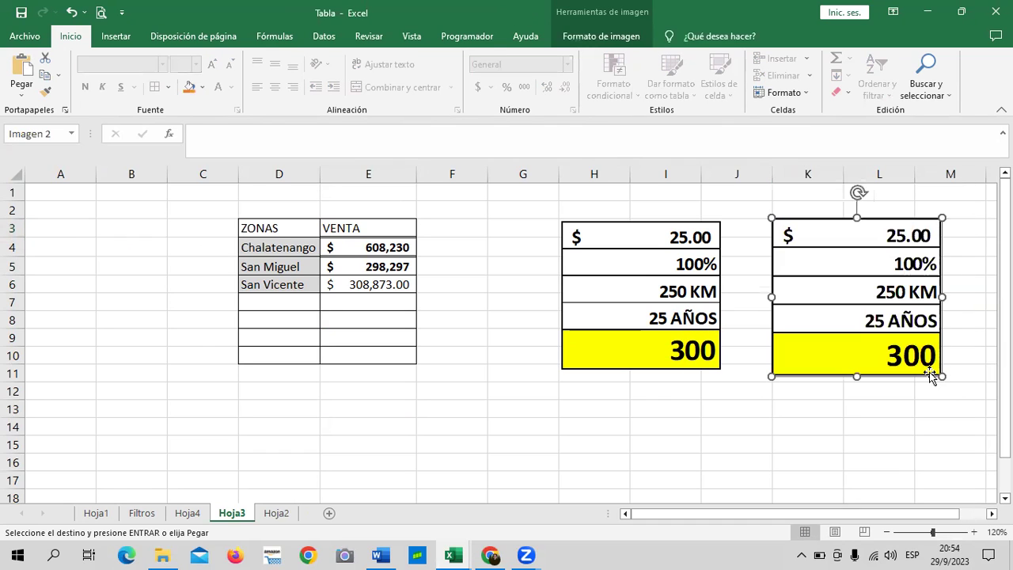
drag(941, 376, 928, 364)
click(783, 430)
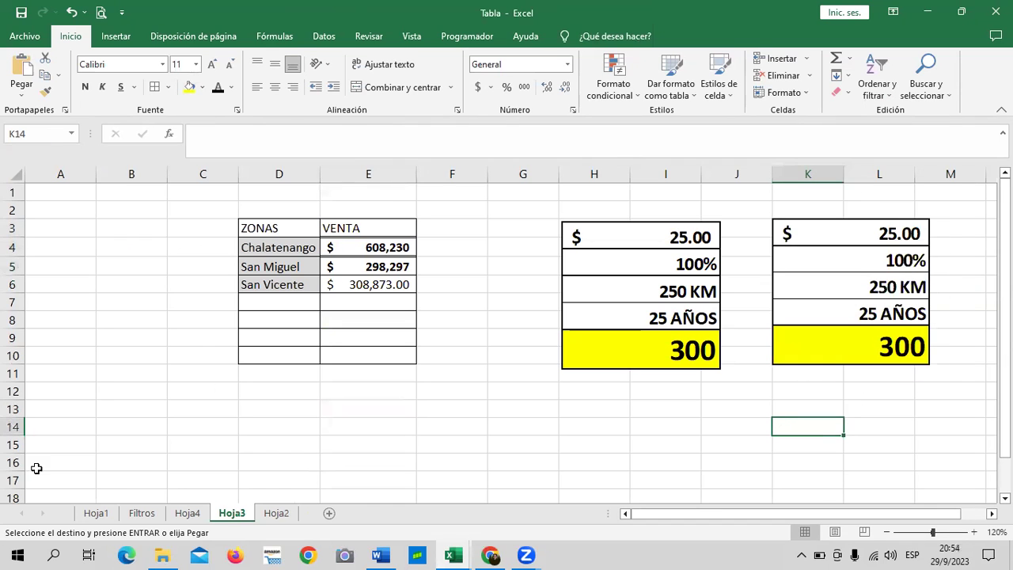
Step: In 1.4 Portapapeles, enter 5 in C10, 5 in C11 and 10 in C14 ($500.00, 50%, 10)
mouse_move(453, 554)
click(351, 493)
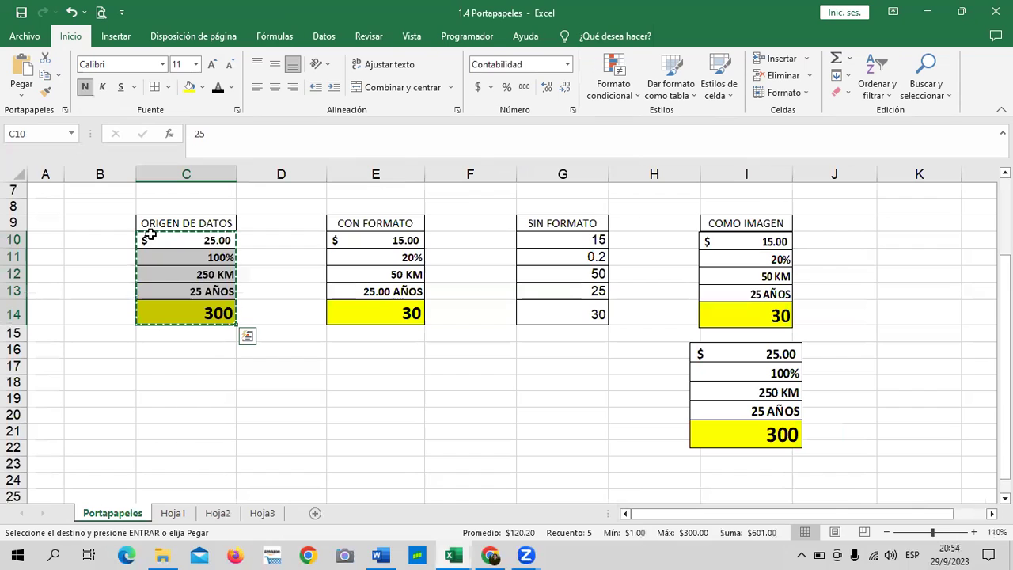
key(Escape)
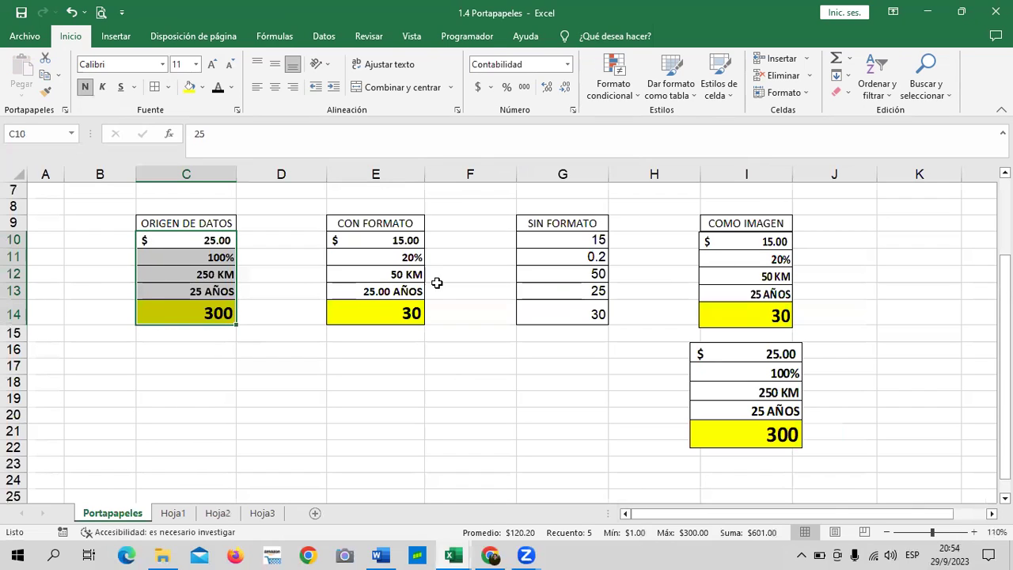
click(174, 242)
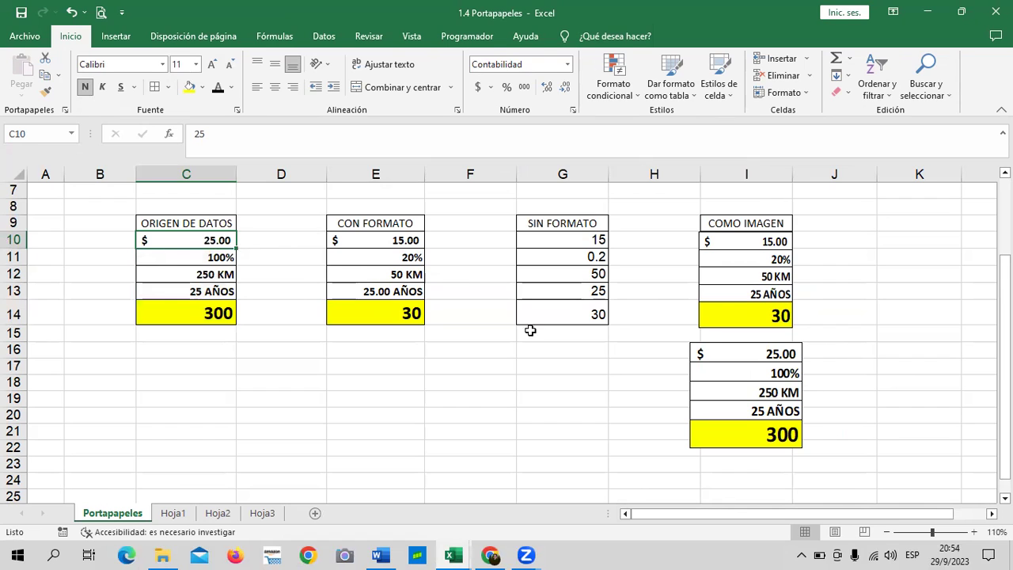
text(5)
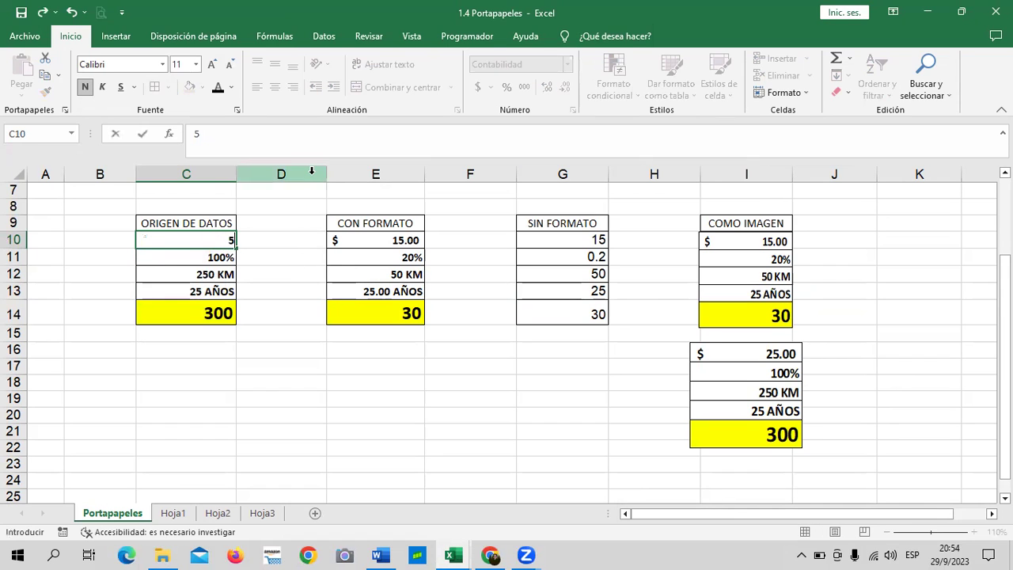
key(Return)
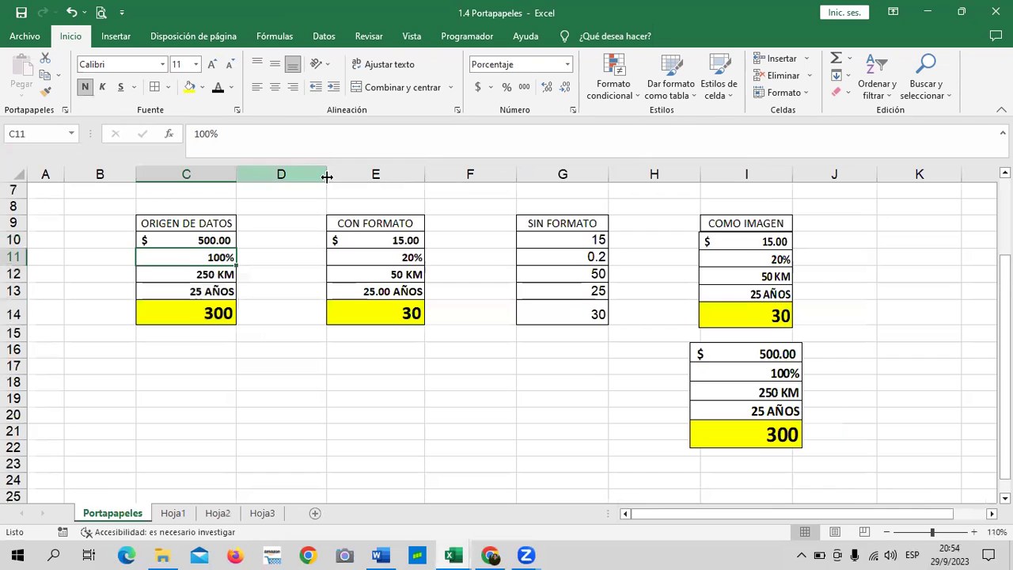
text(5)
key(Return)
scroll(221, 265, down, 1)
click(218, 269)
text(10)
key(Return)
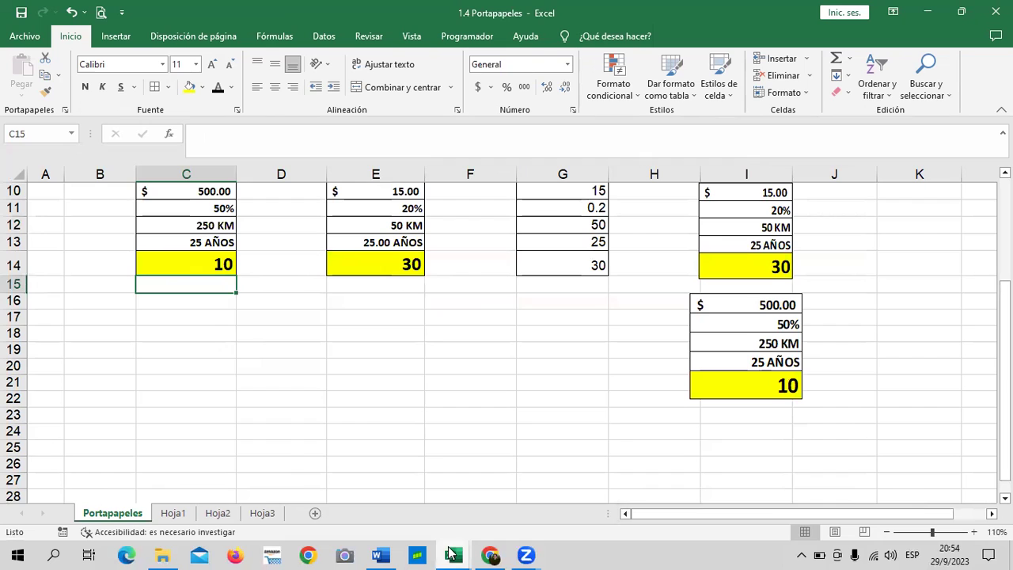
Step: In Tabla, compare the linked and static pictures and nudge the static one slightly up
mouse_move(451, 554)
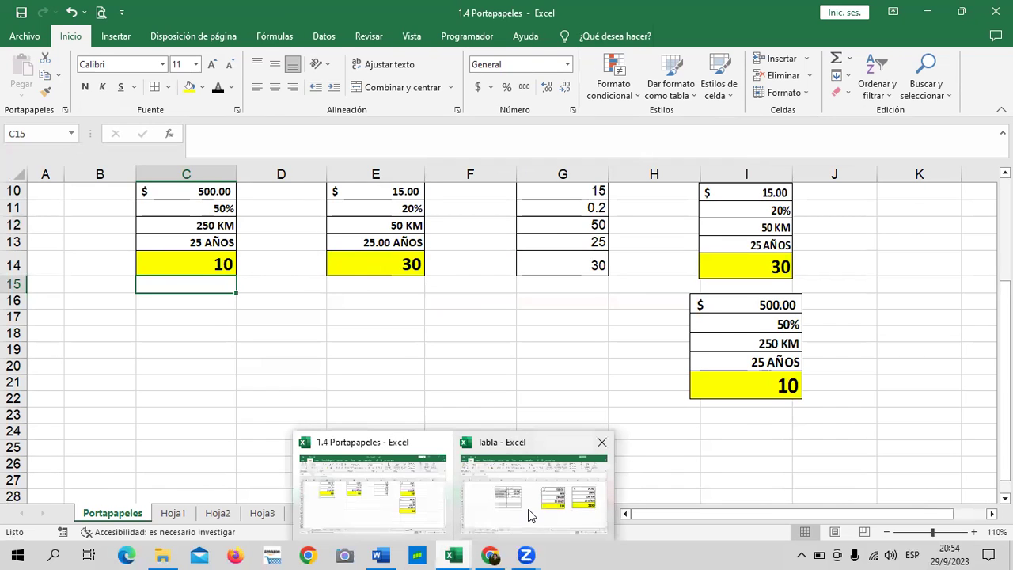
click(528, 511)
click(680, 243)
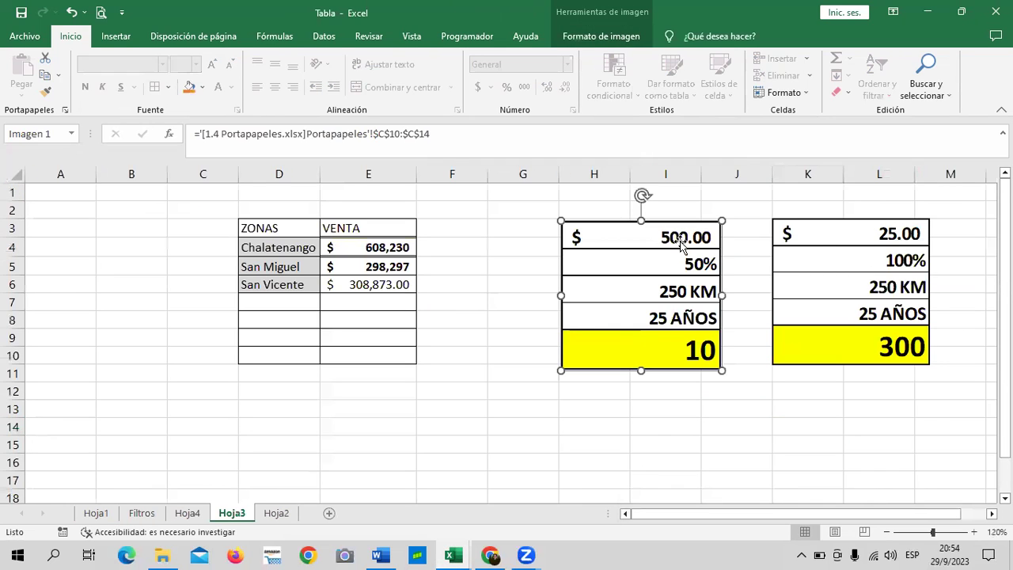
click(820, 235)
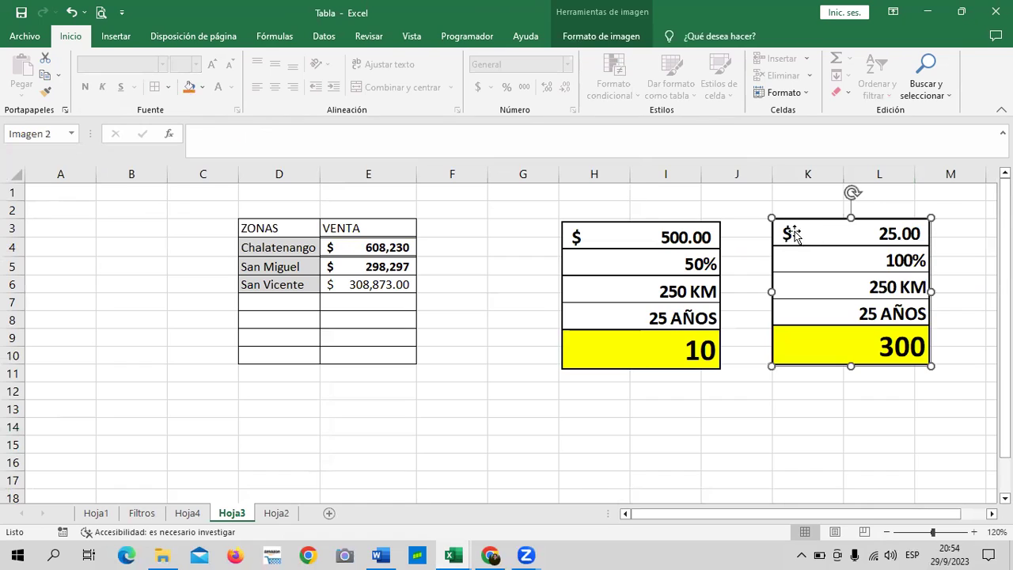
click(688, 240)
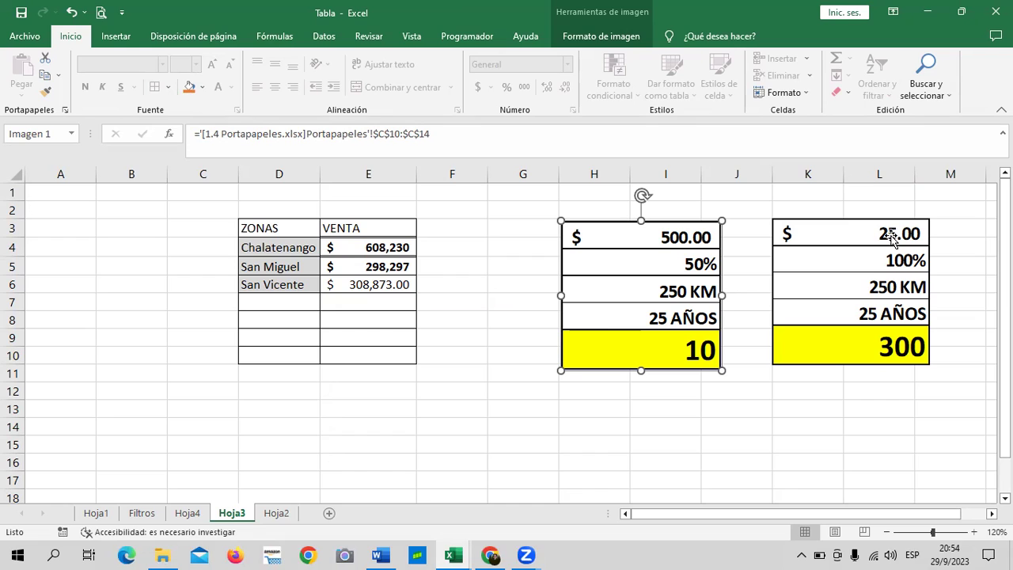
drag(887, 238, 872, 231)
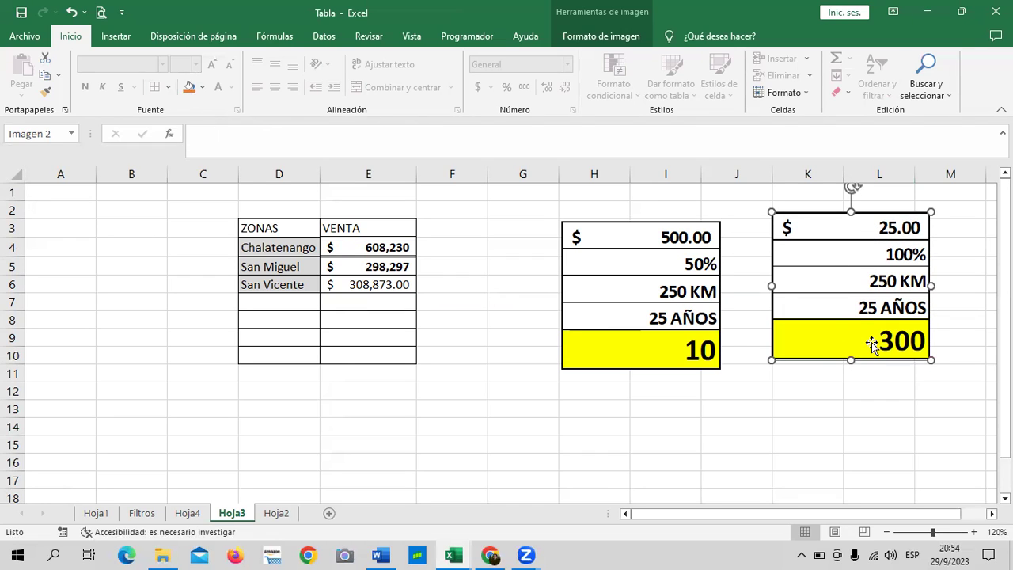
click(645, 357)
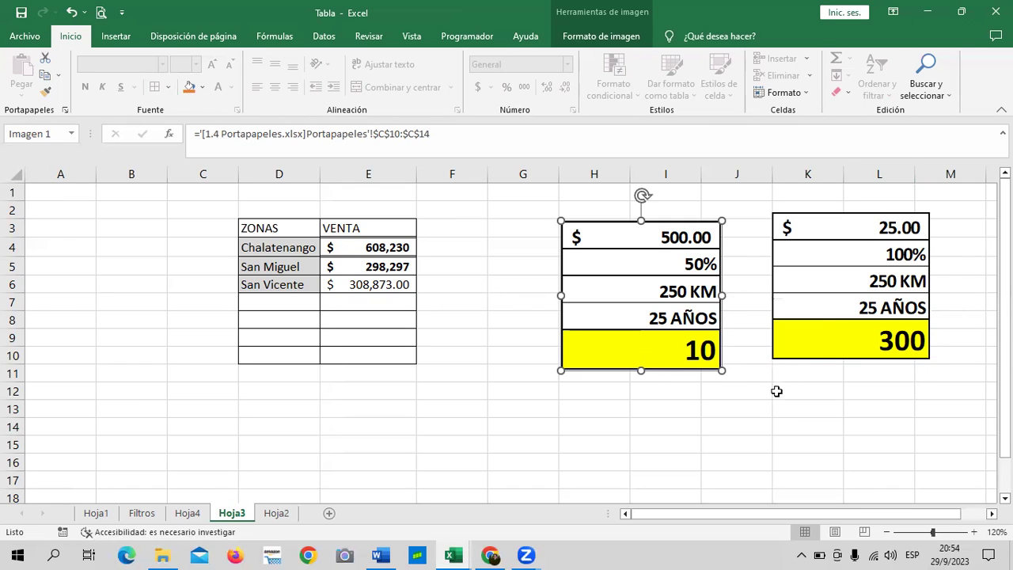
click(773, 424)
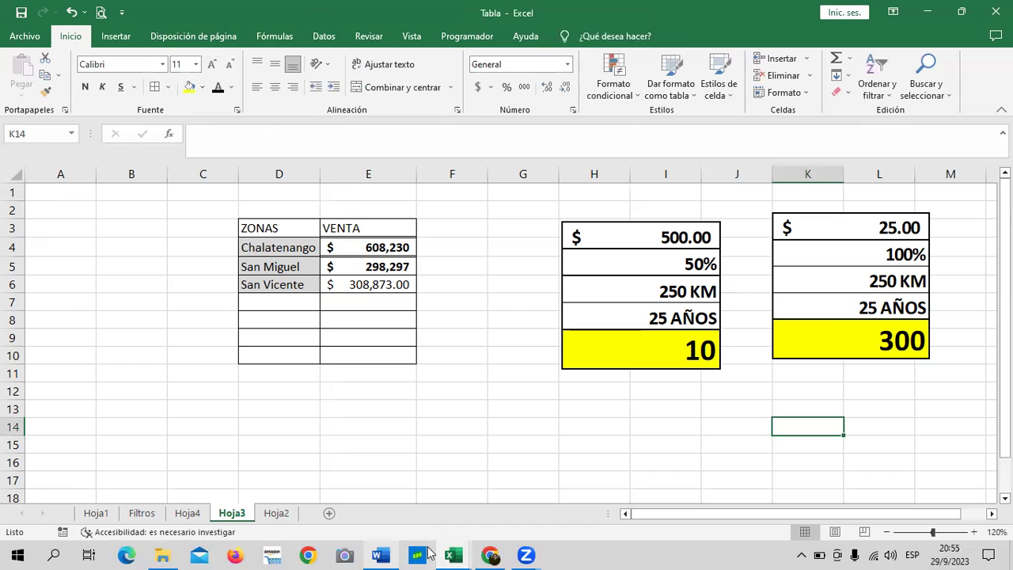
Step: Back in 1.4 Portapapeles, select and copy the ORIGEN DE DATOS range C10:C14
mouse_move(461, 553)
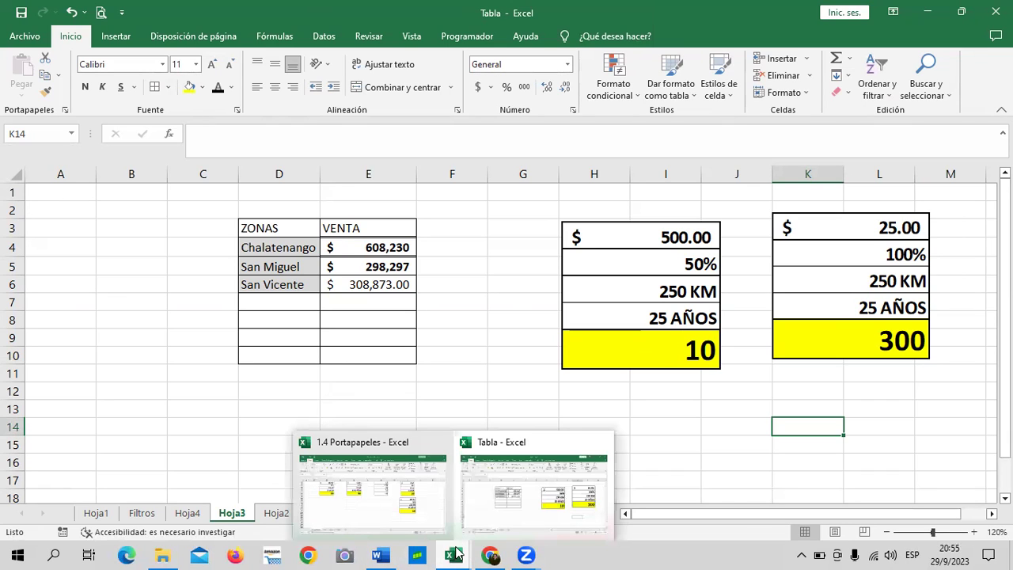
click(389, 518)
scroll(273, 218, up, 2)
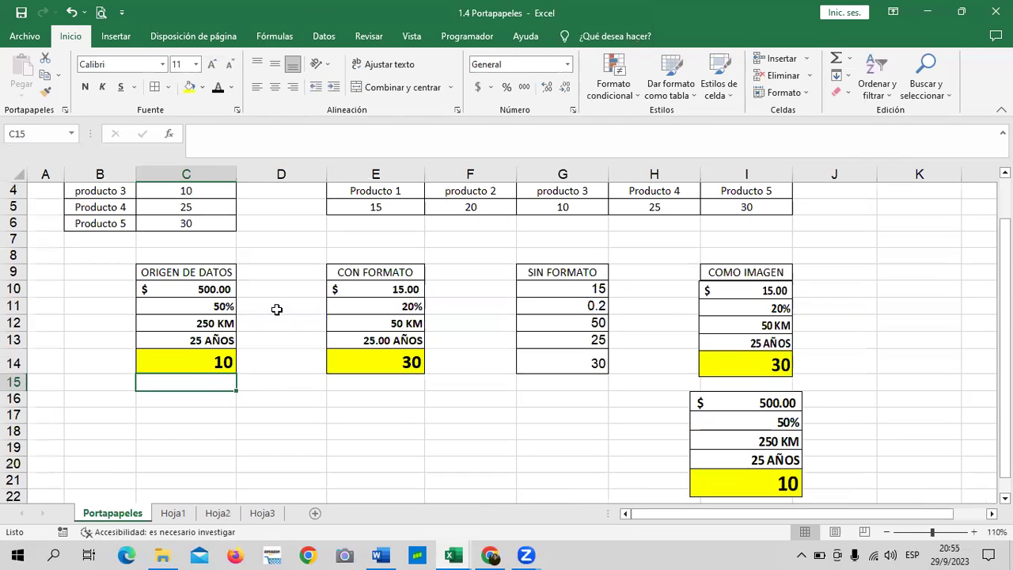
click(281, 304)
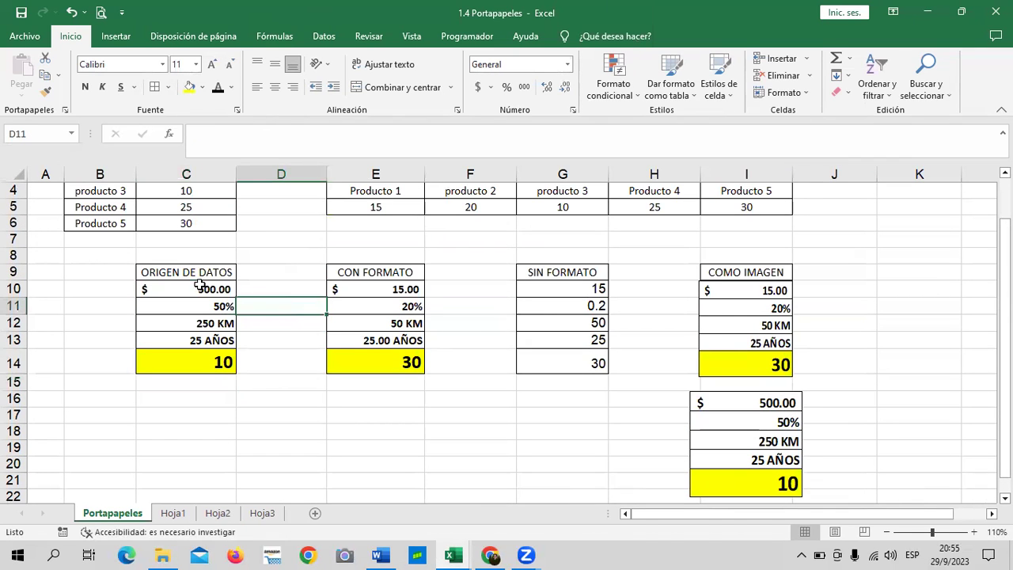
drag(200, 285, 206, 356)
right_click(183, 304)
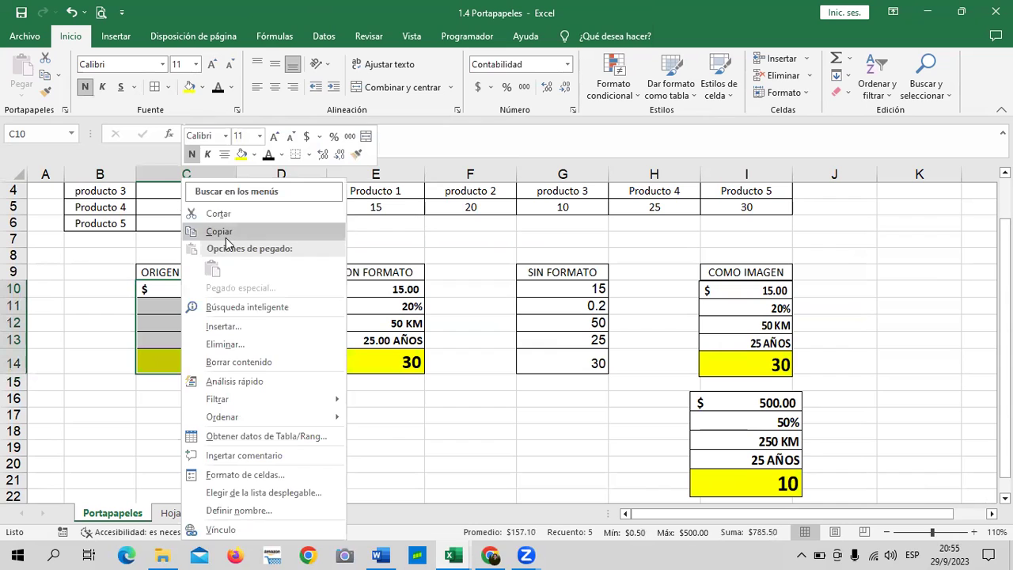
click(229, 234)
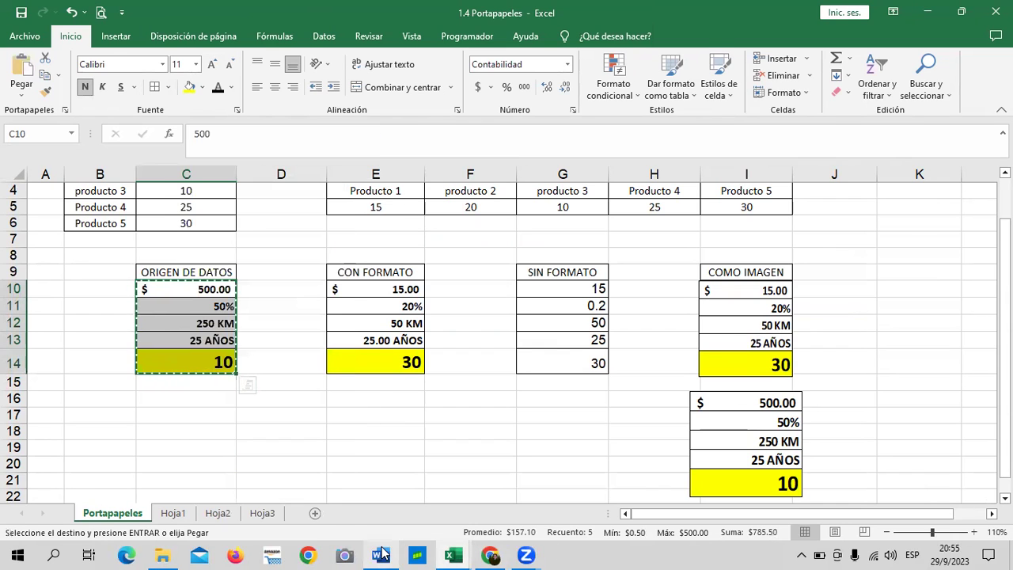
click(382, 554)
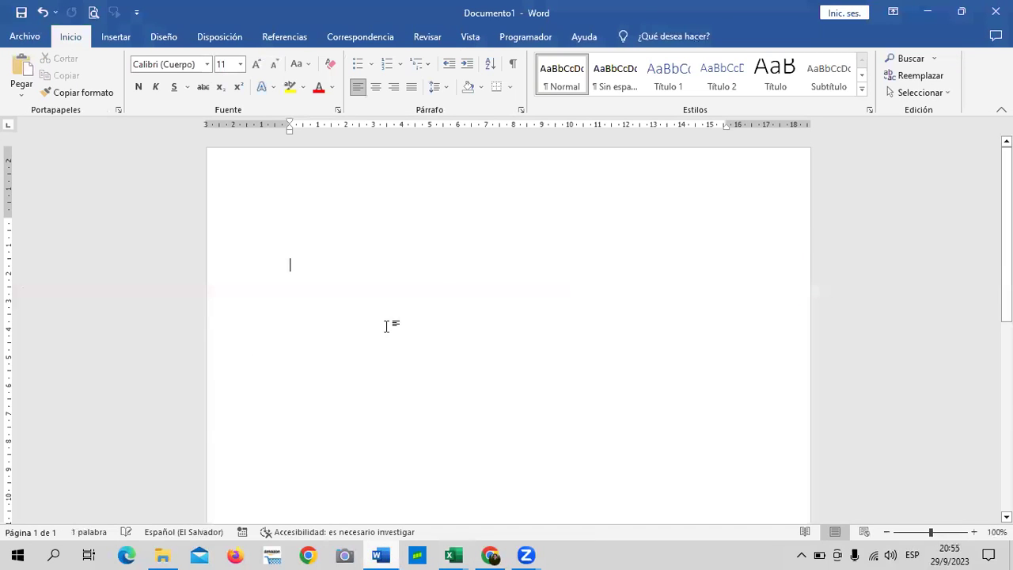
Step: Paste the ORIGEN DE DATOS cells into Documento1 as a linked table, widened so each value fits one line
right_click(307, 249)
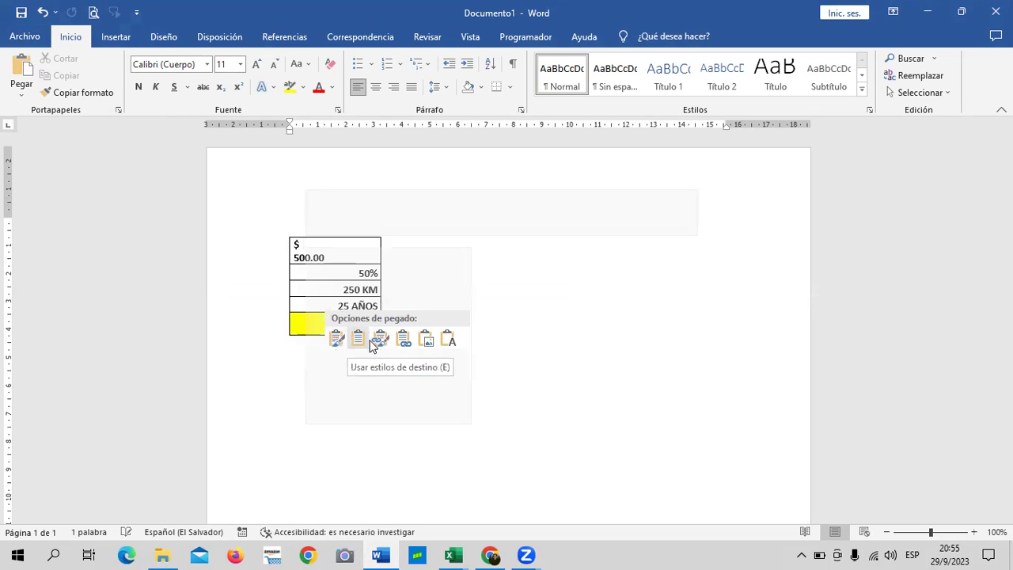
click(381, 340)
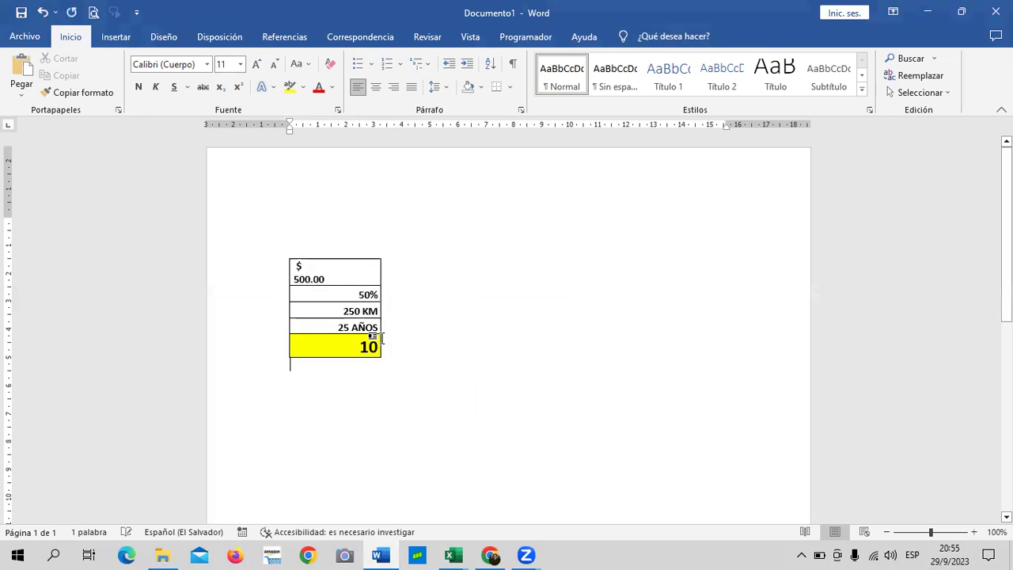
click(334, 286)
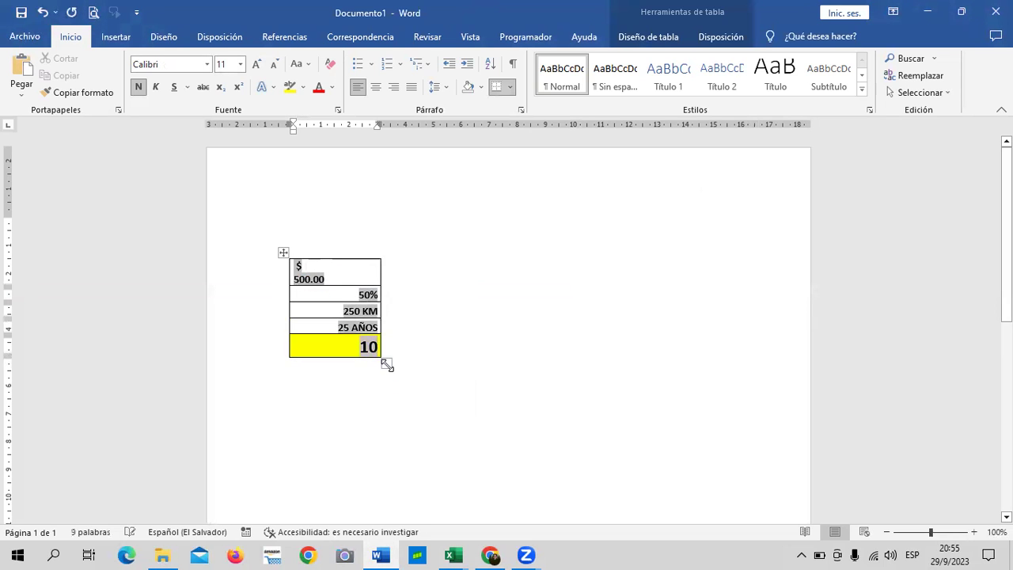
drag(388, 364, 432, 378)
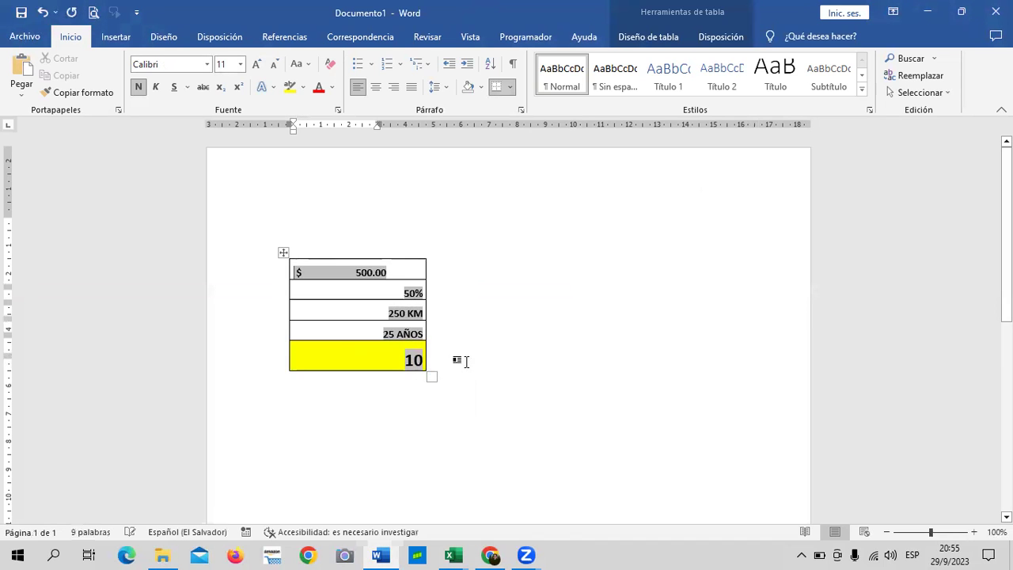
click(518, 326)
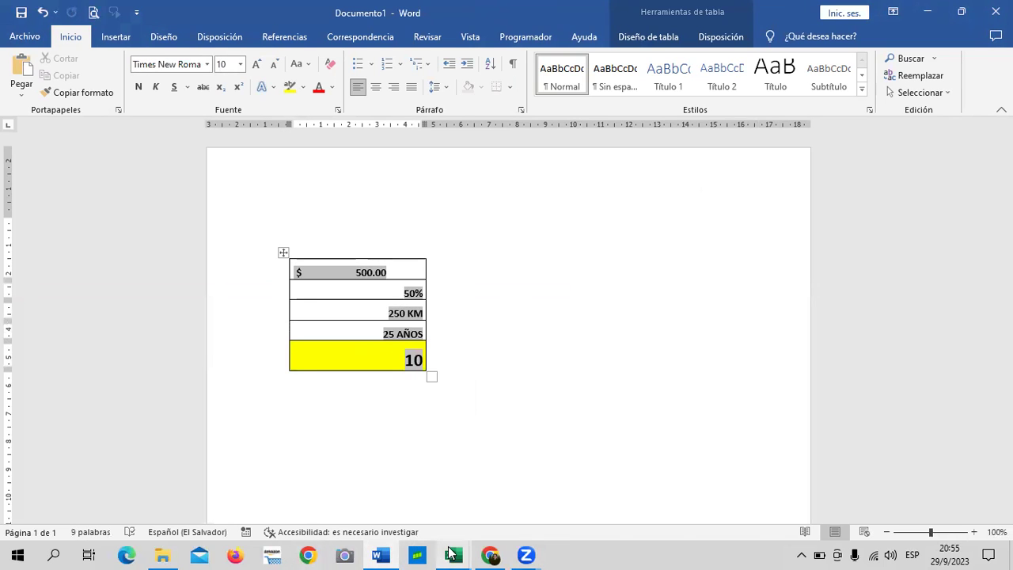
click(453, 555)
Step: Change C10 to 700, C11 to 75% and C12 to 25 KM
click(364, 513)
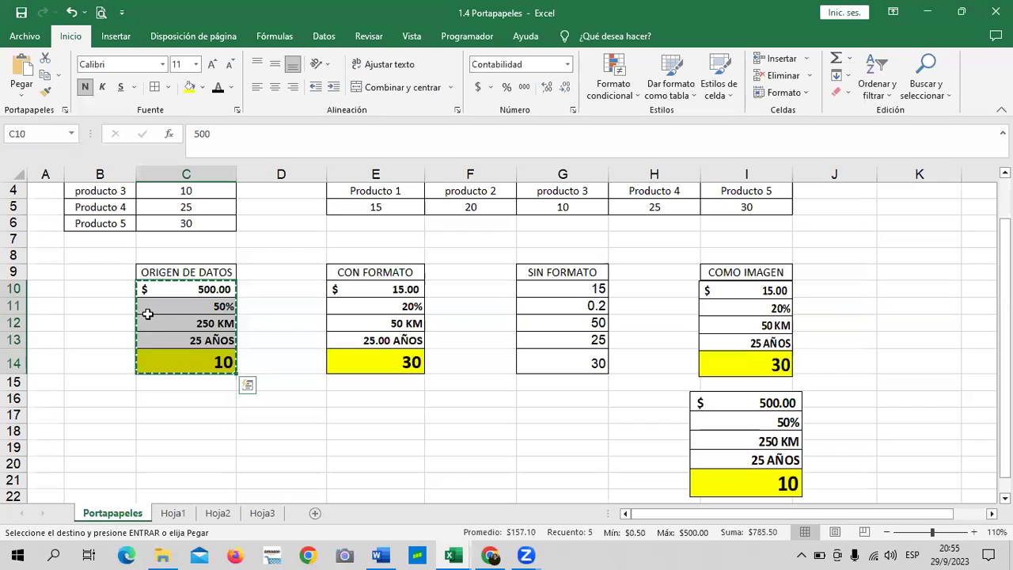
click(195, 287)
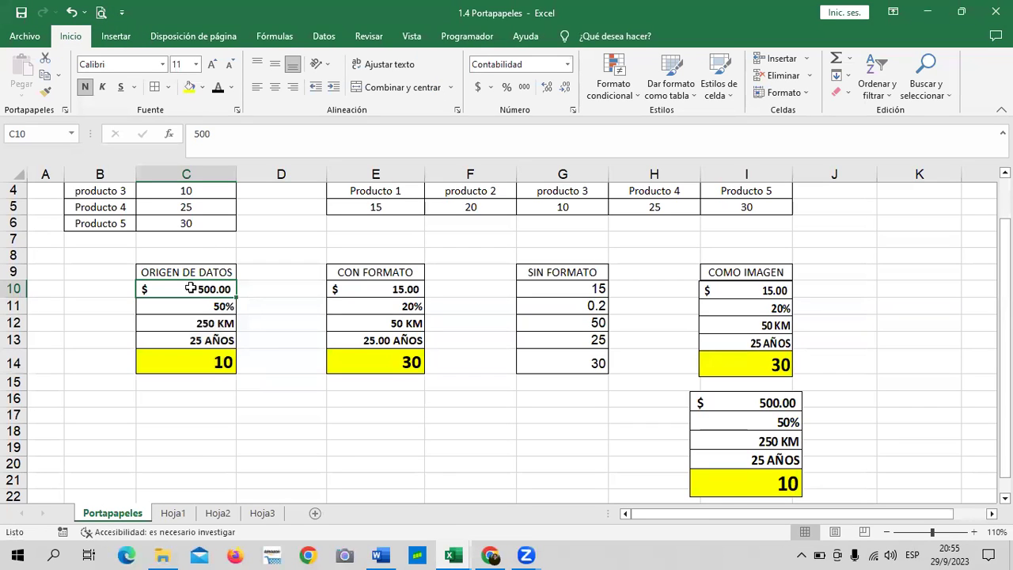
text(700)
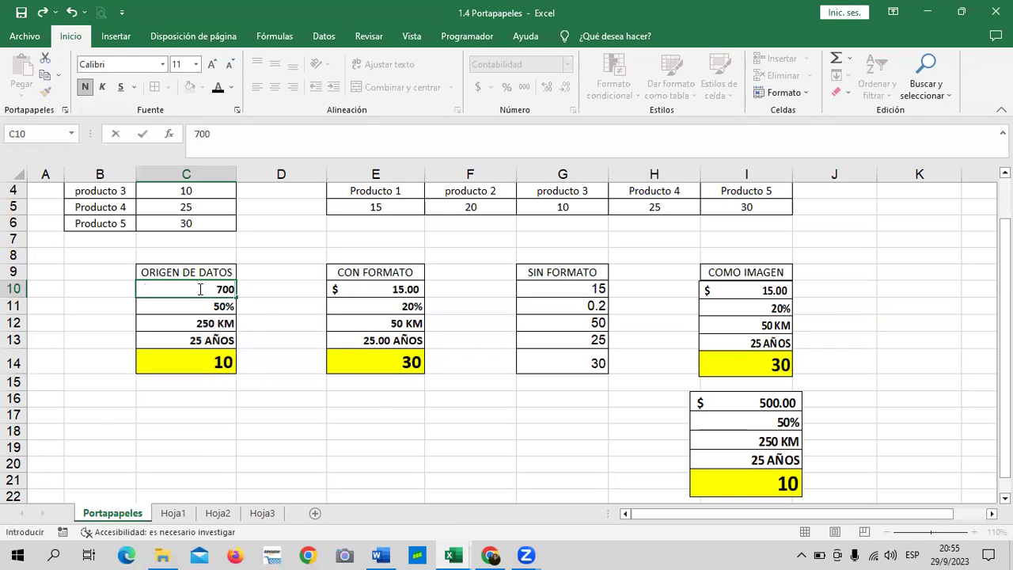
click(204, 305)
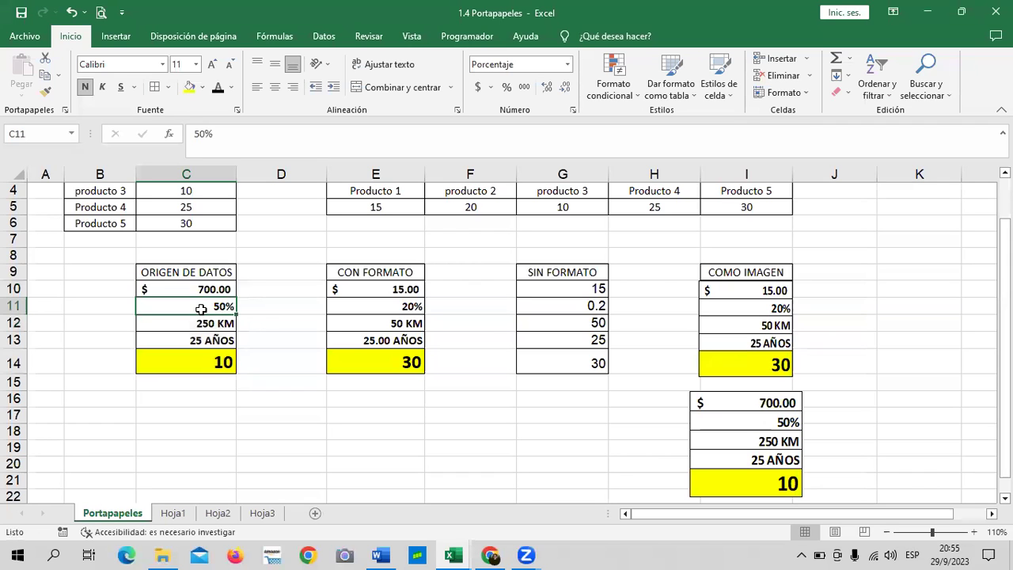
text(75)
key(Return)
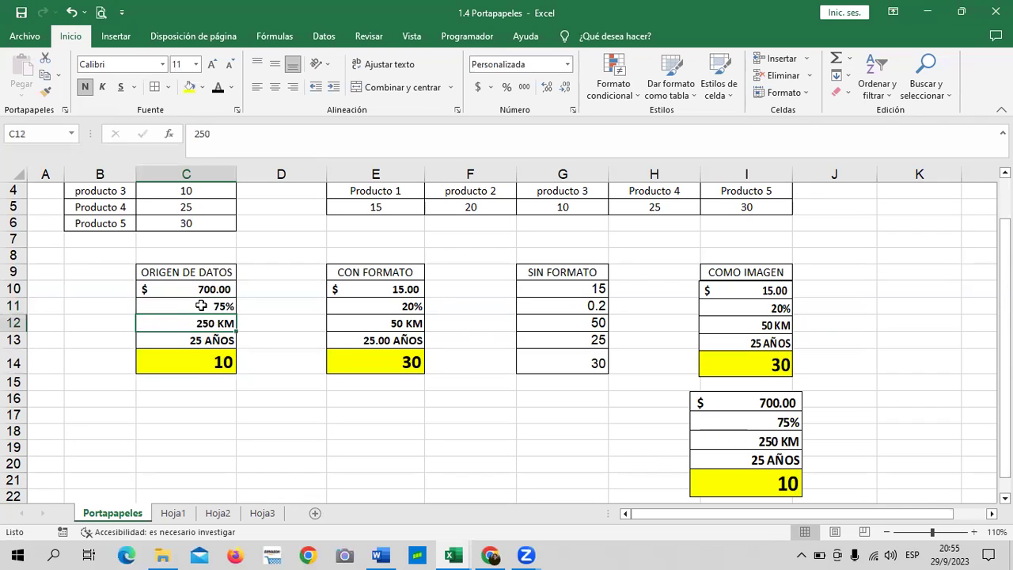
click(222, 133)
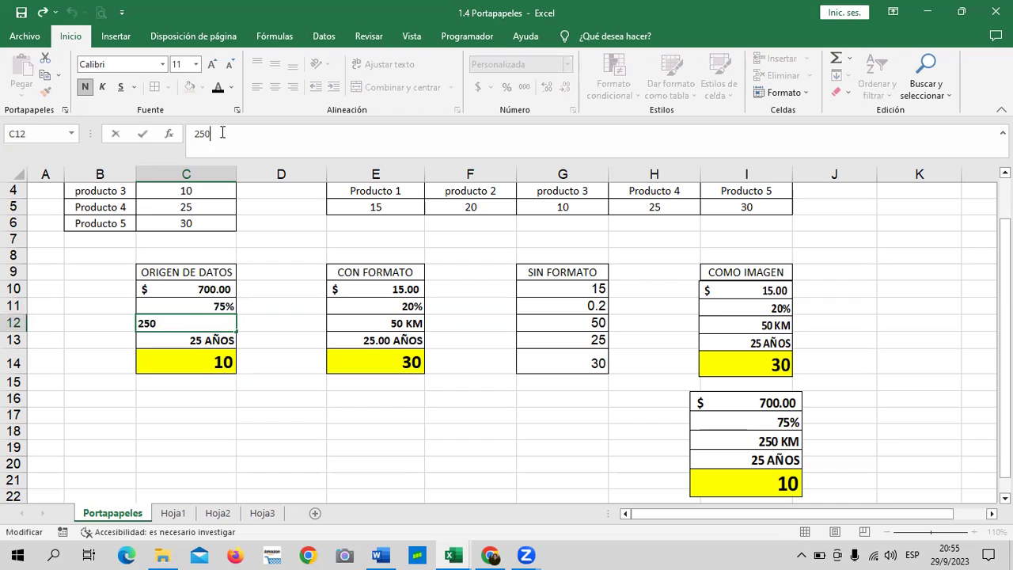
key(BackSpace)
key(BackSpace)
key(Return)
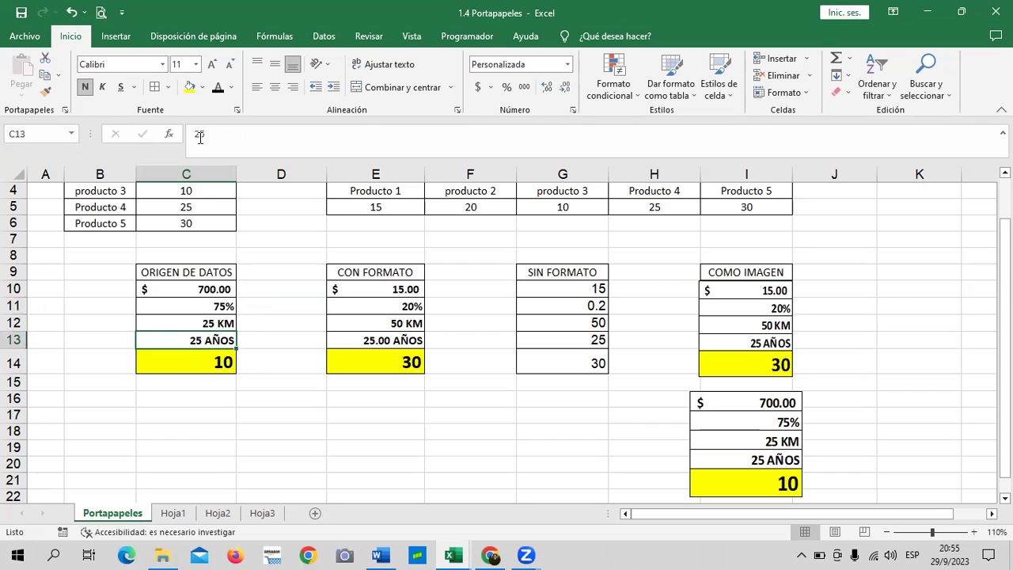
Step: Set C13 to 75 AÑOS and C14 to 25
click(200, 134)
key(BackSpace)
text(75)
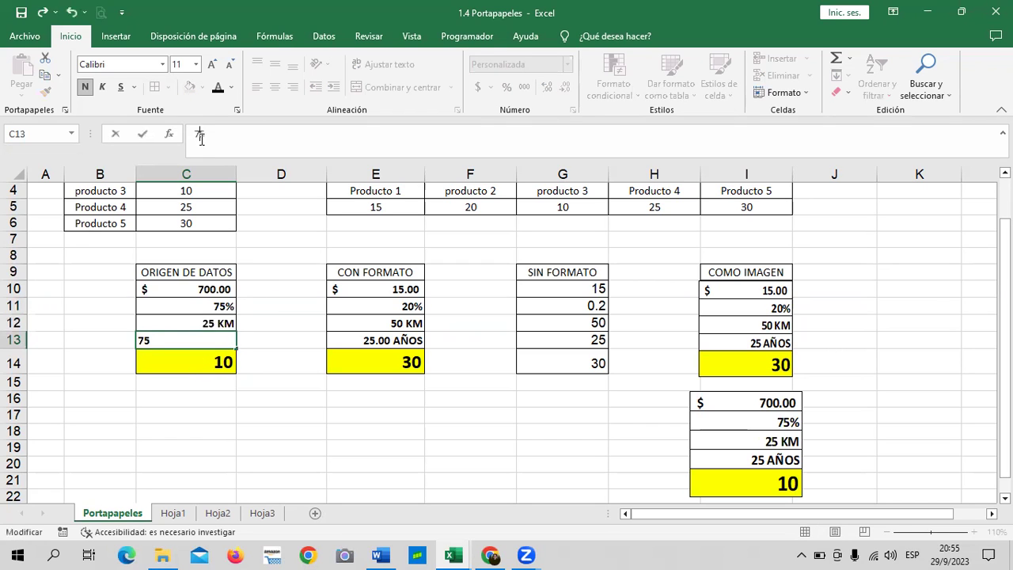
key(Return)
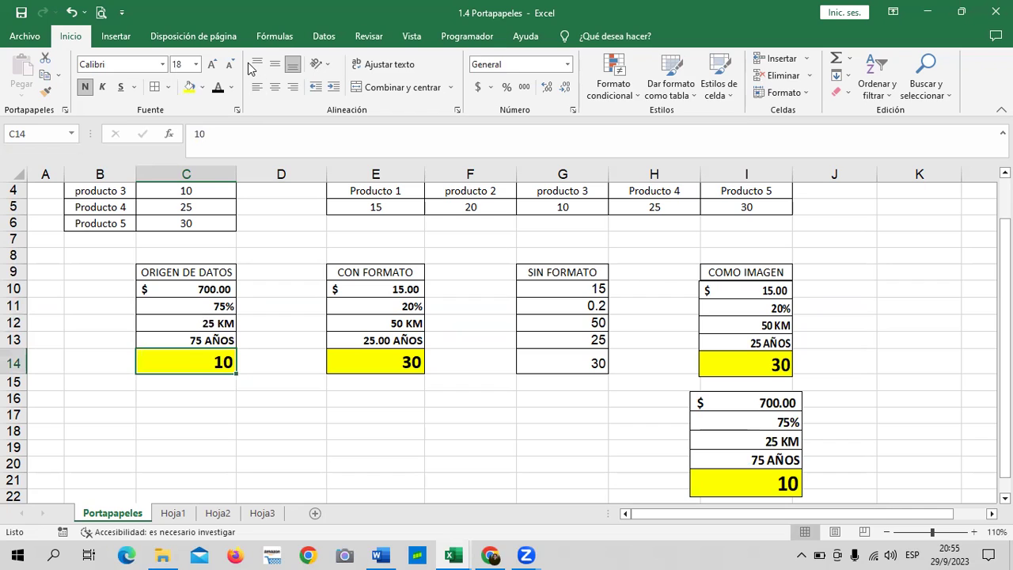
text(25)
key(Return)
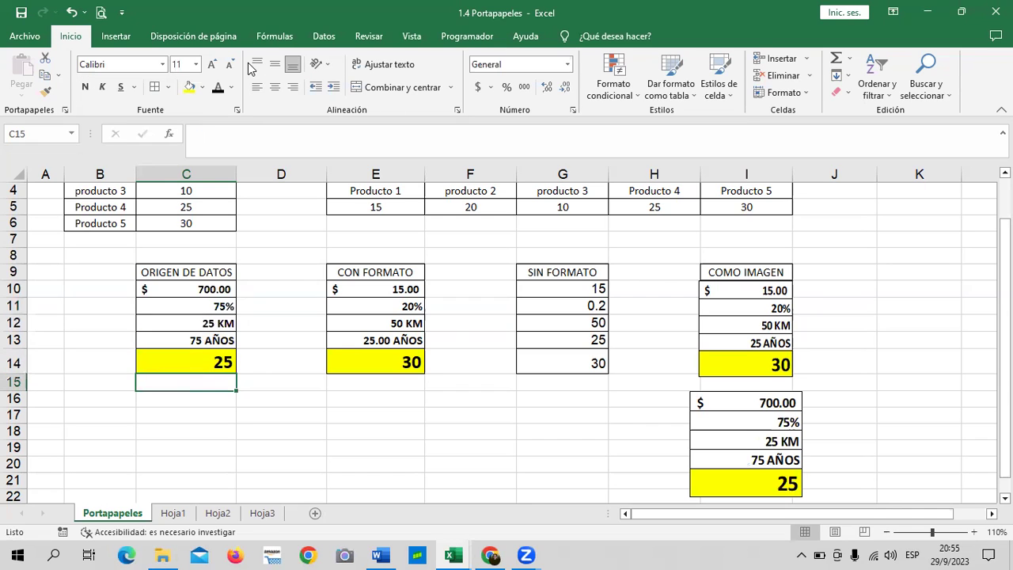
click(485, 446)
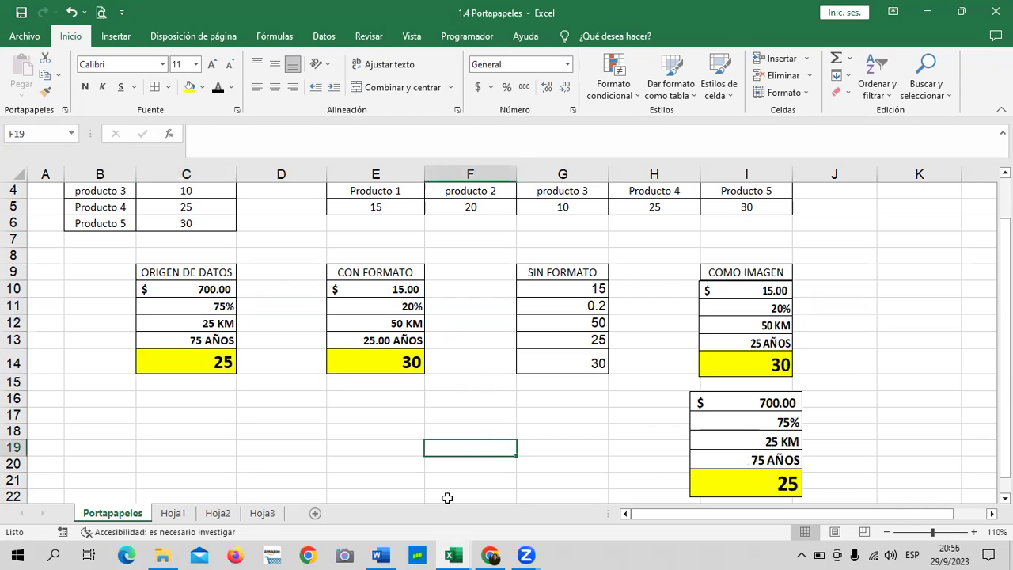
click(387, 554)
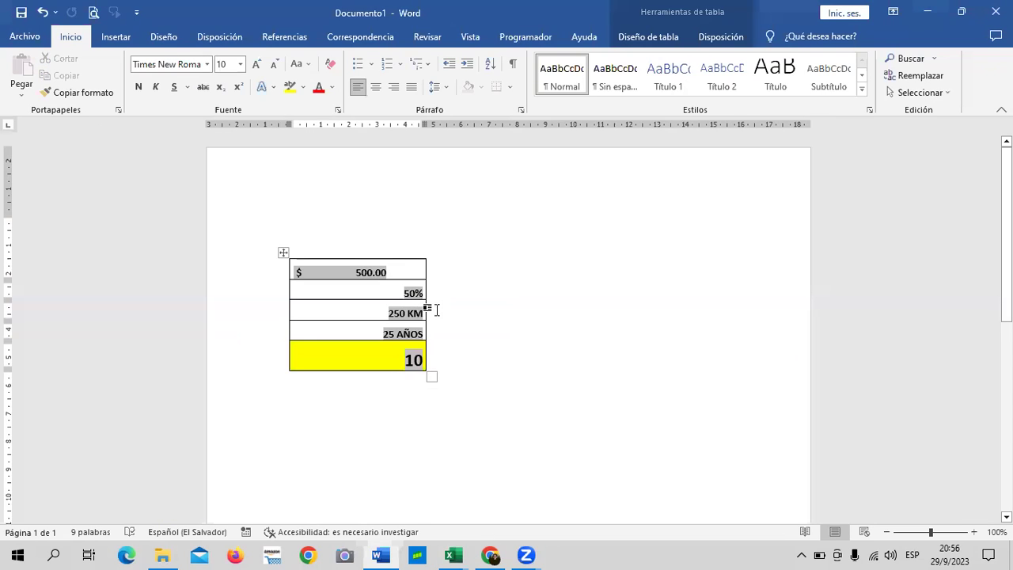
Step: Use Actualizar vínculo on the Word table to show $700.00, 75%, 25 KM, 75 AÑOS and 25
right_click(417, 273)
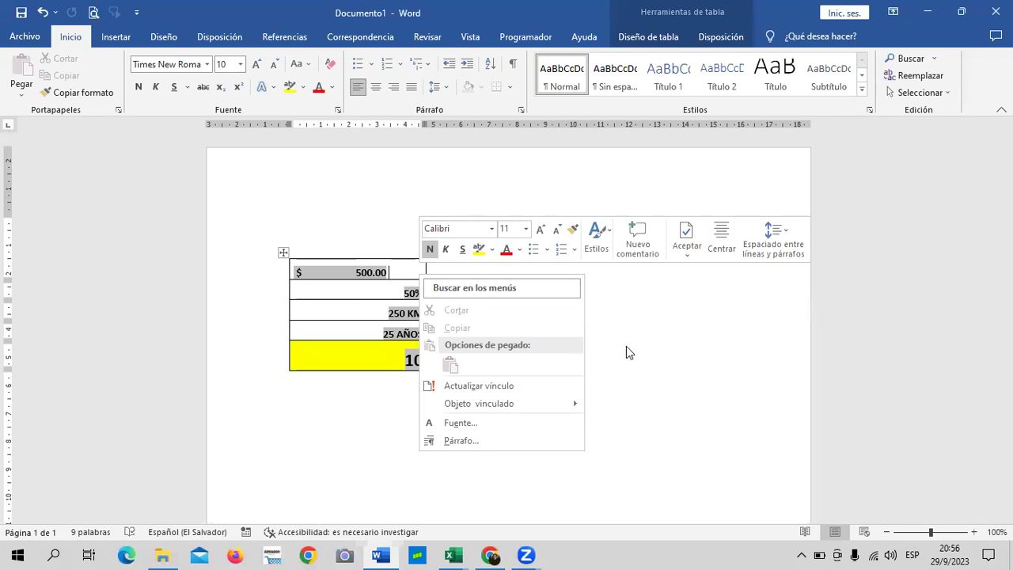
click(550, 309)
right_click(331, 285)
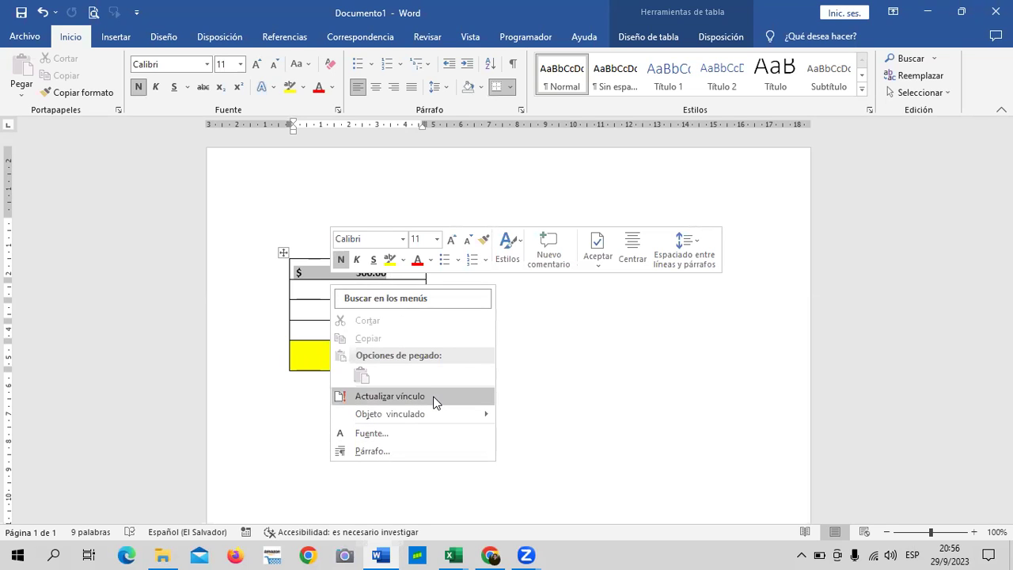
click(390, 395)
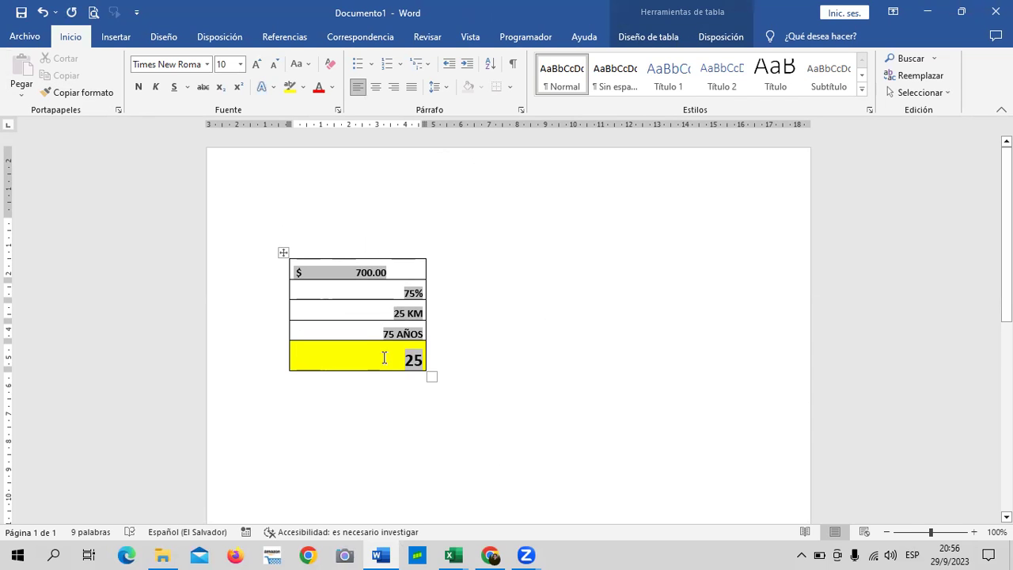
Step: On Tabla's Hoja3, delete the static picture still showing 25.00 and 300
mouse_move(457, 554)
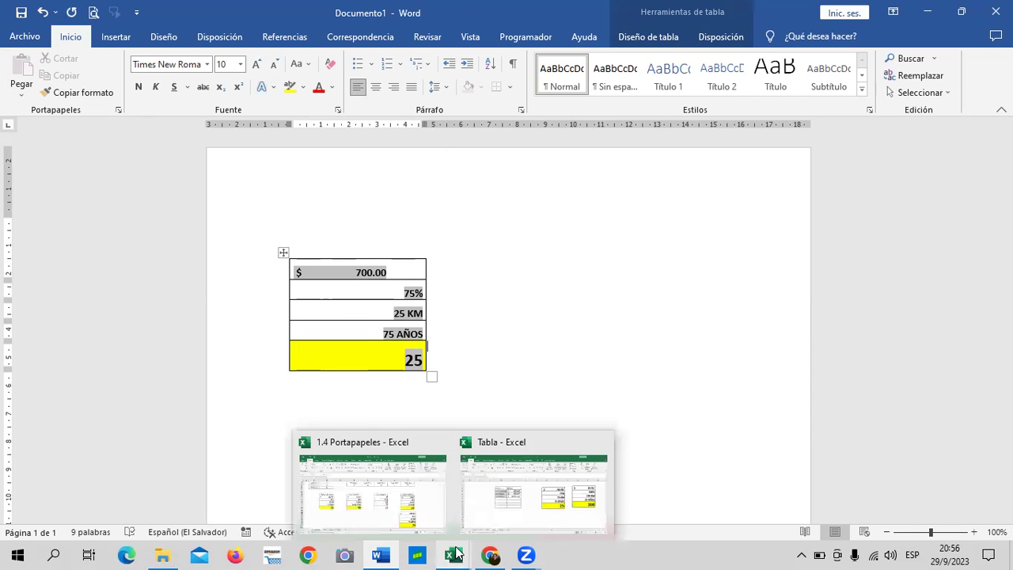
click(515, 518)
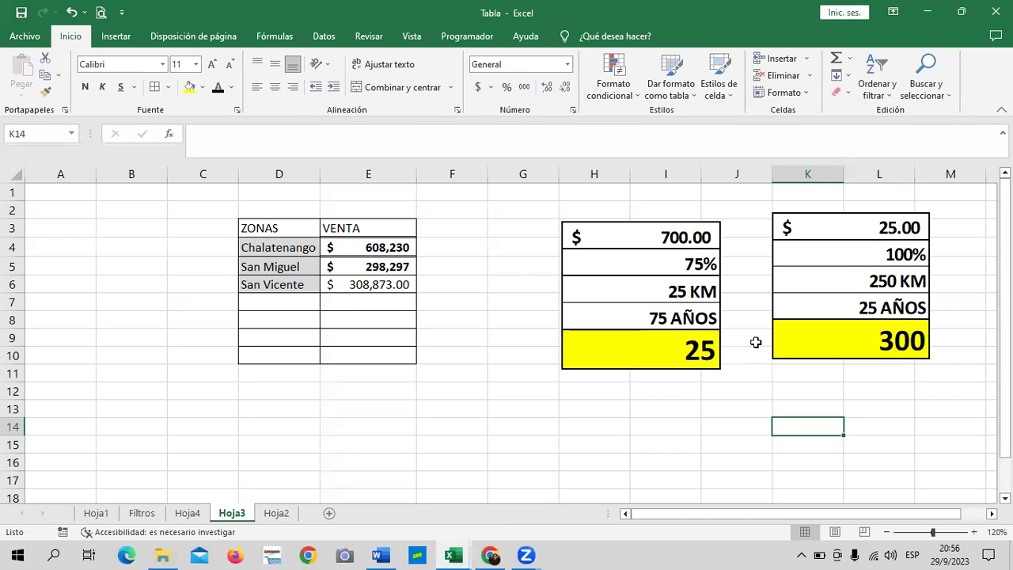
click(724, 331)
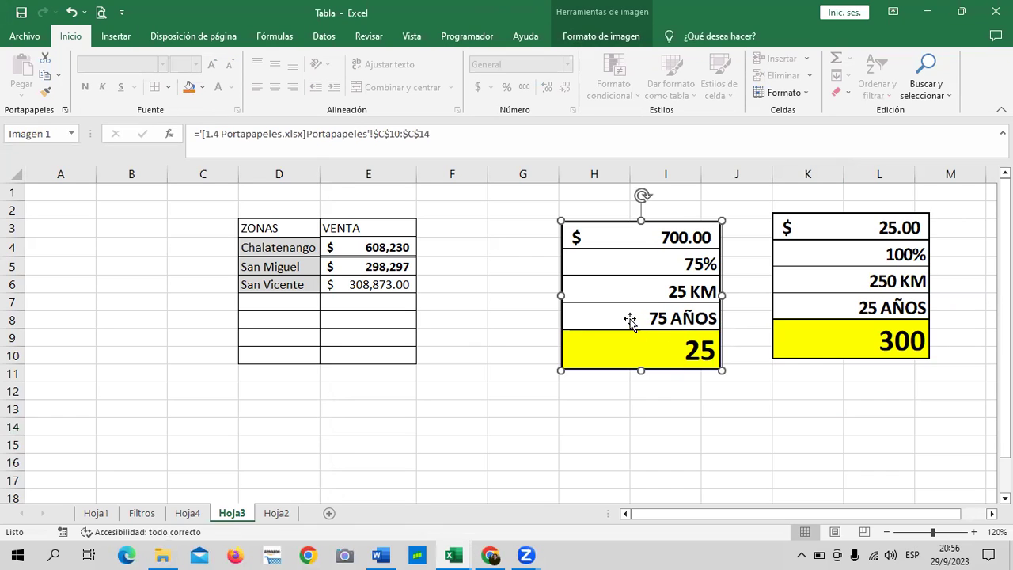
click(848, 238)
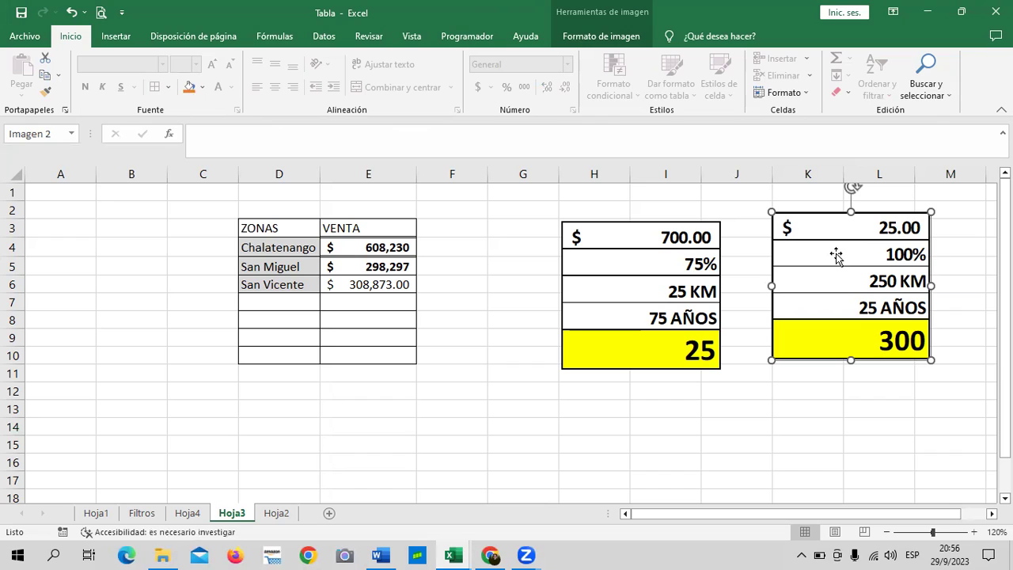
key(Delete)
click(869, 224)
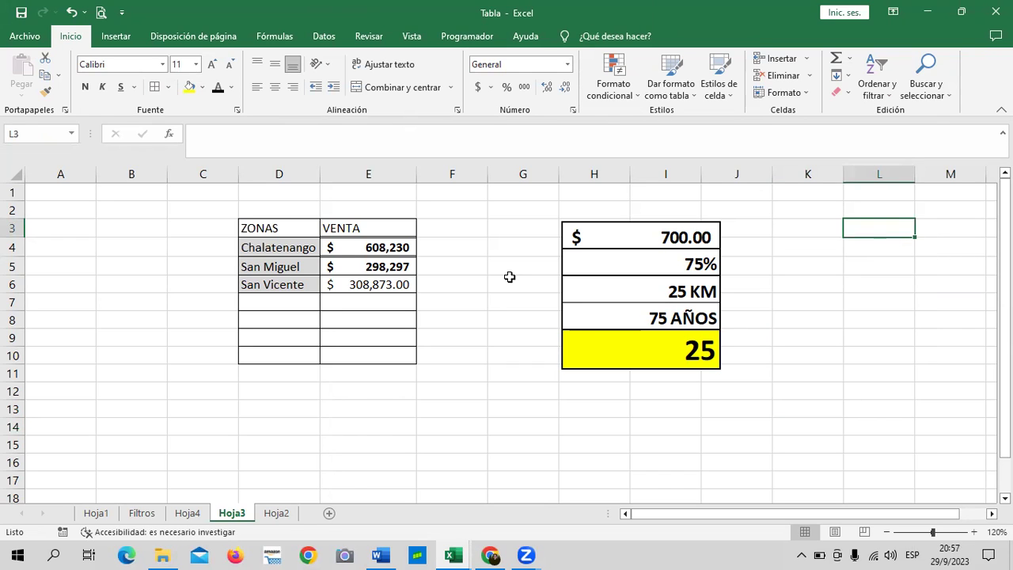
Step: Drag the linked picture of the $700.00 block one column to the right
click(557, 252)
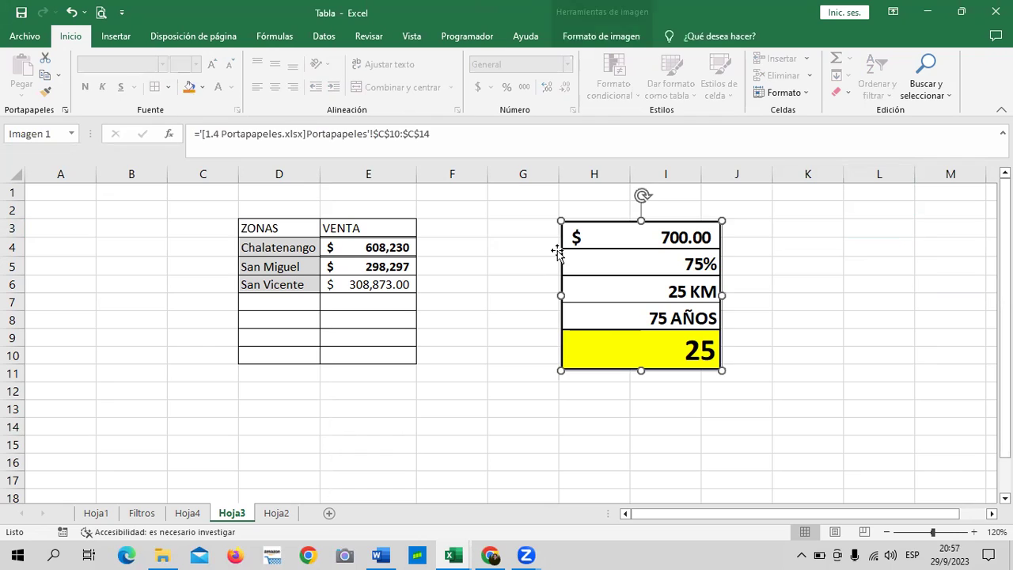
click(807, 287)
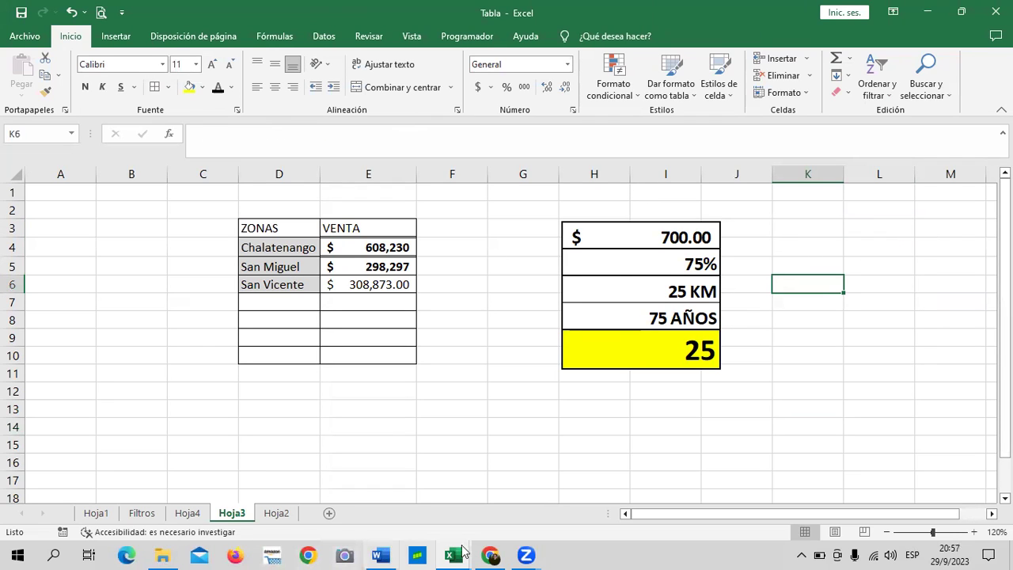
click(522, 356)
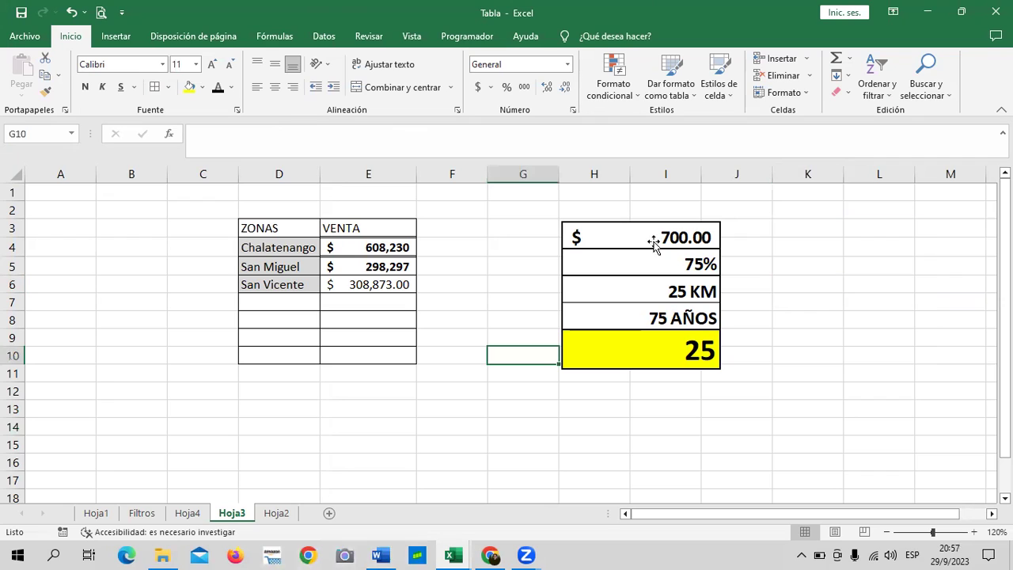
drag(638, 235, 702, 238)
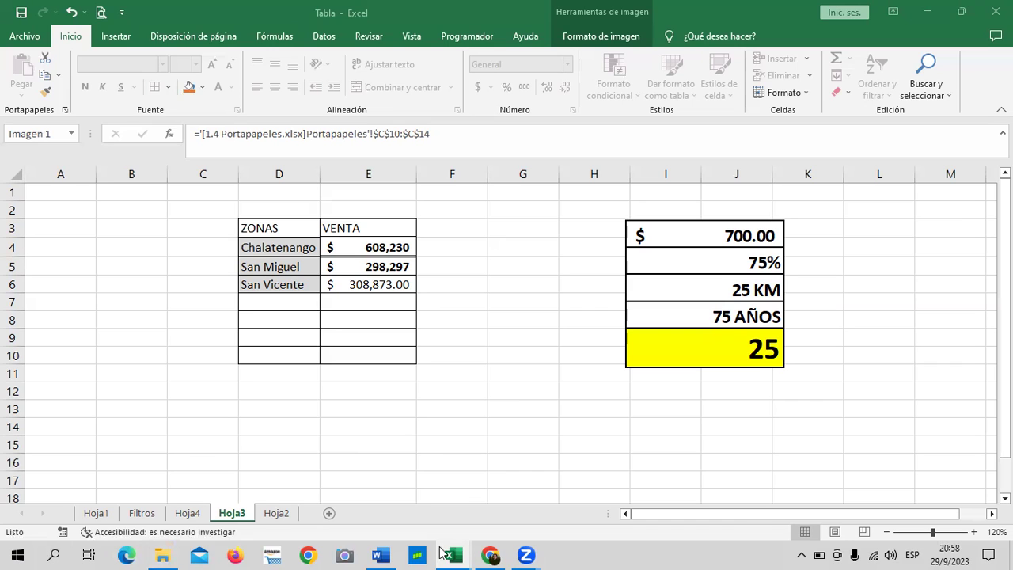
mouse_move(455, 553)
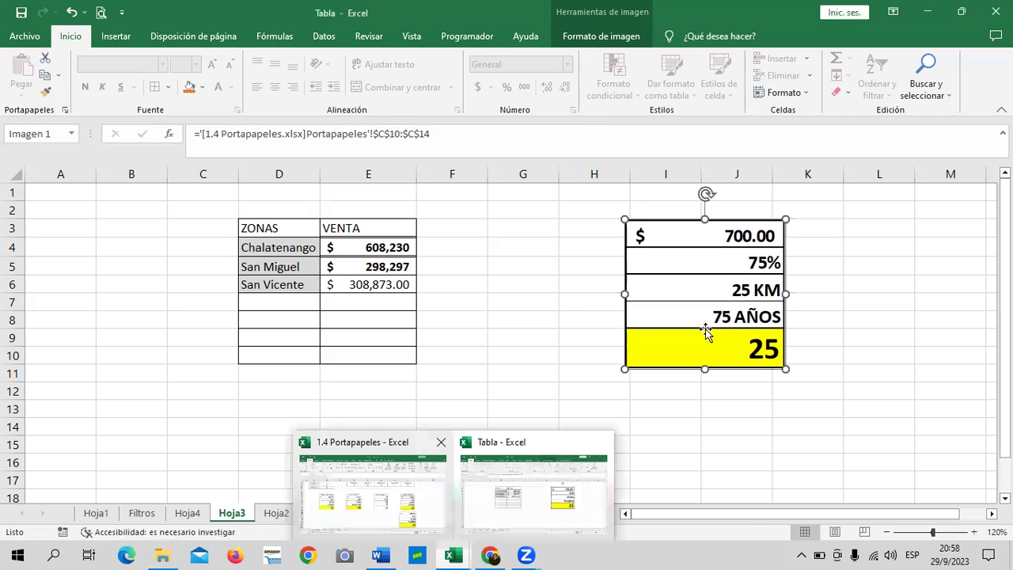
Step: In the 1.4 Portapapeles workbook, copy the ORIGEN DE DATOS values C10:C14
key(ctrl+Tab)
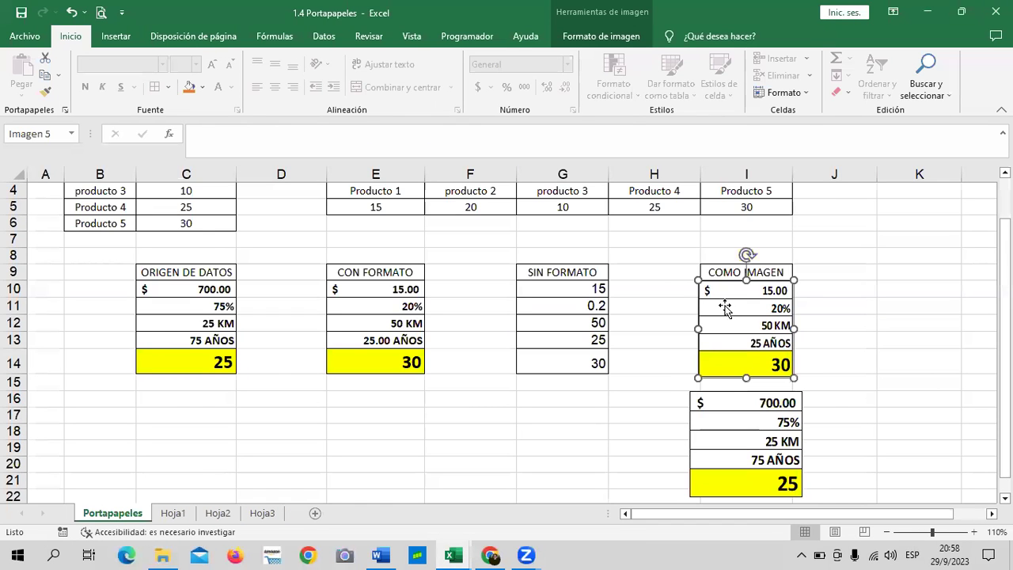
scroll(276, 363, down, 1)
drag(196, 237, 195, 313)
right_click(191, 250)
click(226, 231)
Step: Paste the block at C17 with Pegado especial > Sin bordes, then undo that paste
right_click(169, 369)
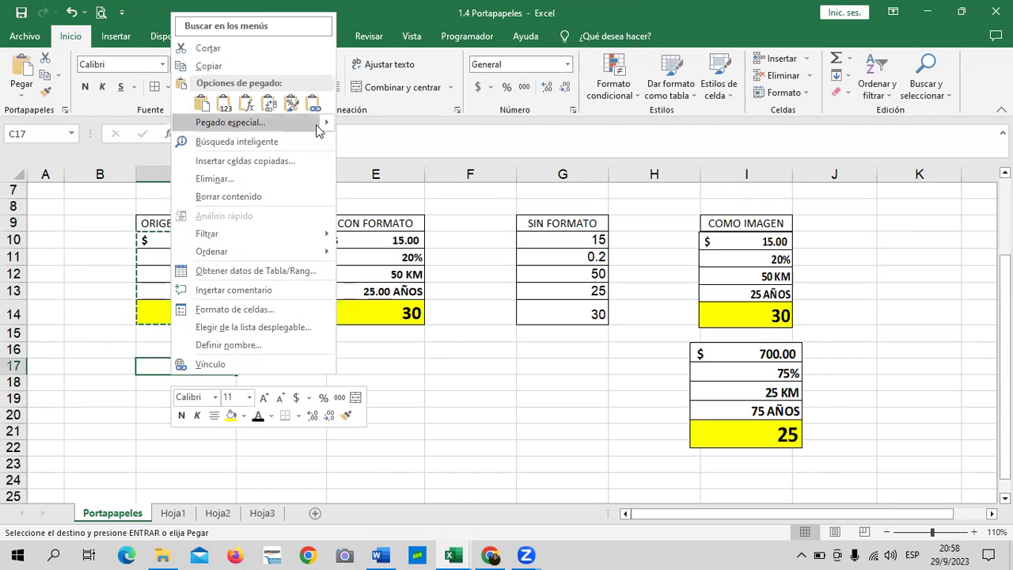
mouse_move(329, 129)
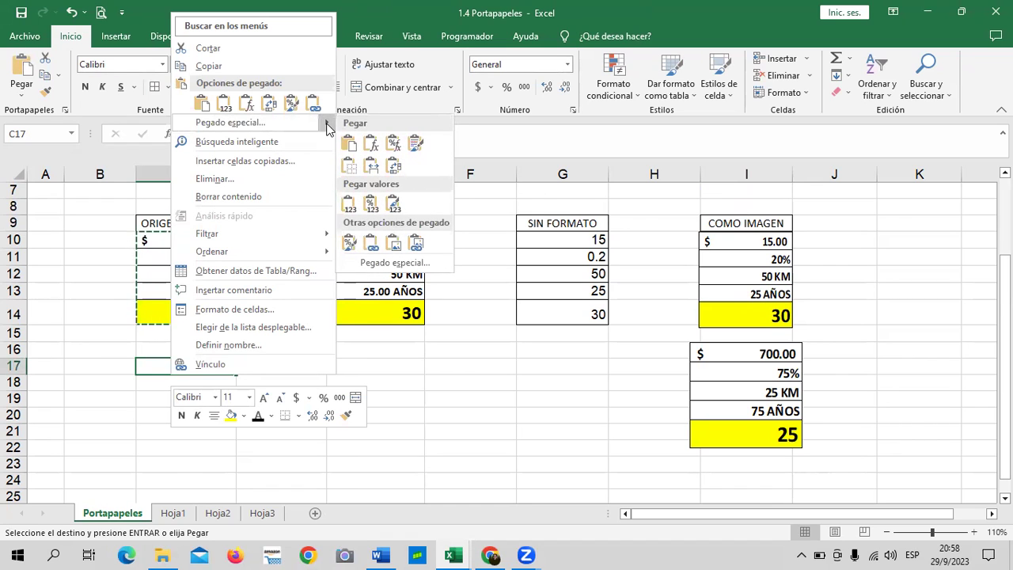
click(354, 171)
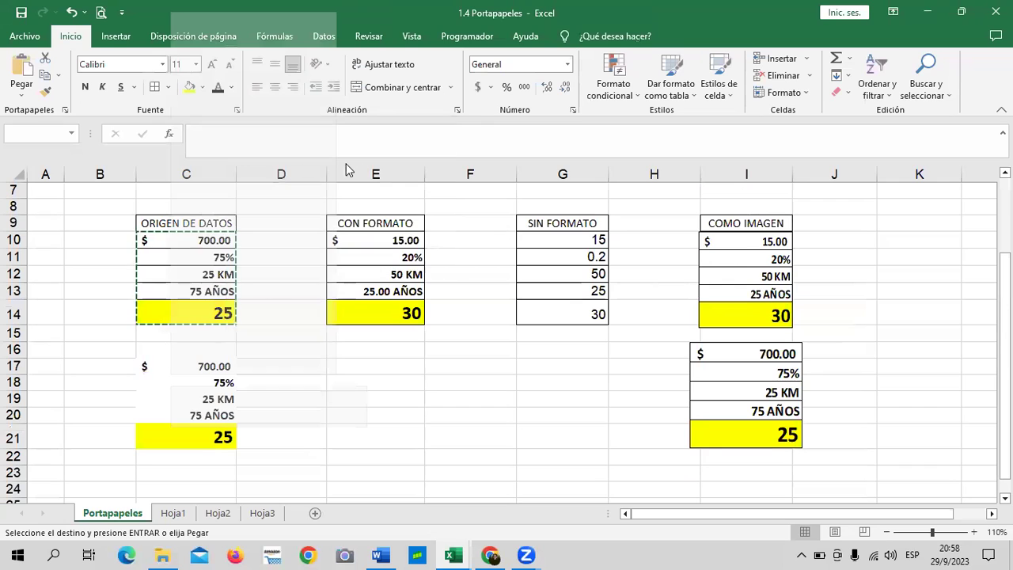
key(Escape)
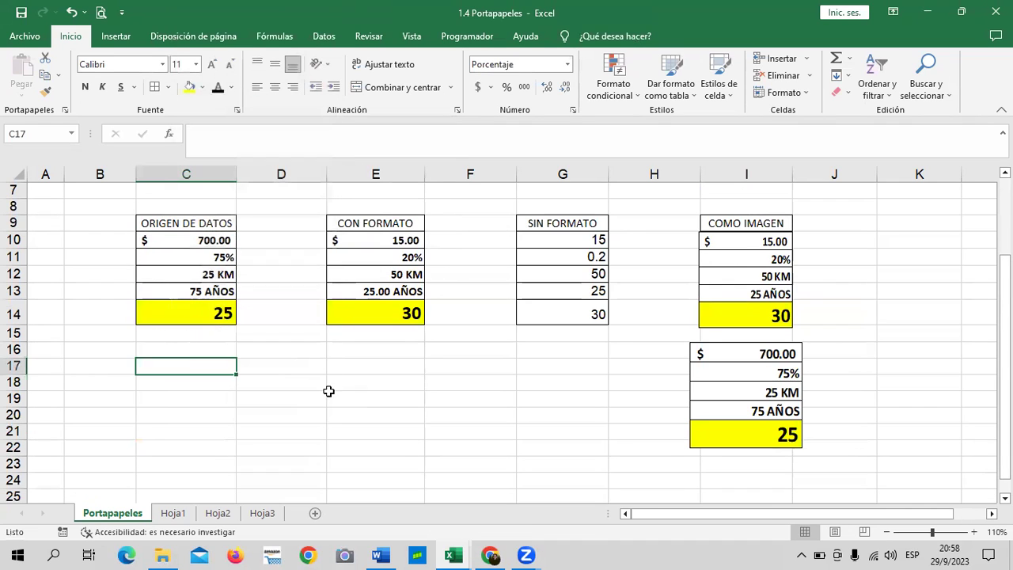
click(327, 394)
Step: Copy the Producto 1–5 list in B2:C6
scroll(296, 402, up, 2)
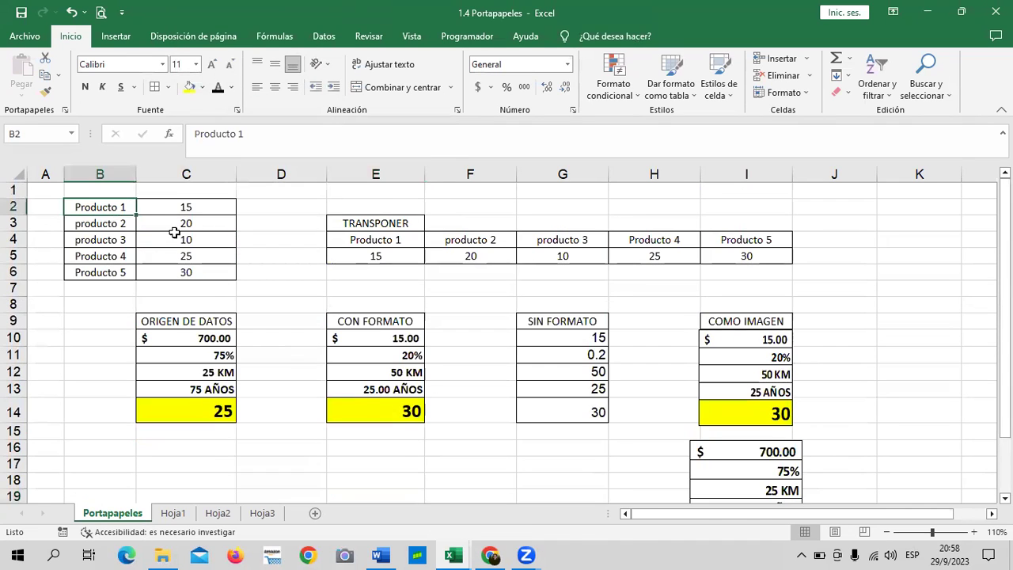
drag(106, 207, 190, 272)
right_click(193, 210)
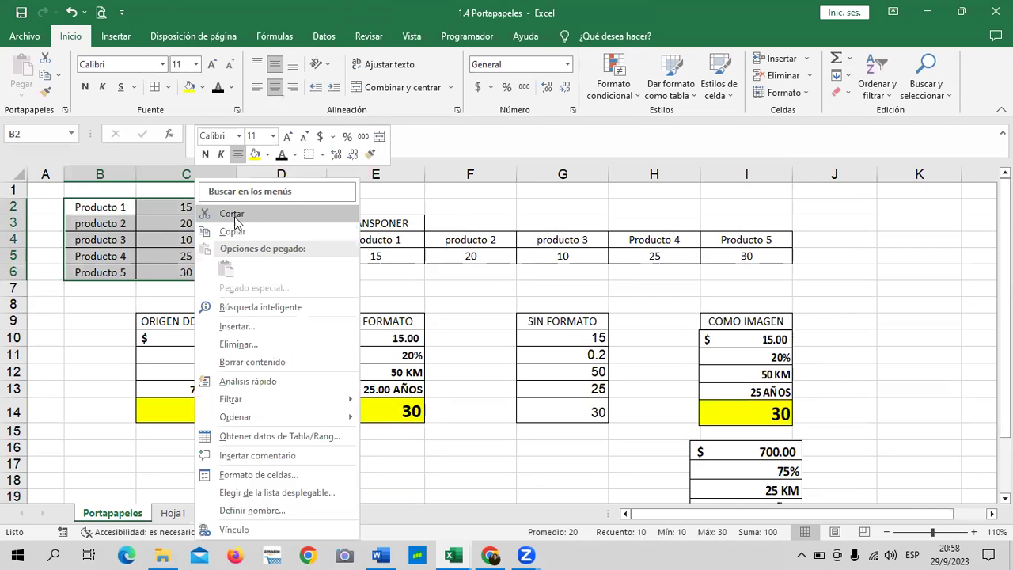
click(244, 232)
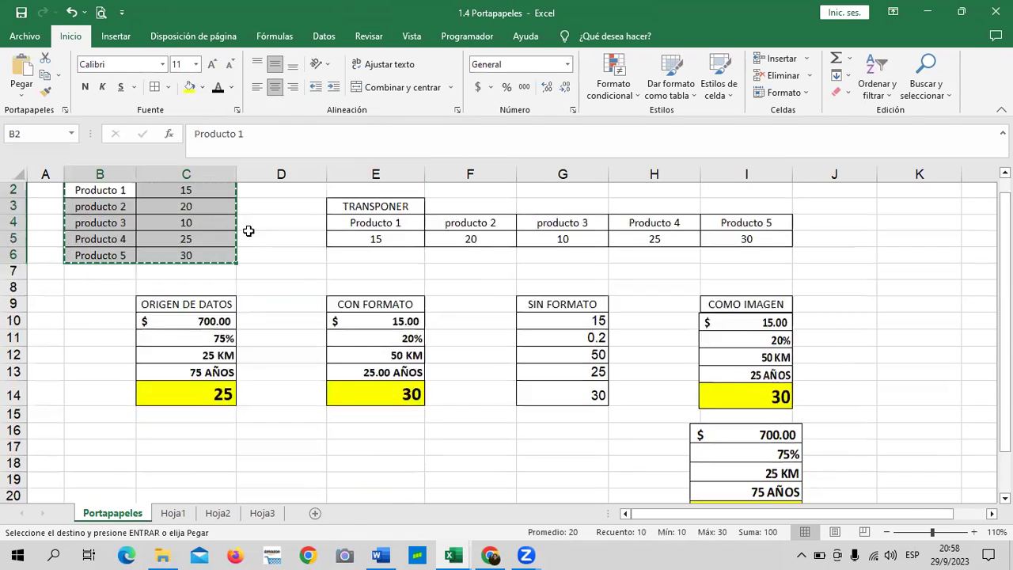
Step: Add the new sheet Hoja4 and paste the list at C3 with Sin bordes
scroll(242, 229, down, 3)
click(262, 513)
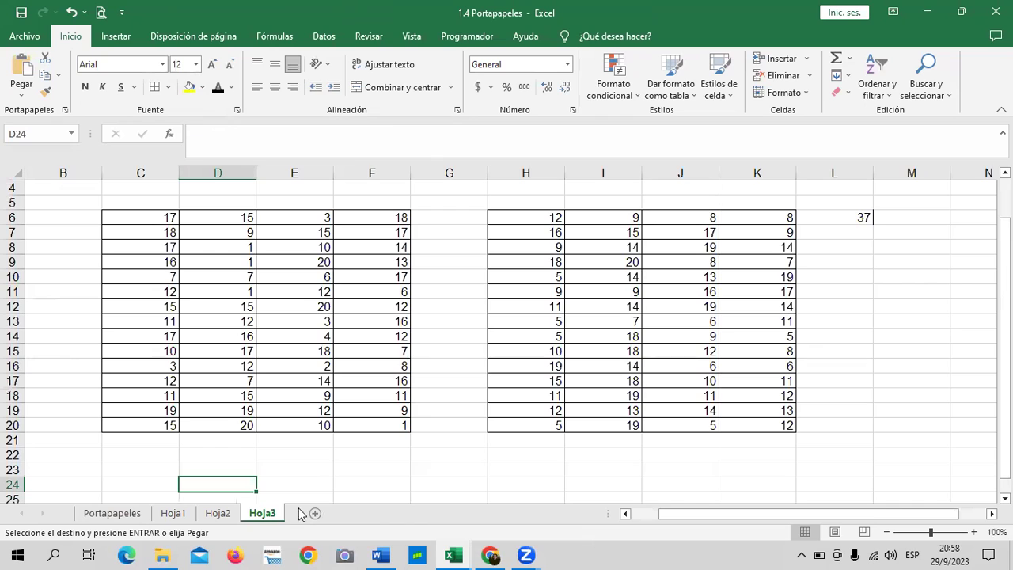
click(310, 512)
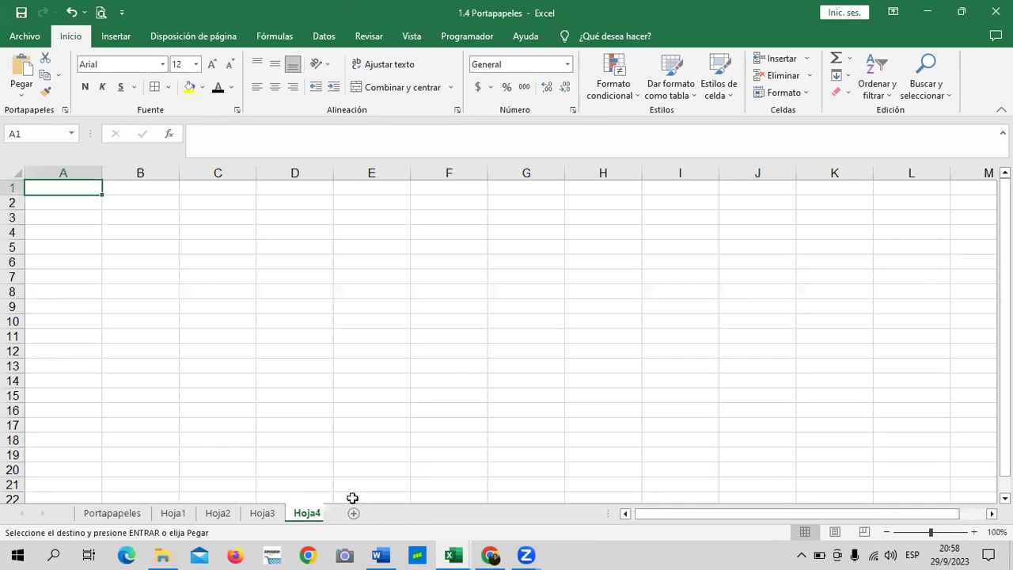
click(205, 220)
right_click(208, 227)
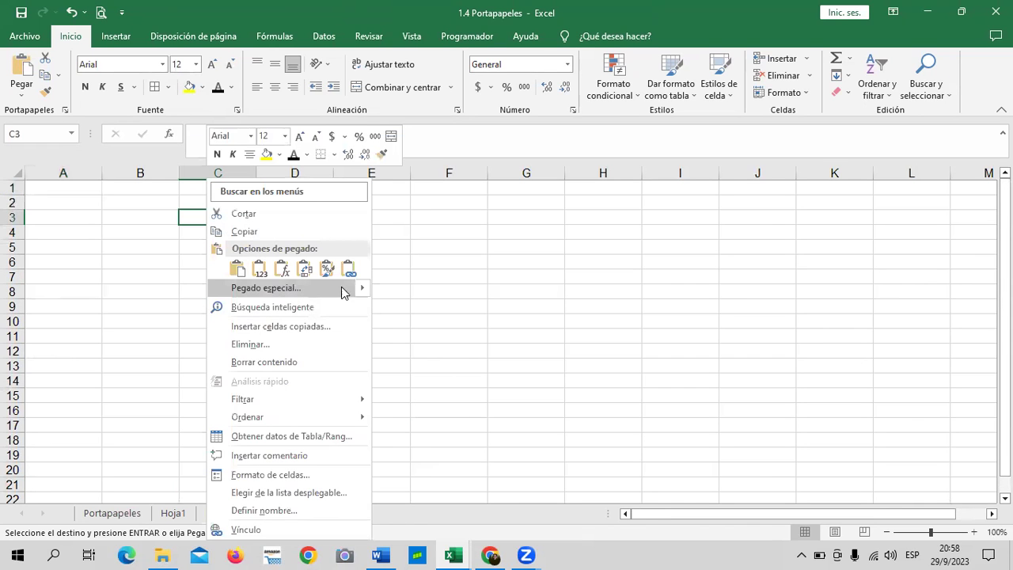
mouse_move(360, 291)
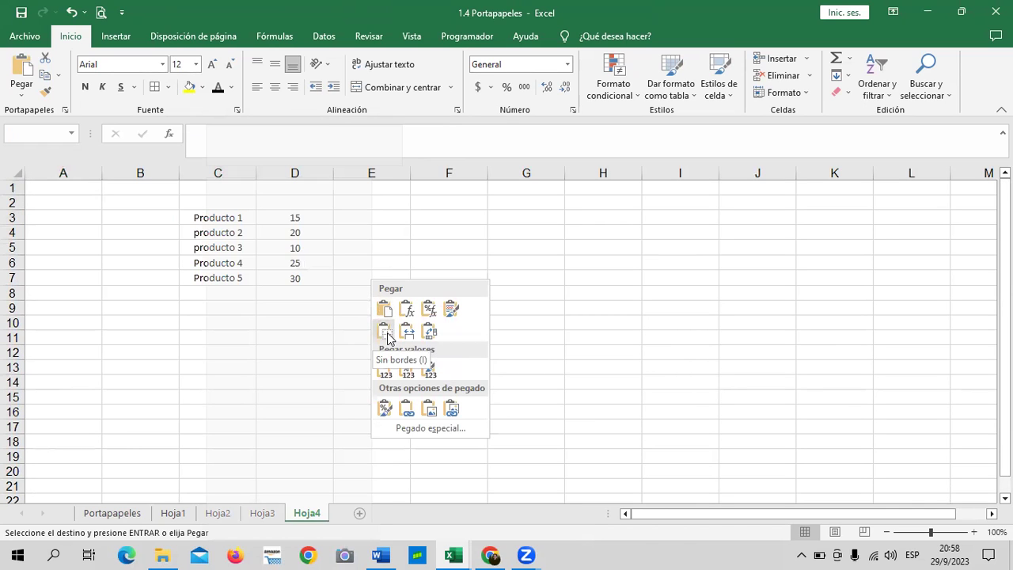
click(387, 332)
click(474, 248)
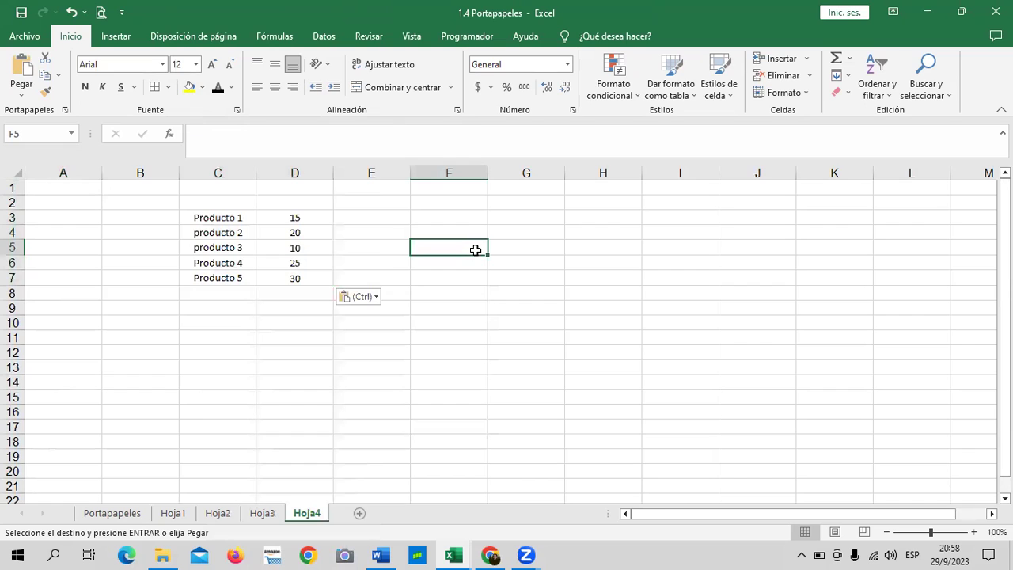
drag(228, 220, 323, 271)
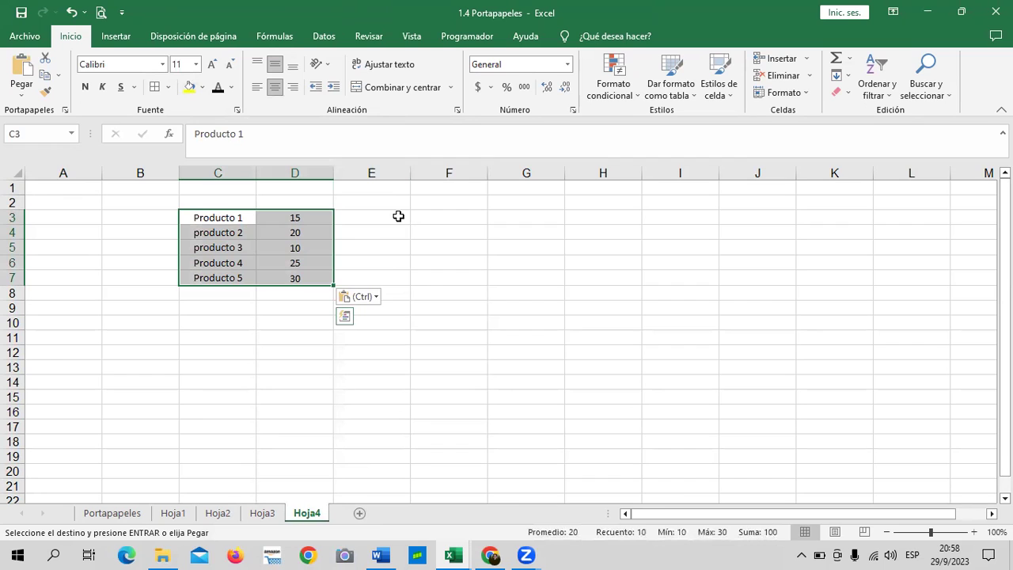
right_click(301, 232)
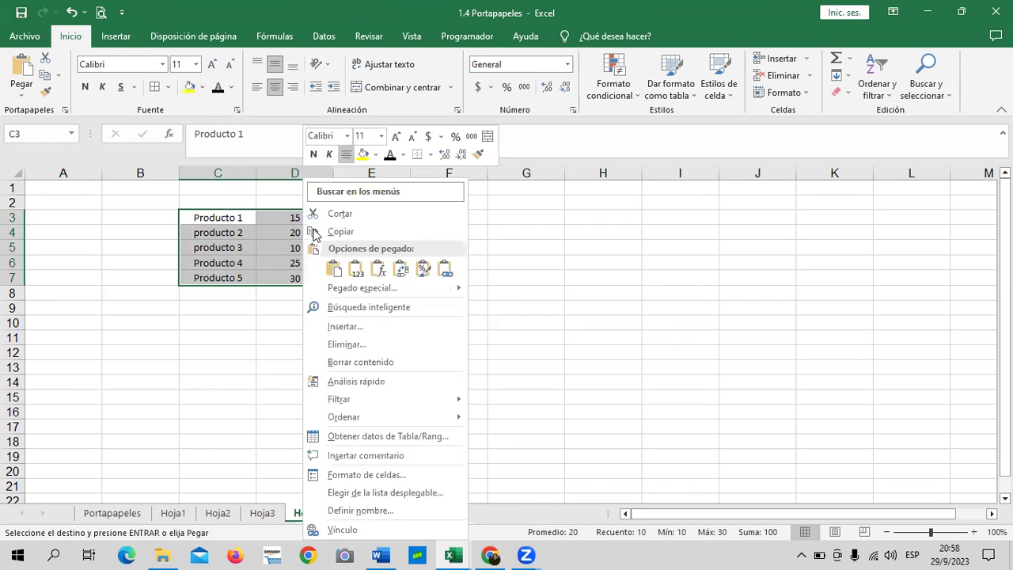
click(326, 232)
click(447, 220)
right_click(455, 221)
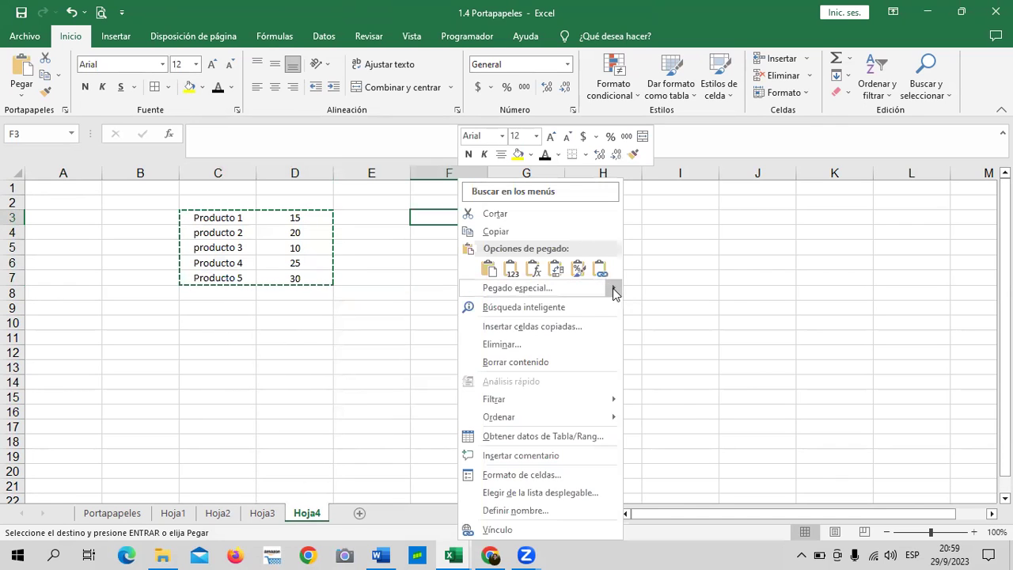
mouse_move(616, 291)
click(694, 338)
key(Escape)
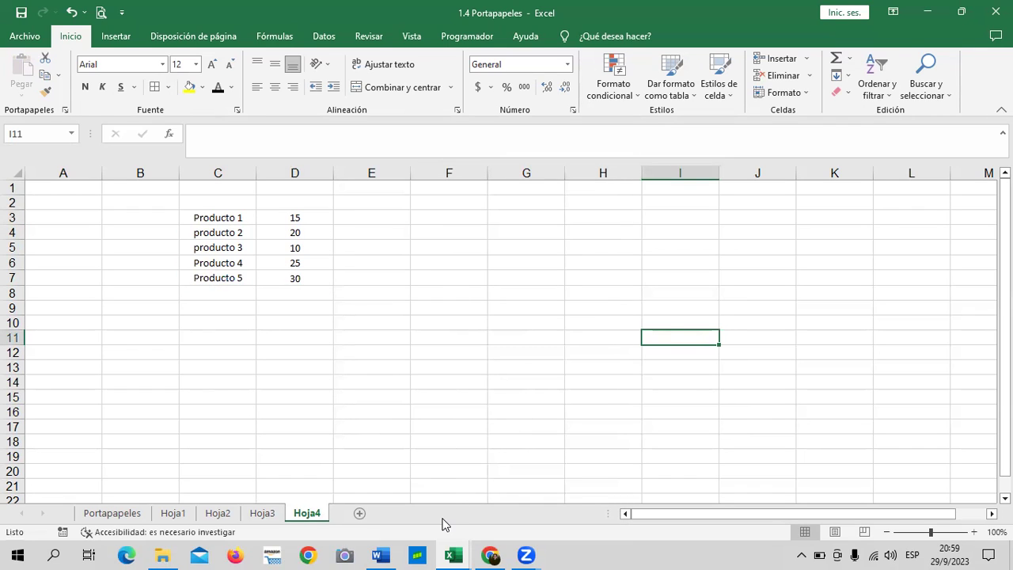
mouse_move(455, 554)
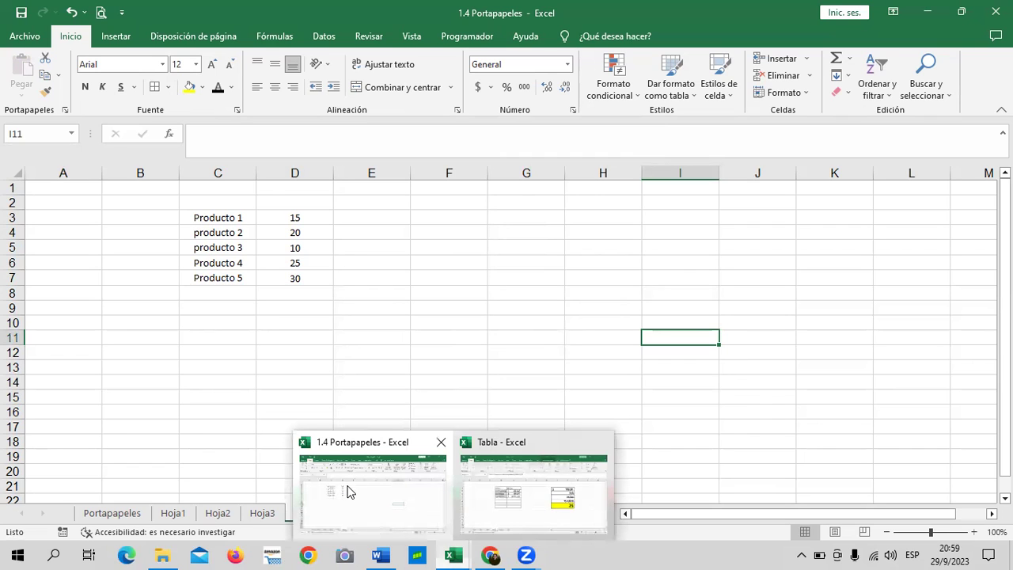
Step: Go to Hoja2 in the Tabla workbook and copy the VENDEDORES/VENTAS table
click(506, 512)
scroll(266, 328, down, 4)
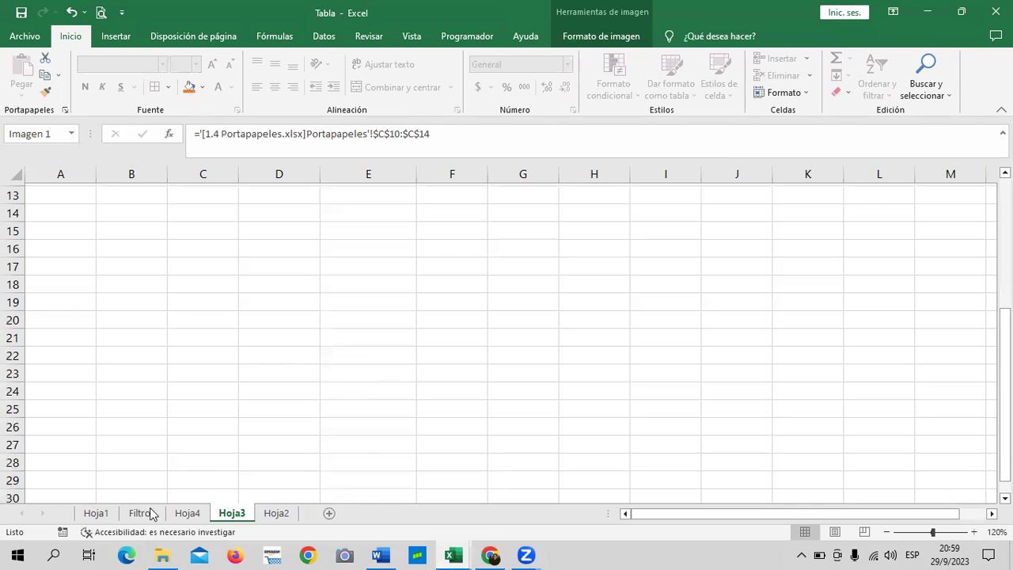
click(189, 516)
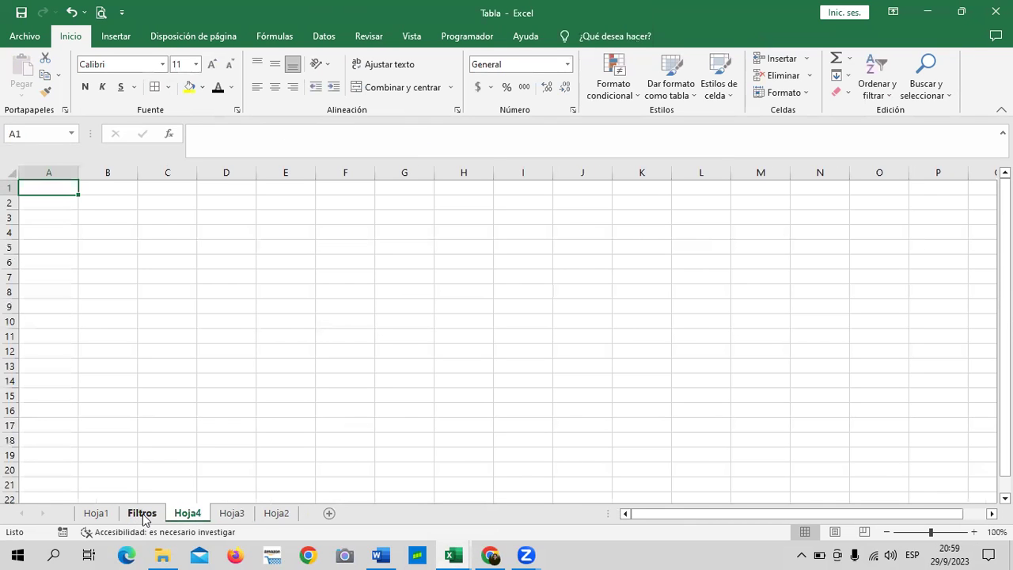
click(232, 516)
click(275, 514)
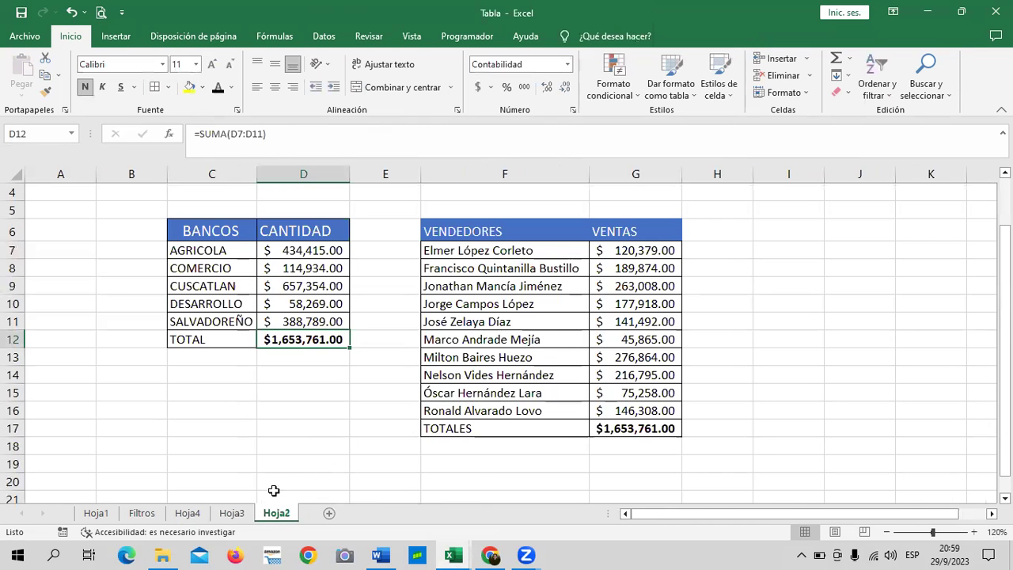
scroll(324, 409, up, 1)
scroll(554, 342, down, 2)
scroll(546, 317, up, 2)
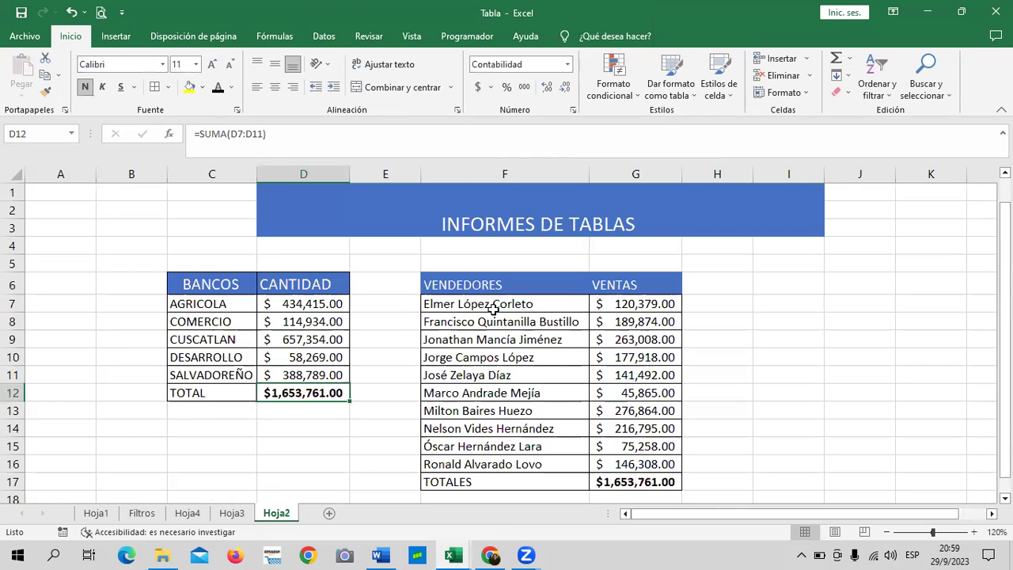
mouse_move(465, 285)
mouse_down()
mouse_move(505, 434)
mouse_move(637, 483)
mouse_up()
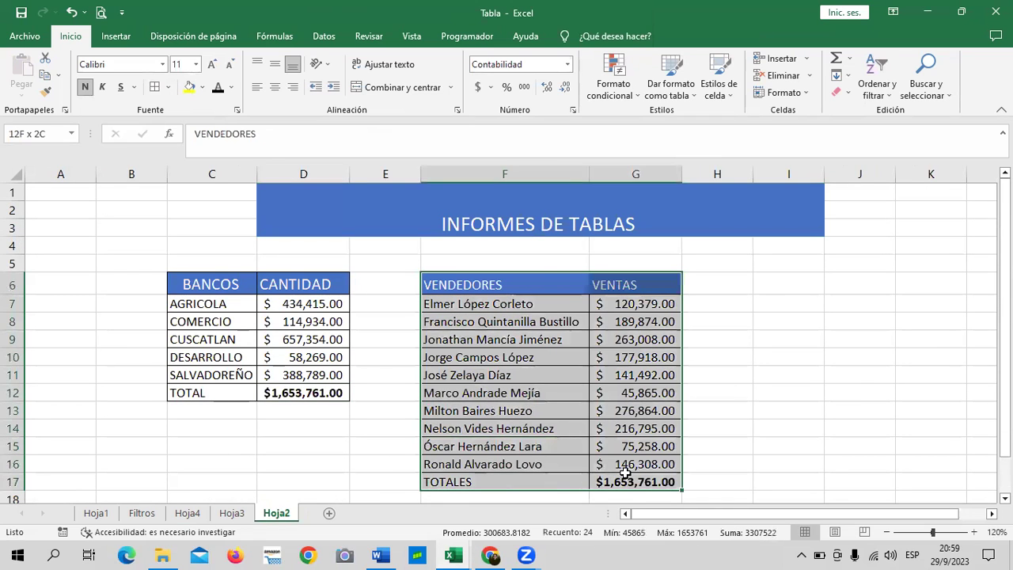
right_click(542, 284)
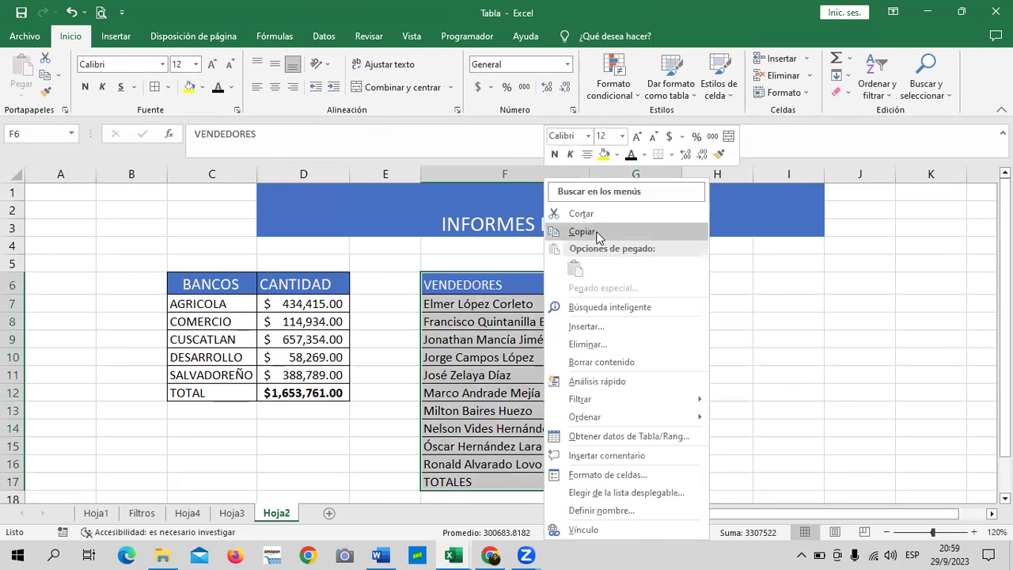
click(590, 232)
Step: Paste the table at F22 with Formato de valores y origen and check the $1,653,761.00 TOTALES
scroll(468, 316, down, 5)
click(446, 302)
right_click(446, 302)
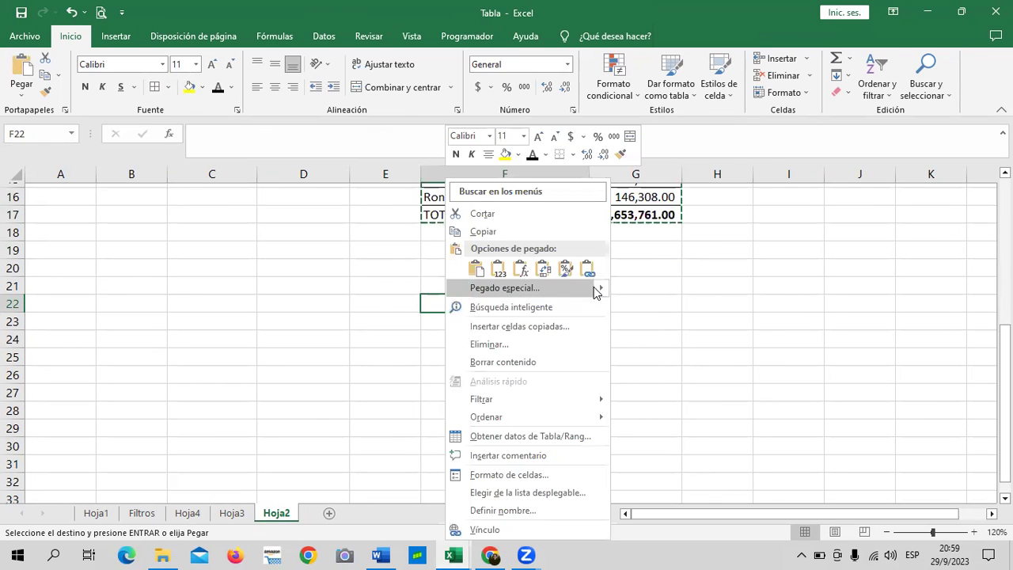
mouse_move(597, 290)
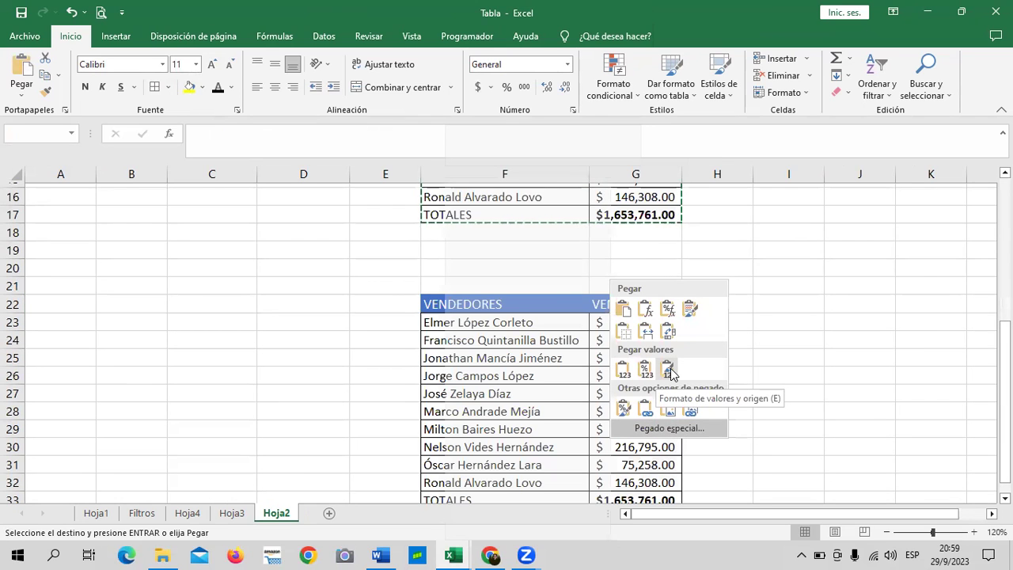
click(668, 370)
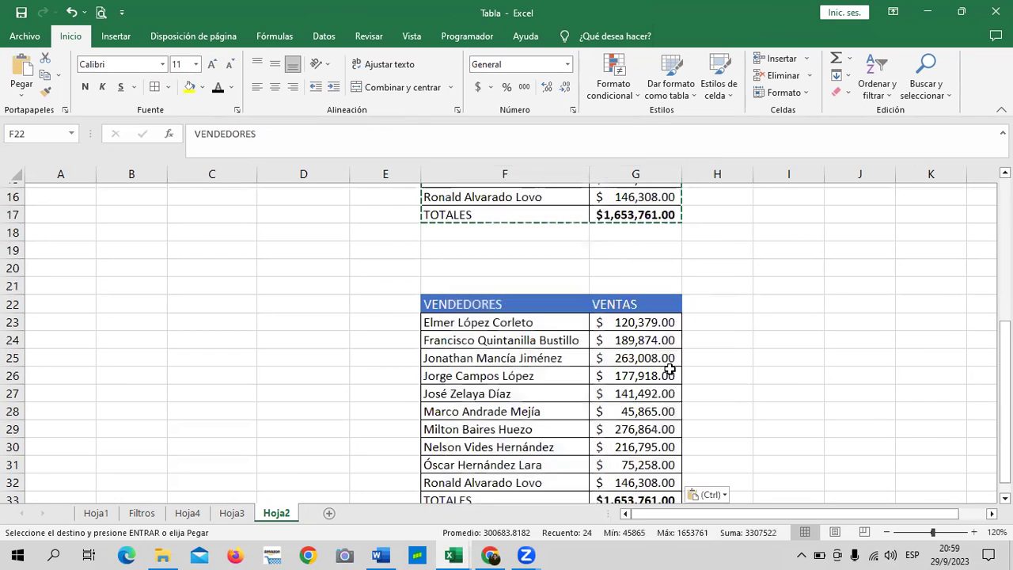
key(Escape)
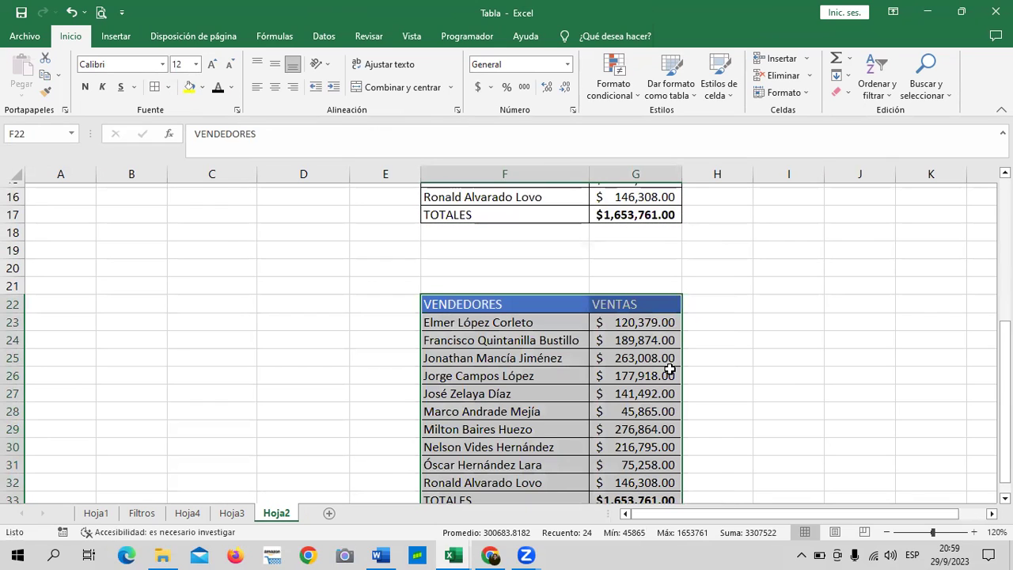
click(744, 308)
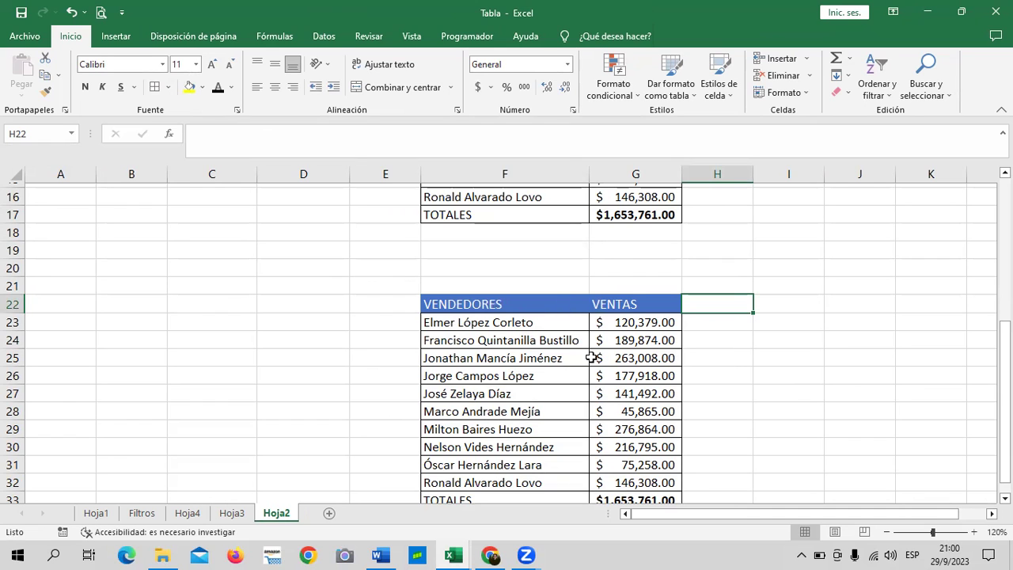
scroll(630, 392, down, 1)
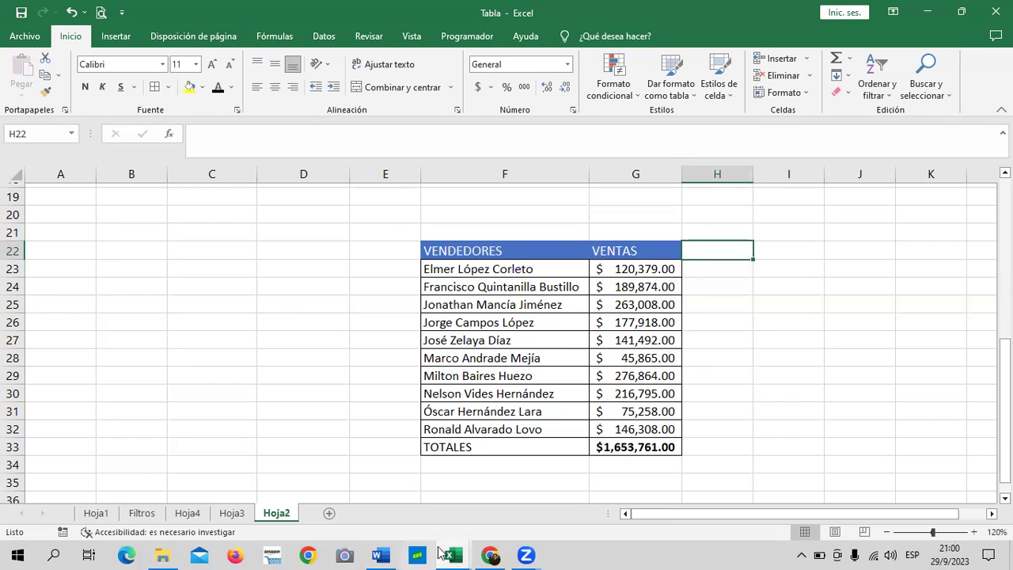
Step: On the Portapapeles sheet of 1.4 Portapapeles, copy the full ORIGEN DE DATOS block C9:C14
mouse_move(461, 552)
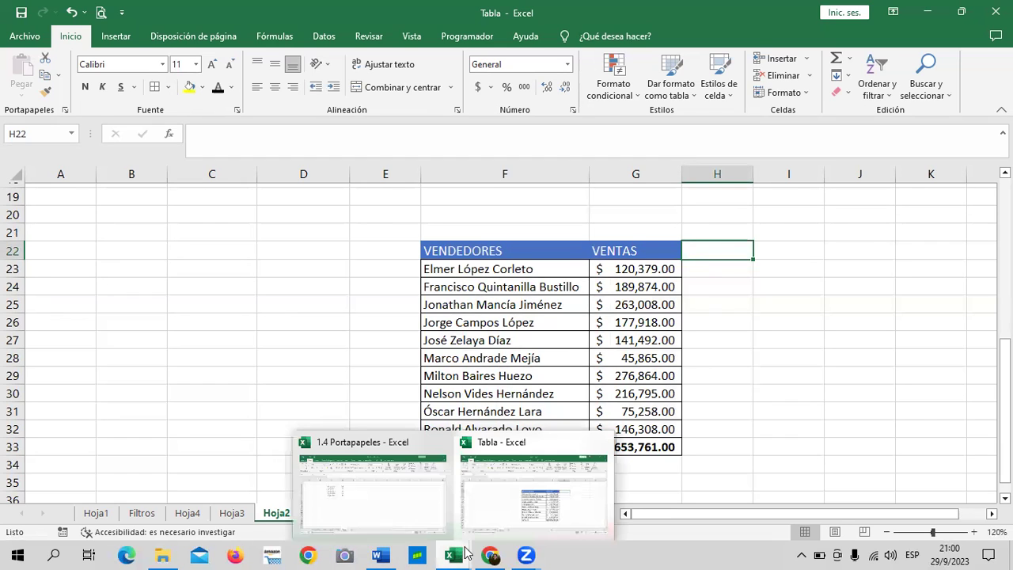
click(373, 495)
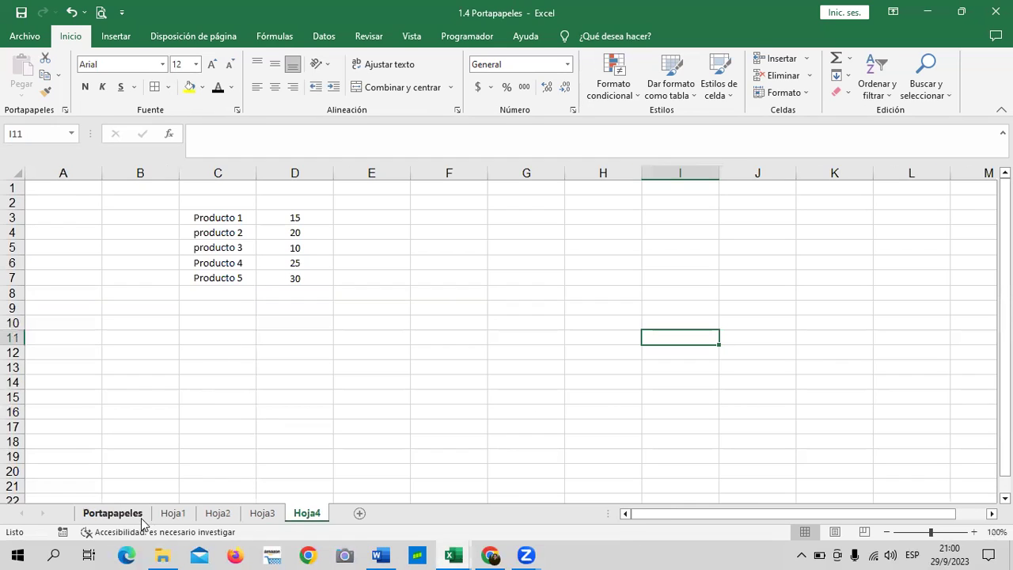
click(132, 514)
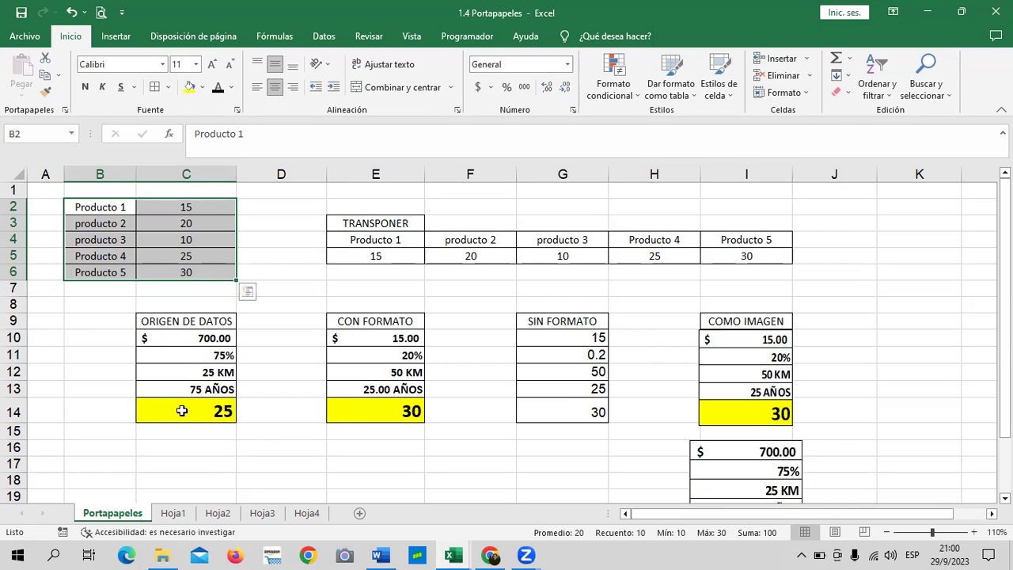
drag(187, 323, 189, 400)
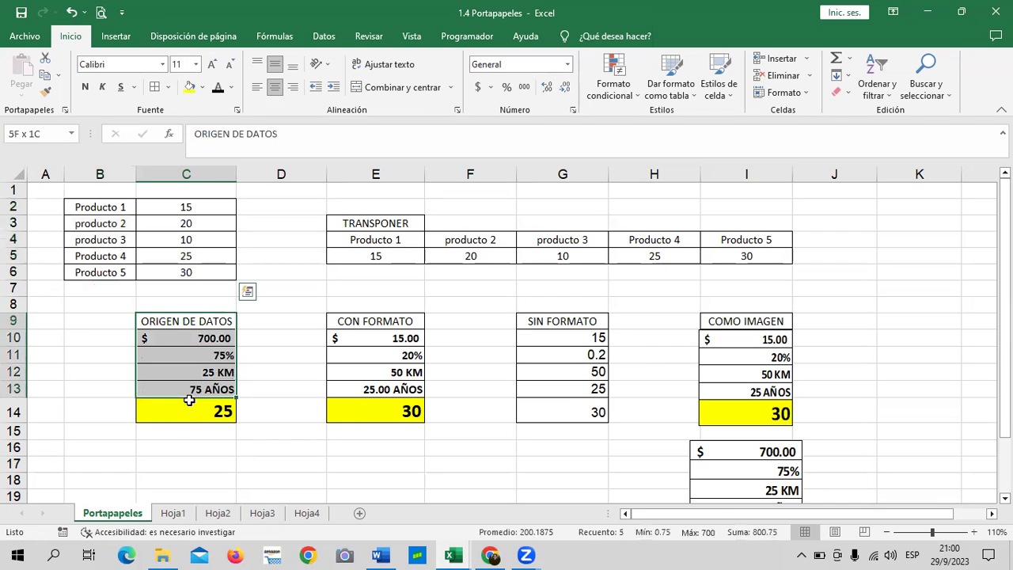
right_click(173, 340)
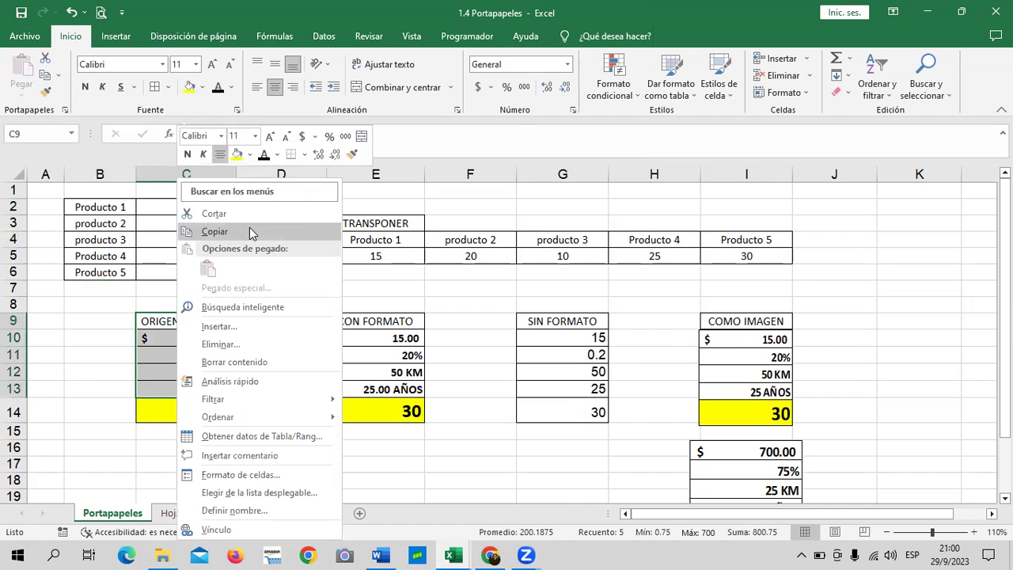
click(213, 231)
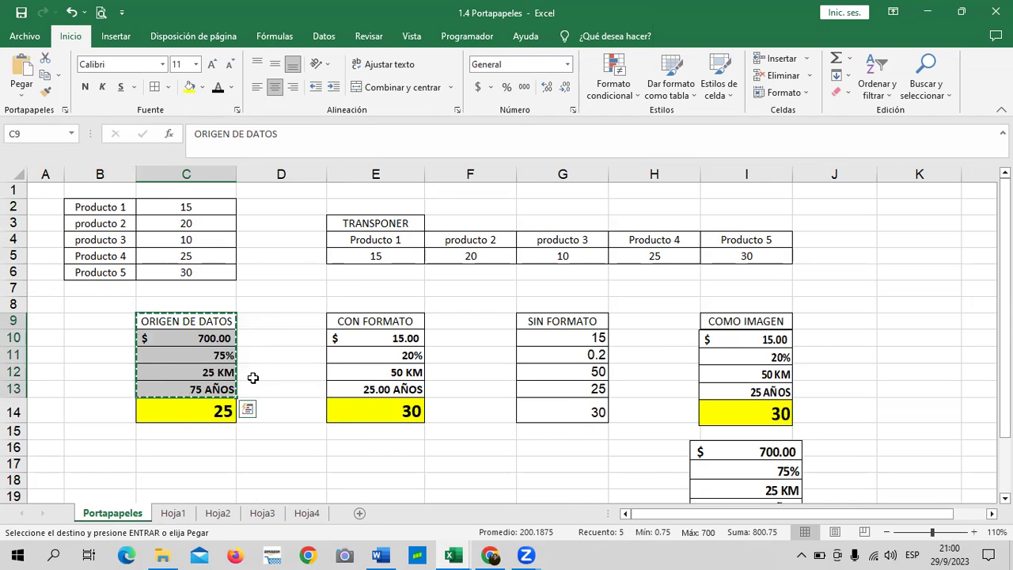
key(Escape)
drag(230, 321, 210, 409)
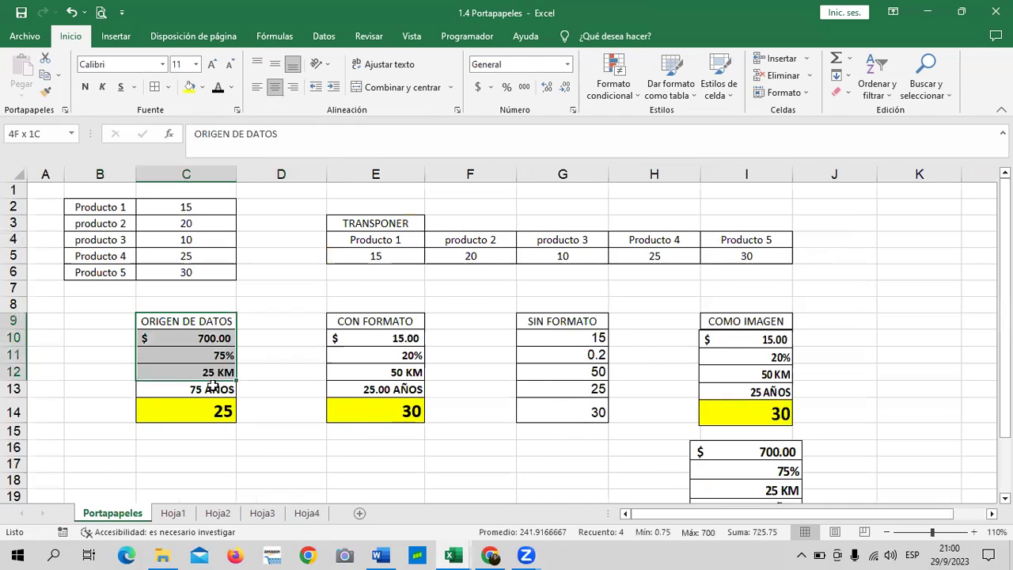
right_click(192, 340)
click(247, 229)
Step: Paste it at D17 with Formato de valores y origen and autofit column D
scroll(266, 349, down, 4)
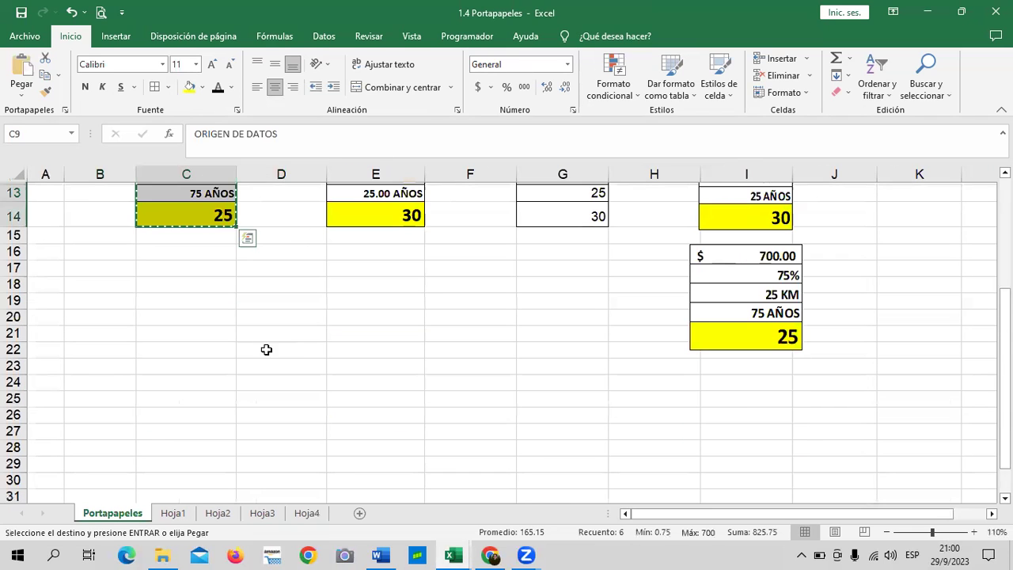
click(256, 270)
right_click(256, 270)
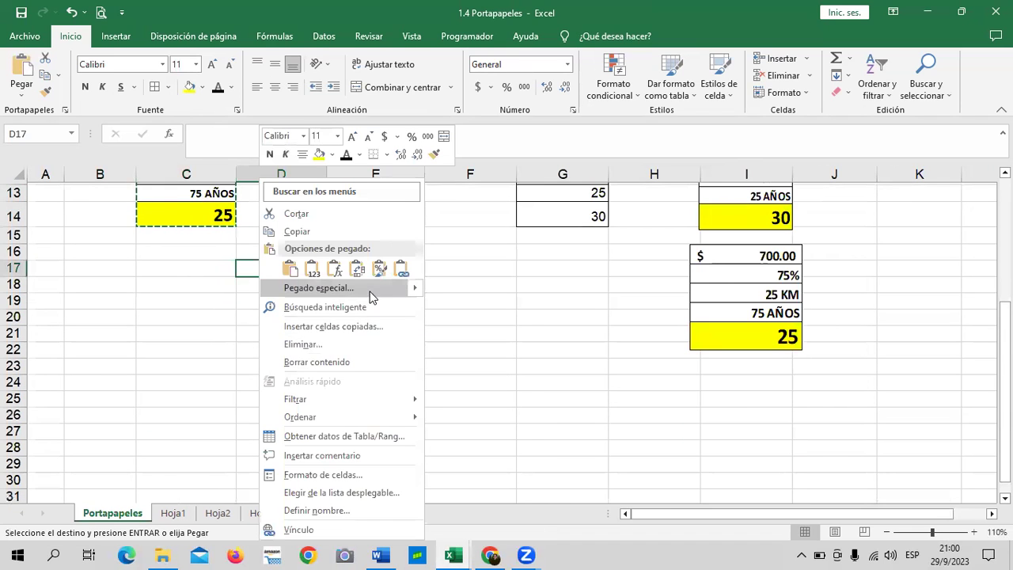
mouse_move(413, 292)
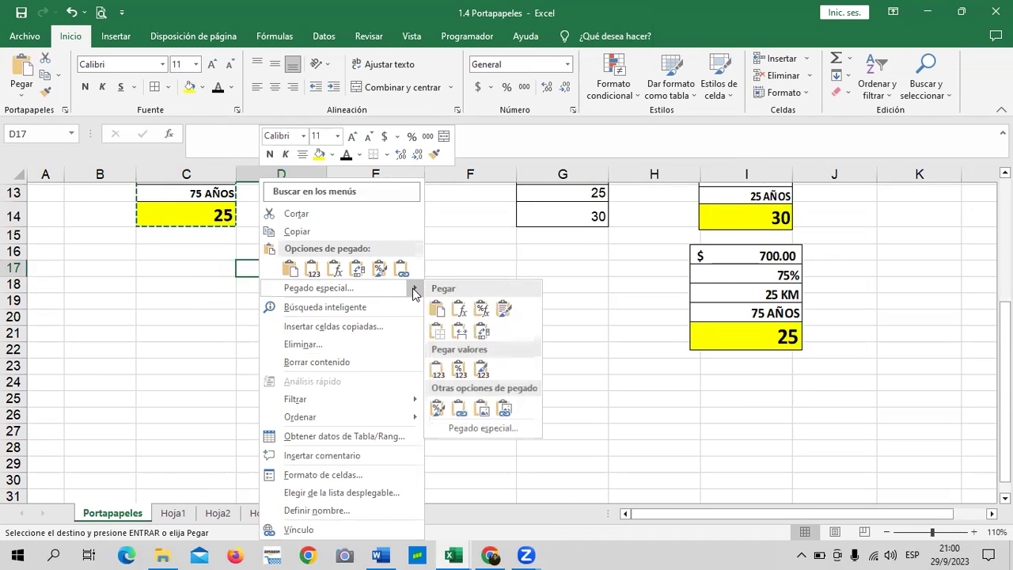
click(480, 369)
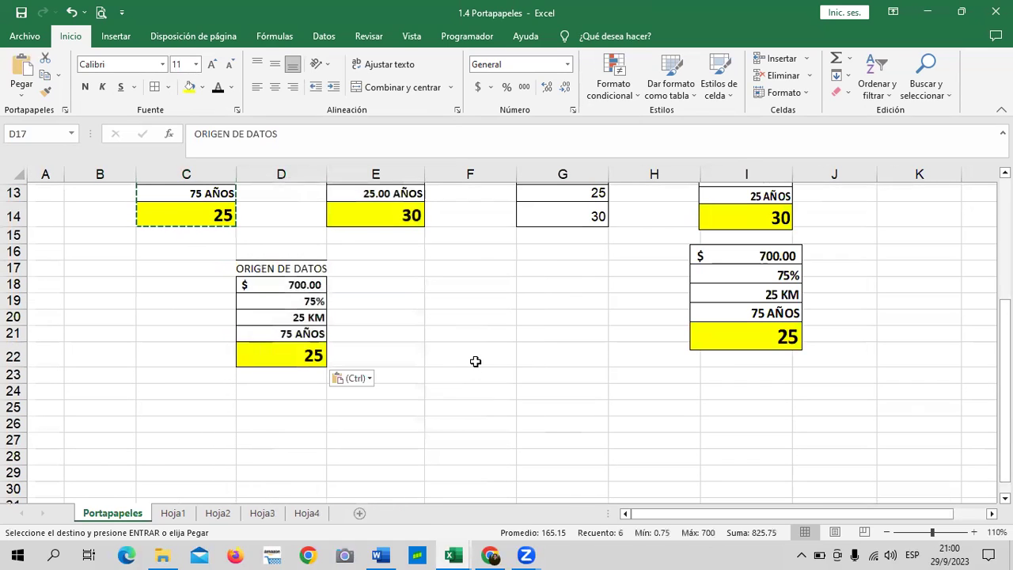
key(Escape)
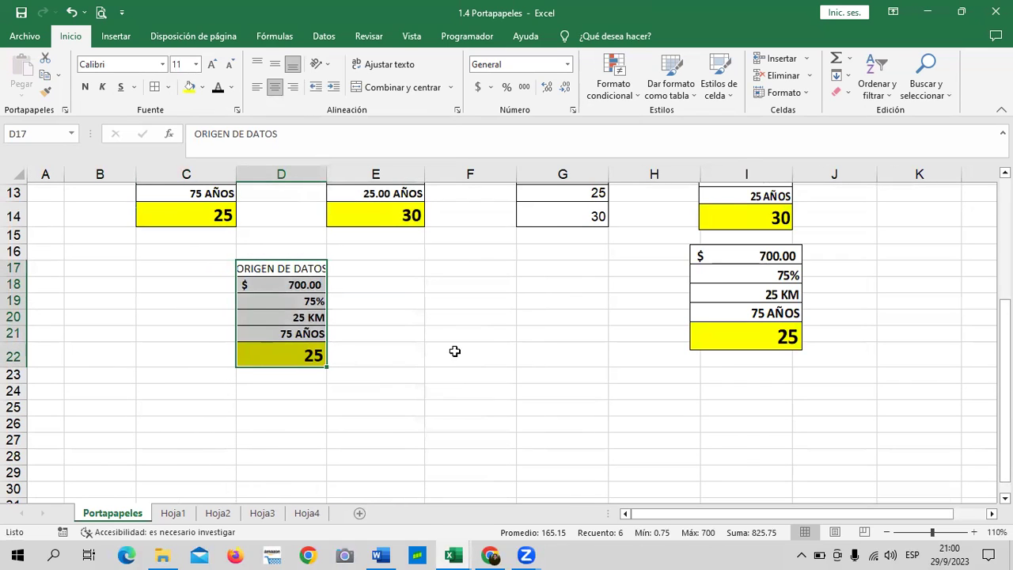
double_click(326, 174)
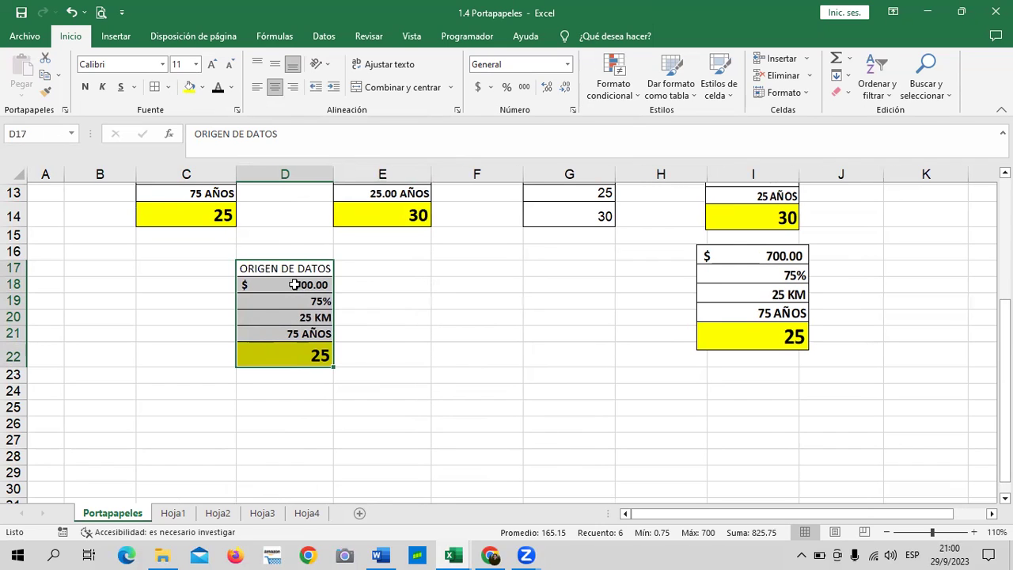
Step: Check the pasted cells' formats: 700.00, 75%, 25 KM, 75 AÑOS and the yellow 25
click(291, 301)
click(278, 319)
click(279, 334)
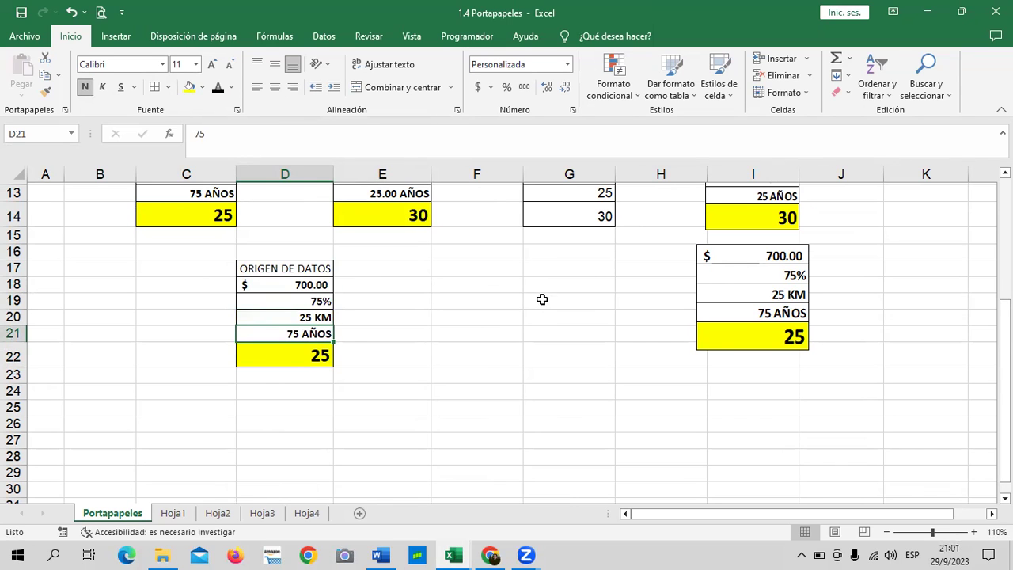
scroll(542, 299, up, 3)
scroll(509, 334, down, 1)
click(292, 368)
click(291, 381)
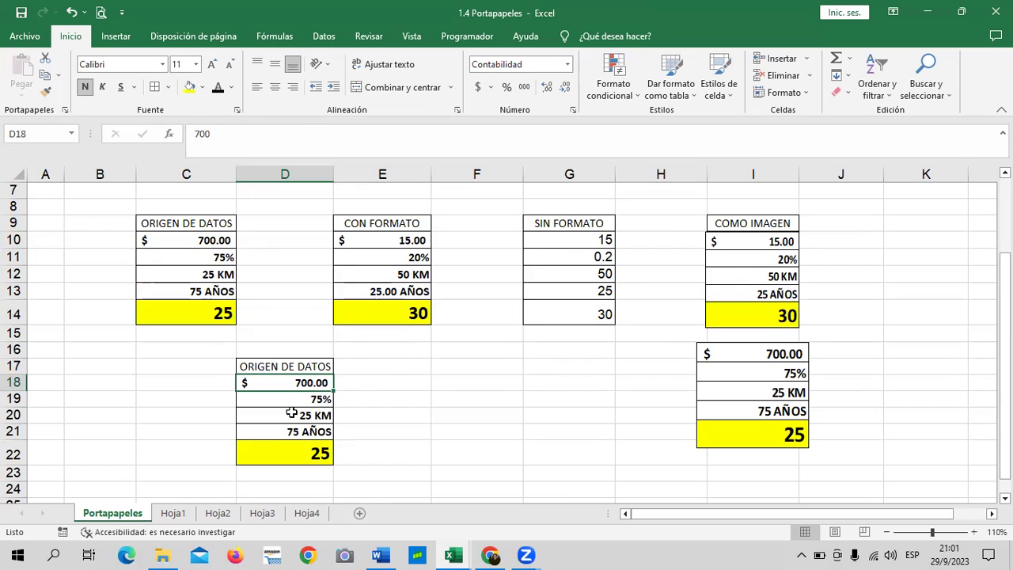
click(286, 399)
click(281, 415)
click(279, 434)
click(277, 453)
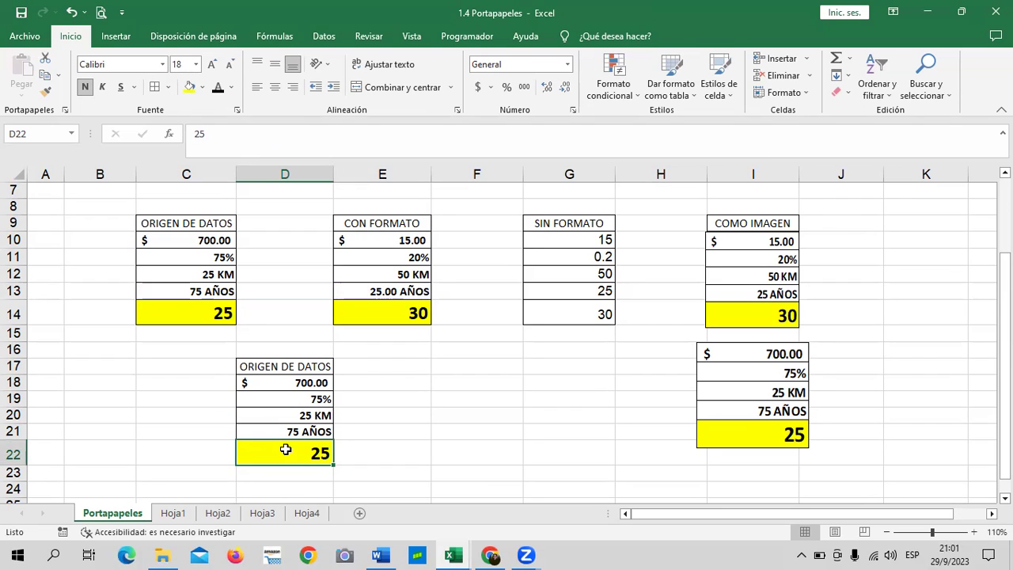
click(432, 411)
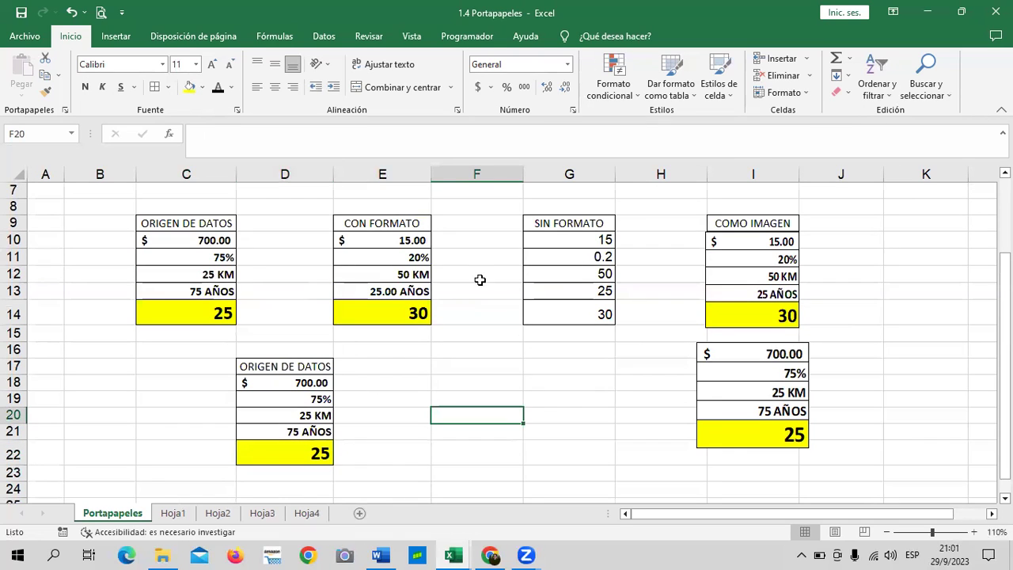